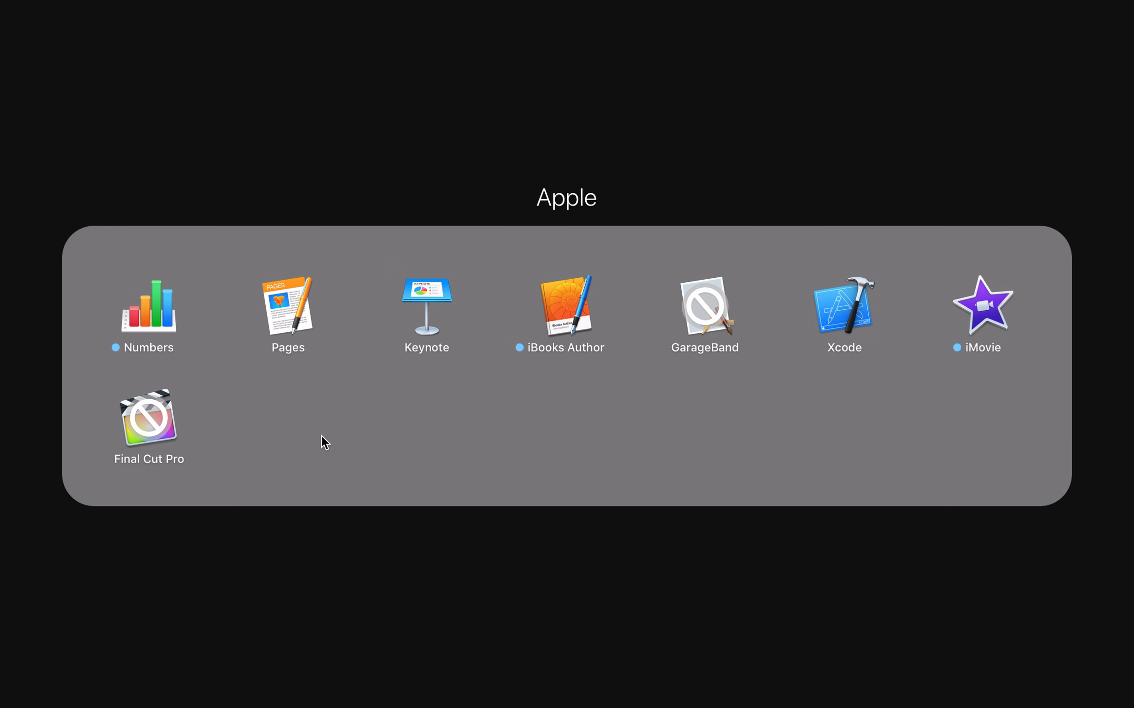
Open Pages from the Apple apps folder and move its document browser slightly lower on the desktop
left_click(279, 321)
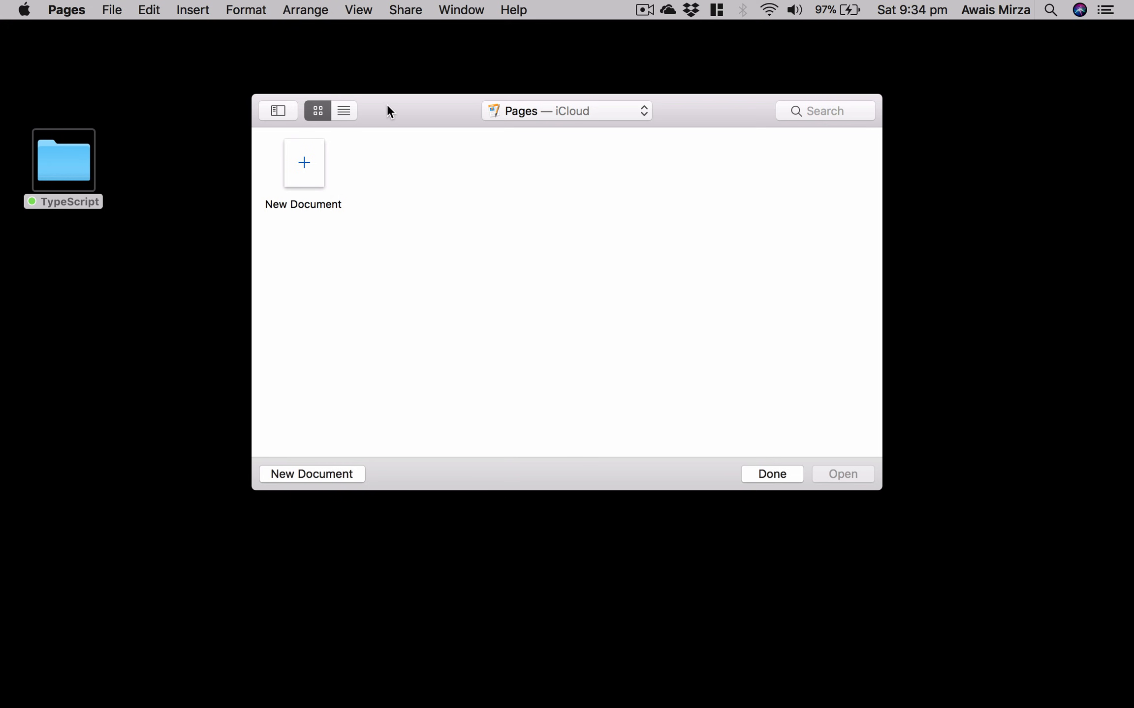
left_click_drag(388, 105, 388, 131)
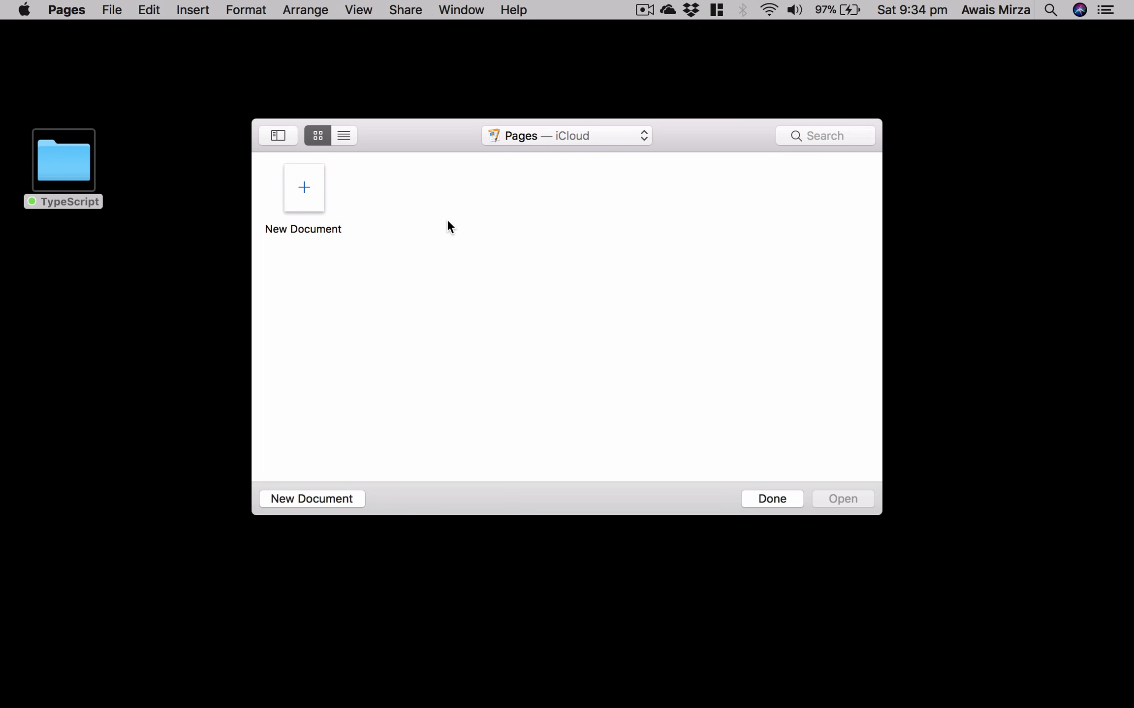
Review the available storage locations, view the Downloads folder, and return to the Pages iCloud library
left_click(571, 143)
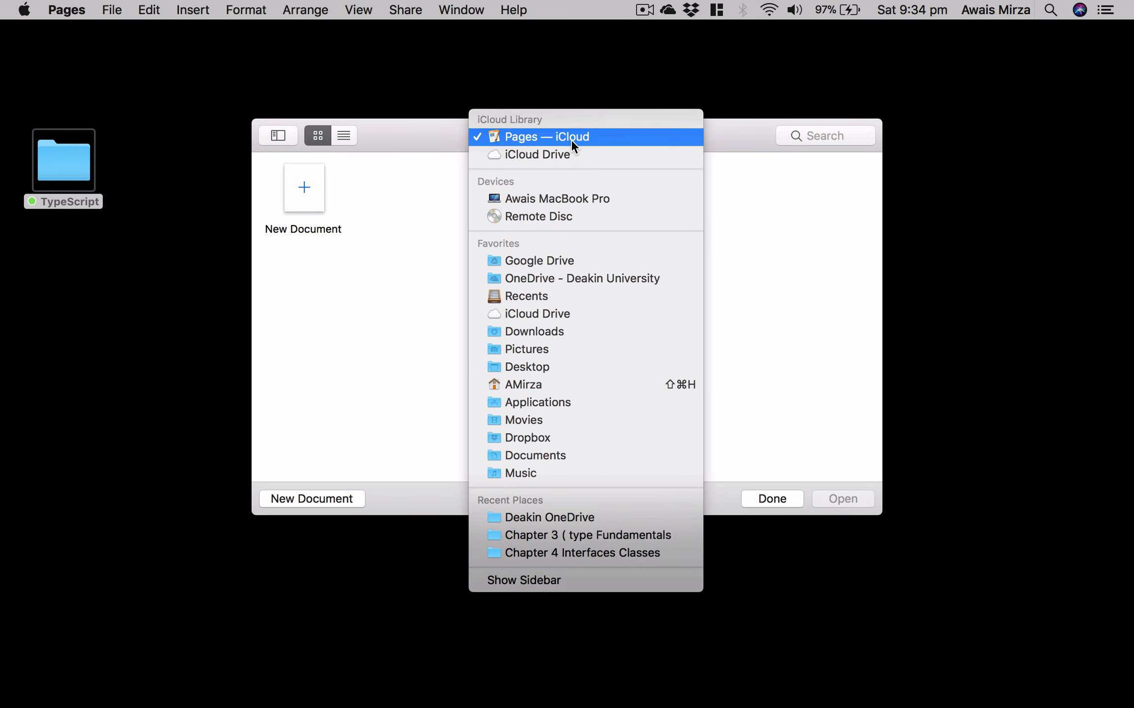
left_click(787, 216)
left_click(609, 138)
left_click(559, 334)
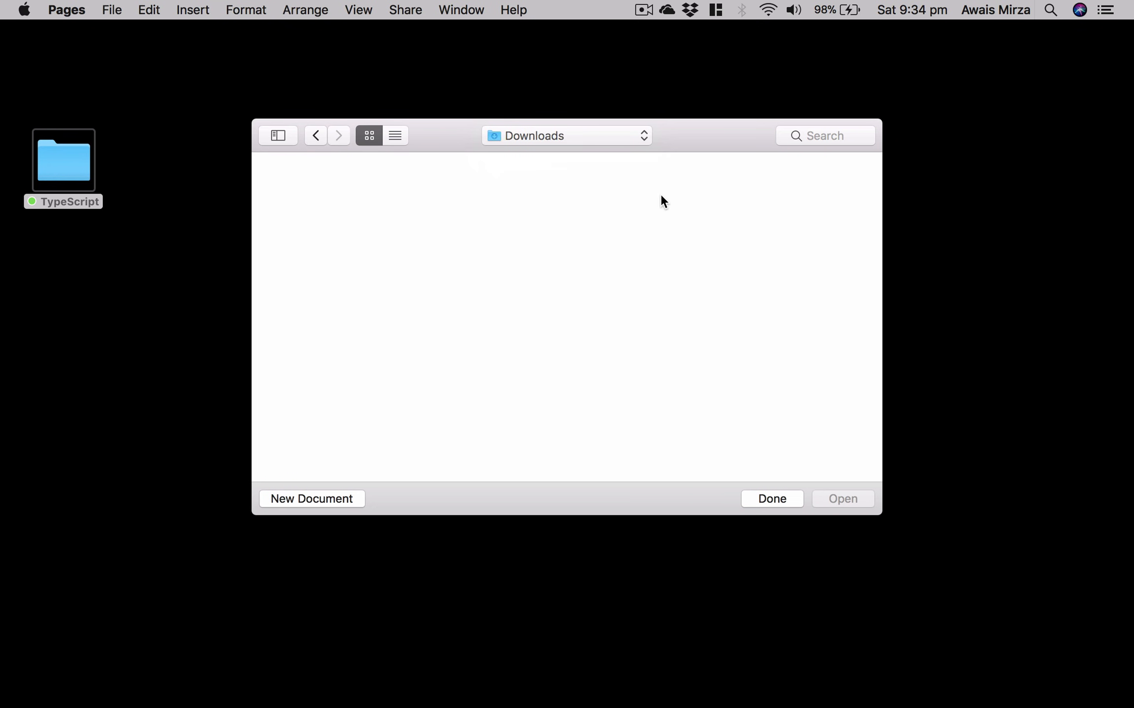
left_click(619, 138)
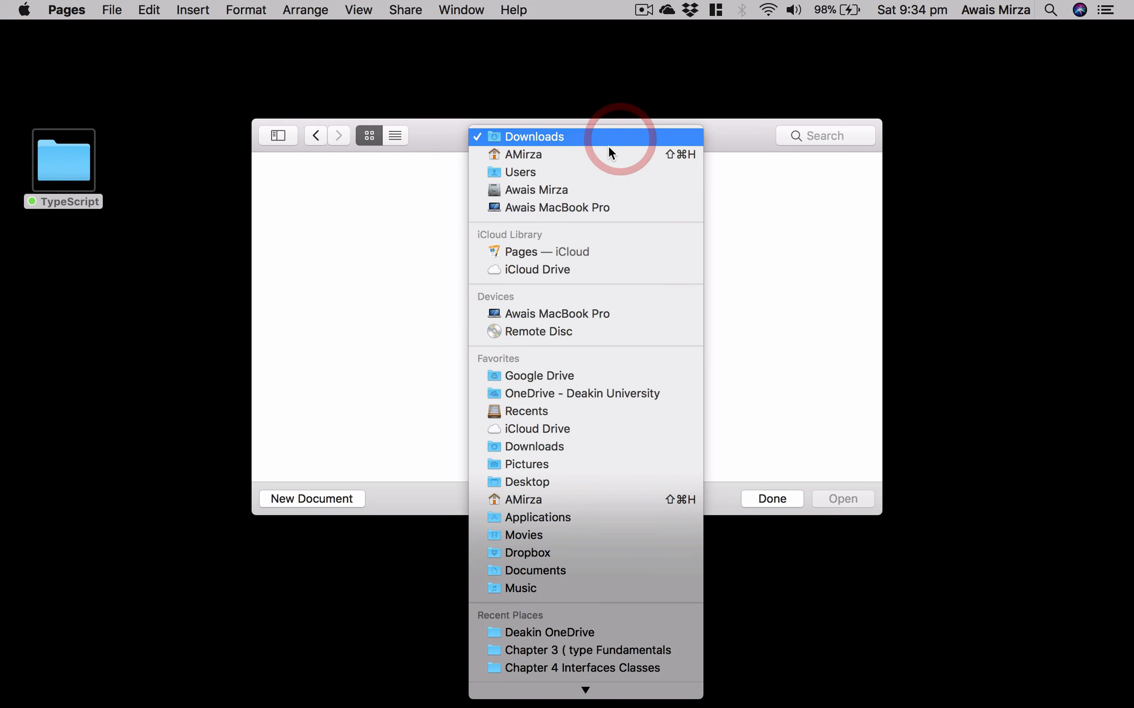
left_click(586, 251)
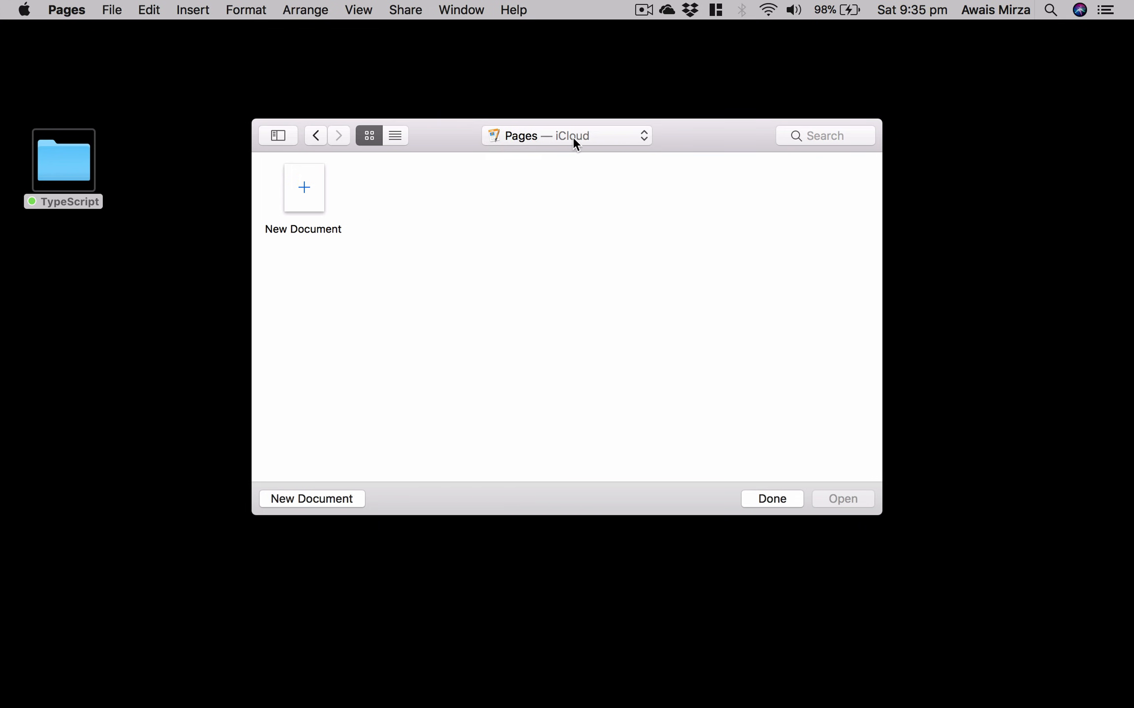
Start a new document and look at the basic templates, highlighting Blank Landscape and Note Taking
left_click(311, 189)
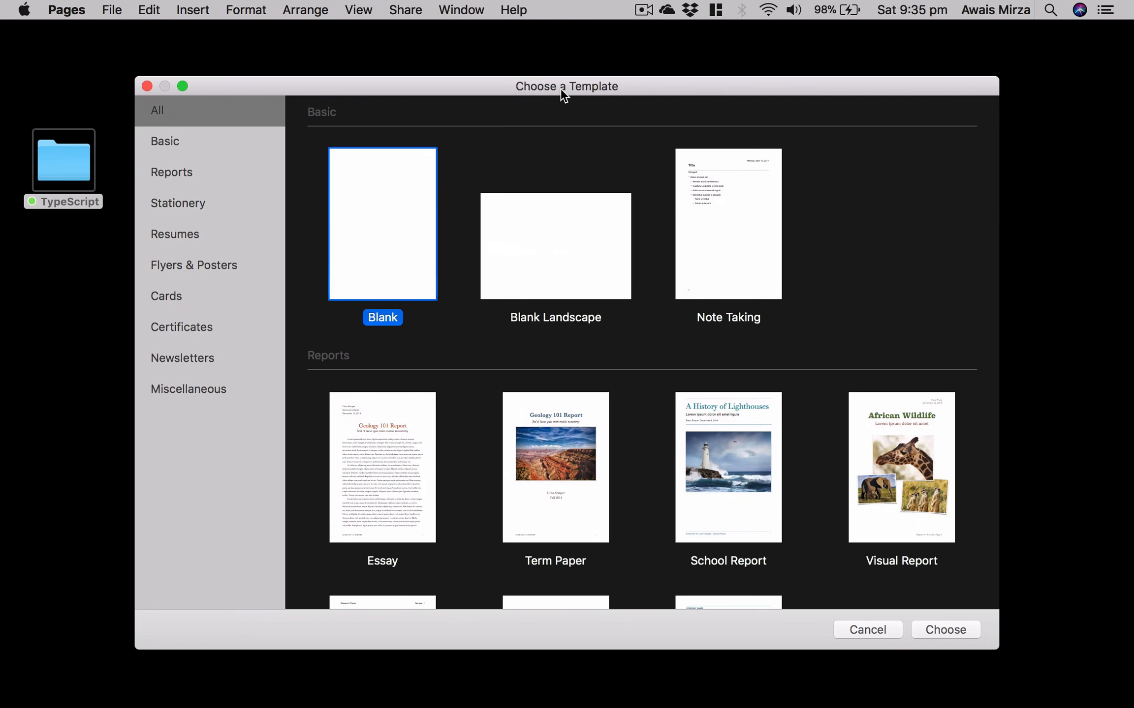
left_click_drag(560, 87, 549, 67)
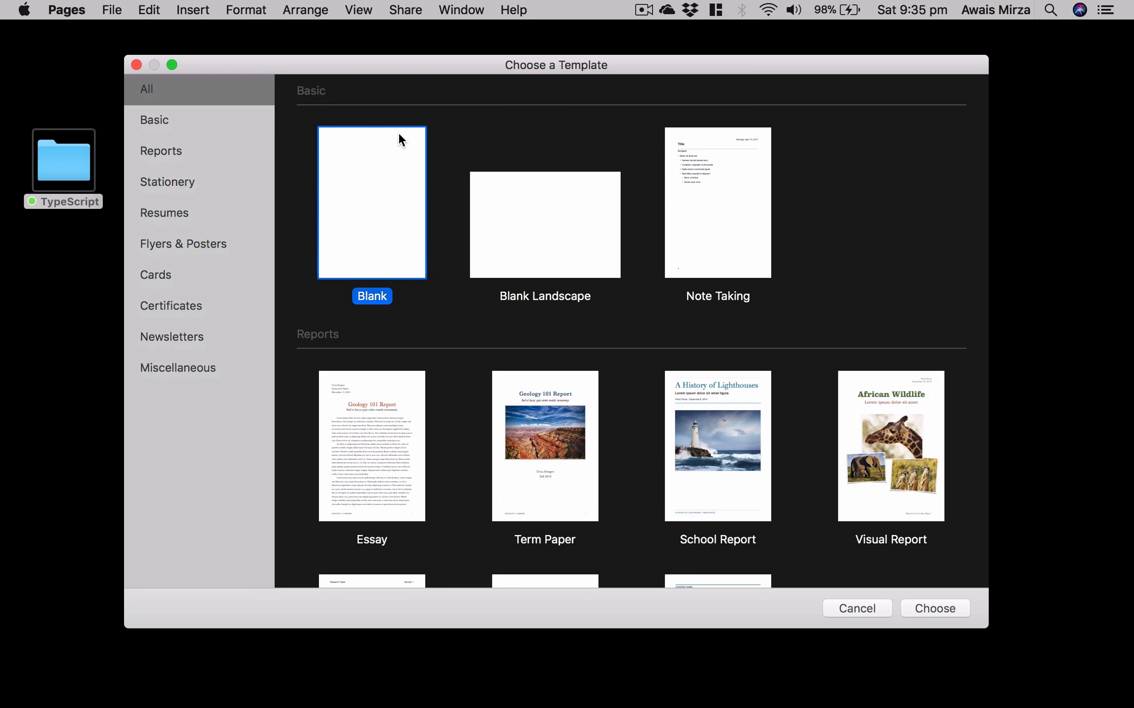
left_click(562, 227)
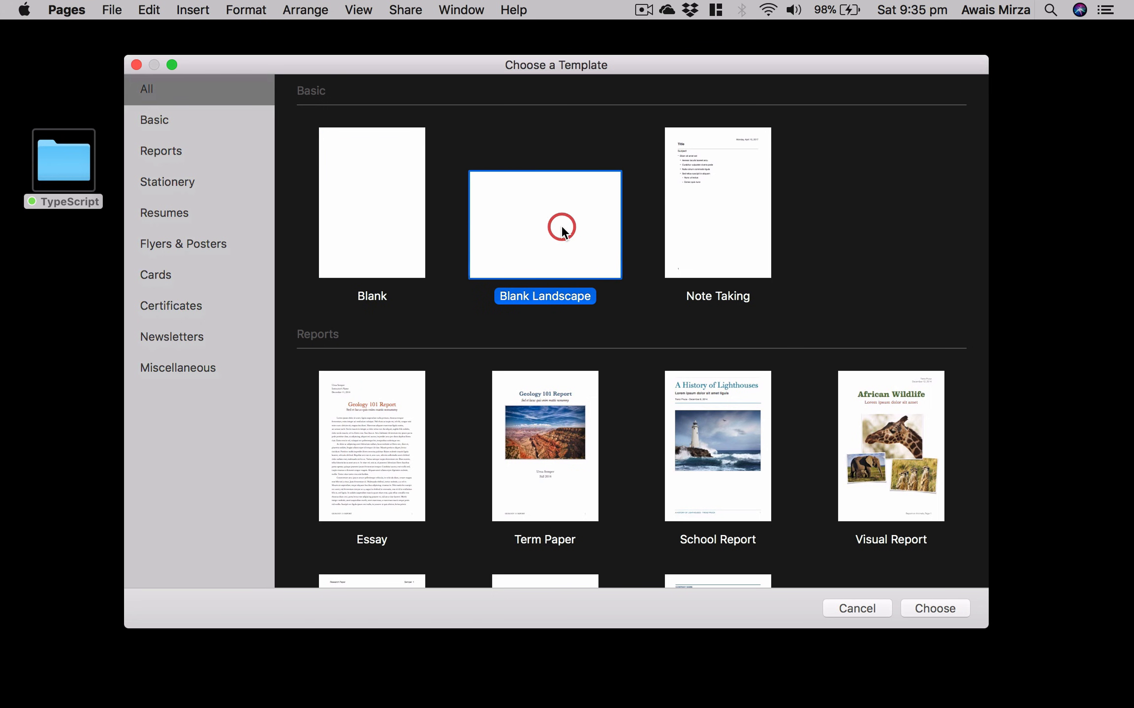
left_click(706, 215)
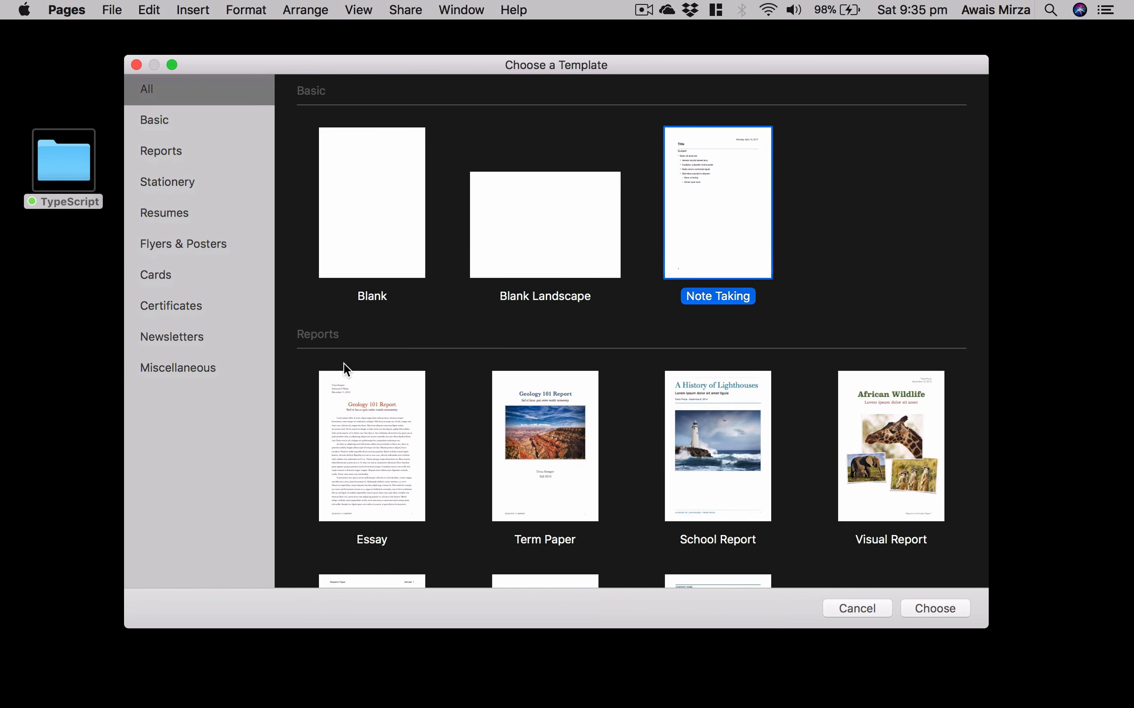
scroll(347, 366, "down", 3)
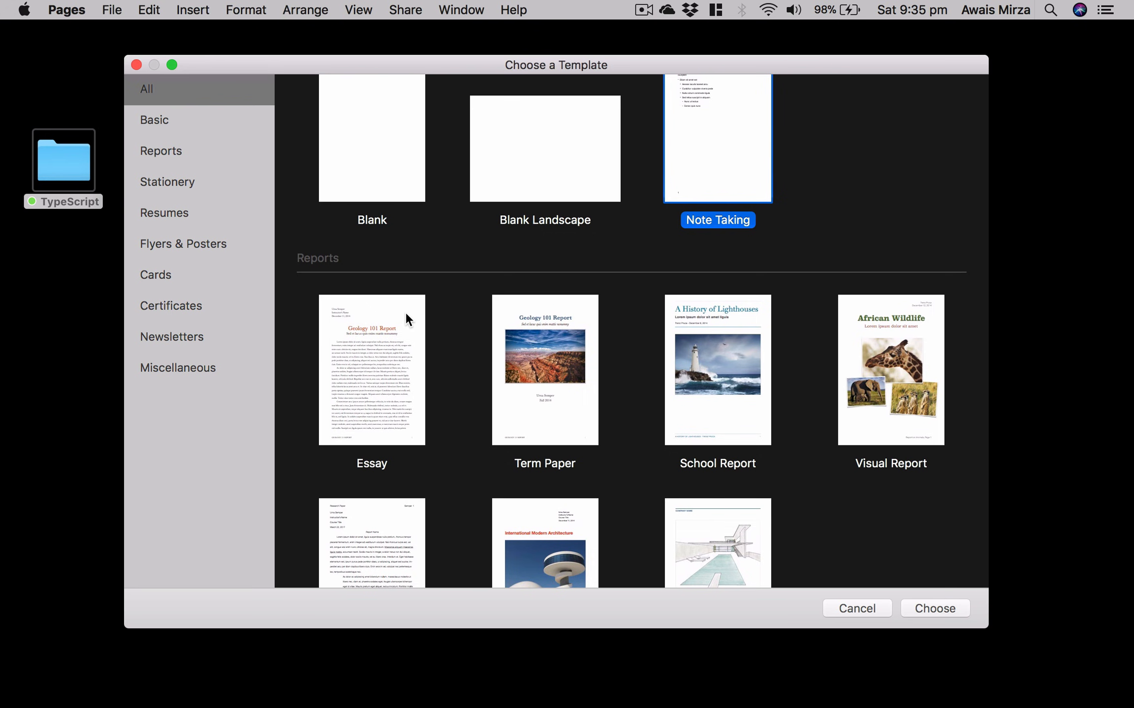
Look through the Reports templates, highlighting Project Proposal, Modern Report, Research Paper, Essay and Term Paper in turn
left_click(146, 158)
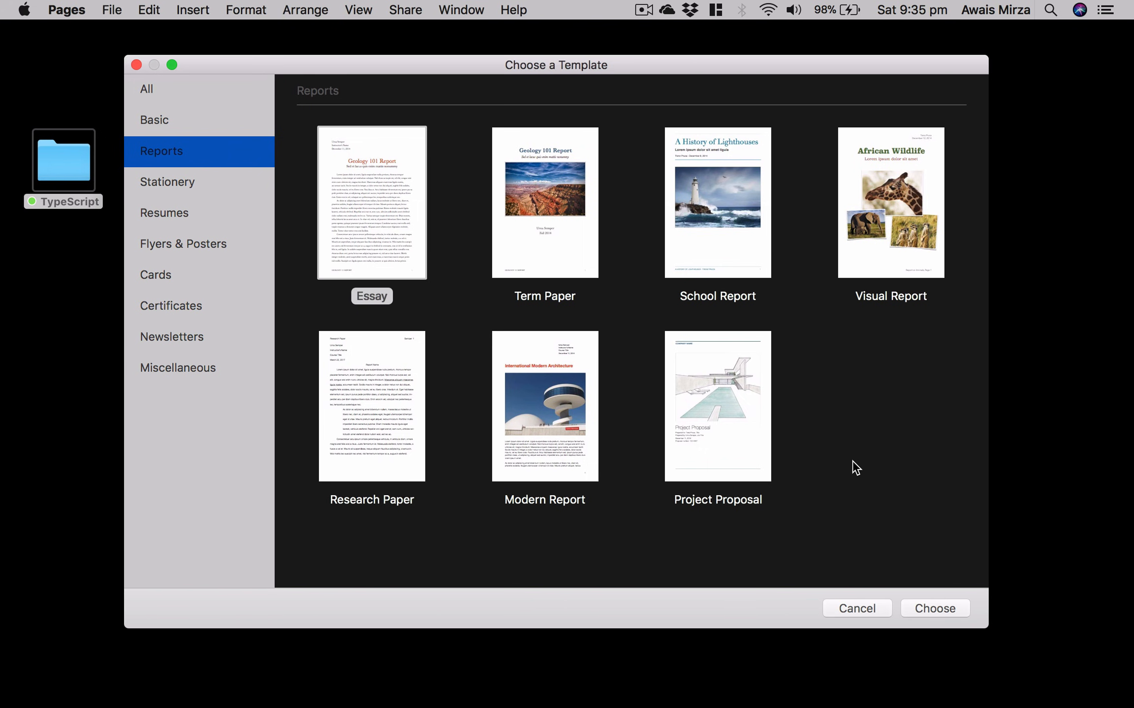
left_click(743, 440)
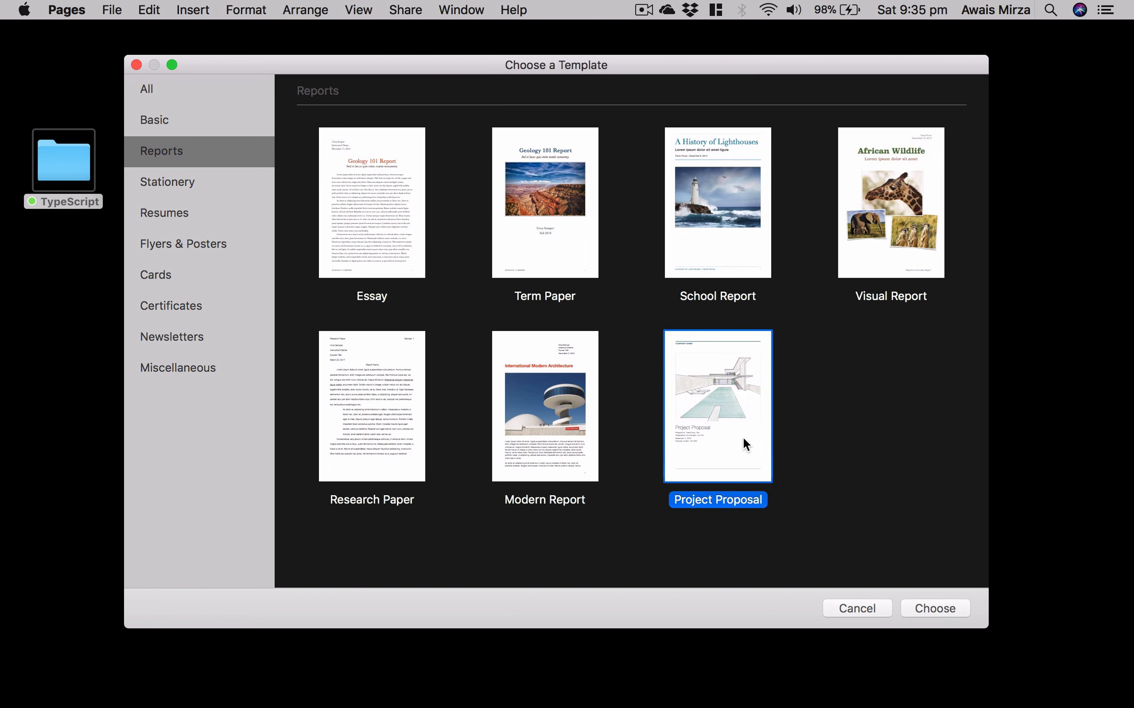
left_click(543, 449)
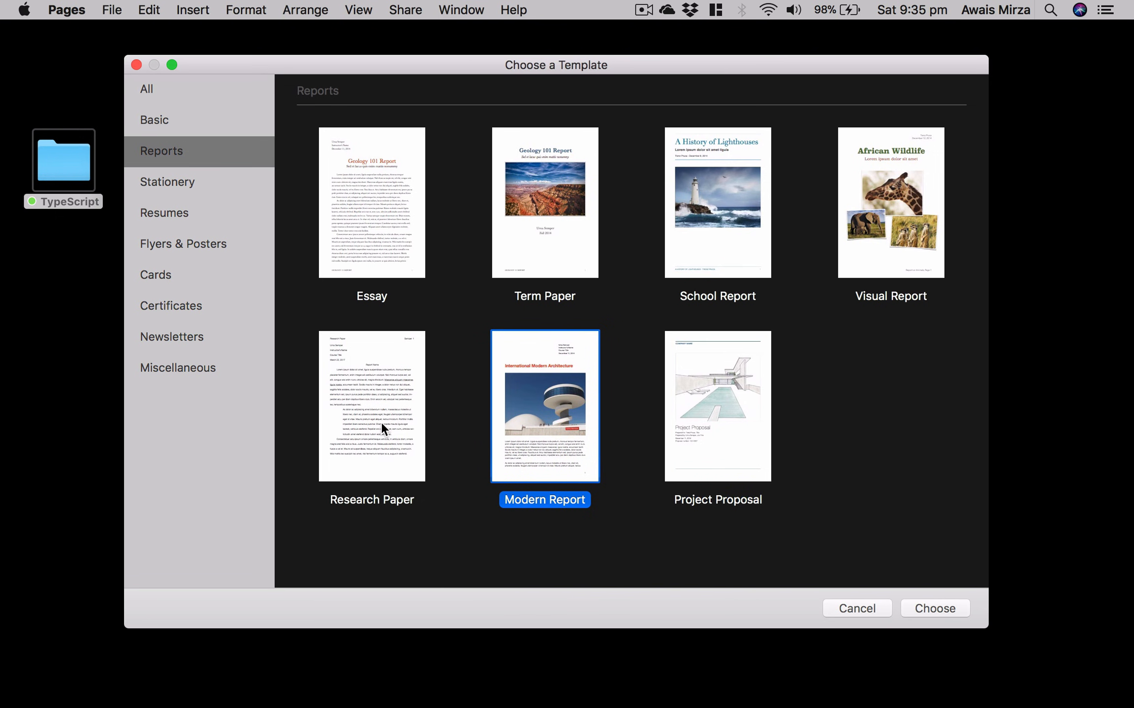
left_click(364, 424)
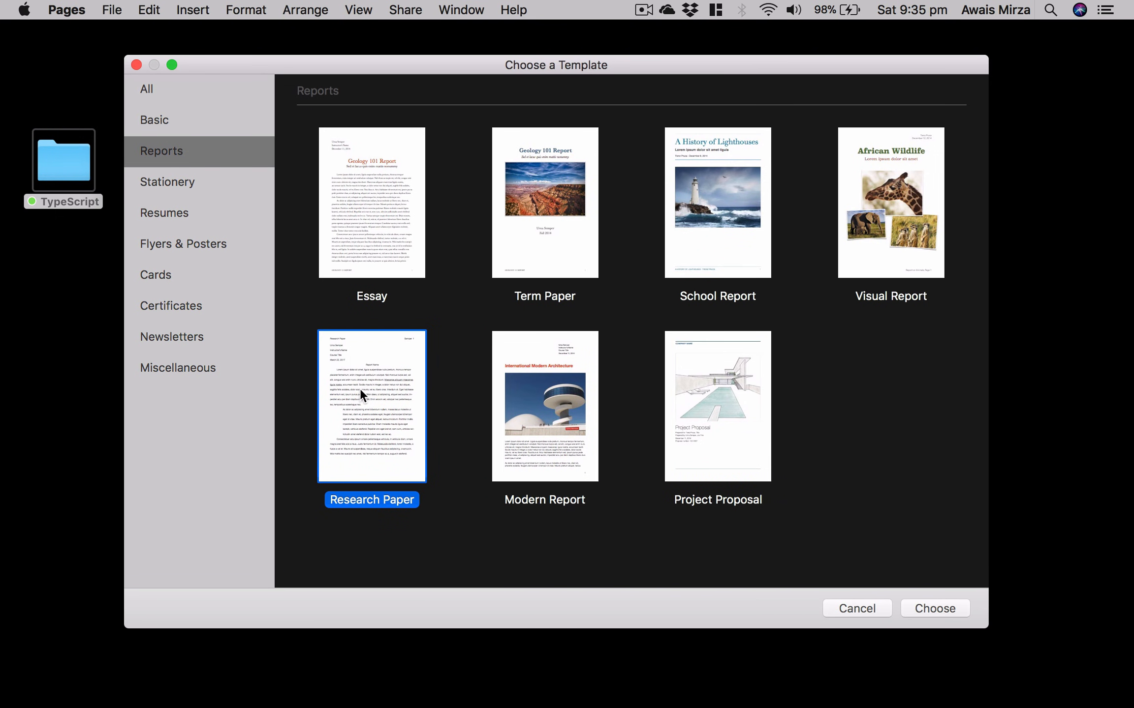
left_click(353, 189)
left_click(561, 195)
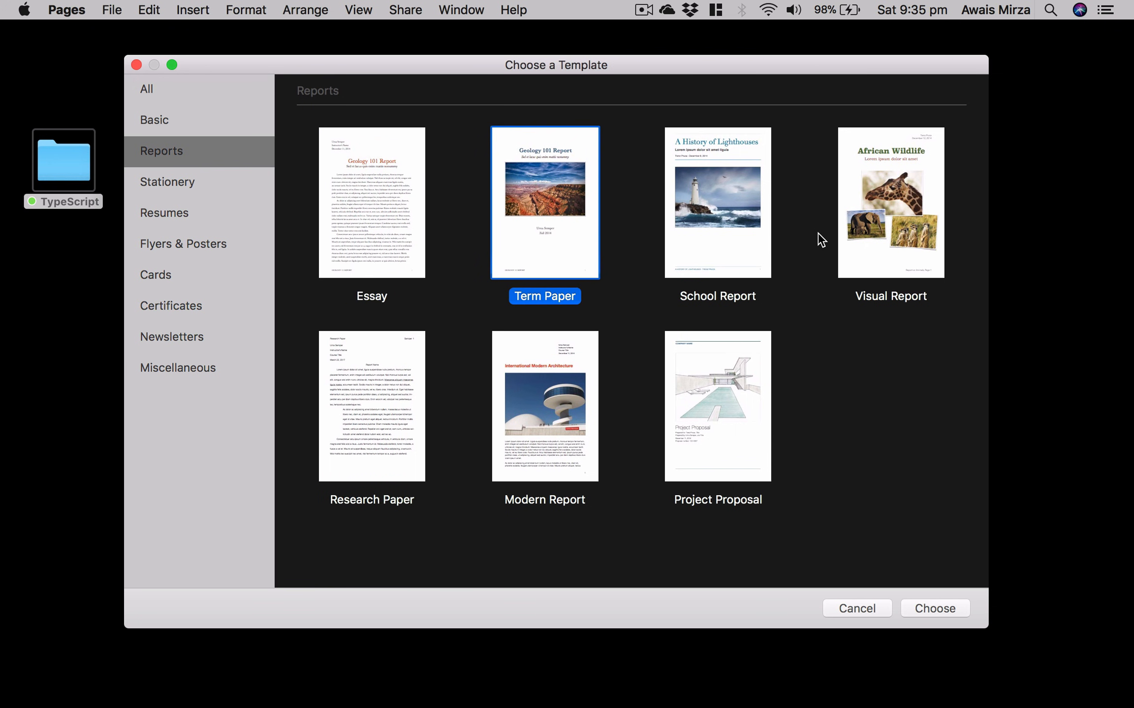
Look through the Stationery templates, covering the letters, envelopes and business cards
left_click(184, 182)
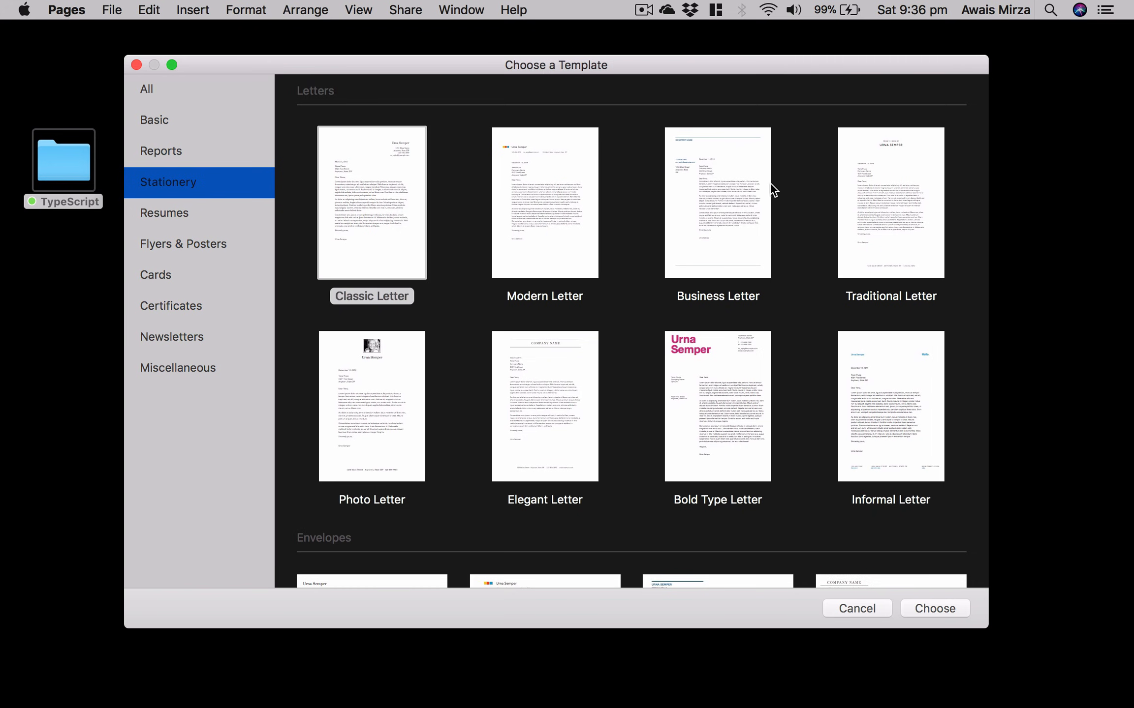
scroll(799, 367, "down", 5)
scroll(799, 369, "down", 5)
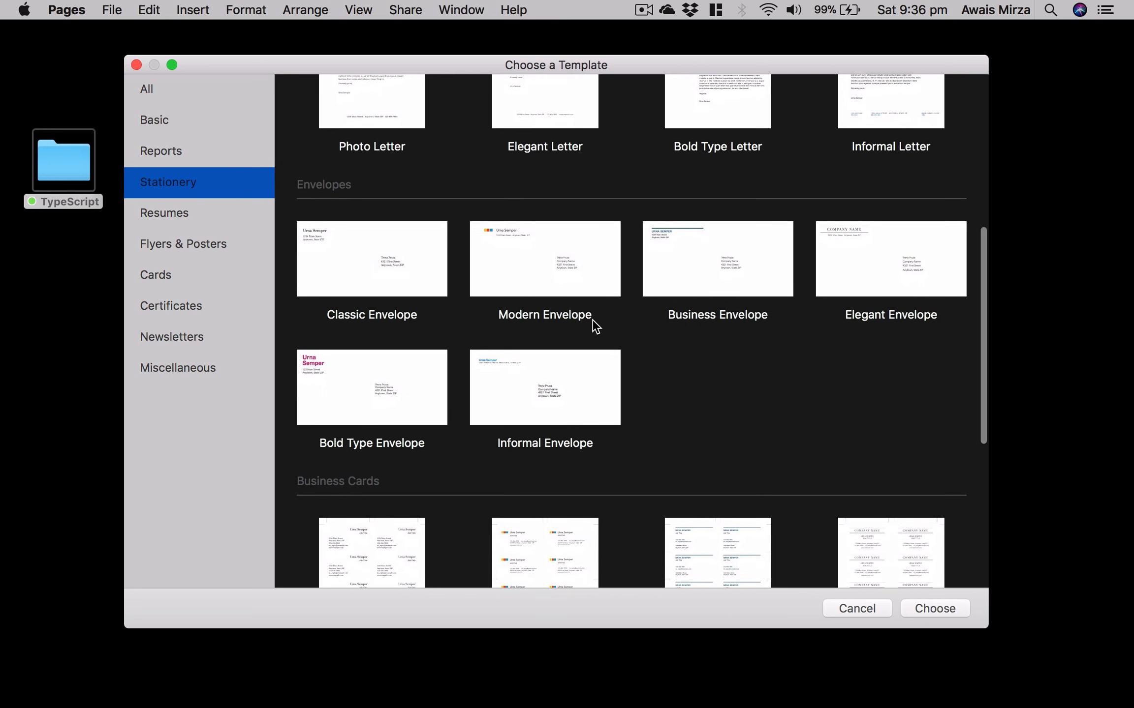
scroll(593, 324, "down", 3)
Find the Bold Type Business Cards template among all templates and create a document from it
left_click(220, 91)
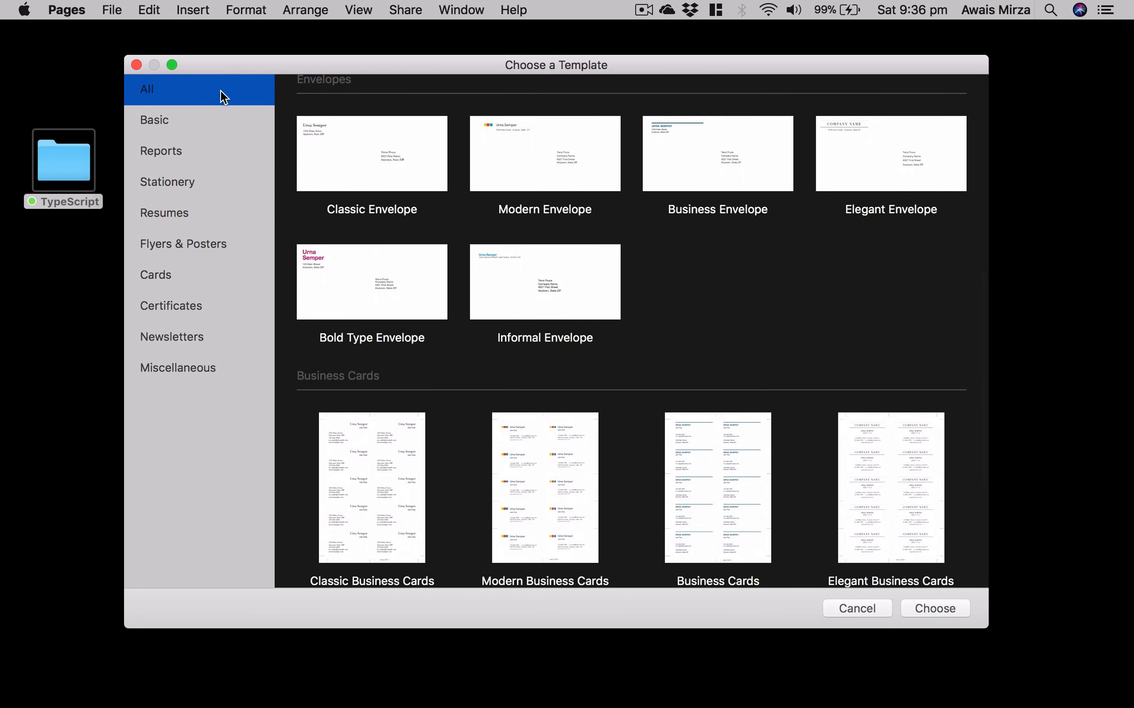
scroll(536, 219, "down", 7)
scroll(538, 215, "down", 20)
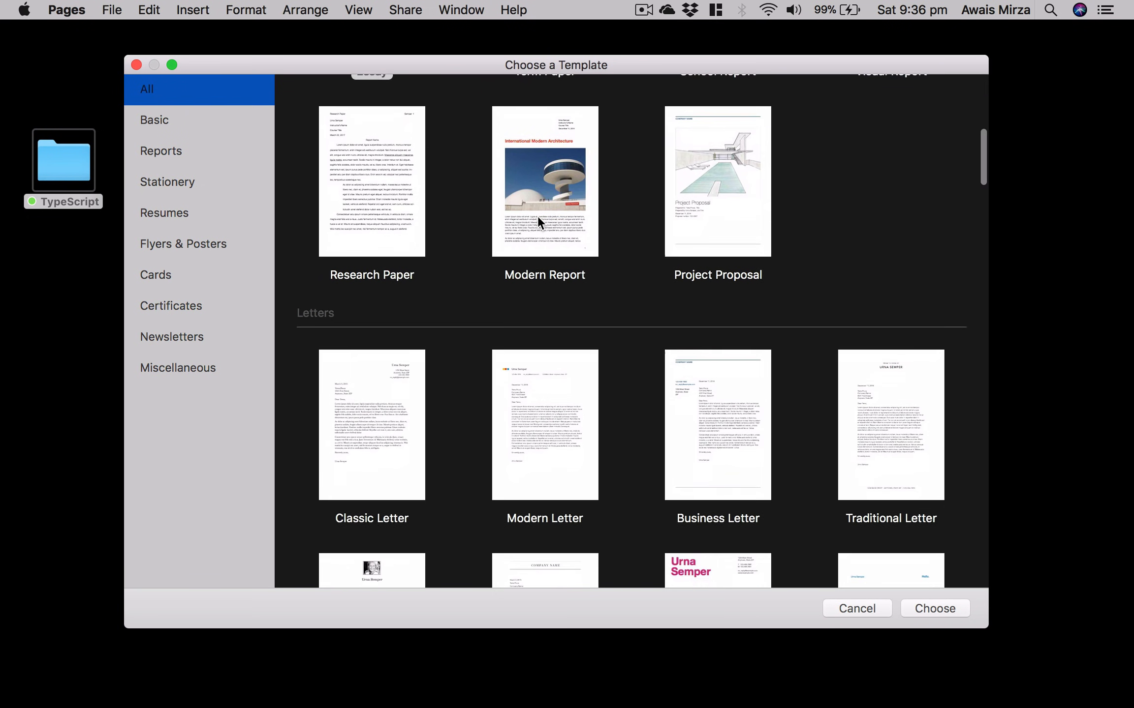
scroll(538, 215, "down", 7)
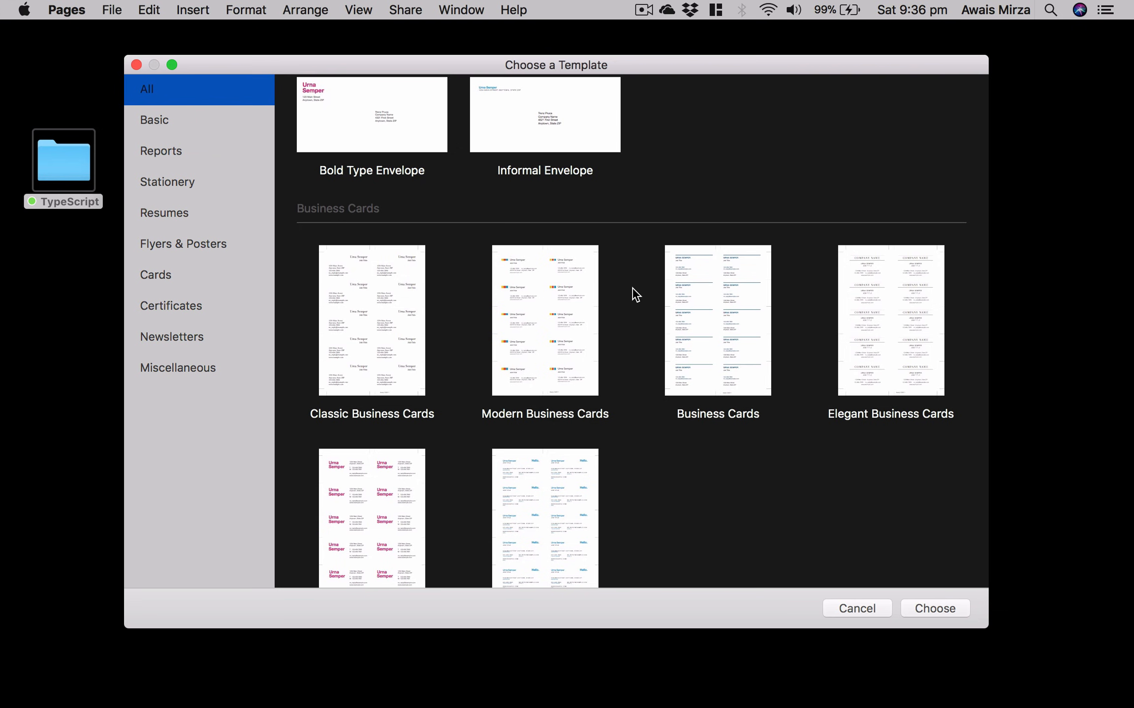
scroll(655, 461, "down", 5)
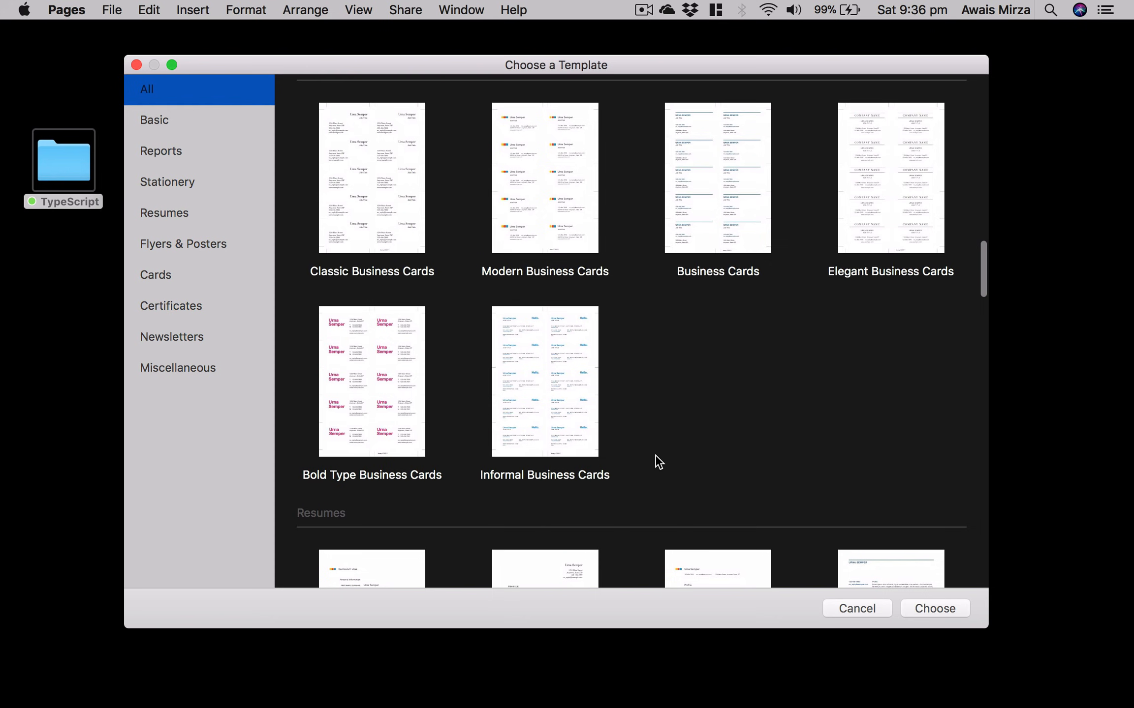
left_click(381, 375)
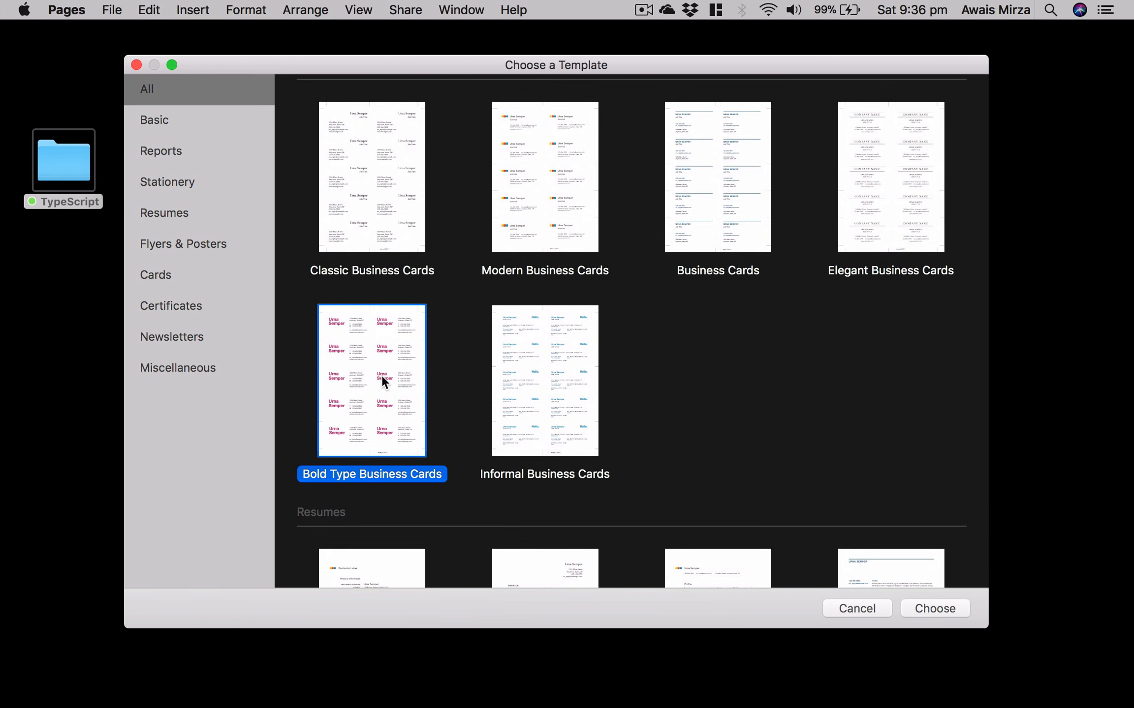
double_click(381, 375)
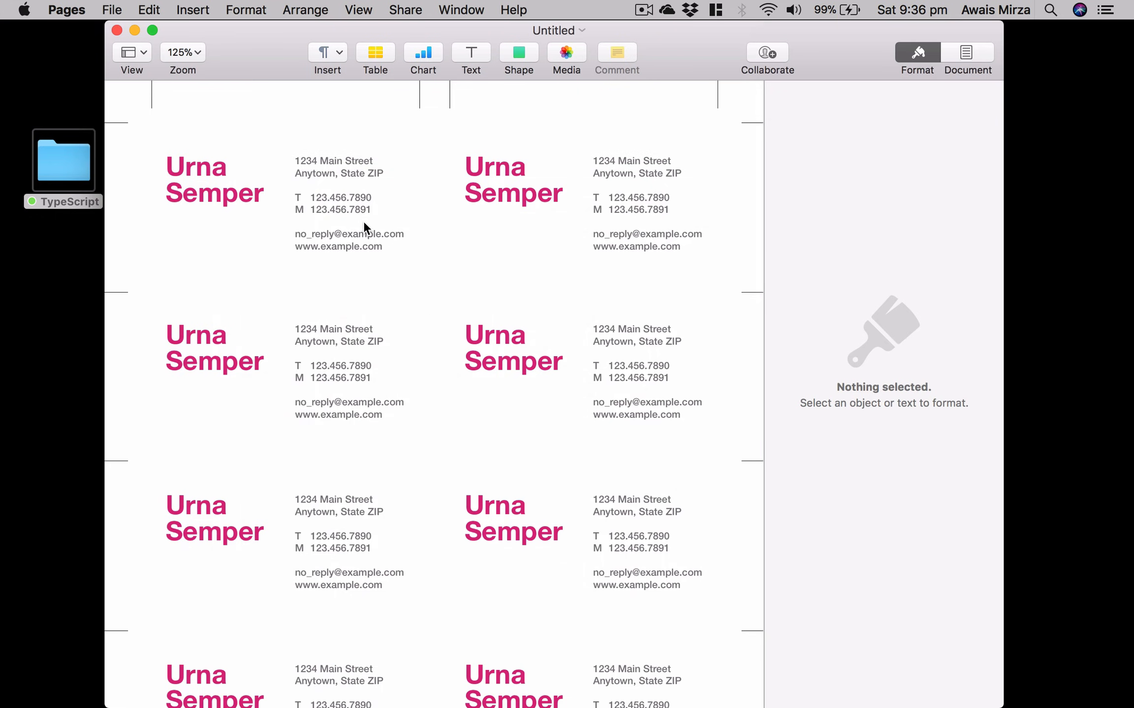
Select the placeholder name on the first business card to view its text formatting options, and deselect it
scroll(398, 274, "down", 3)
scroll(397, 274, "up", 3)
left_click(227, 190)
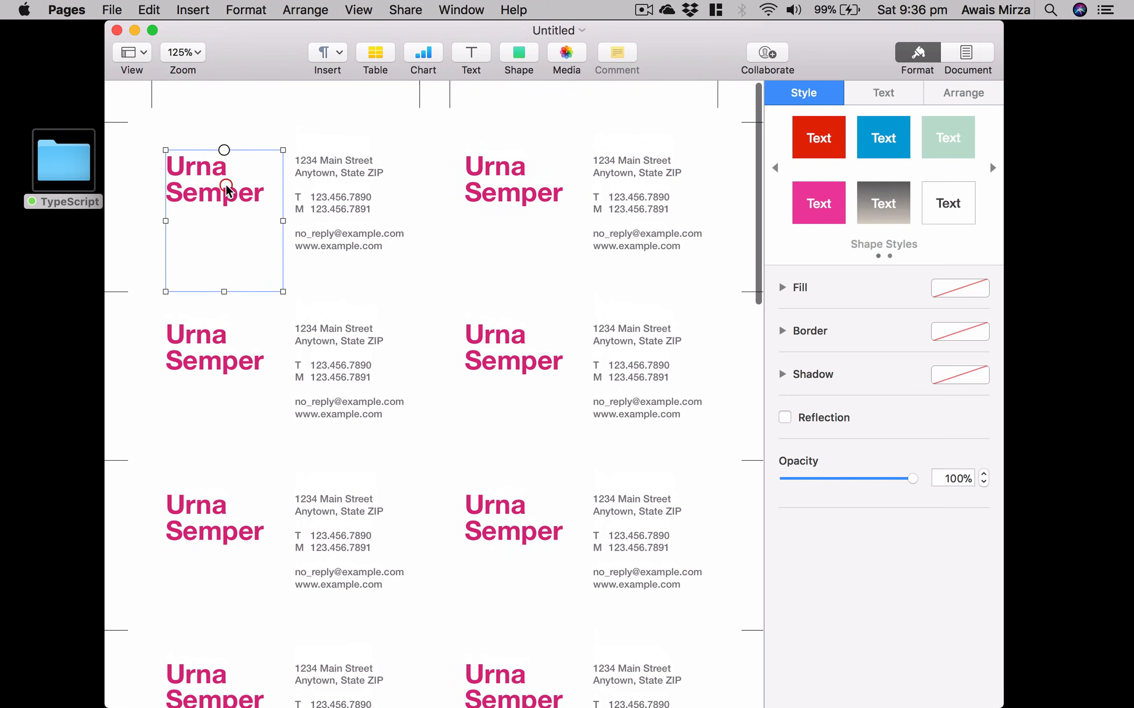
left_click(226, 190)
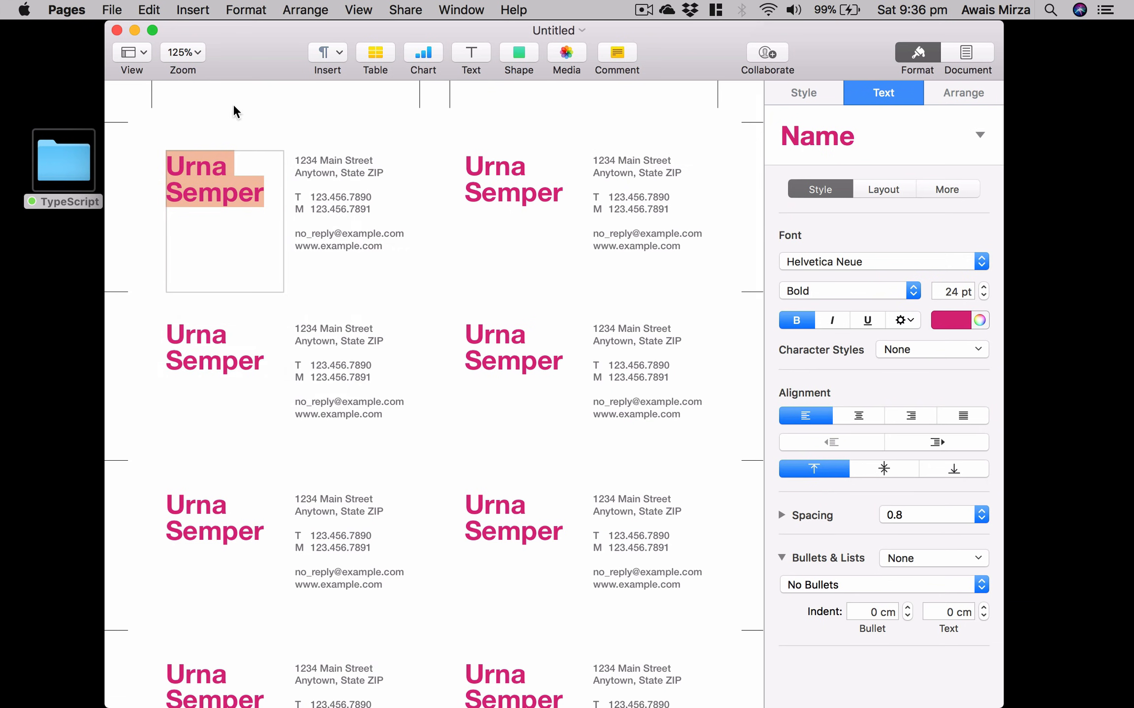
left_click(410, 163)
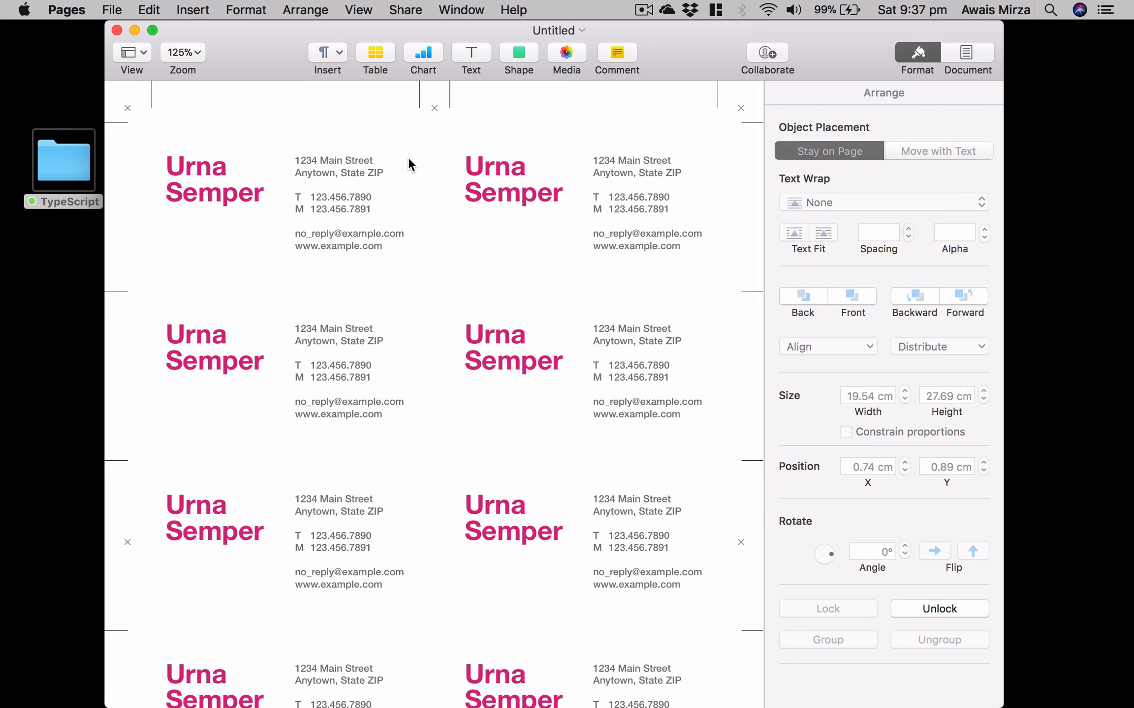
Close the untitled business cards document
left_click(117, 11)
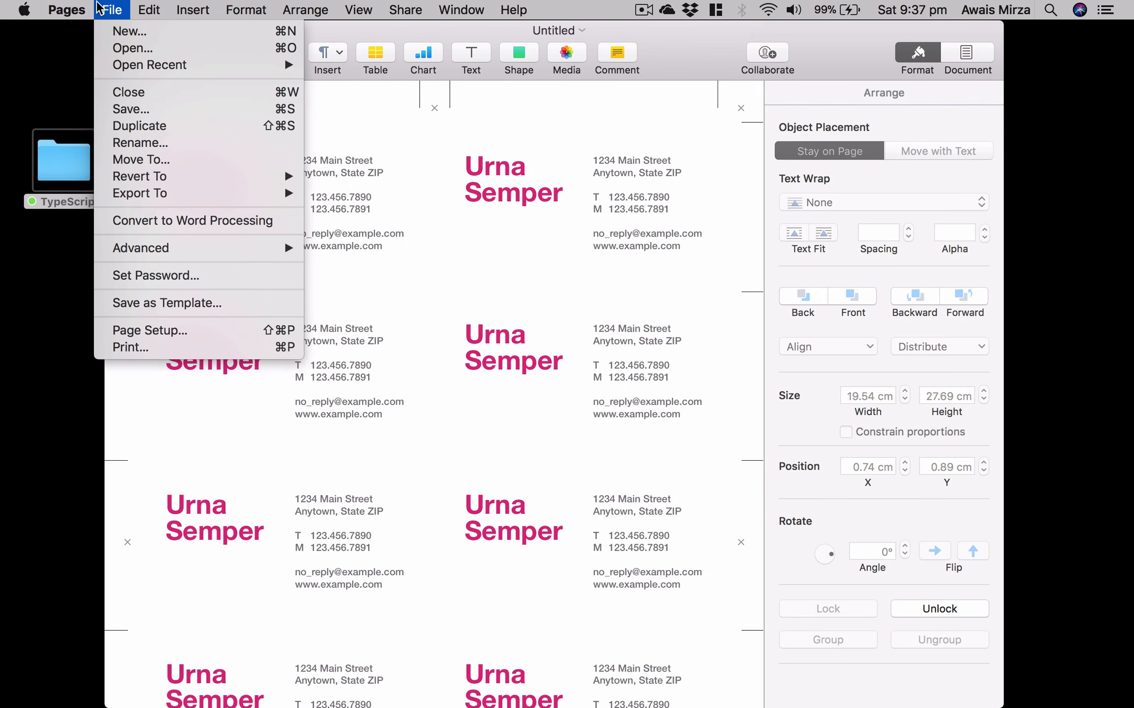
left_click(490, 5)
left_click(245, 10)
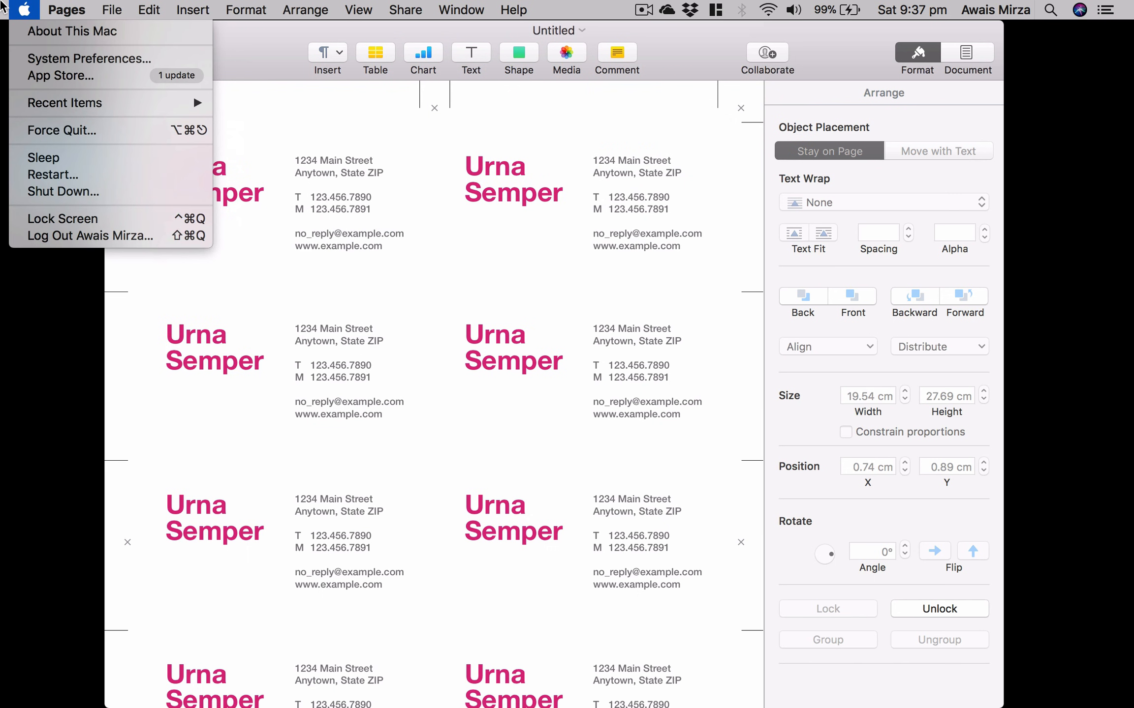
mouse_move(191, 6)
mouse_move(109, 6)
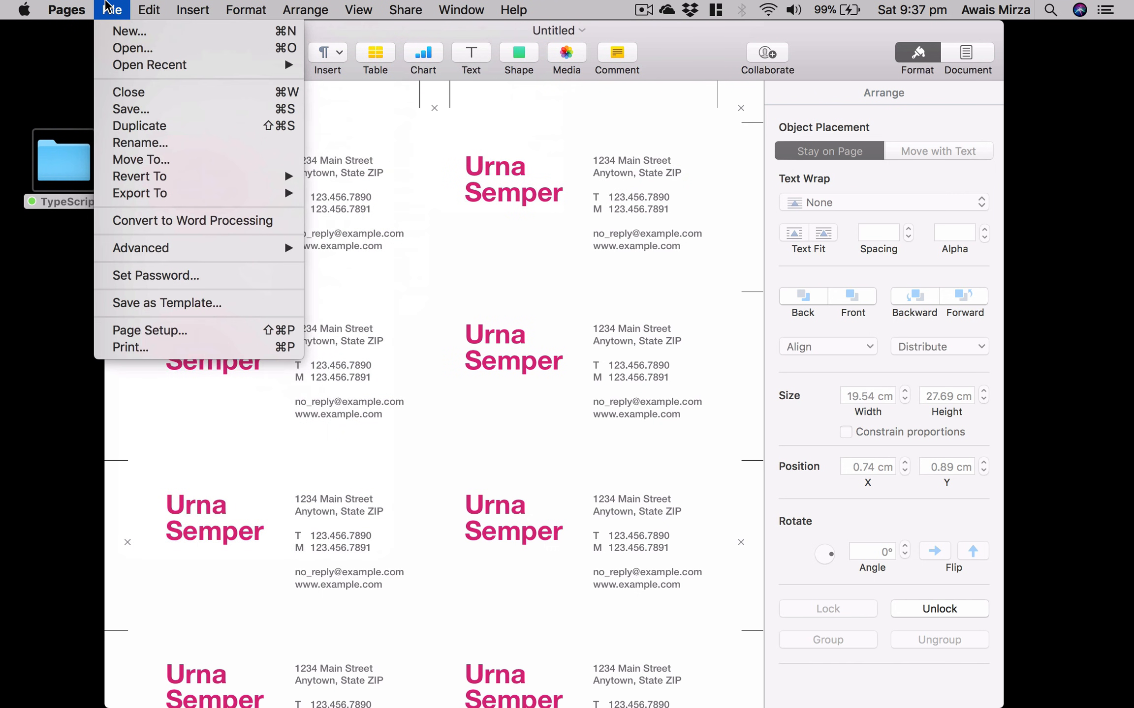
left_click(131, 98)
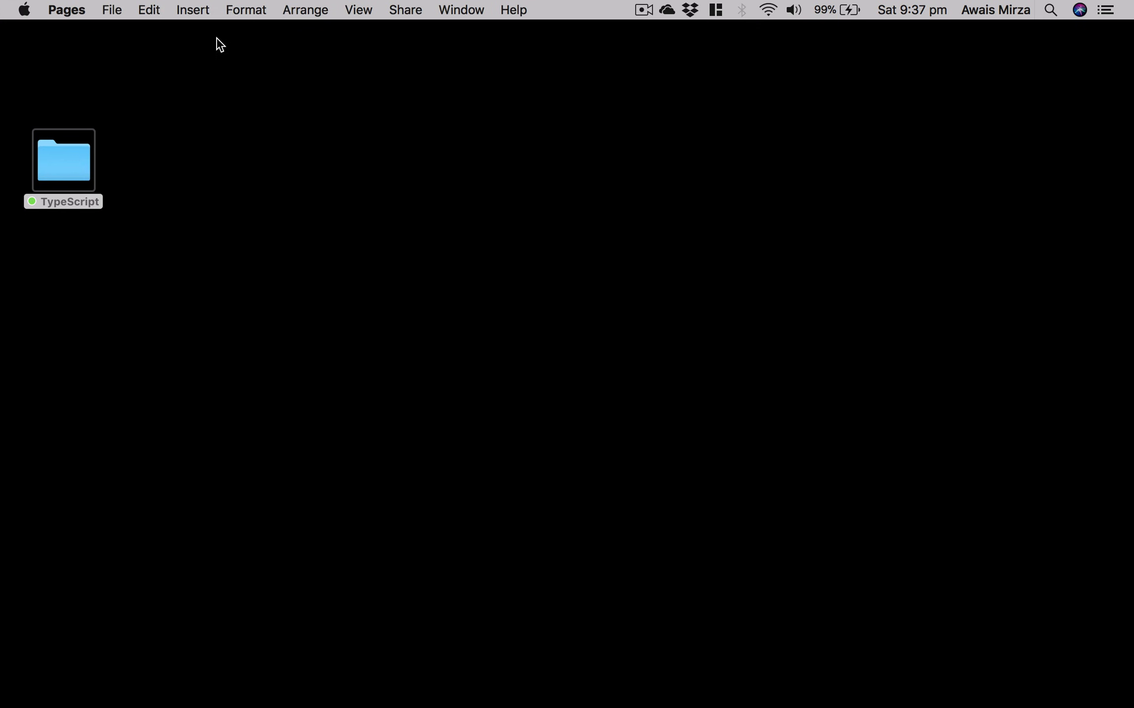
Start a new document and look through the template collection, including the Certificates, Newsletters, Miscellaneous and Resumes categories
left_click(66, 9)
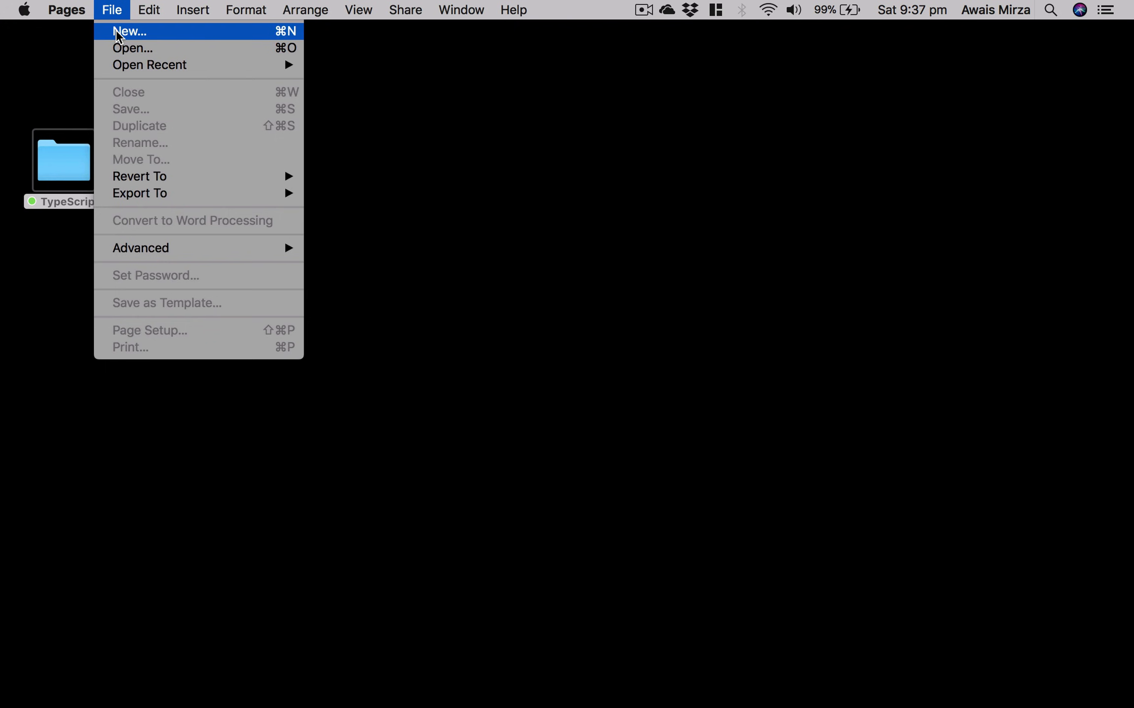
left_click(152, 37)
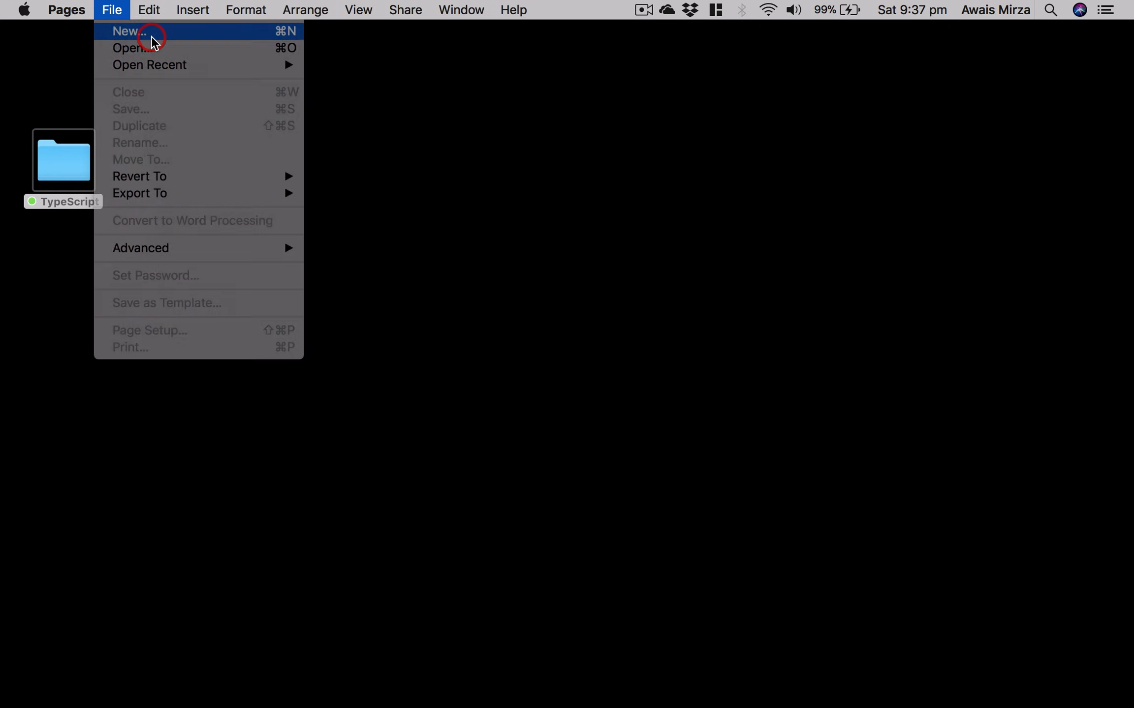
scroll(367, 245, "down", 20)
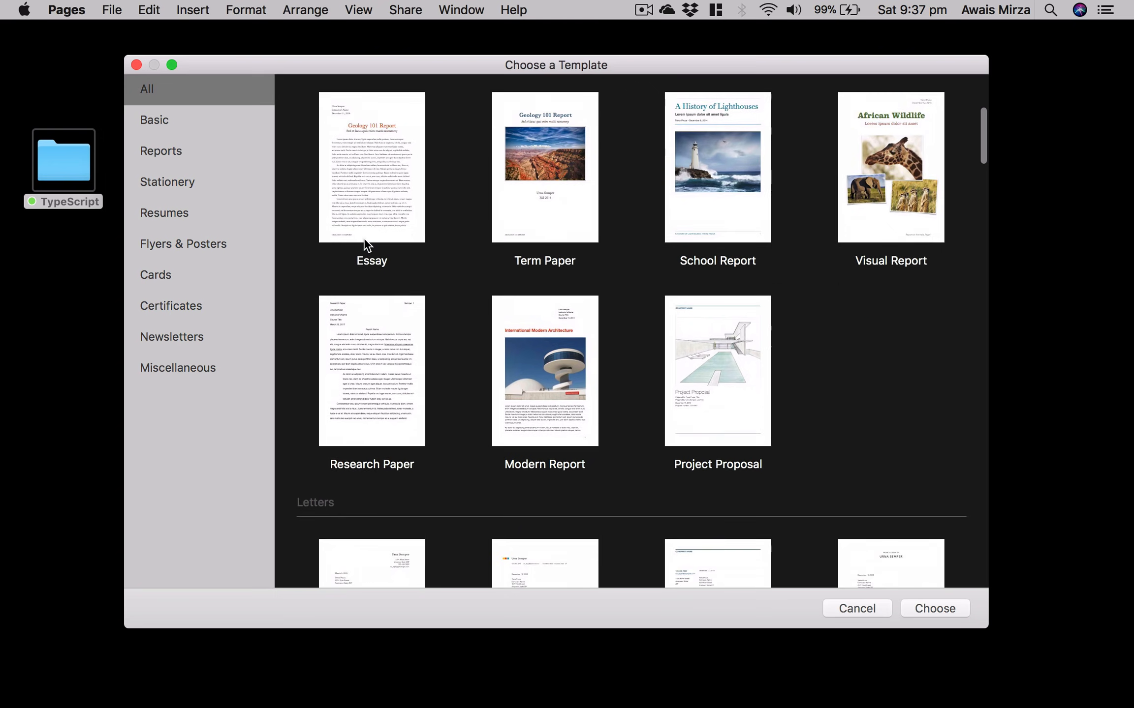
scroll(364, 237, "down", 10)
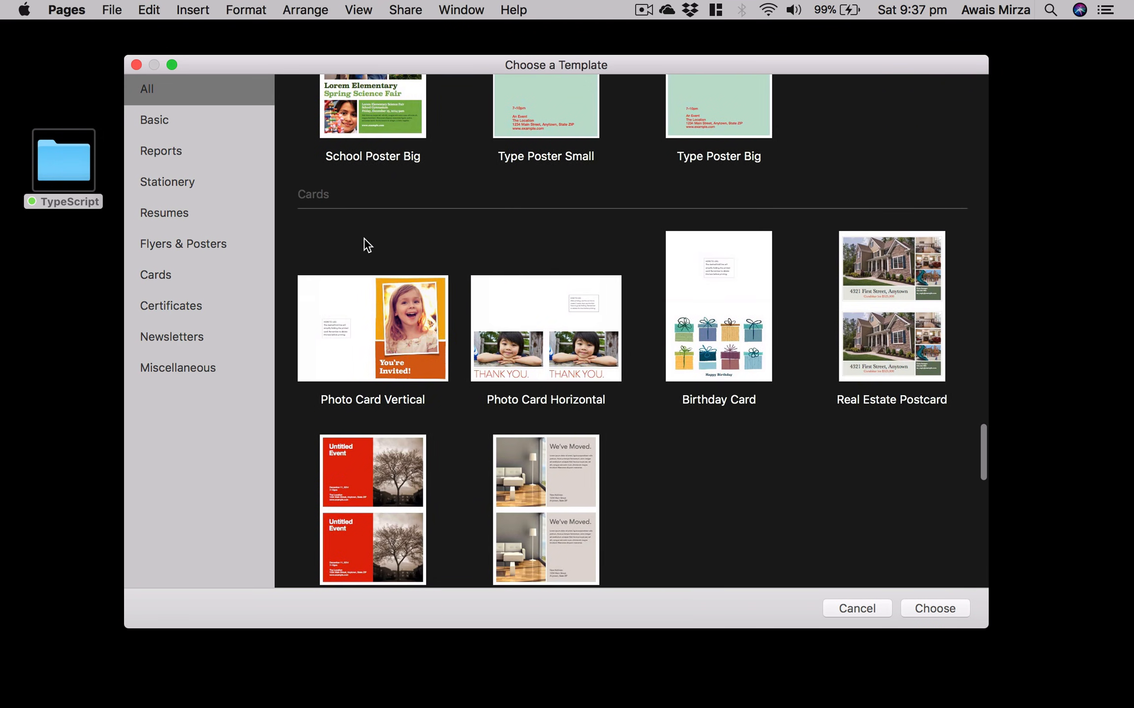
left_click(185, 306)
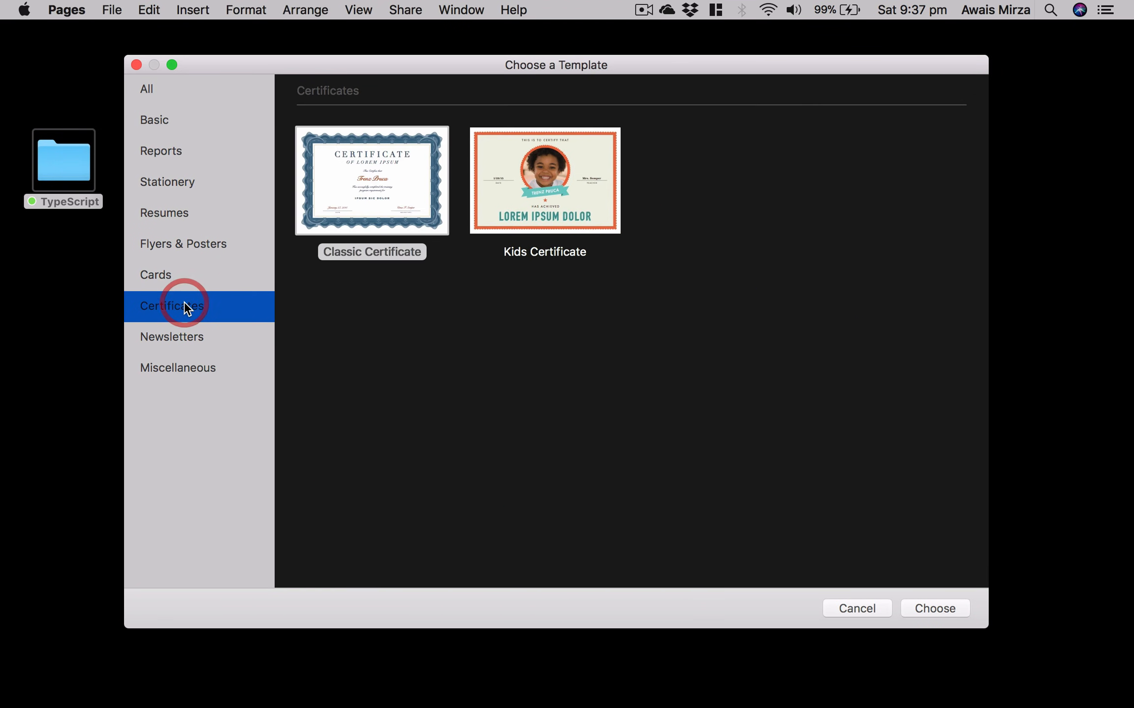
left_click(560, 190)
left_click(380, 191)
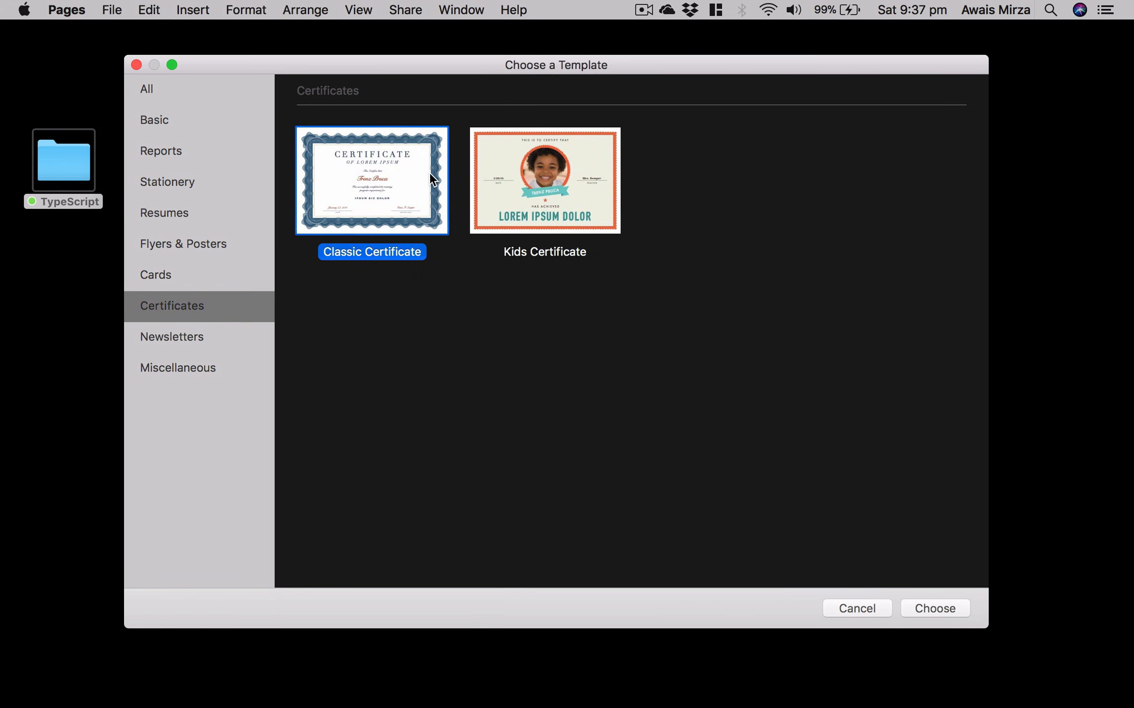
left_click(233, 340)
left_click(215, 373)
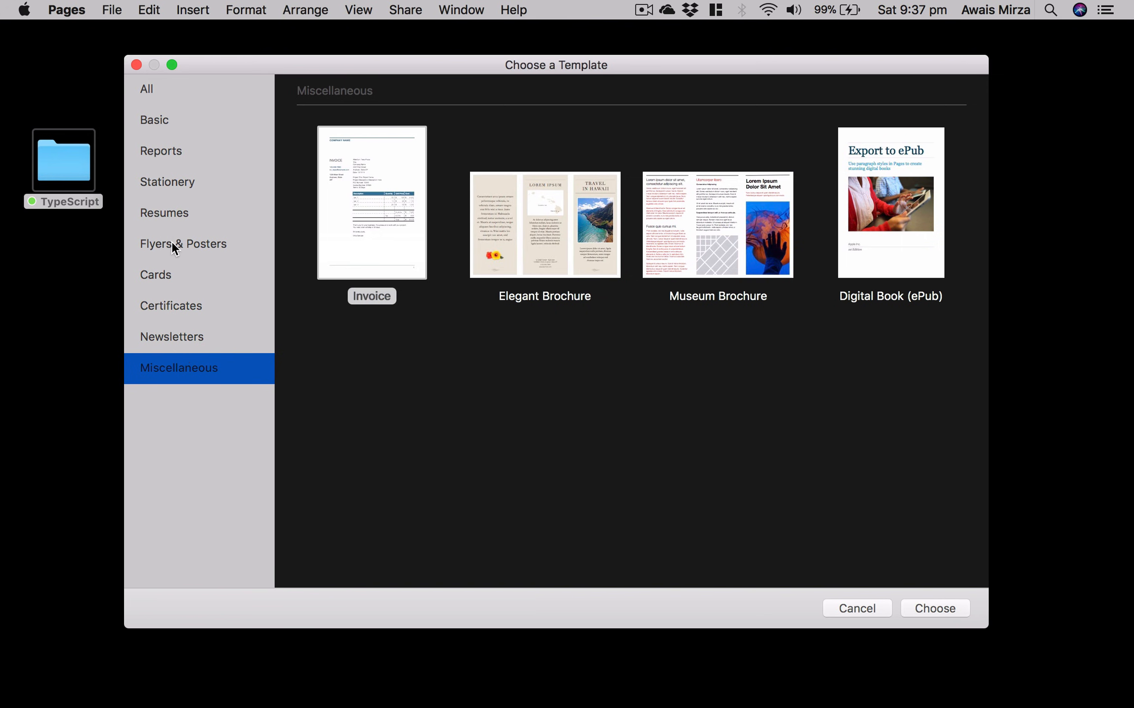
left_click(180, 215)
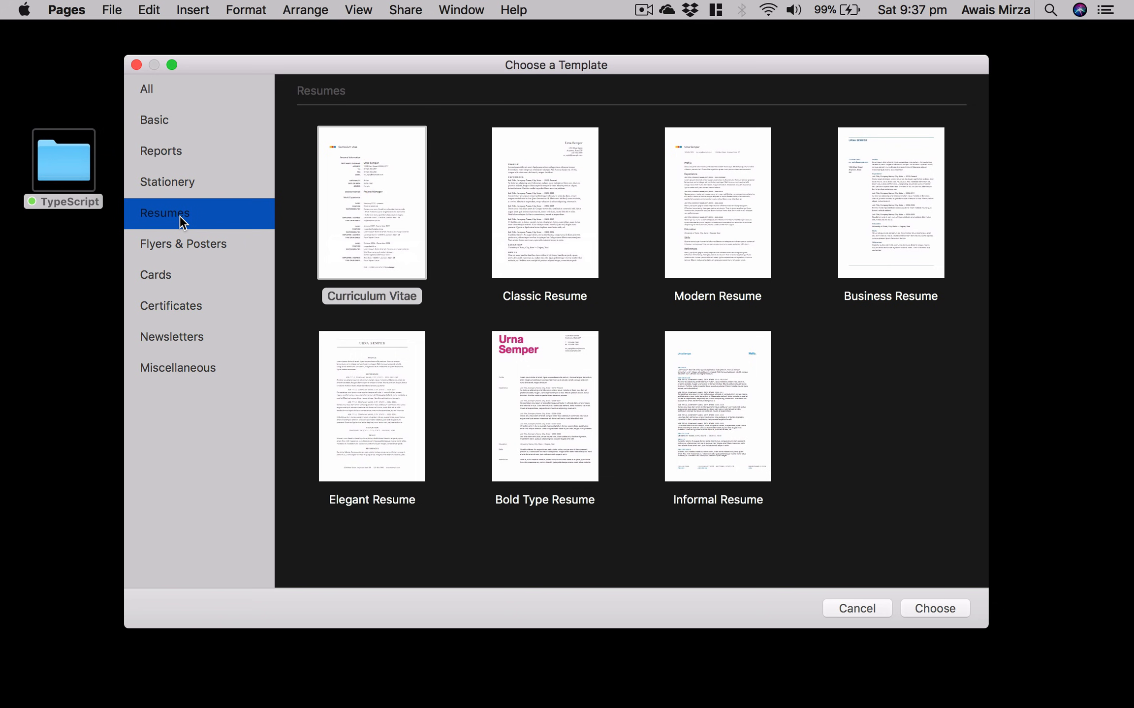
Create a document from the Blank template in the Basic category and enlarge its window to fill the screen
left_click(180, 123)
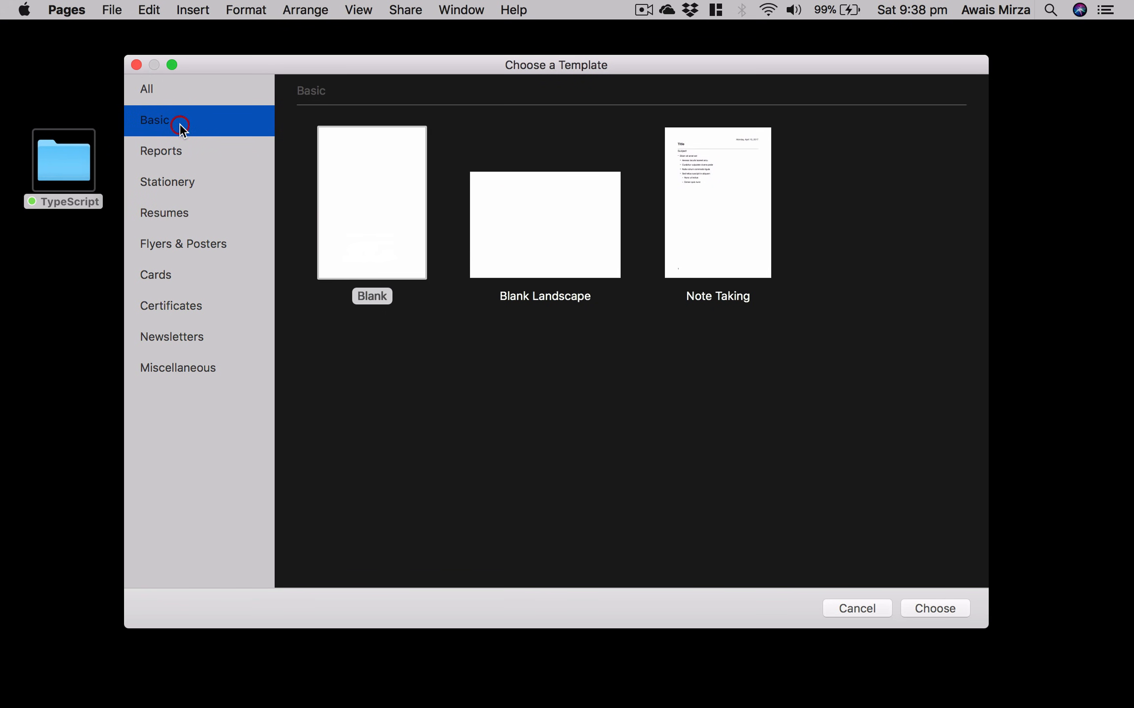
left_click(370, 192)
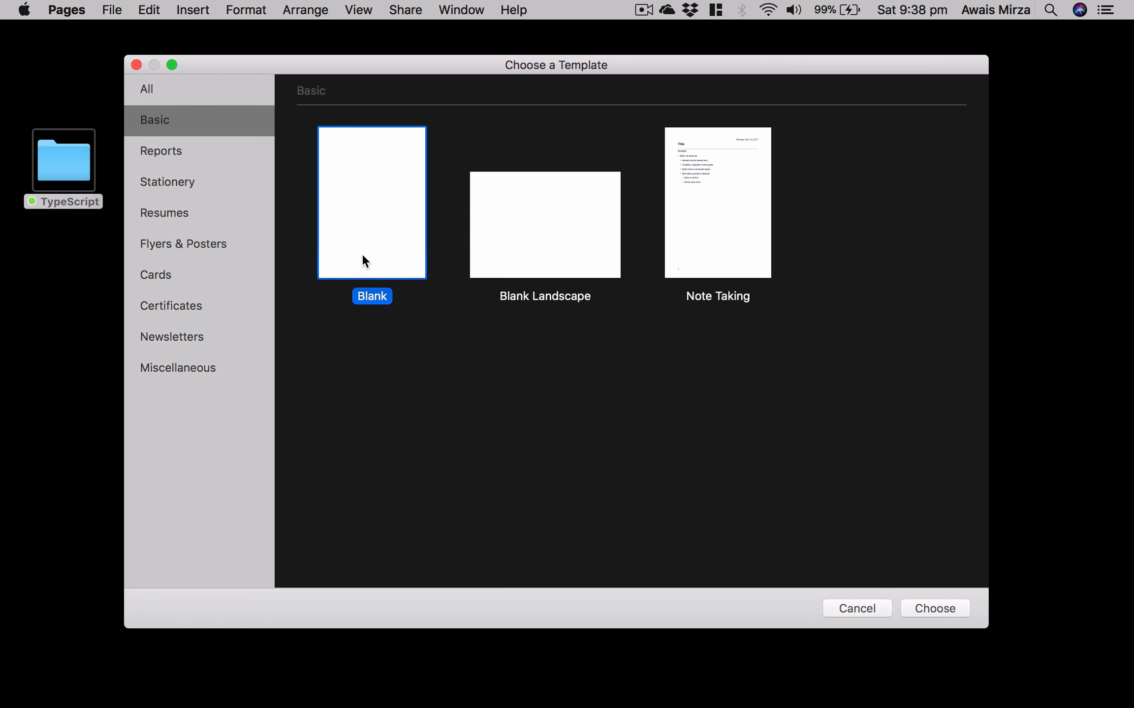
left_click(949, 612)
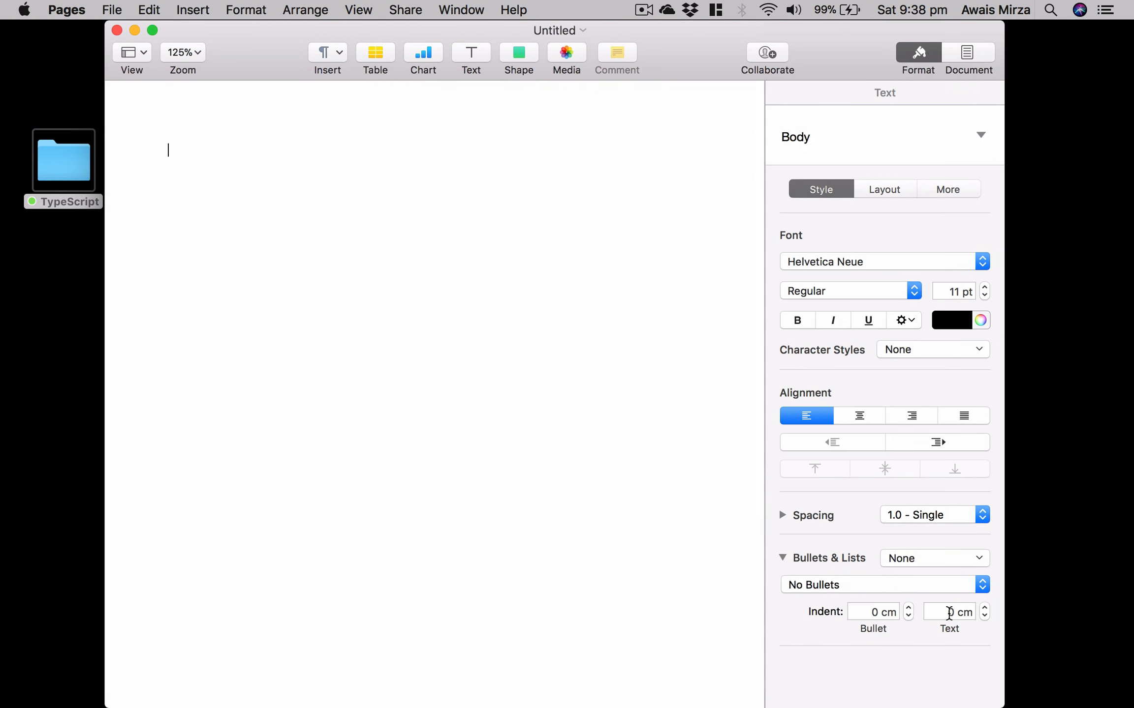
key("ctrl+alt+Return")
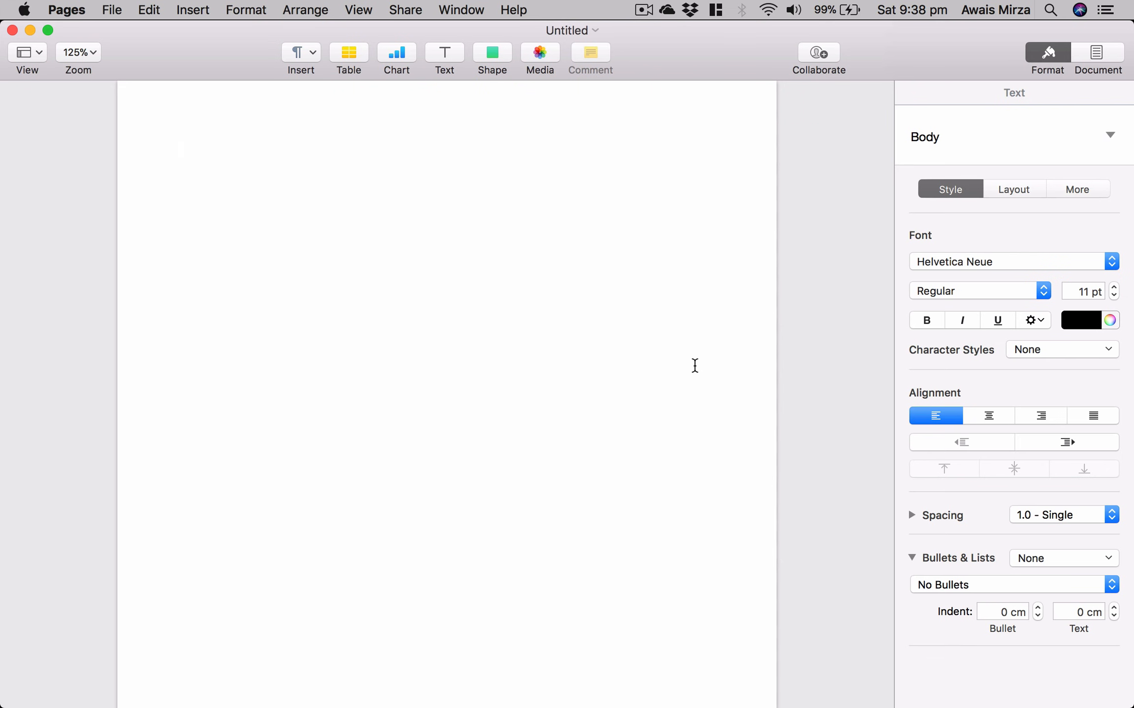
scroll(599, 246, "down", 2)
scroll(598, 241, "up", 2)
Review the File, Insert, Format and Help commands available for the blank document
left_click(117, 10)
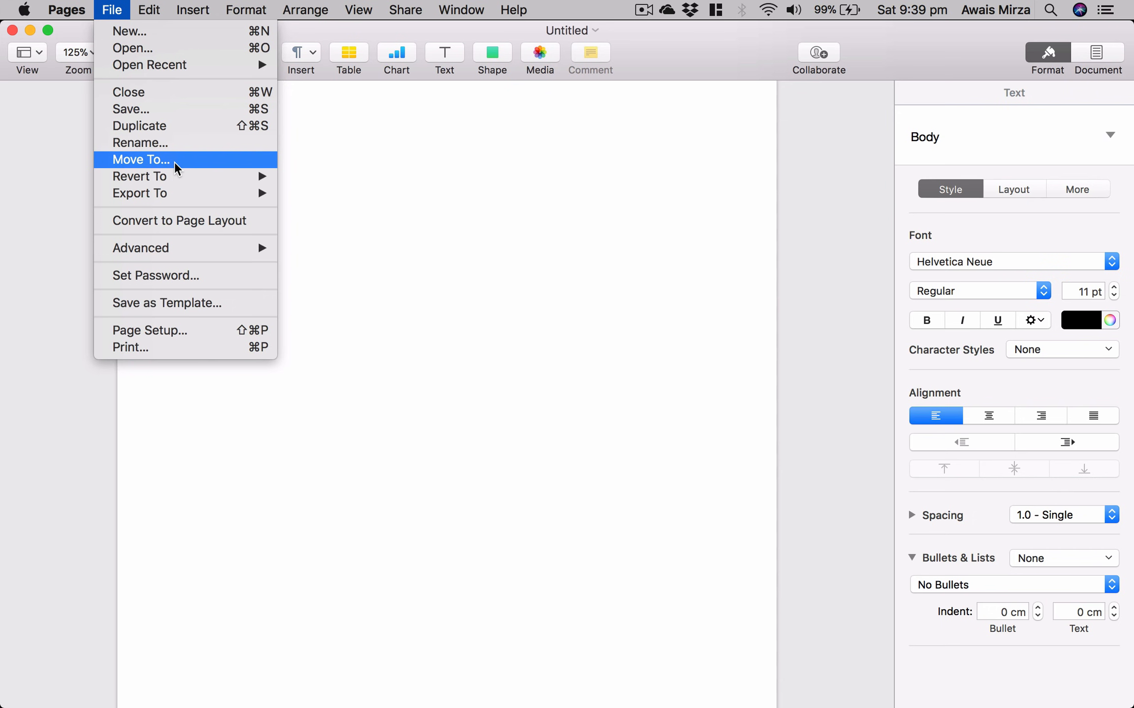
mouse_move(176, 183)
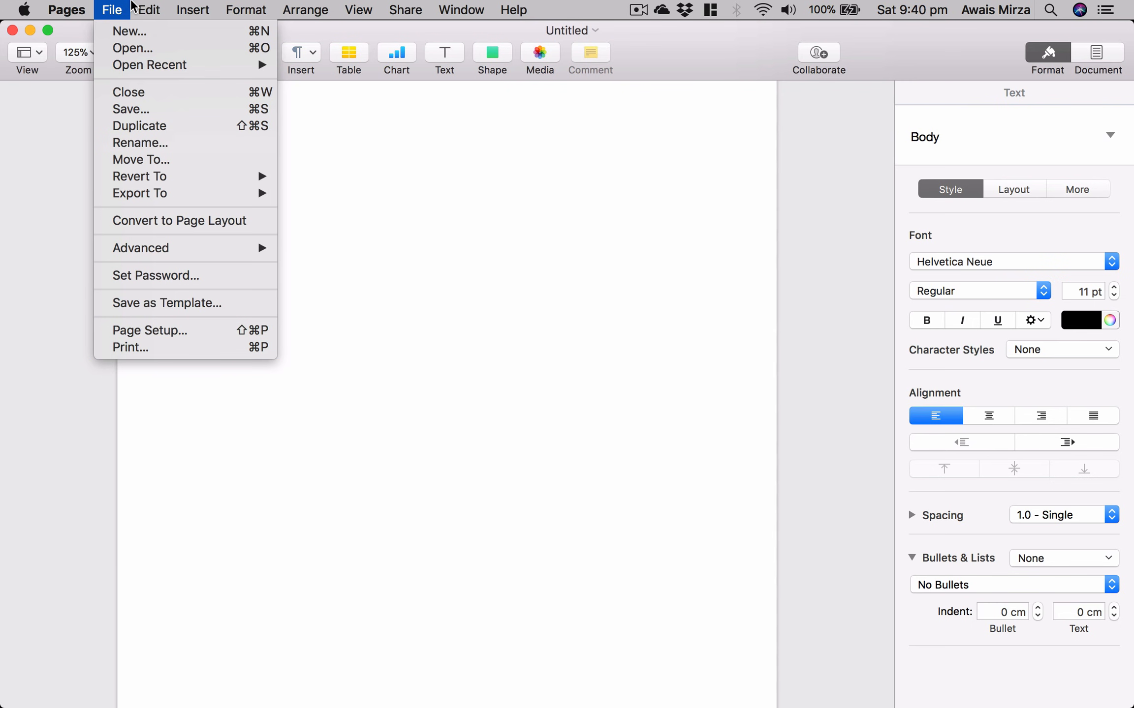
mouse_move(140, 11)
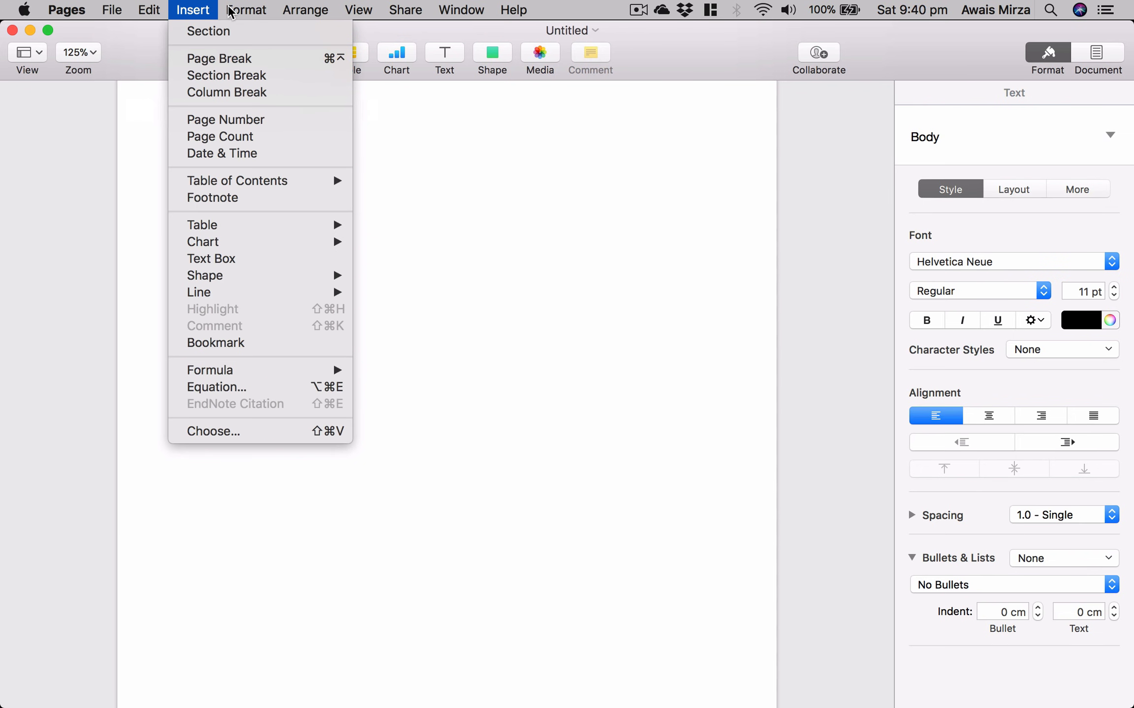
mouse_move(495, 7)
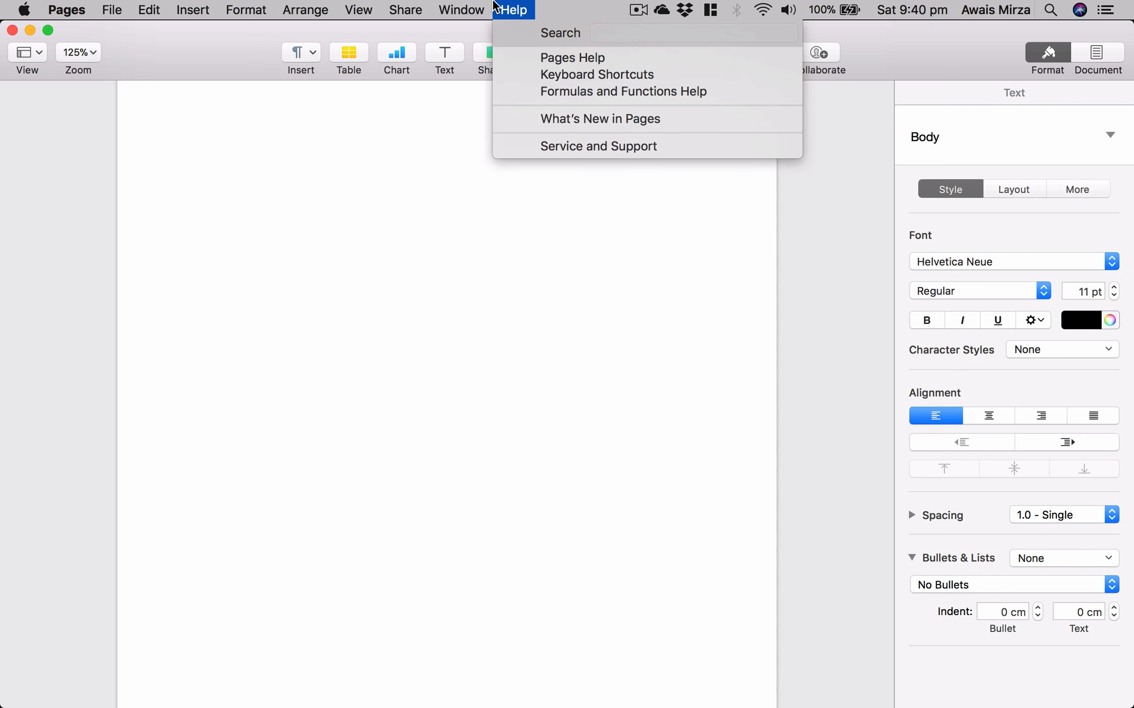
left_click(174, 147)
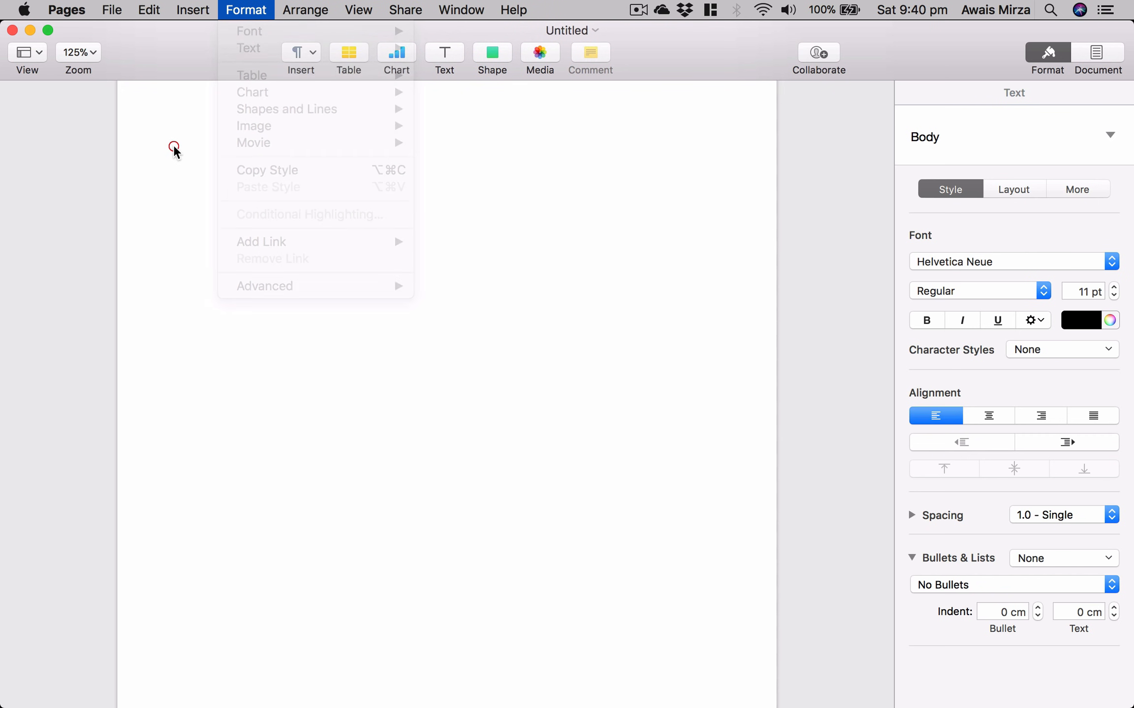
Enter the text "Hello Youtube" on the first line of the page body, below the header
scroll(174, 144, "up", 3)
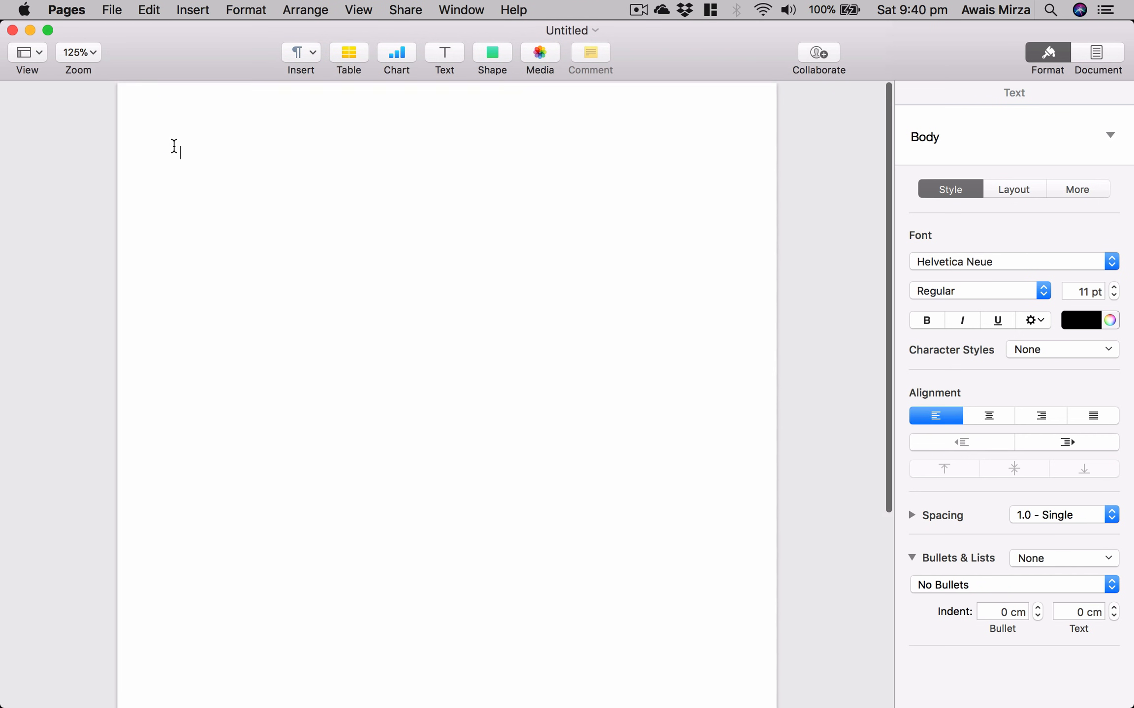
mouse_move(353, 107)
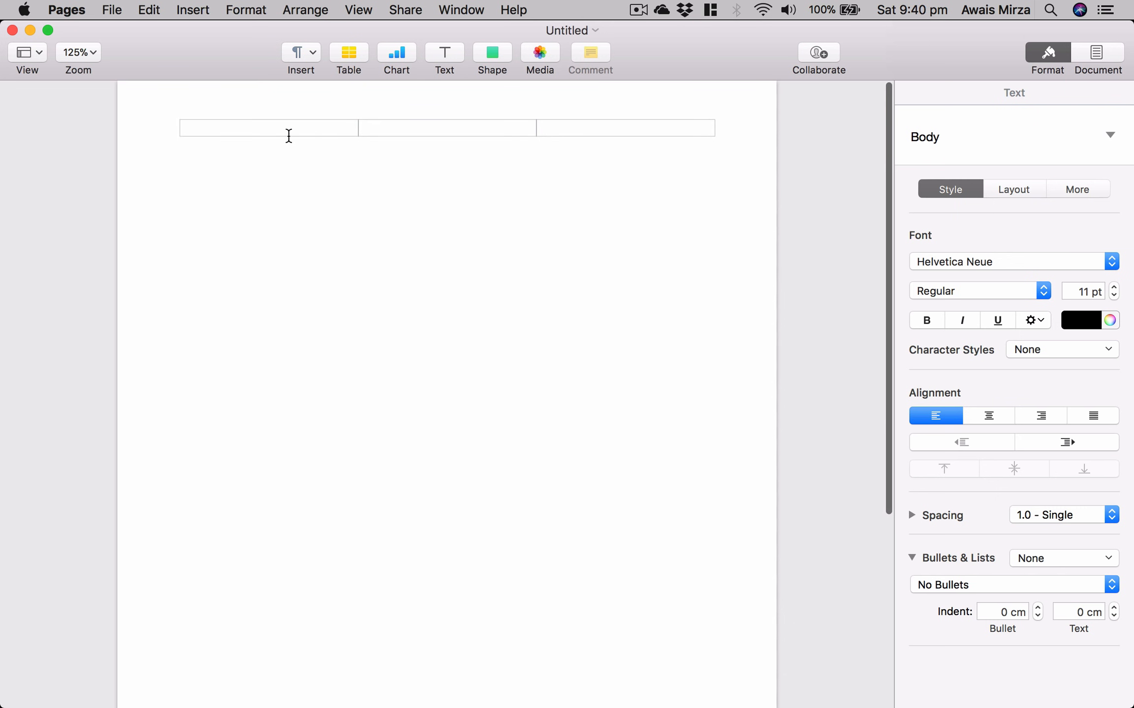
left_click(246, 157)
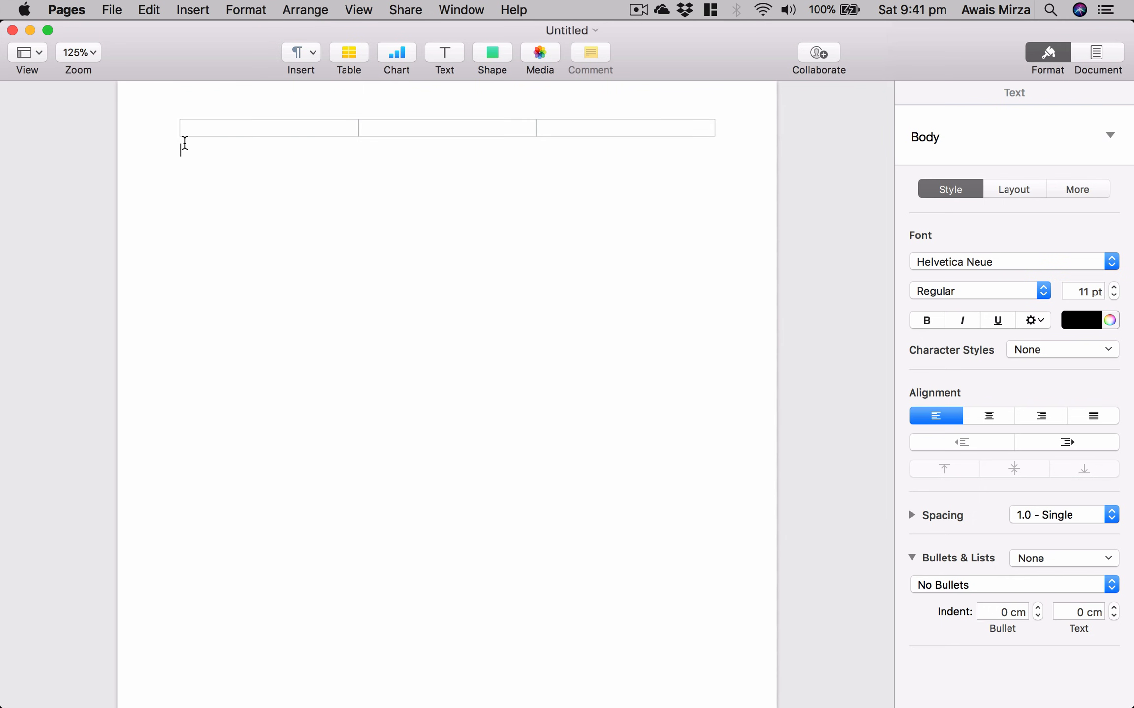
left_click(202, 147)
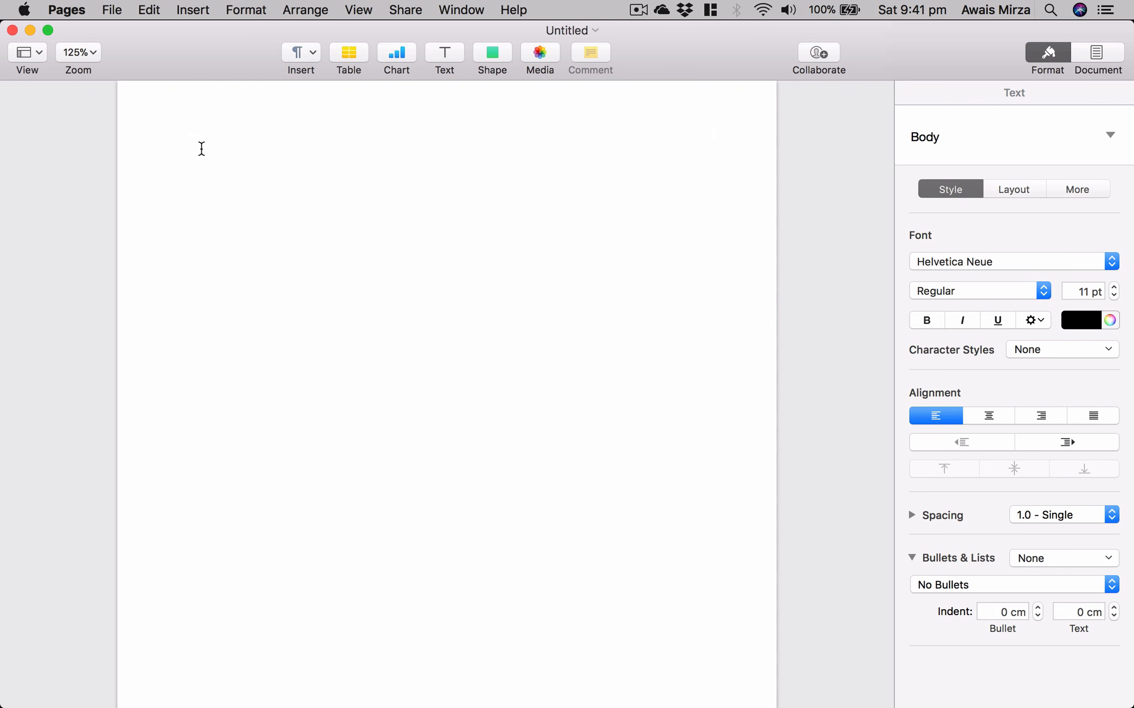
type("Hello Youtube")
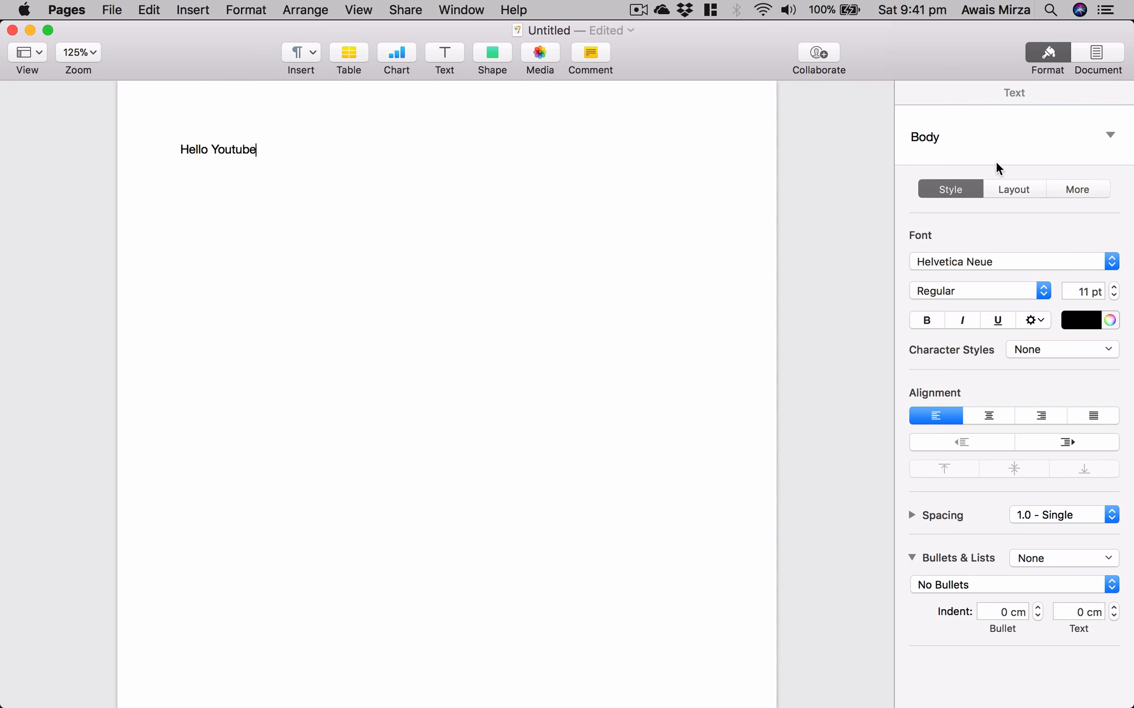
Examine the available paragraph styles for the article text and the management options of the Heading 3 style
left_click(500, 211)
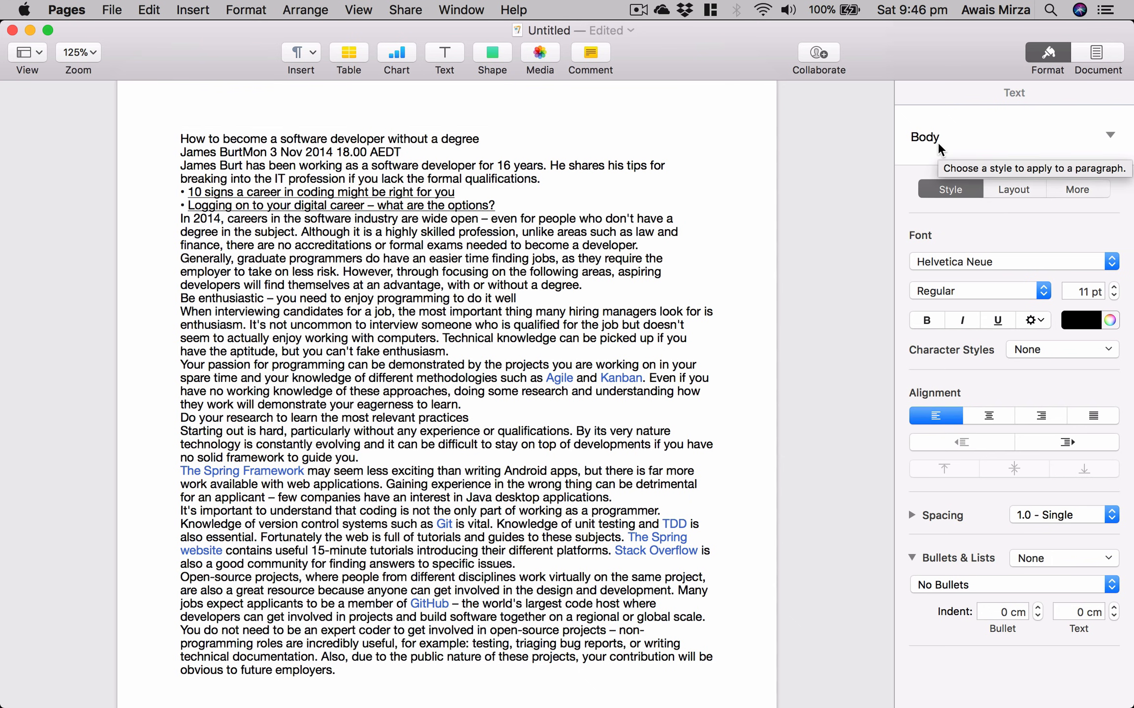
left_click(1004, 139)
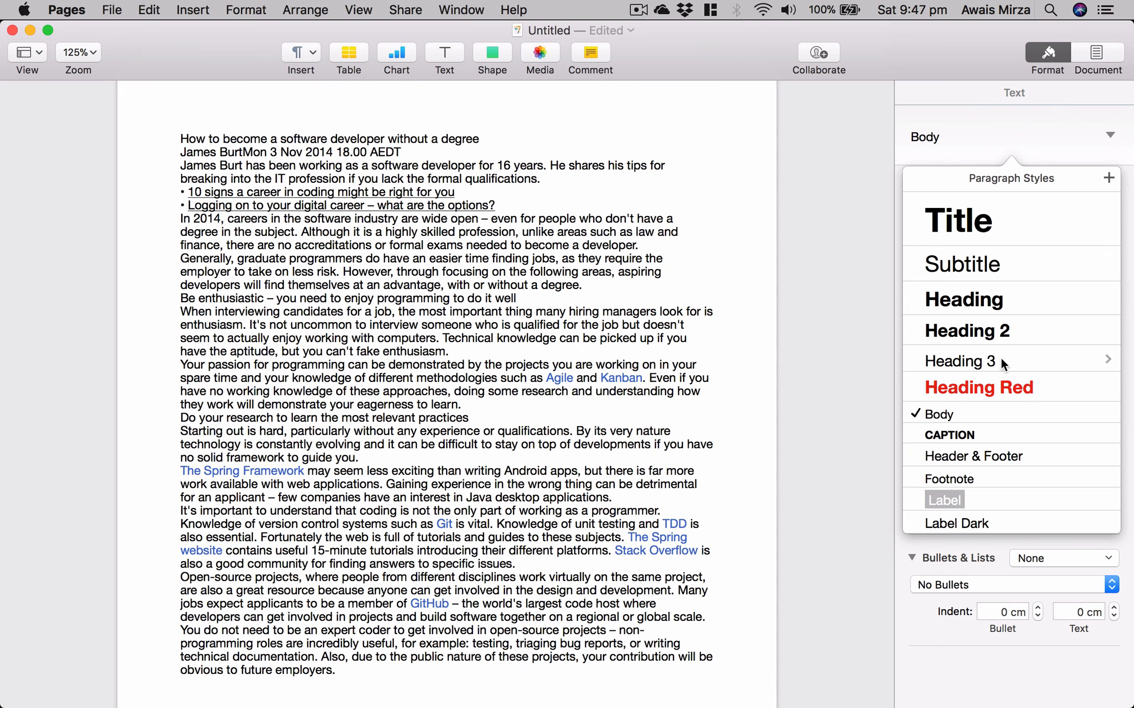
left_click(1107, 361)
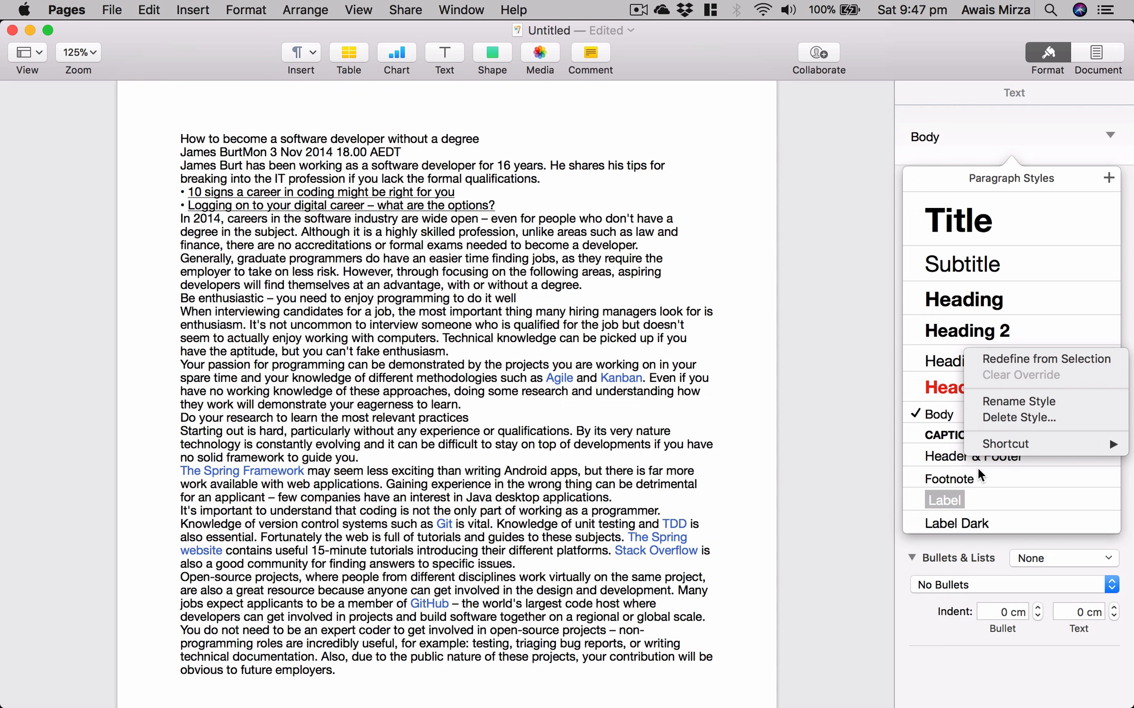
left_click(928, 541)
left_click(928, 541)
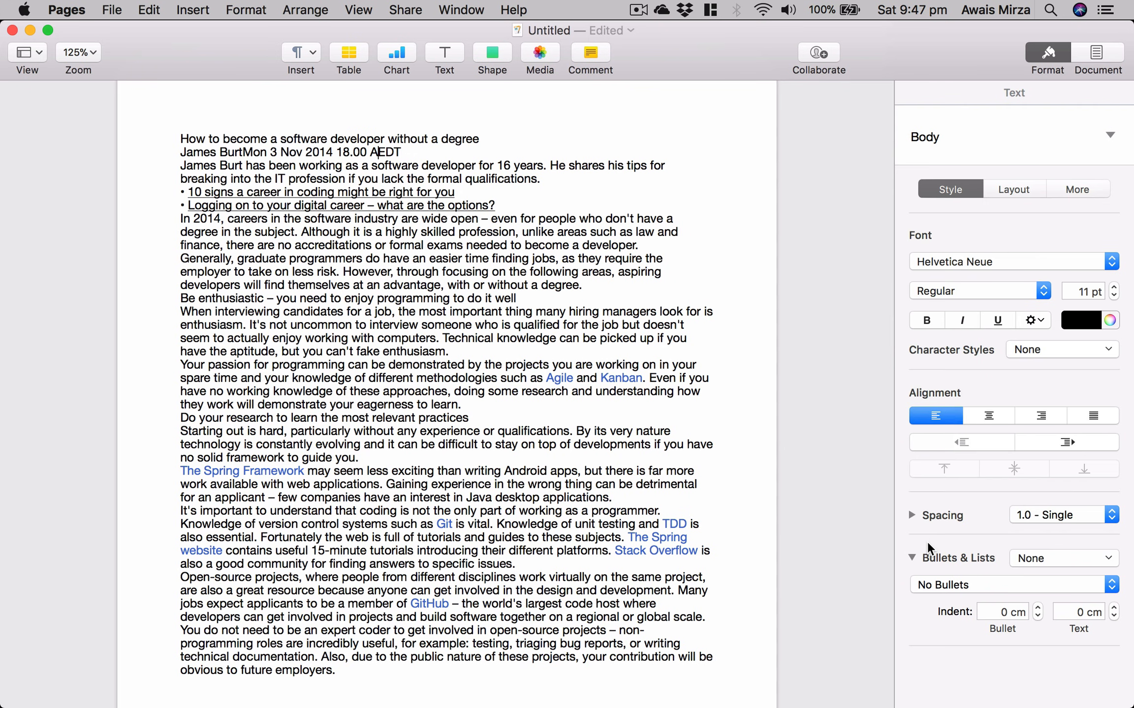
left_click(708, 273)
left_click(1017, 145)
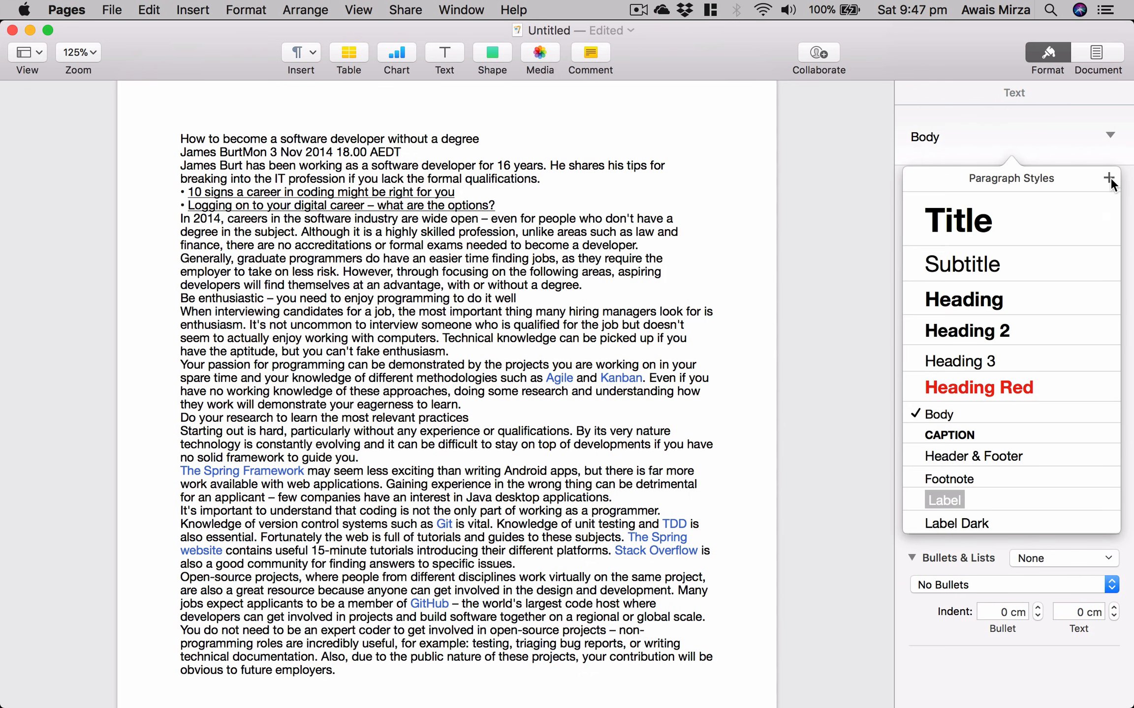
left_click(958, 100)
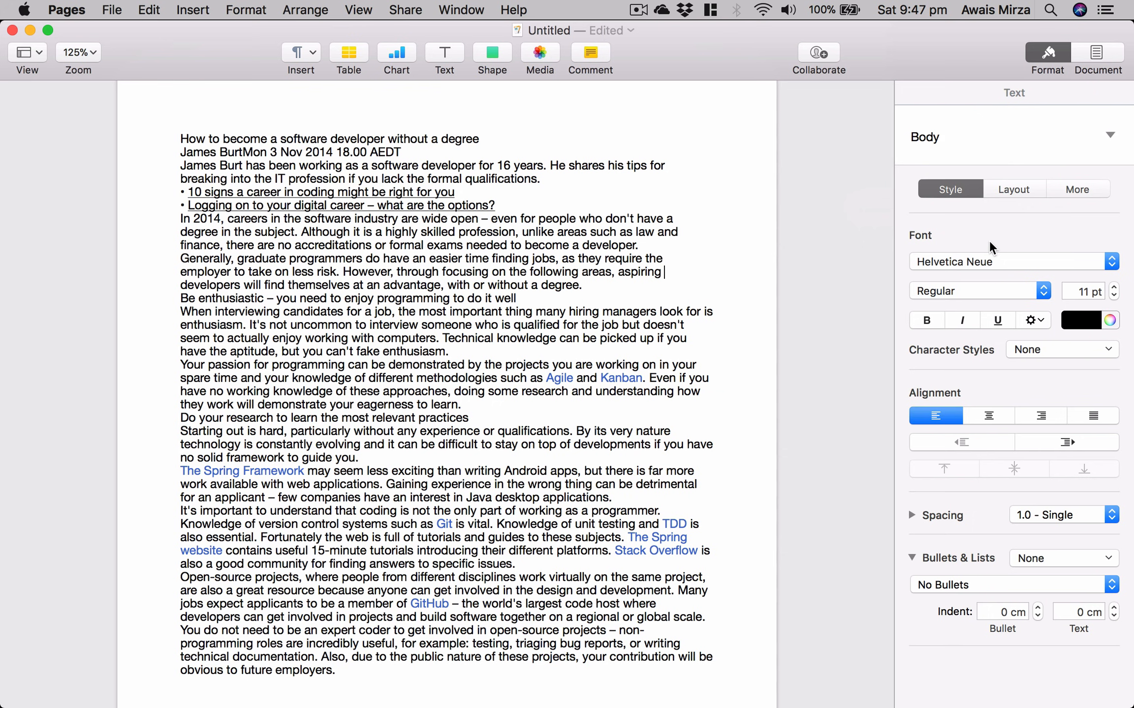
Examine the list of available fonts and the typeface variants offered for Helvetica Neue, leaving both choices as they are
left_click(956, 264)
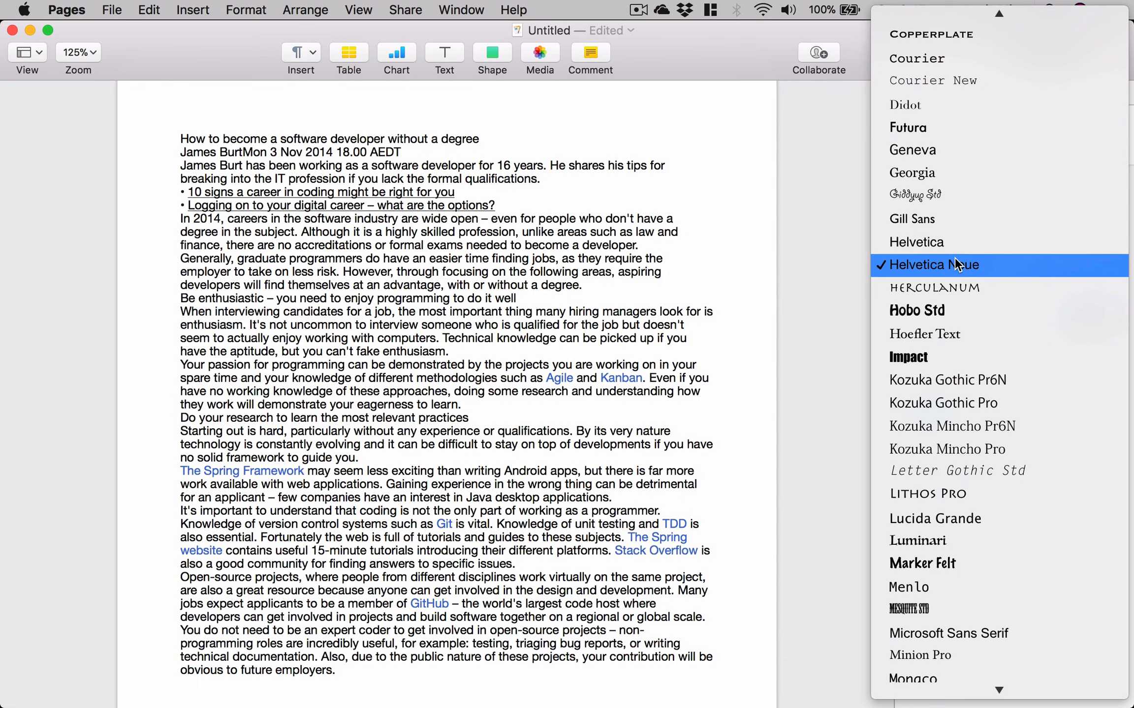
scroll(954, 258, "up", 3)
scroll(954, 258, "down", 10)
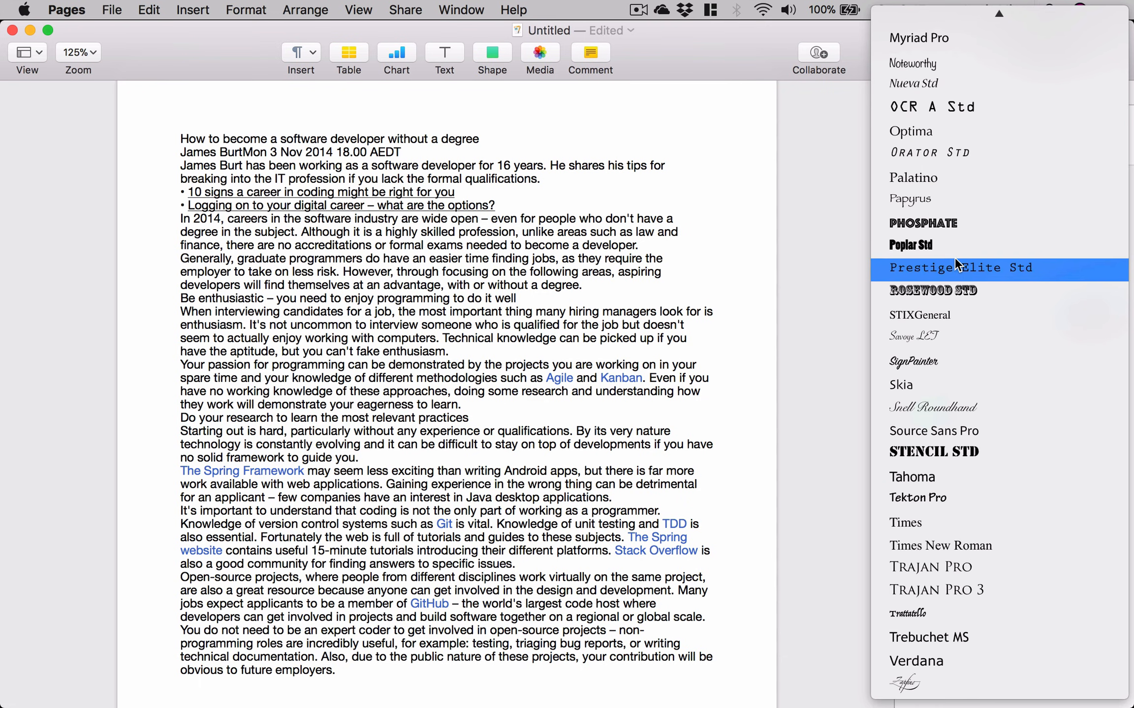
scroll(954, 258, "up", 4)
scroll(954, 258, "up", 15)
scroll(954, 258, "down", 12)
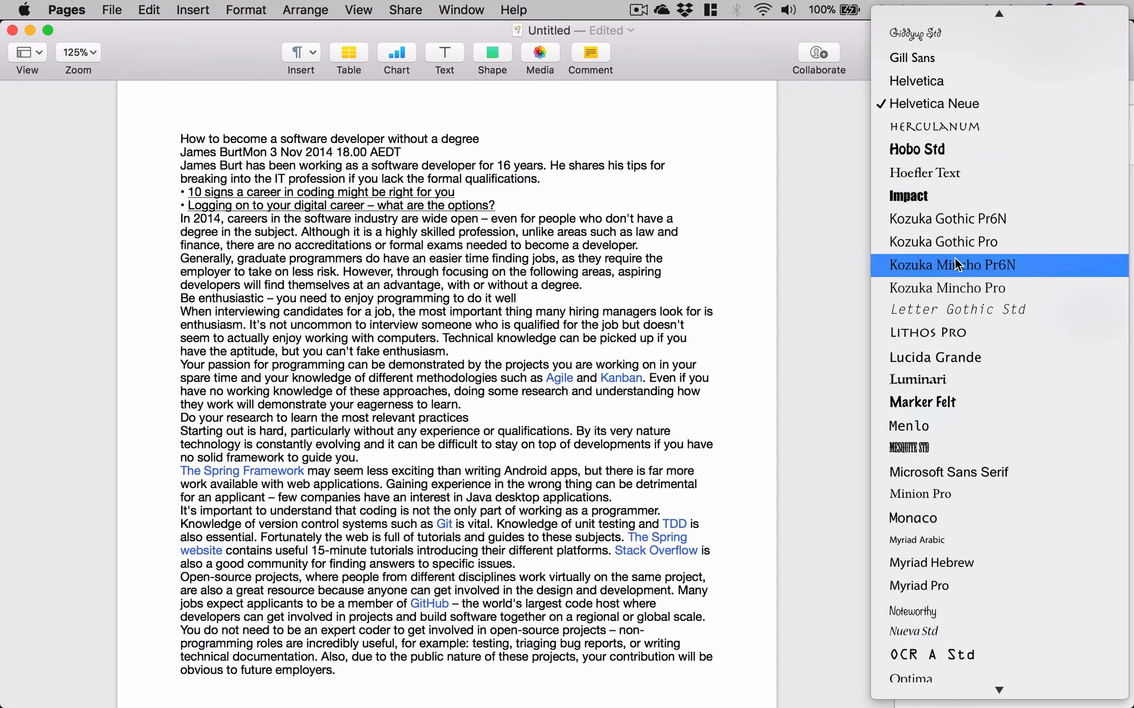
left_click(819, 282)
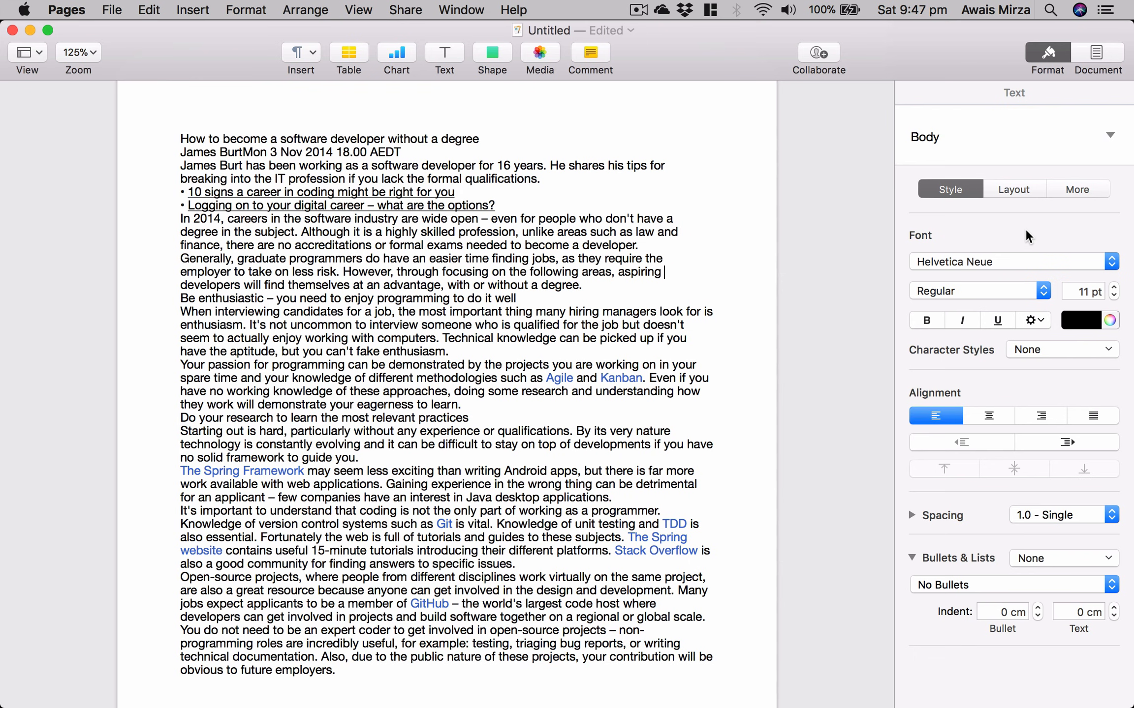
left_click(989, 287)
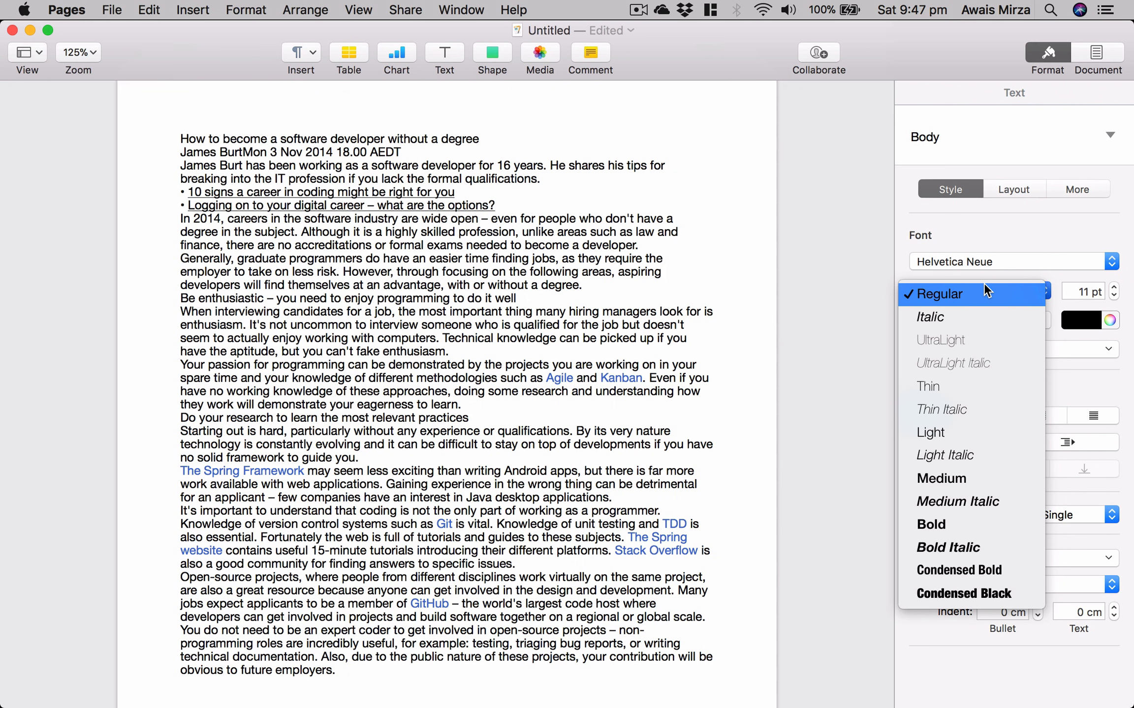
left_click(1092, 227)
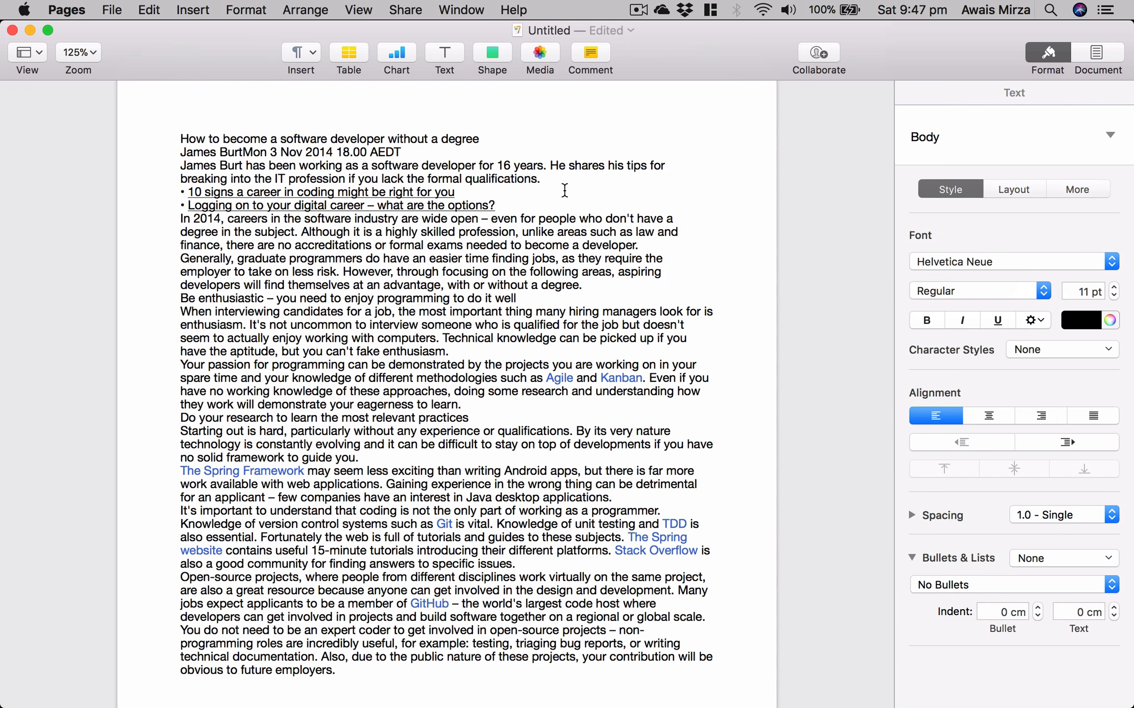
Practise selecting text from the article's title line, extending and shrinking the selection by single characters and whole lines
left_click(384, 139)
left_click_drag(181, 139, 476, 134)
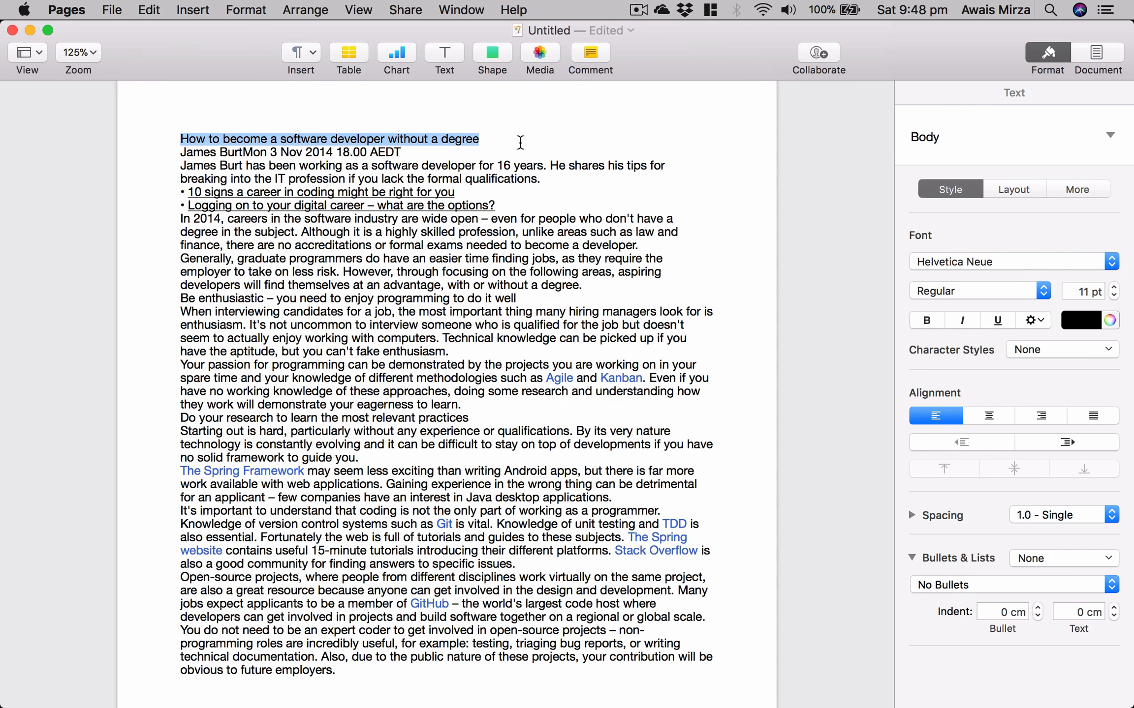
left_click(252, 137)
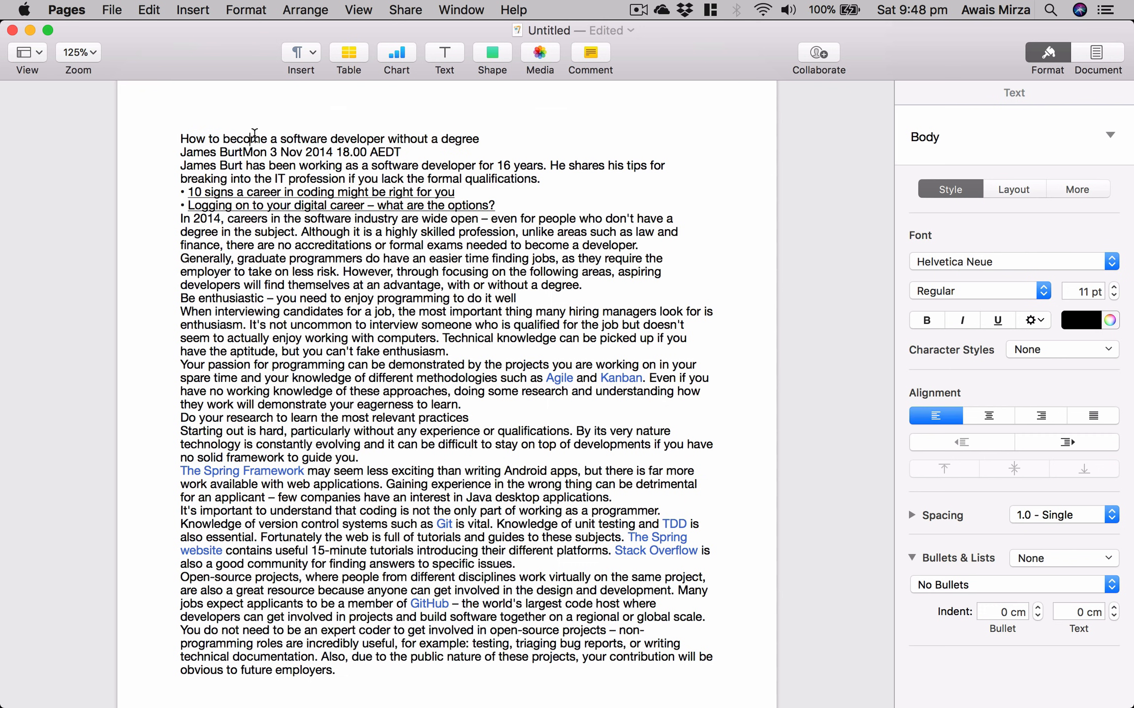
key("shift")
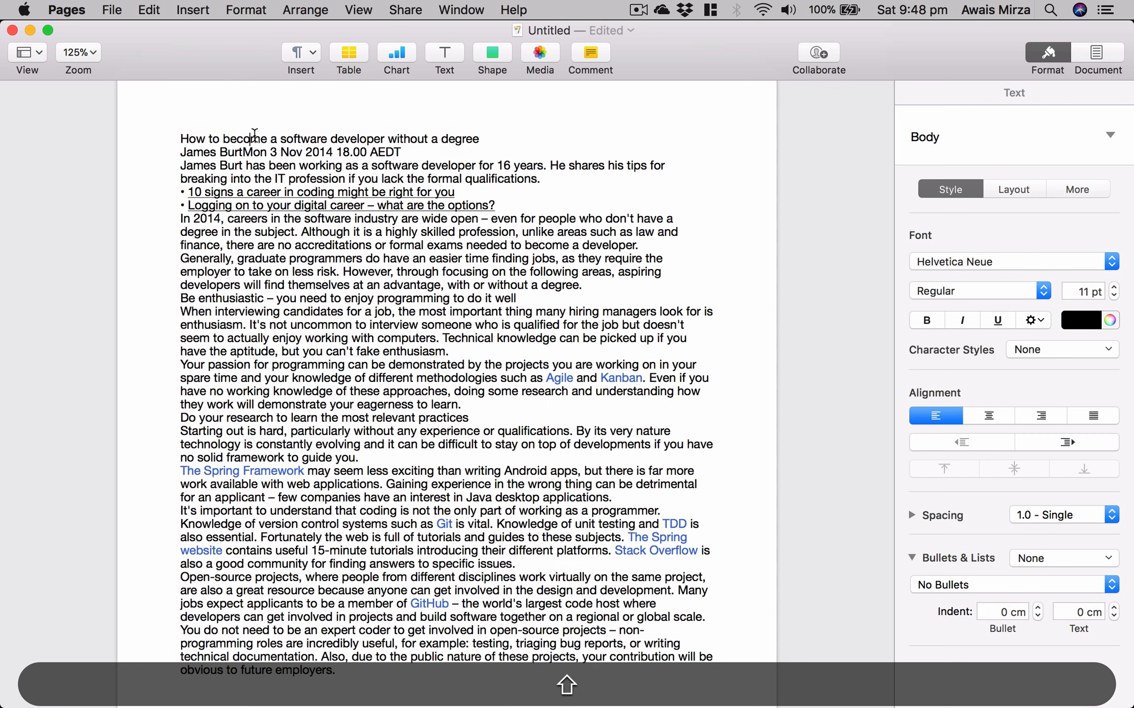
key("shift+Right")
key("shift+Right")
key("shift+Right")
key("shift+Right")
key("shift+Right")
key("shift+Right")
key("shift+Right")
key("shift+Right")
key("shift+Left")
key("shift+Down")
key("shift+Down")
key("shift+Down")
key("shift+Down")
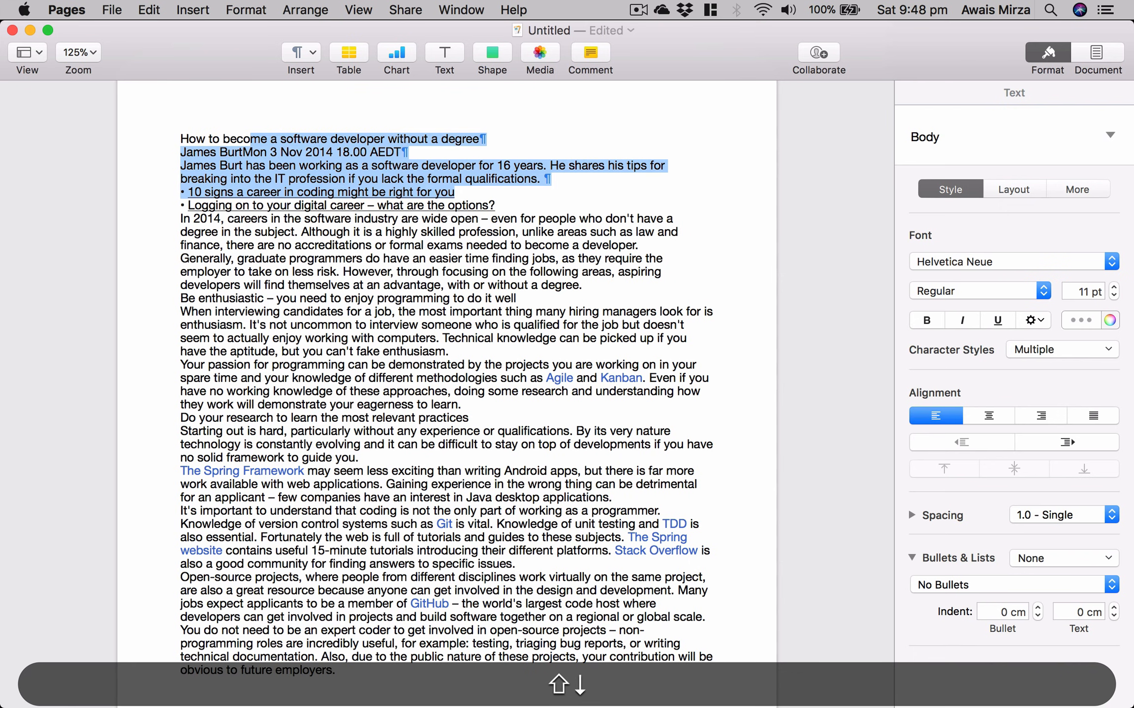
key("shift+Up")
key("shift+Up")
key("shift+Up")
key("shift+Up")
key("shift+Up")
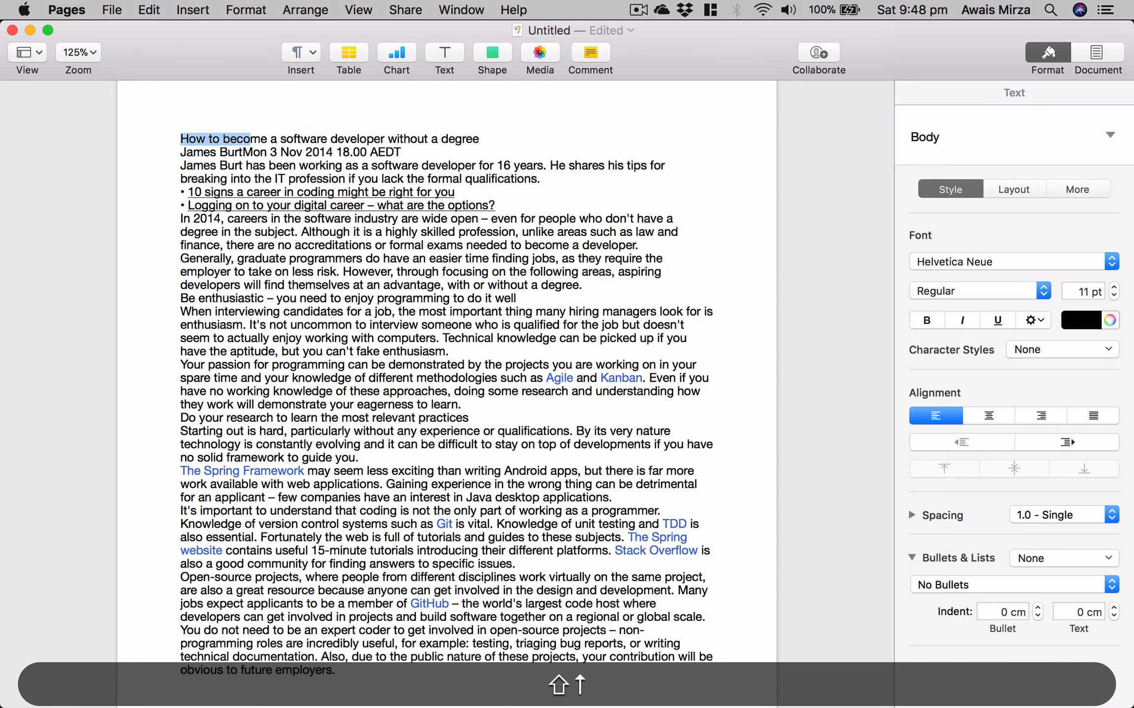
key("shift+Right")
key("shift+Right")
key("shift+Right")
key("shift+Right")
key("shift+Right")
key("shift+Right")
key("shift+Right")
key("shift+Right")
key("shift+Right")
key("shift+Right")
key("shift+Right")
key("shift+Right")
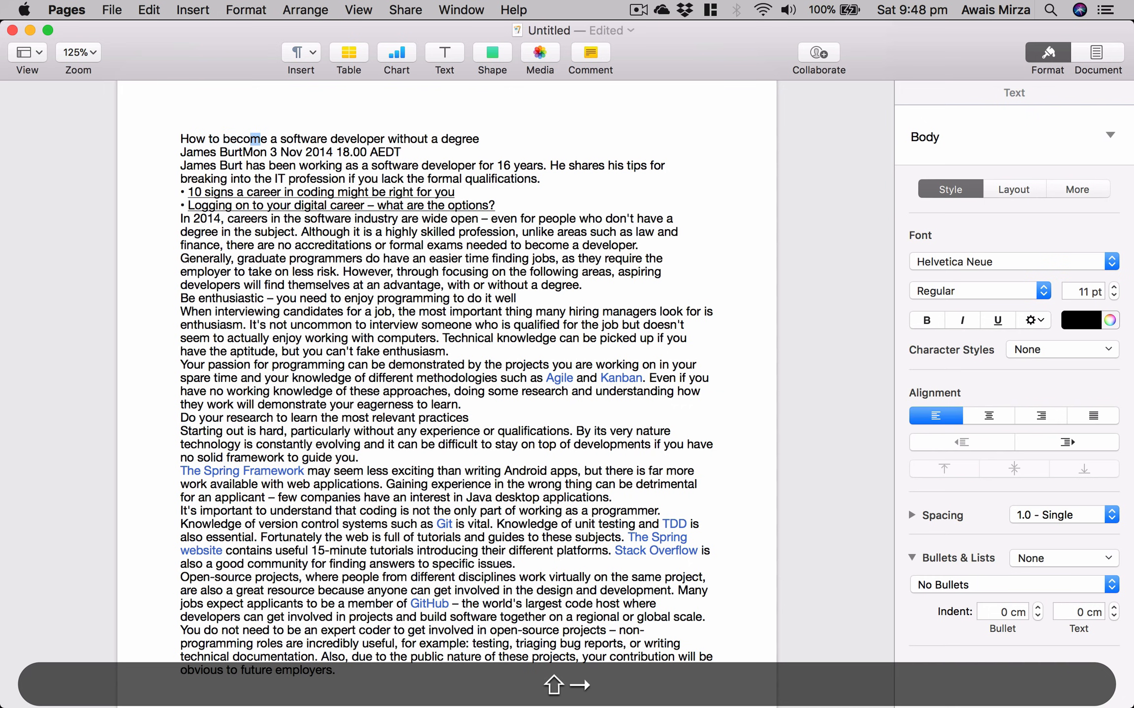
Try selecting passages in the article body and view the contextual commands for the word "less", dismissing them without choosing any
left_click(360, 152)
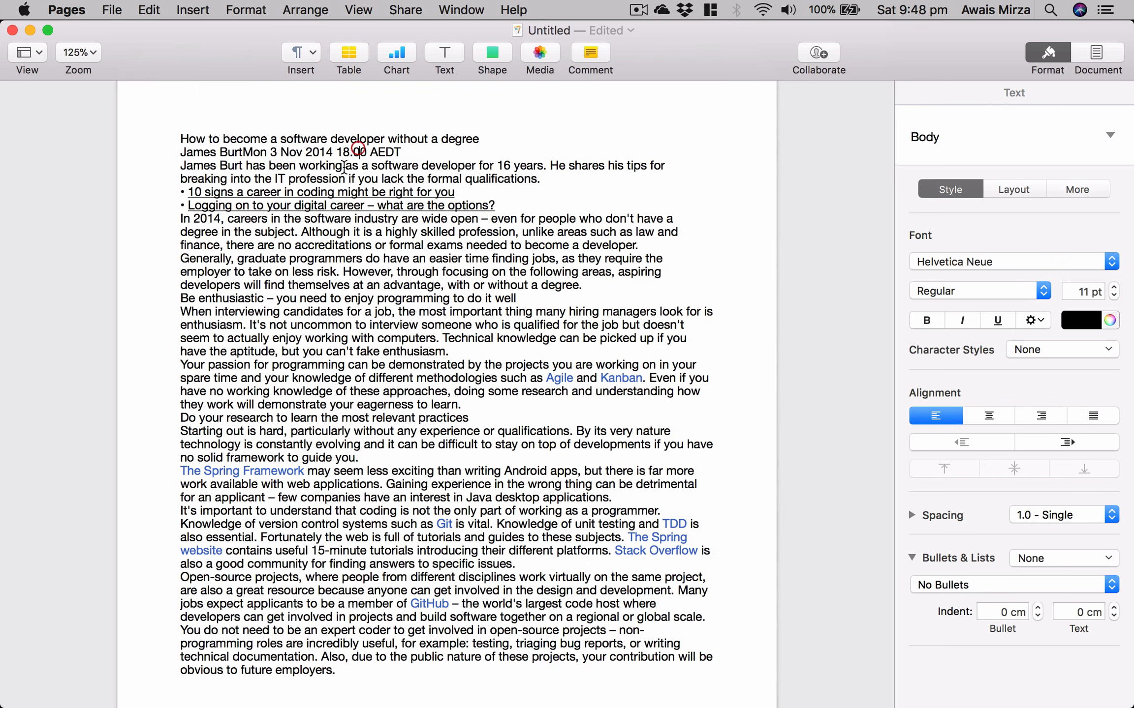
mouse_move(344, 167)
left_mouse_down()
mouse_move(347, 178)
mouse_move(480, 206)
mouse_move(386, 231)
left_mouse_up()
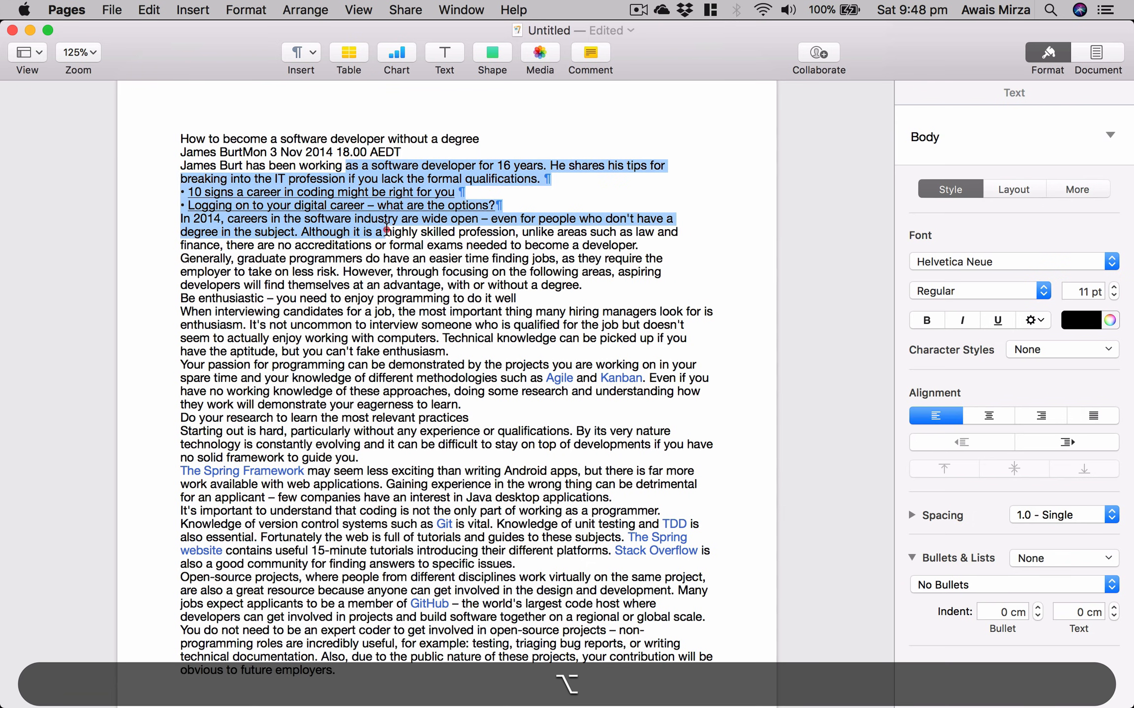
left_click(279, 207)
left_click(265, 165)
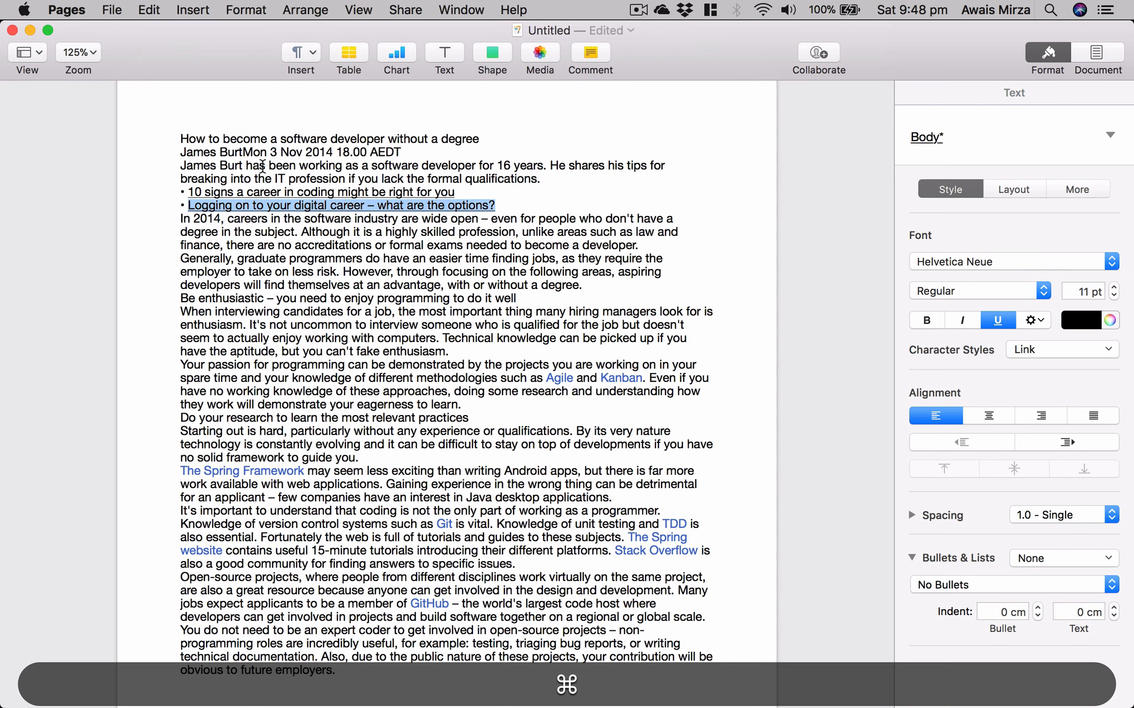
left_click_drag(266, 165, 284, 260)
left_click(296, 297)
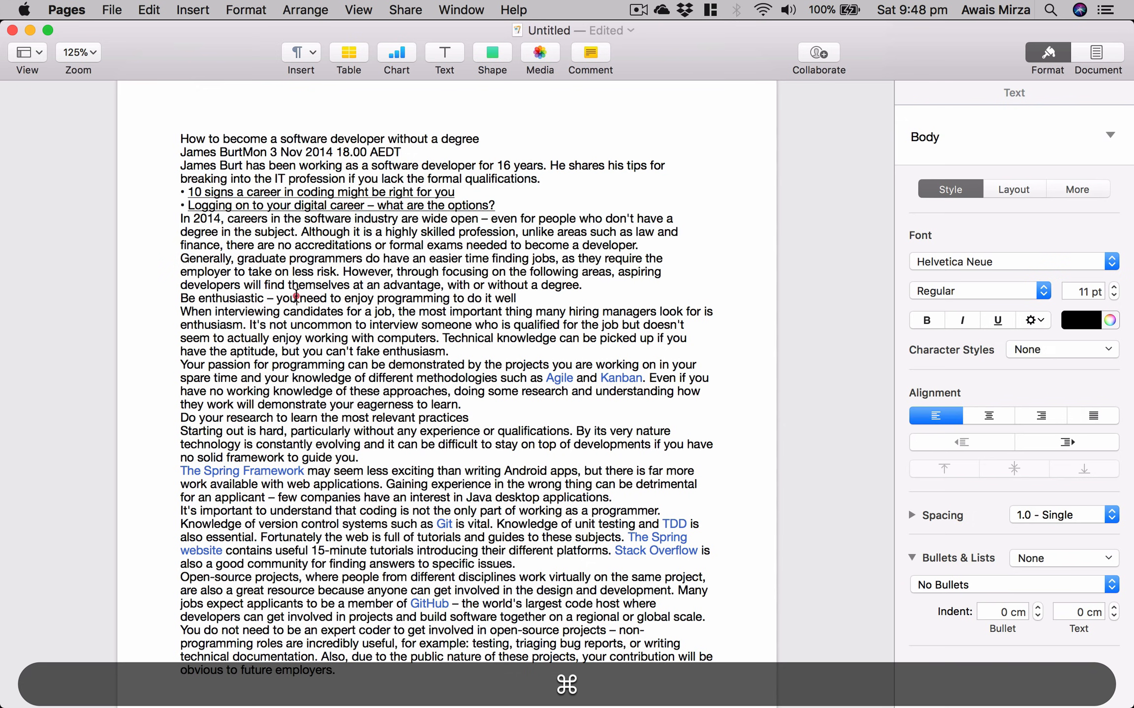
left_click(251, 286, "ctrl")
left_click(498, 257)
left_click(310, 280, "ctrl")
left_click(299, 269)
left_click(299, 269, "ctrl")
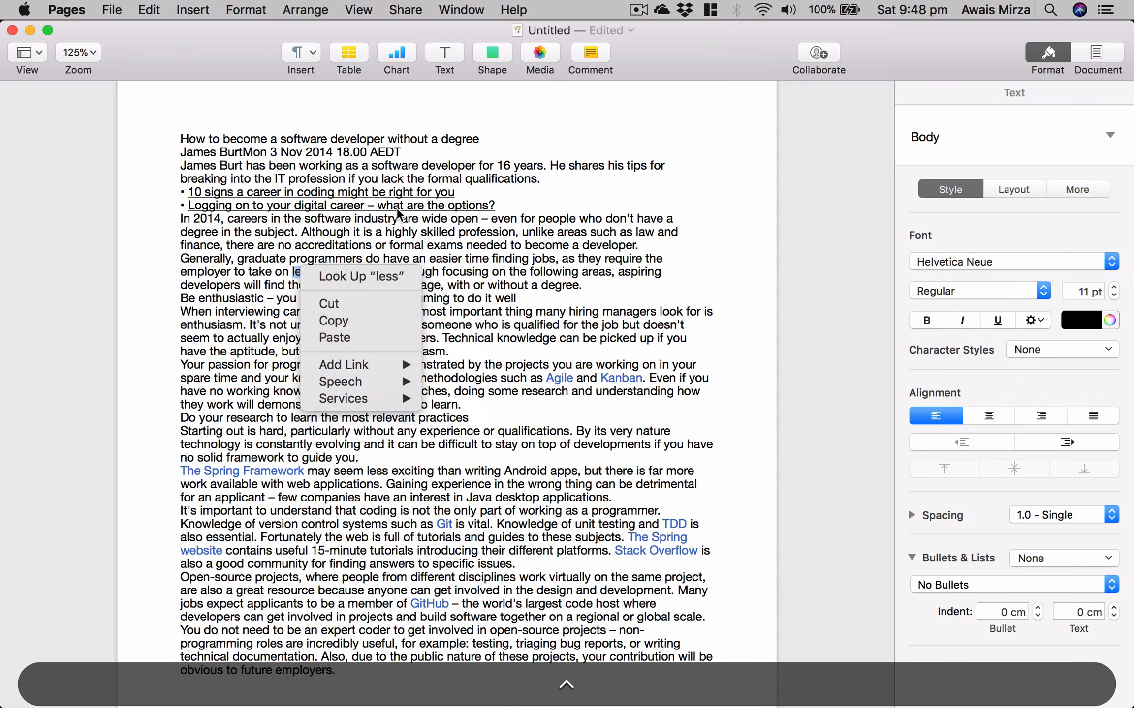
left_click(398, 210)
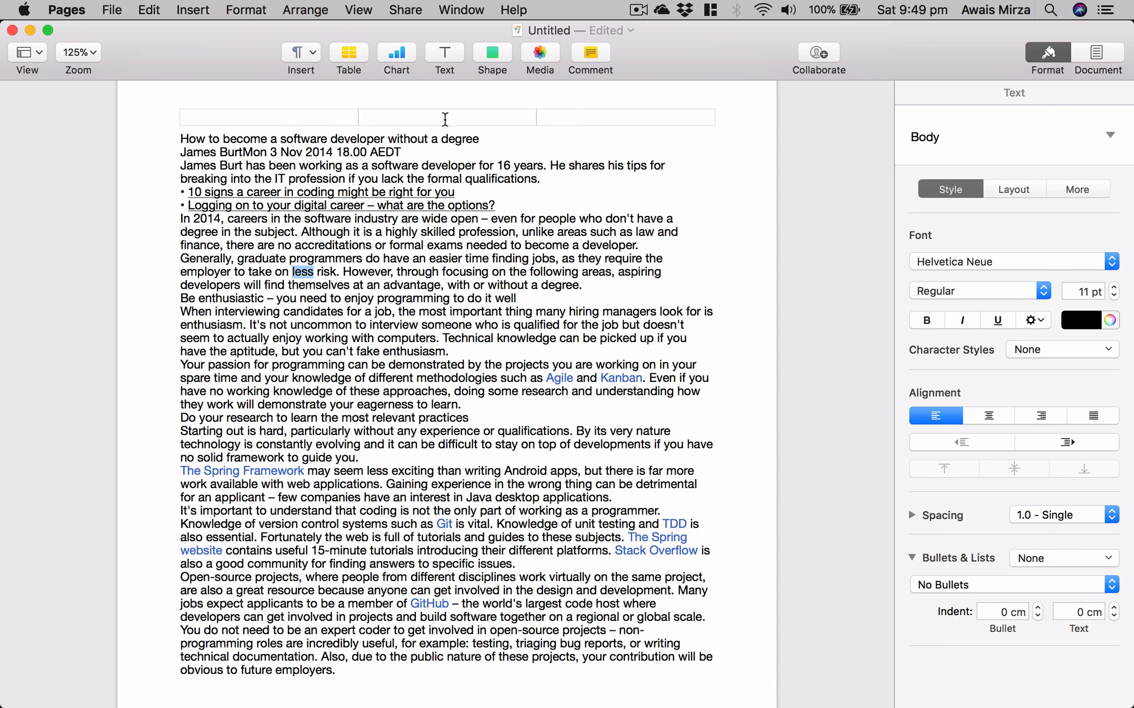
Try the Title and Heading 2 paragraph styles on the whole title line and settle on the Heading style
left_click(437, 136)
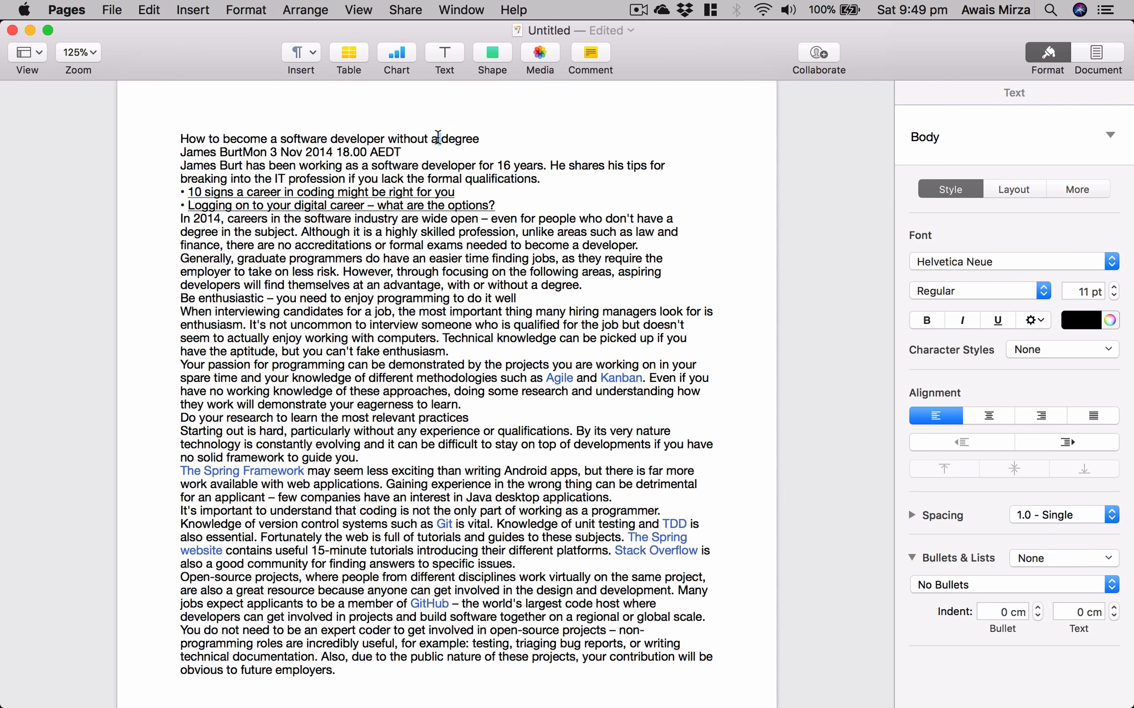
triple_click(438, 136)
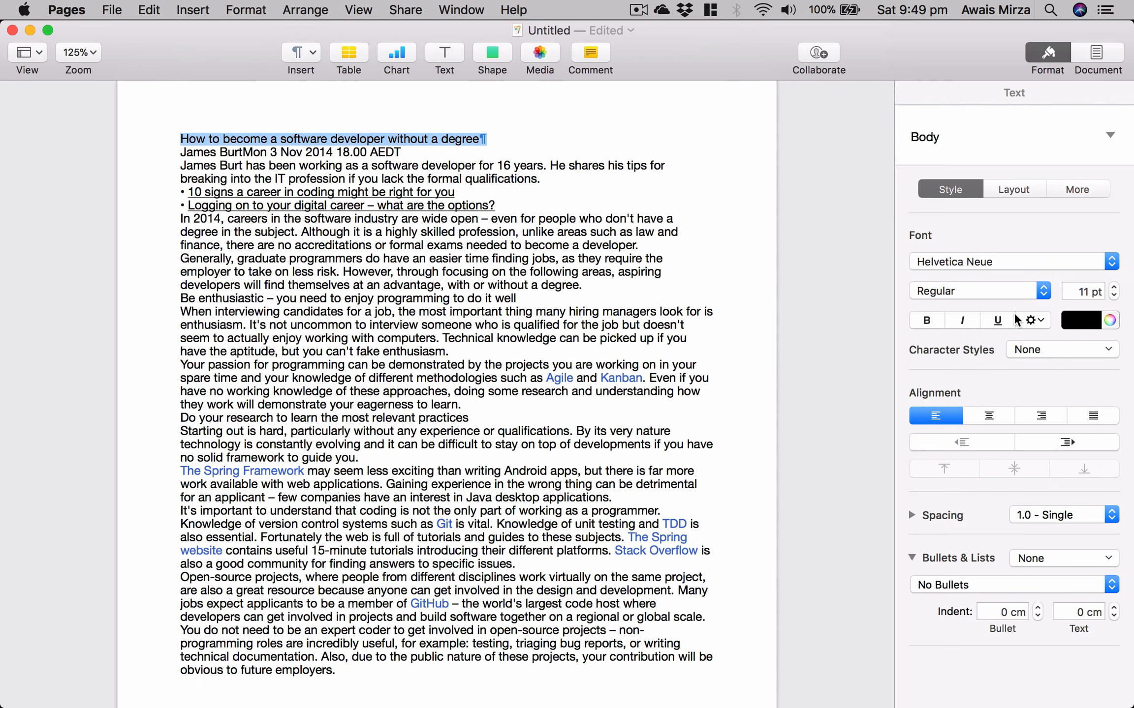
left_click(1016, 129)
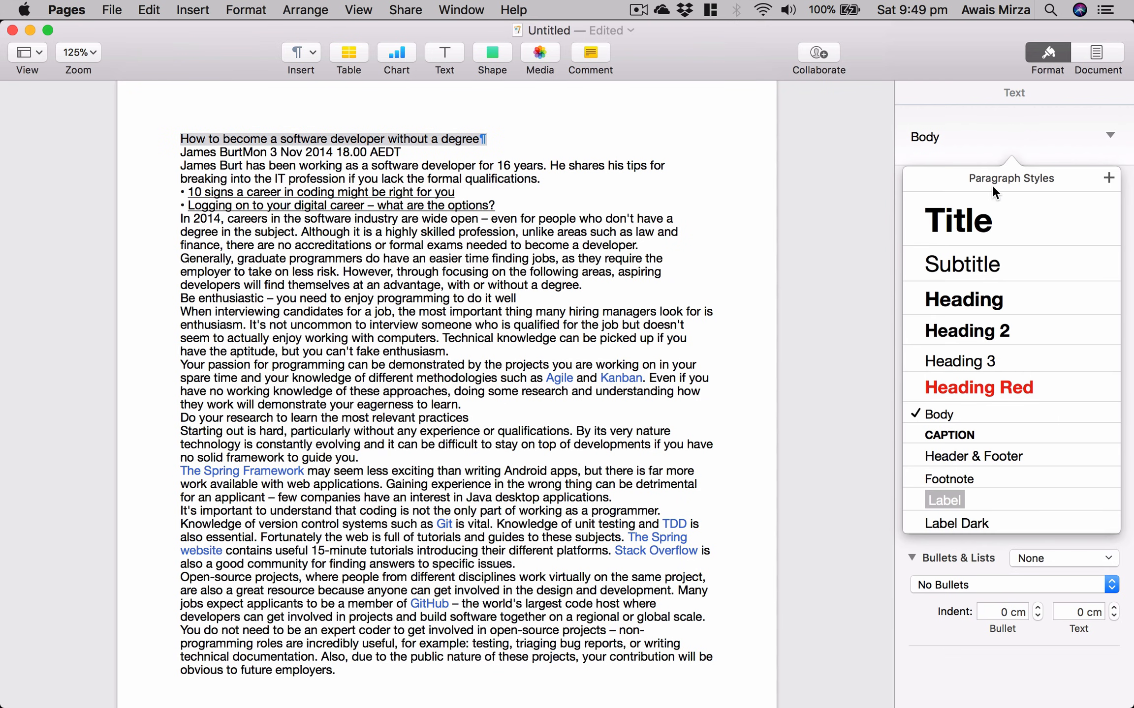
left_click(979, 222)
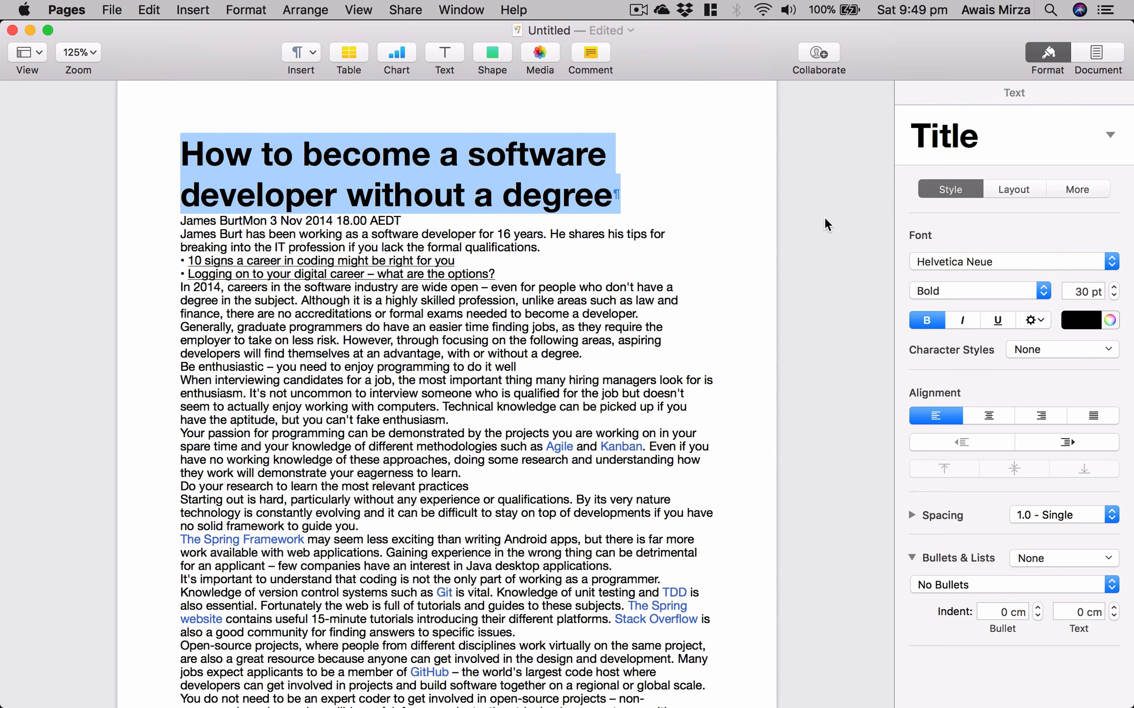
left_click(1056, 129)
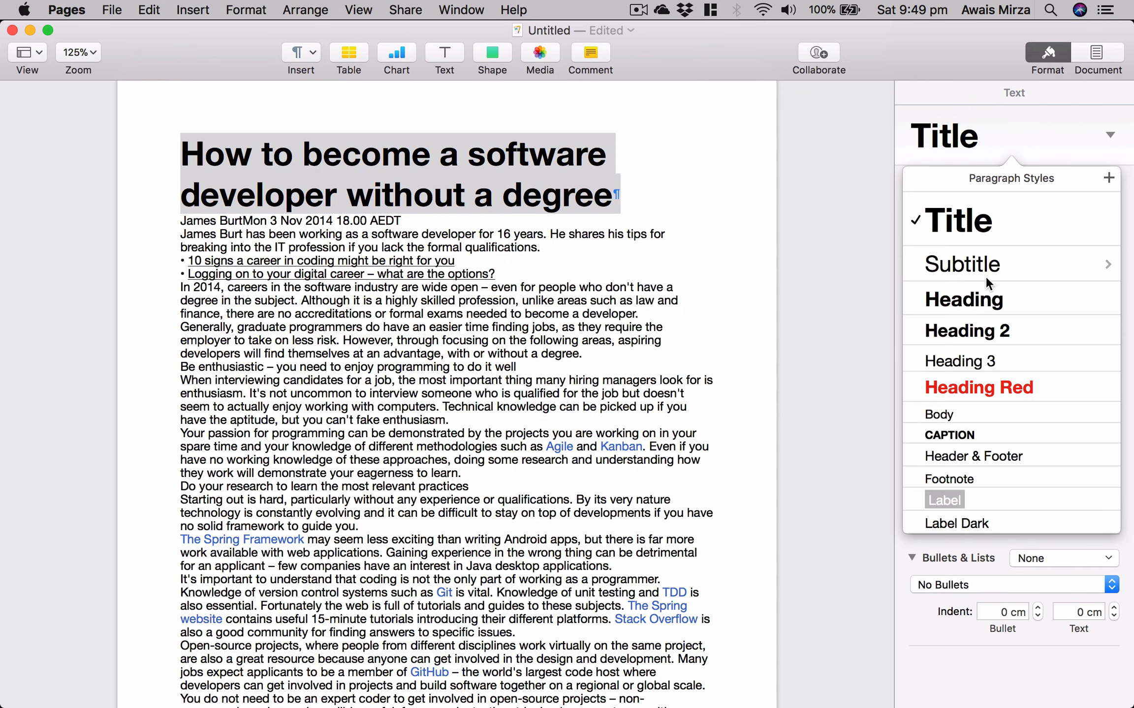
left_click(985, 325)
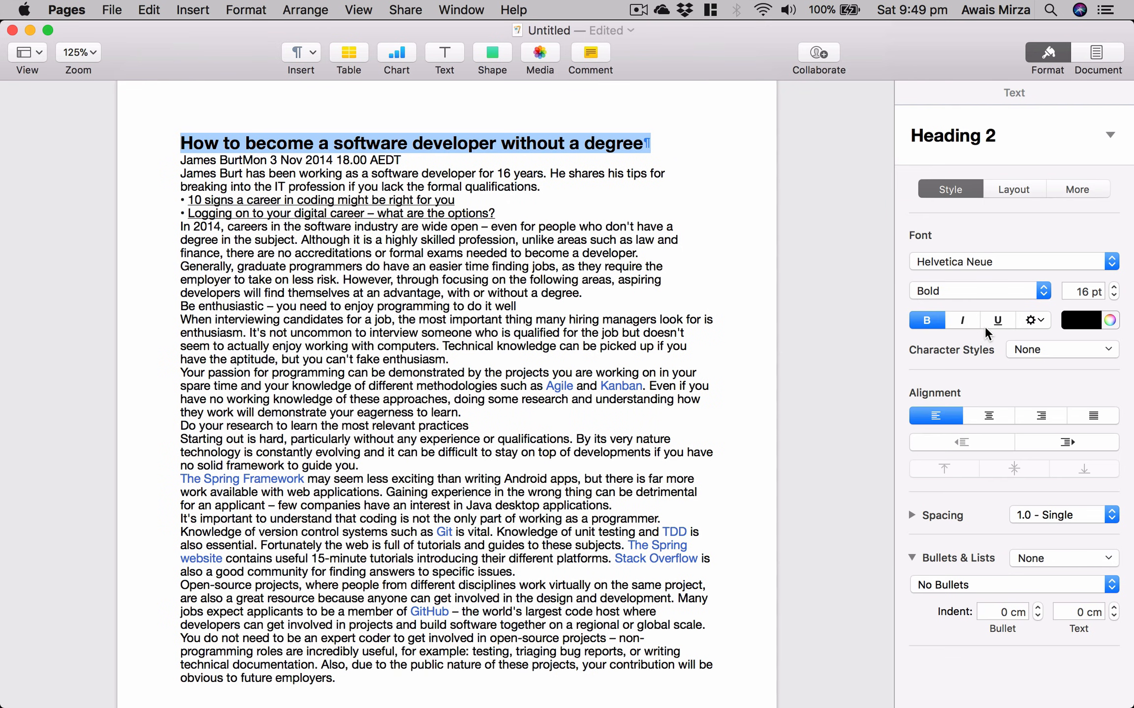
left_click(1034, 143)
left_click(1001, 283)
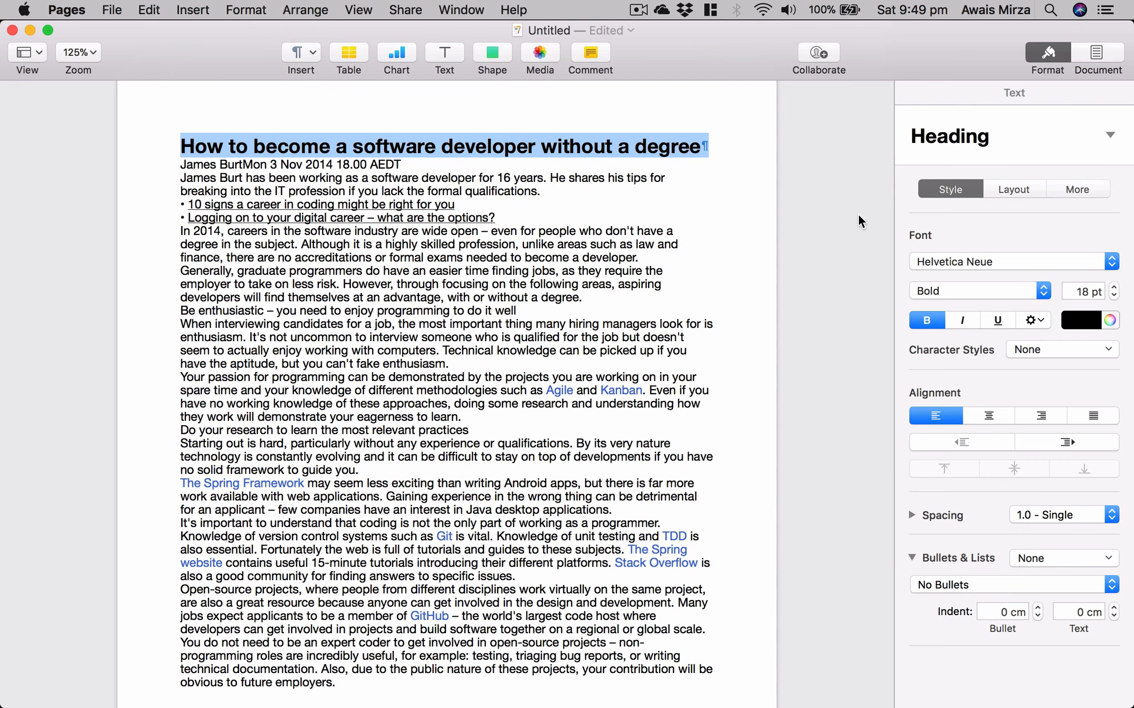
left_click(832, 207)
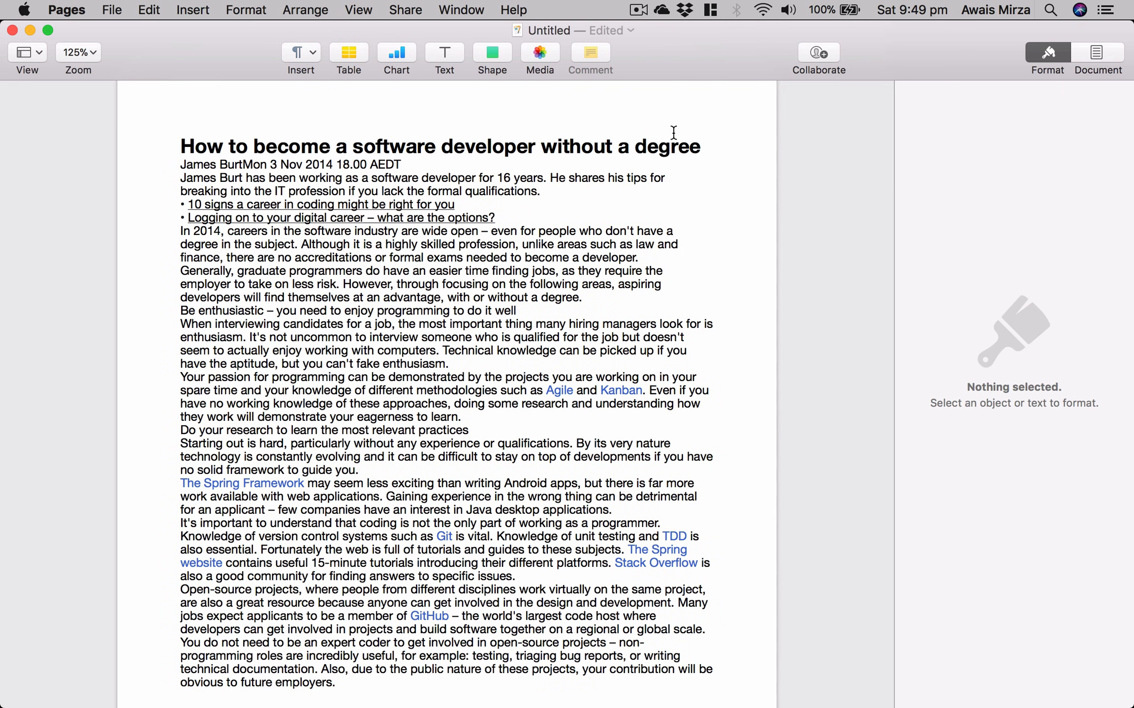
Change the font of the word "degree" in the title line to Avenir Next
left_click(669, 148)
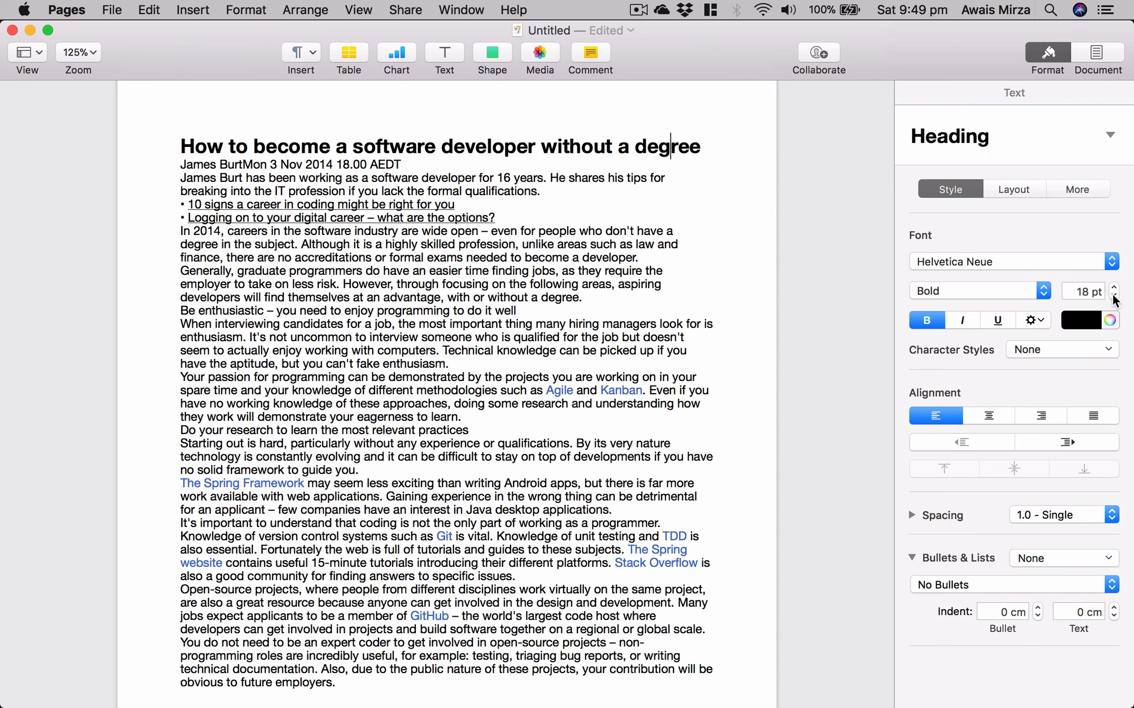
left_click(1092, 256)
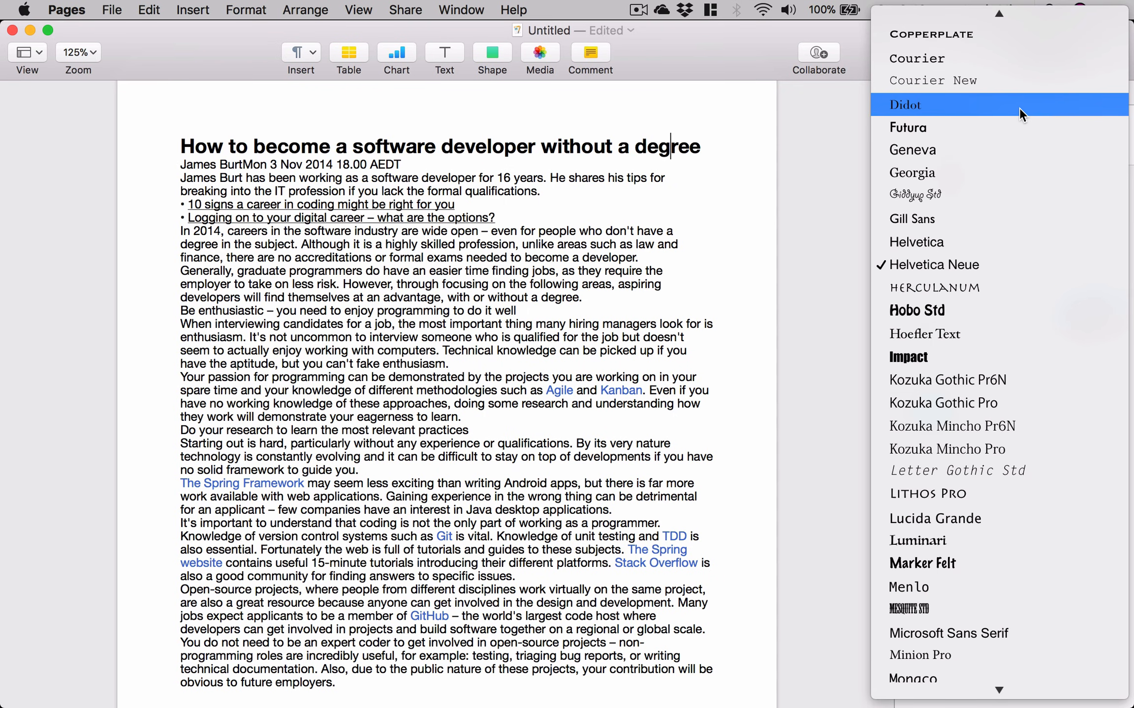
scroll(1019, 108, "up", 10)
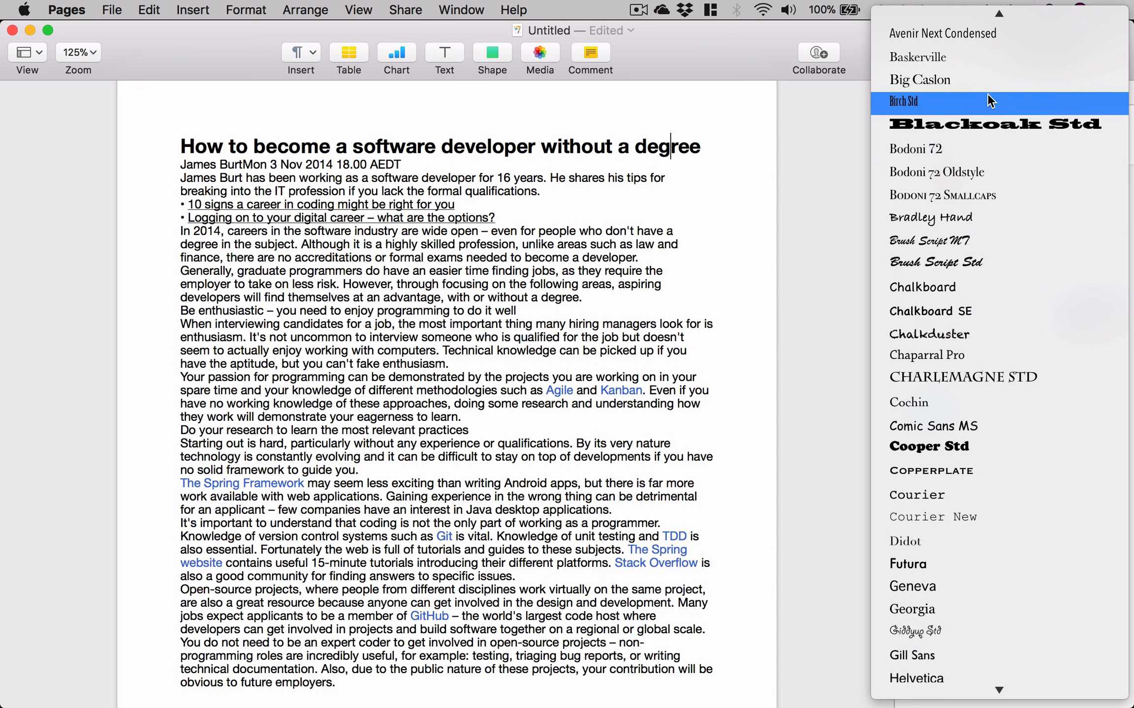
scroll(986, 92, "up", 2)
left_click(958, 52)
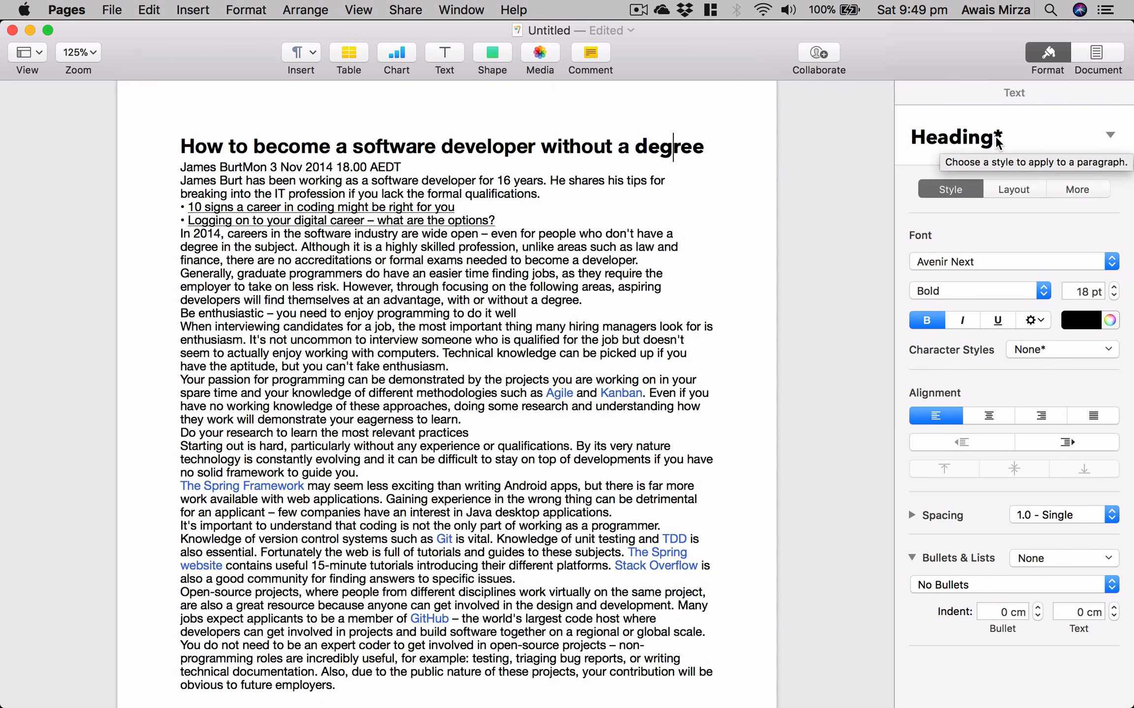
Create a new paragraph style from the formatting at "degree" in the title, keeping the suggested style name
left_click(1111, 137)
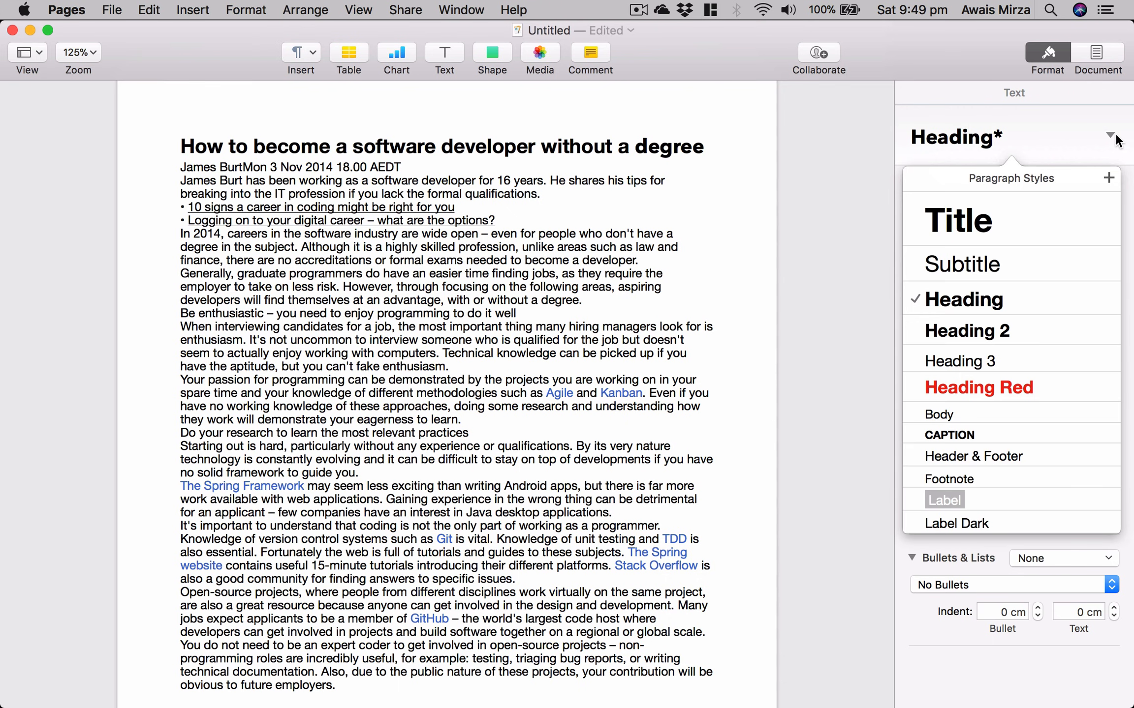
left_click(1109, 178)
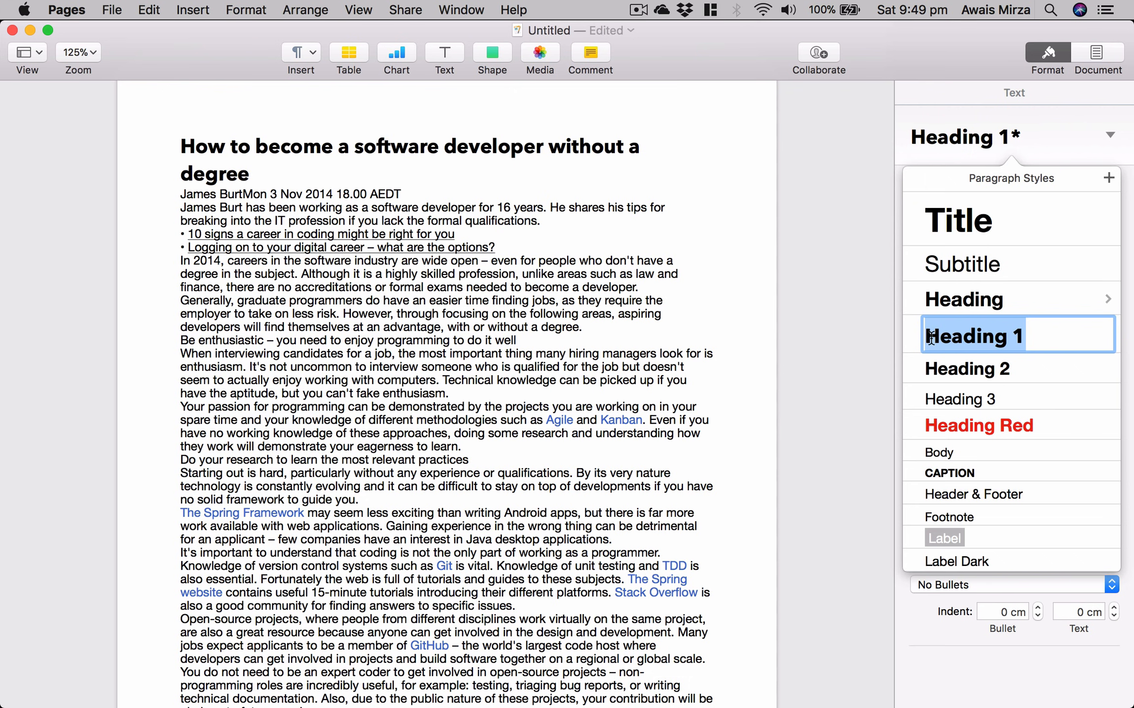
left_click(940, 640)
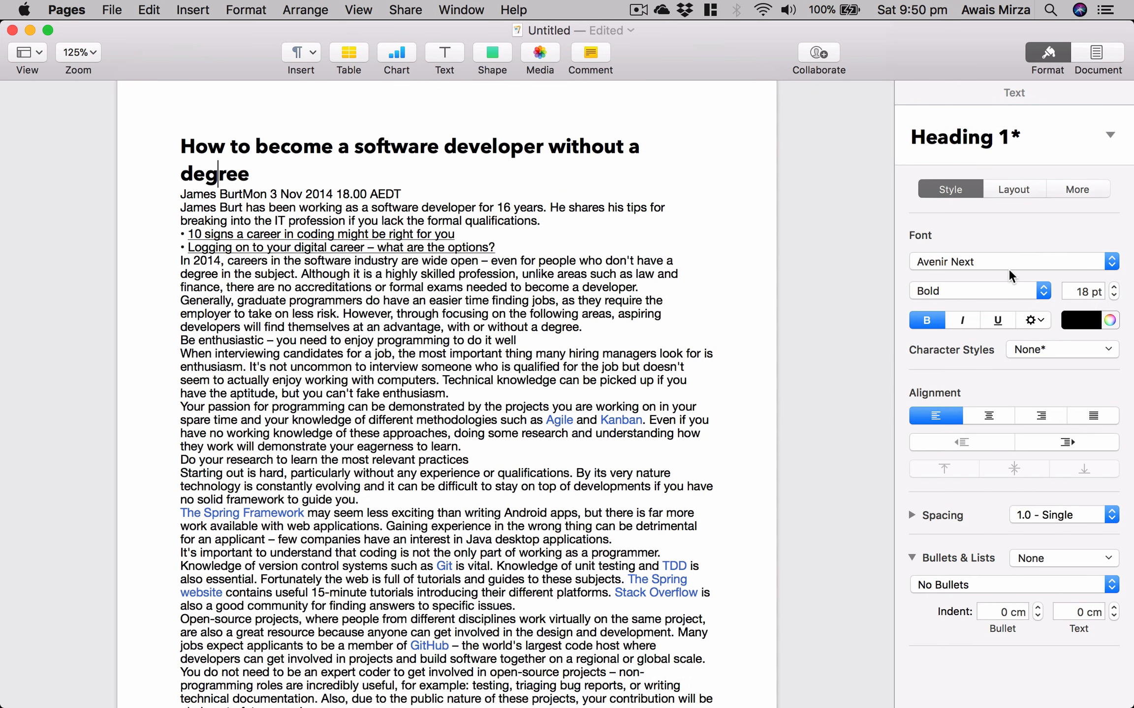
Set the typeface of the word "degree" in the title to Heavy
left_click(981, 291)
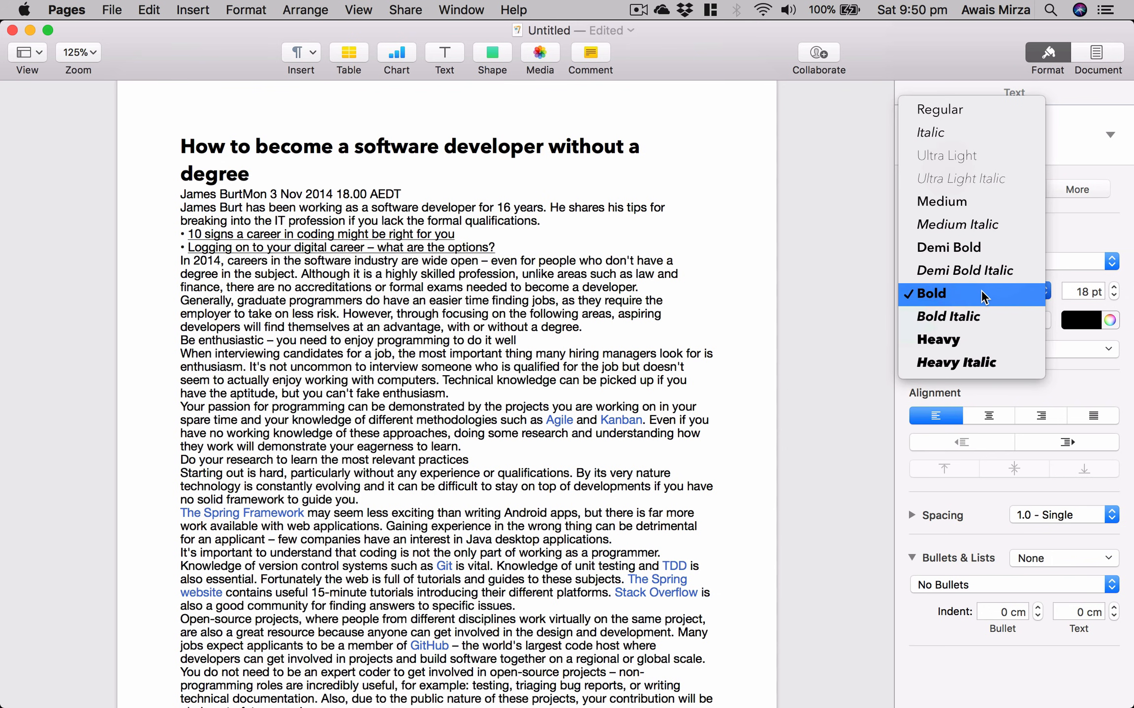
left_click(966, 345)
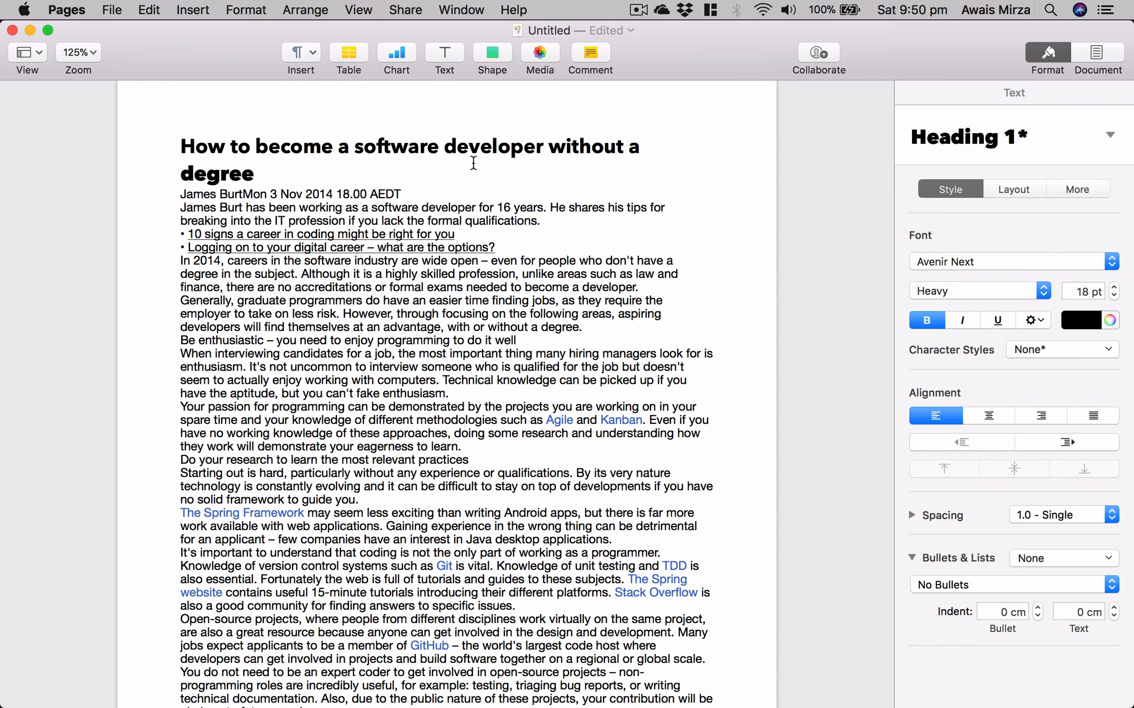
Select the complete title text and reapply the Heading 1 style to clear its local formatting
double_click(263, 177)
left_click_drag(263, 177, 181, 143)
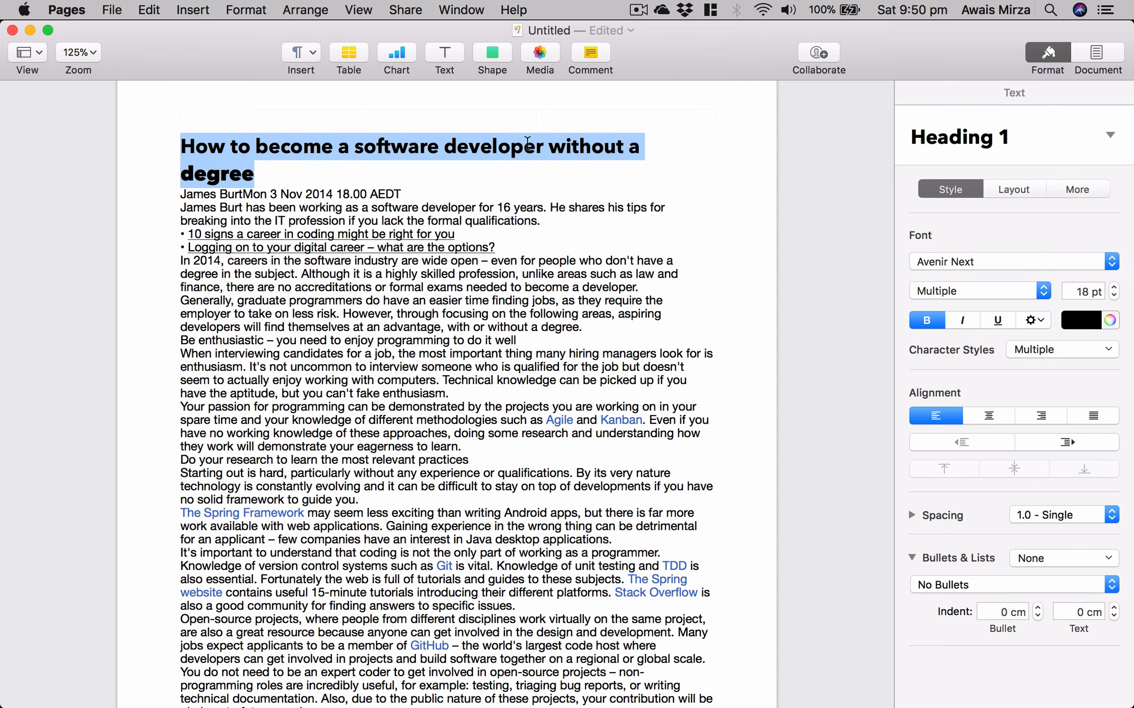
left_click(1102, 130)
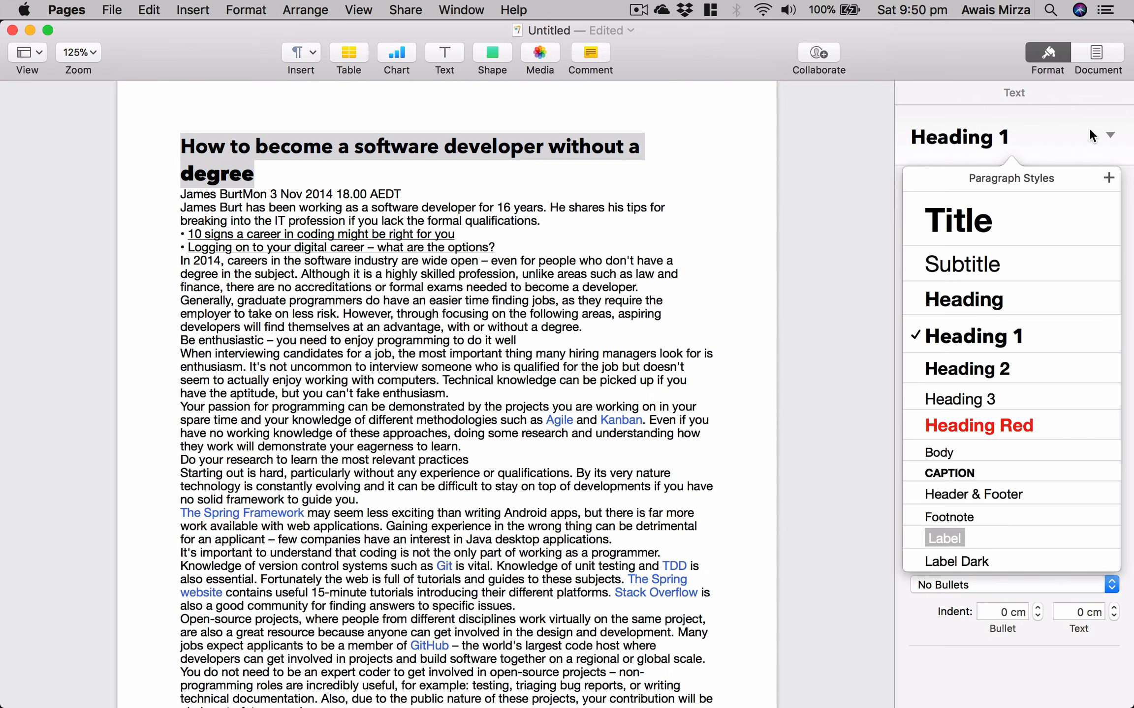
left_click(1003, 338)
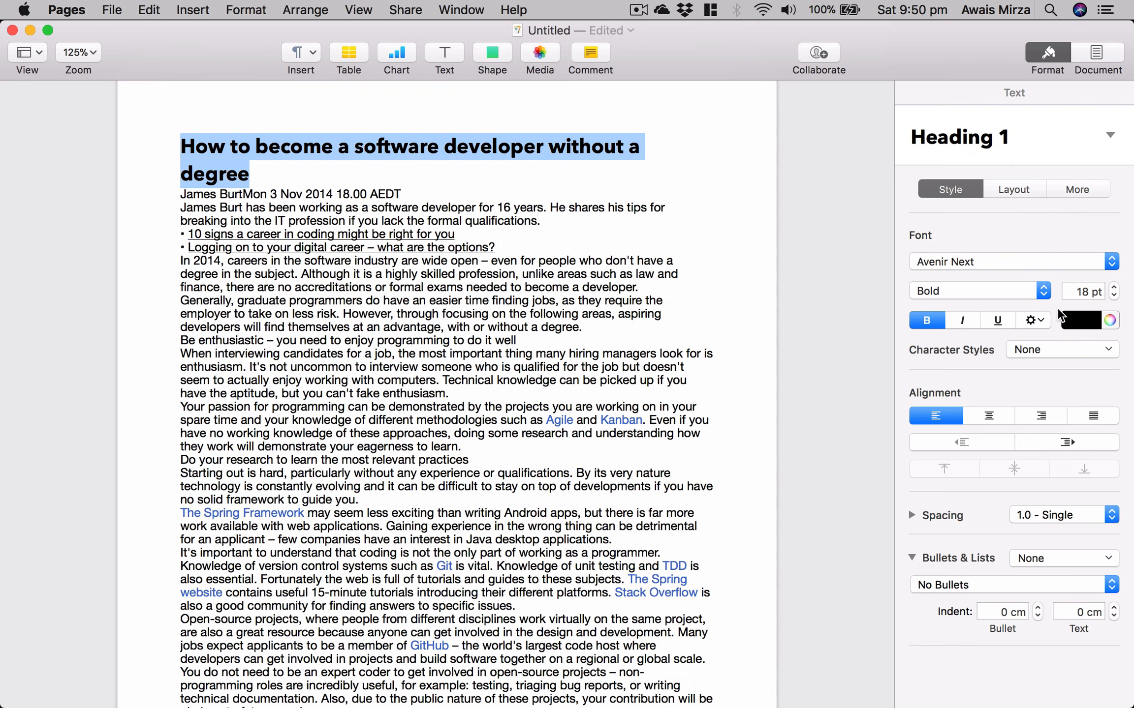
Set the selected title's typeface to Heavy and update the Heading 1 style with this change
left_click(1047, 290)
left_click(1004, 340)
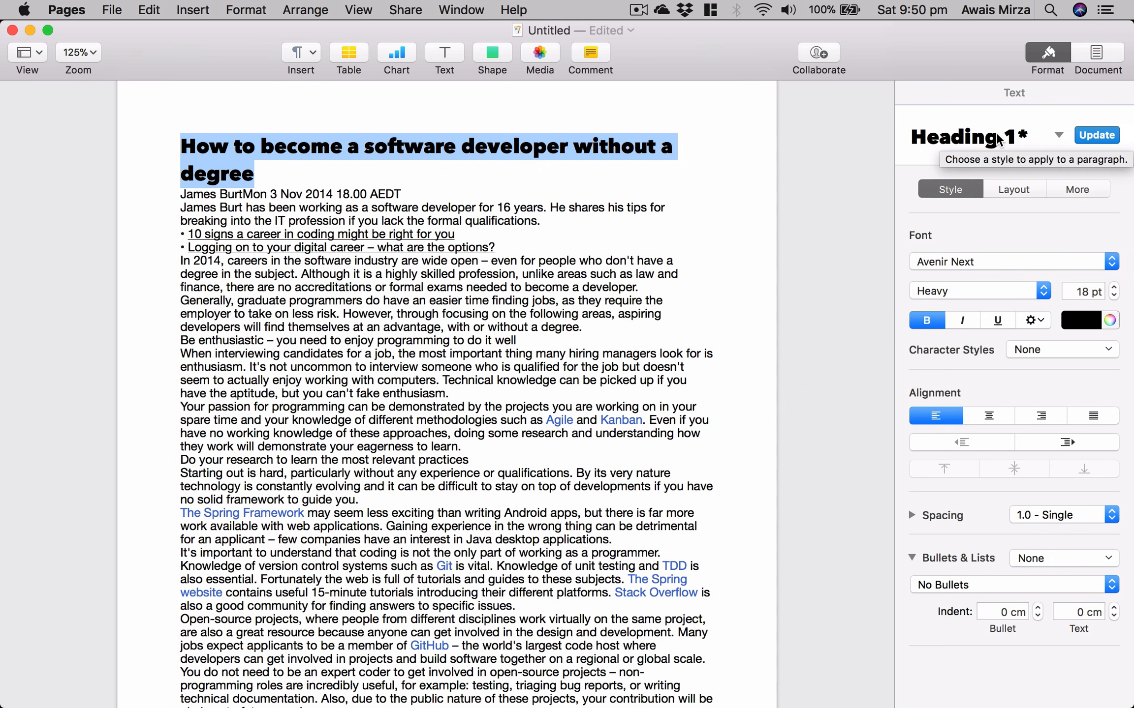
left_click(1113, 137)
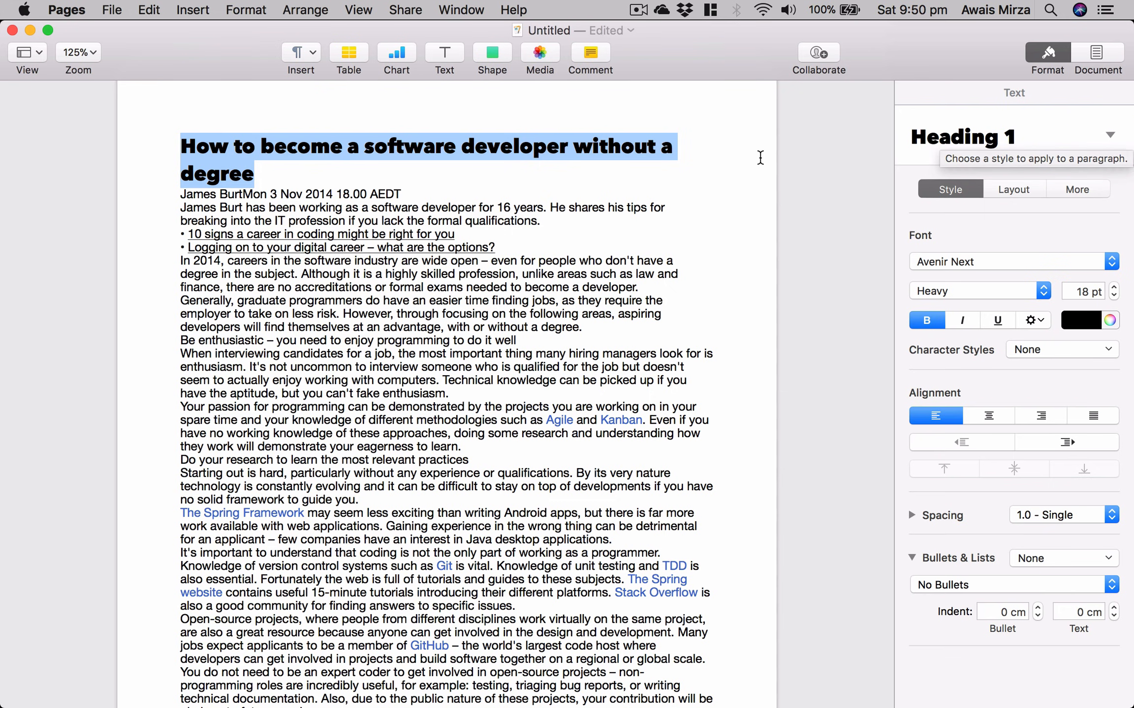
left_click(737, 170)
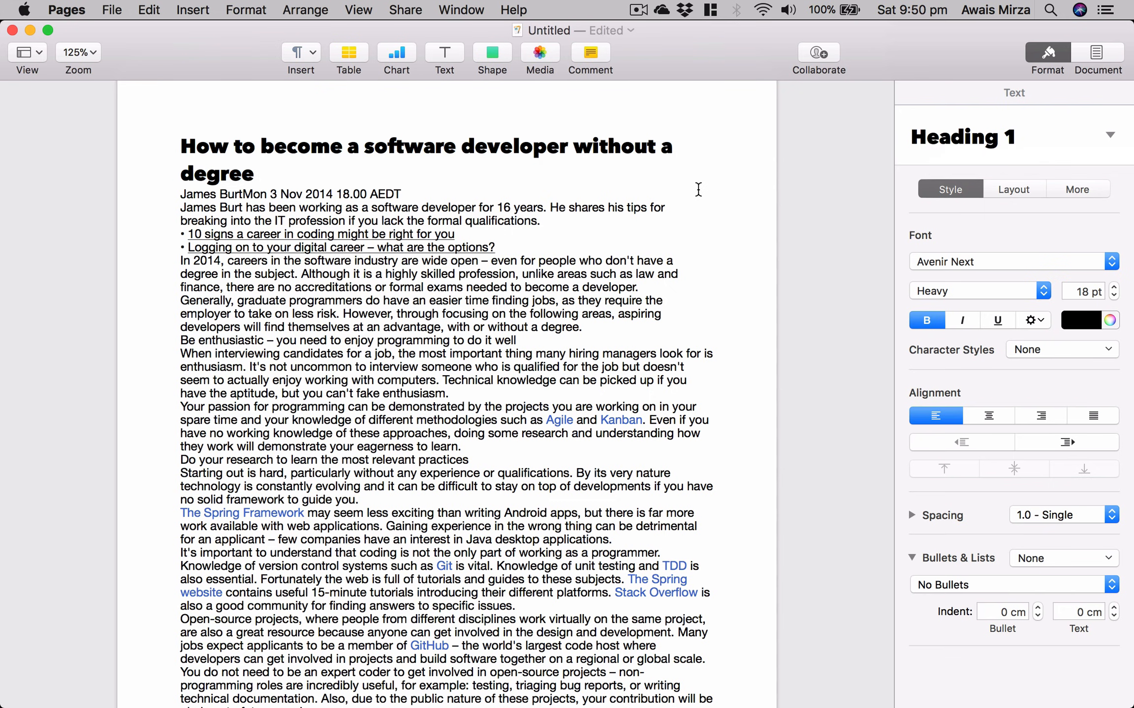
Reset the document zoom to actual size, and zoom it to fit the page width
key("super+0")
key("super+equal")
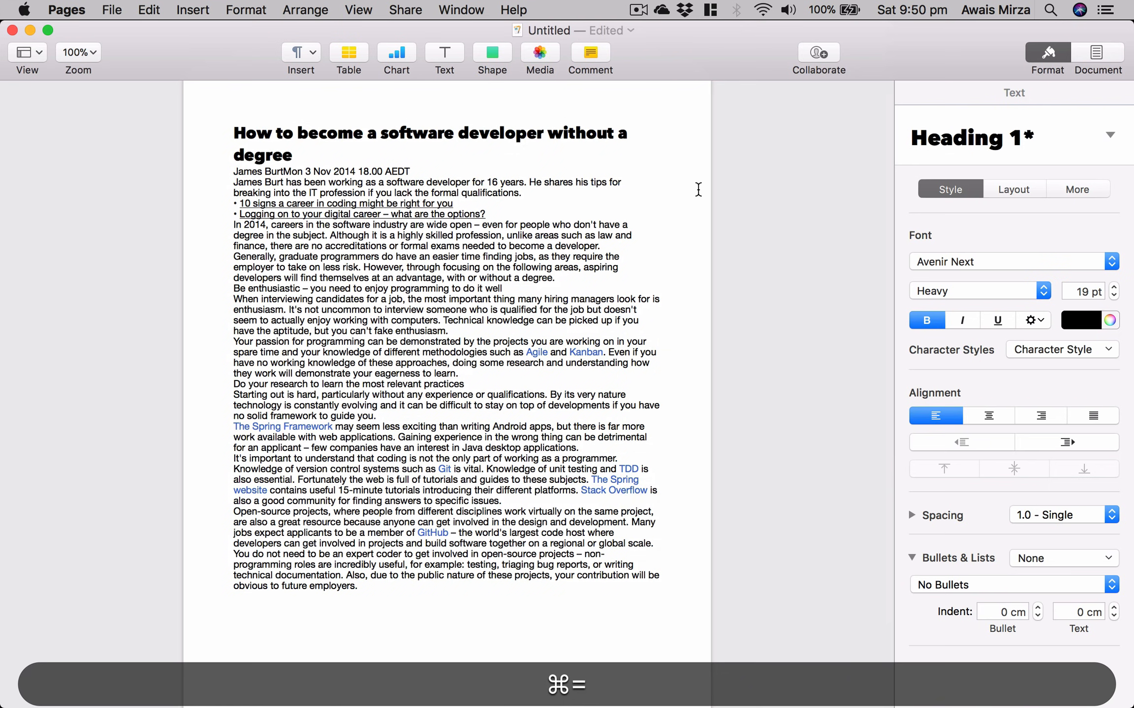
key("super+equal")
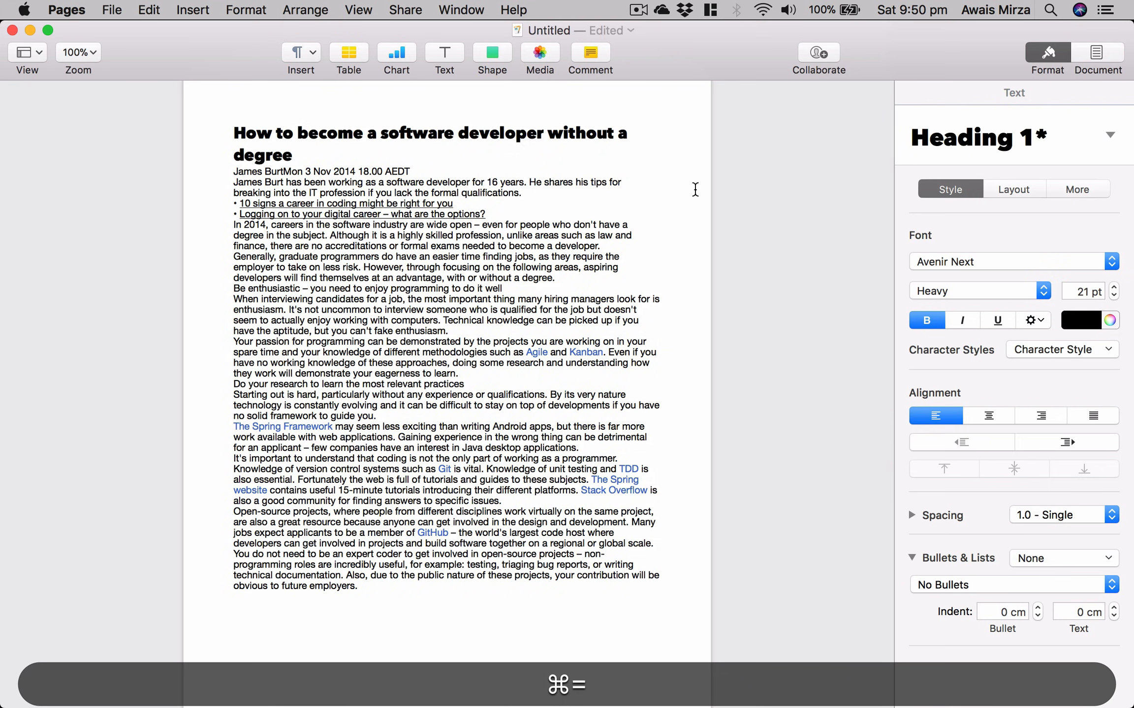
left_click(362, 13)
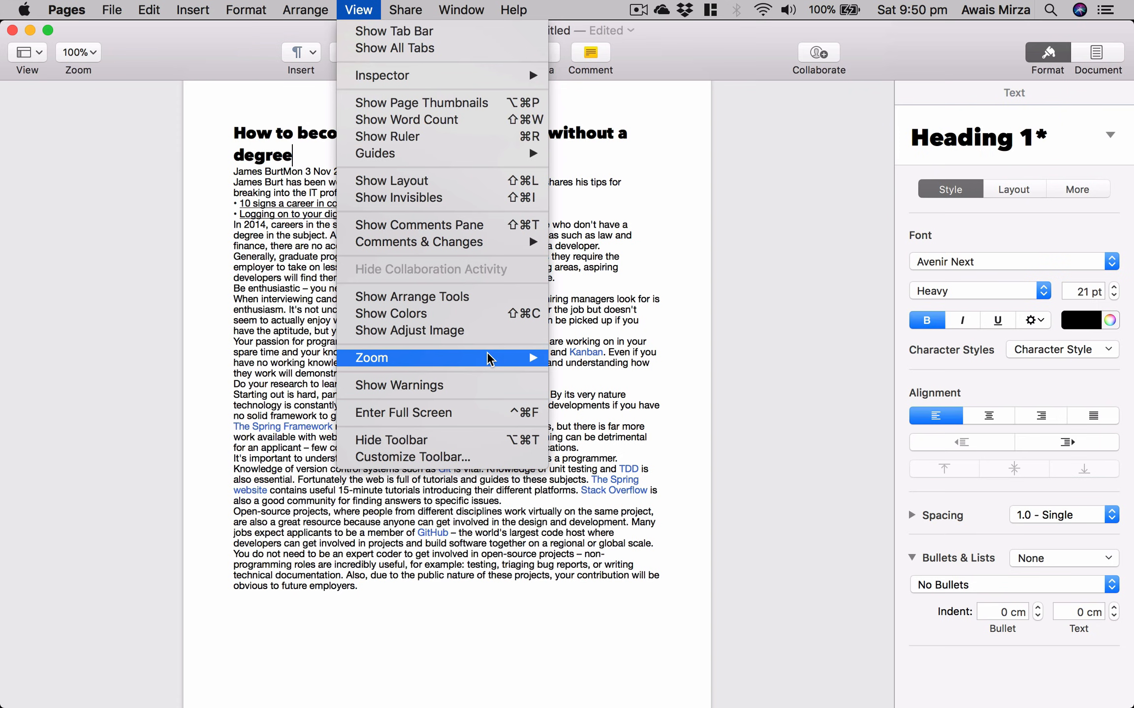
mouse_move(494, 358)
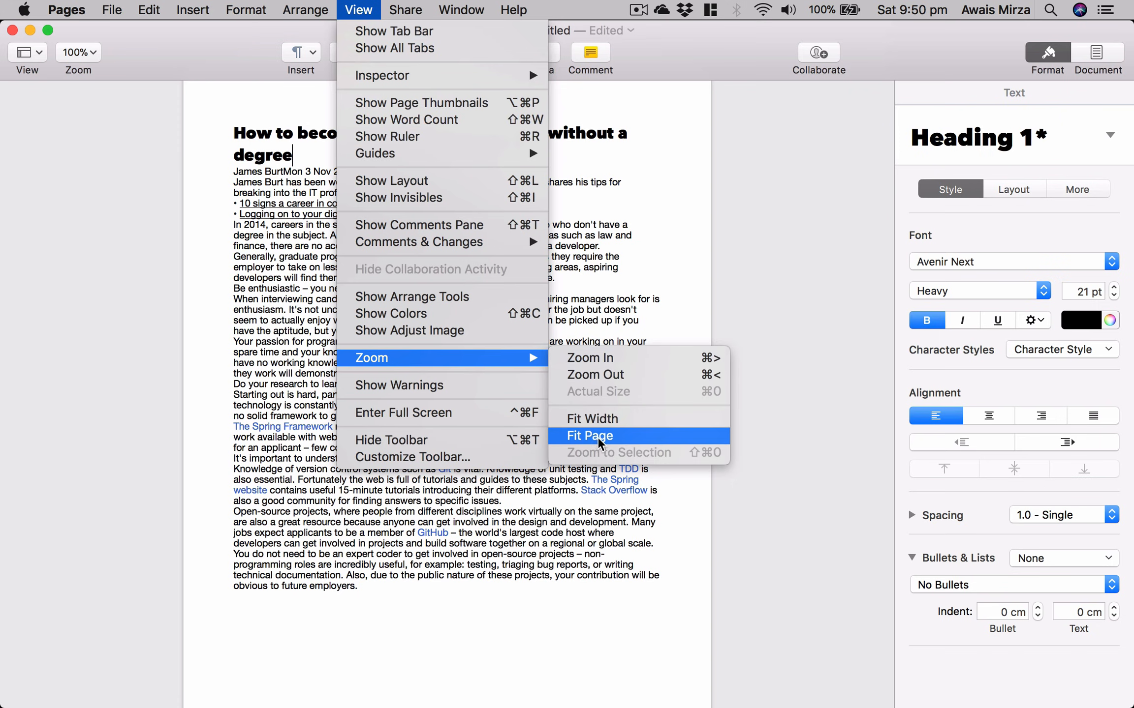
left_click(606, 421)
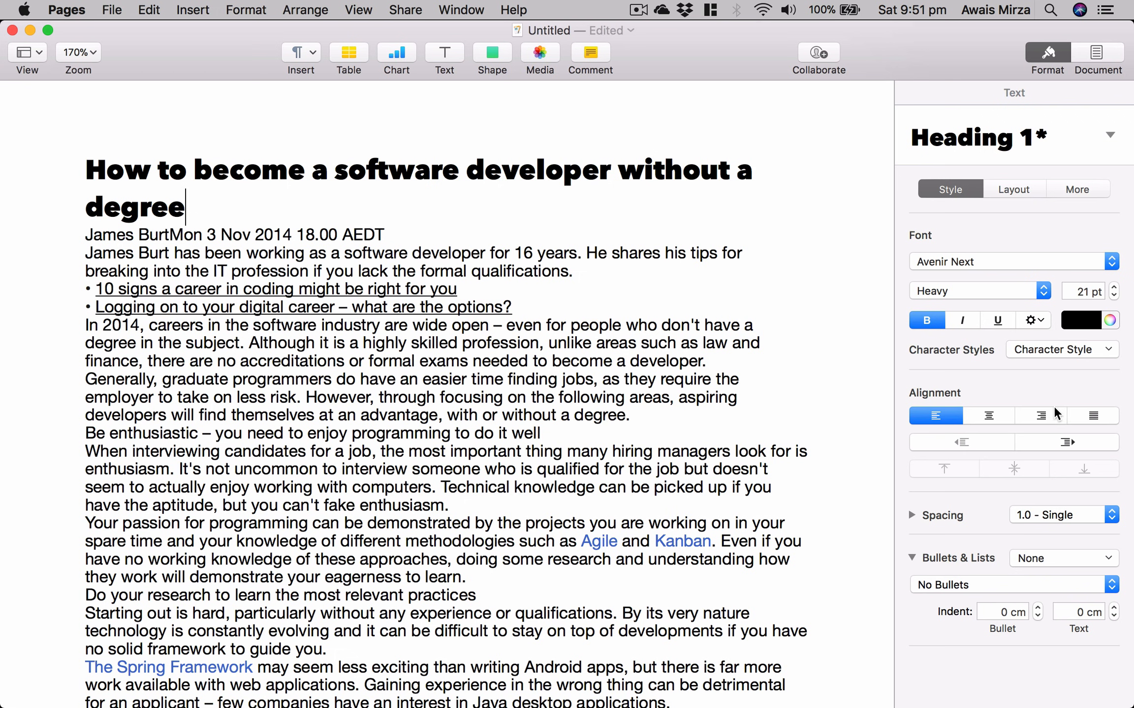
Apply the Strikethrough character style to "He shares his tips for" in the opening paragraph
left_click(1104, 355)
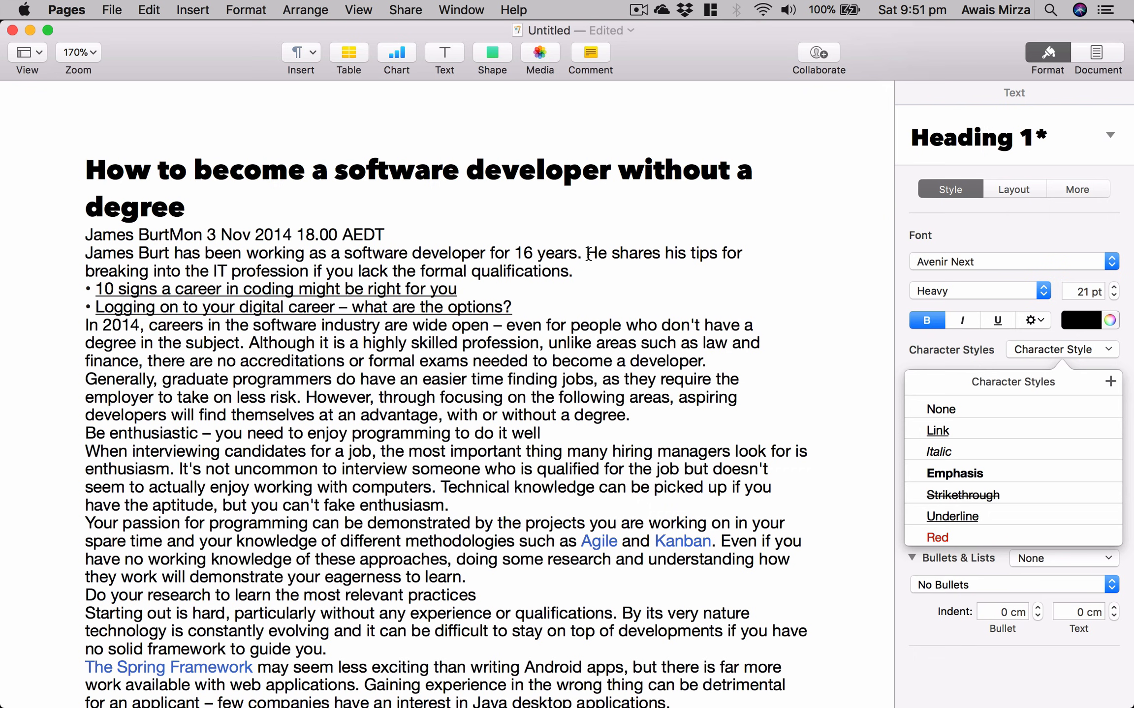
left_click_drag(588, 256, 743, 255)
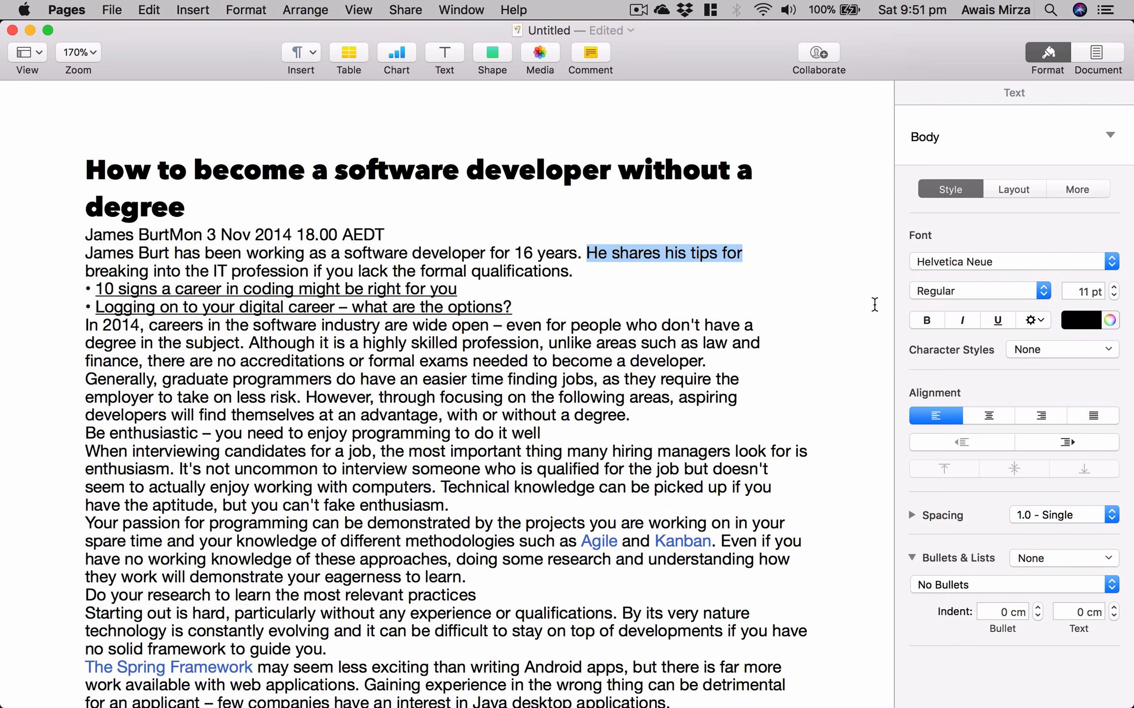
left_click(1058, 356)
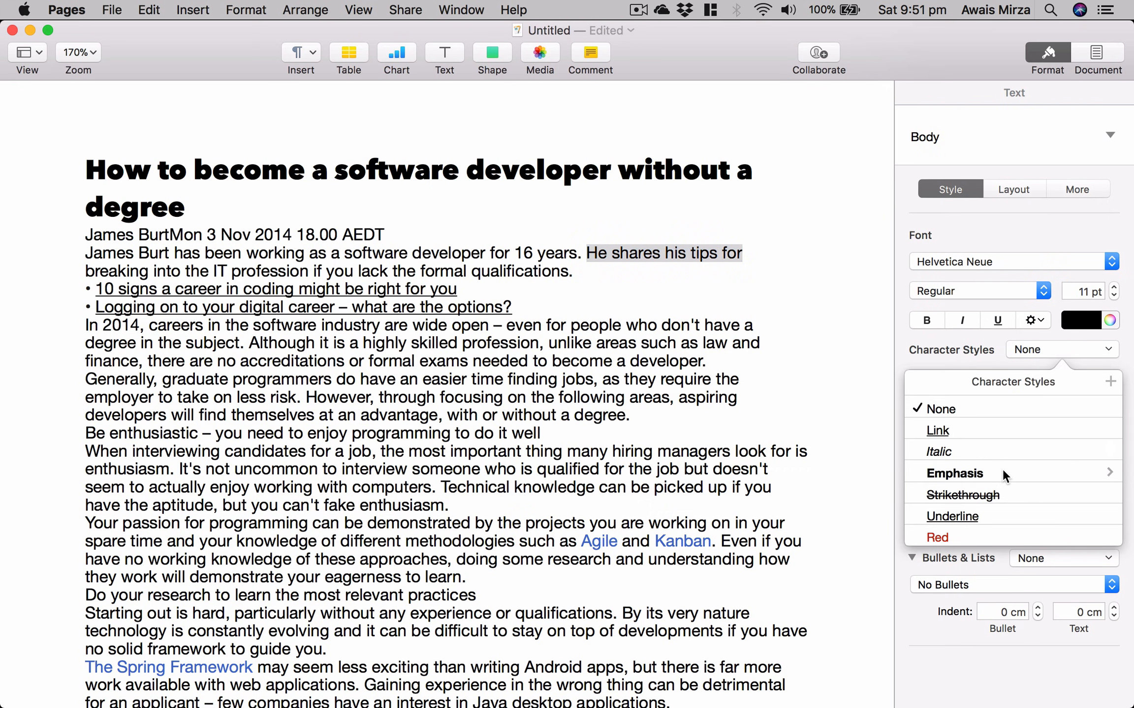
left_click(986, 490)
left_click(799, 279)
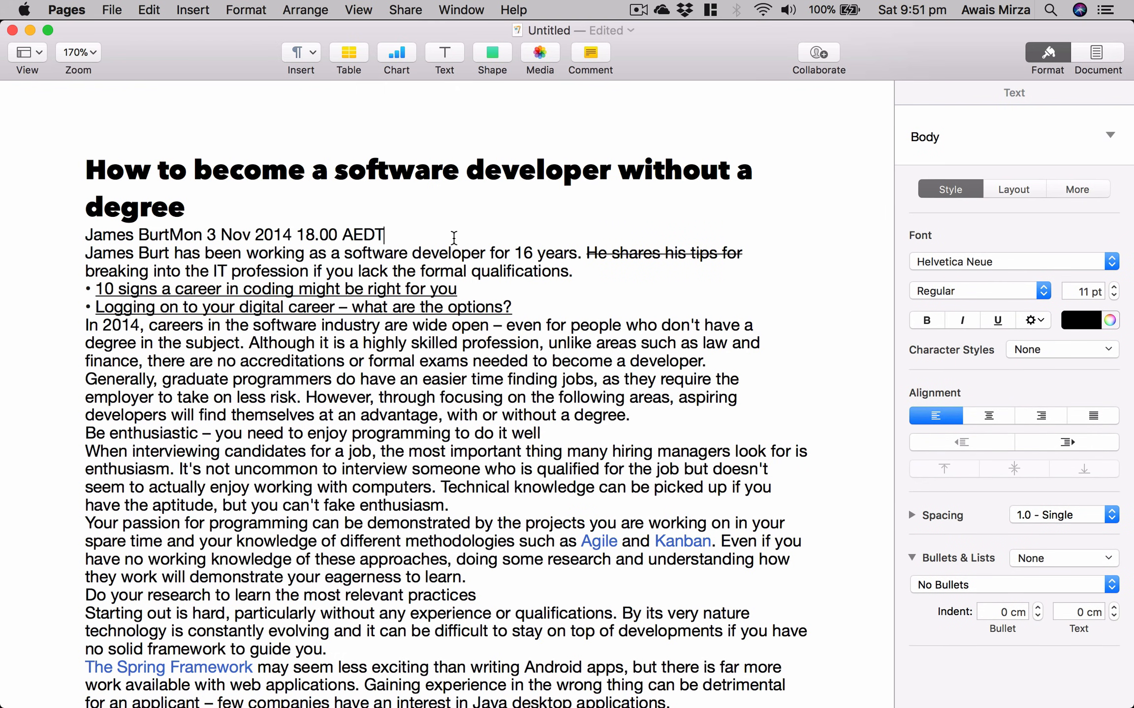
Add three blank lines below the byline and two blank lines between it and the title
key("Return")
key("Return")
key("Return")
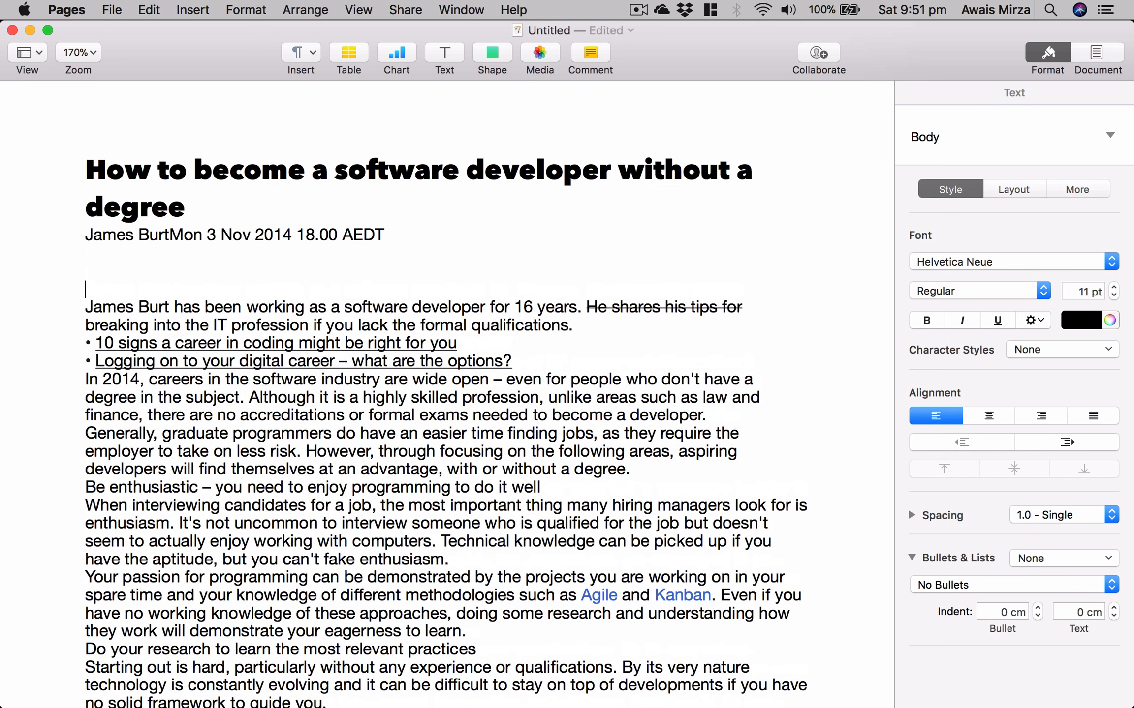
left_click(302, 212)
key("Return")
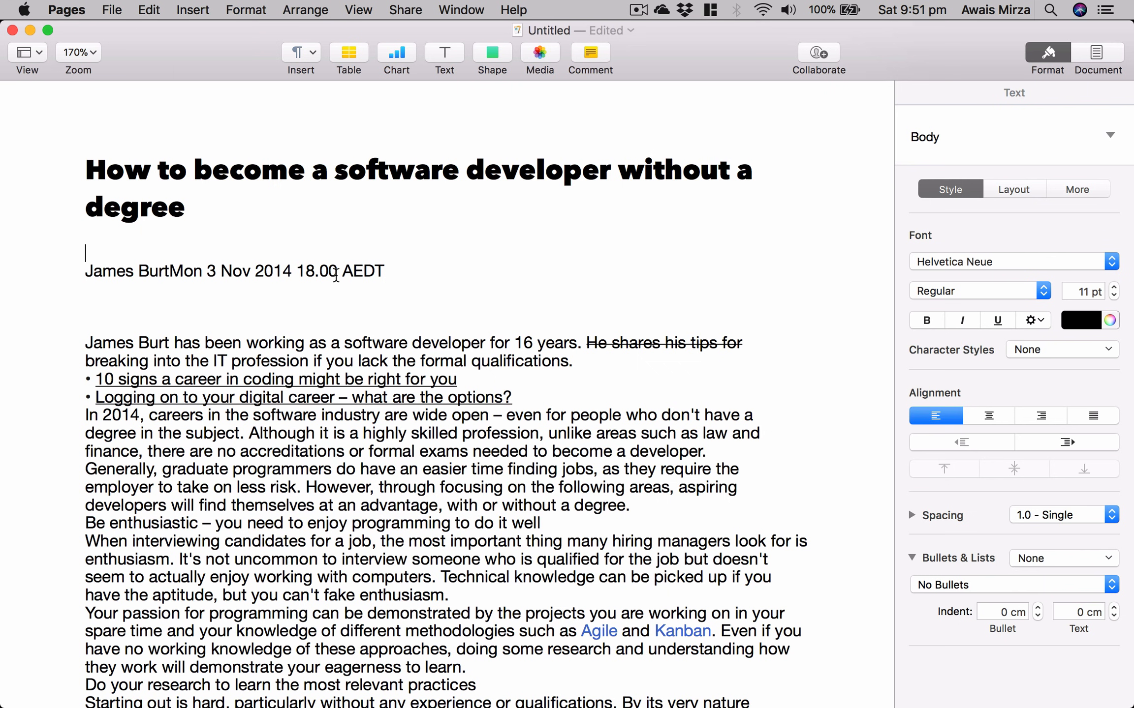
Try center, right and justified alignment on the byline below the title
left_click(282, 270)
left_click(998, 419)
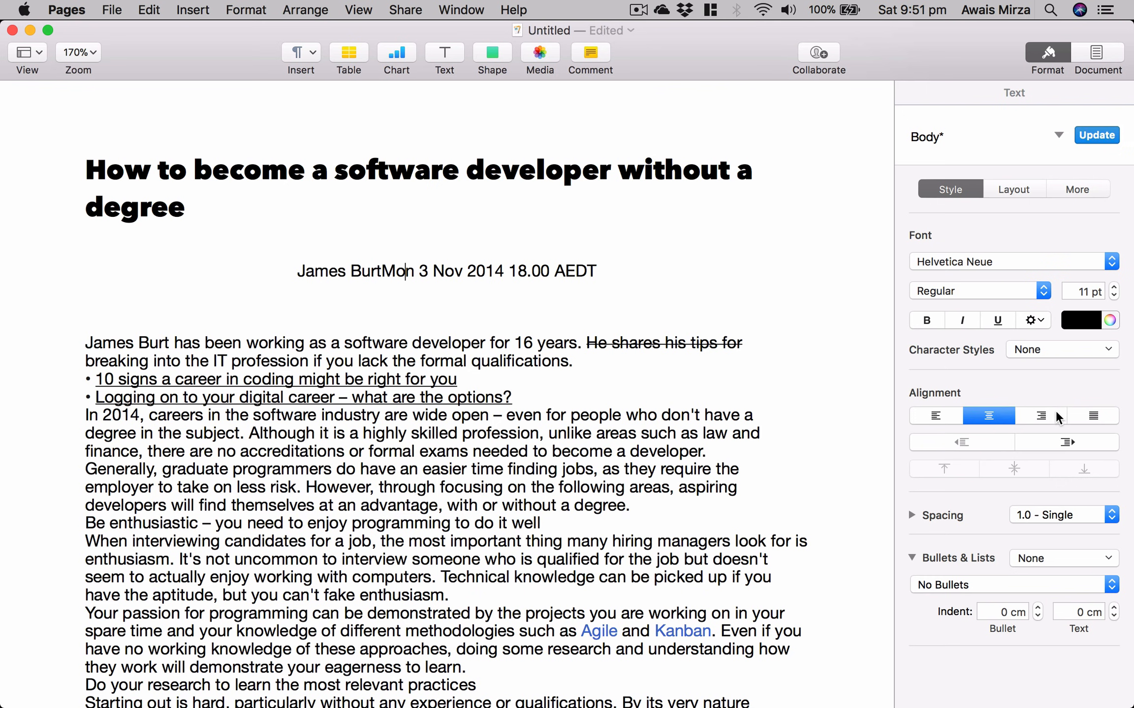
left_click(1041, 417)
left_click(1102, 418)
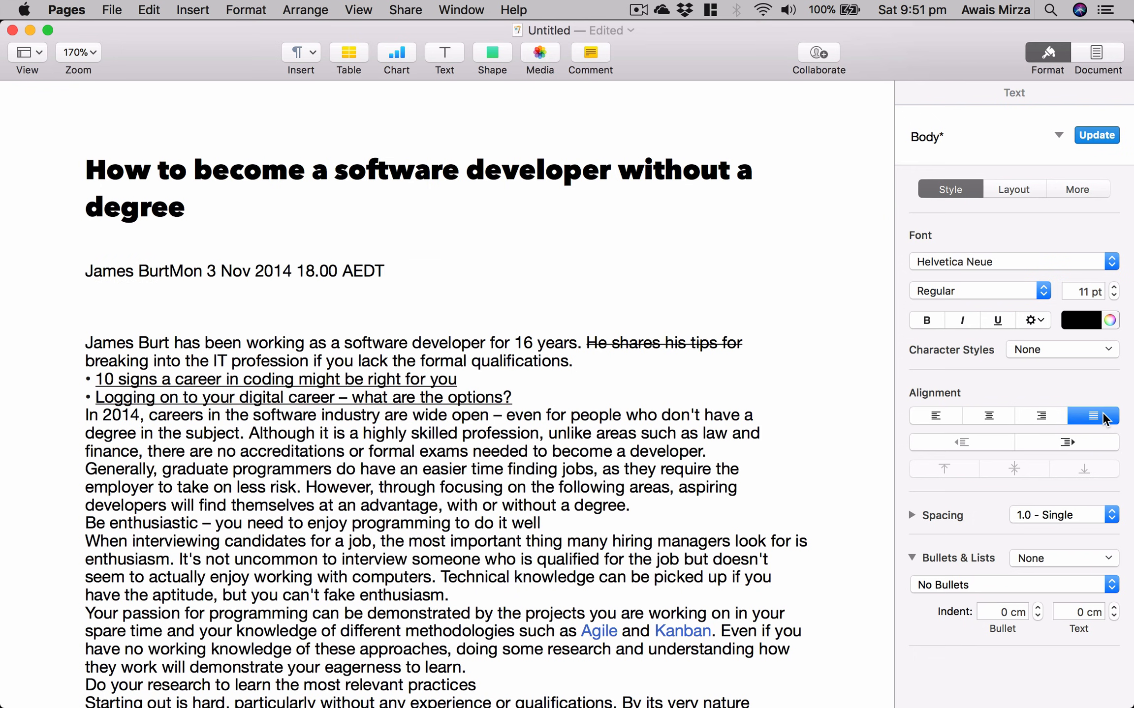
Try placing a basic square shape among the title and byline text, and delete the shape
left_click(330, 241)
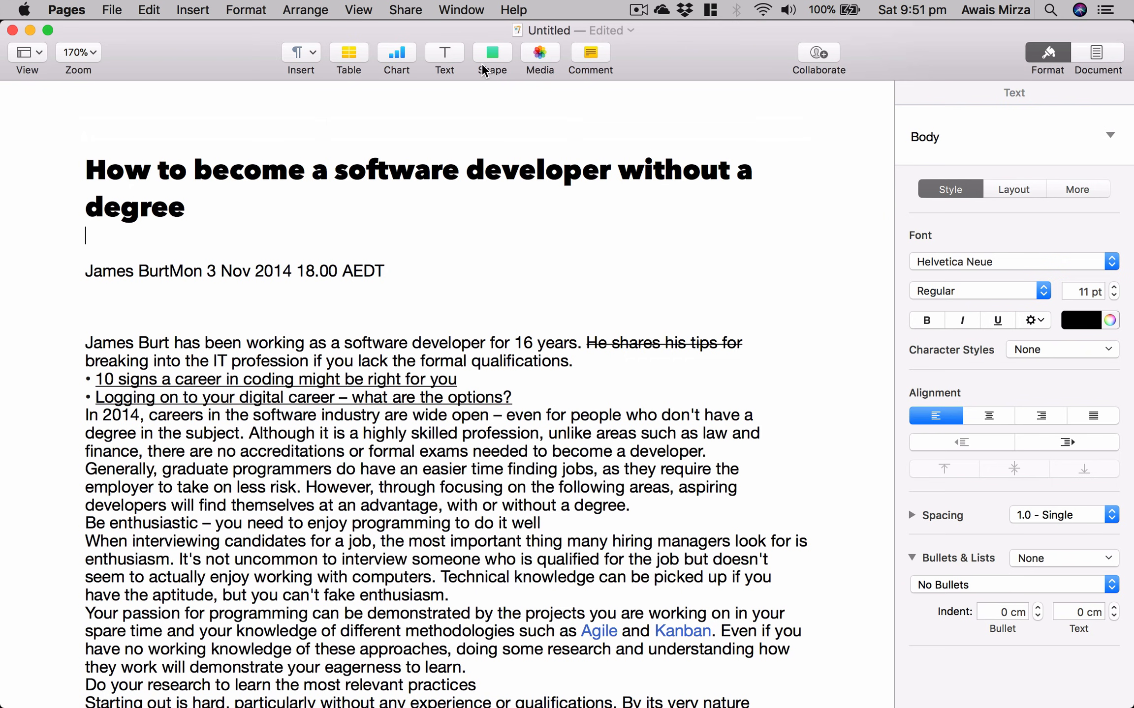
left_click(495, 51)
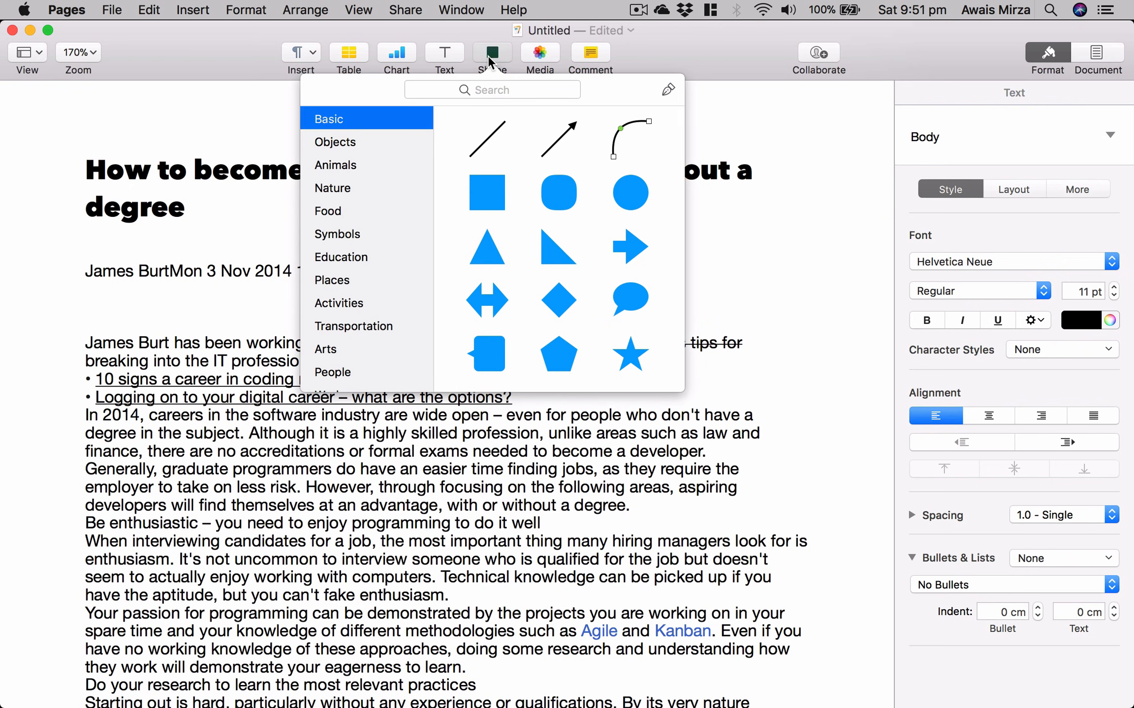
left_click(497, 202)
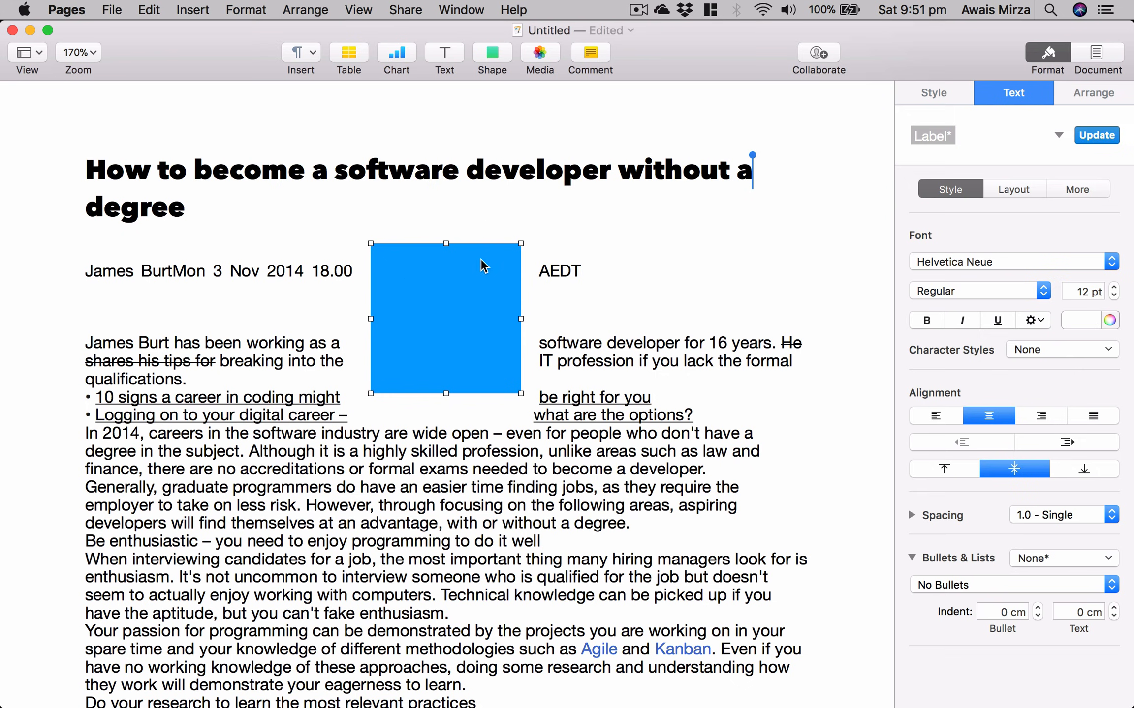
left_click_drag(463, 307, 364, 250)
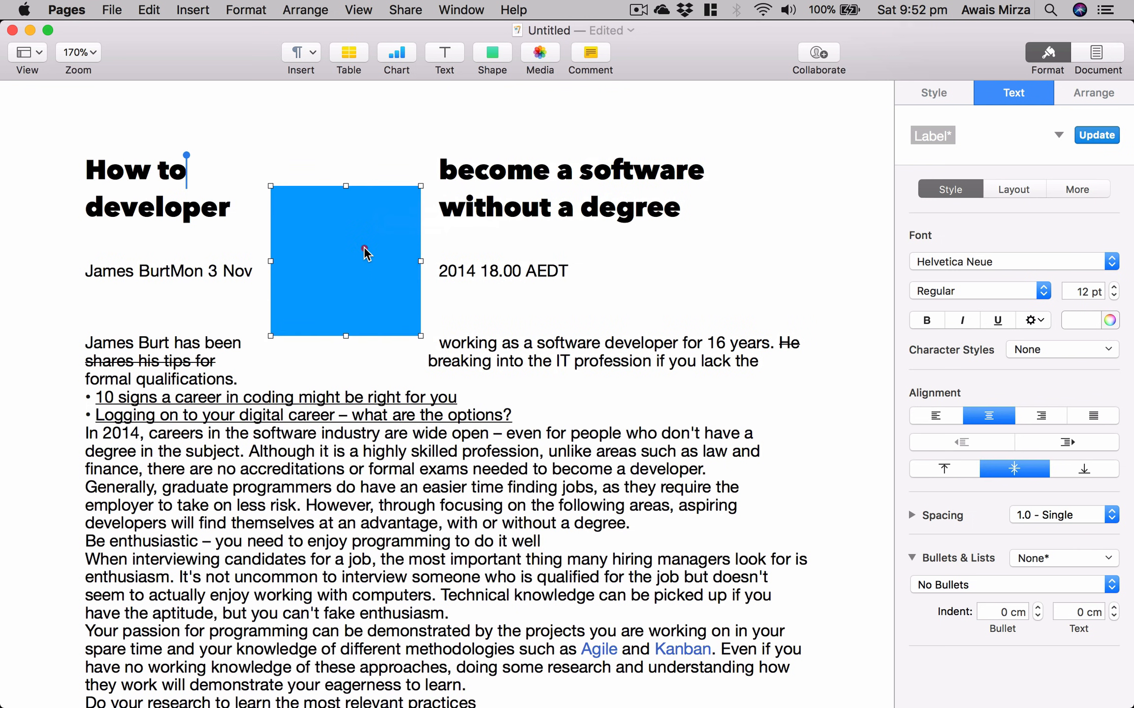
key("BackSpace")
left_click(481, 284)
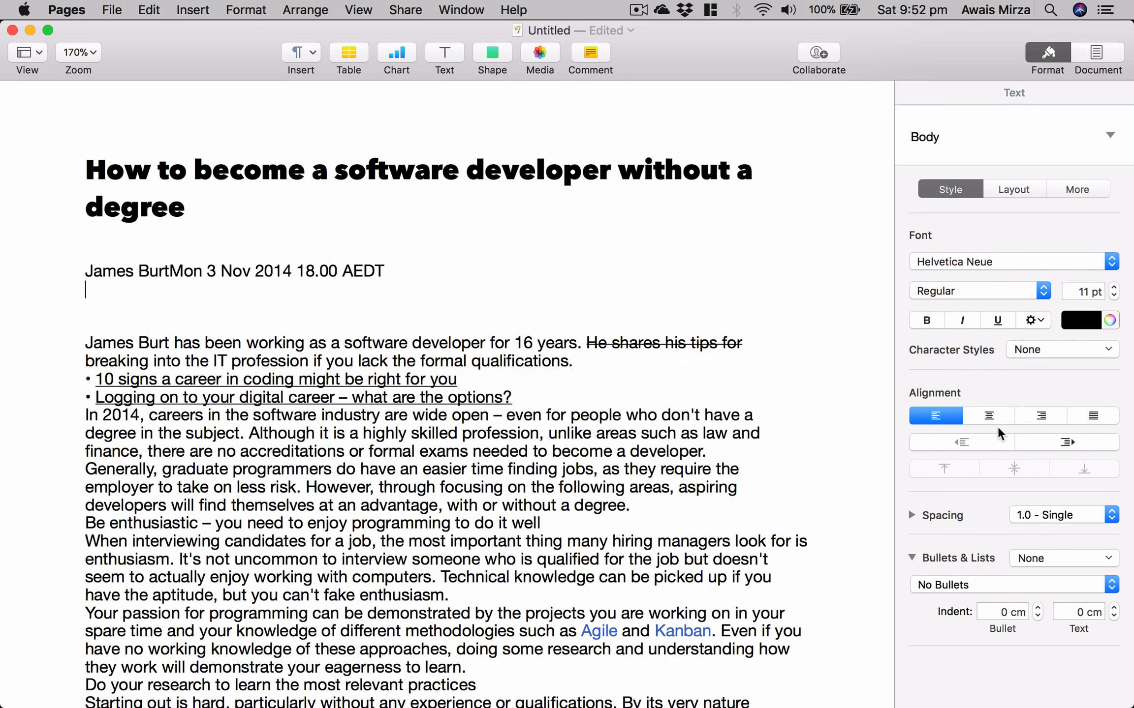
Justify the byline and increase its text indent in five increments to 6.35 cm
left_click(203, 274)
key("super+alt+bar")
left_click(1099, 443)
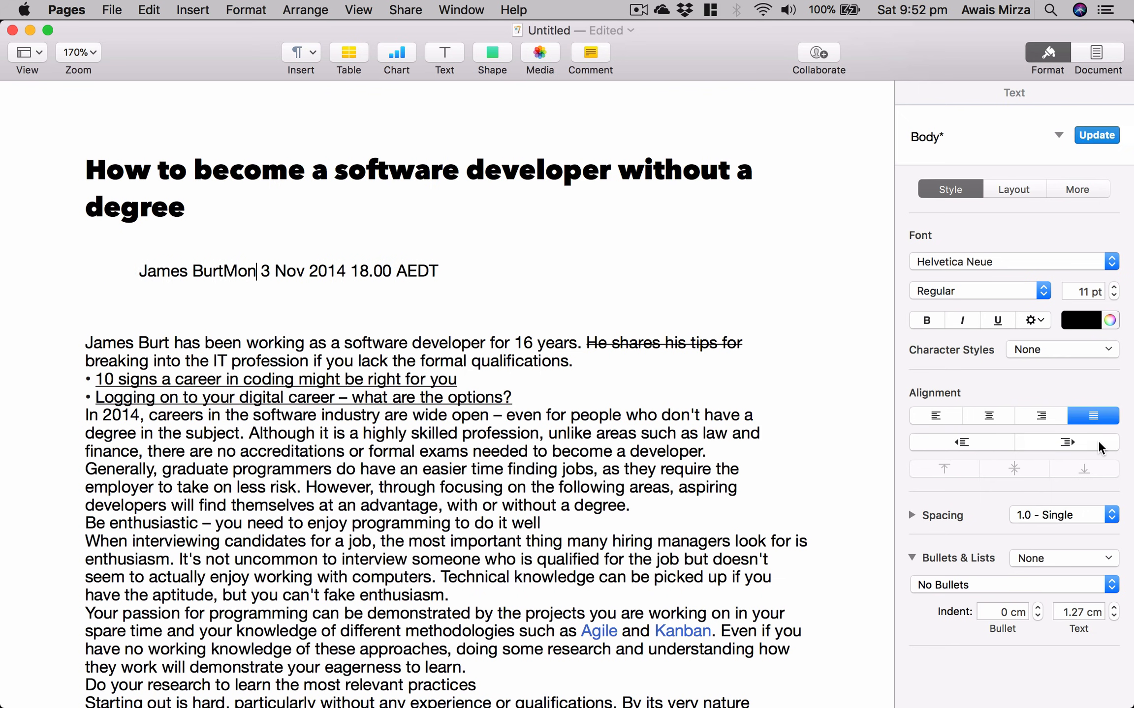
left_click(1100, 444)
left_click(1100, 443)
left_click(1099, 443)
left_click(1099, 444)
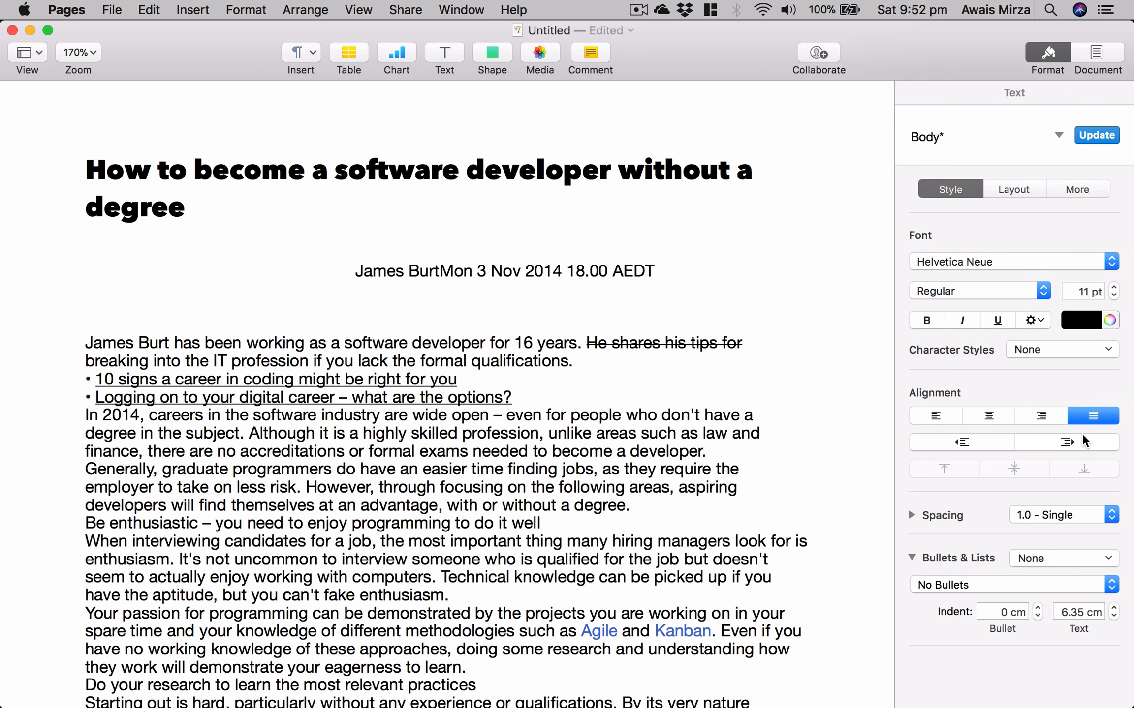
Try inserting tabs within and before the byline, and undo them together with the last indent increase
key("Tab")
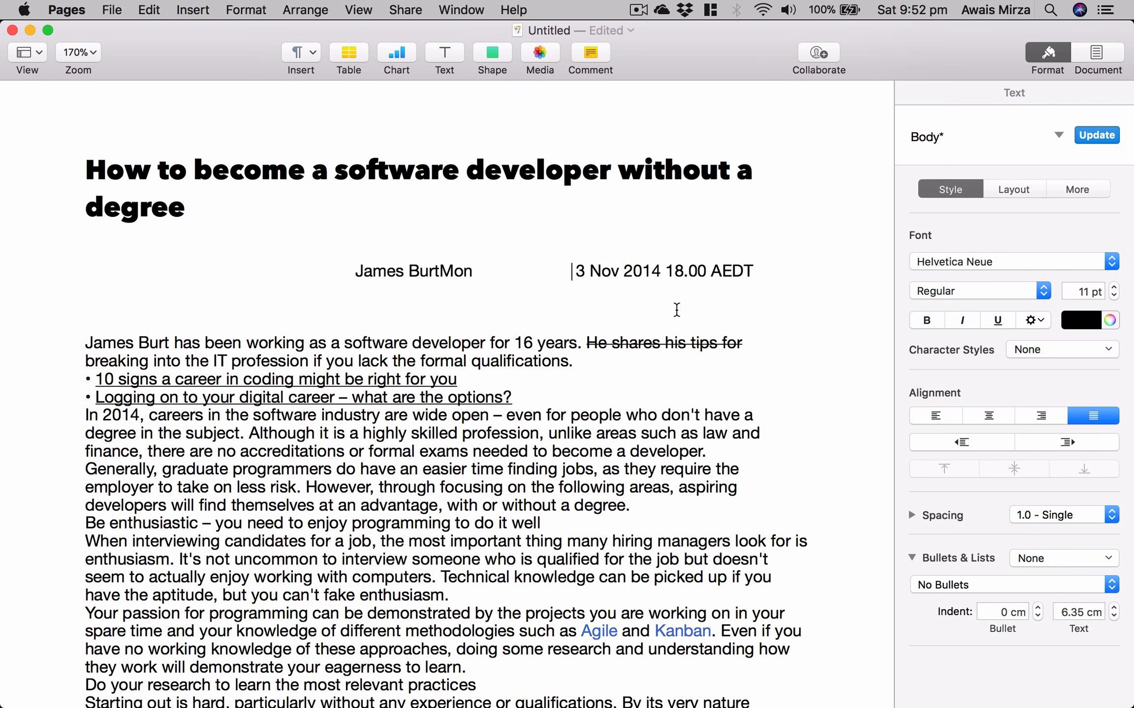
key("super+z")
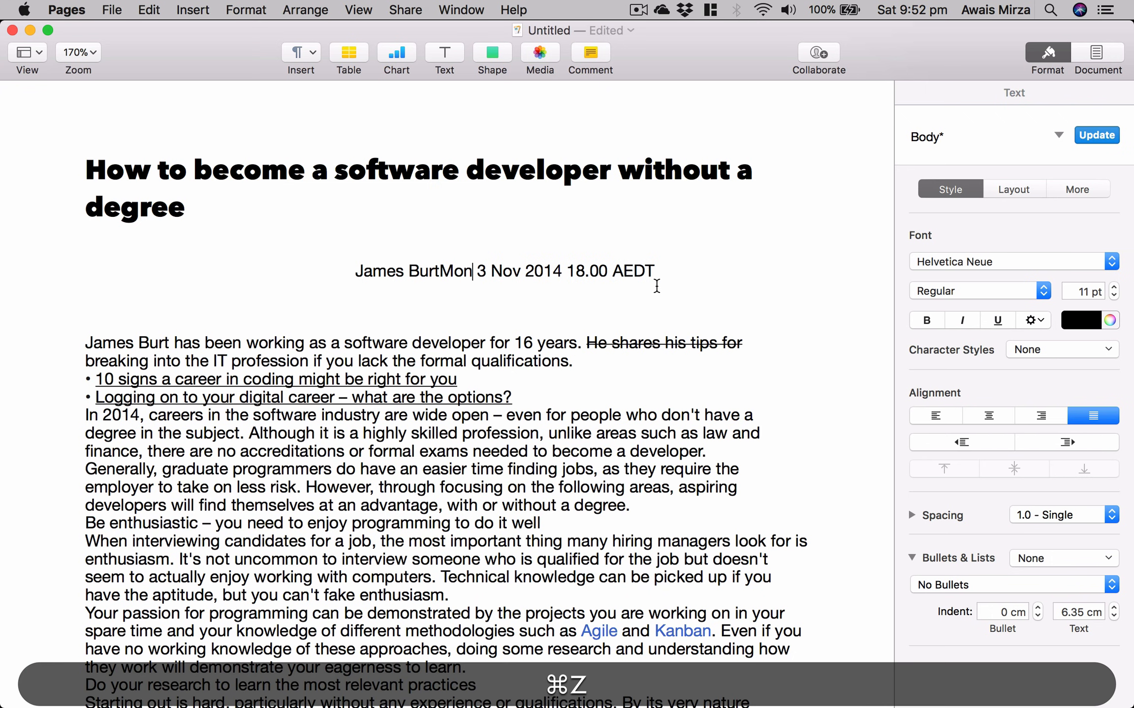
left_click(357, 269)
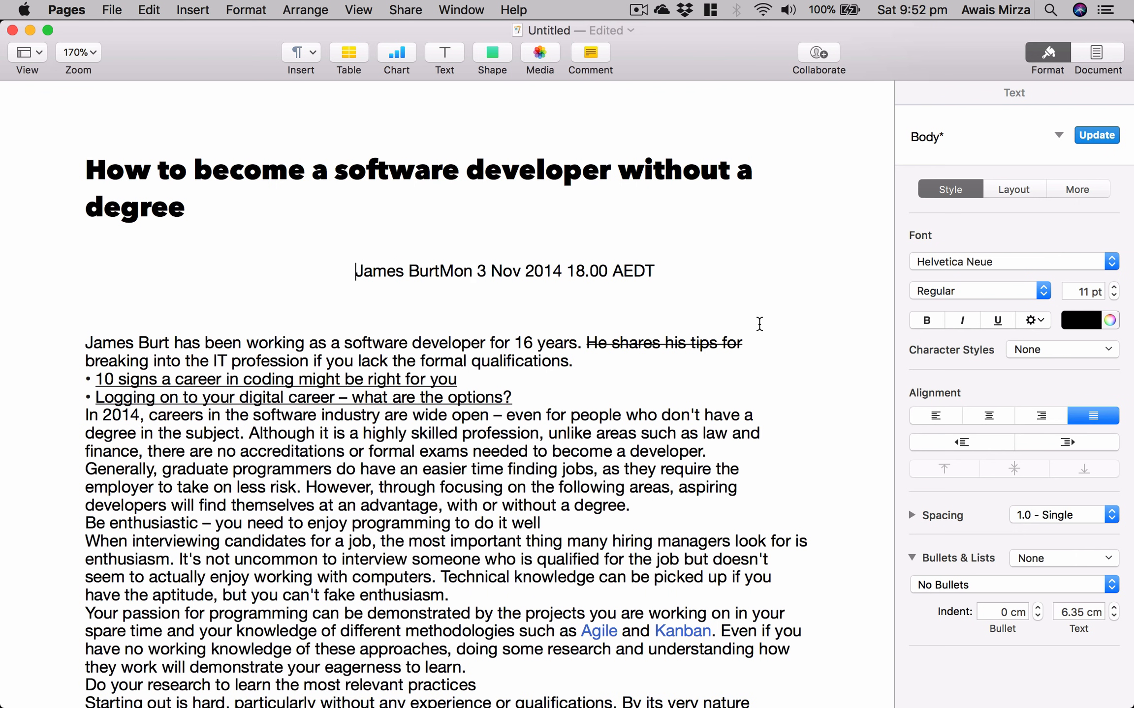
key("Tab")
key("Tab")
key("Tab")
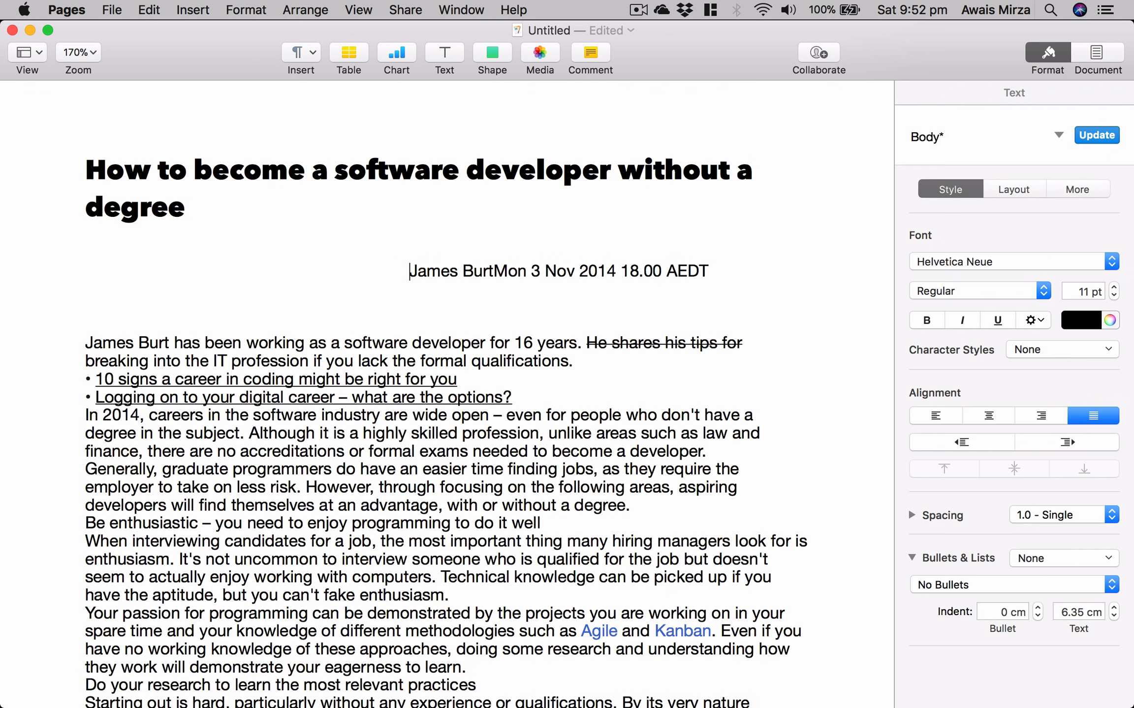
key("super+z")
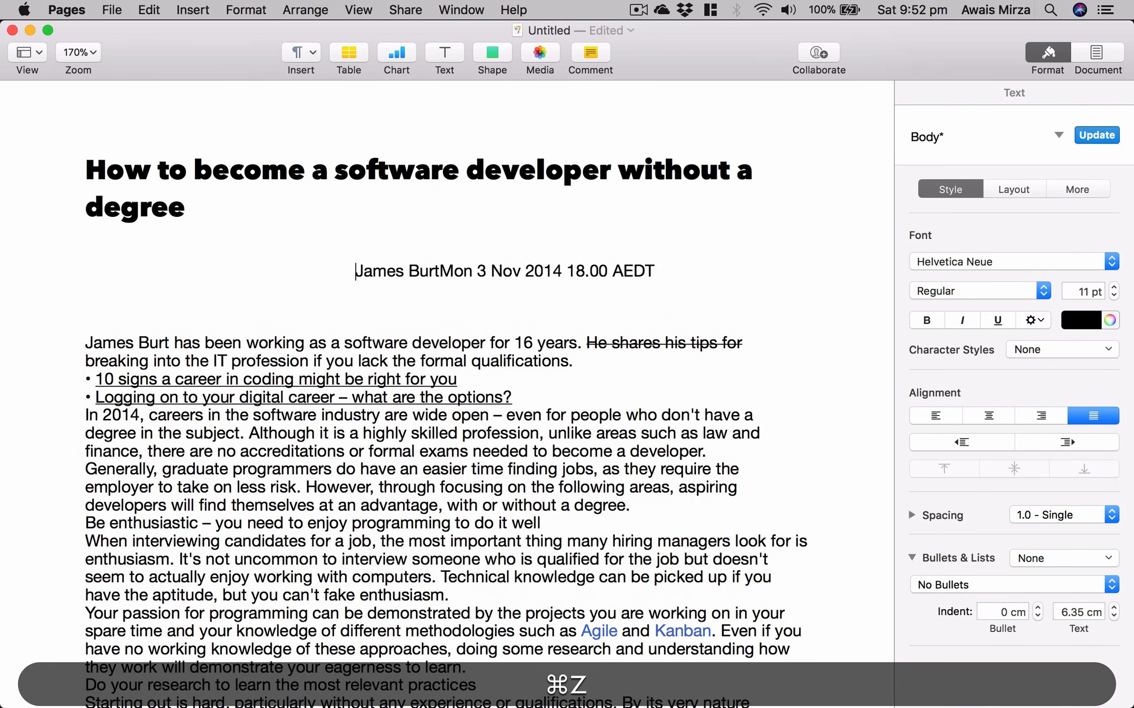
key("super+z")
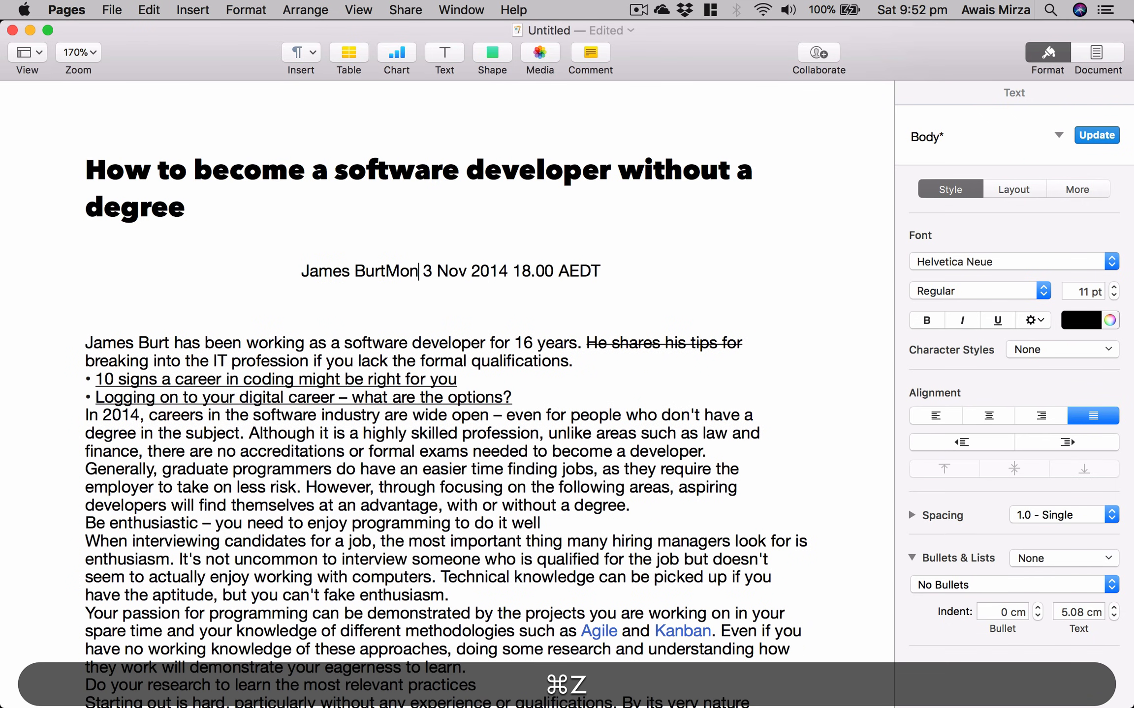
Center the byline and decrease its text indent to 0 cm
left_click(999, 419)
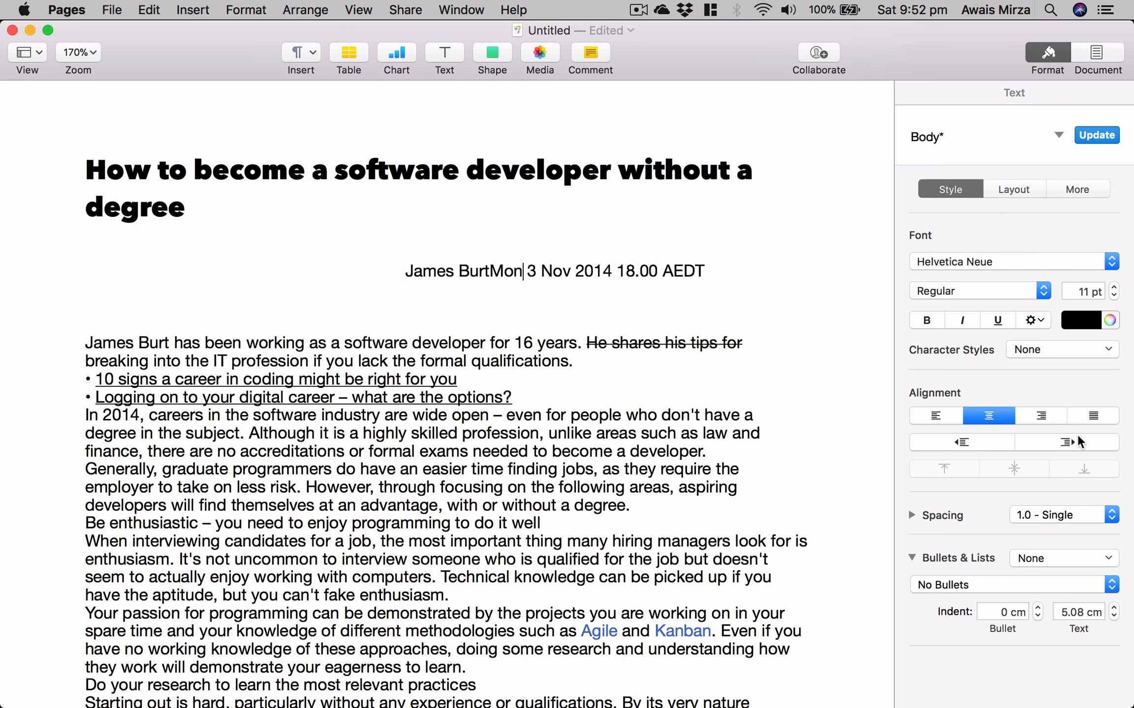
left_click(964, 445)
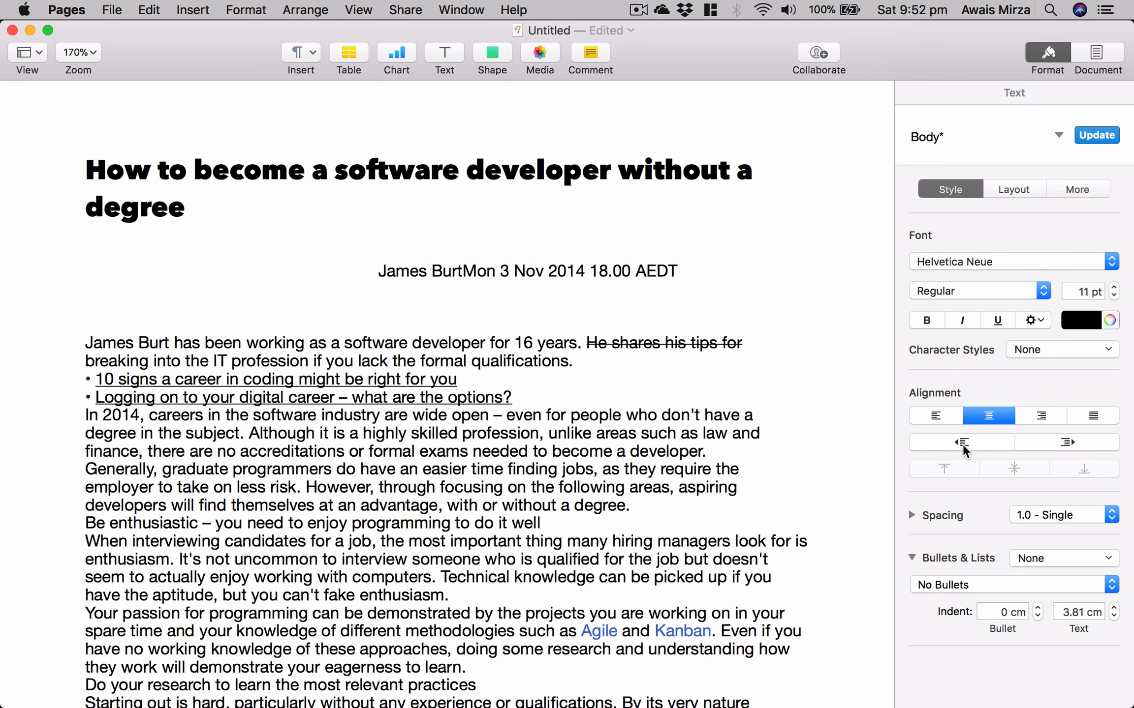
left_click(963, 445)
left_click(962, 444)
left_click(962, 444)
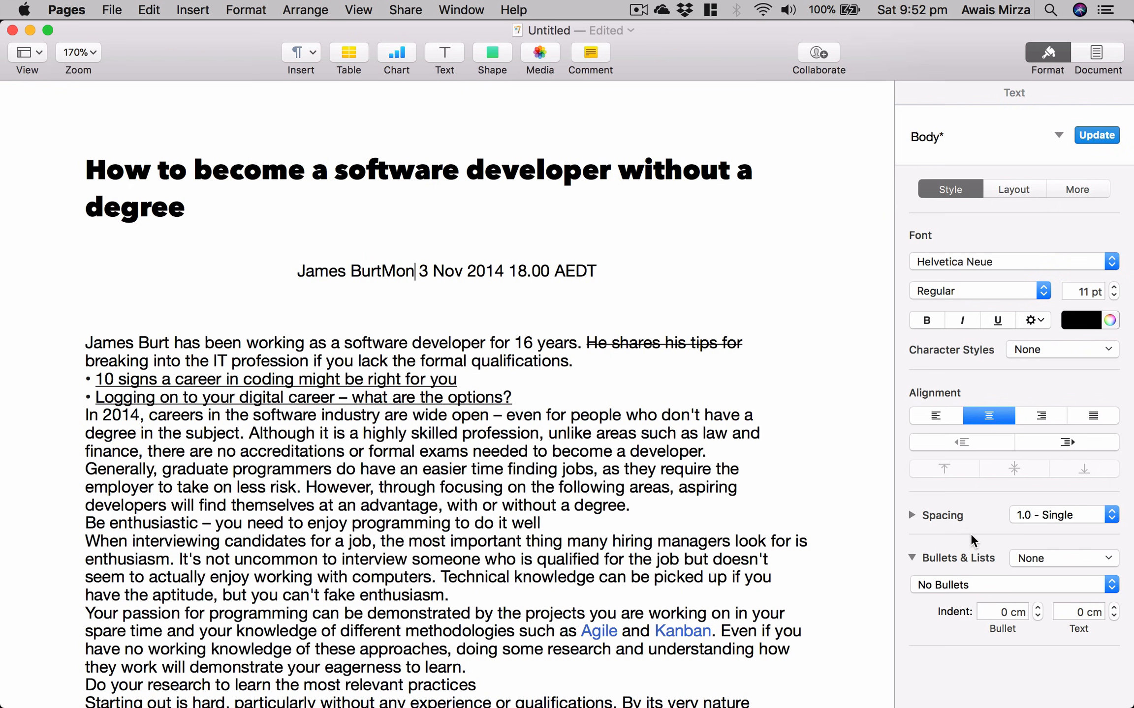
Set the line spacing of the two-line opening paragraph below the byline to 2.0 - Double
scroll(971, 533, "down", 1)
left_click_drag(85, 342, 623, 359)
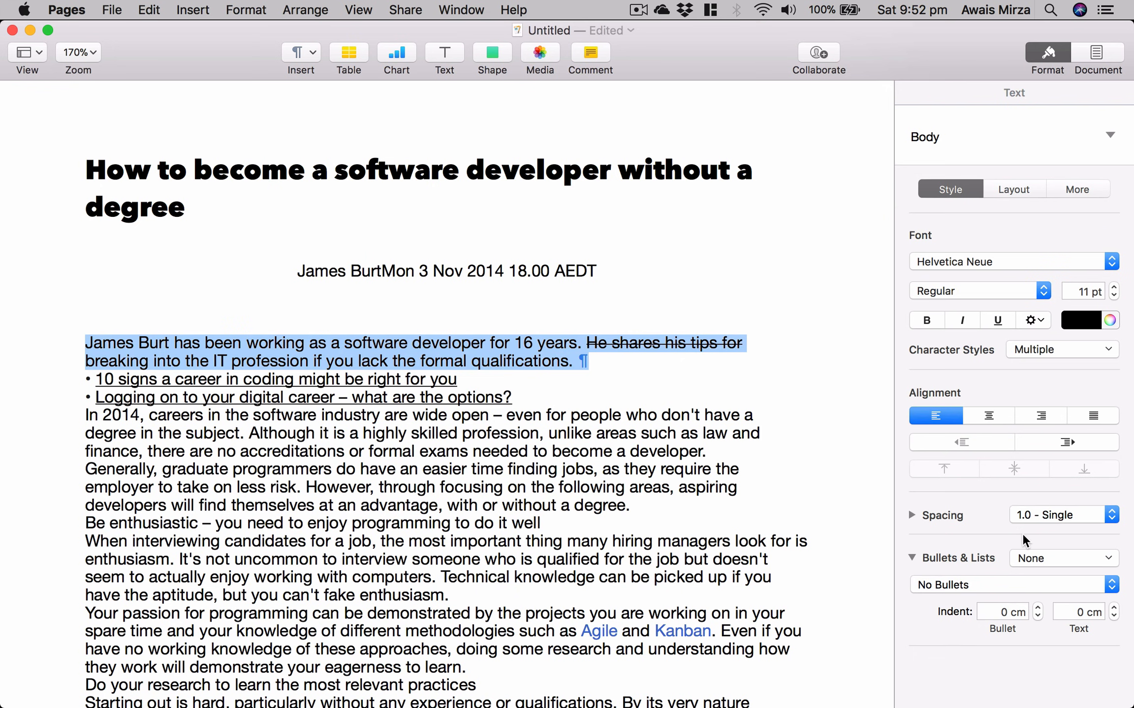
left_click(1110, 521)
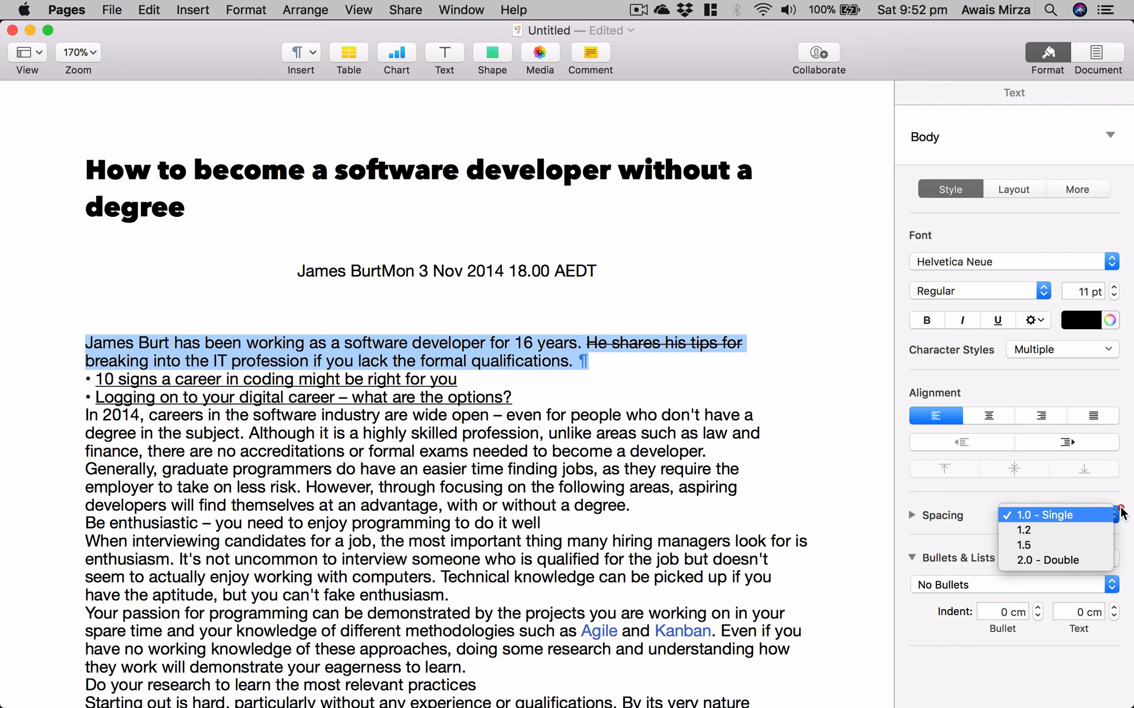
left_click(1048, 560)
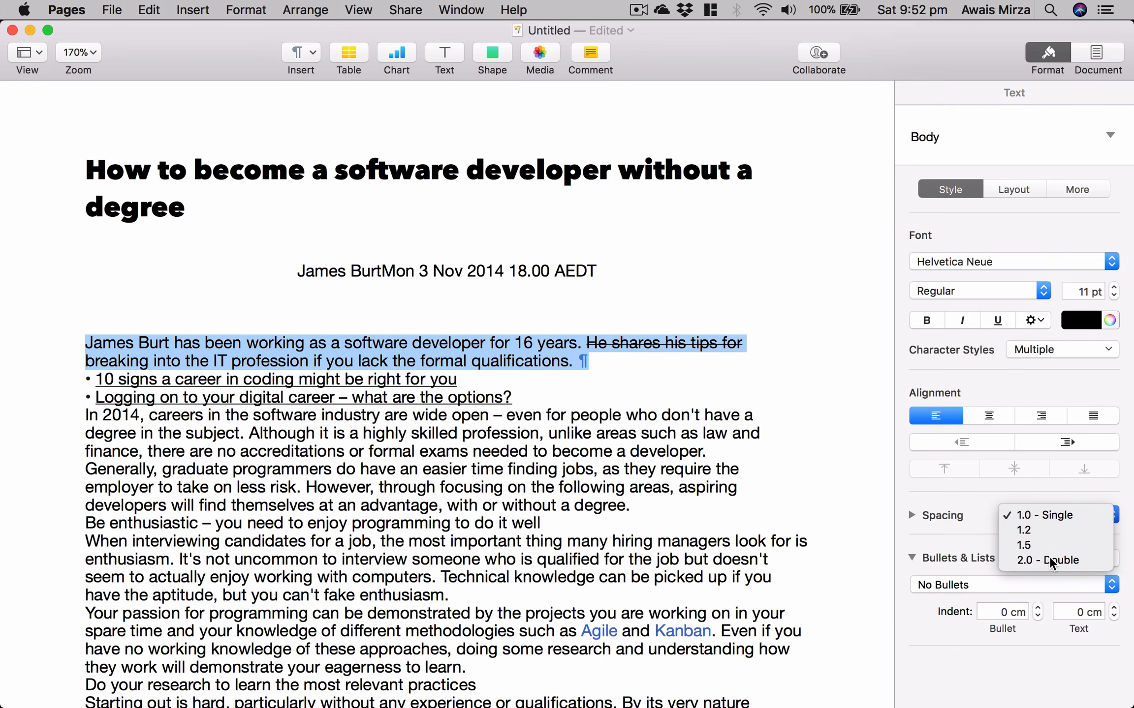
left_click(643, 416)
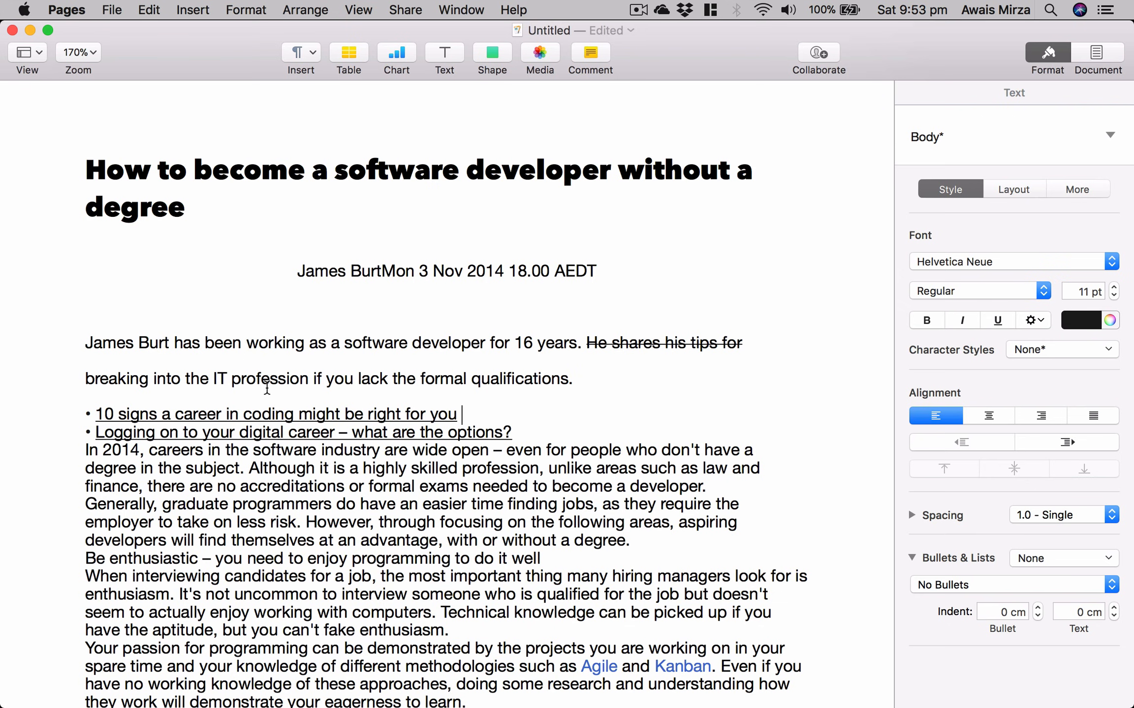
Add two line breaks after the article's last paragraph and set the new line's spacing to 2.0 - Double
scroll(267, 389, "down", 2)
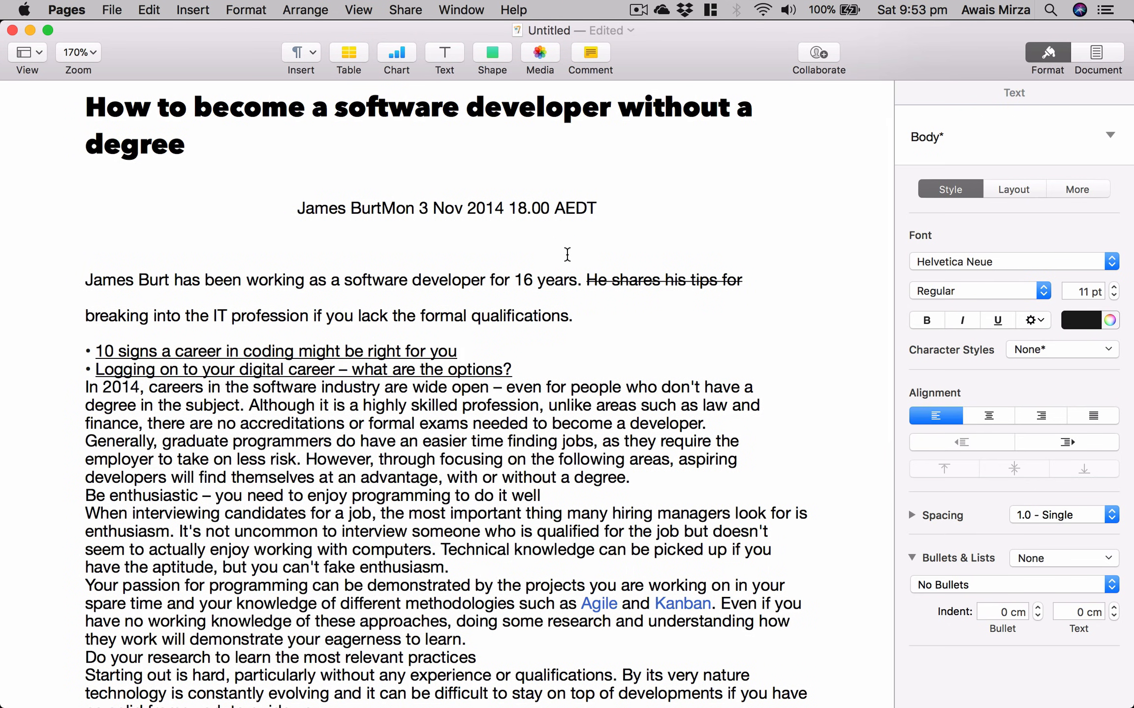
scroll(615, 392, "down", 10)
left_click(522, 491)
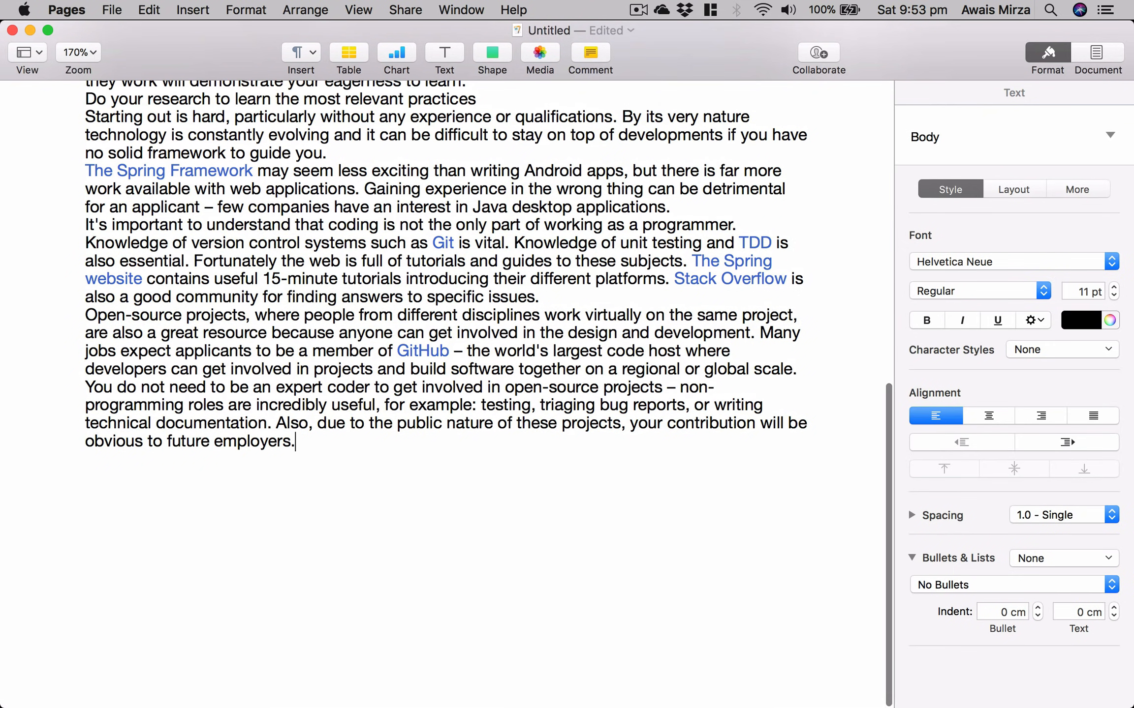
key("Return")
key("Return")
left_click(1074, 514)
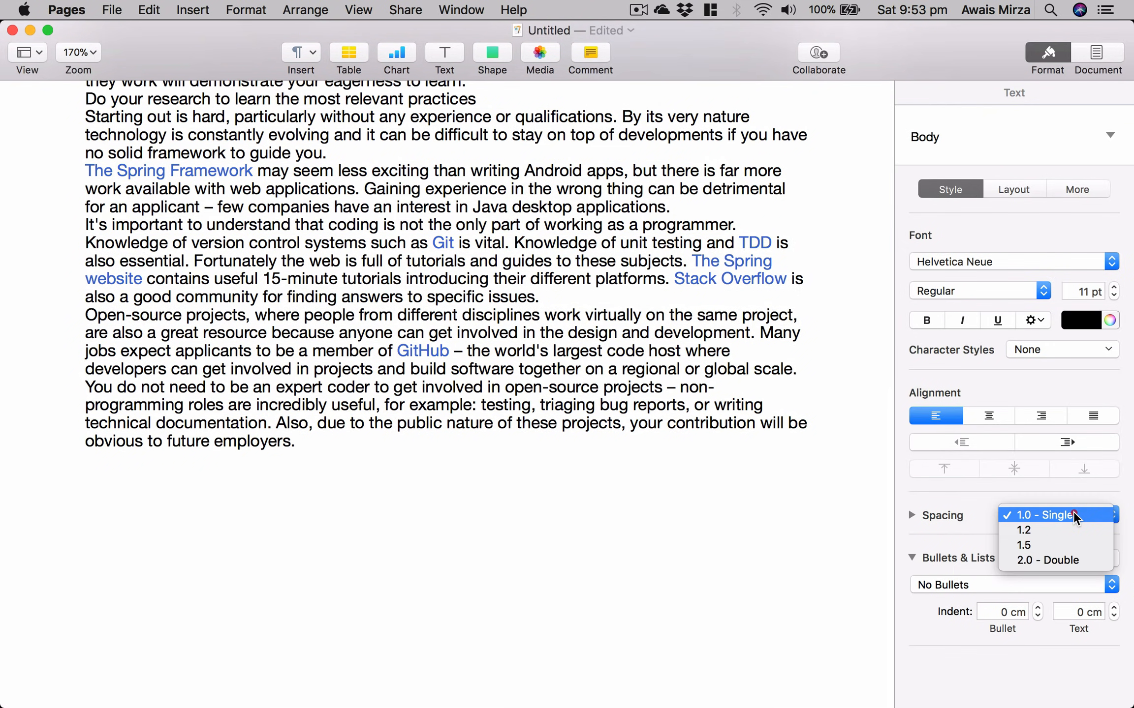
left_click(1054, 554)
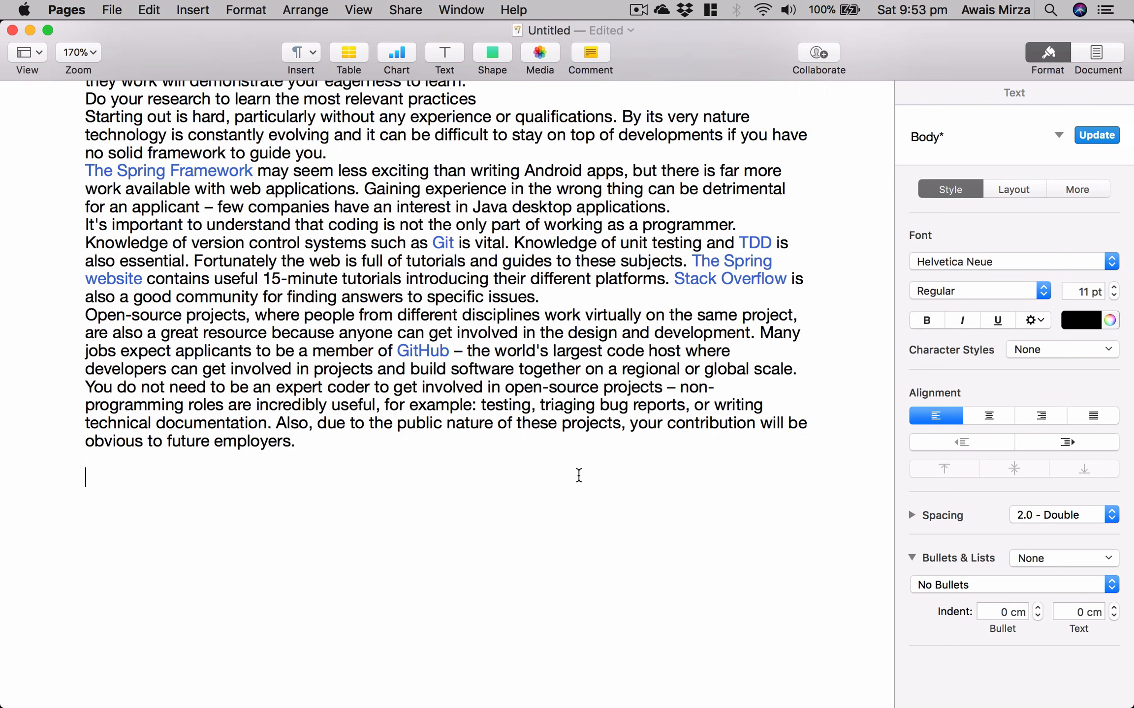
Enter four lines of random filler text at the article's end, beginning with "Hey lkasjdflkjeifjasdlfke", to try the double spacing
type("Hey lkasjdflkjeifjasdlfk")
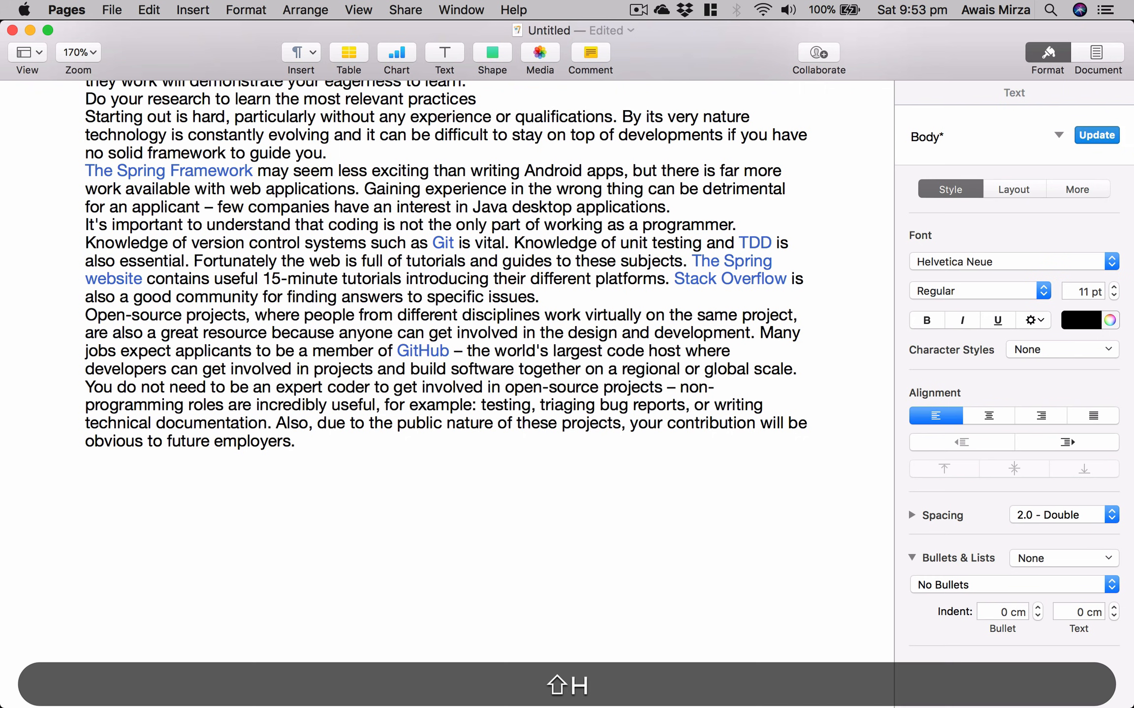
type("e")
key("Return")
type("alsdkfjaskdf")
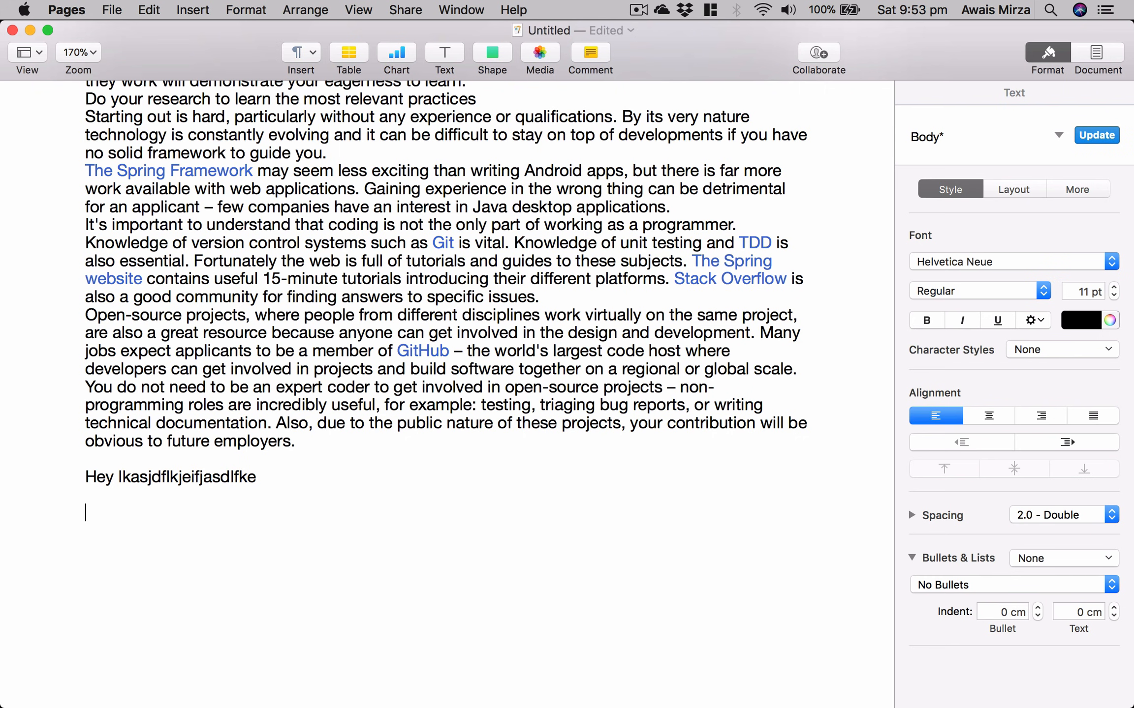
key("Return")
type("asdflkasjdflkajsd")
key("Return")
type("fasldkjfasdkfjalsdkjfasd")
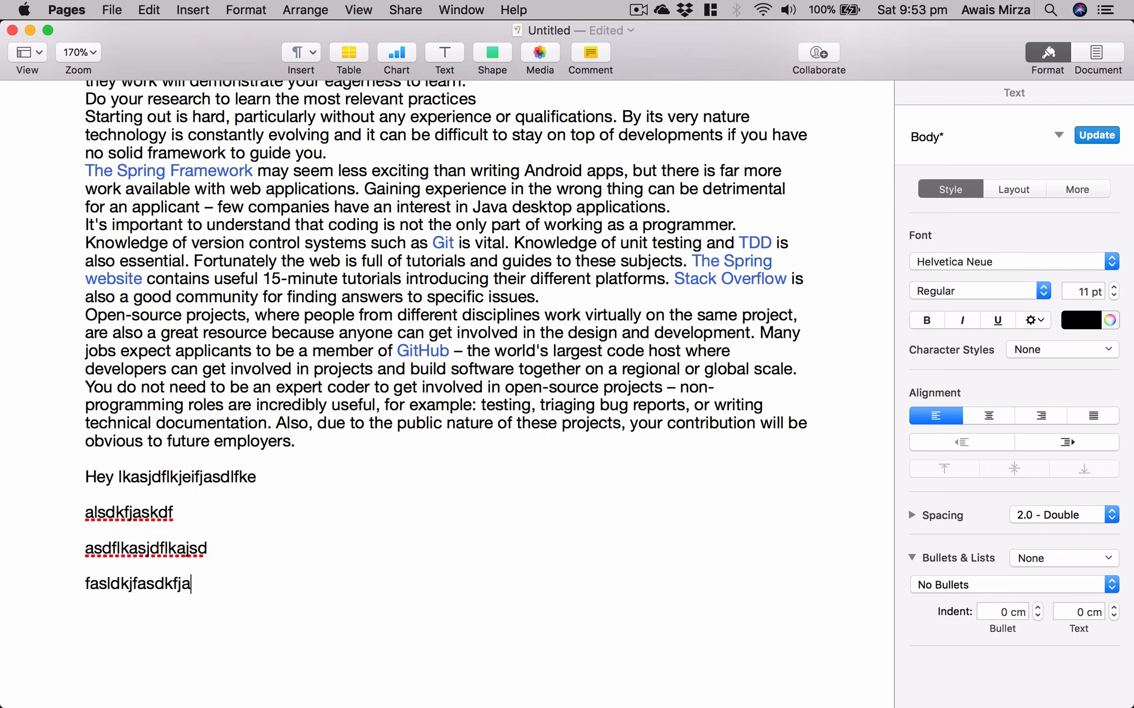
key("Return")
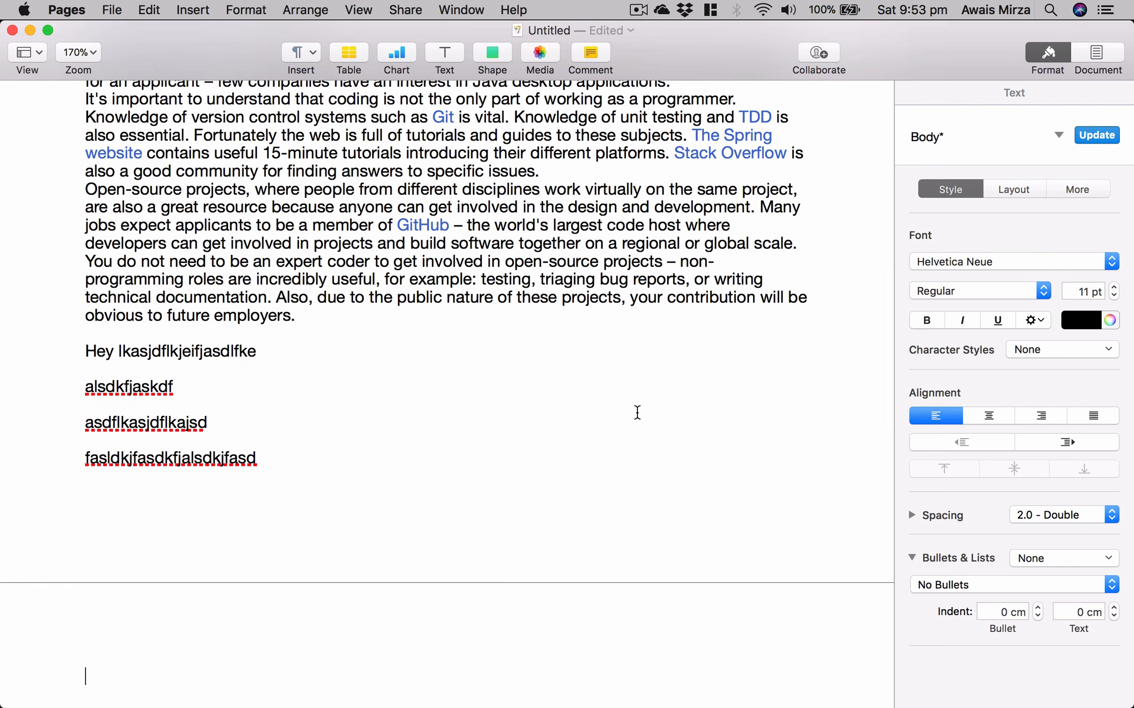
Delete the four filler lines at the article's end and set the line spacing there to 1.0 - Single
scroll(635, 412, "up", 3)
key("BackSpace")
key("shift+Up")
key("shift+Up")
key("shift+Up")
key("shift+Up")
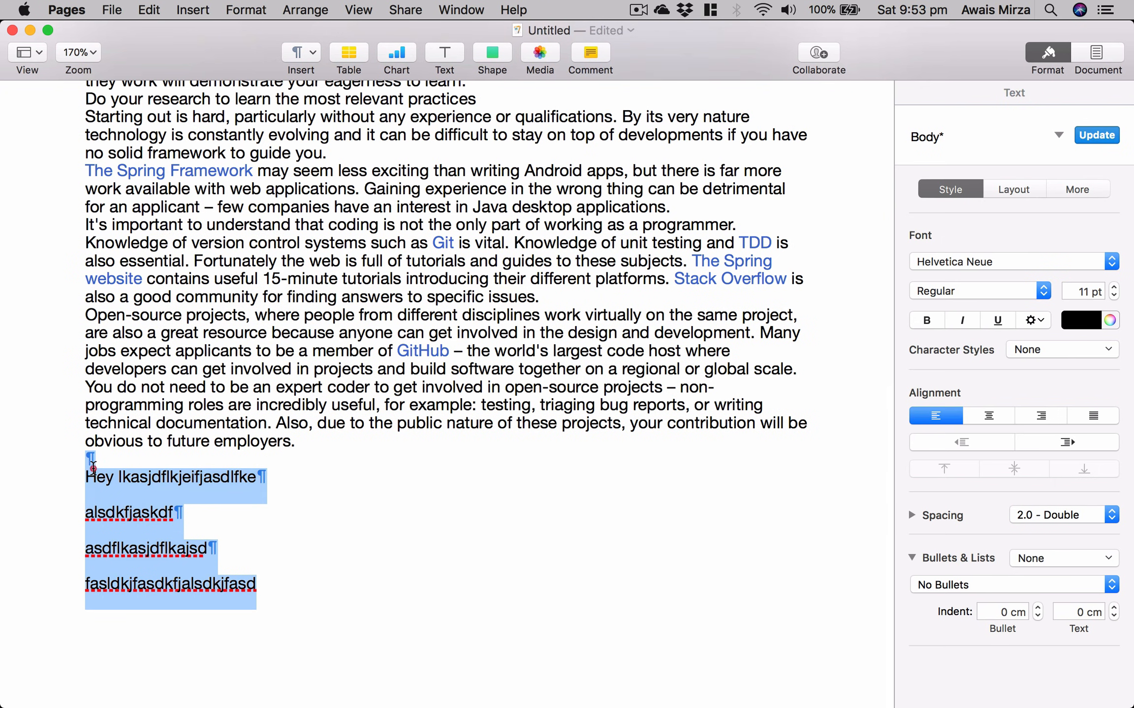
key("shift+Down")
key("BackSpace")
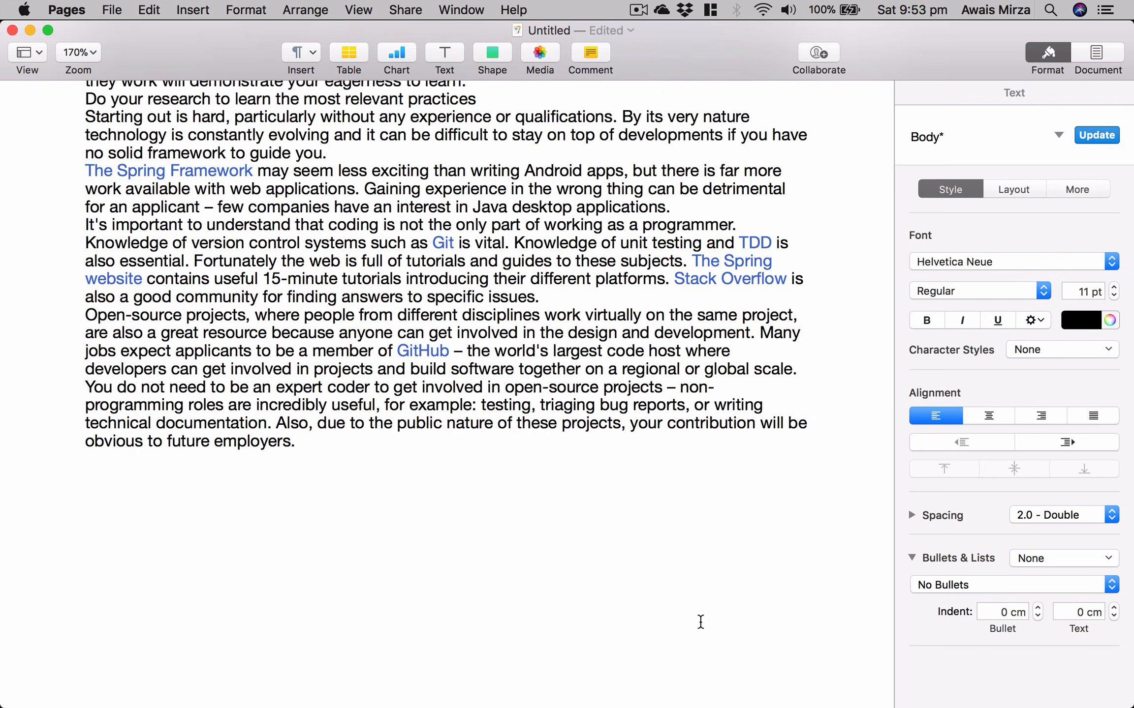
left_click(1064, 517)
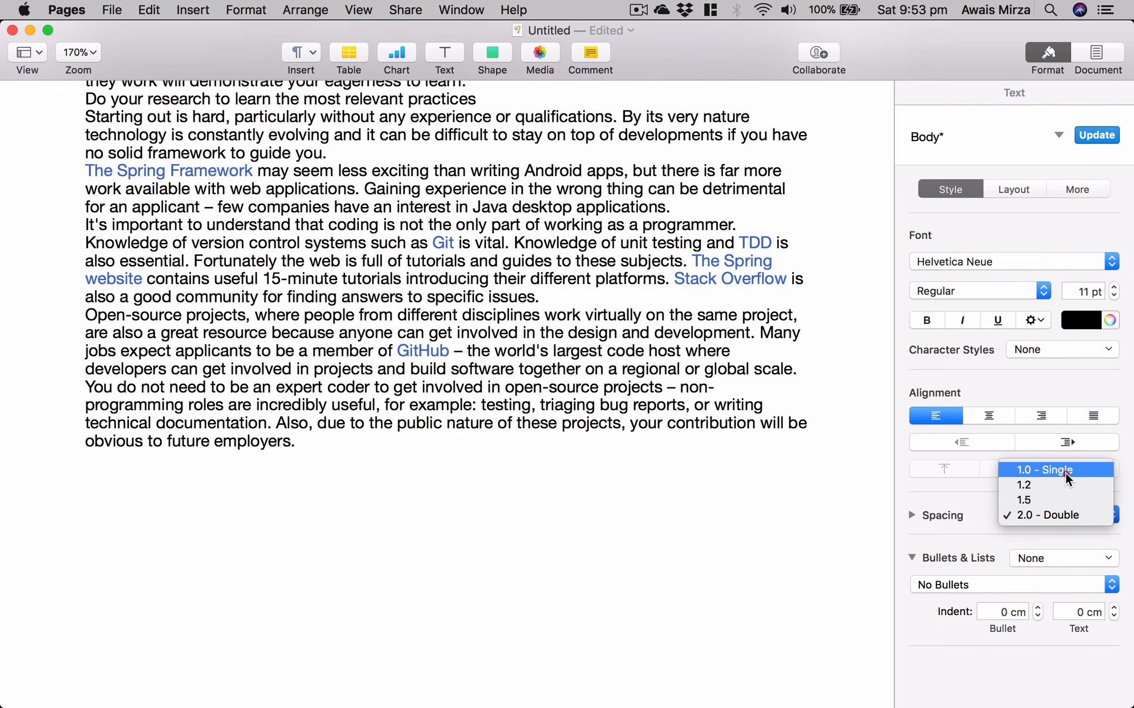
left_click(1064, 470)
Insert four blank lines between the double-spaced opening paragraph and the two underlined link lines
scroll(605, 504, "up", 15)
scroll(605, 504, "down", 1)
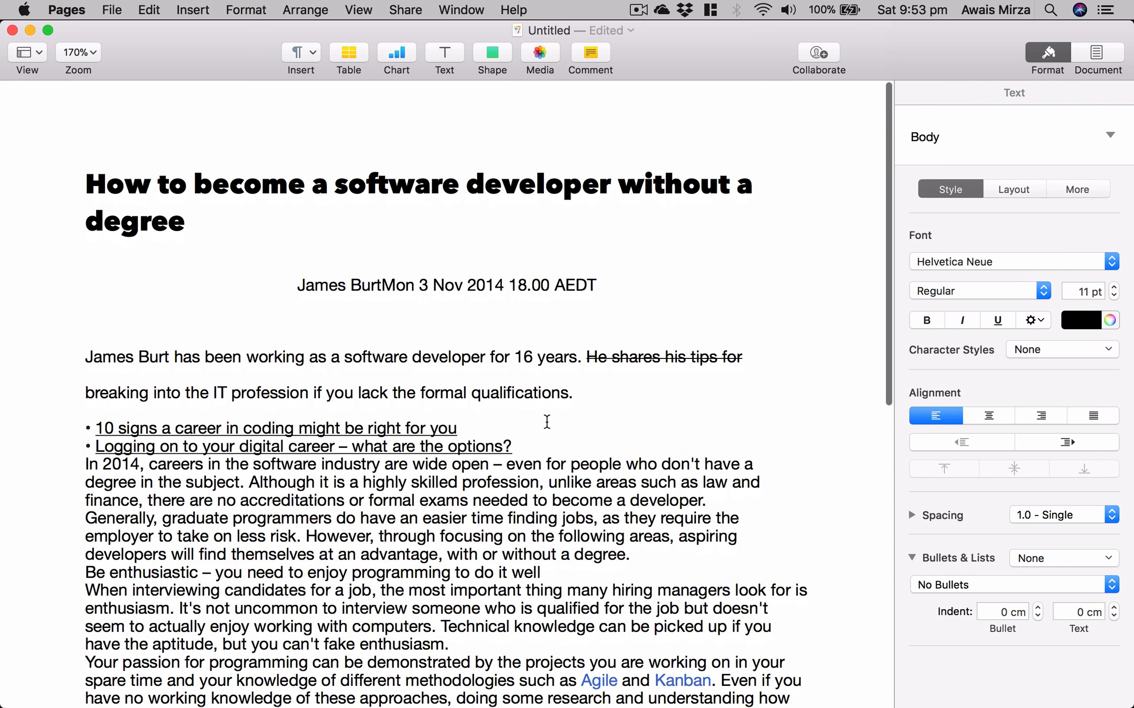
left_click(570, 396)
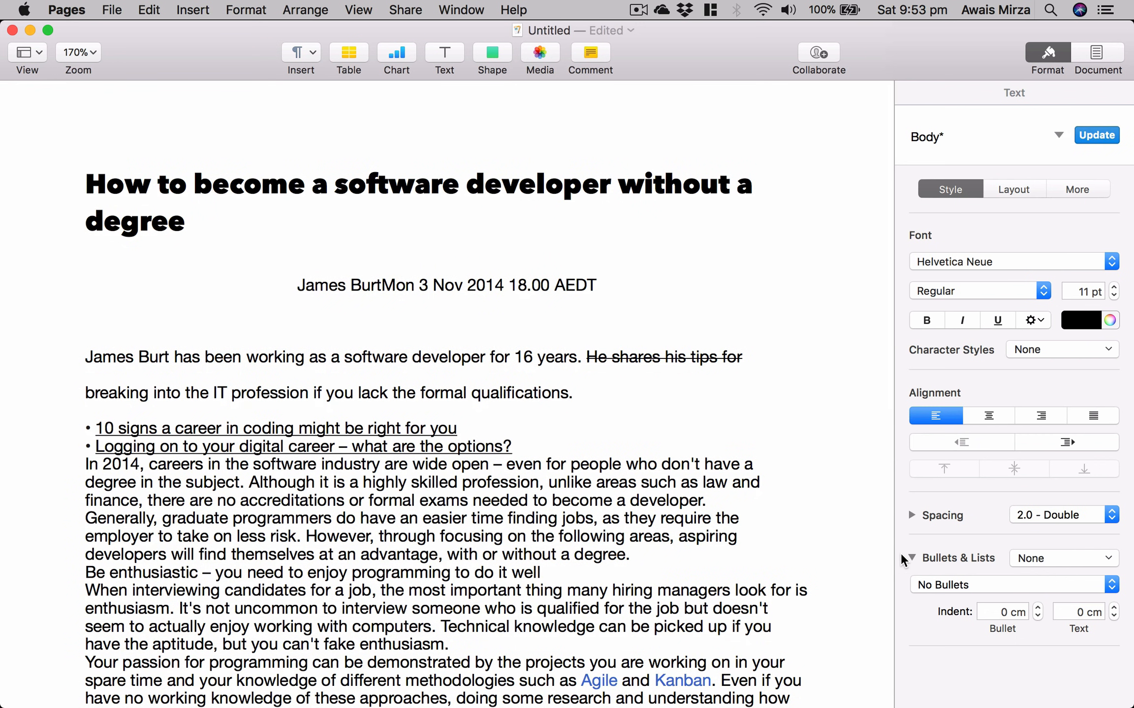
left_click(914, 558)
left_click(915, 559)
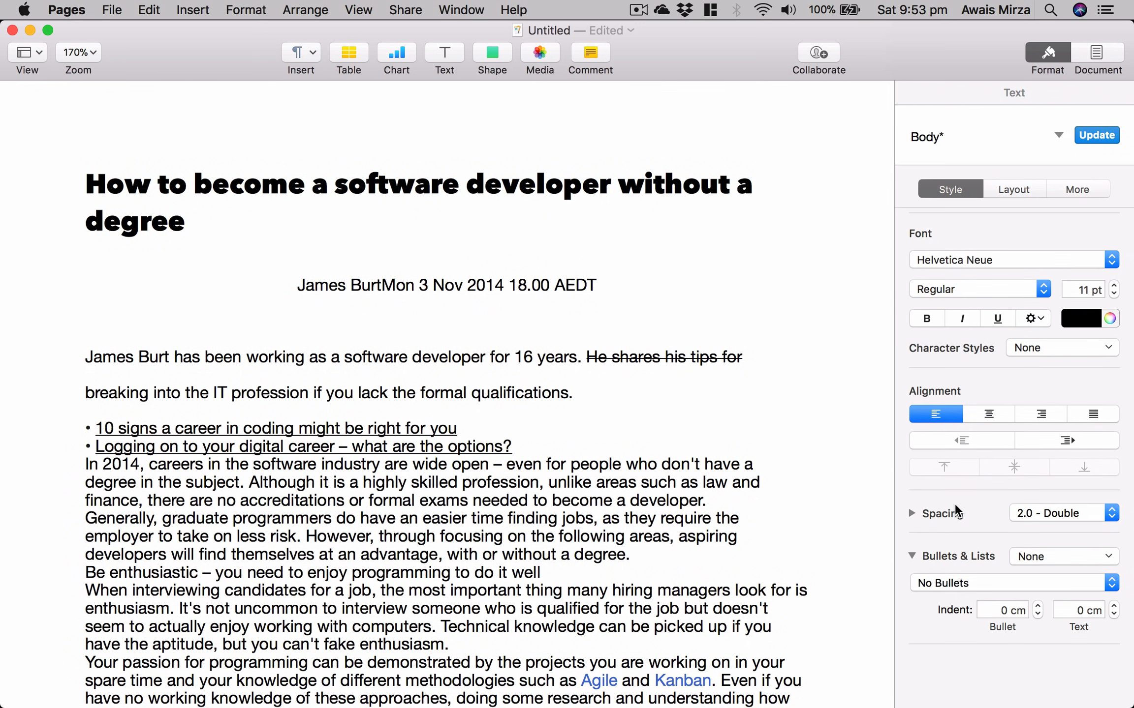
left_click(638, 398)
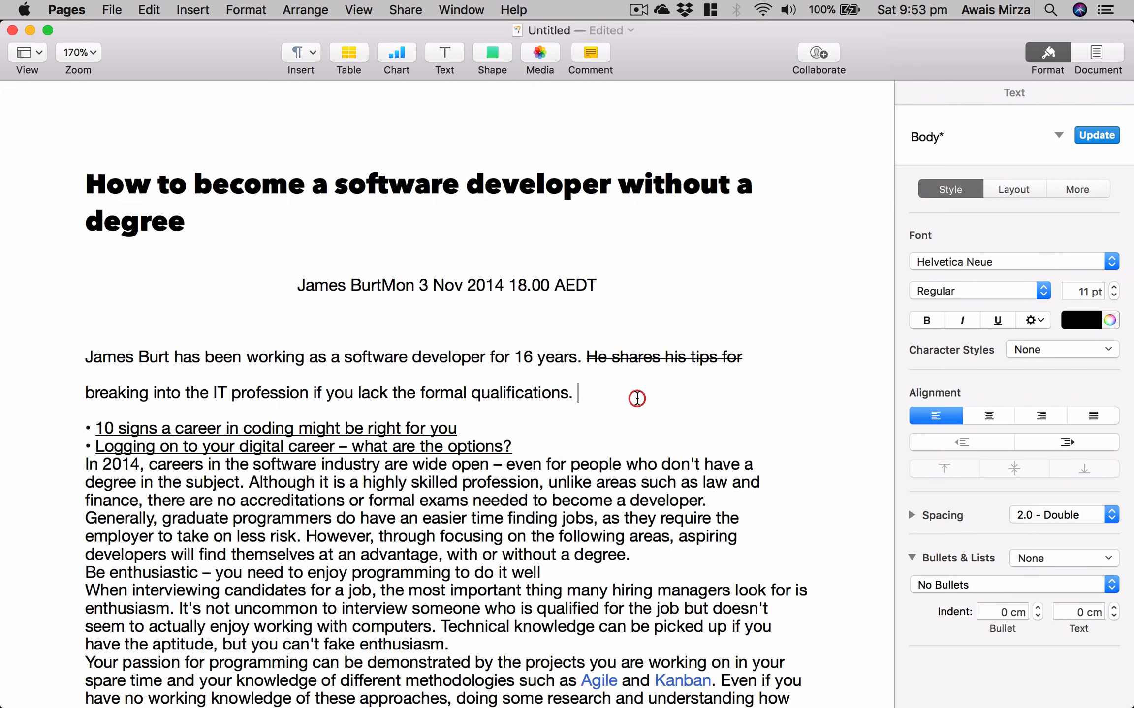
key("Return")
key("Return")
key("Return")
key("Return")
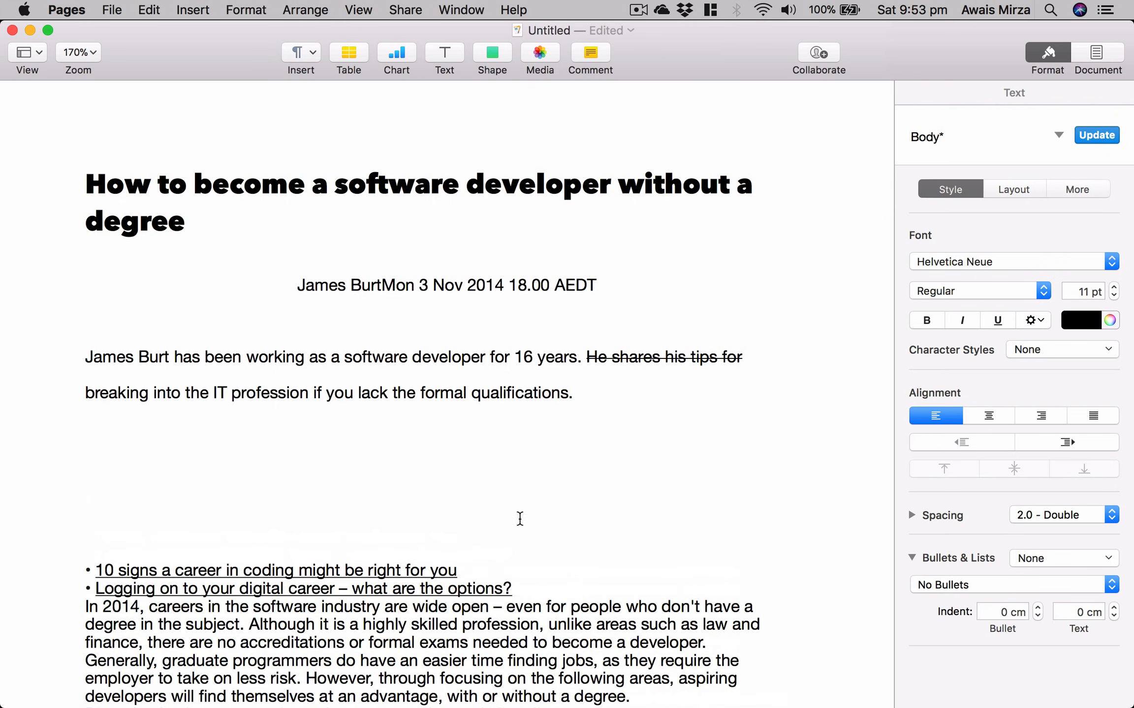
Apply the Bullet list style to the two underlined link lines below the opening paragraph
left_click(524, 588)
left_click_drag(524, 588, 142, 564)
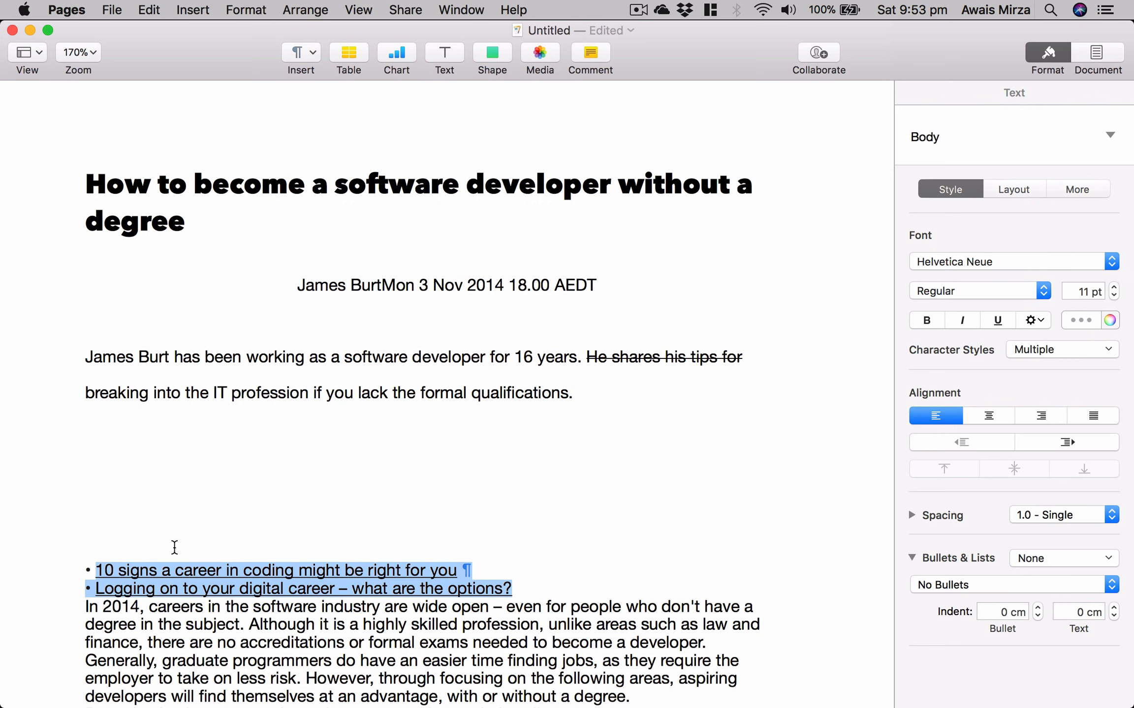
left_click(1064, 558)
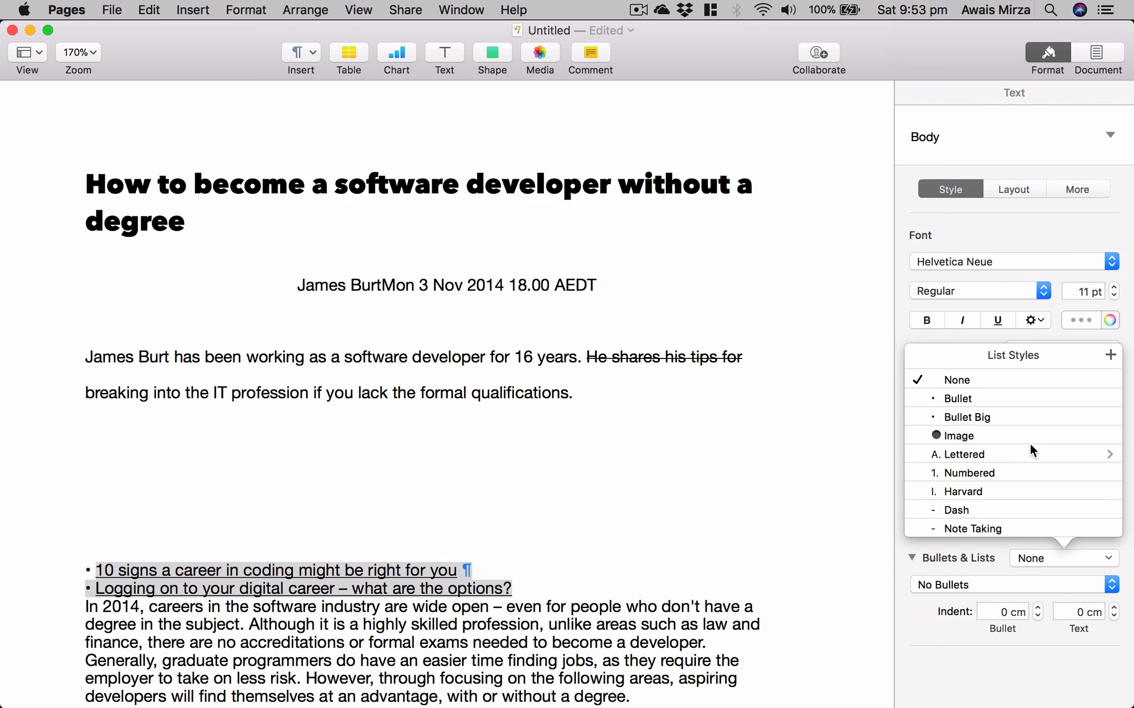
scroll(1029, 442, "down", 1)
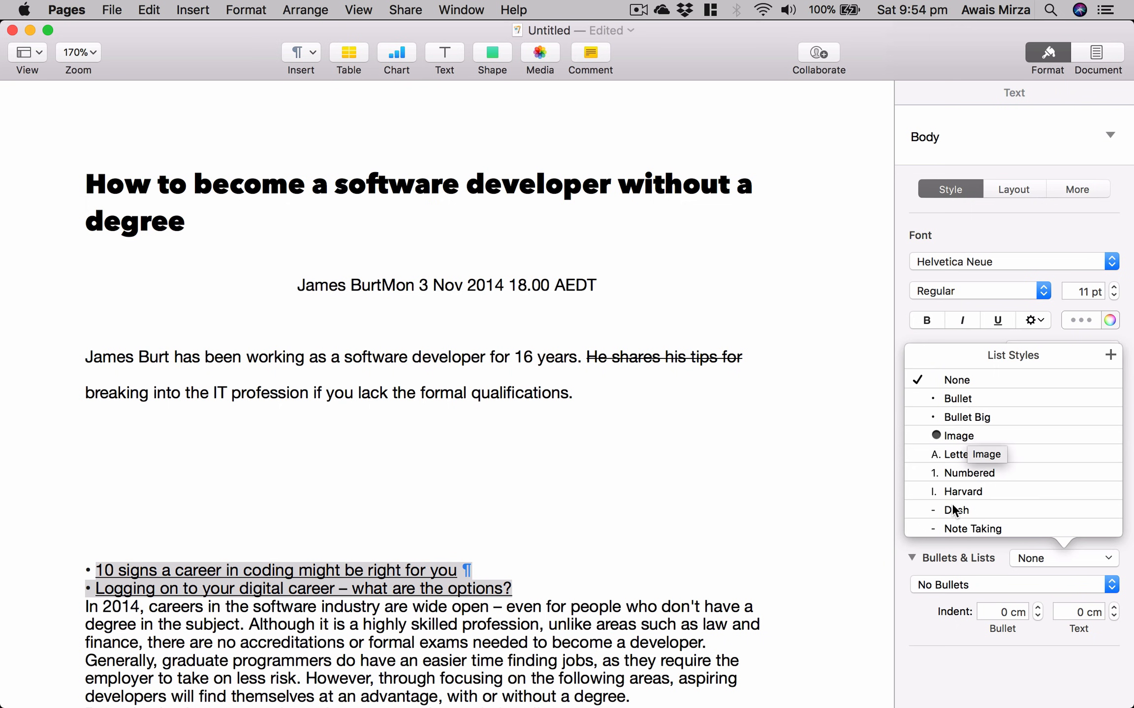
left_click(964, 399)
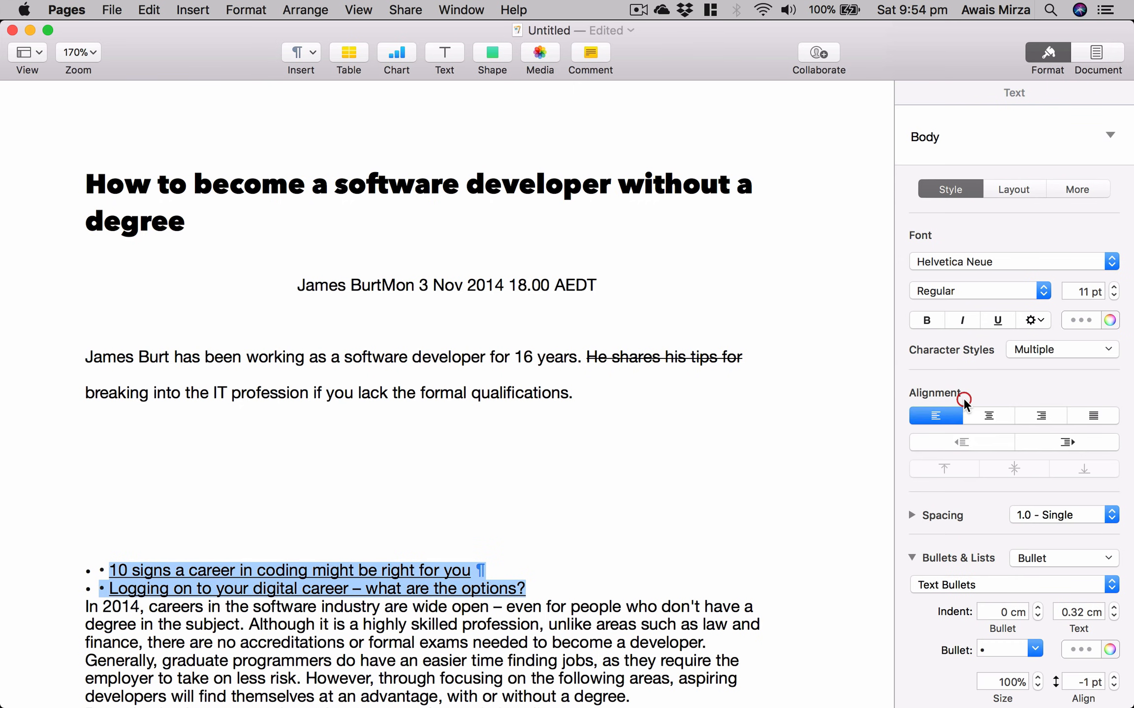
Remove the duplicate bullet characters that stand in the text of the two bulleted link lines
left_click(633, 480)
left_click(103, 588)
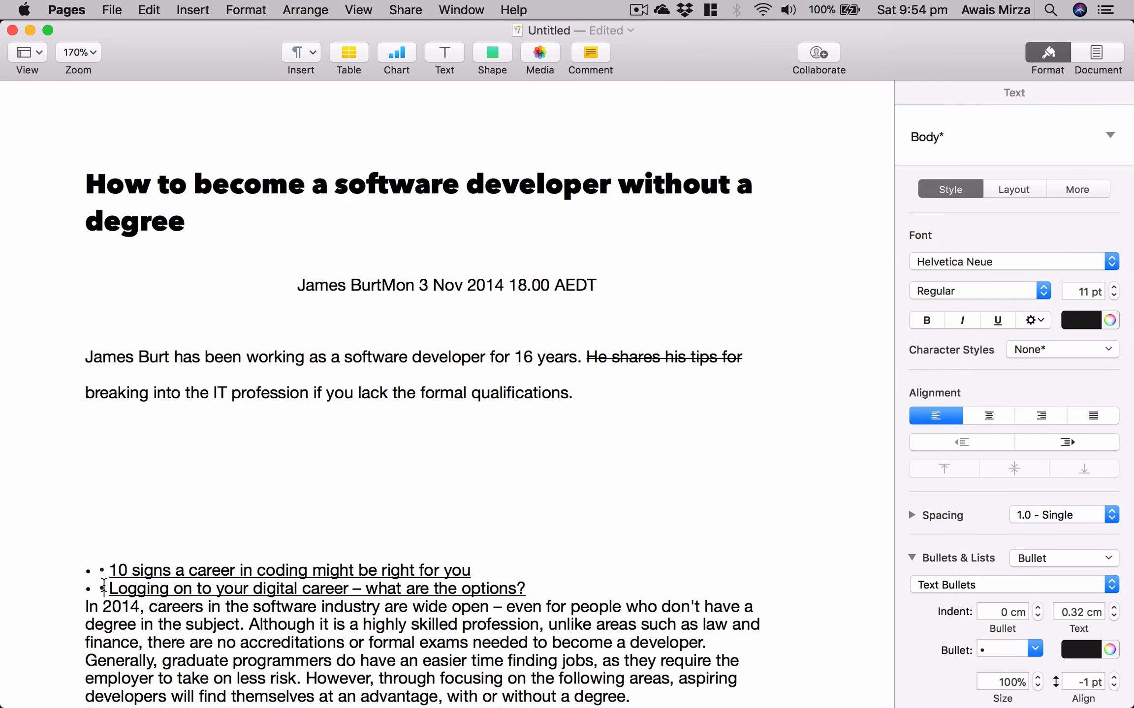
key("BackSpace")
key("Right")
key("Right")
key("Up")
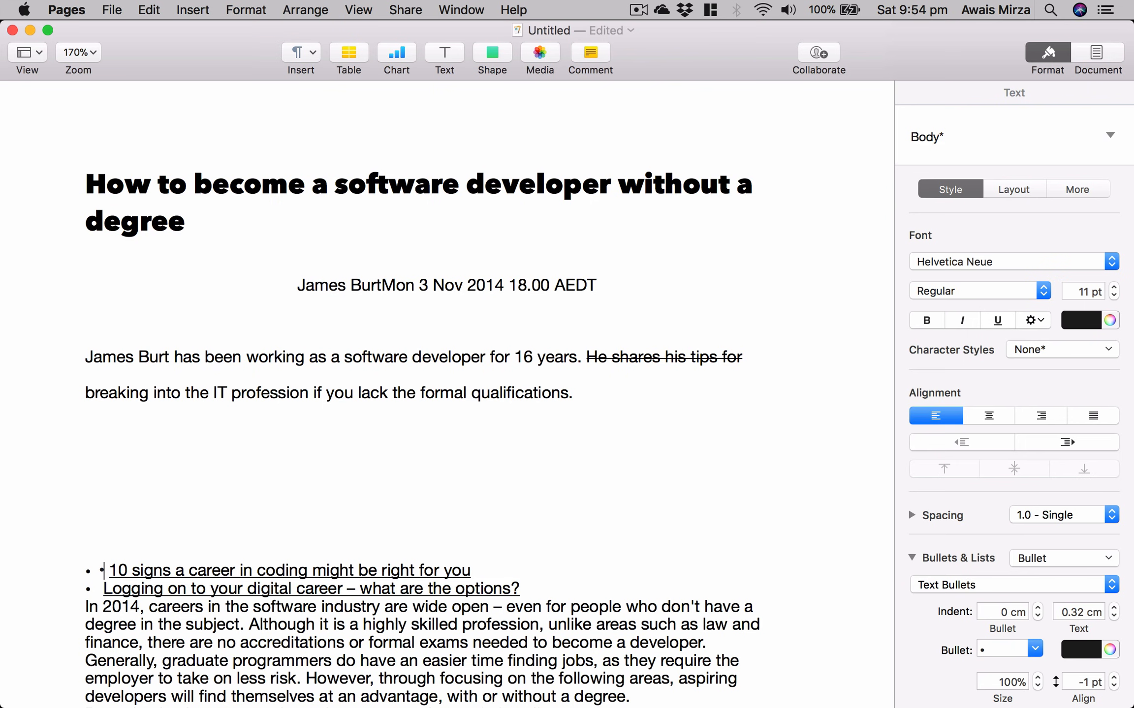
key("Right")
key("BackSpace")
key("BackSpace")
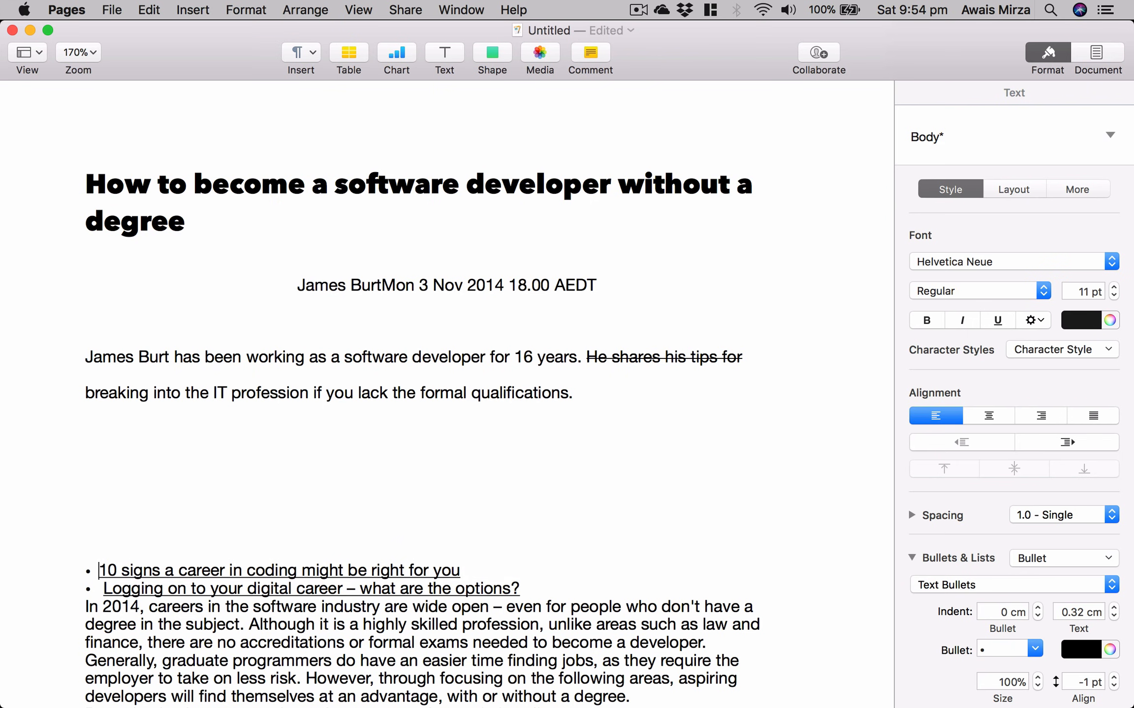
left_click(100, 590)
left_click(577, 525)
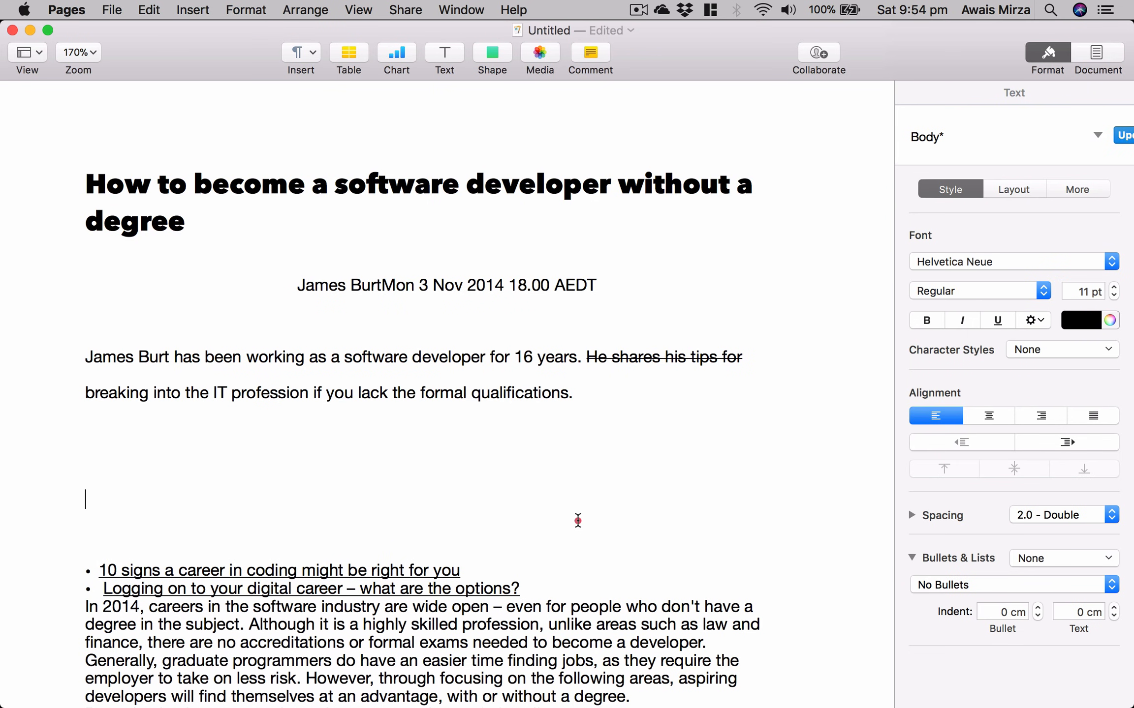
Set the line spacing from the opening paragraph through the two bulleted link lines to 1.0 - Single
left_click_drag(525, 585, 28, 365)
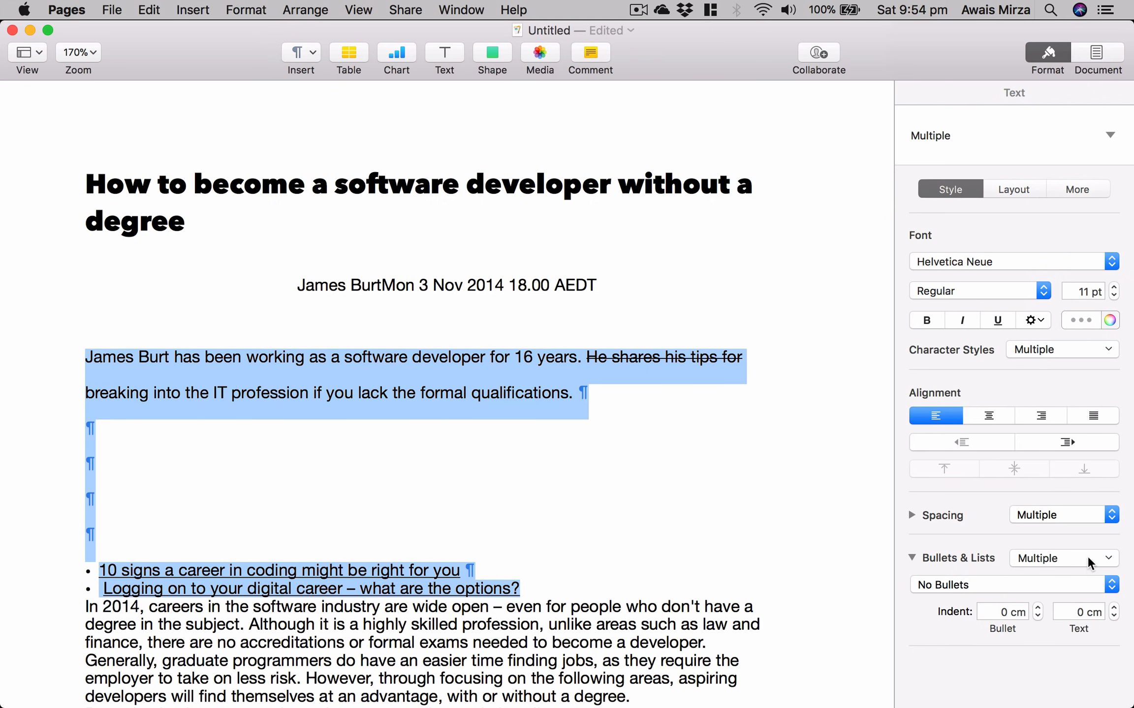
left_click(1094, 516)
left_click(1077, 539)
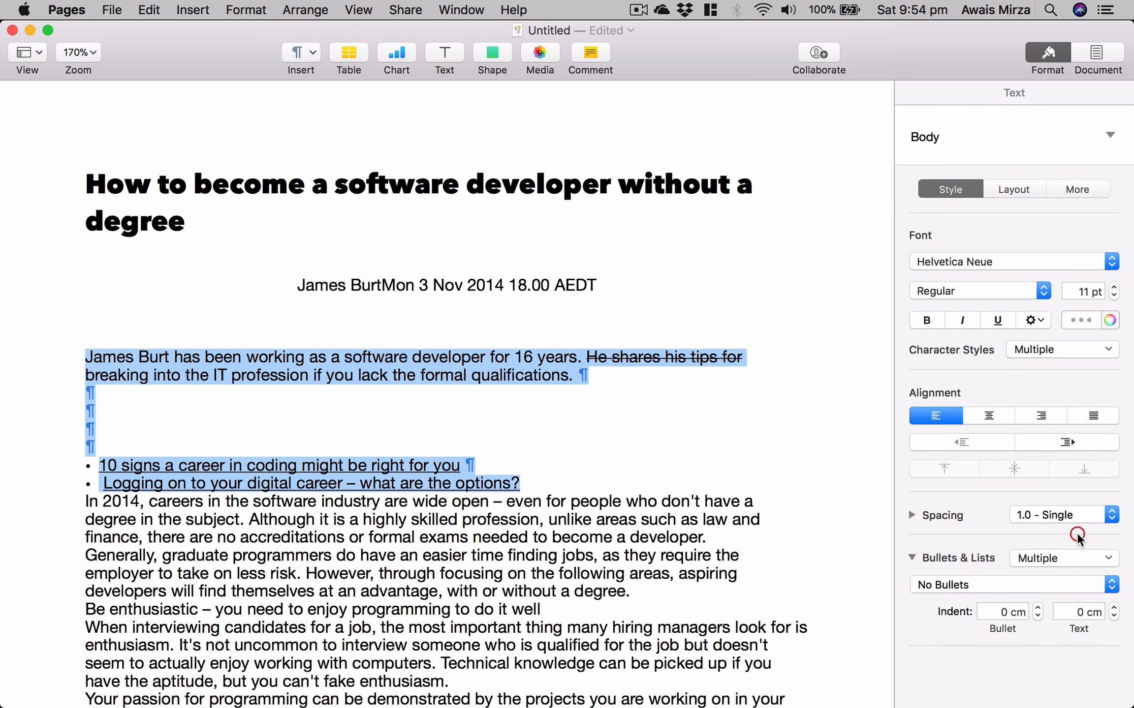
left_click(685, 423)
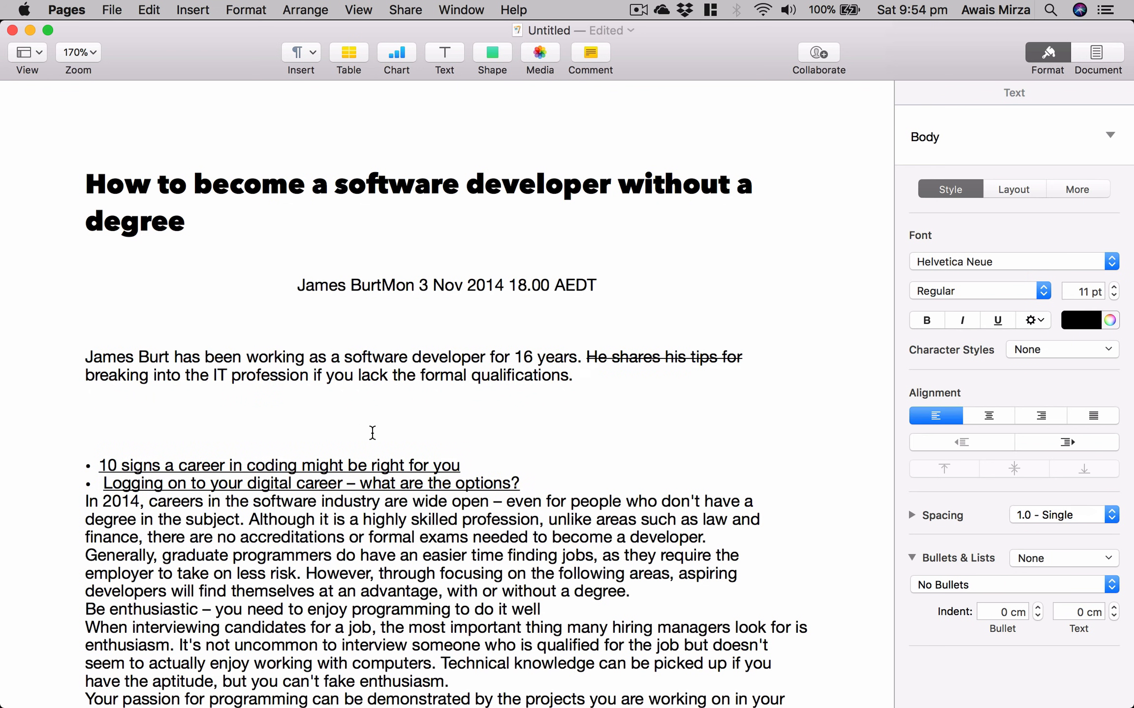
End the bulleted list after its second item and insert blank lines before the "In 2014" paragraph
left_click(533, 479)
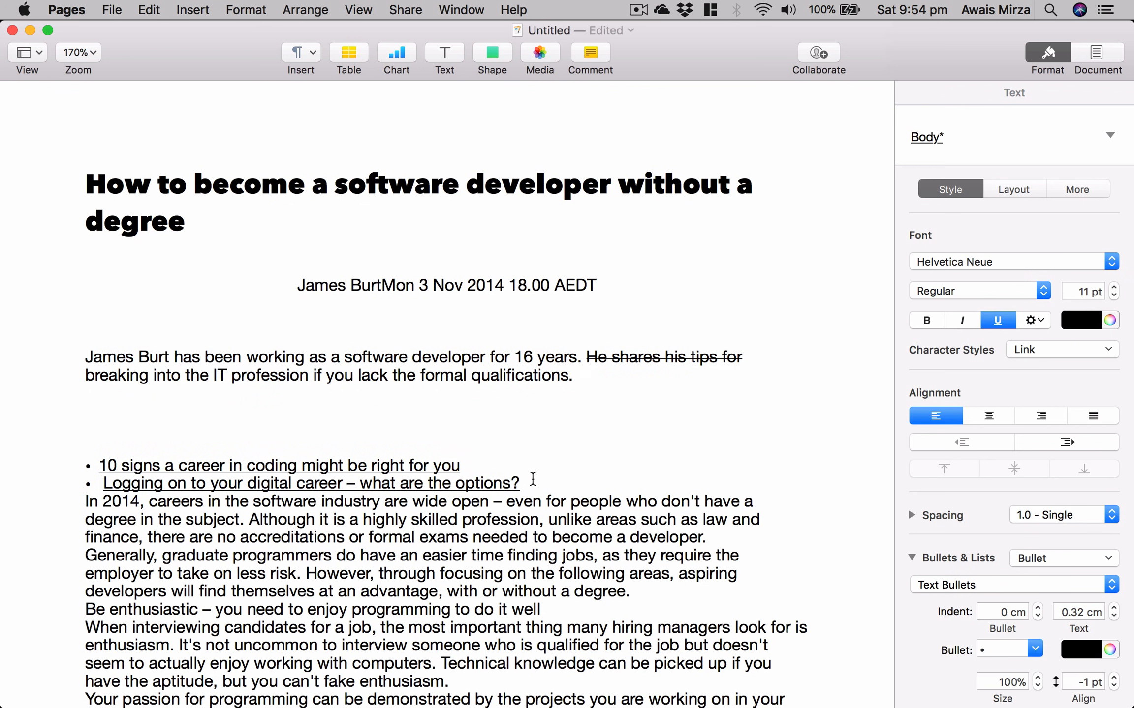
key("Return")
key("Return")
key("Return")
key("Return")
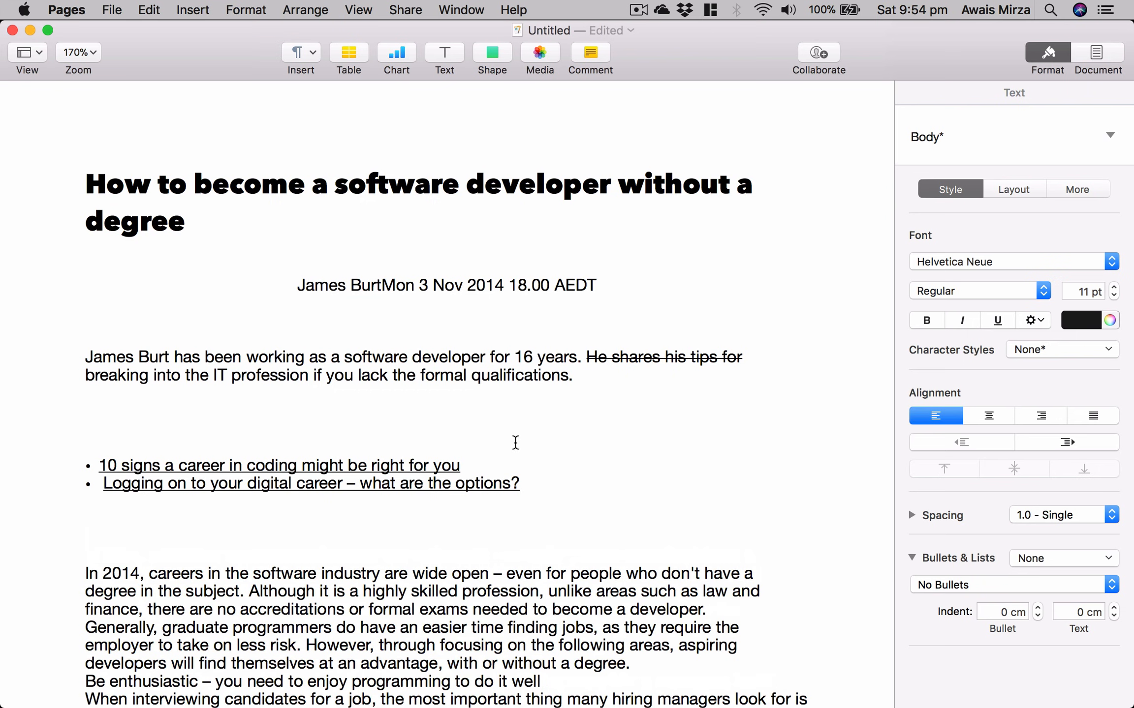
Delete surplus blank lines around the bulleted list, leaving one above it and two below it
left_click(515, 443)
key("BackSpace")
key("BackSpace")
key("BackSpace")
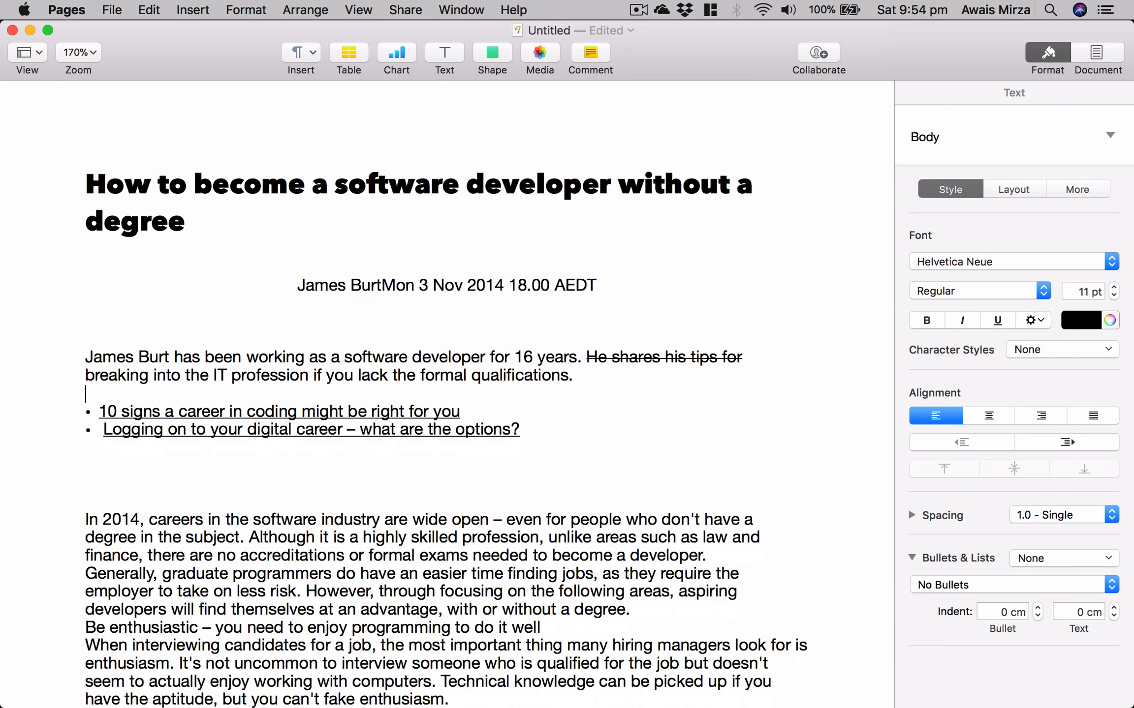
left_click(543, 454)
left_click(523, 499)
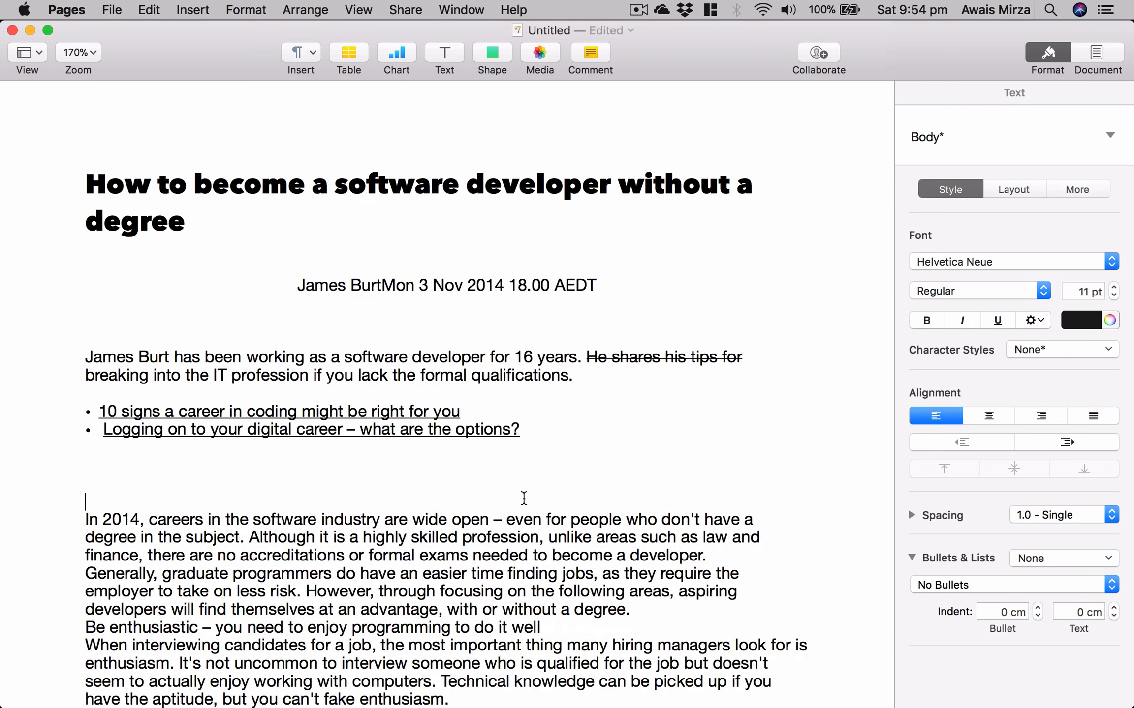
key("BackSpace")
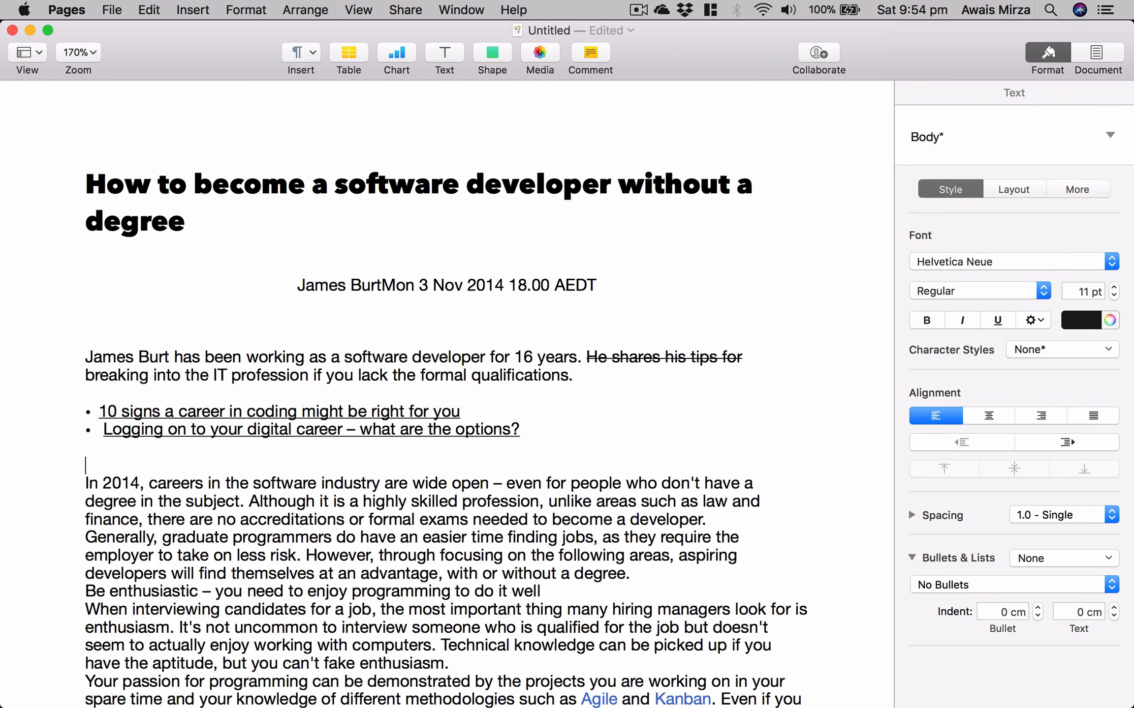
Insert four more blank lines below the bulleted list and start a list there in the Note Taking style
left_click(594, 449)
key("Return")
key("Return")
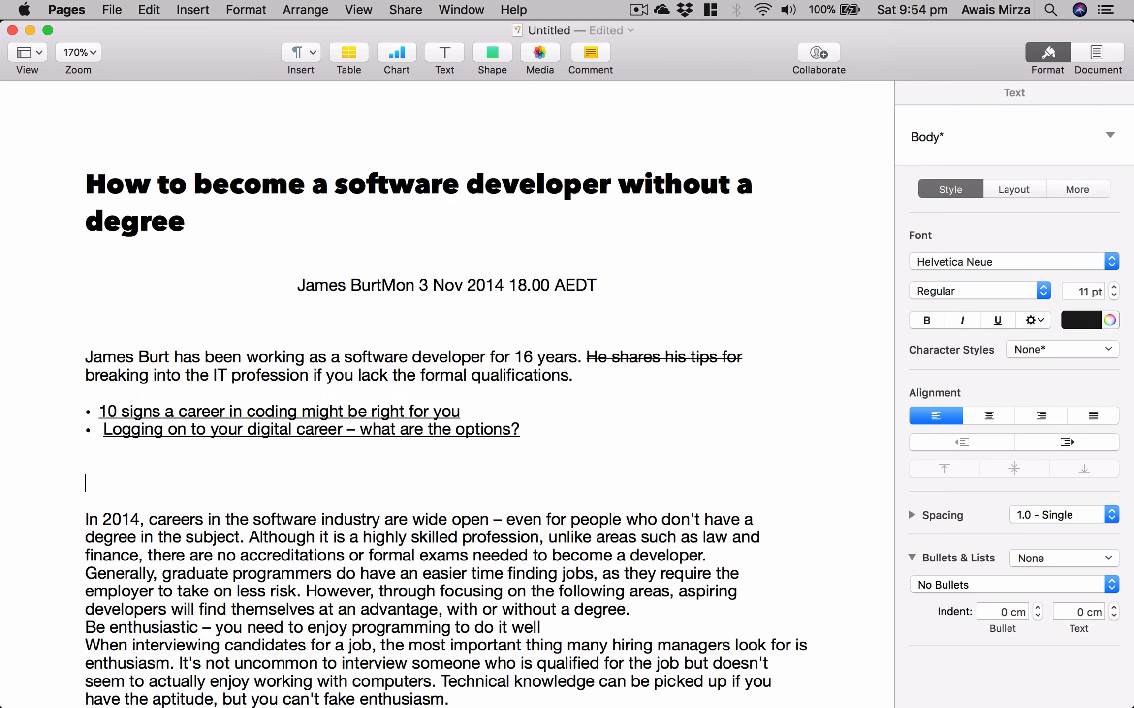
key("Return")
key("Return")
left_click(1058, 559)
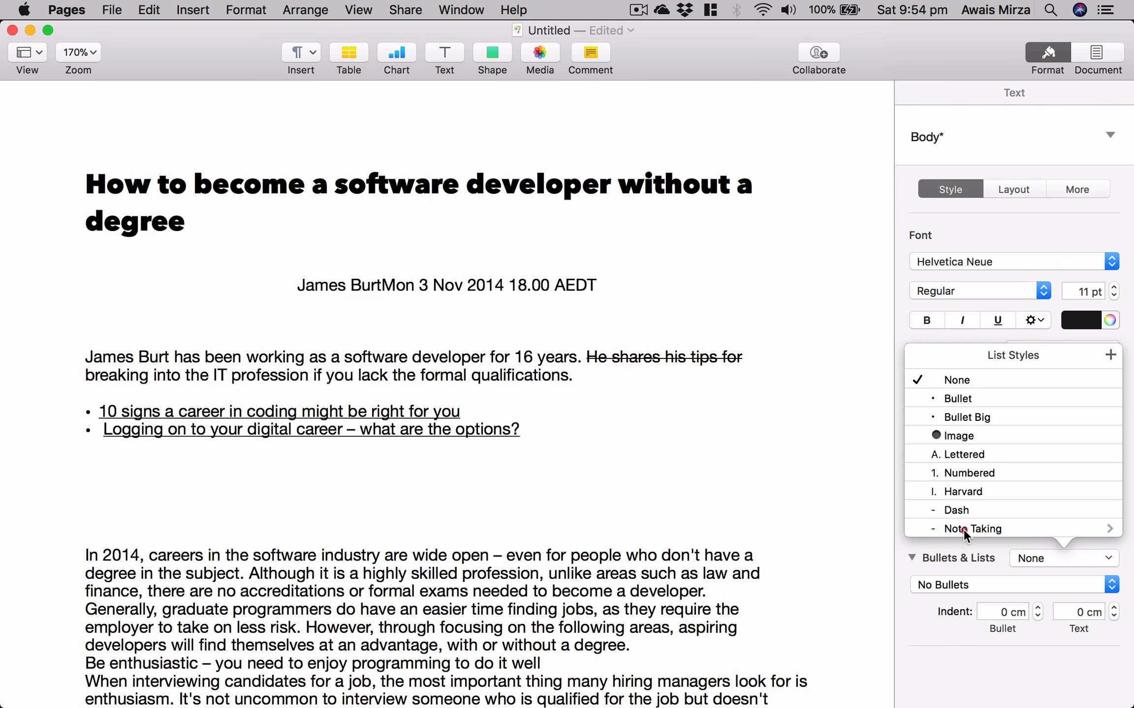
left_click(963, 529)
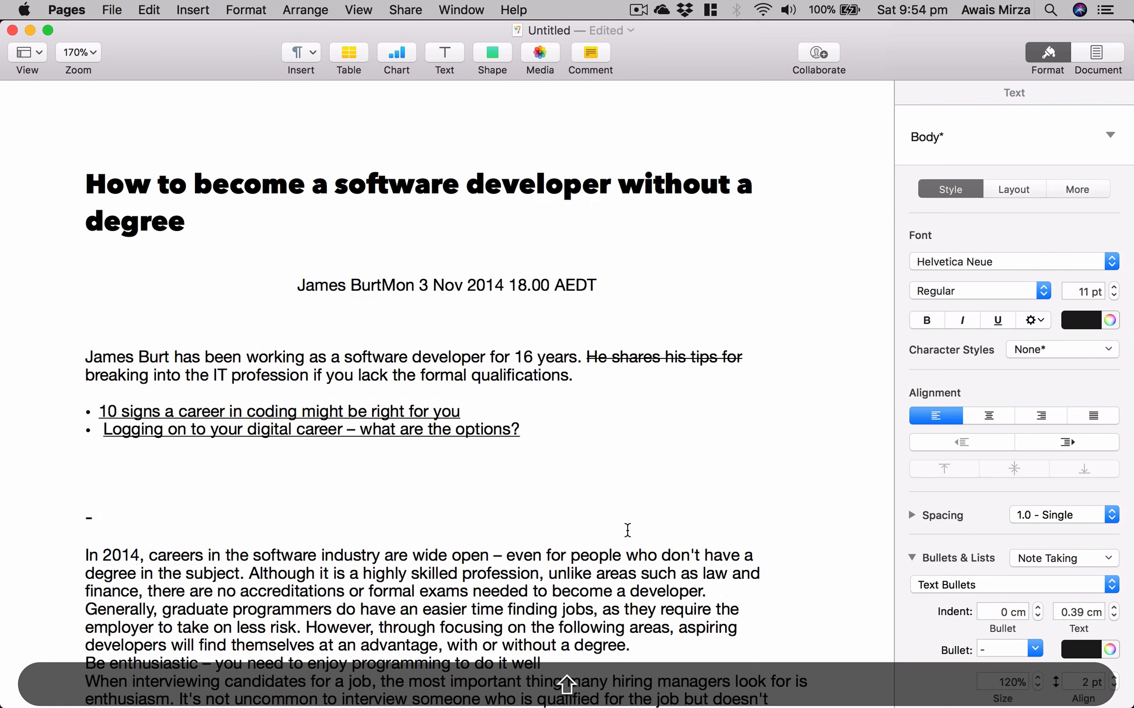
Enter the dashed list items "Note 1", "note 2", "note 3" and "note 4" below the bulleted links
type("Note 1")
key("Return")
type("not")
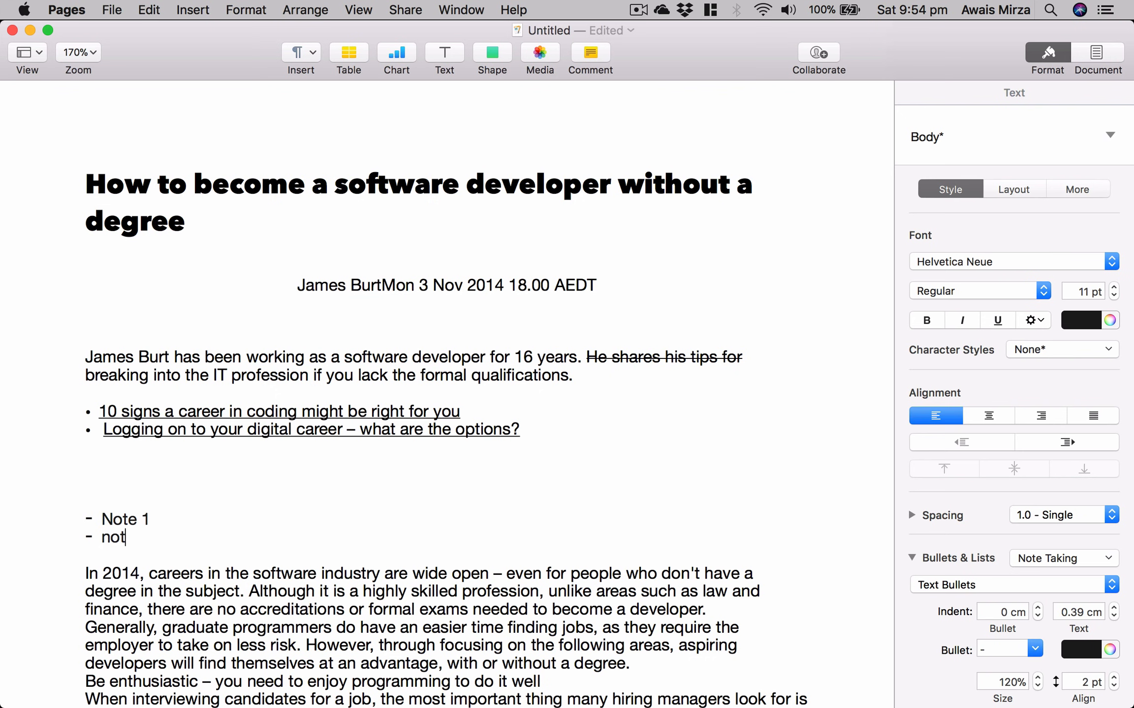
type("e 2")
key("Return")
type("note ")
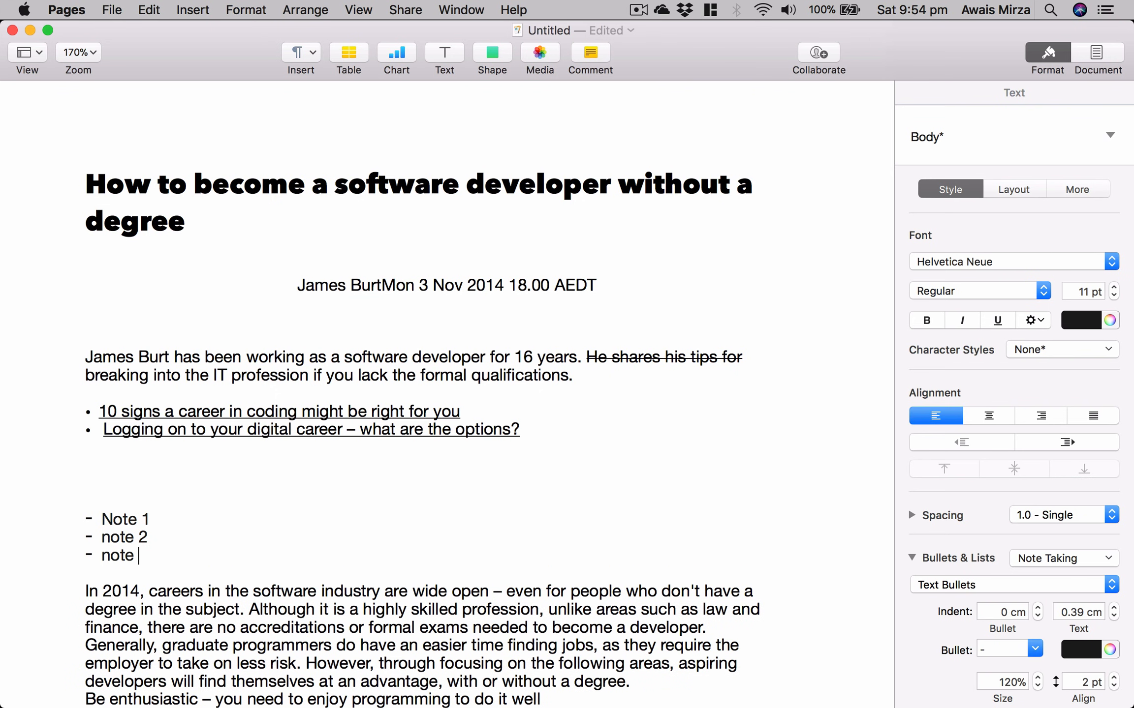
type("3")
key("Return")
type("note 4")
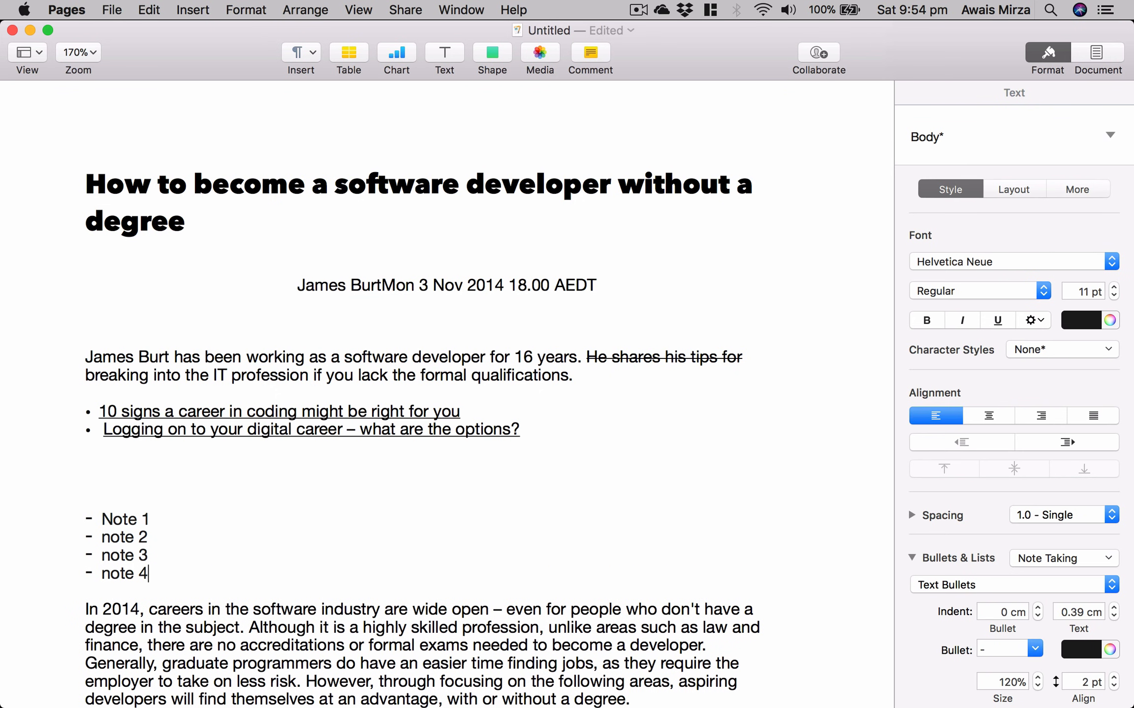
key("Return")
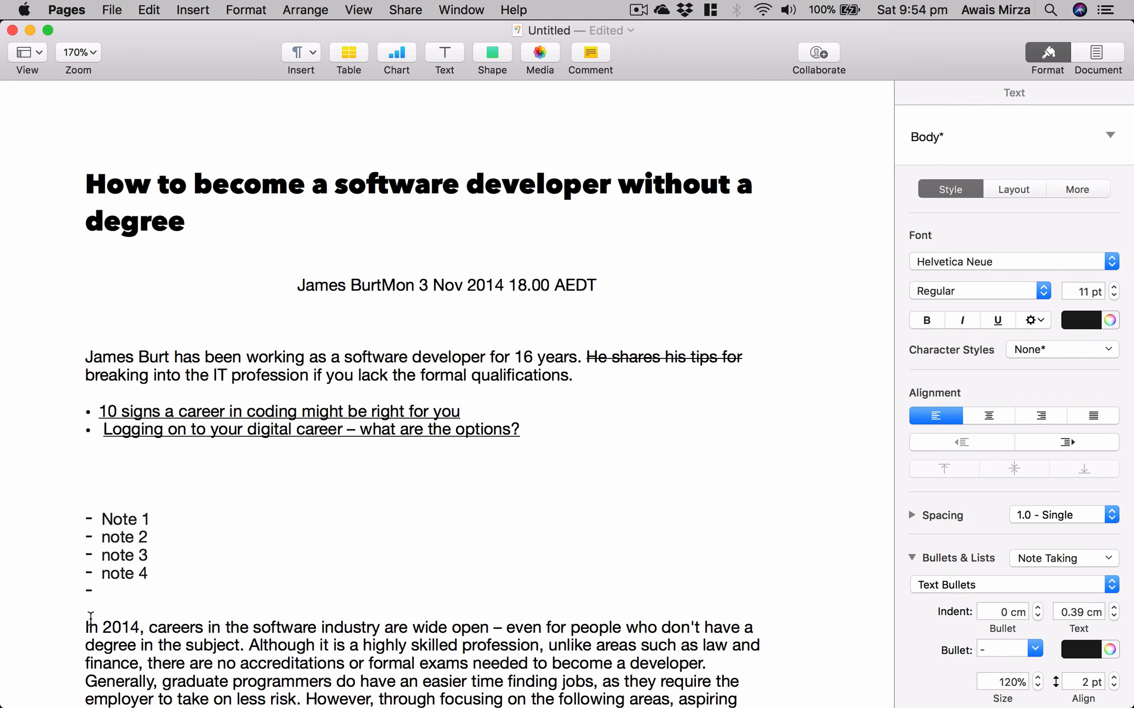
Delete the dashed note list and the surplus blank lines between the bulleted links and the "In 2014" paragraph
left_click_drag(116, 595, 58, 506)
key("BackSpace")
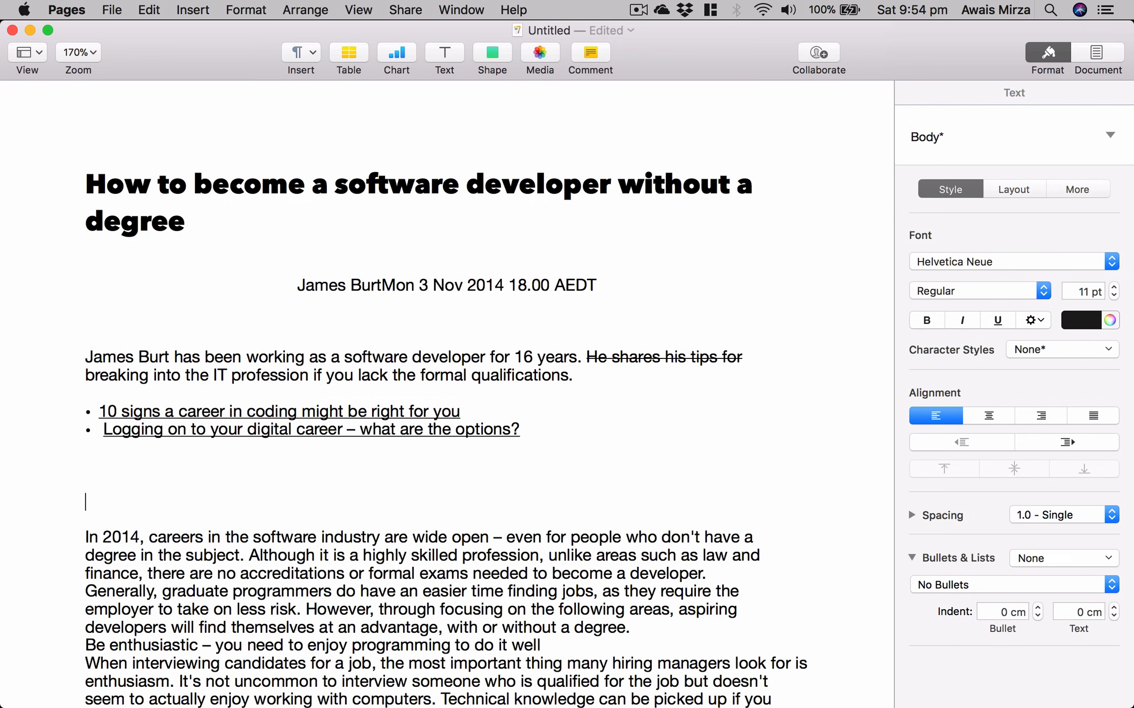
key("BackSpace")
key("BackSpace")
key("BackSpace")
key("BackSpace")
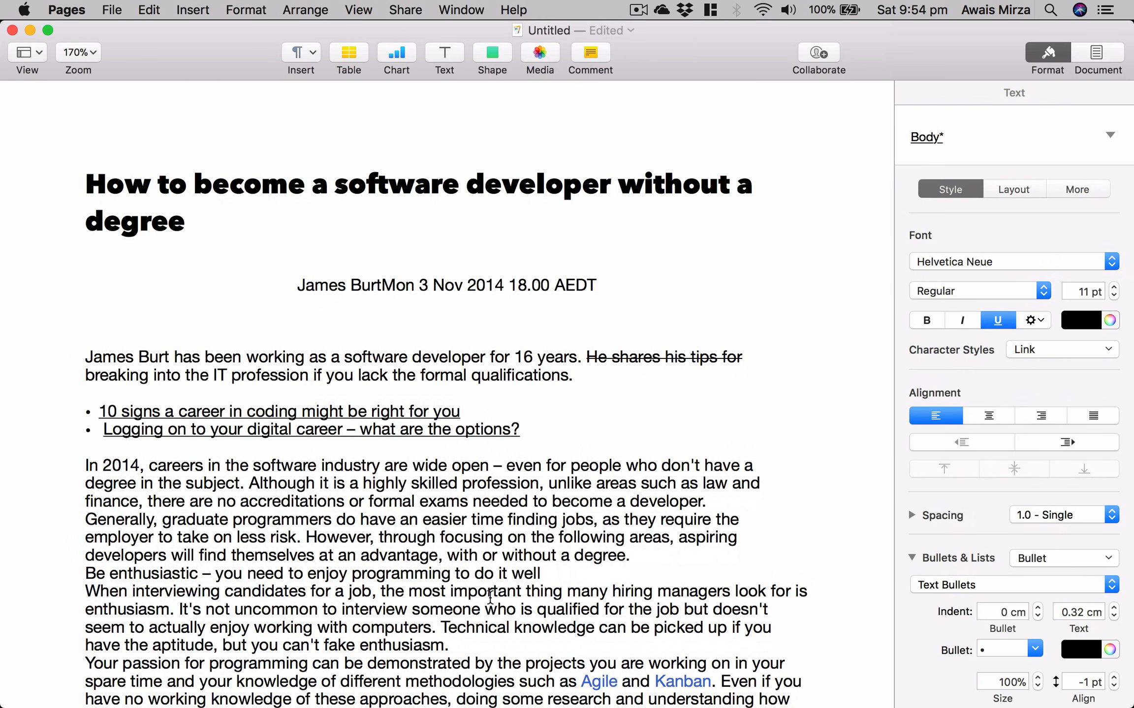
Look through the layout, pagination and hyphenation settings for the text, ending on the column options
scroll(954, 564, "down", 2)
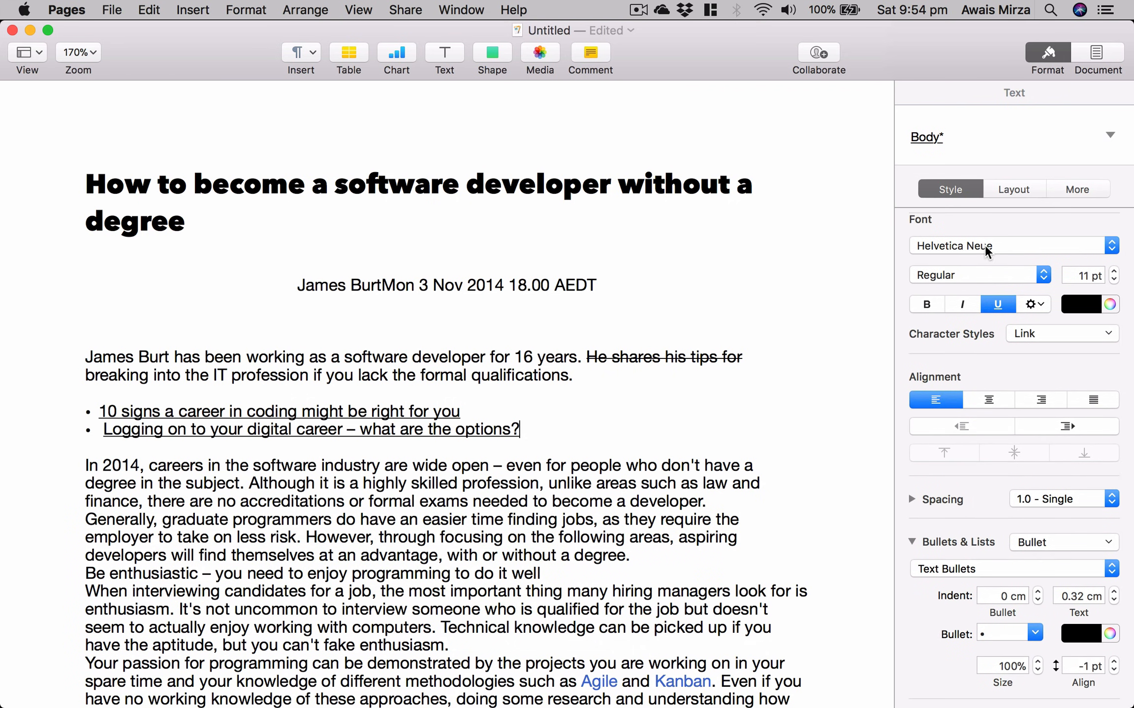
left_click(1012, 190)
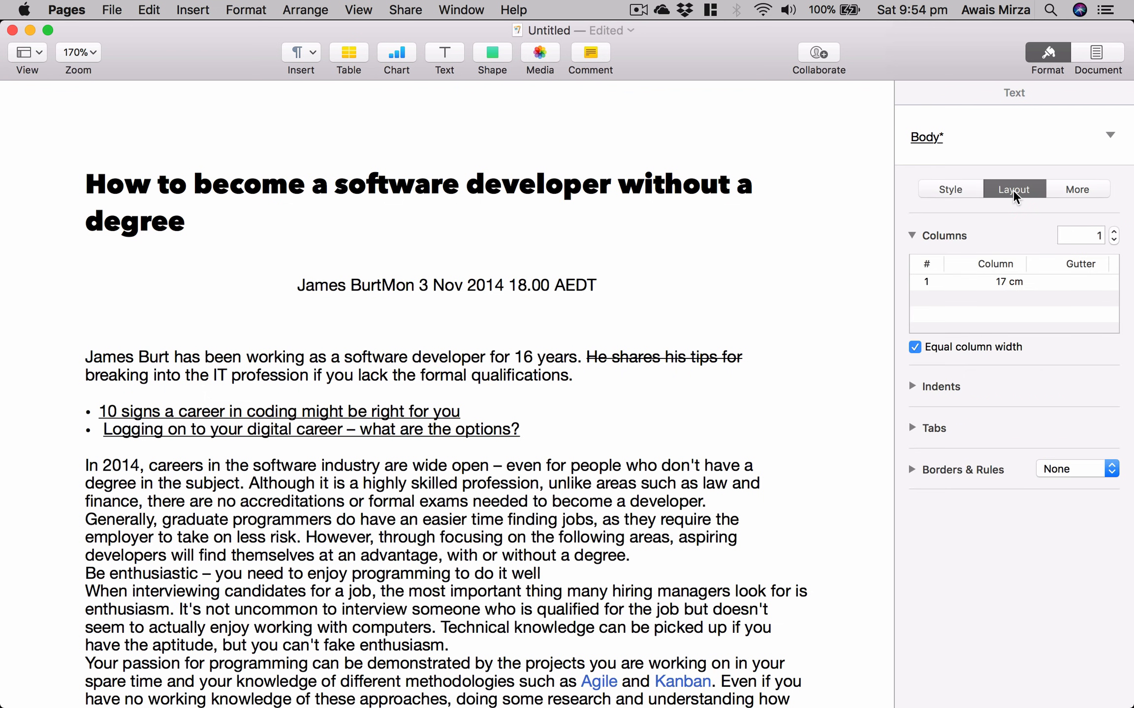
left_click(1050, 192)
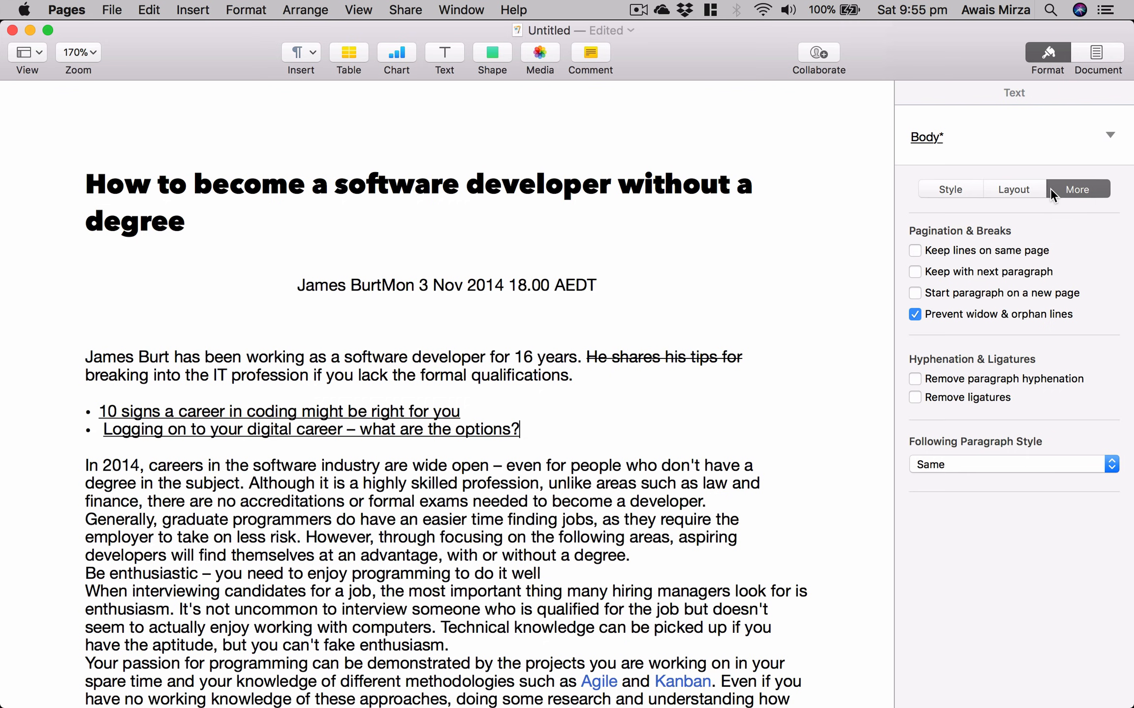
left_click(1015, 192)
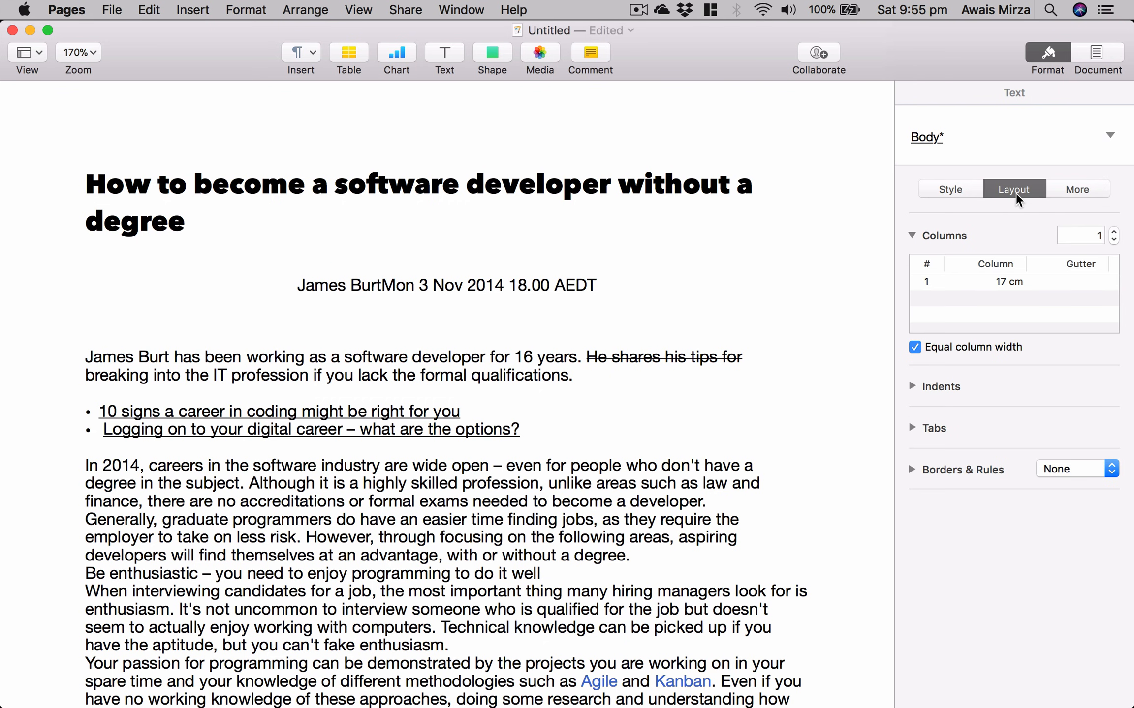
left_click(1011, 285)
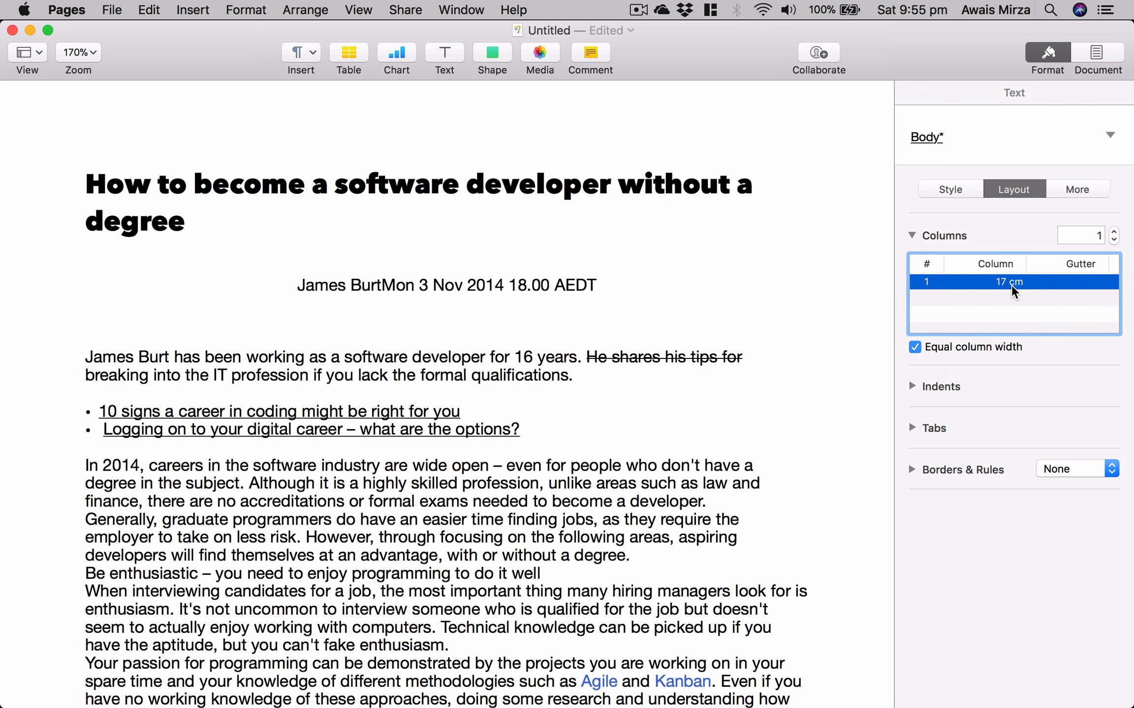
Zoom the document out to 150%
left_click(677, 307)
key("super+minus")
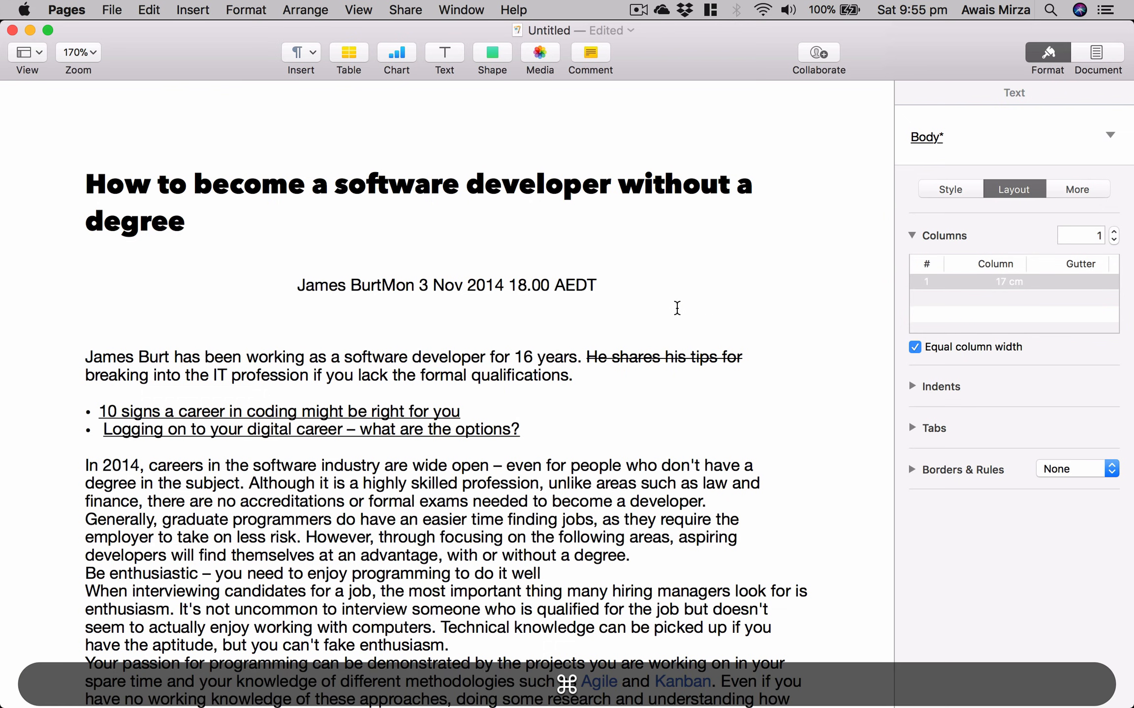
key("super+minus")
key("ctrl+minus")
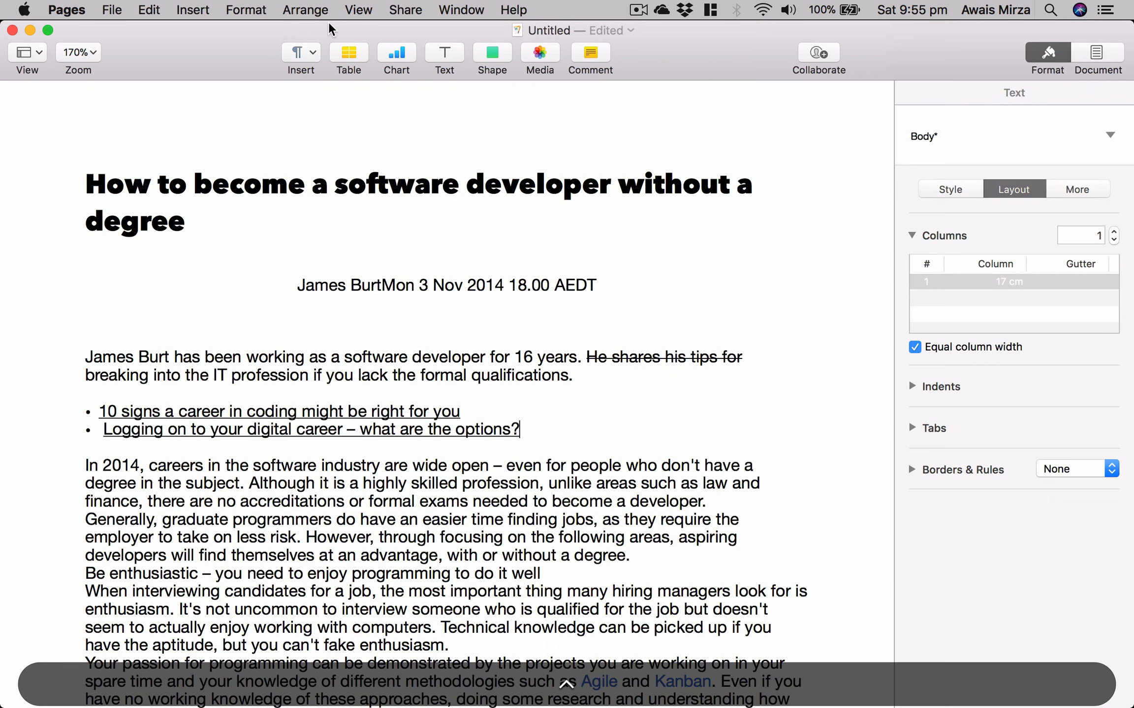
left_click(358, 10)
mouse_move(446, 367)
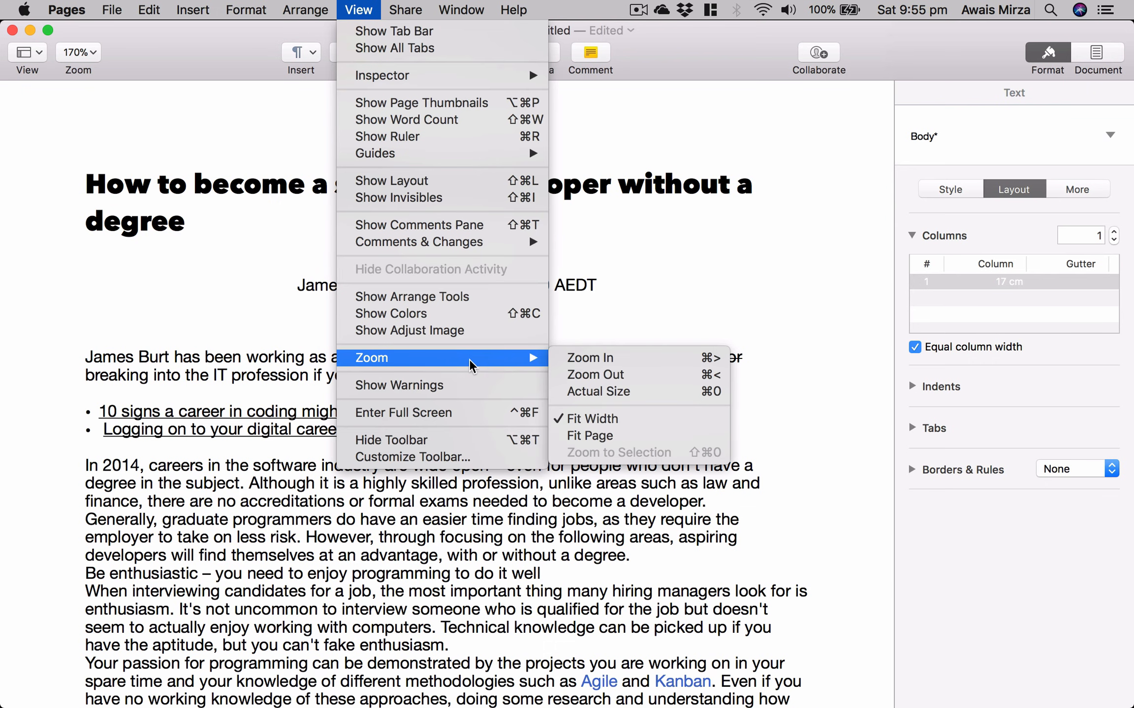
left_click(696, 375)
key("super+comma")
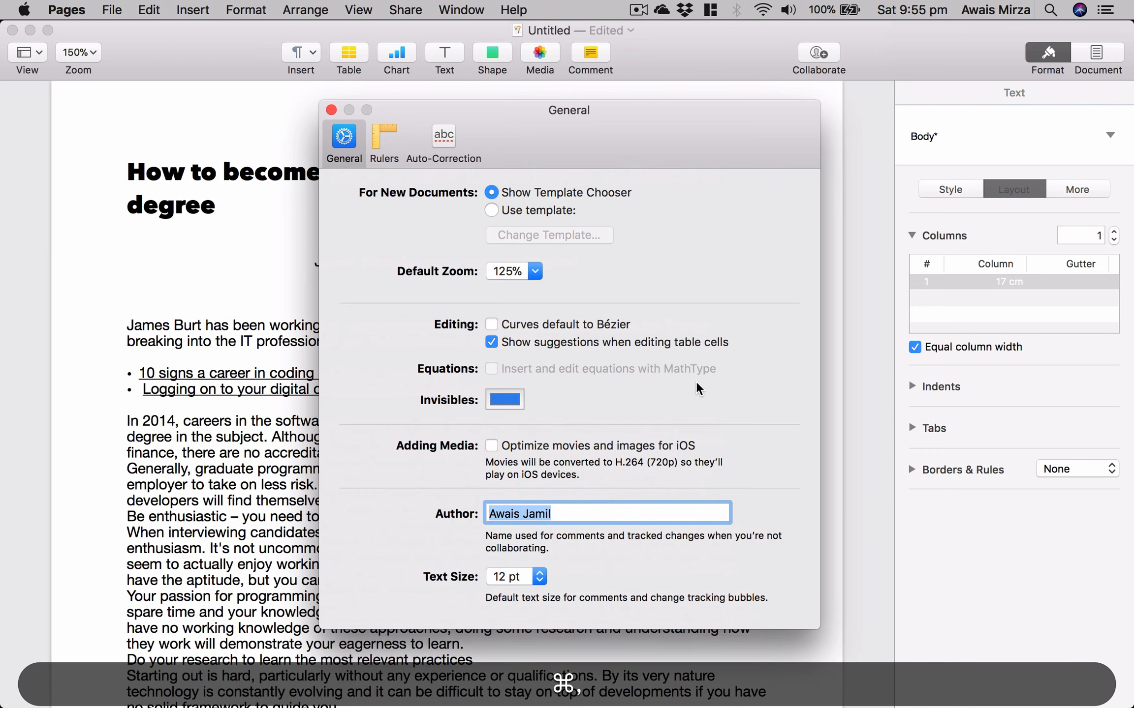
key("super+w")
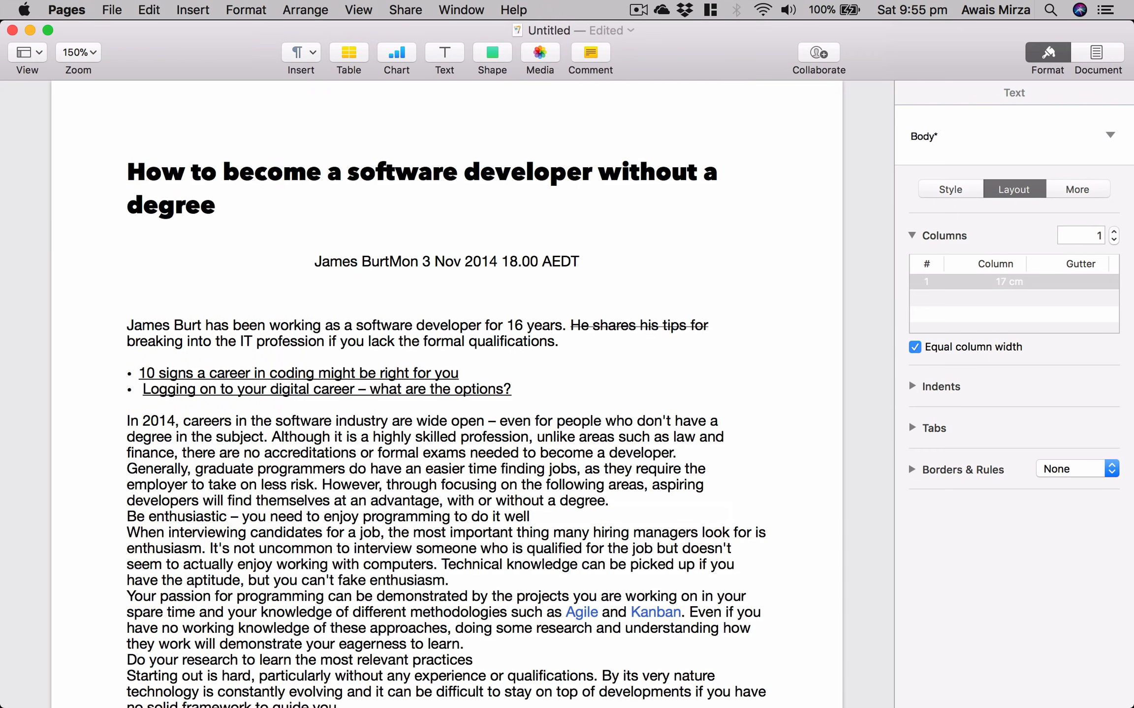
Split the article text into two columns
scroll(511, 369, "down", 3)
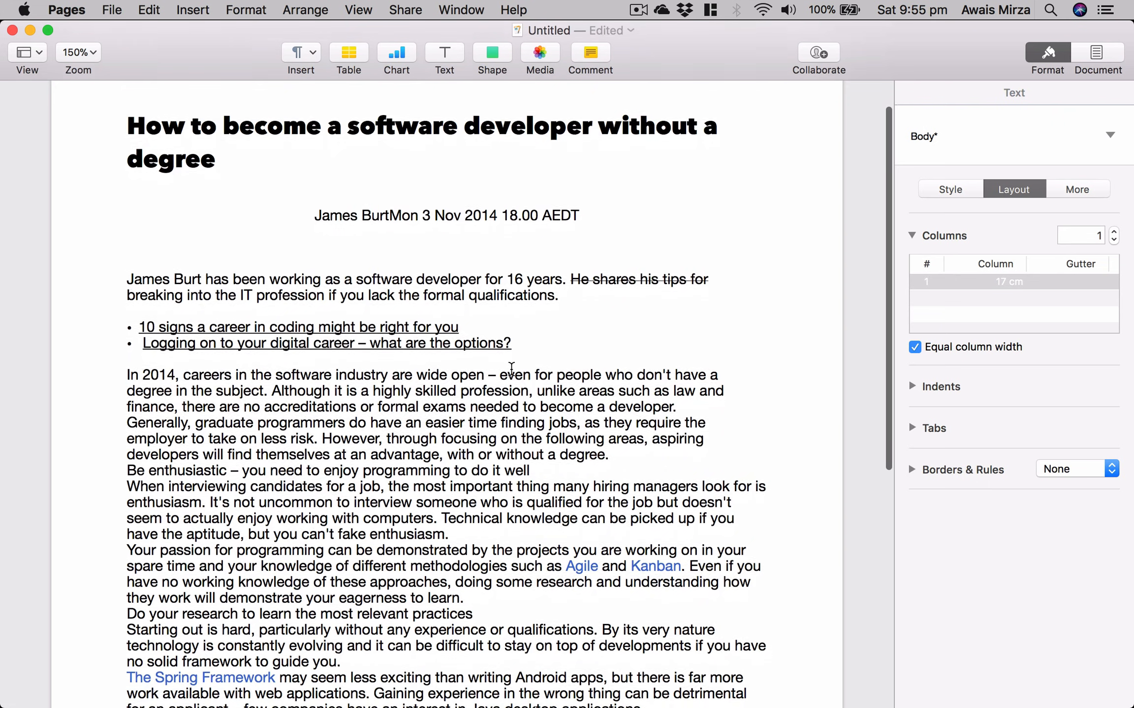
scroll(511, 369, "down", 2)
scroll(512, 369, "up", 5)
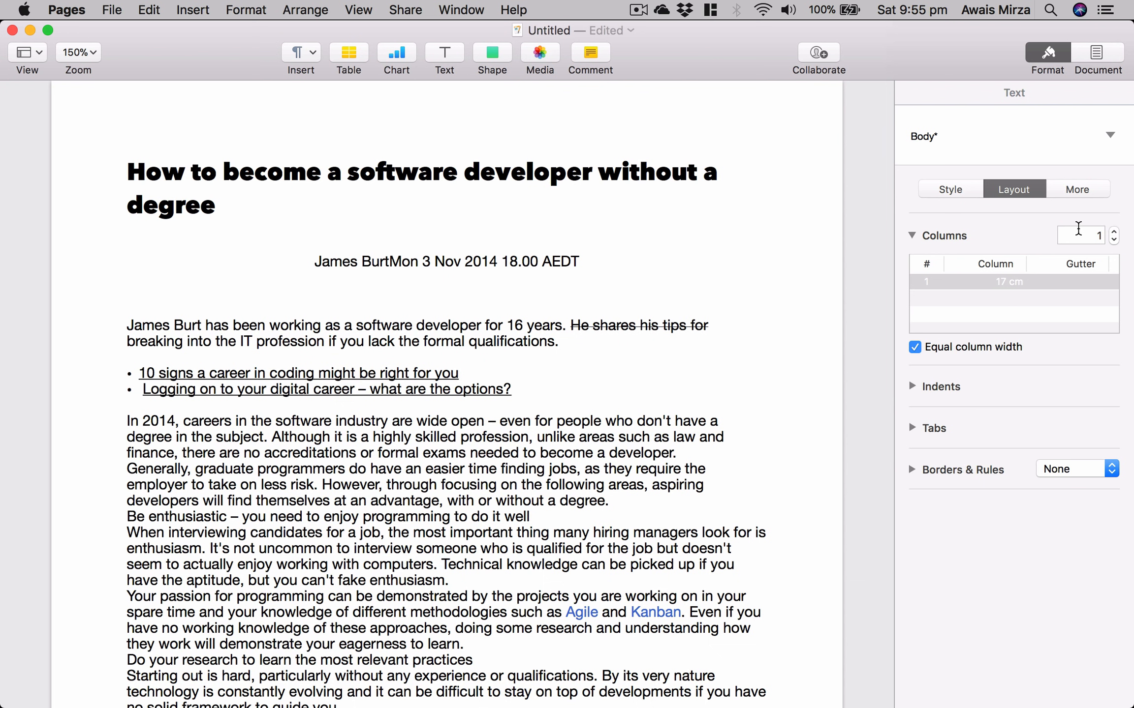
left_click(1114, 232)
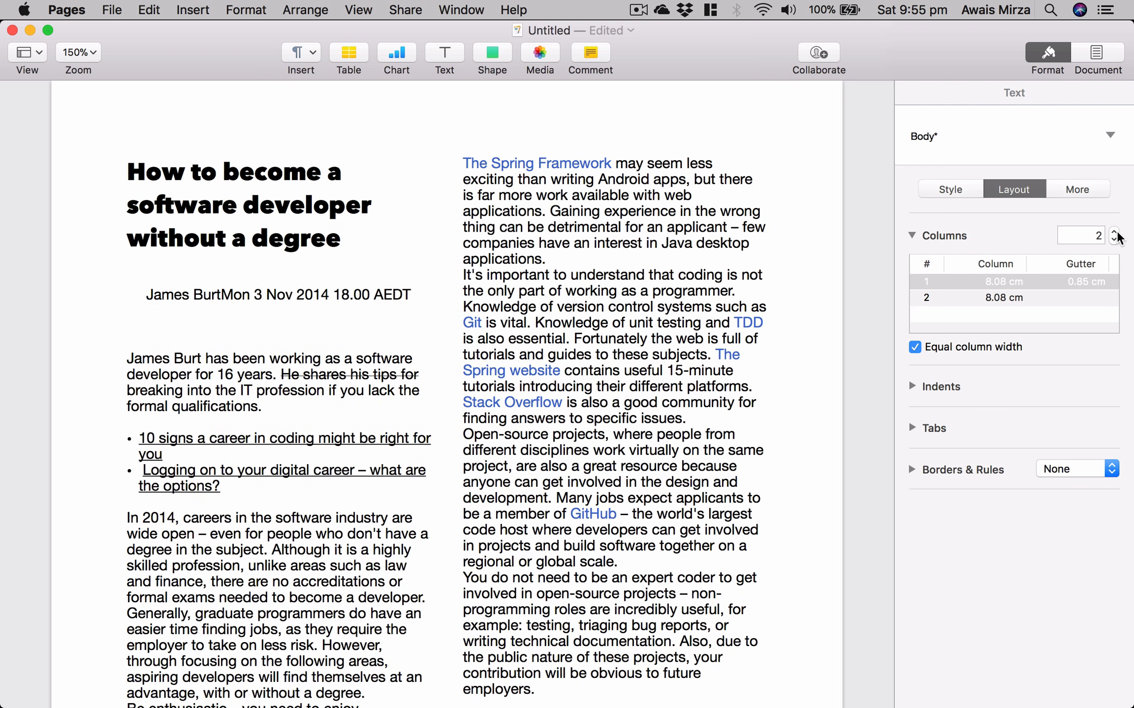
left_click(403, 329)
Set the second column's width to 3 cm and check the gap between the two columns on the page
left_click(1011, 298)
left_click(1012, 299)
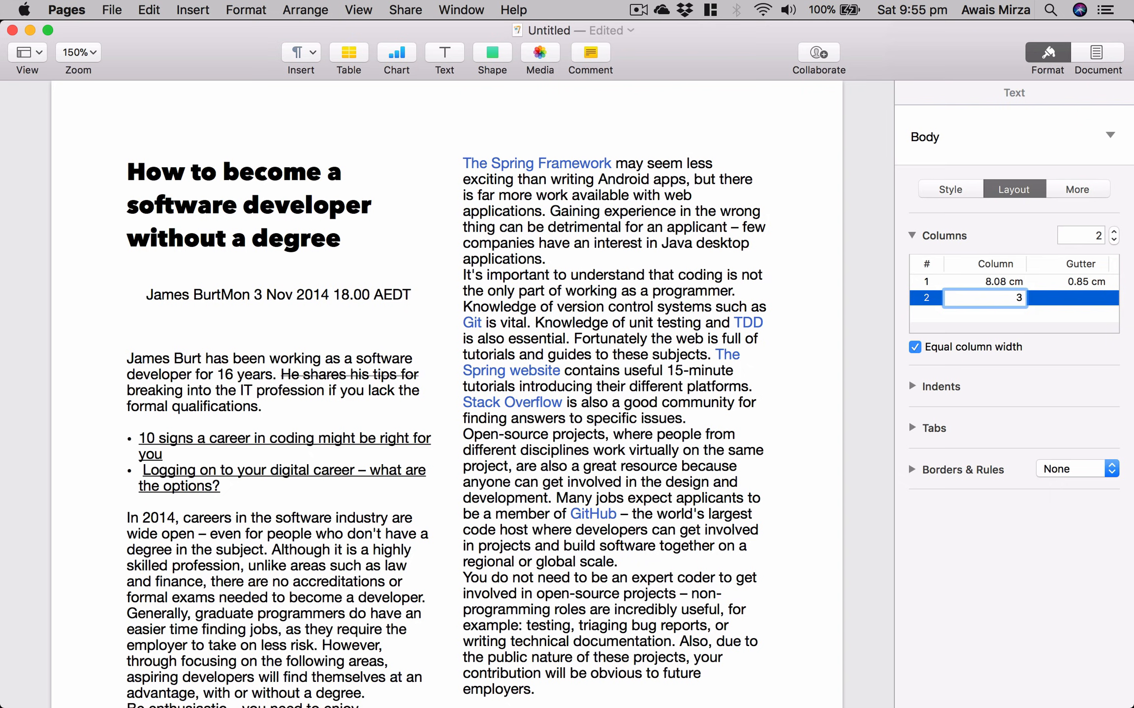
key("Return")
scroll(387, 369, "down", 5)
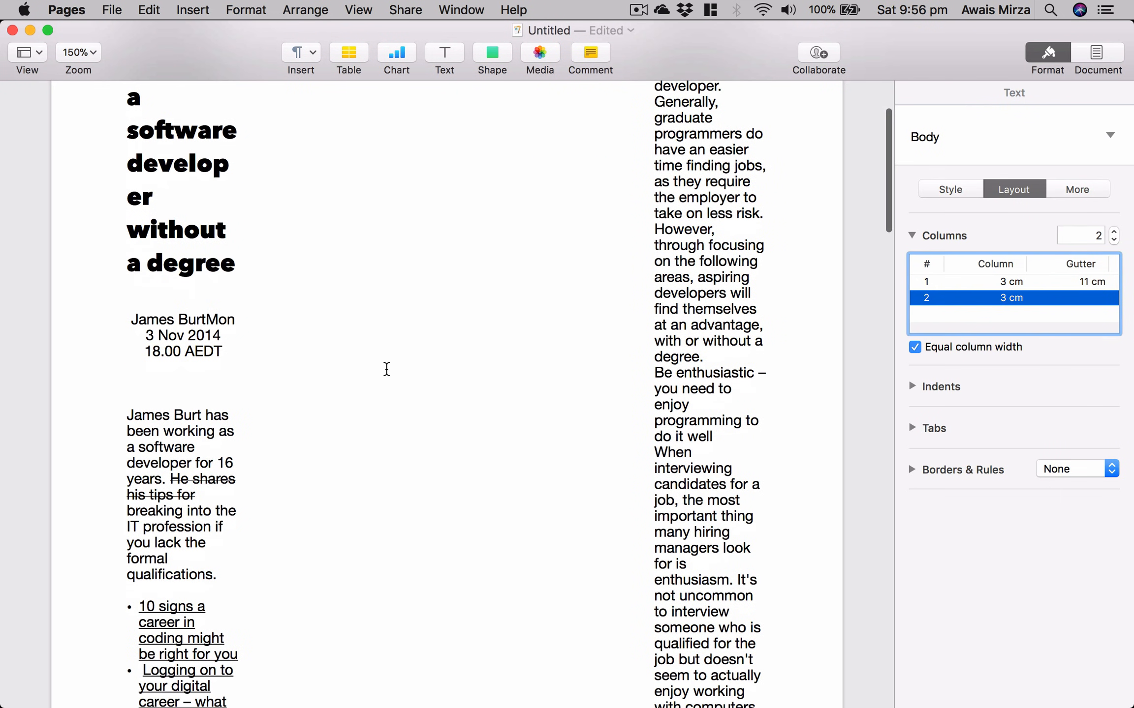
left_click(366, 396)
left_click(246, 408)
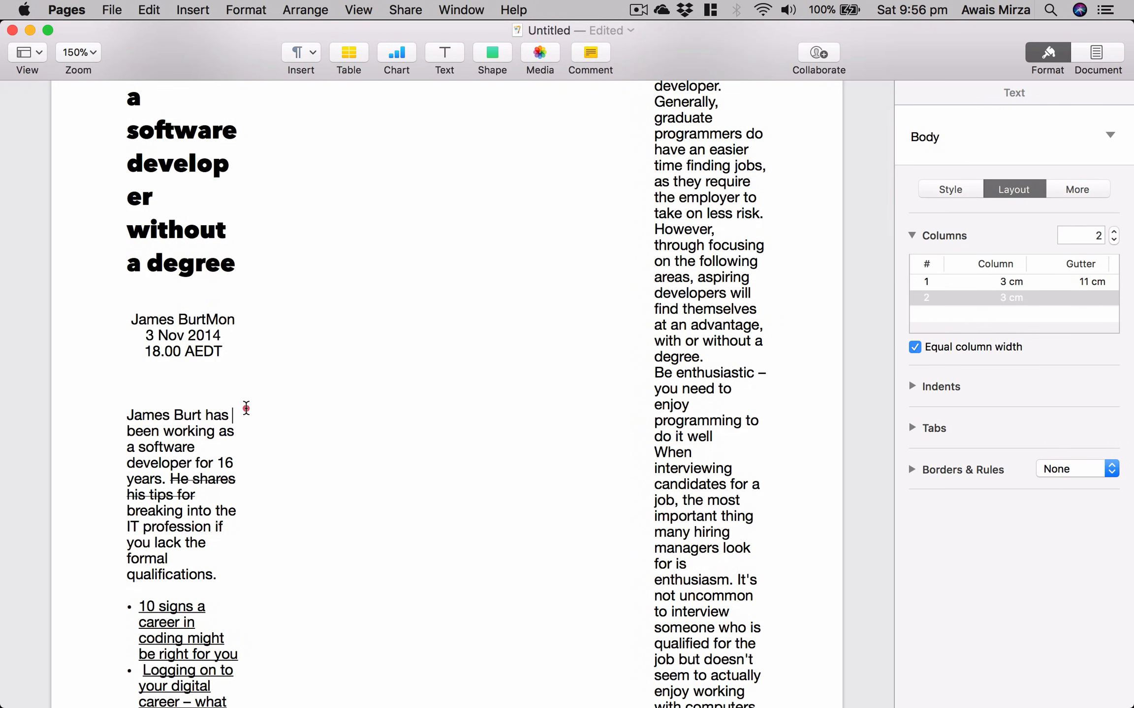
left_click_drag(246, 408, 400, 400)
left_click(400, 397)
left_click(656, 375)
Set the gutter between the two columns to 1 cm
left_click(1010, 283)
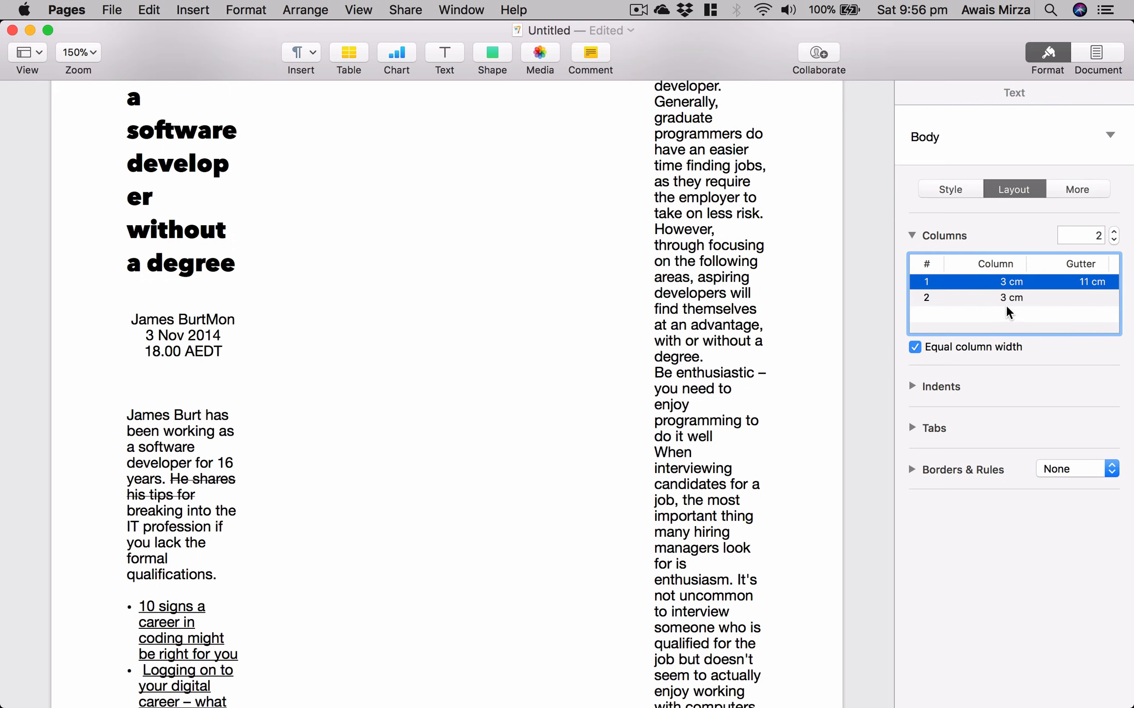
left_click(1086, 281)
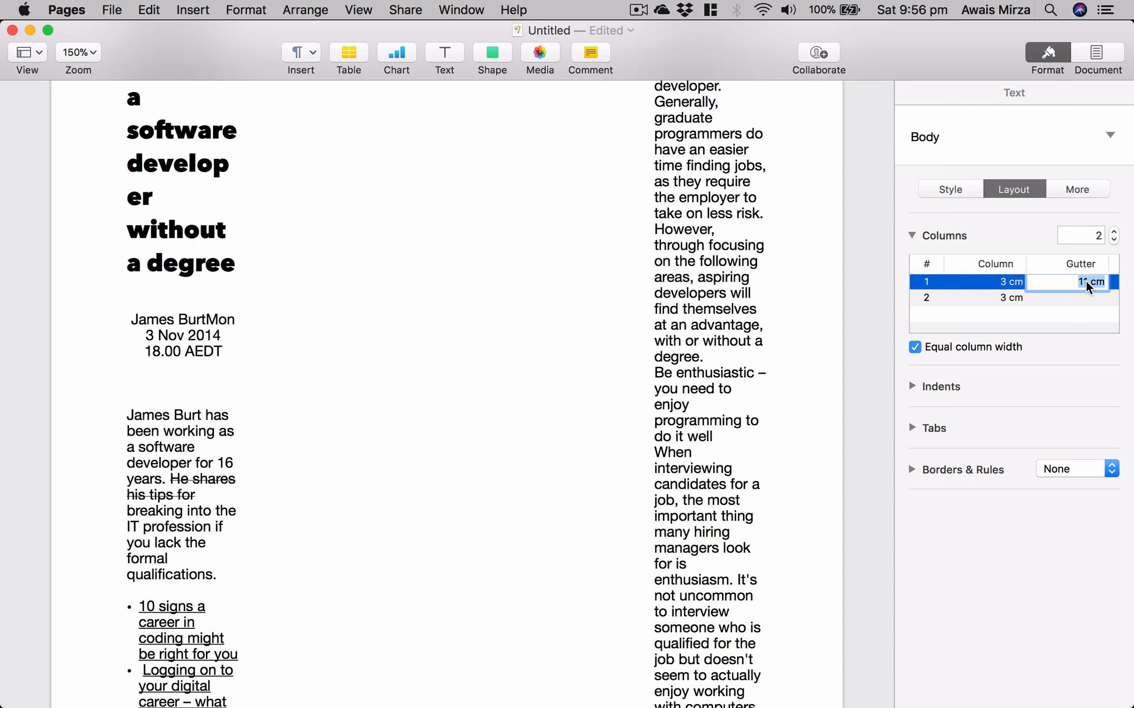
type("1")
key("Return")
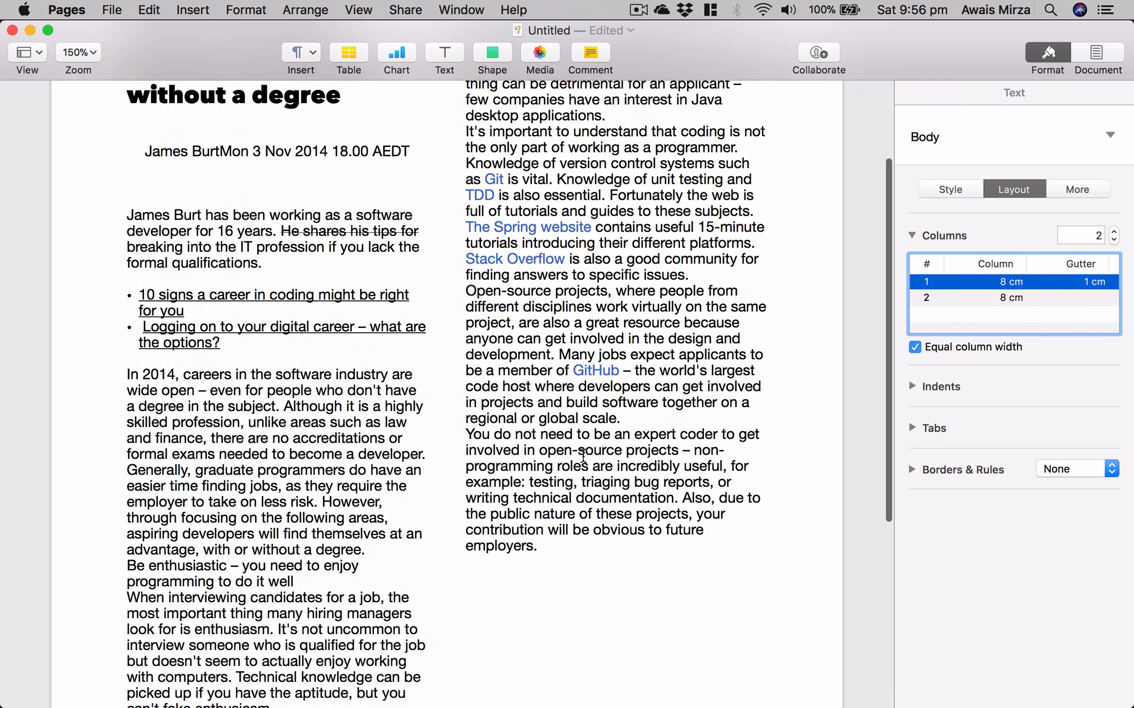
right_click(584, 454)
left_click(510, 342)
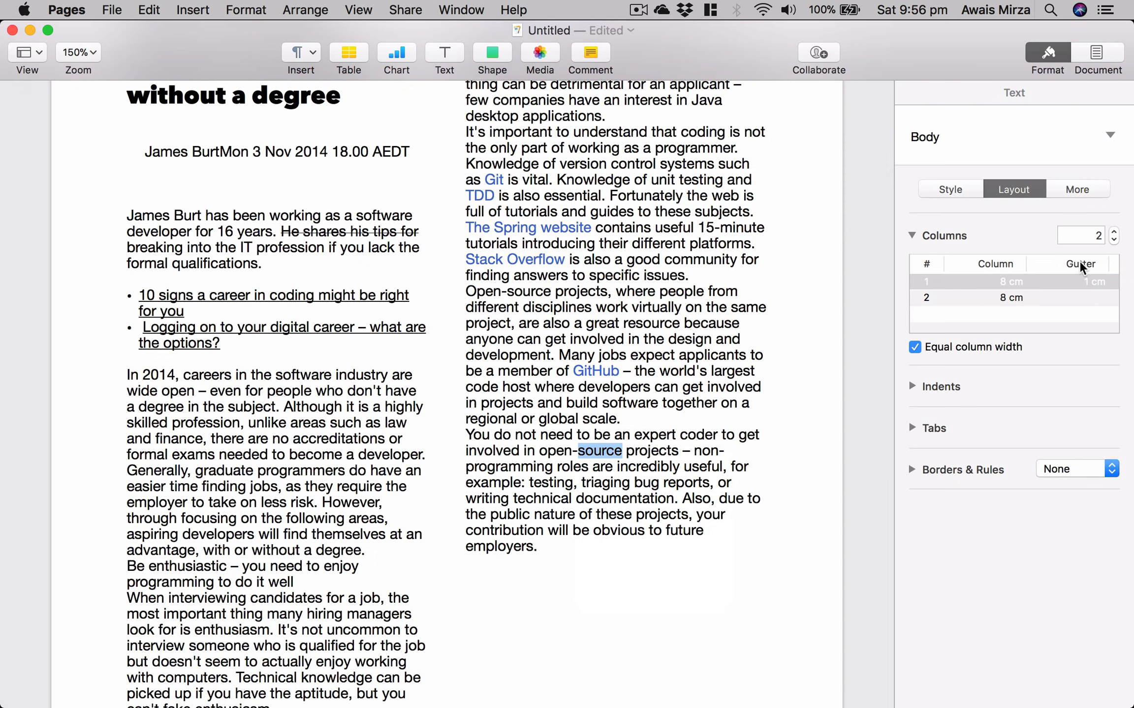
Turn off equal column width and set the second column's width to 10 cm
left_click(938, 348)
left_click(1013, 298)
left_click(1013, 298)
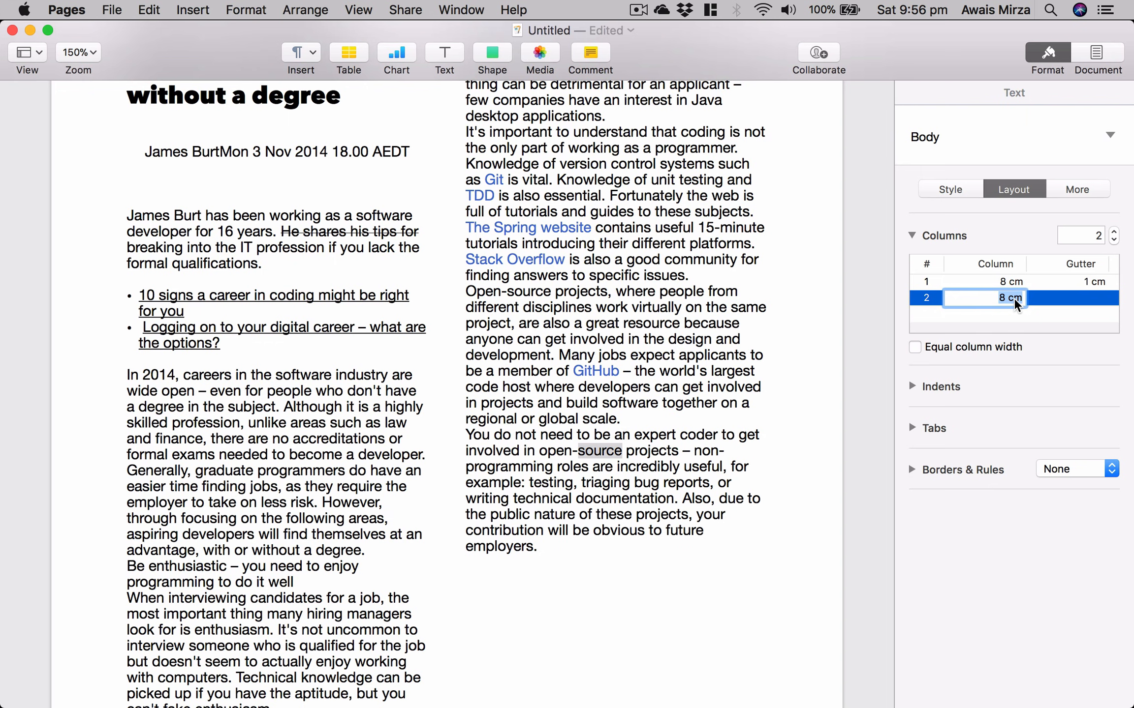
type("10")
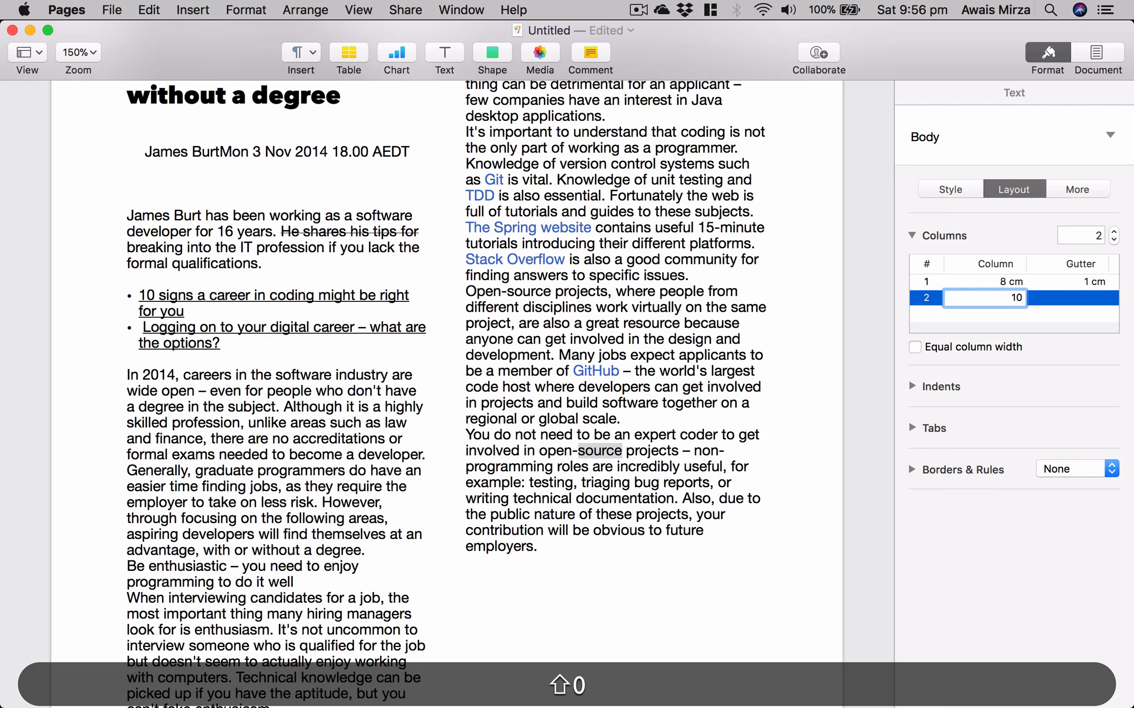
key("Return")
left_click(1002, 283)
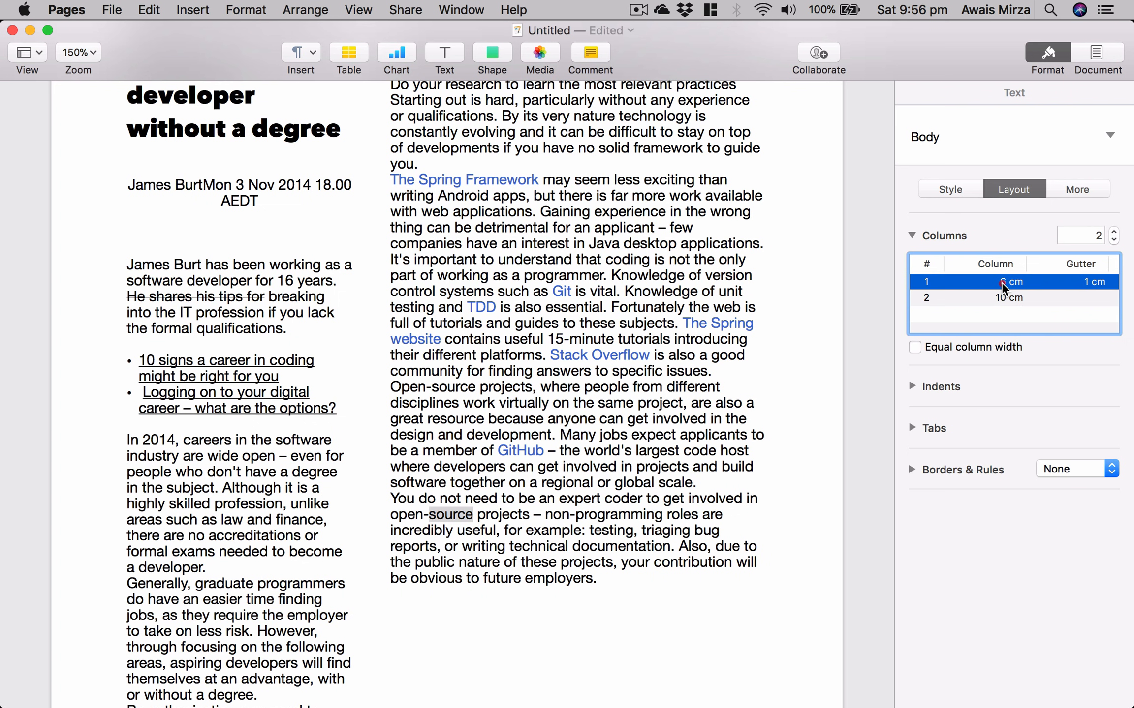
left_click(1002, 283)
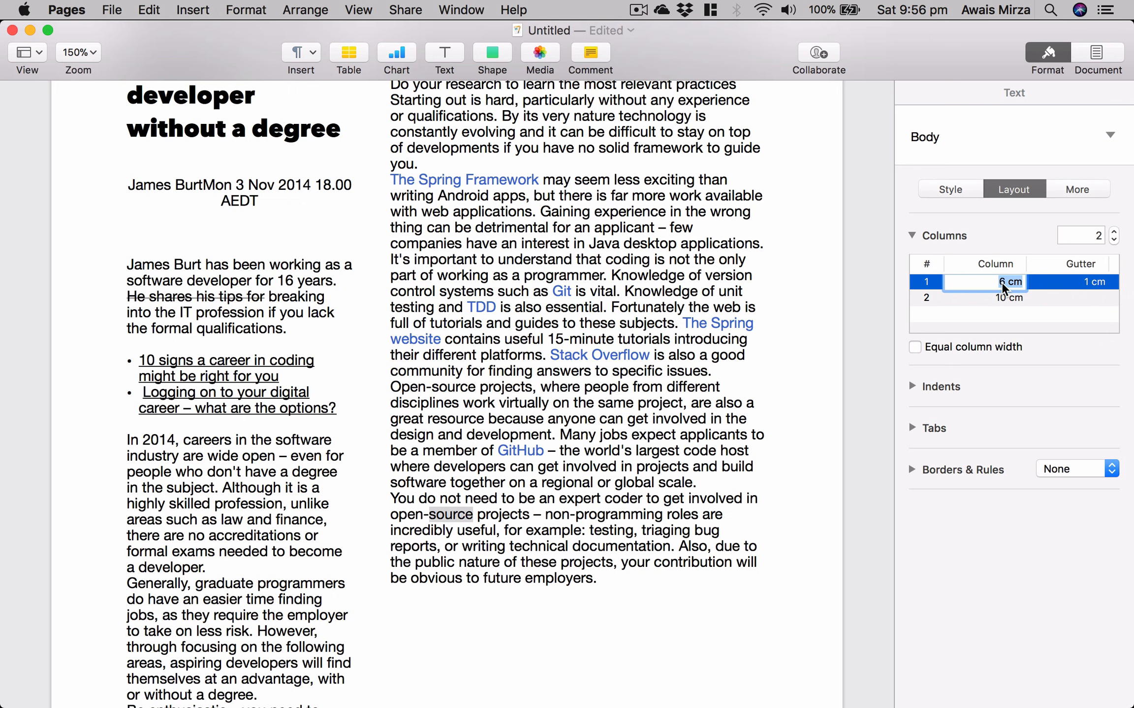
Set the gutter between the two columns to 5 cm and check the spacing against the text
left_click(1108, 288)
left_click(1109, 287)
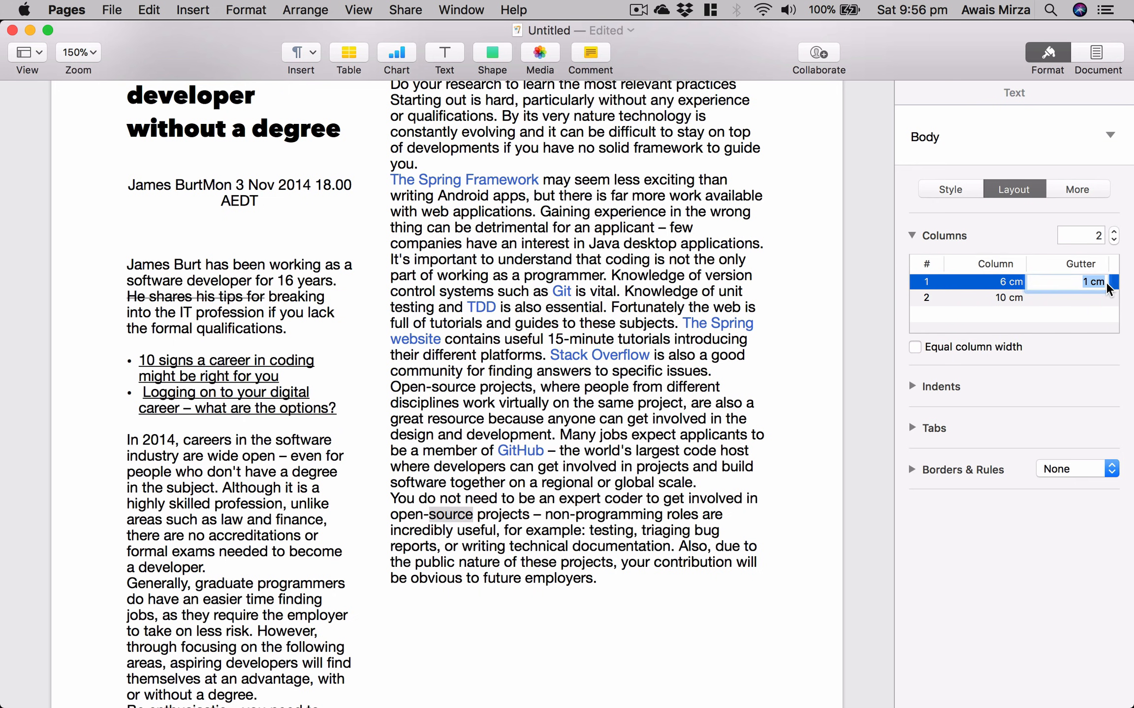
type("5")
key("Return")
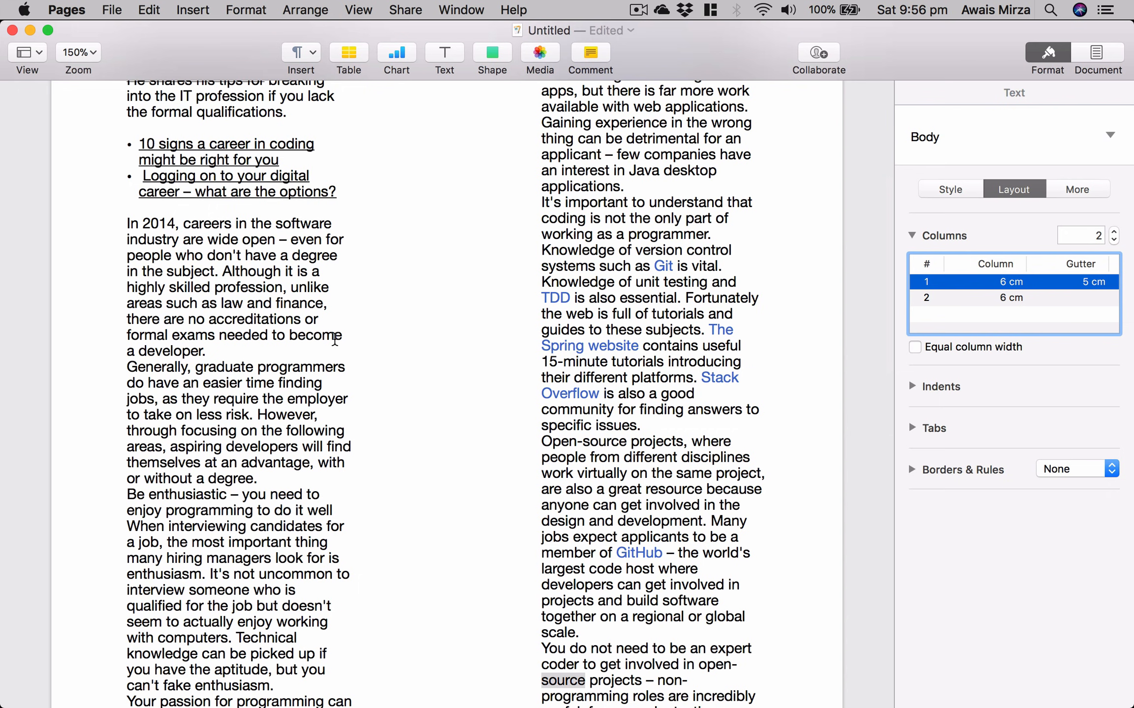
left_click(341, 344)
left_click_drag(341, 345, 295, 340)
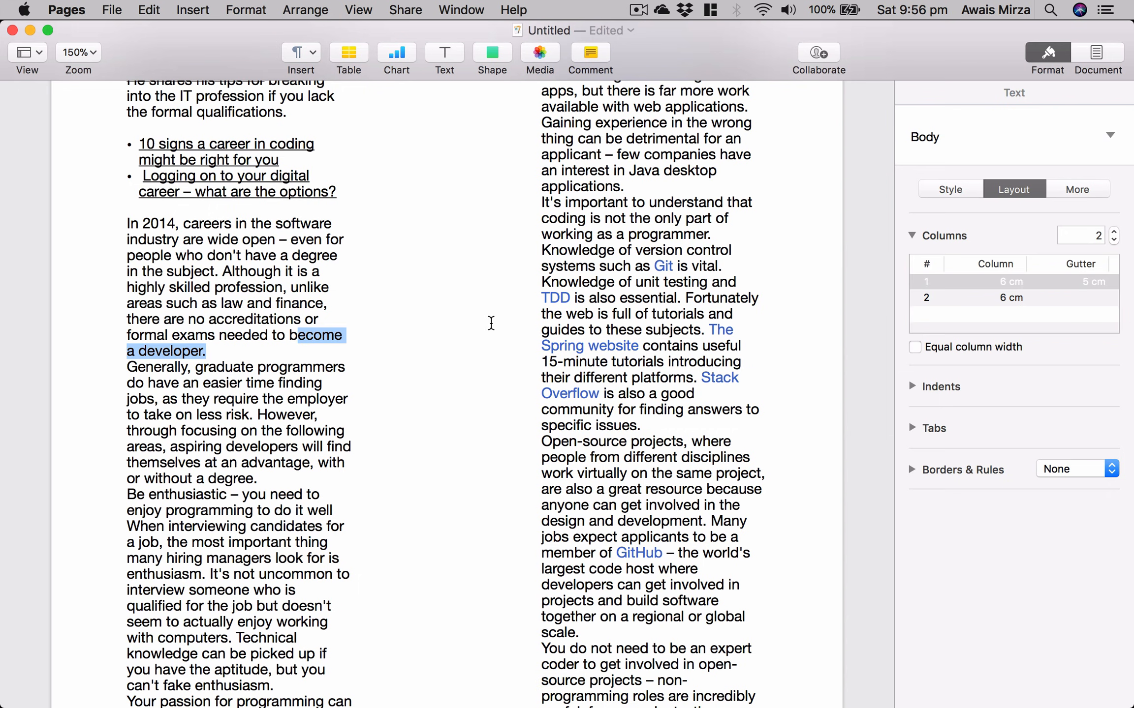
left_click_drag(540, 327, 594, 329)
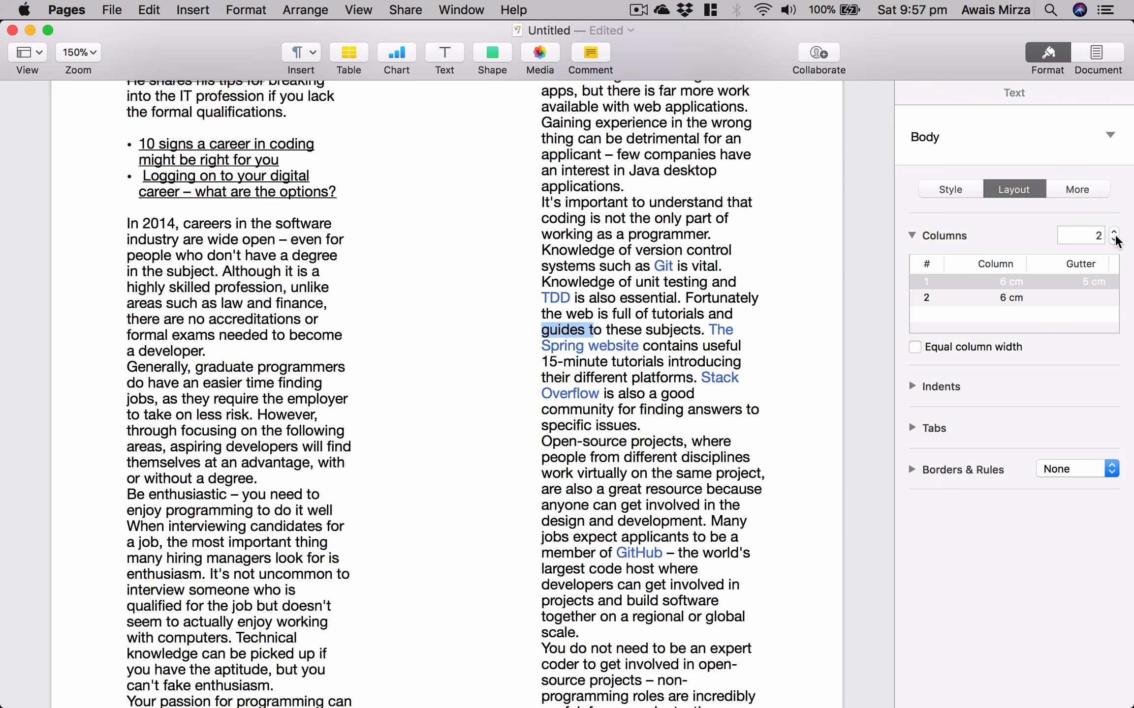
Set the gutter between the two columns to 1 cm and the first column's width to 8 cm
double_click(1102, 290)
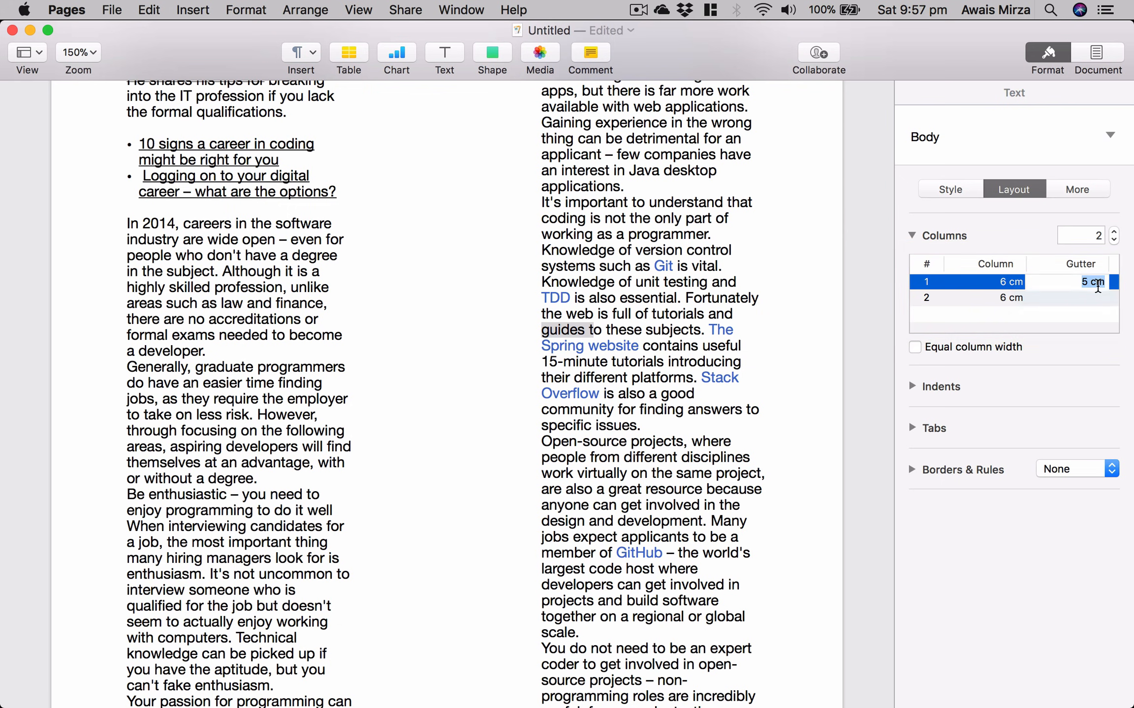
type("1")
key("Return")
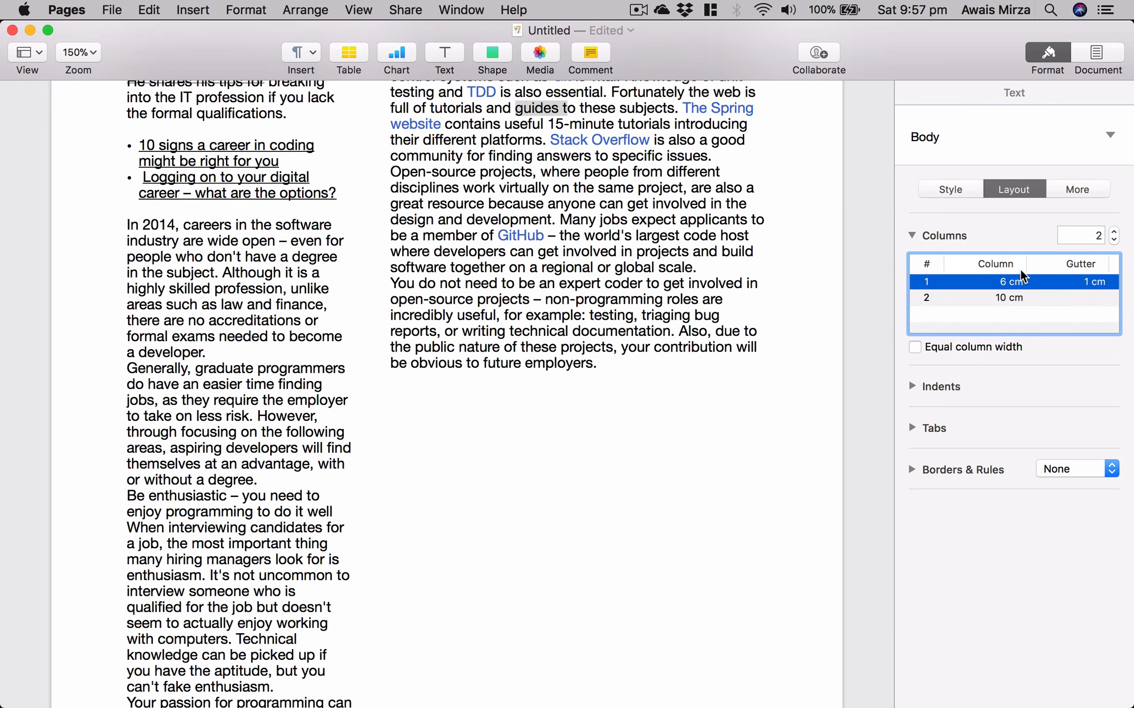
double_click(1007, 281)
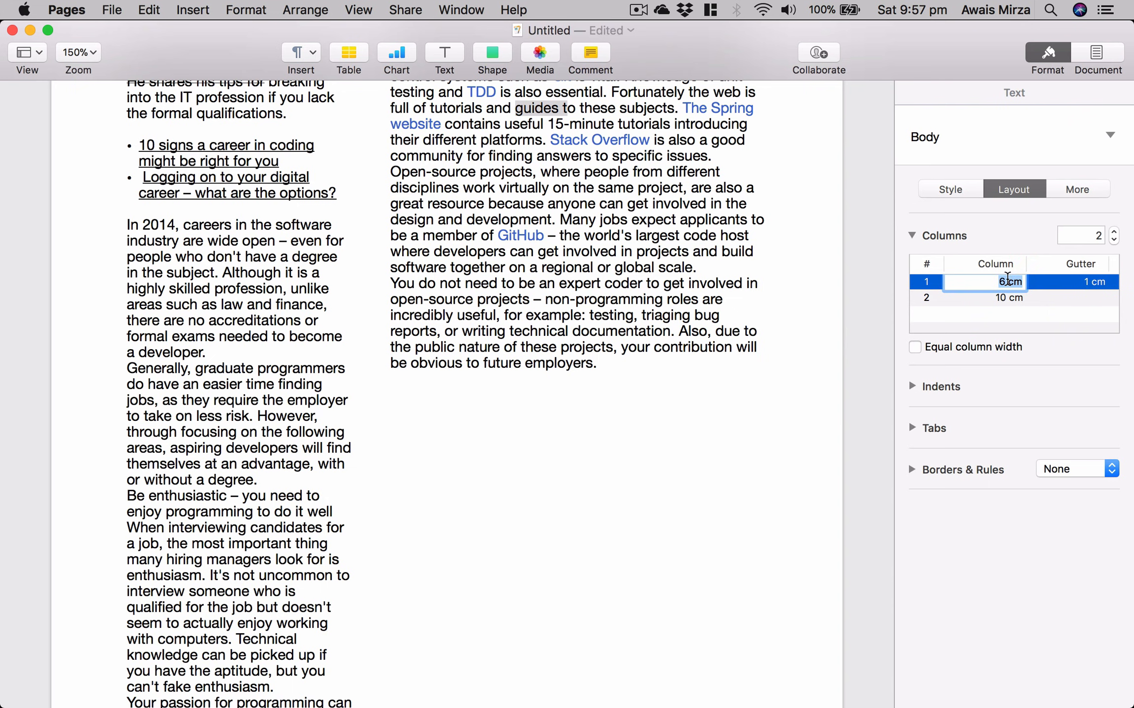
type("8")
key("Return")
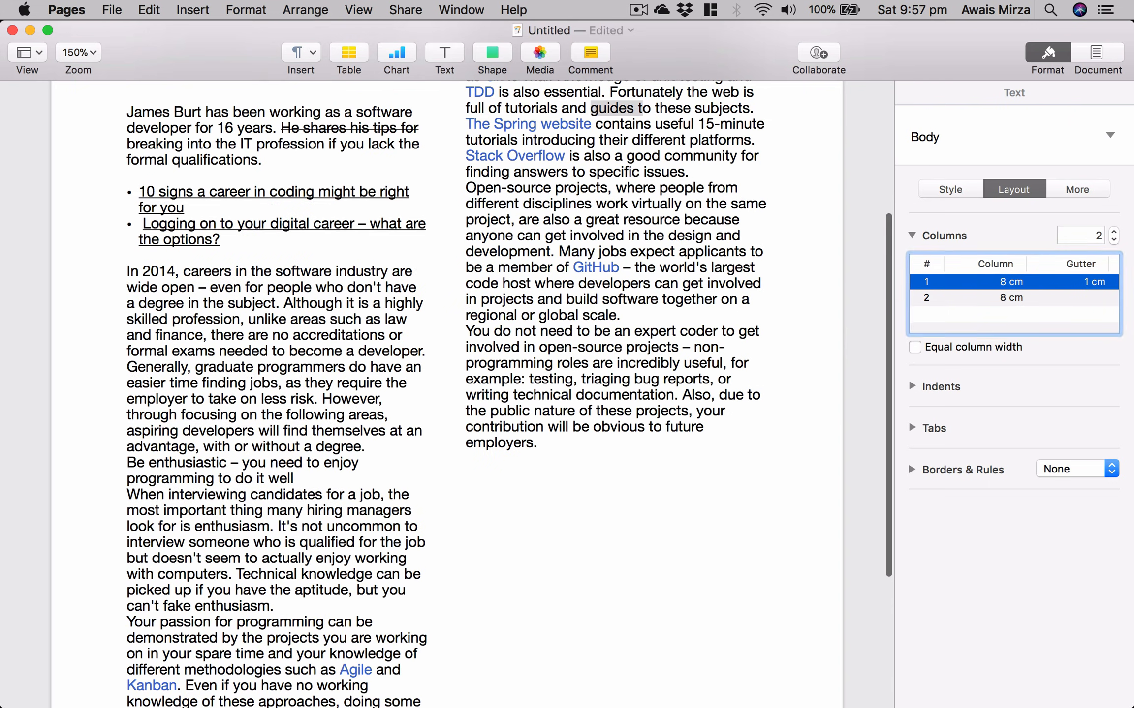
scroll(452, 572, "up", 3)
scroll(452, 572, "up", 3)
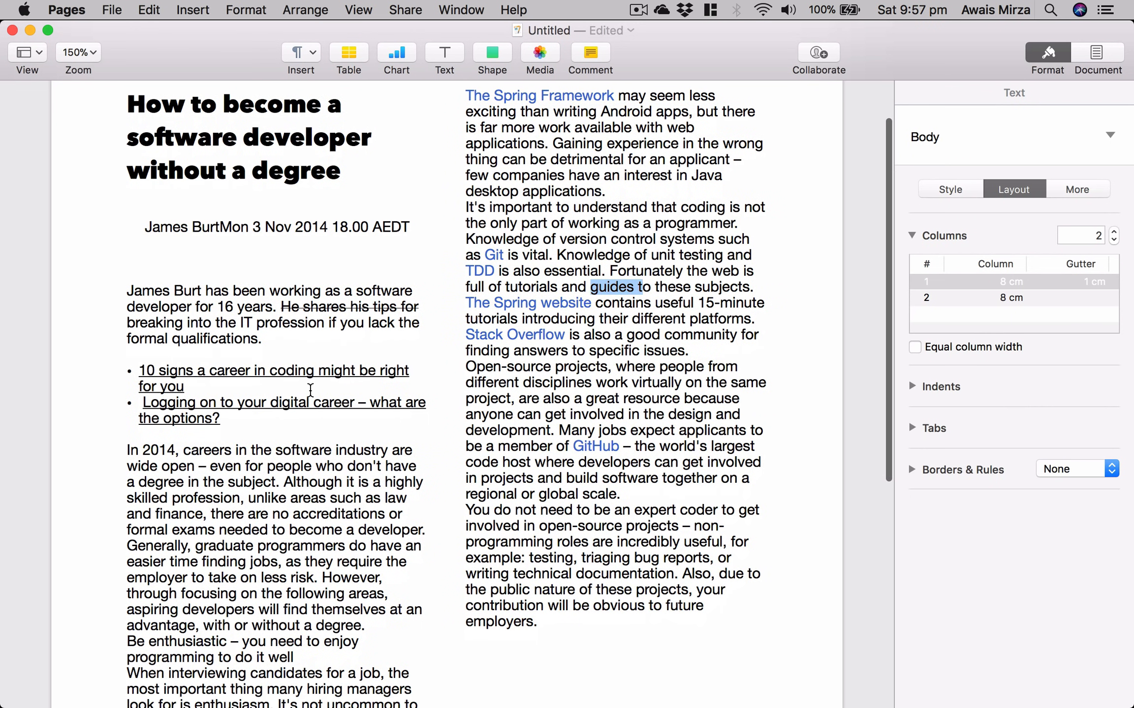
Show the indent and tab settings and set the default tab spacing to 0.04 cm for the paragraph mentioning Stack Overflow
left_click(949, 387)
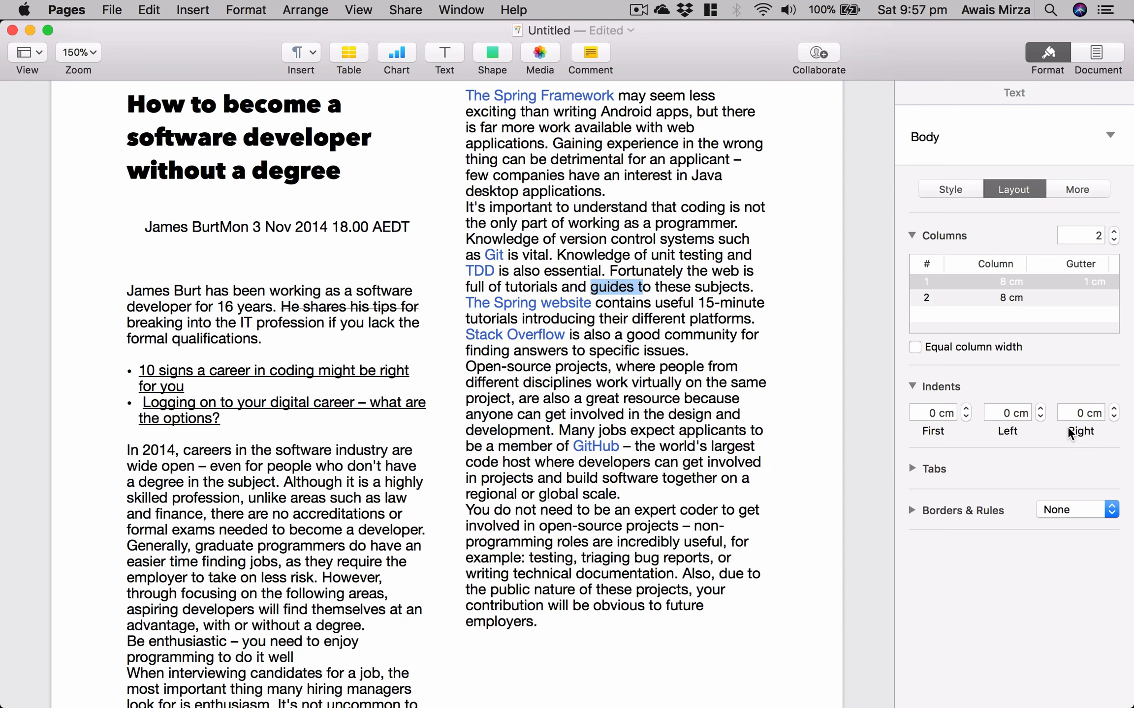
left_click(926, 472)
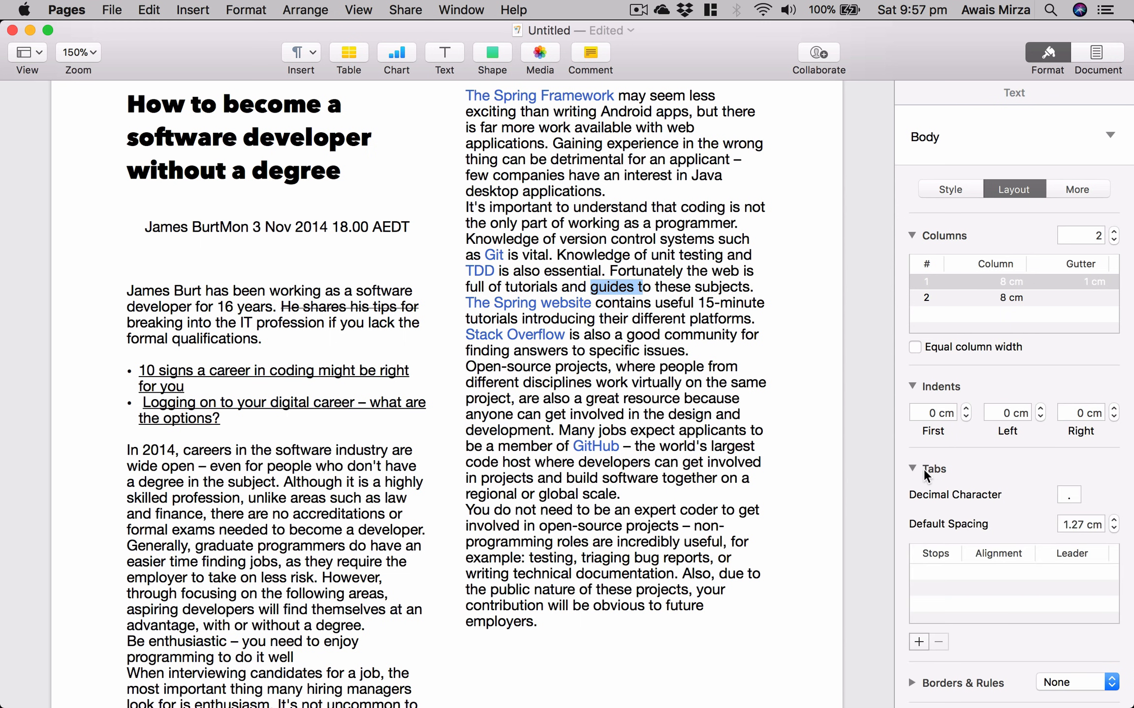
scroll(1004, 460, "down", 1)
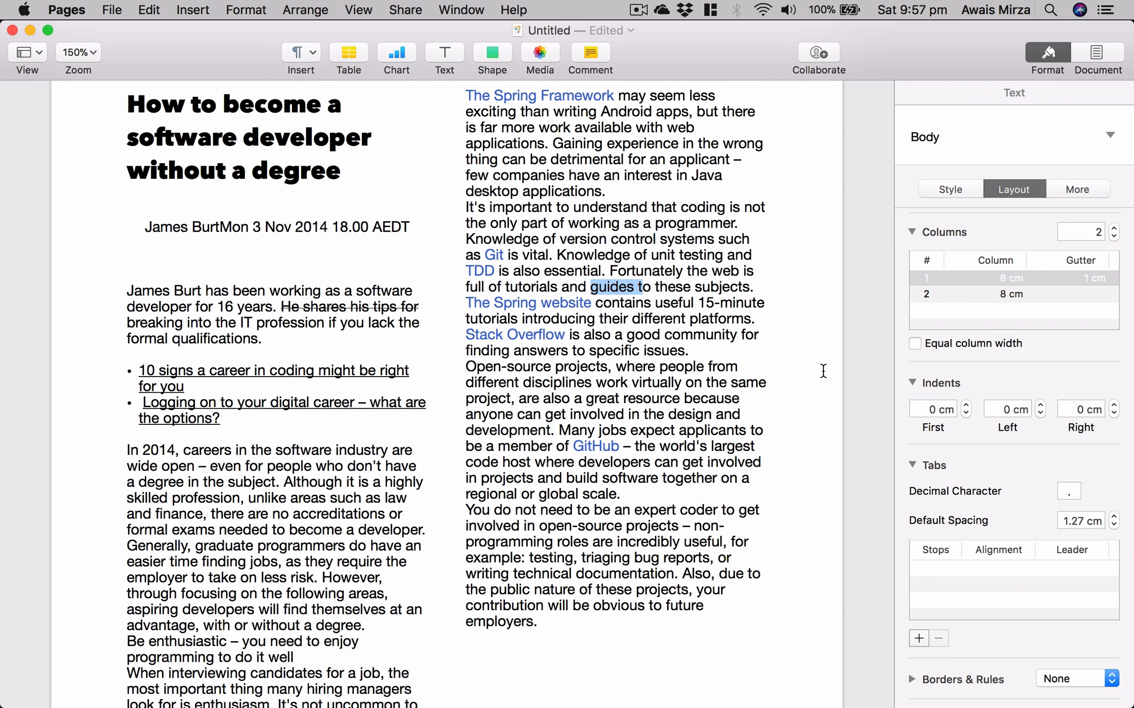
left_click_drag(760, 333, 836, 333)
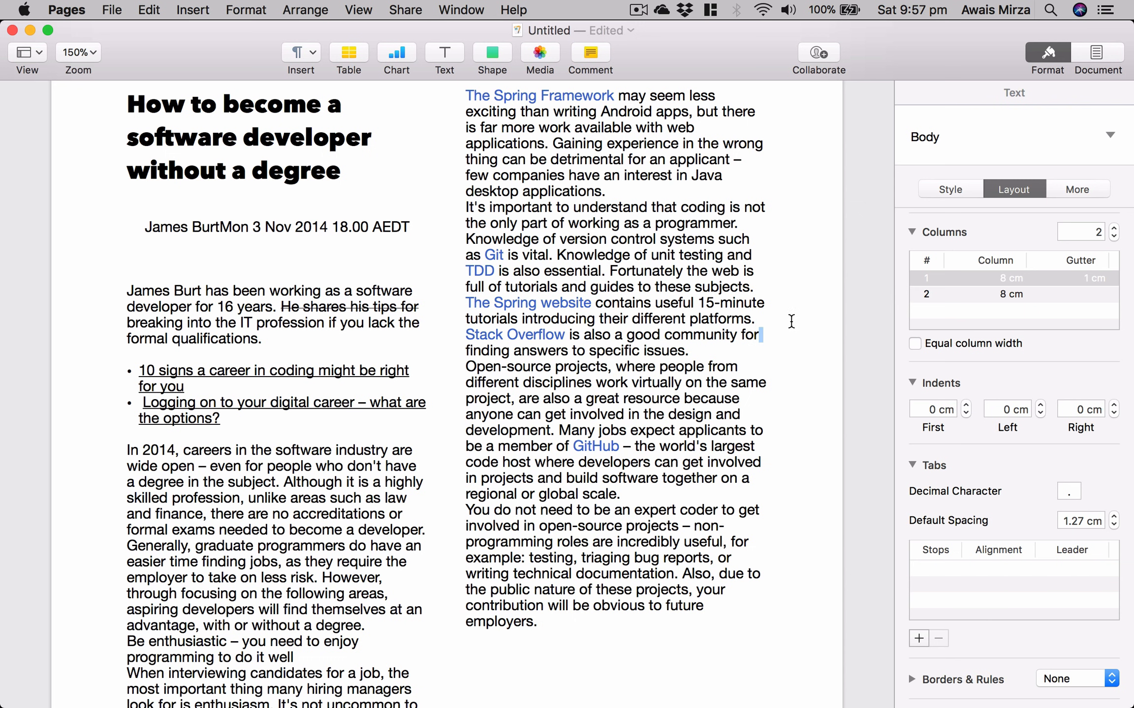
left_click(1114, 525)
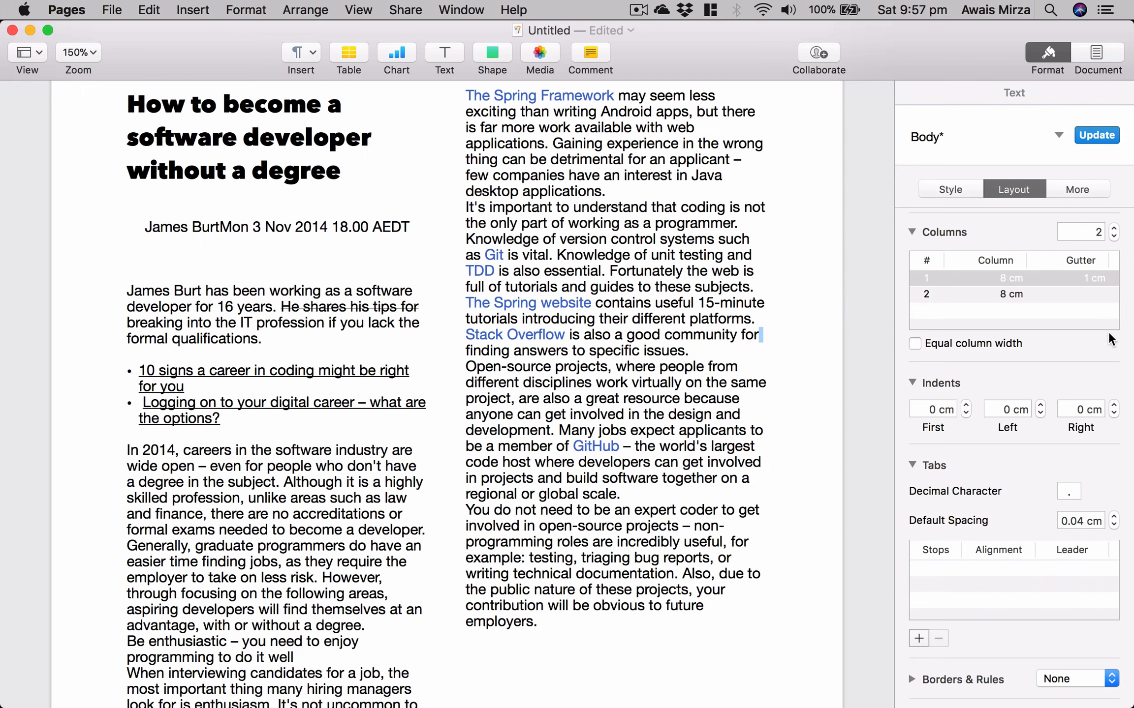
left_click(866, 417)
left_click_drag(789, 384, 591, 351)
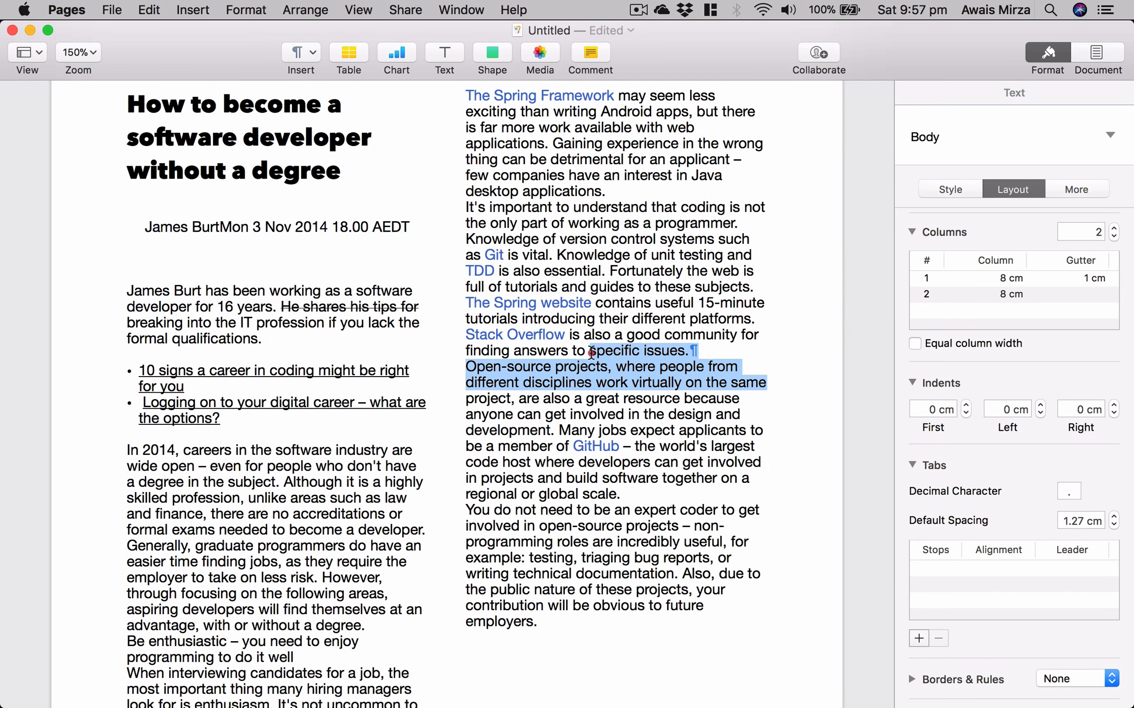
left_click(822, 399)
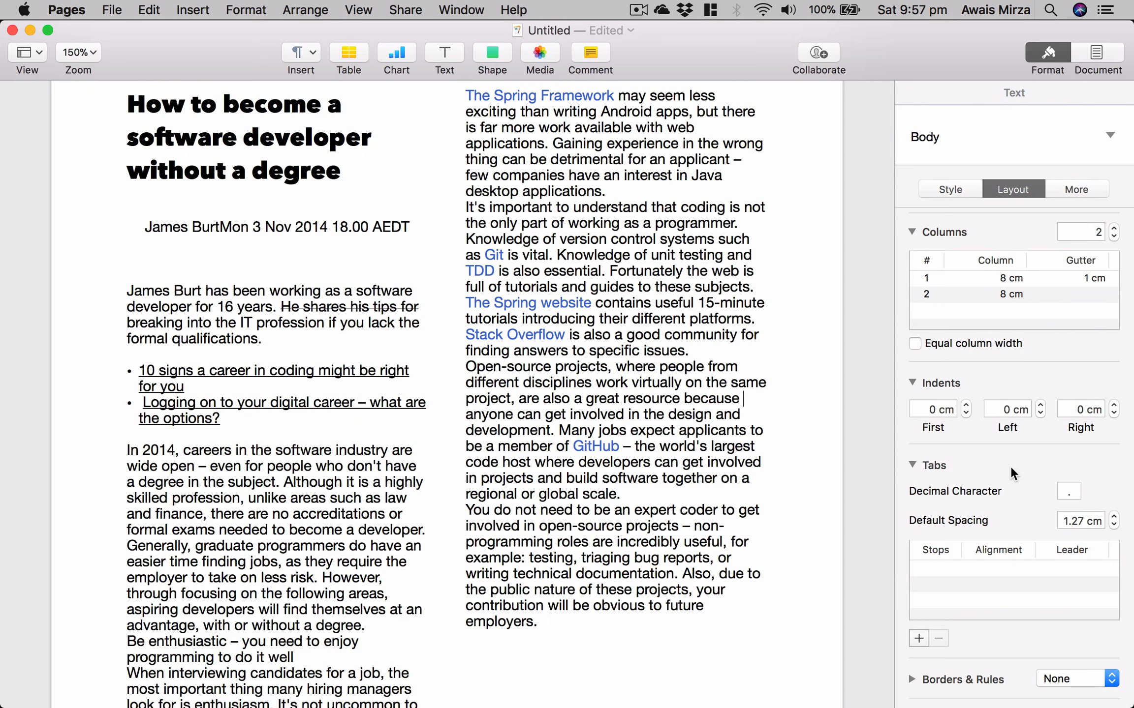
Show the border and rule settings and add a solid rule below the paragraph starting with "Open-source projects"
left_click(955, 680)
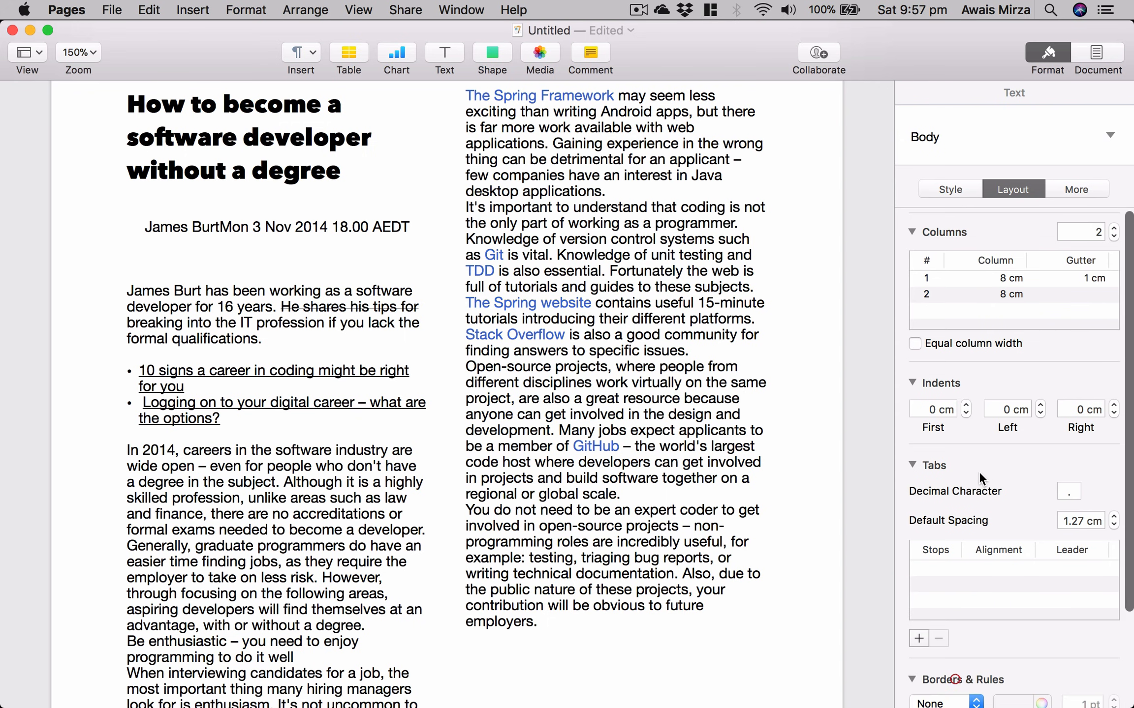
scroll(979, 473, "down", 5)
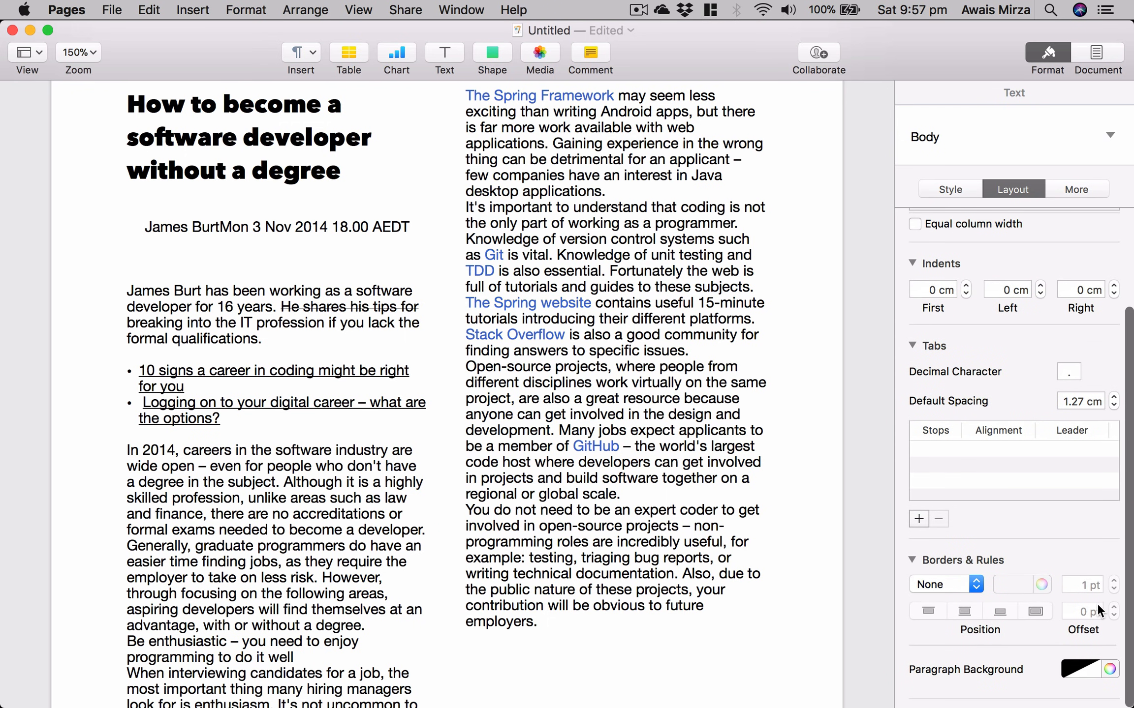
scroll(623, 176, "up", 3)
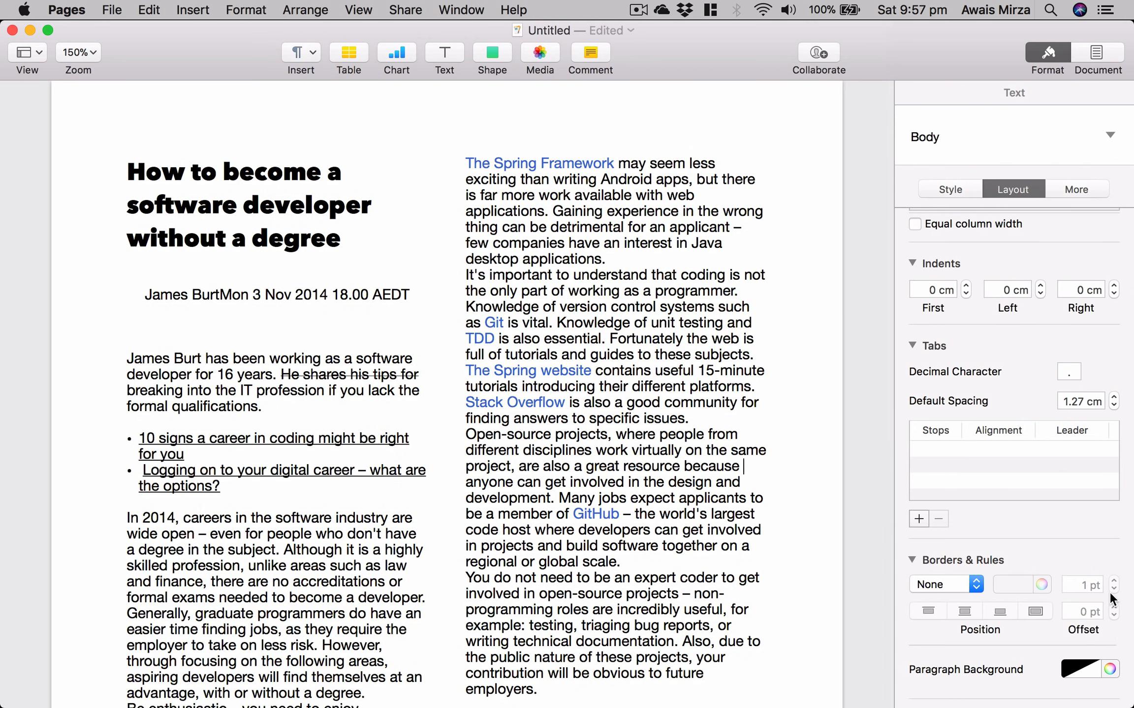
left_click(972, 588)
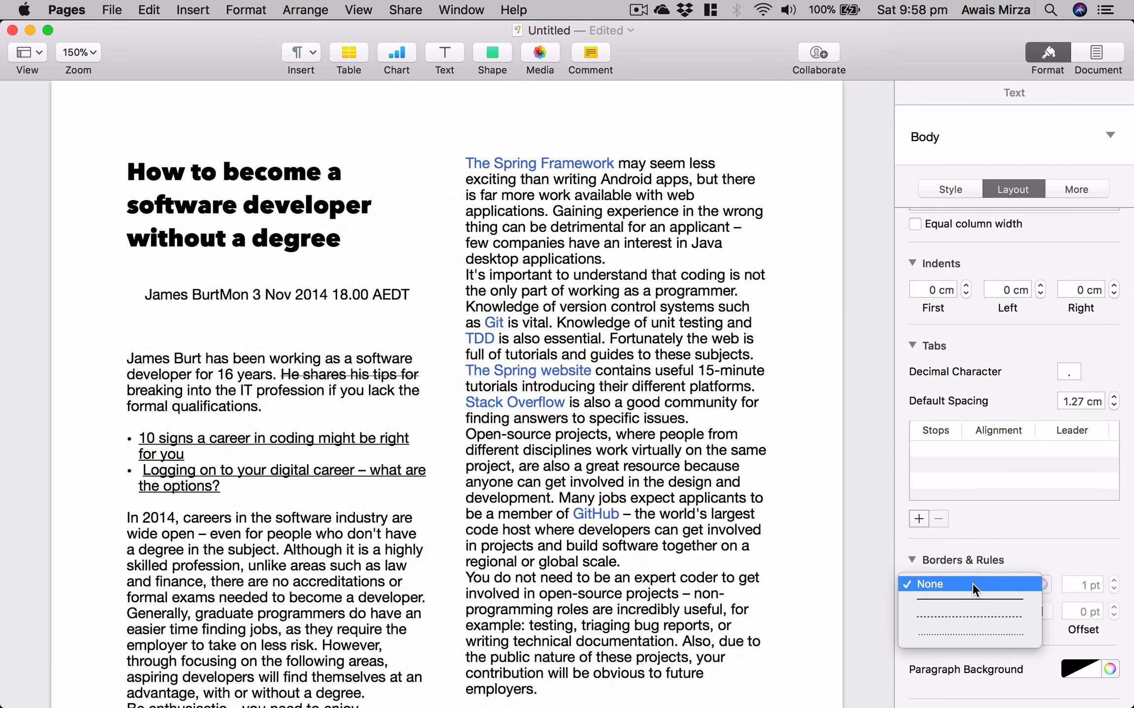
left_click(971, 592)
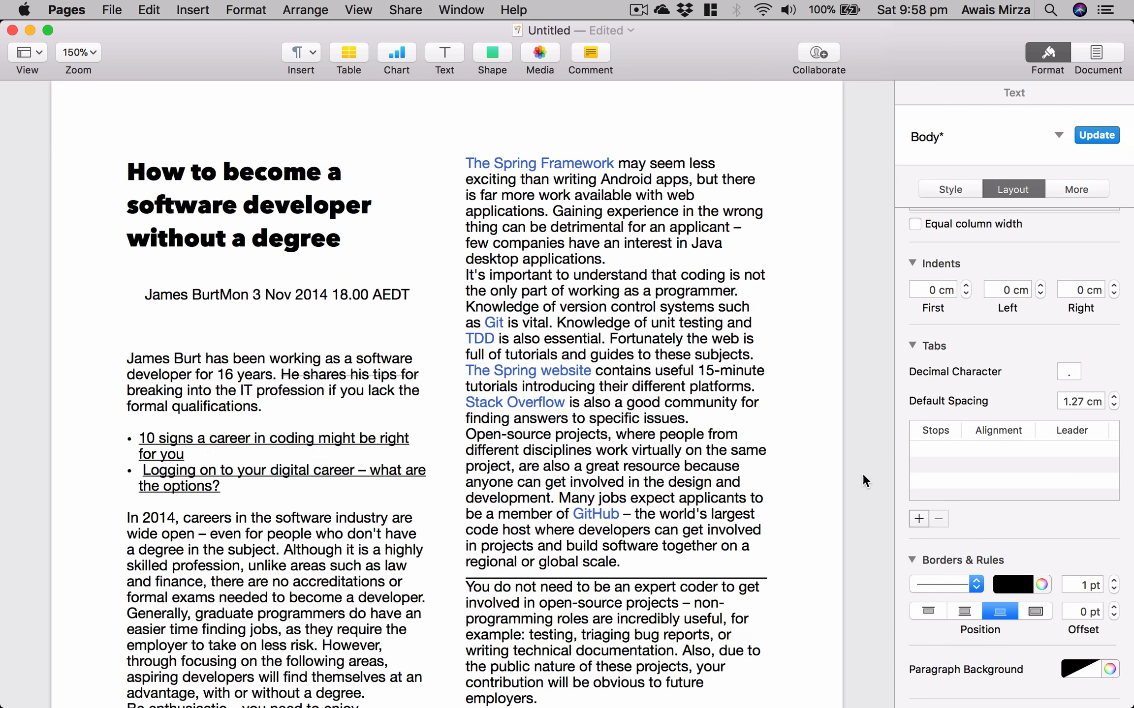
Remove the rule below the "Open-source projects" paragraph by setting its line style to None
left_click(770, 586)
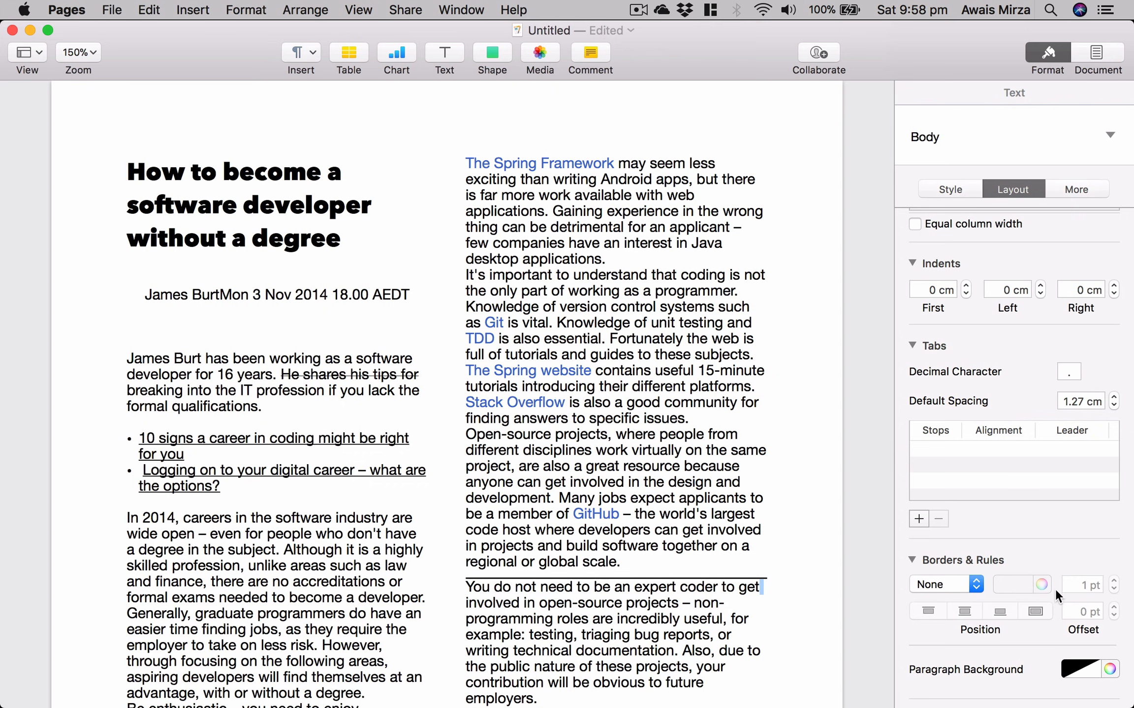
left_click(966, 587)
left_click(963, 594)
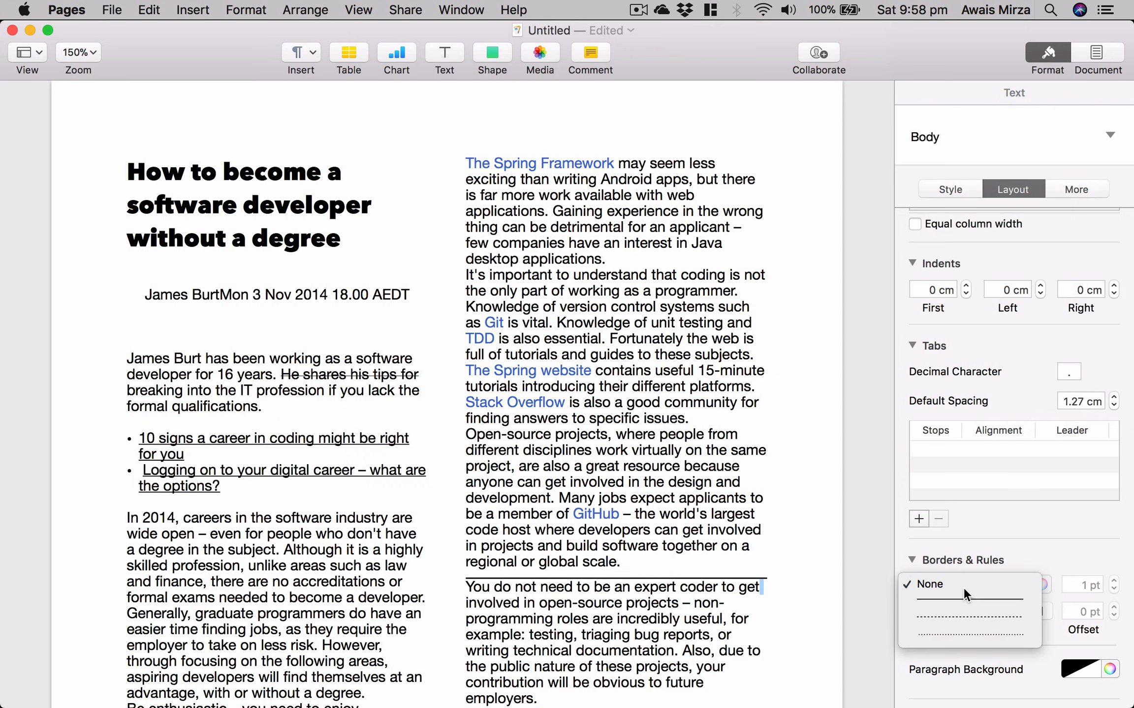
left_click(973, 582)
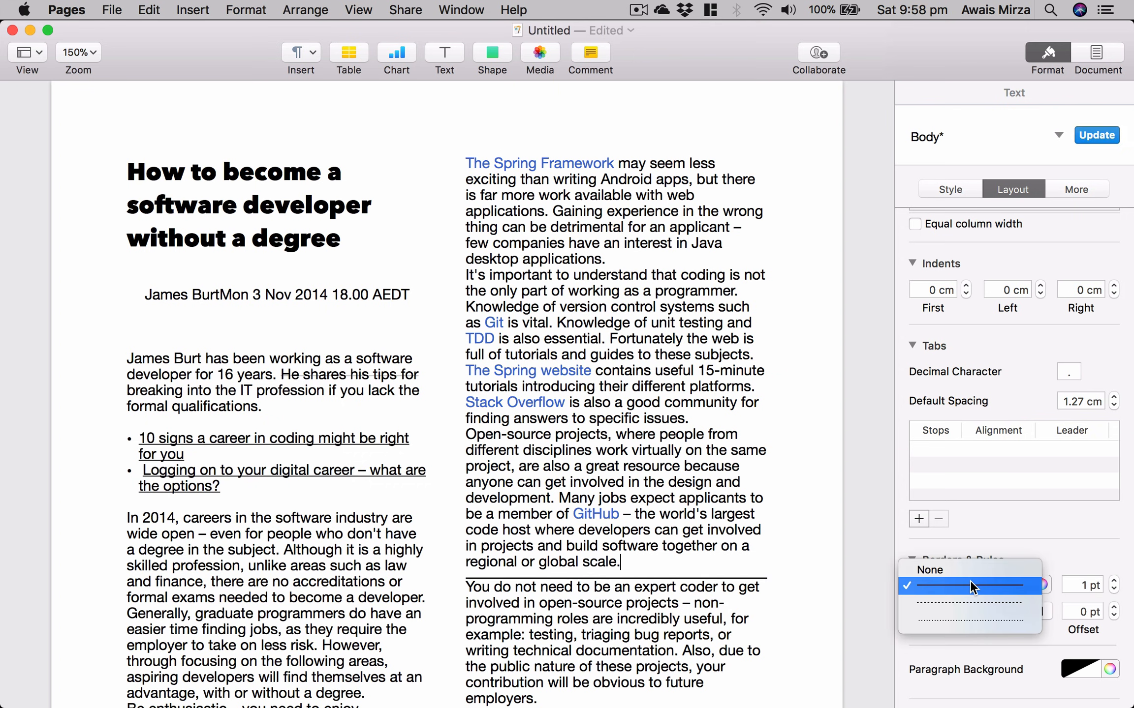
left_click(962, 572)
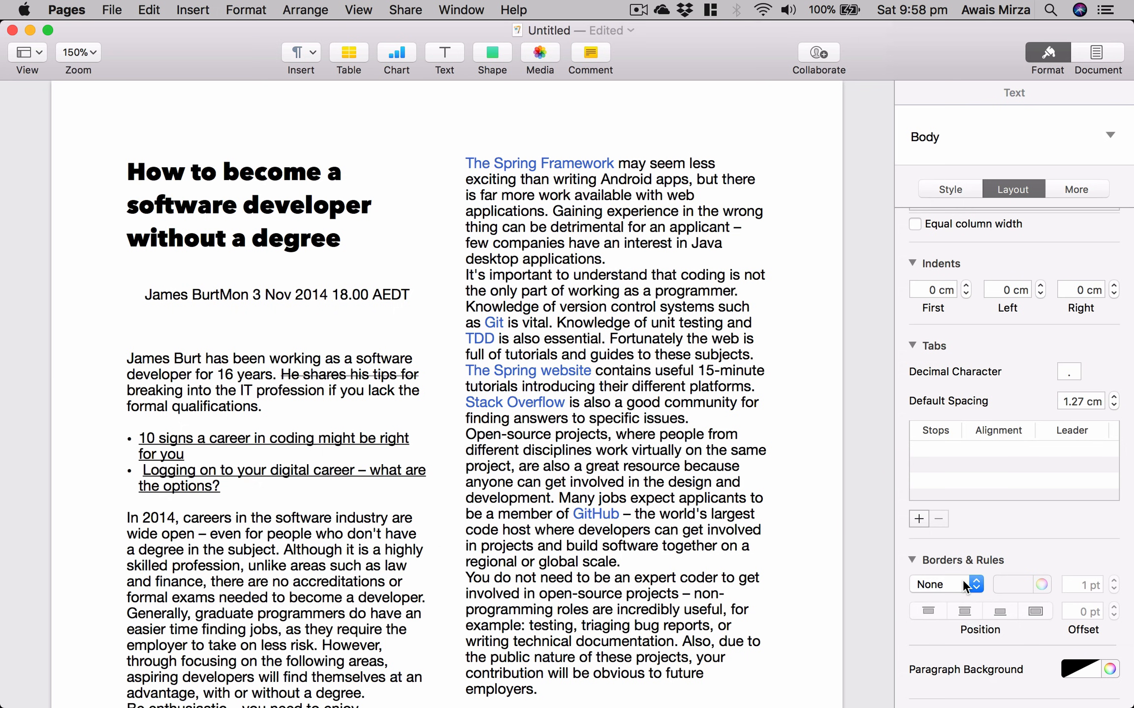
Add a solid rule below the empty paragraph that follows the author and date line
left_click(963, 579)
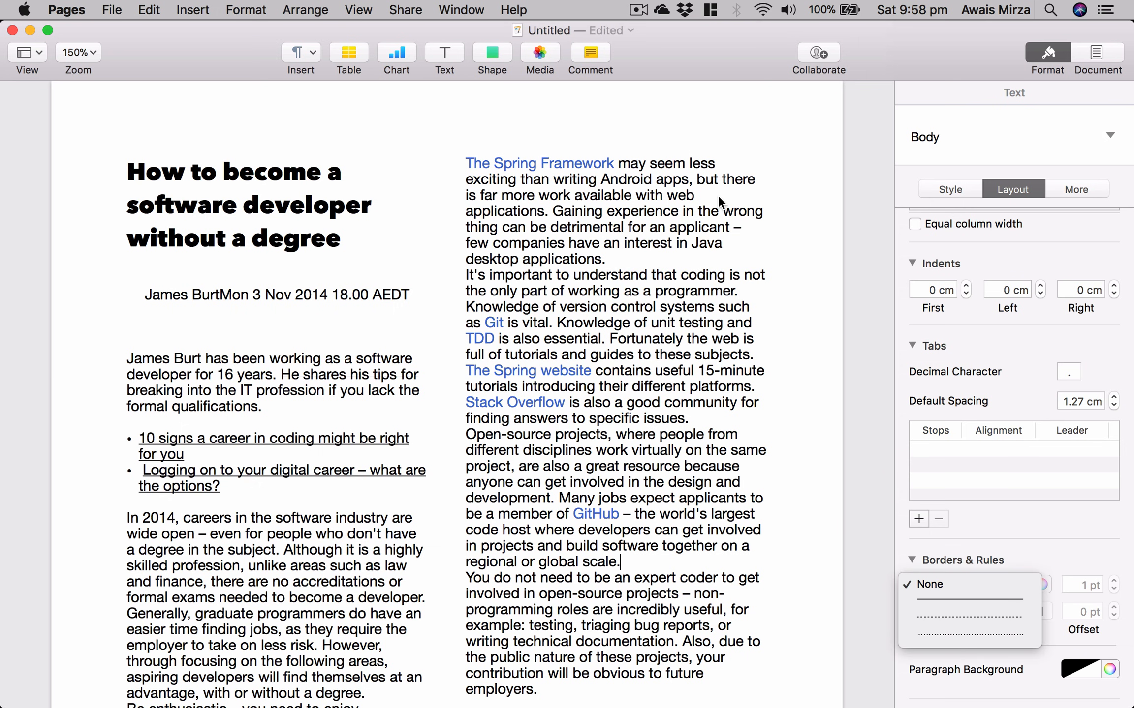
left_click(384, 321)
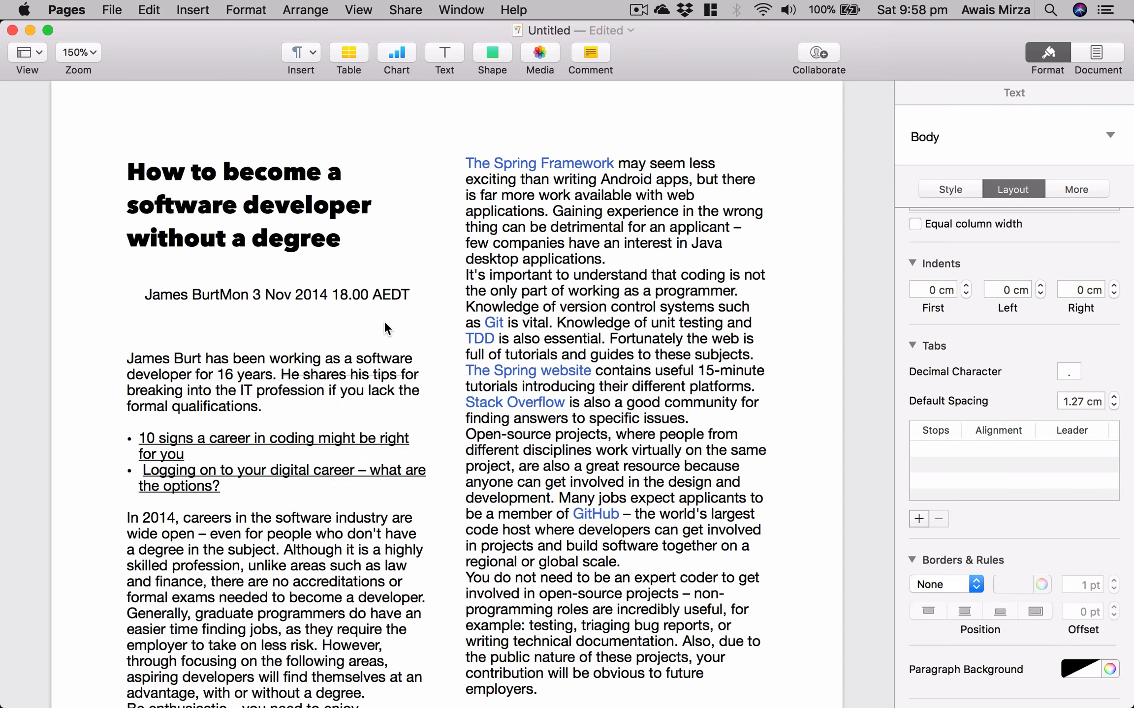
left_click(964, 586)
left_click(955, 601)
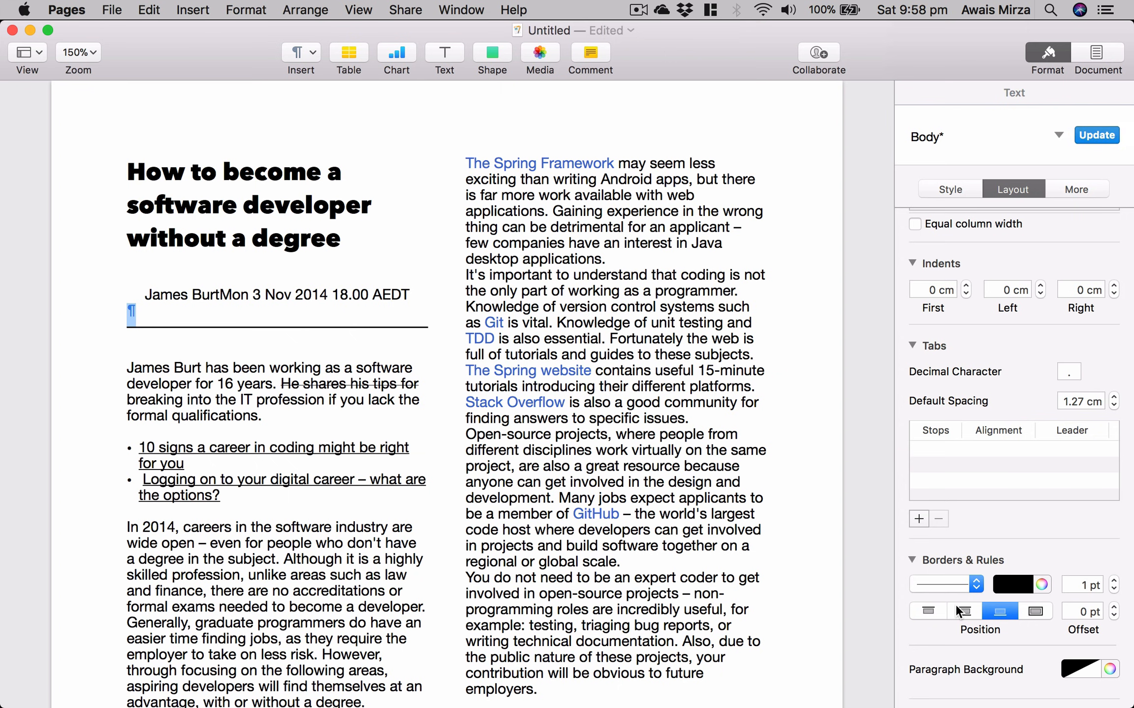
Give the empty paragraph directly beneath the article title a red paragraph background
left_click(441, 262)
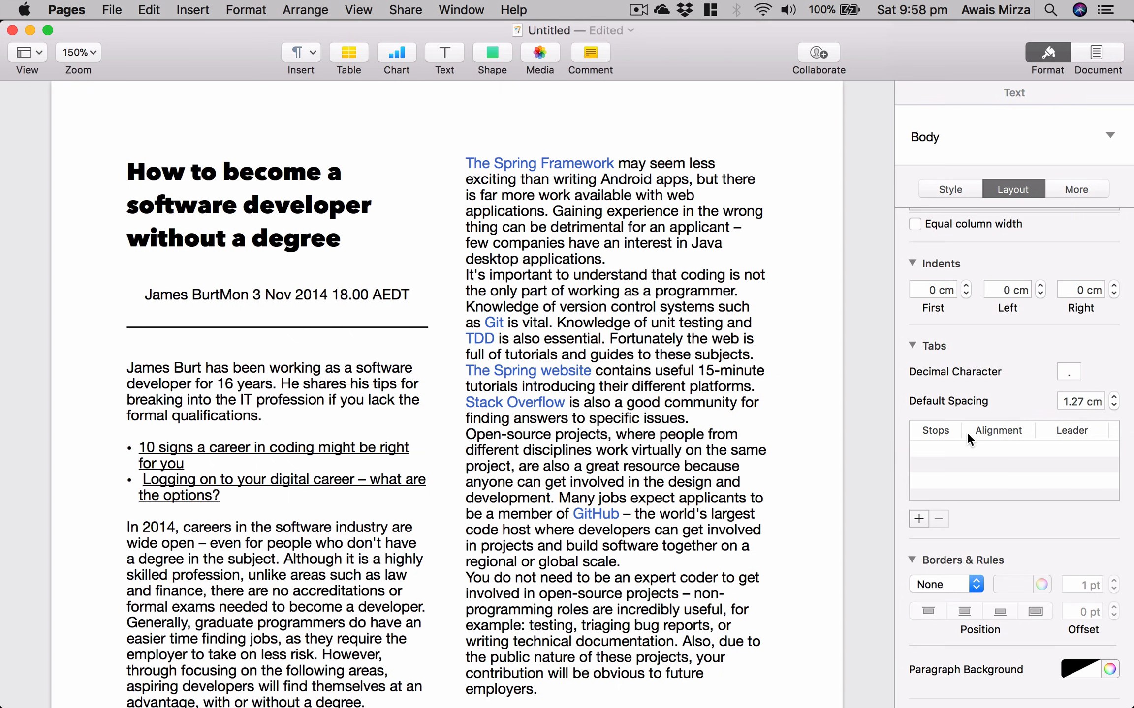
scroll(984, 574, "down", 2)
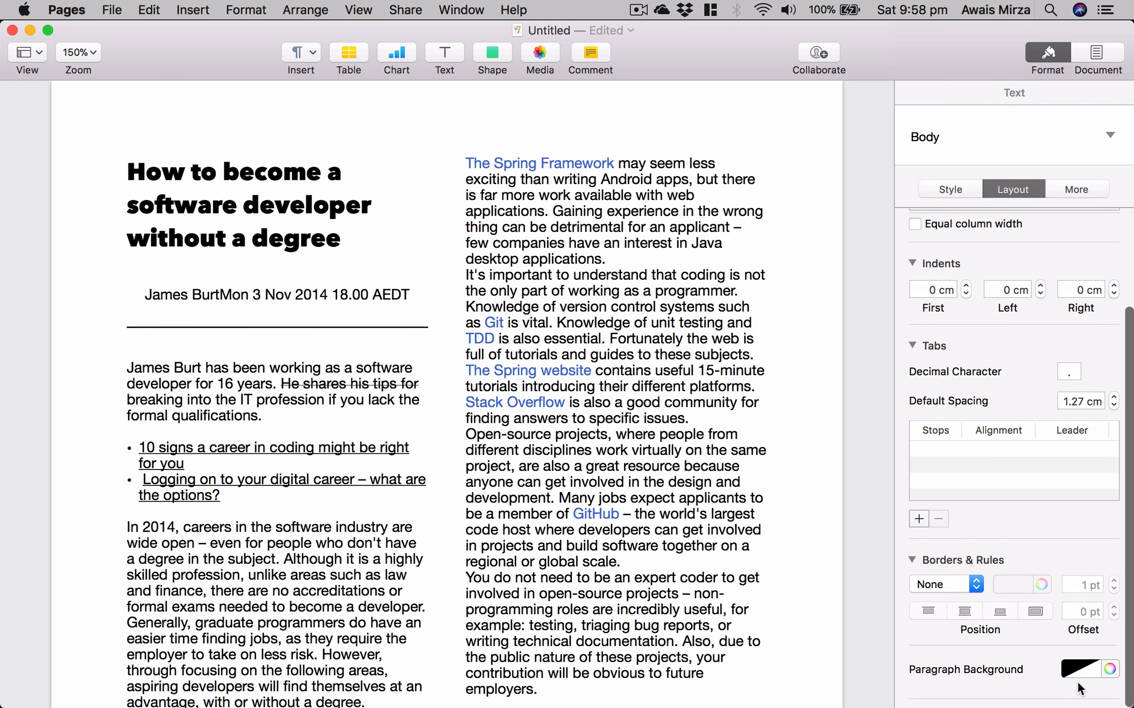
left_click(1077, 675)
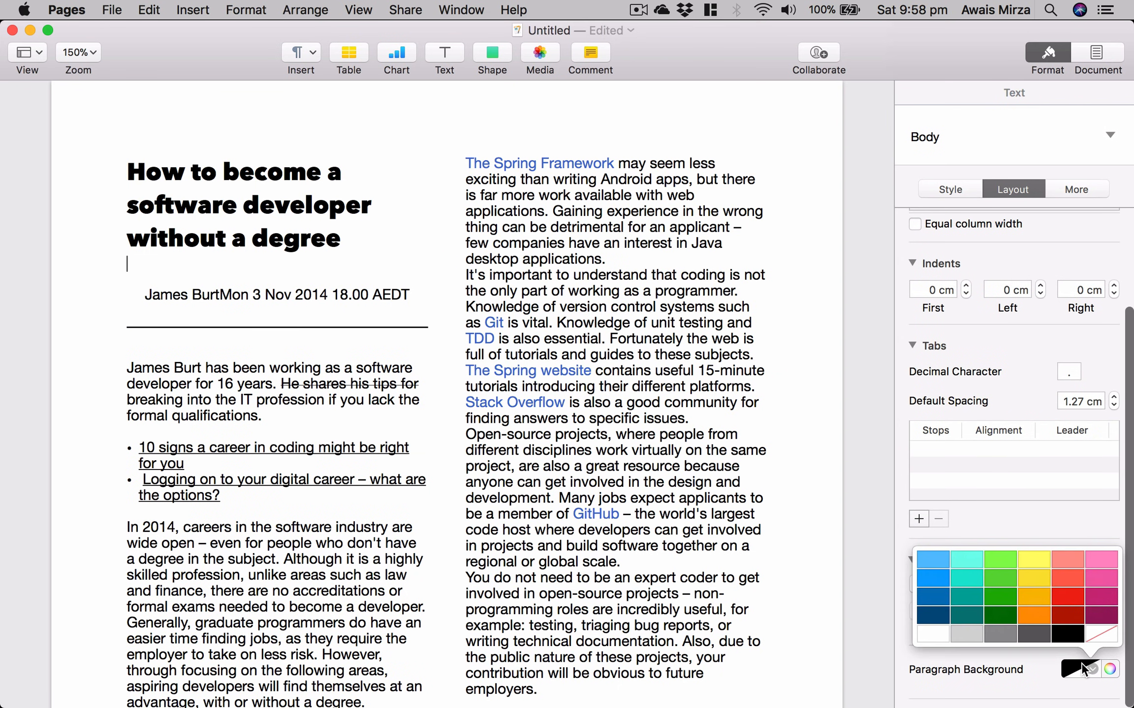
left_click(1069, 594)
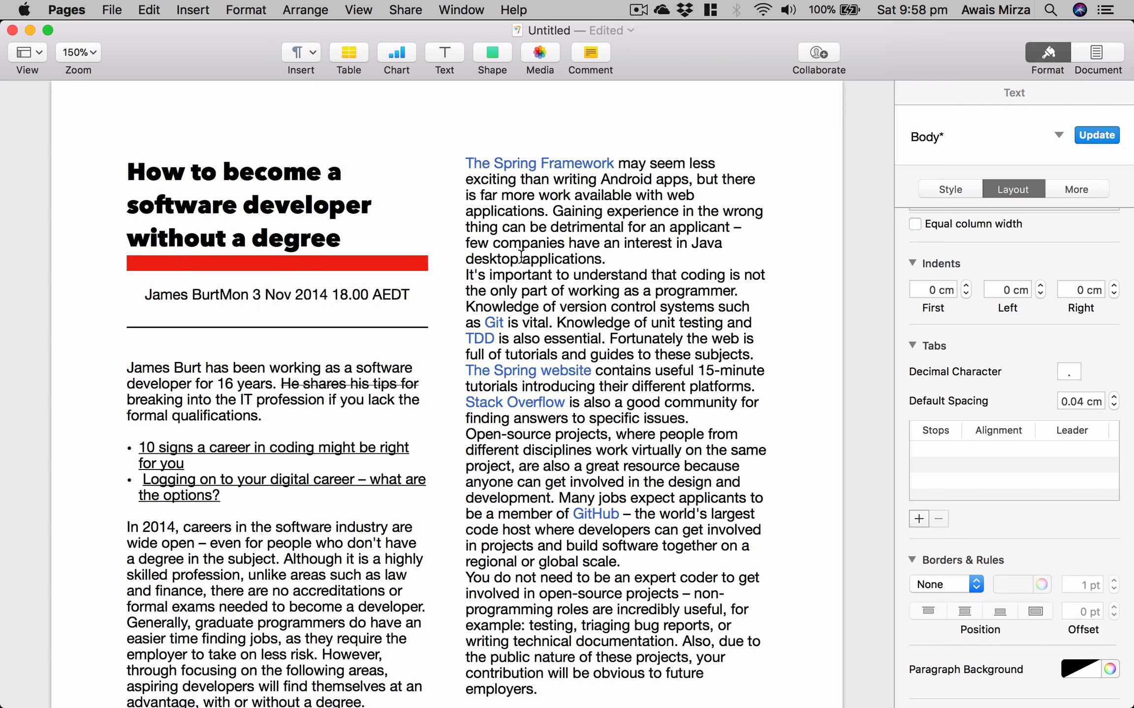
Insert two line breaks after "can't fake enthusiasm." to separate it from the next paragraph
scroll(377, 404, "down", 10)
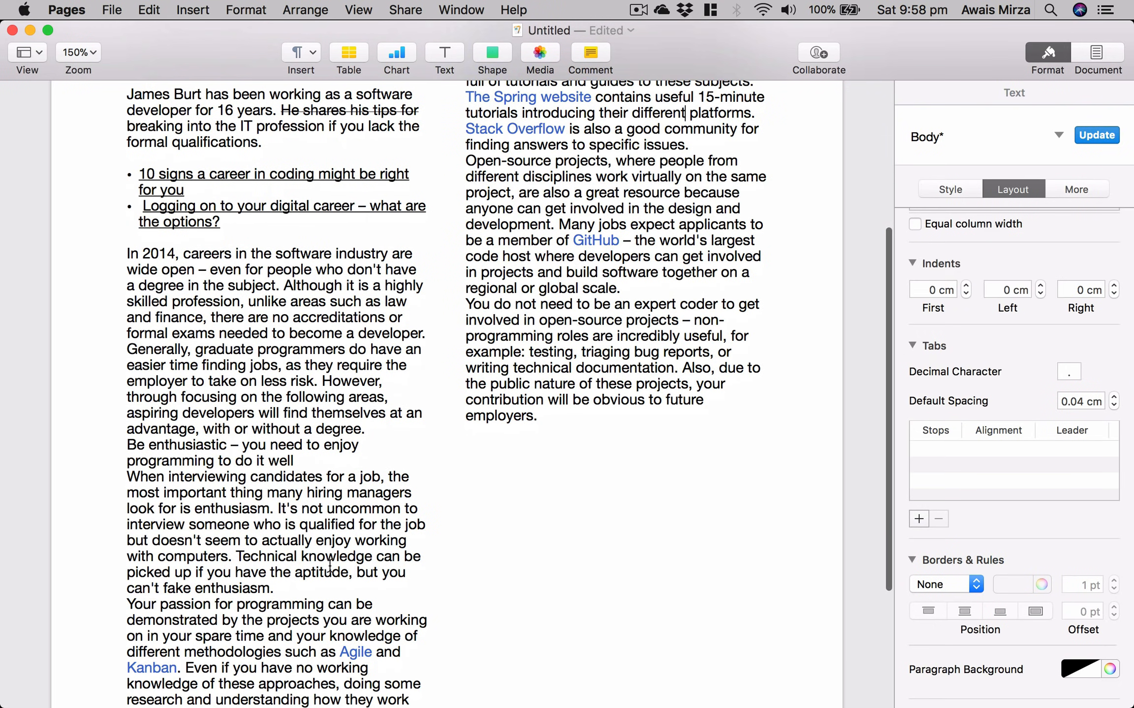
left_click(315, 582)
key("Return")
key("Return")
left_click(300, 590)
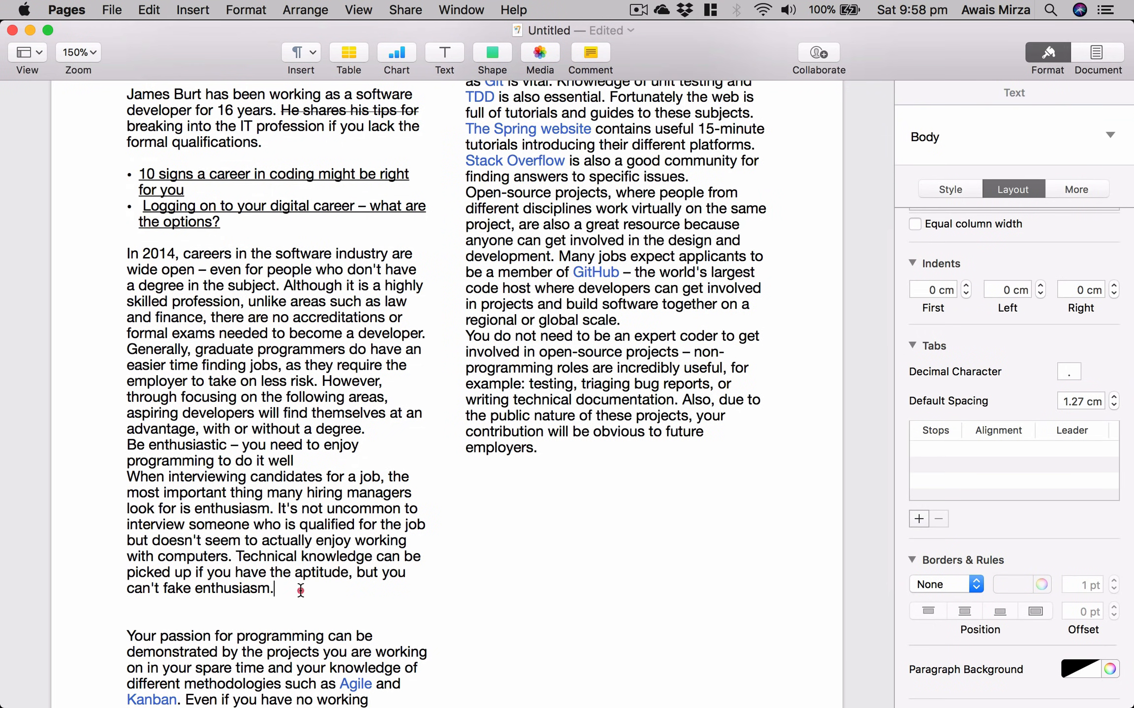
Apply a light red paragraph background to the text from "In 2014, careers in the software industry" through "can't fake enthusiasm."
left_click_drag(300, 591, 93, 254)
type("1")
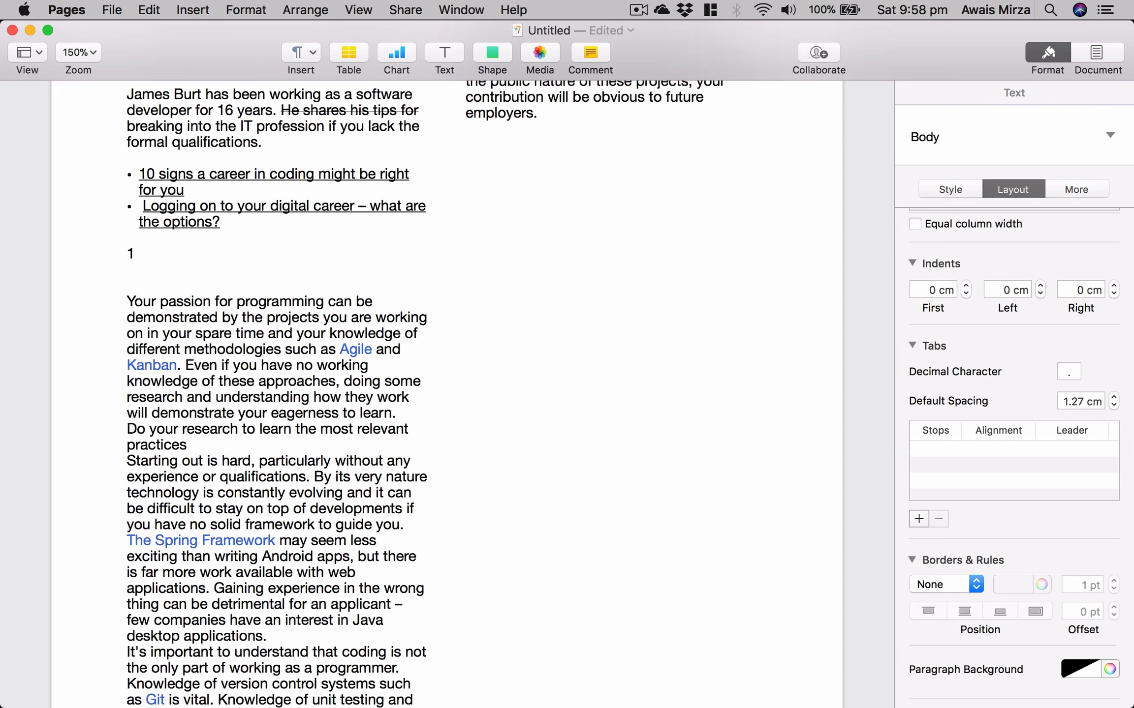
key("super+z")
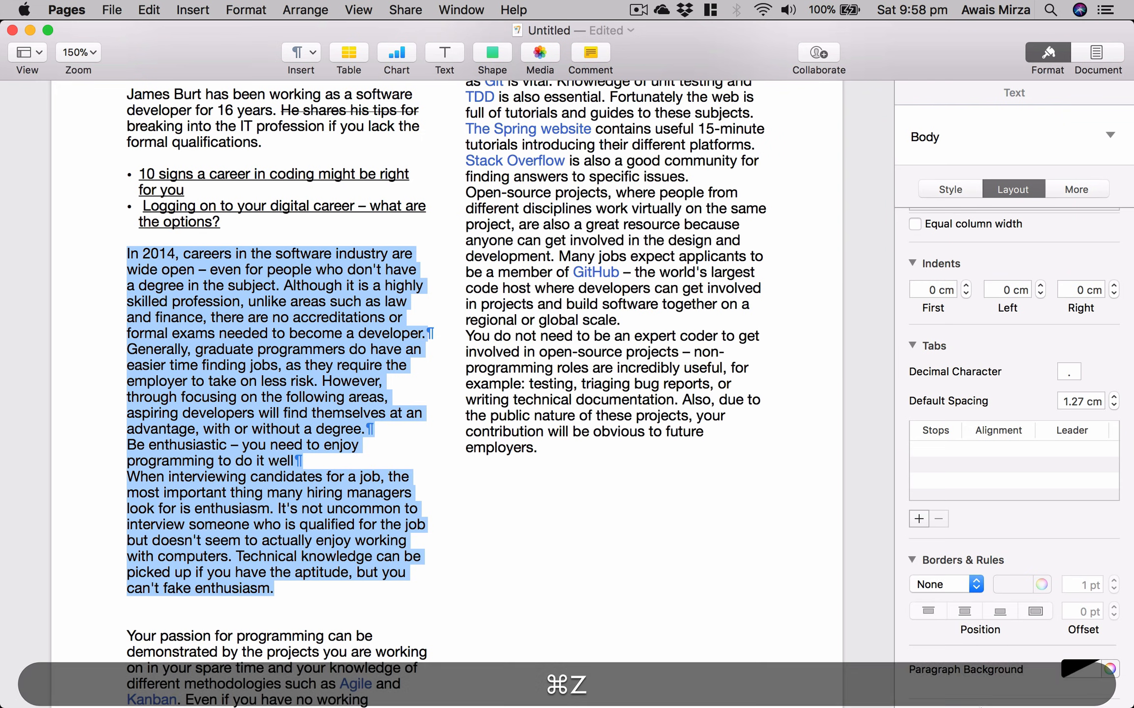
left_click(1070, 672)
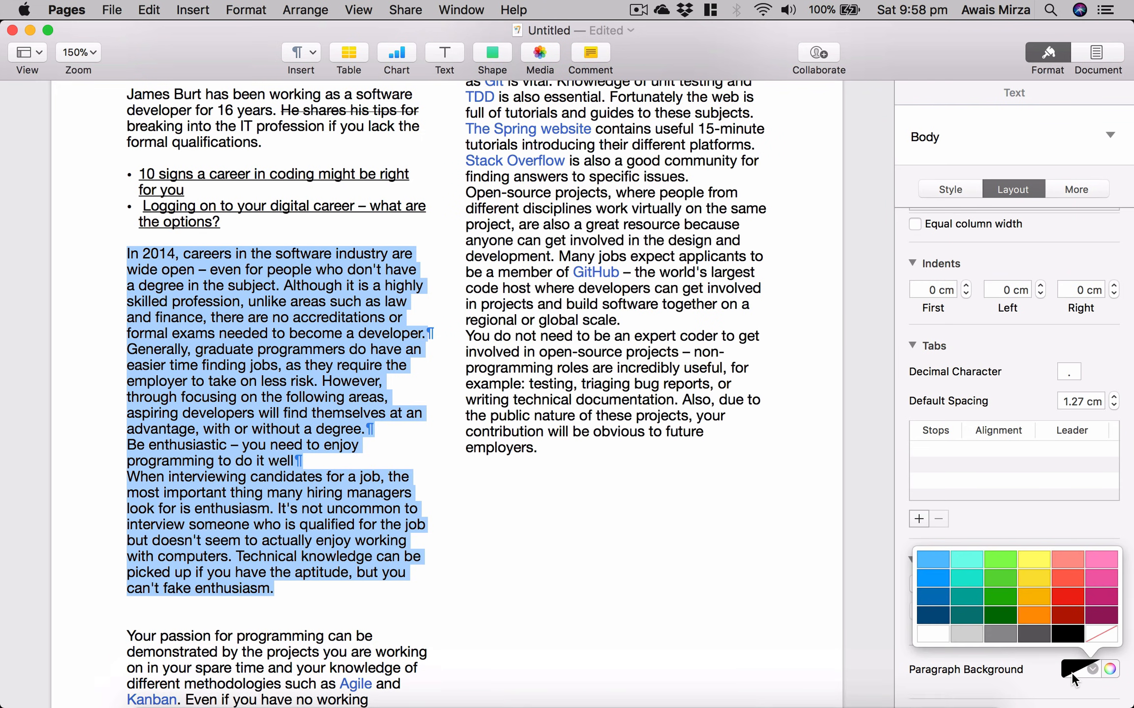
left_click(1078, 578)
left_click(751, 534)
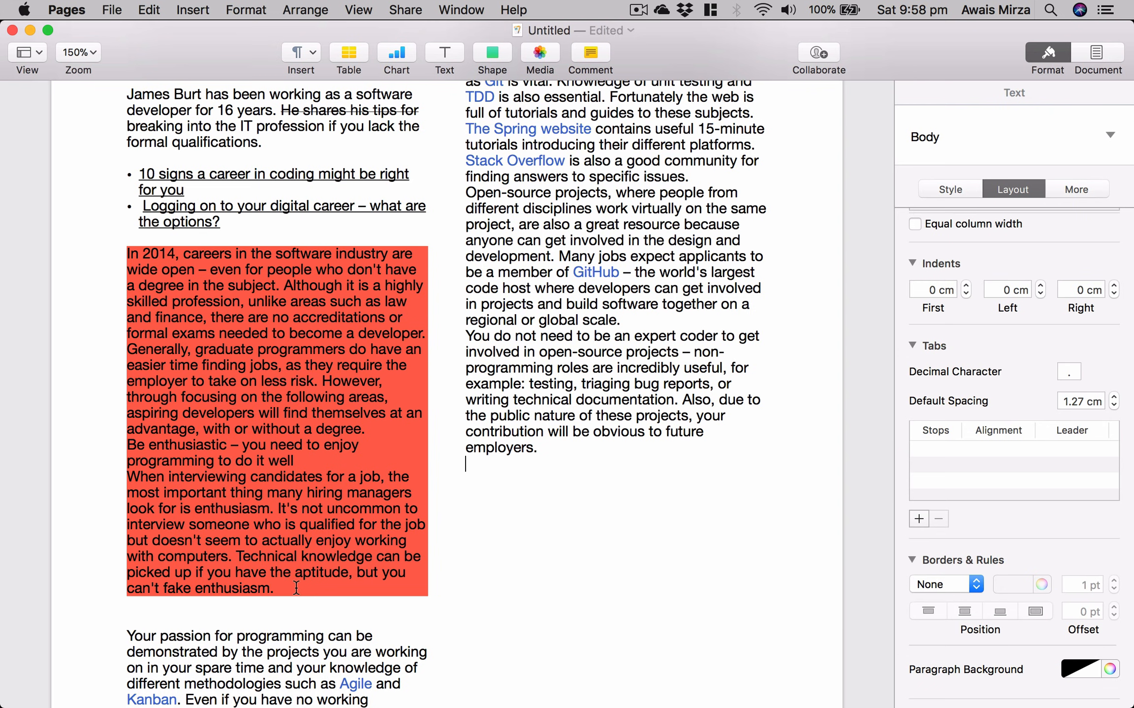
Set the font color of the text in the light red paragraphs to white
left_click_drag(297, 589, 92, 254)
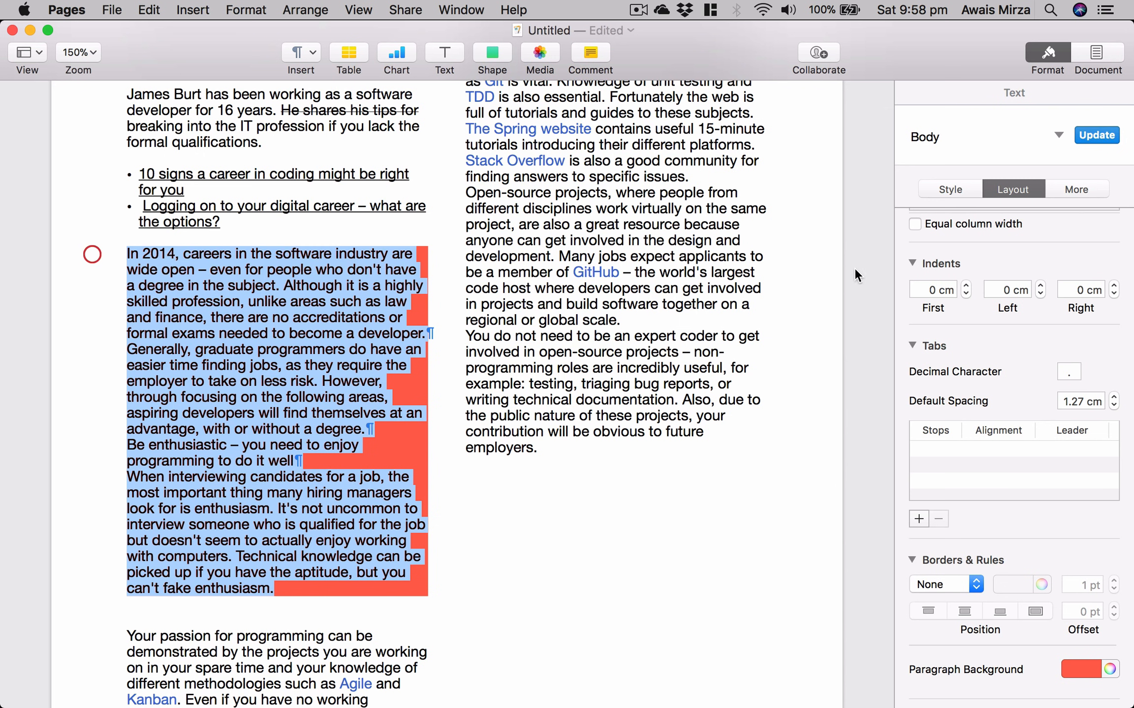
left_click(953, 190)
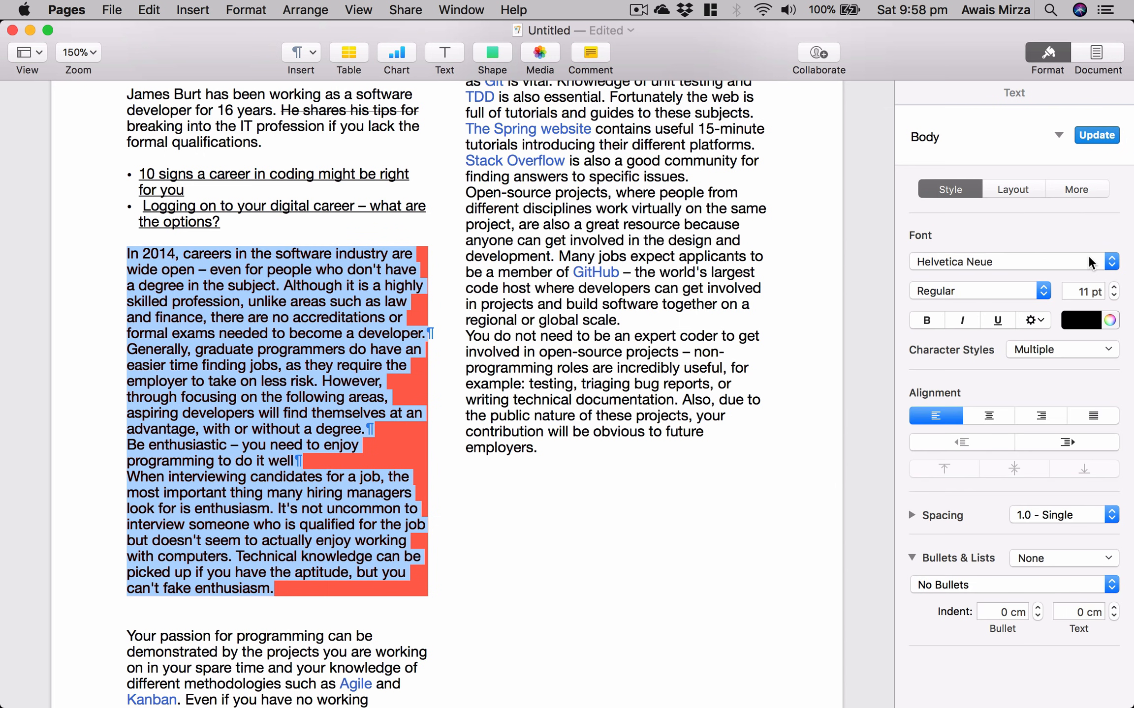
left_click(1083, 320)
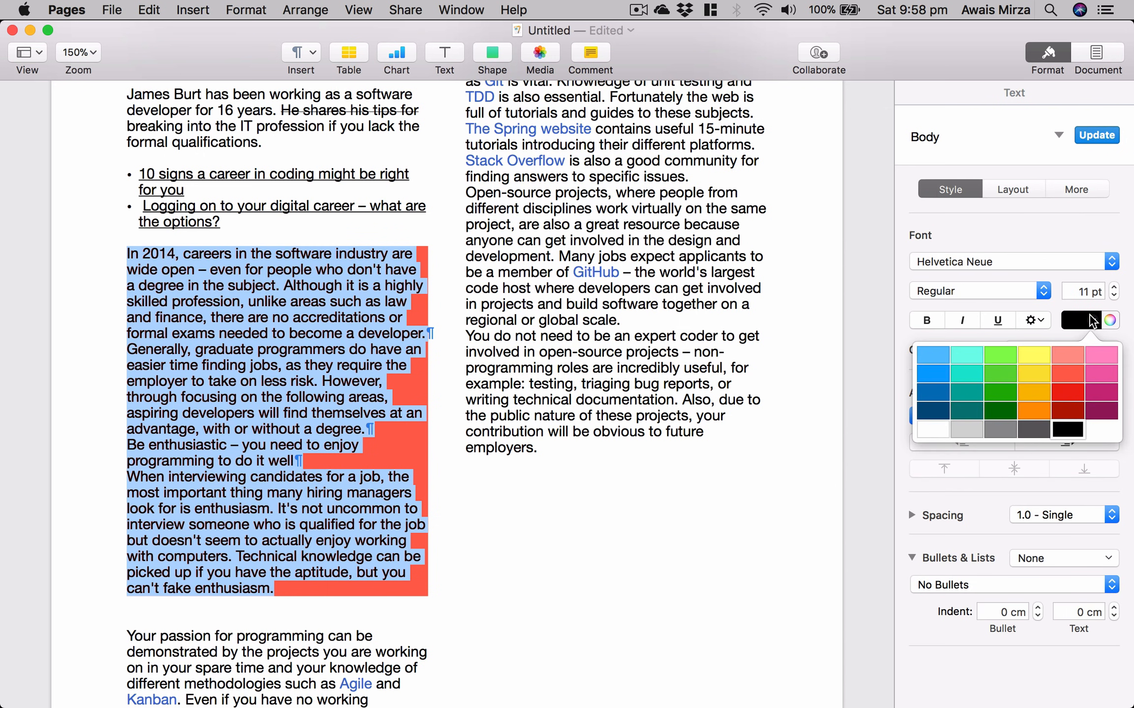
left_click(932, 429)
left_click(693, 478)
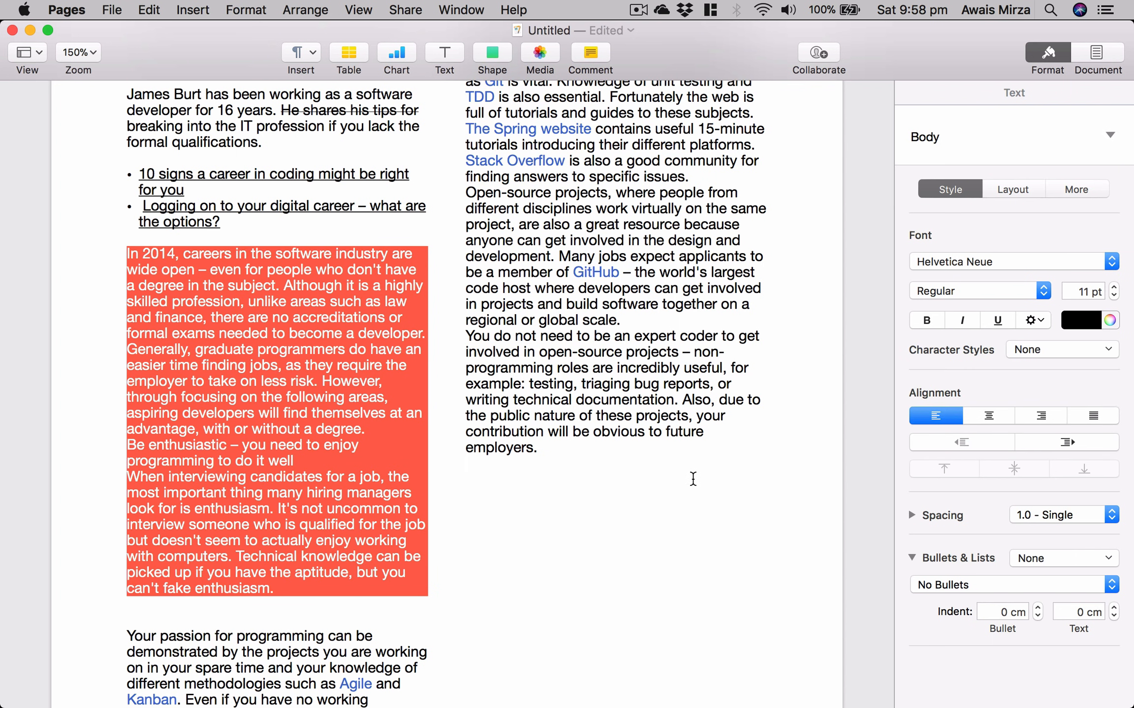
Review the pagination, break, hyphenation and following-style options available for paragraphs
left_click(1016, 194)
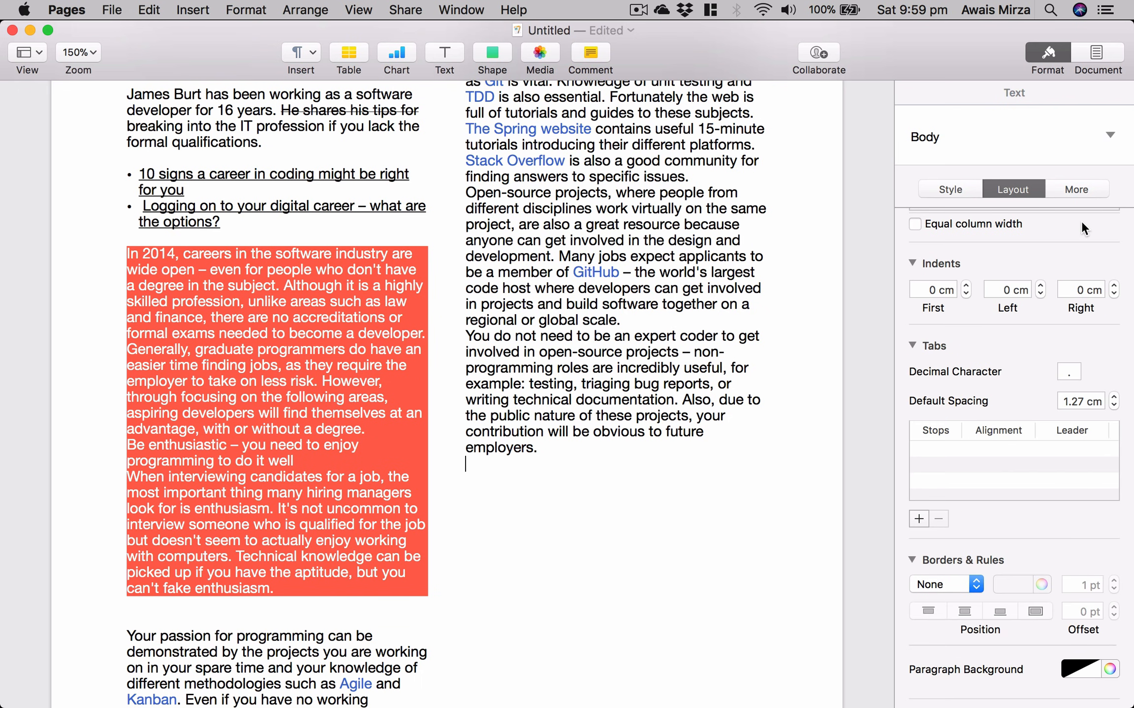
left_click(1081, 196)
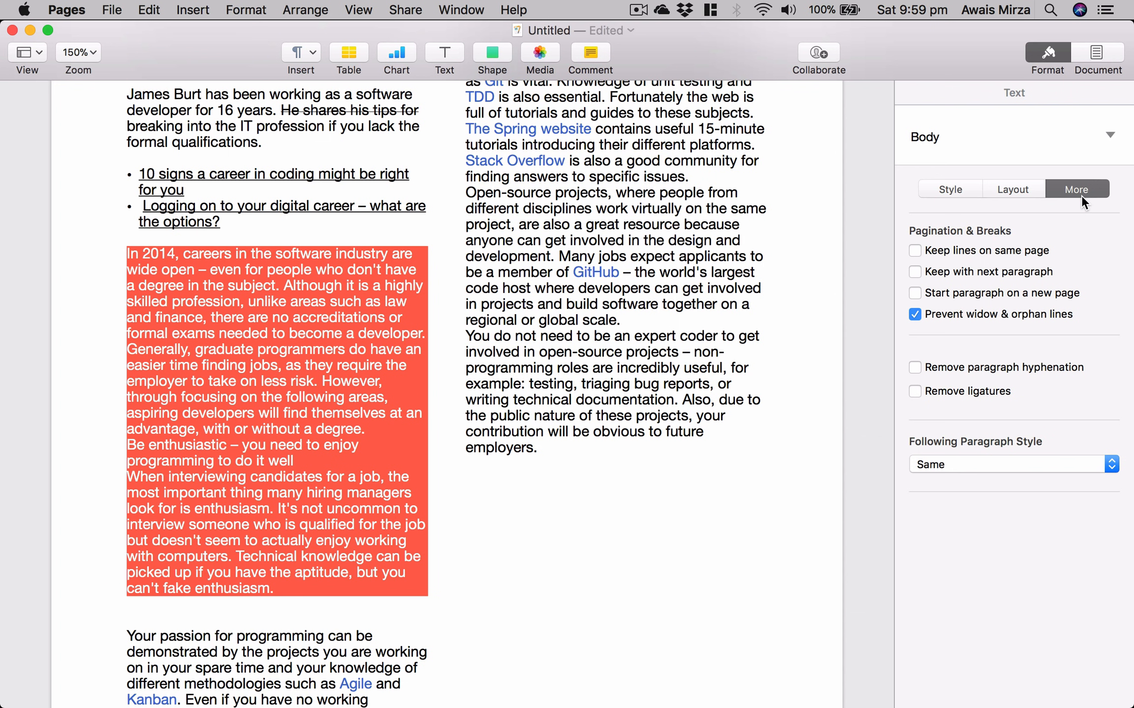
scroll(476, 572, "down", 5)
scroll(476, 571, "up", 1)
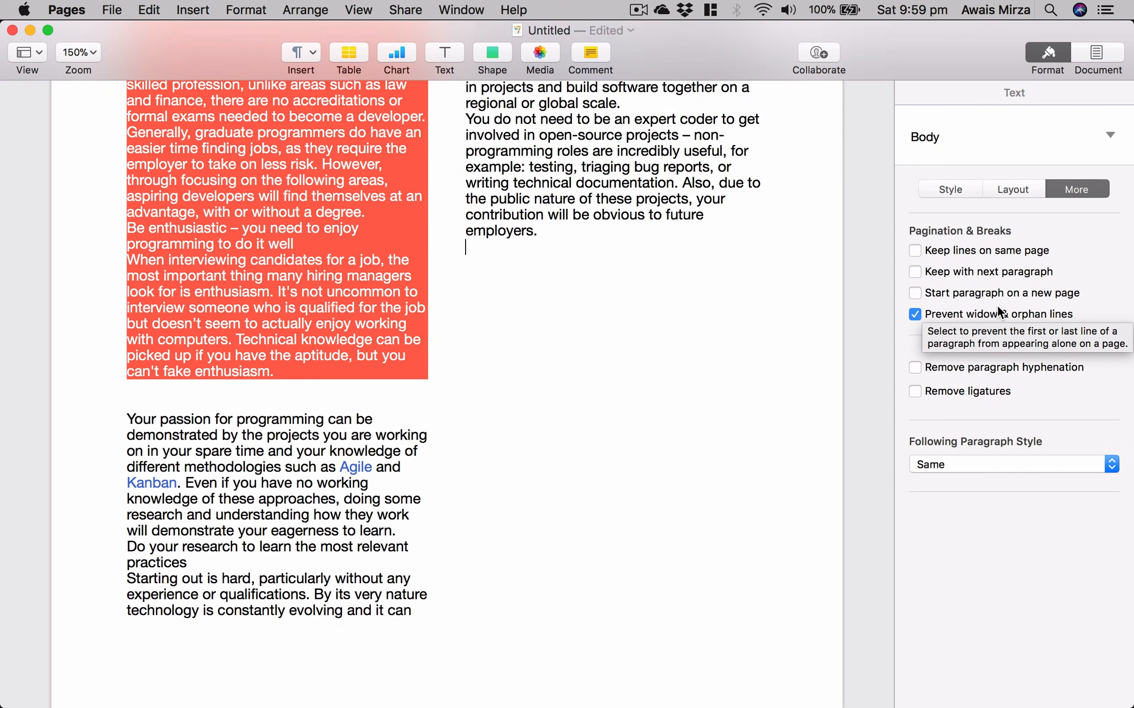
Remove the red paragraph background from the empty paragraph directly beneath the article title
scroll(659, 223, "up", 6)
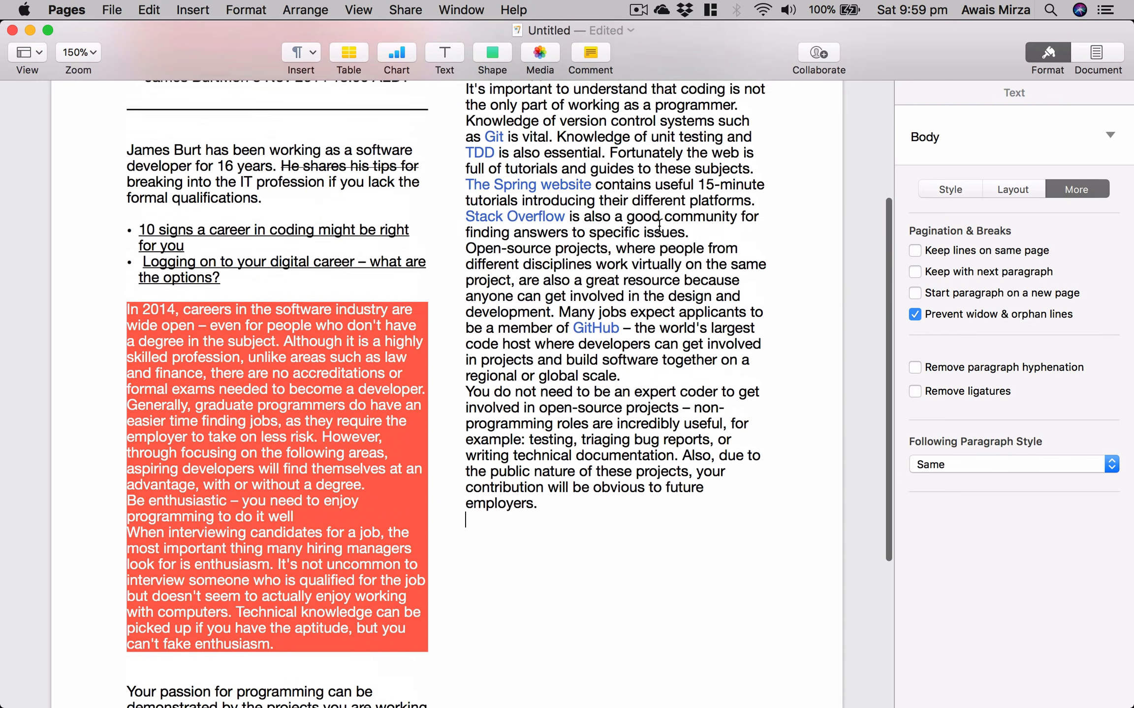
scroll(659, 224, "up", 5)
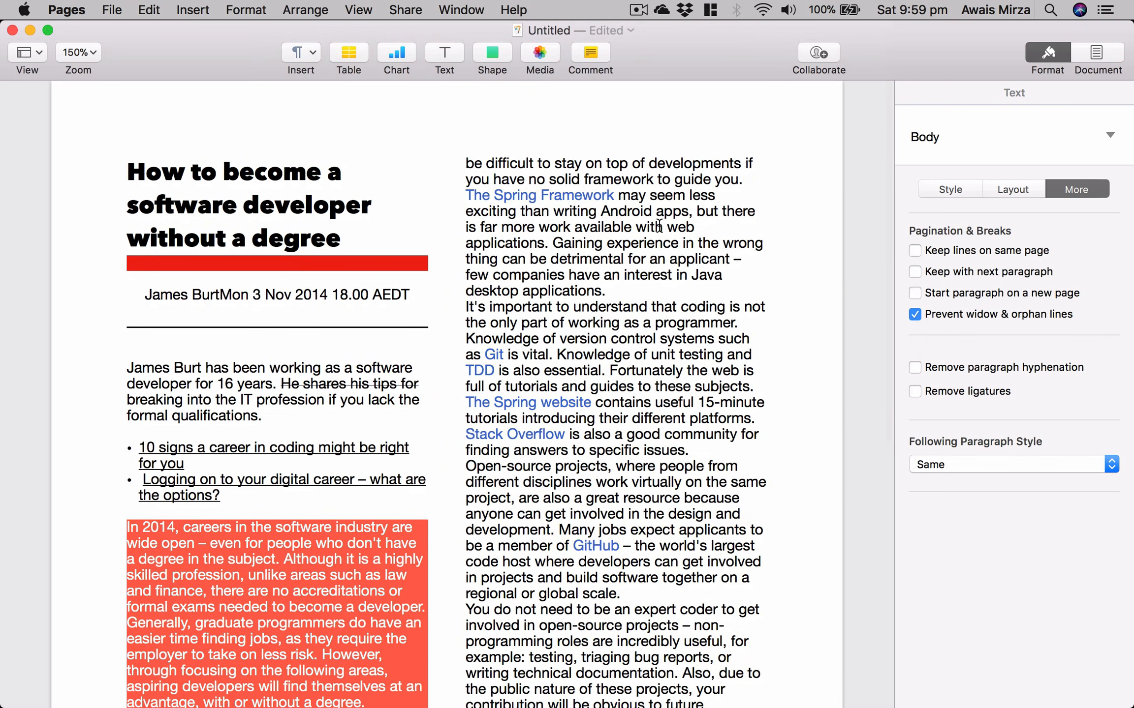
left_click(412, 271)
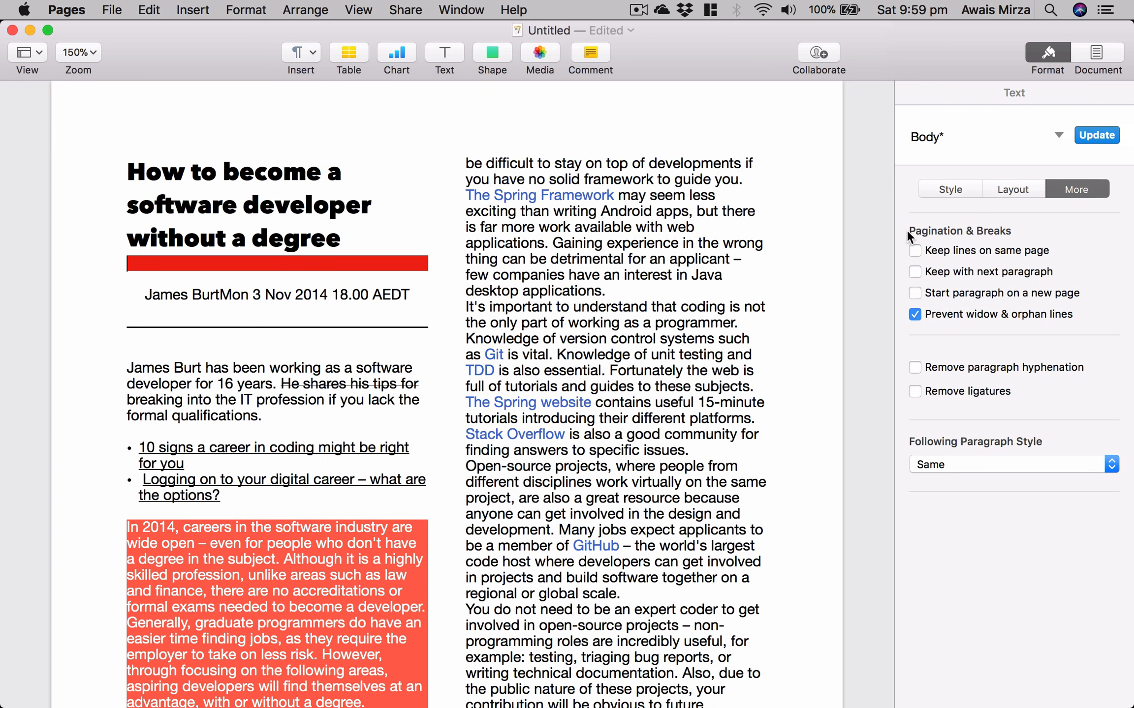
left_click(1005, 187)
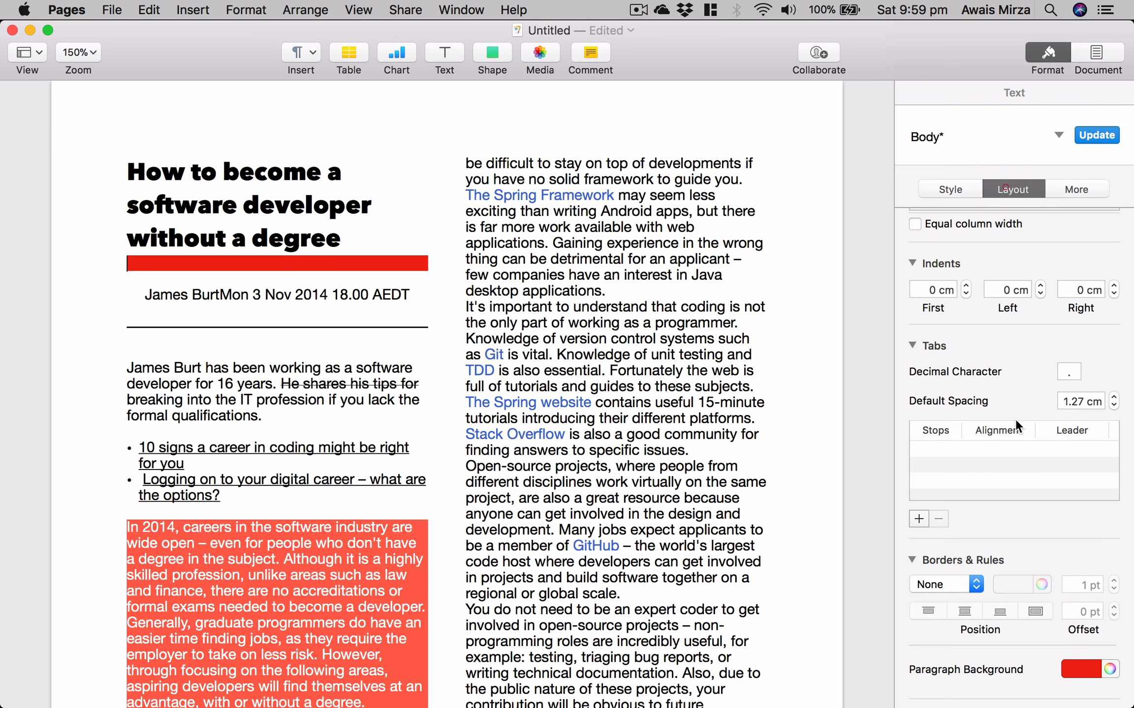
left_click(1090, 668)
left_click(1101, 633)
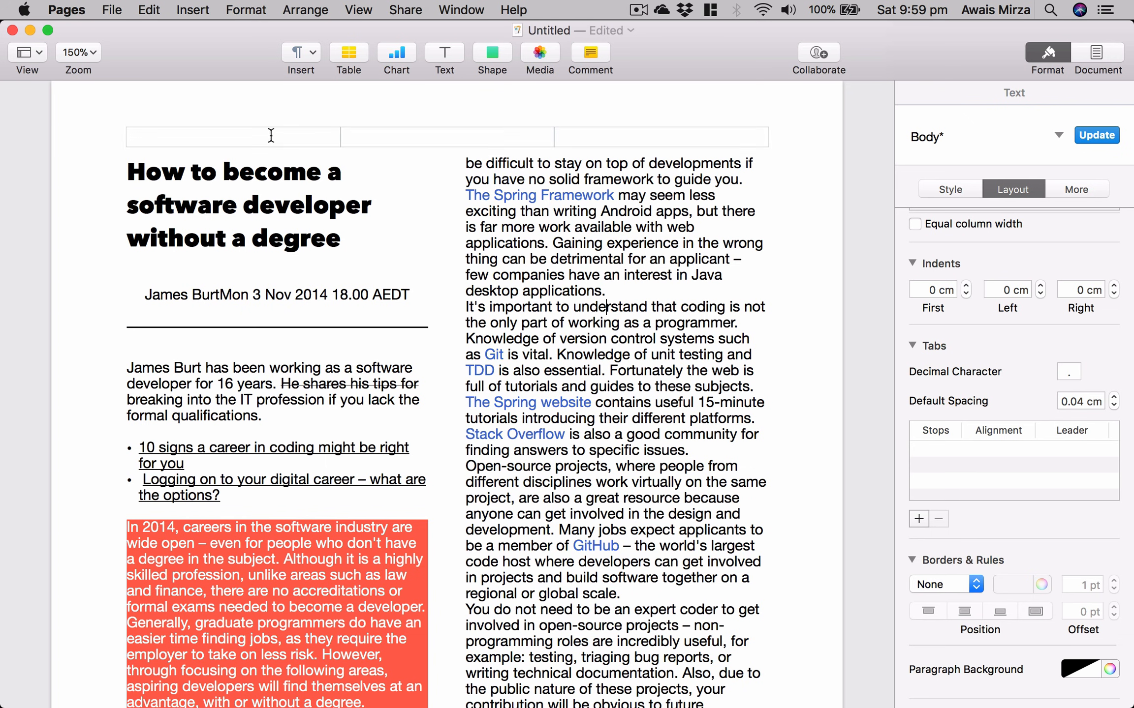
left_click(147, 9)
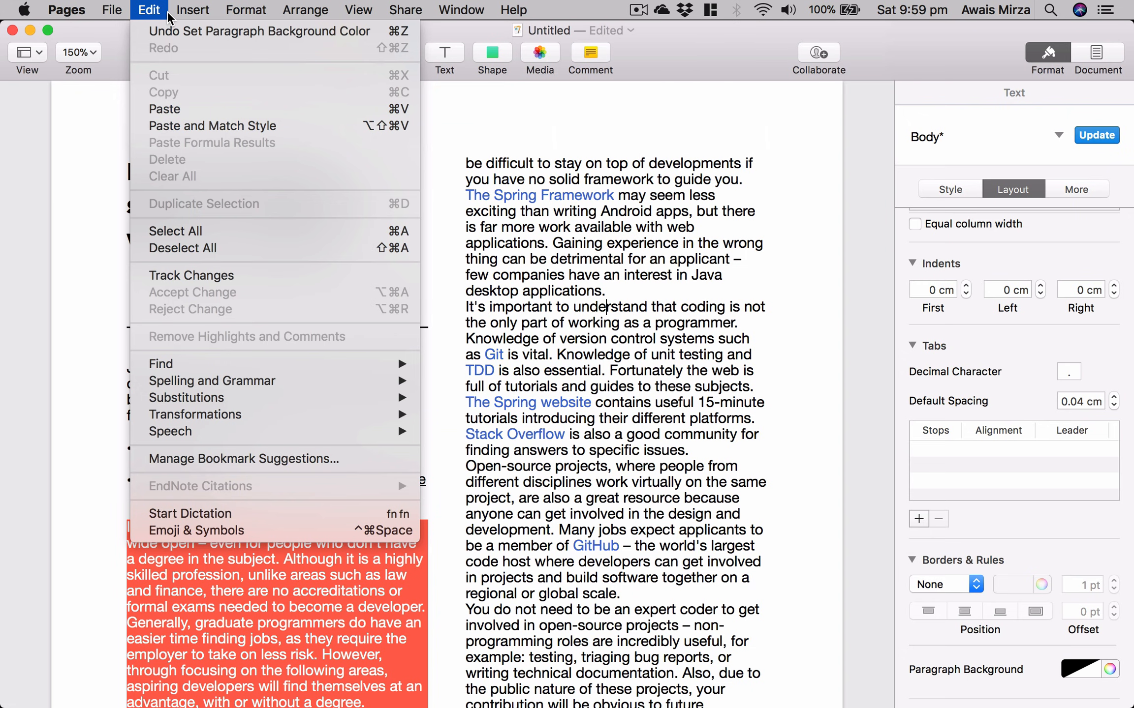
left_click(376, 309)
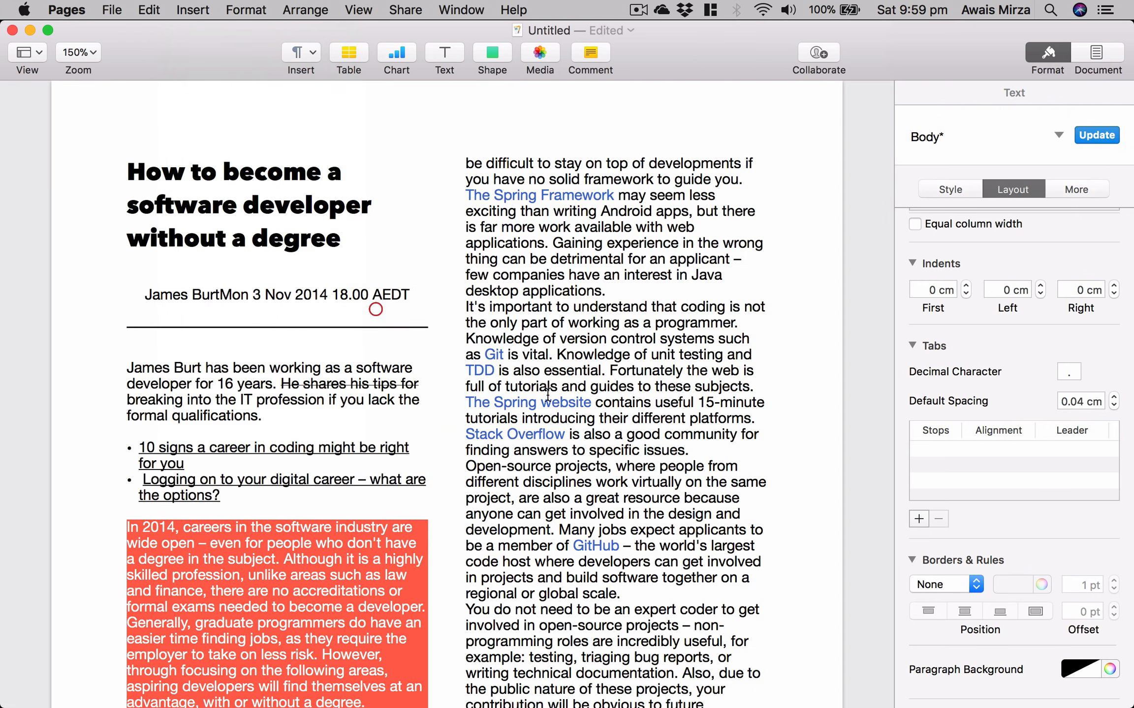
left_click(547, 397)
left_click(554, 382)
scroll(554, 384, "down", 10)
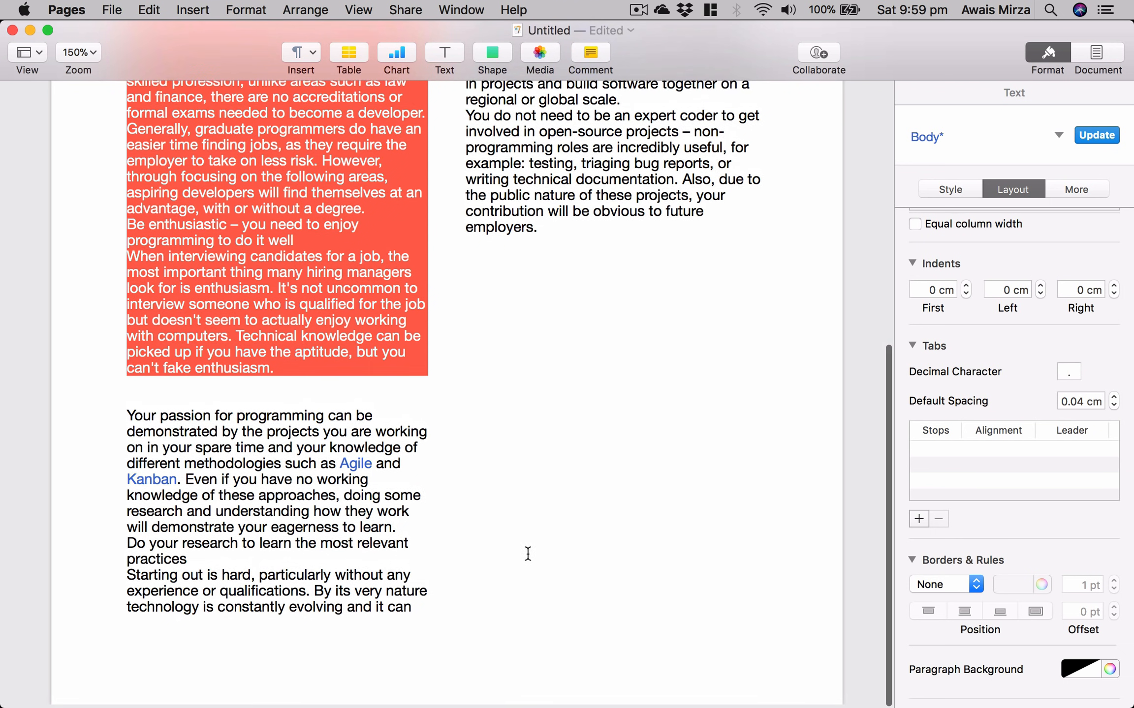
Add several empty lines after the article's last paragraph, which ends in "future employers."
left_click(525, 559)
left_click(497, 644)
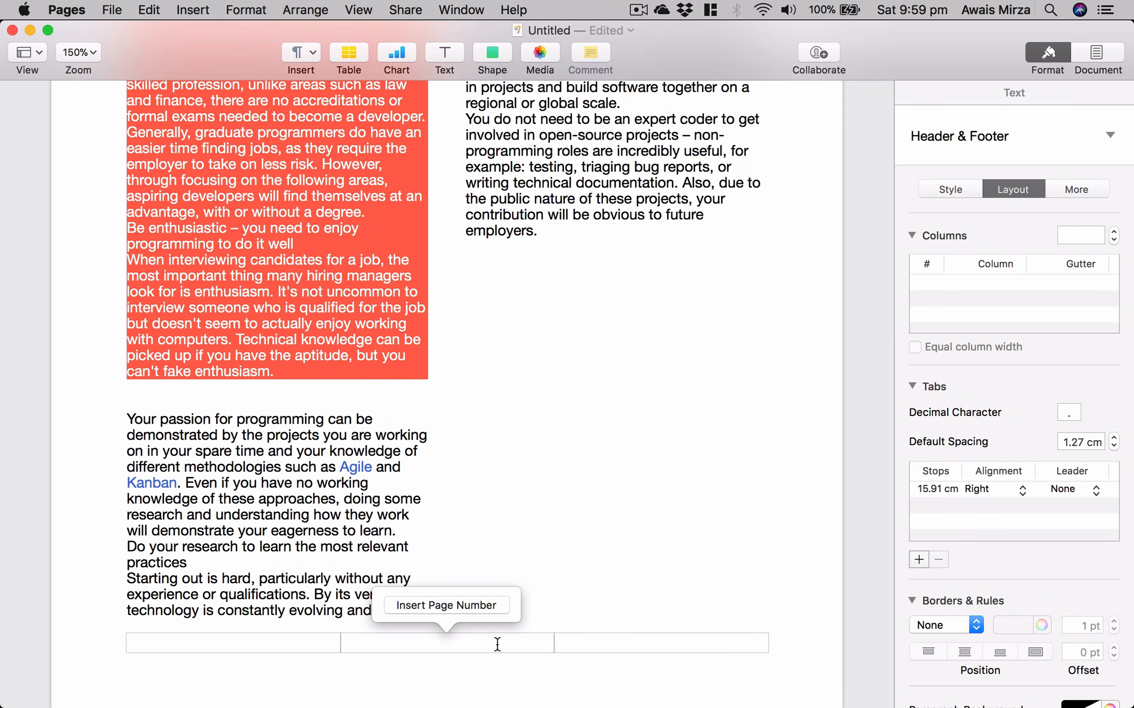
left_click(540, 628)
key("Return")
key("Return")
key("Return")
key("Return")
key("Return")
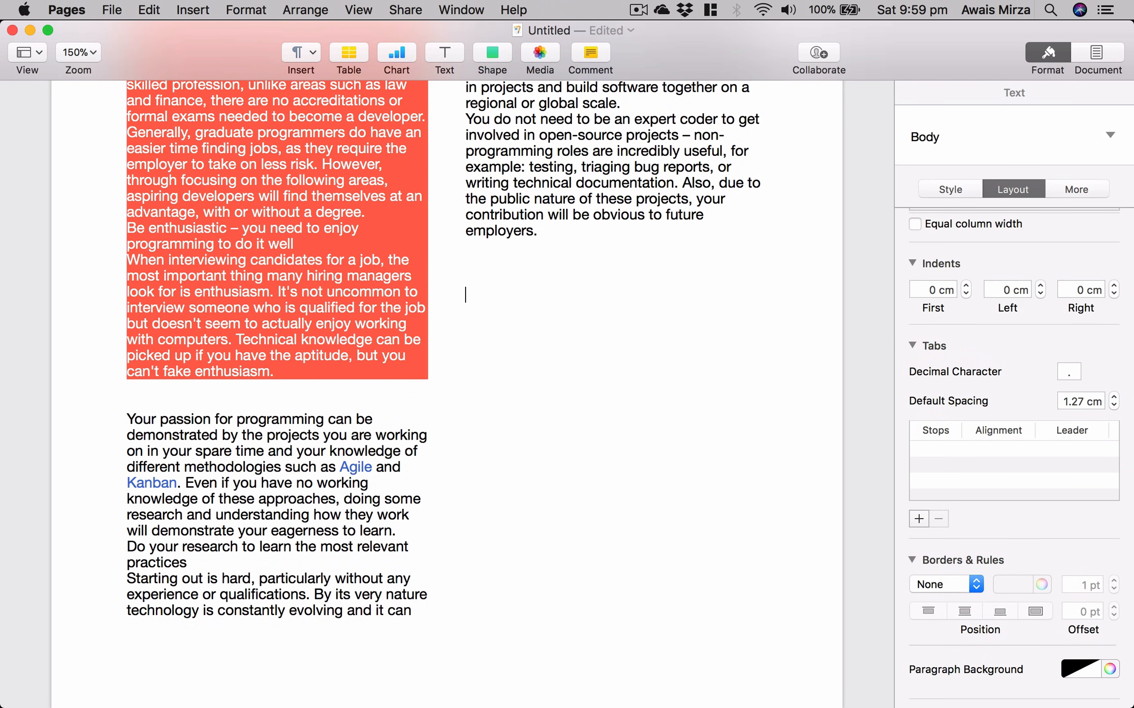
key("Return")
Reduce the article's layout to 1 column and look over the reflowed text
scroll(1012, 226, "up", 3)
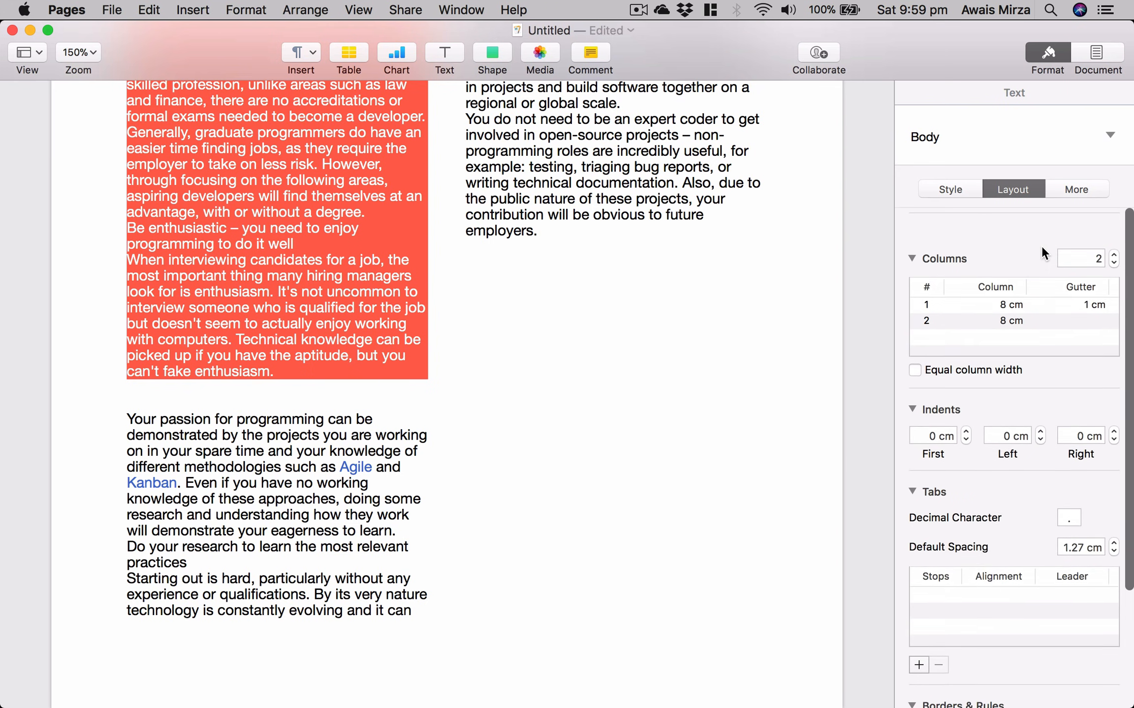
left_click(1113, 240)
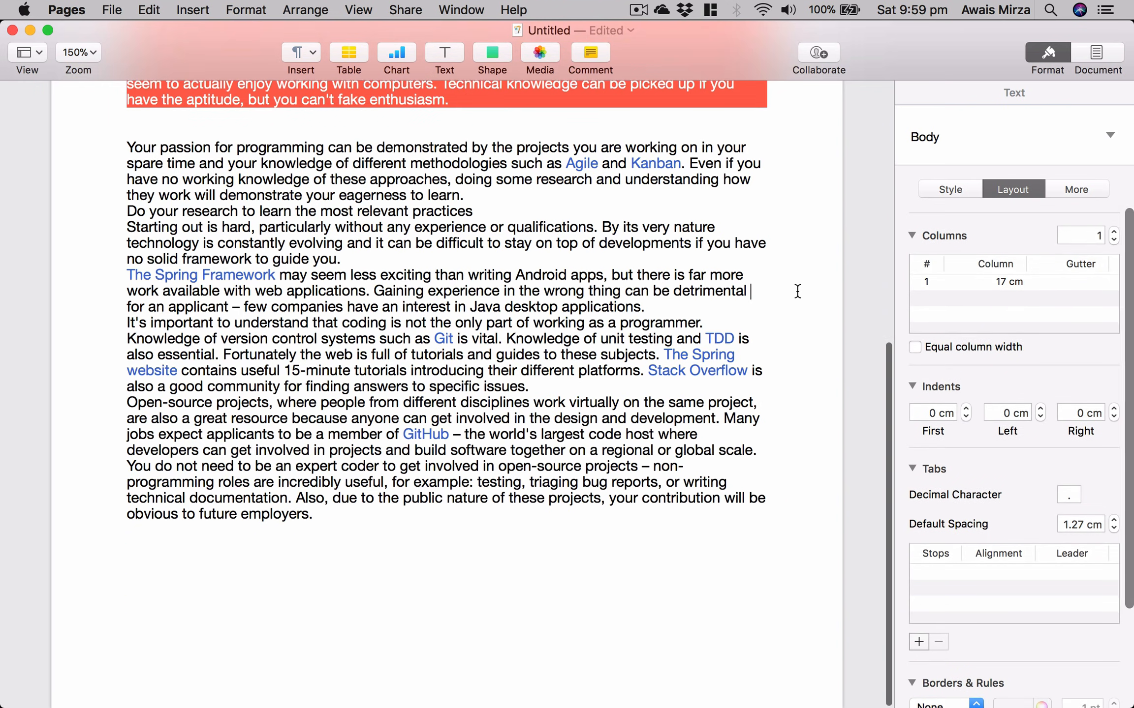
scroll(727, 295, "up", 10)
scroll(576, 363, "down", 7)
scroll(577, 363, "down", 2)
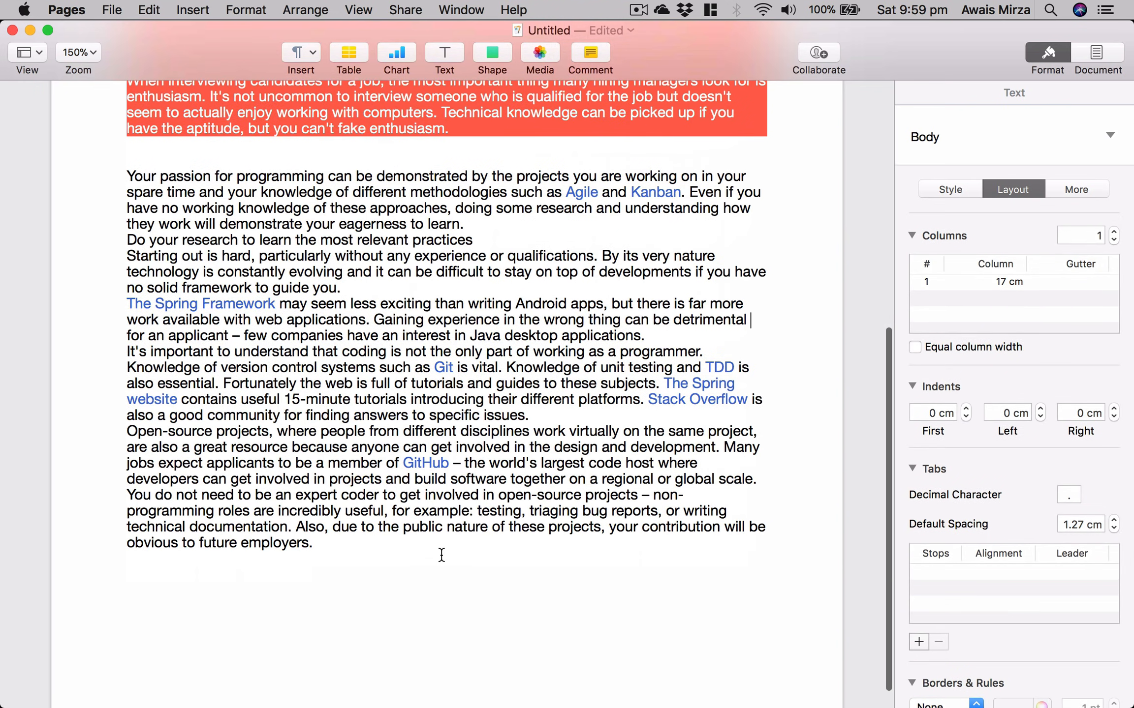
Write "Hey what's your plan for tonight" a few lines below the article's last paragraph and start a new line
left_click(442, 555)
key("Return")
key("Return")
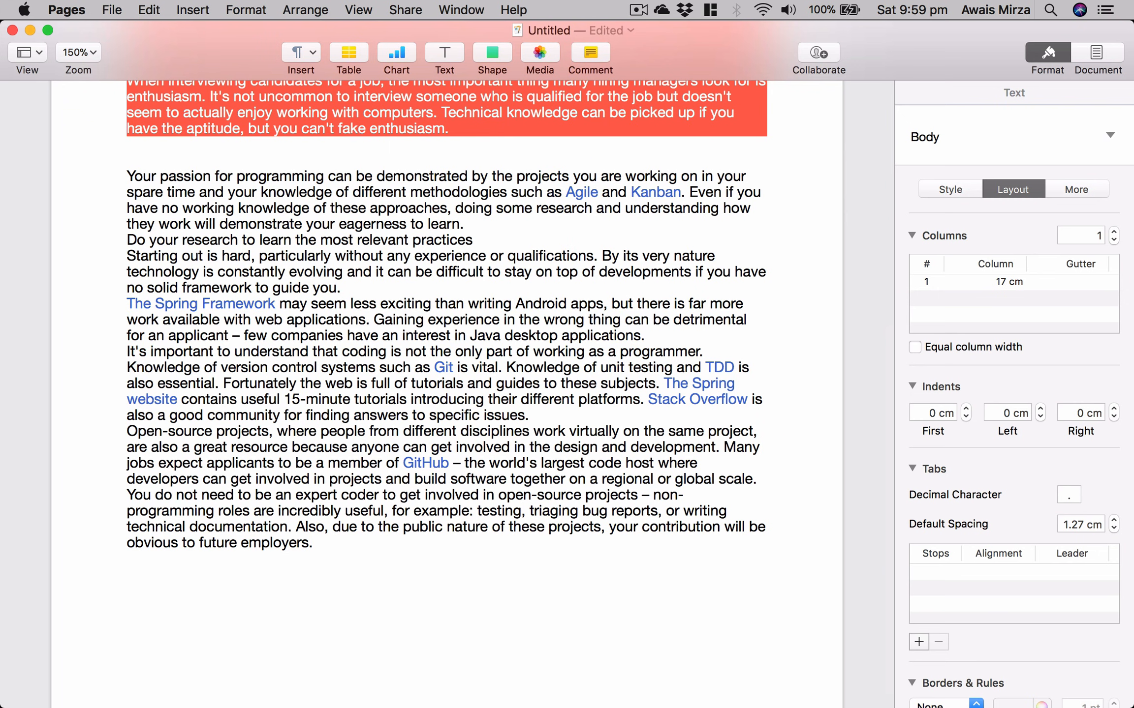
type("Hey wh")
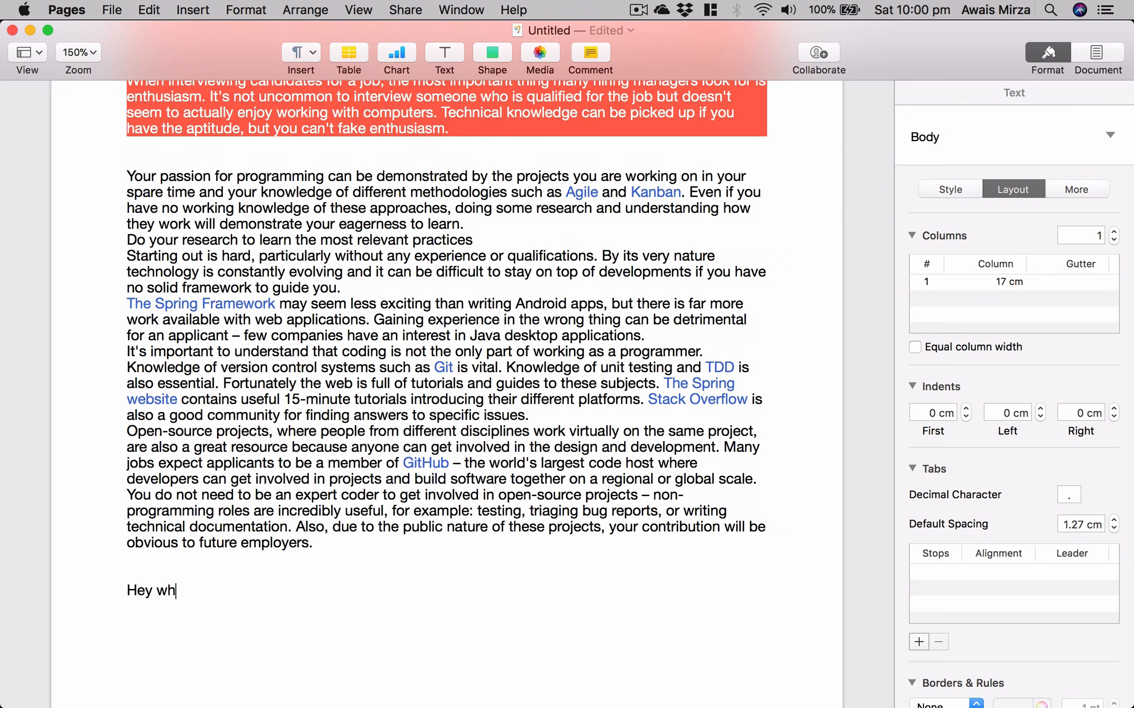
type("at 's your plan for tonight")
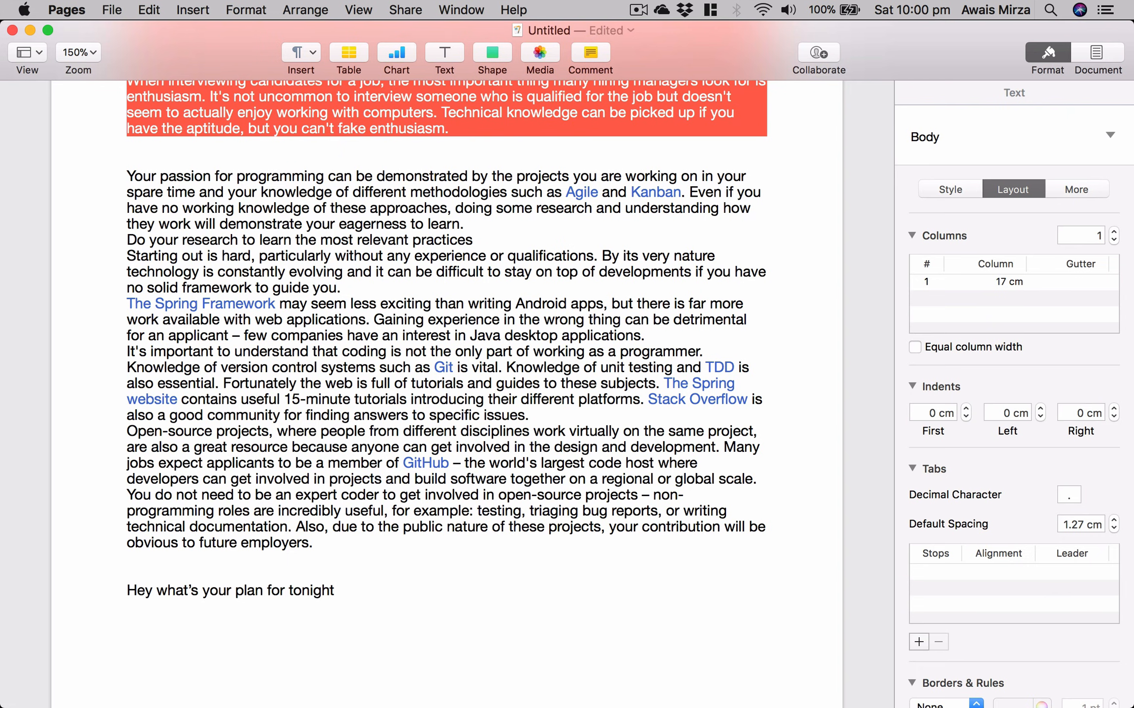
key("Return")
Undo the last typing and delete the remaining practice text below the article
scroll(536, 625, "down", 3)
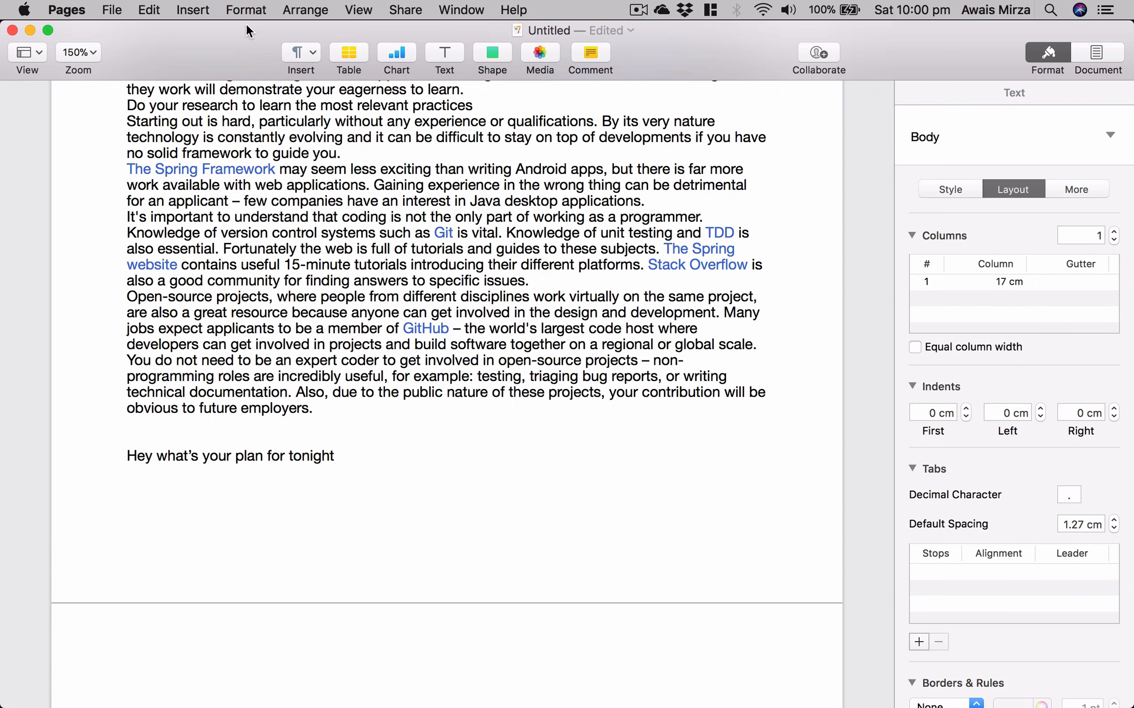
left_click(150, 10)
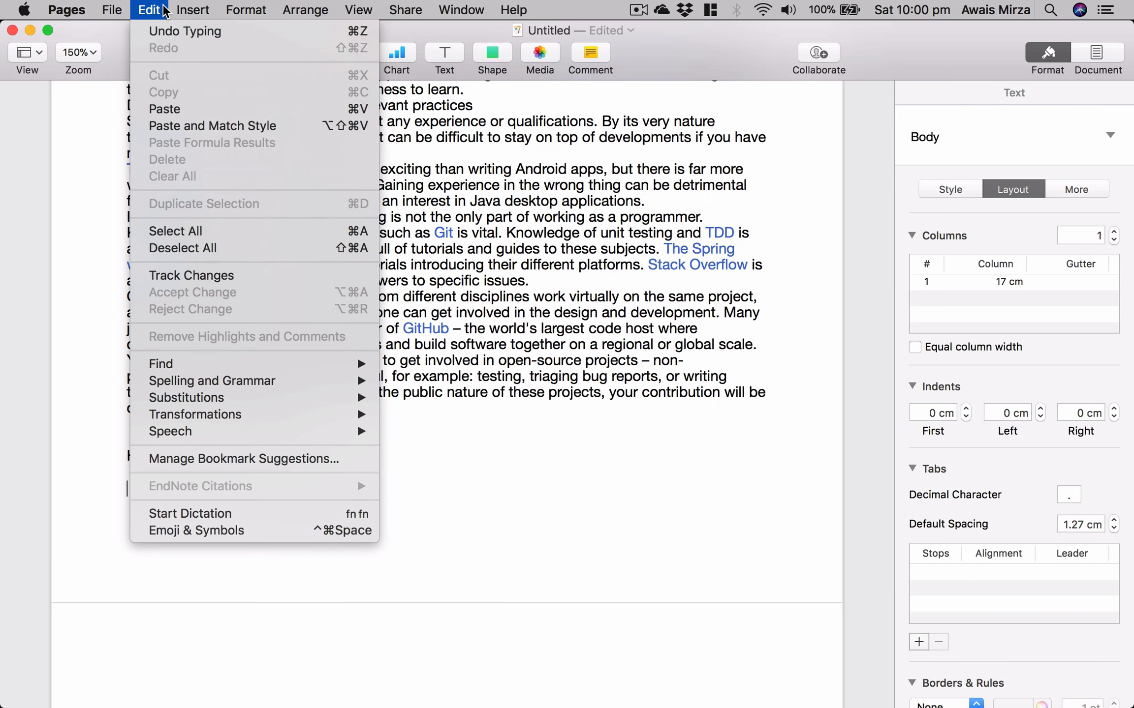
left_click(154, 31)
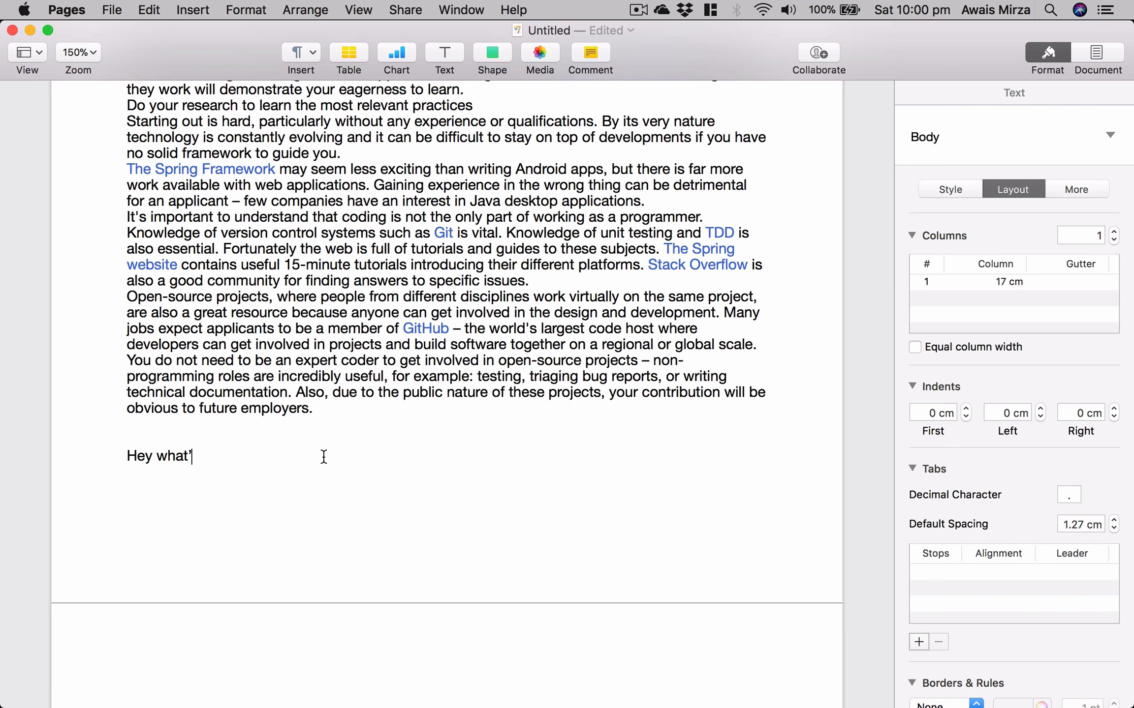
key("BackSpace")
key("BackSpace")
key("BackSpace")
key("BackSpace")
key("BackSpace")
key("BackSpace")
key("BackSpace")
key("BackSpace")
key("BackSpace")
Write "Hey what hey what" and a line break below the article, and undo that typing
type("Hey ")
type("what ")
type("hey waht")
key("Return")
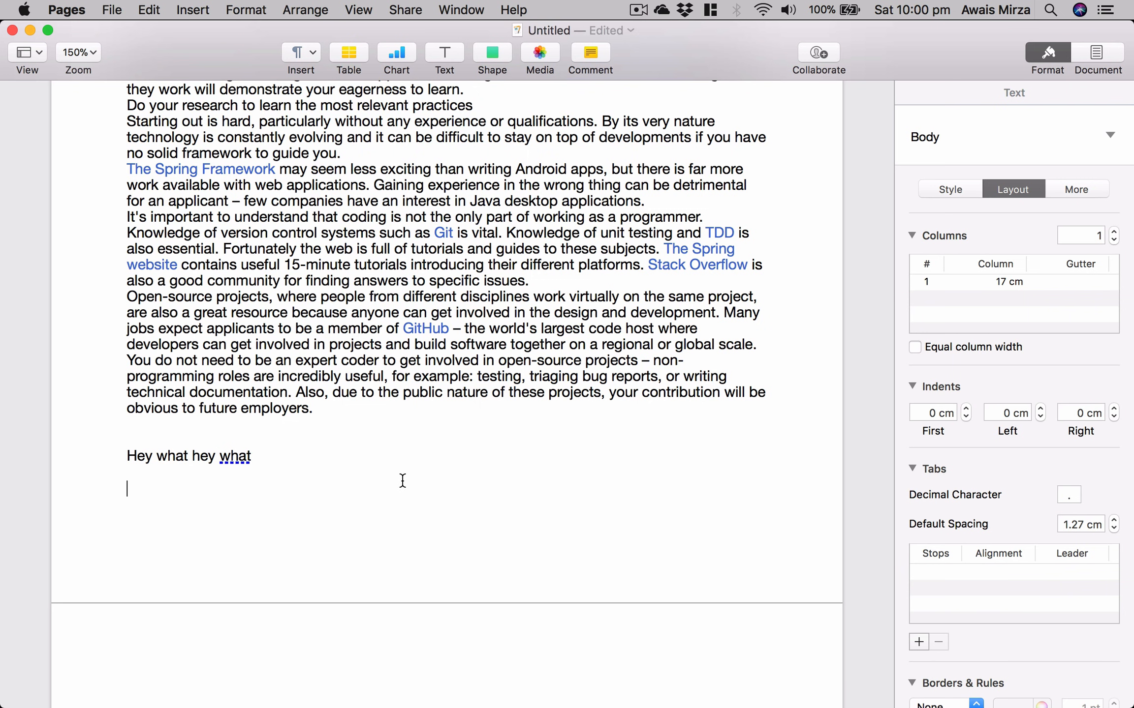
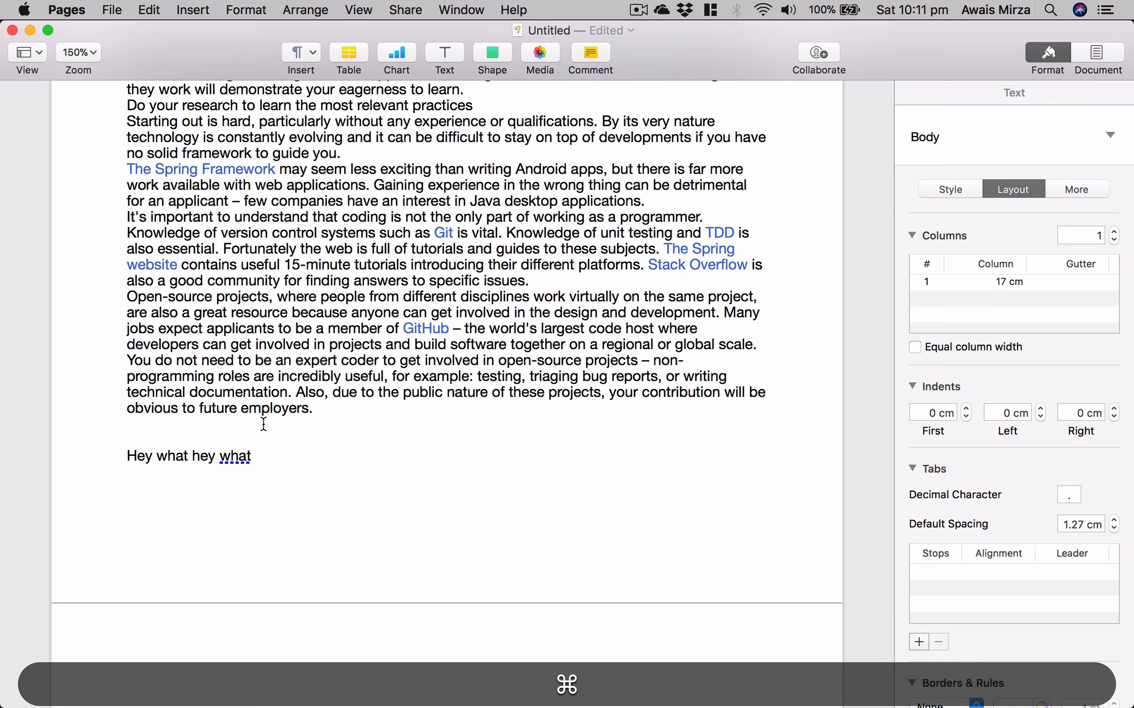
key("super+z")
key("super+z")
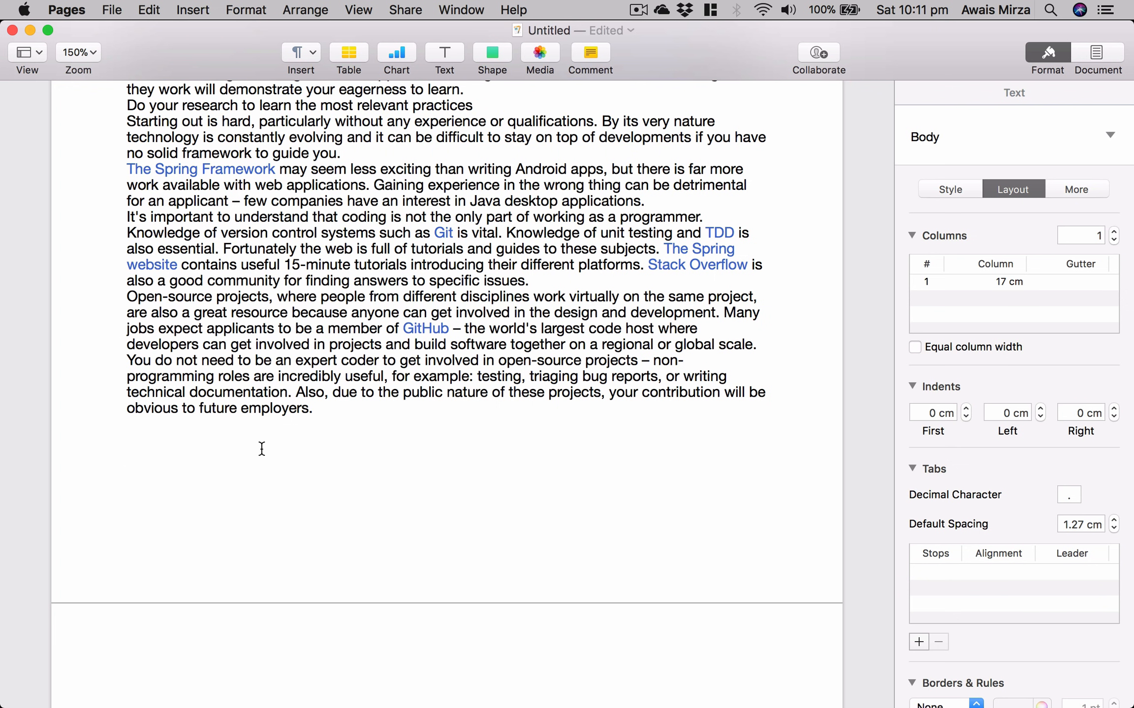
Write "hey hey hey what is going on" below the article, and undo that typing
type("hey hey hey what is going on")
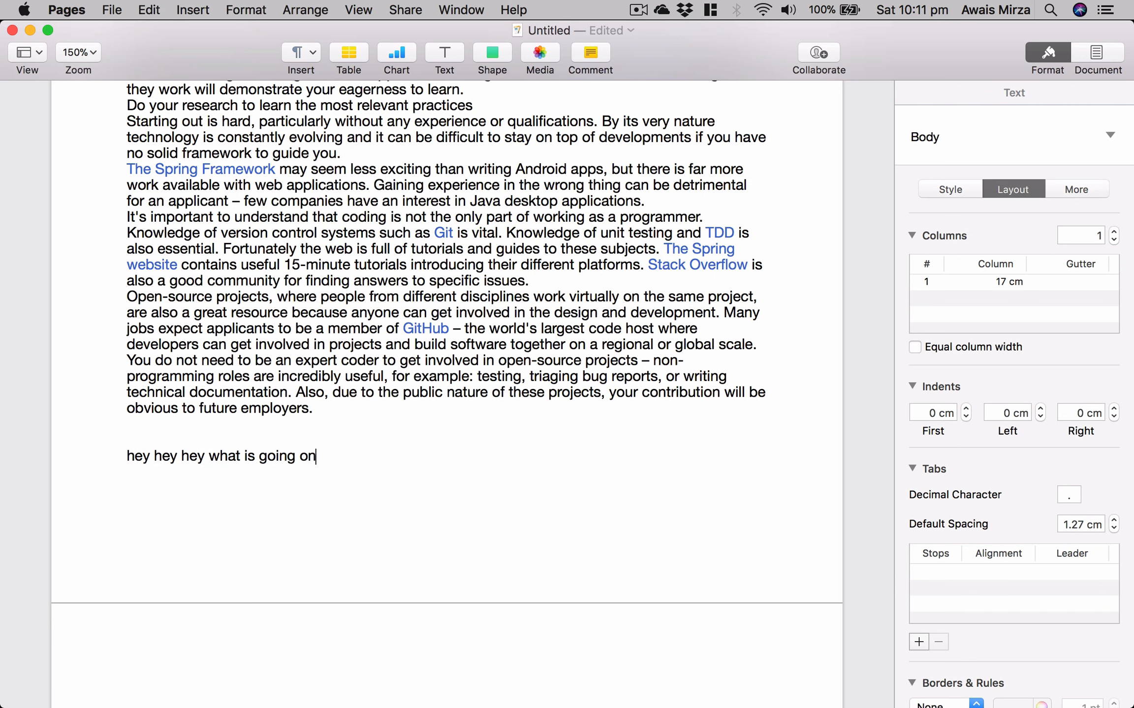
key("super+z")
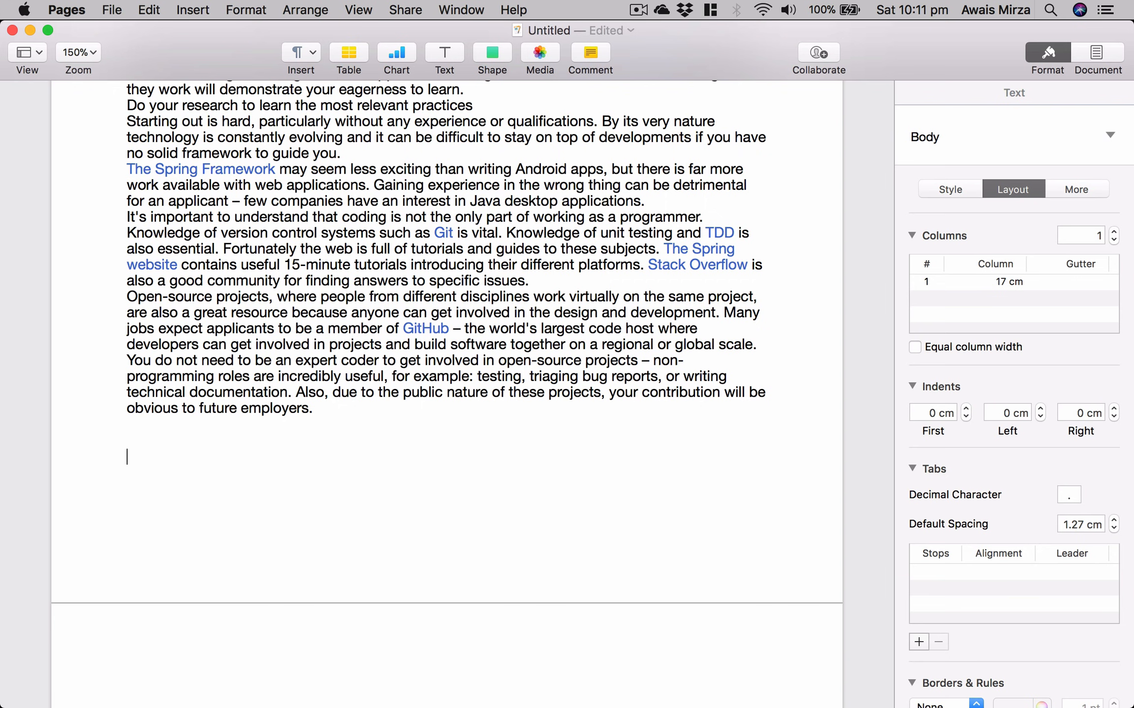
left_click(156, 8)
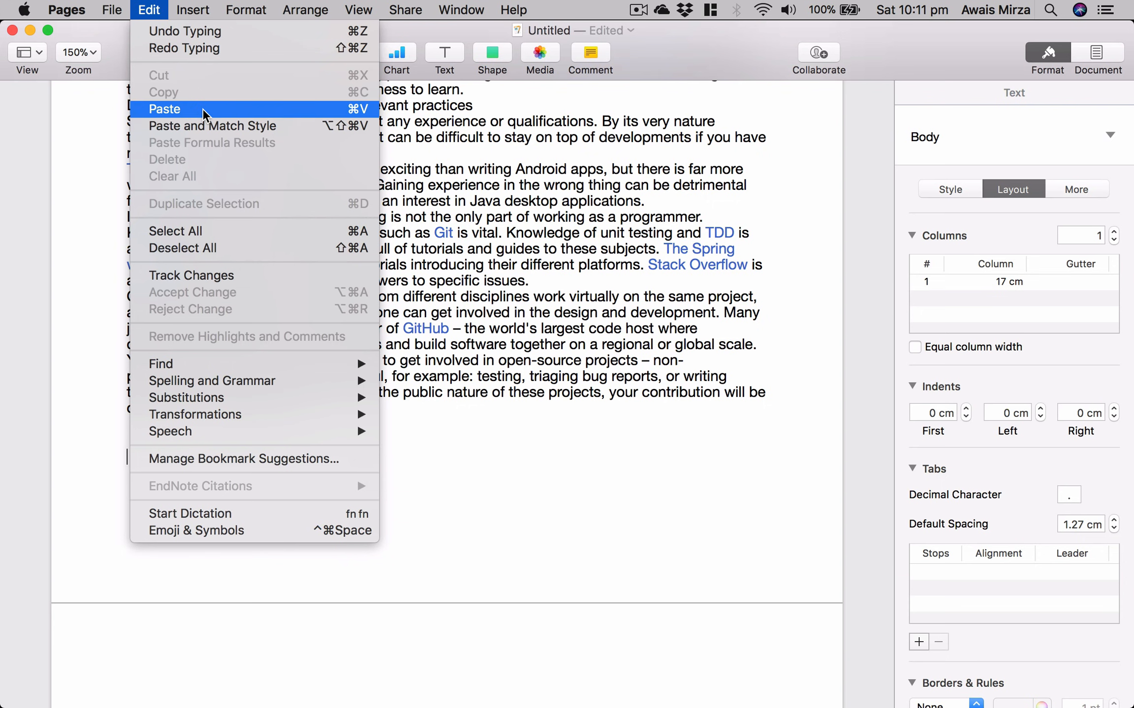
left_click(434, 289)
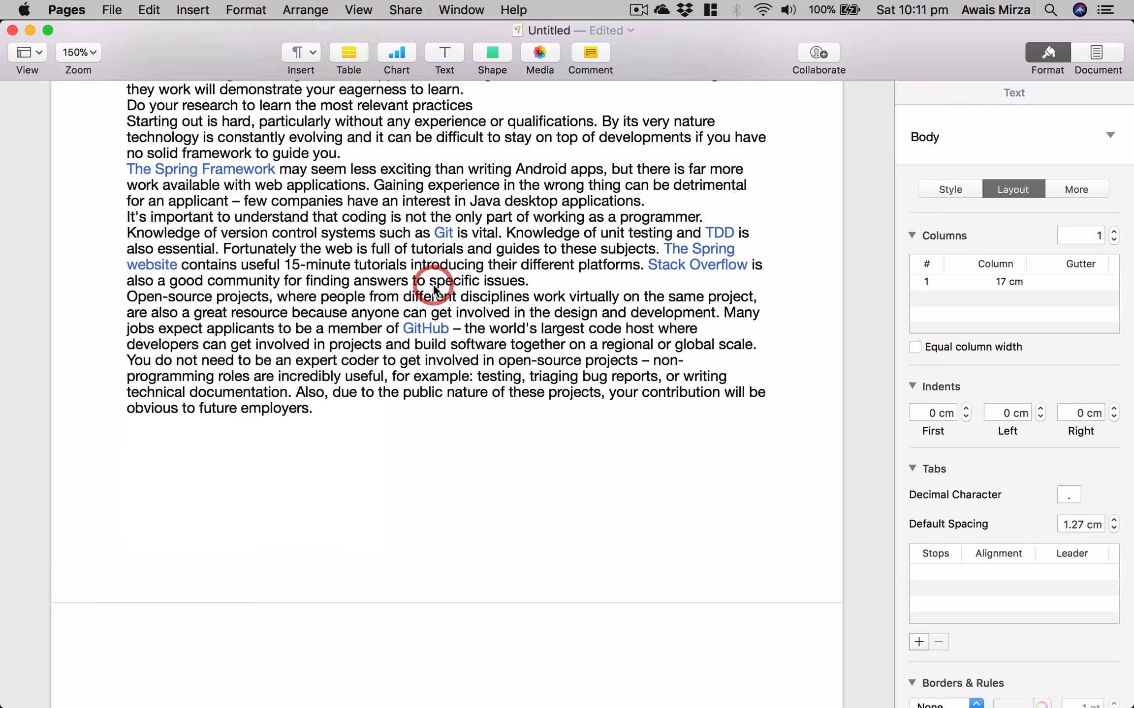
Copy the article title "How to become a software developer without a degree"
scroll(434, 305, "up", 12)
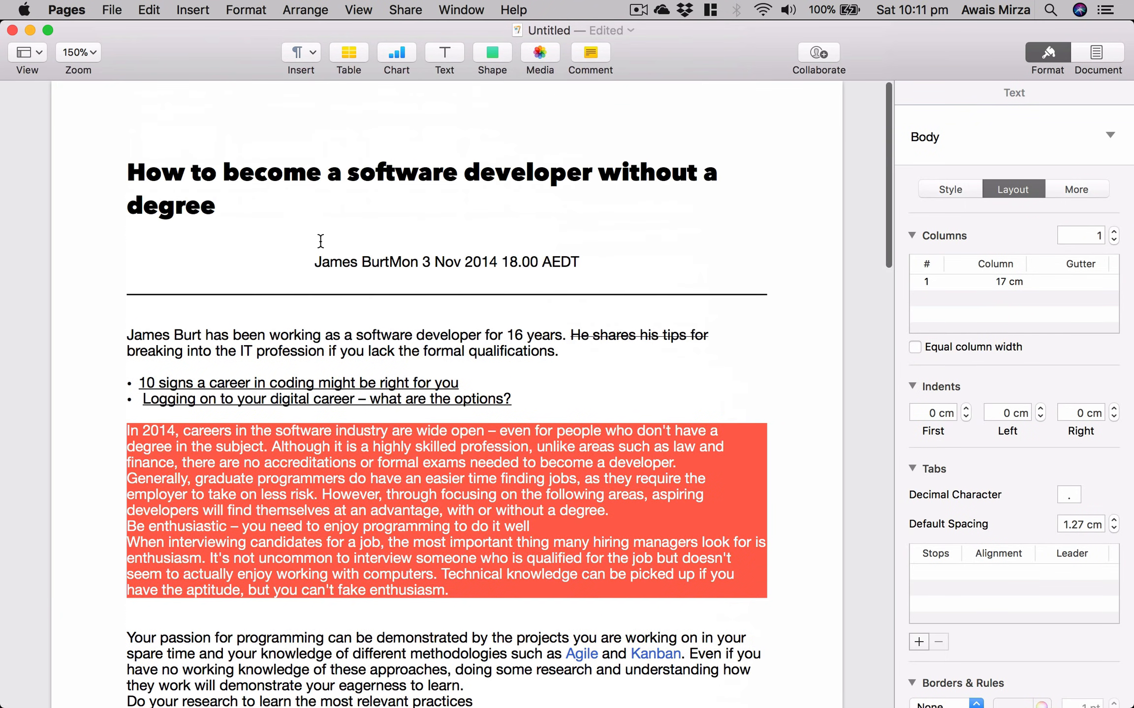
left_click_drag(131, 172, 214, 206)
key("super+c")
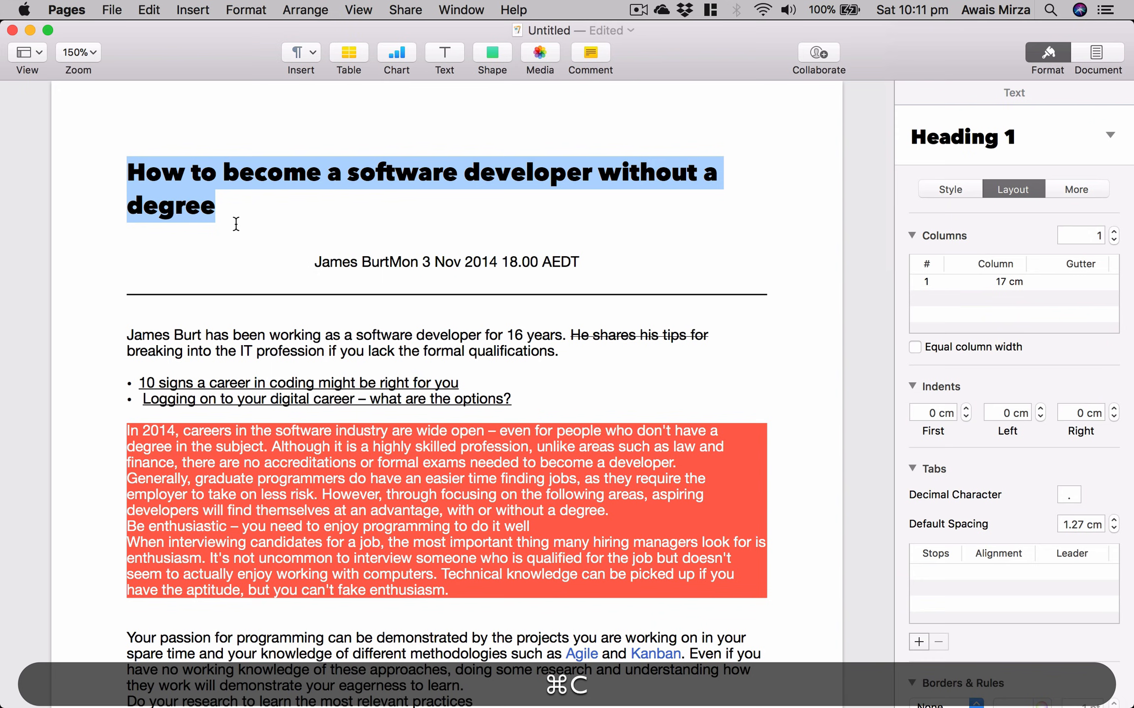
Paste the copied article title below the article's last paragraph with its original formatting
scroll(236, 224, "down", 15)
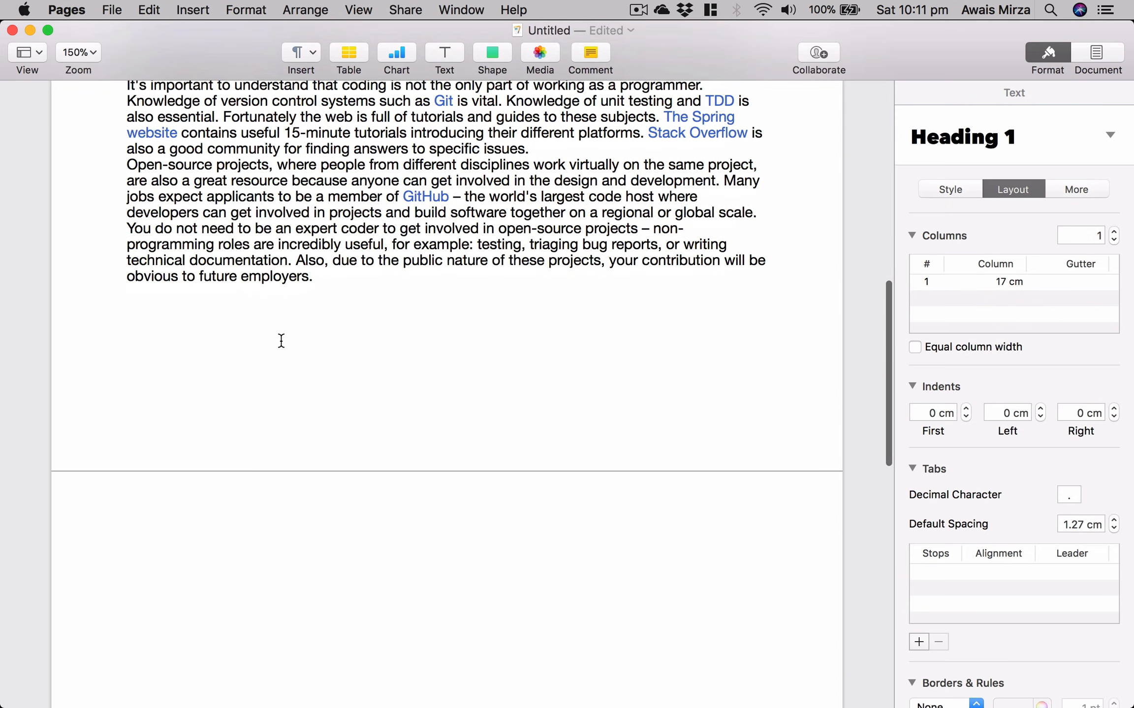
left_click(287, 358)
left_click(157, 11)
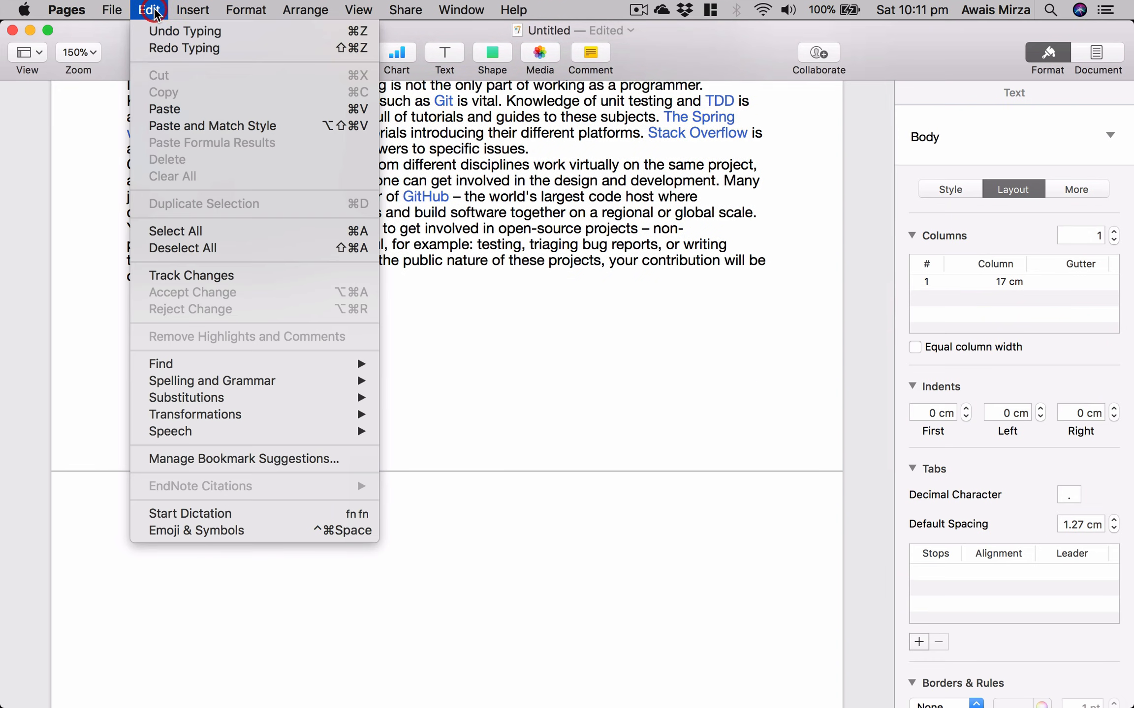
left_click(211, 109)
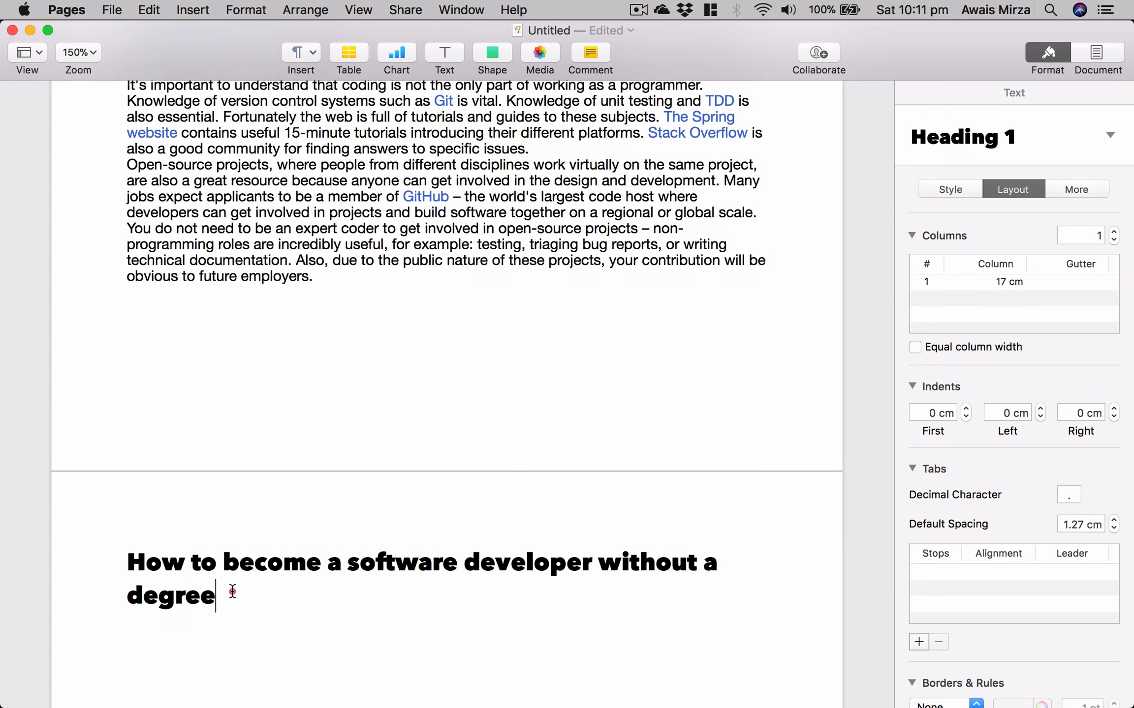
Delete the title copy below the article and paste the title there again with Paste and Match Style
left_click_drag(233, 595, 125, 573)
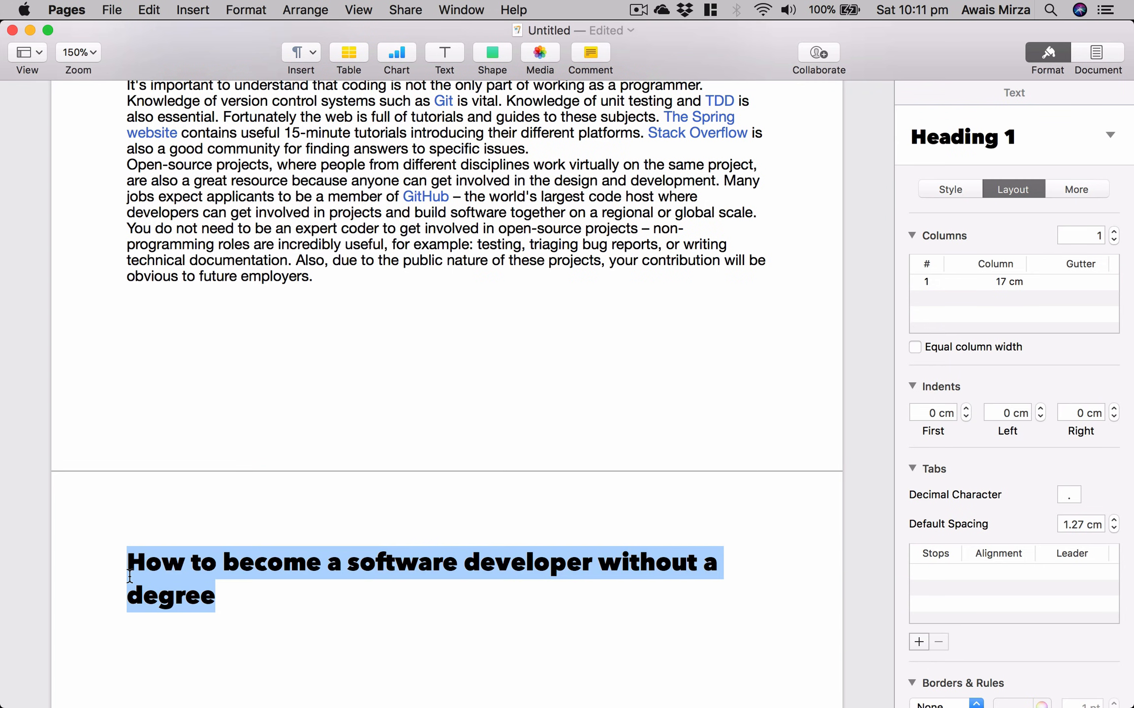
key("BackSpace")
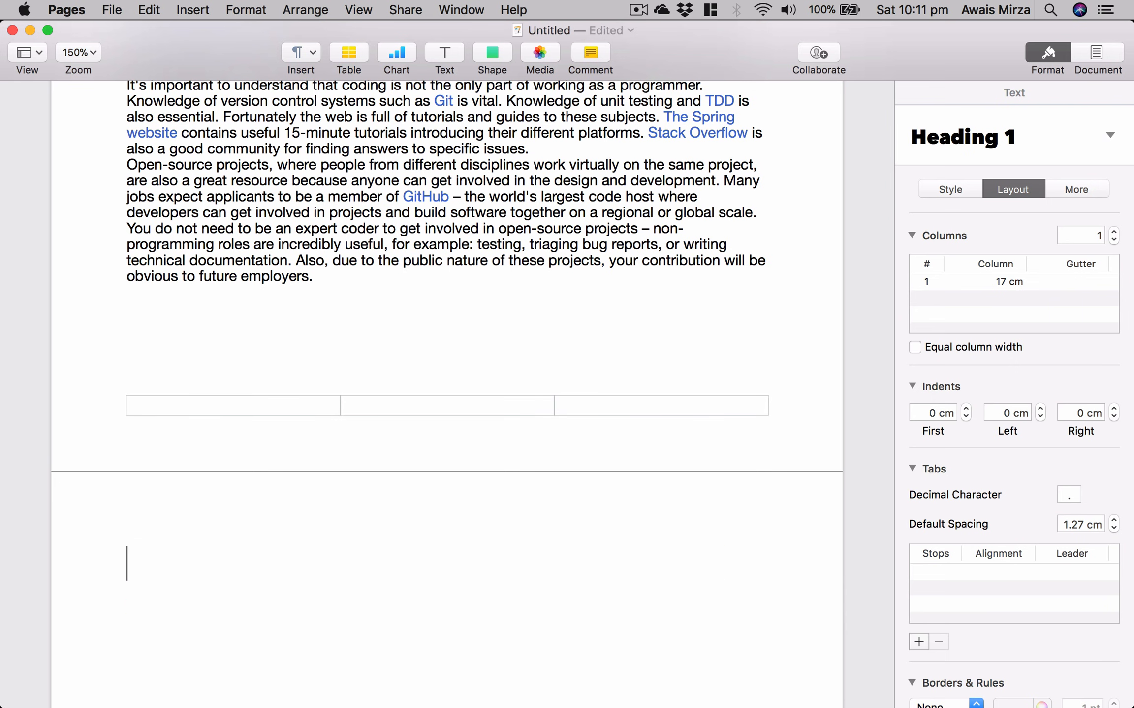
left_click(143, 10)
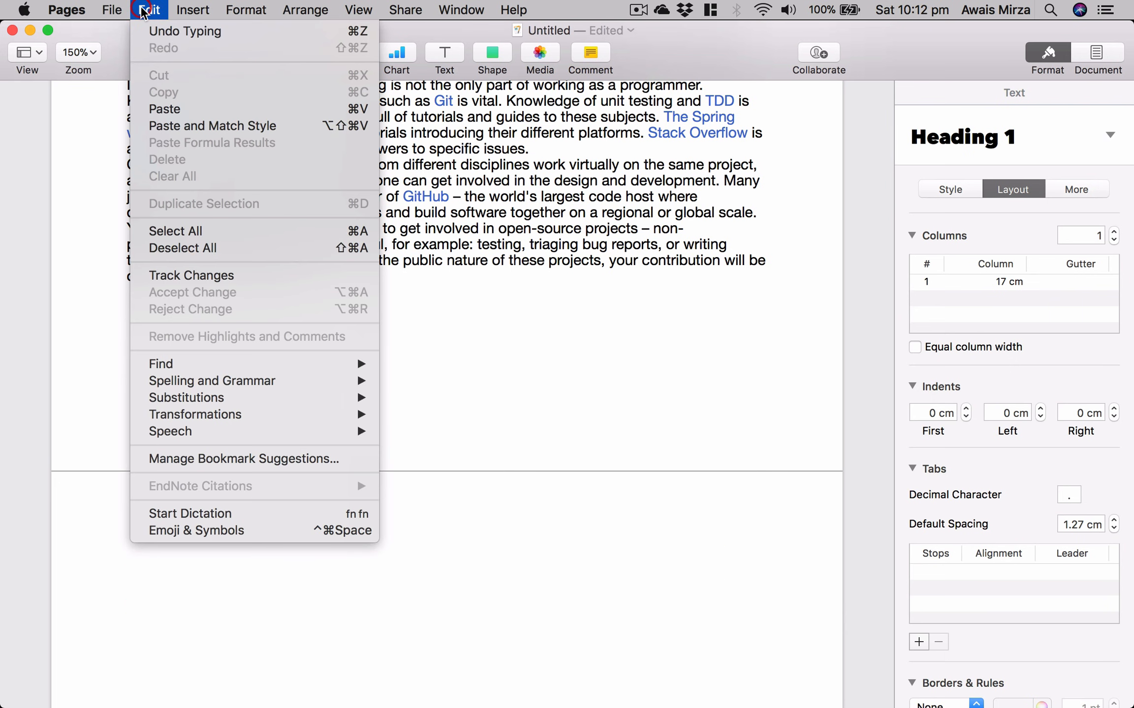
left_click(182, 127)
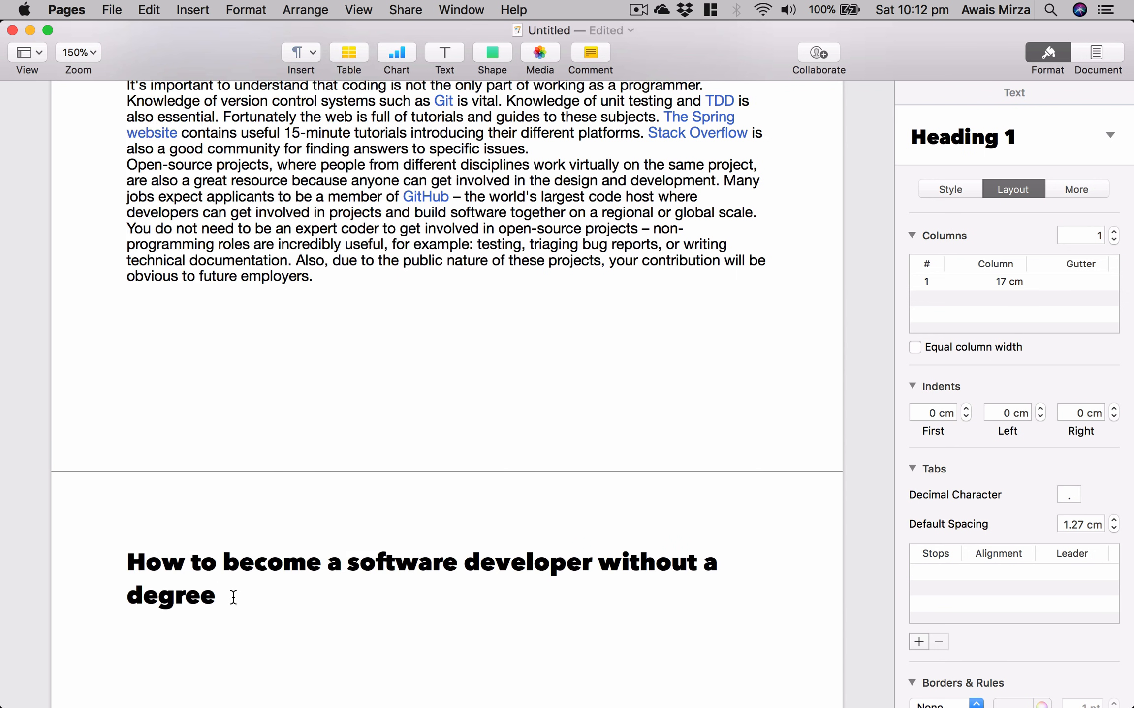
Replace "cause anyone can get" in the open-source projects paragraph with the copied title, using Paste and Match Style
left_click_drag(308, 181, 457, 178)
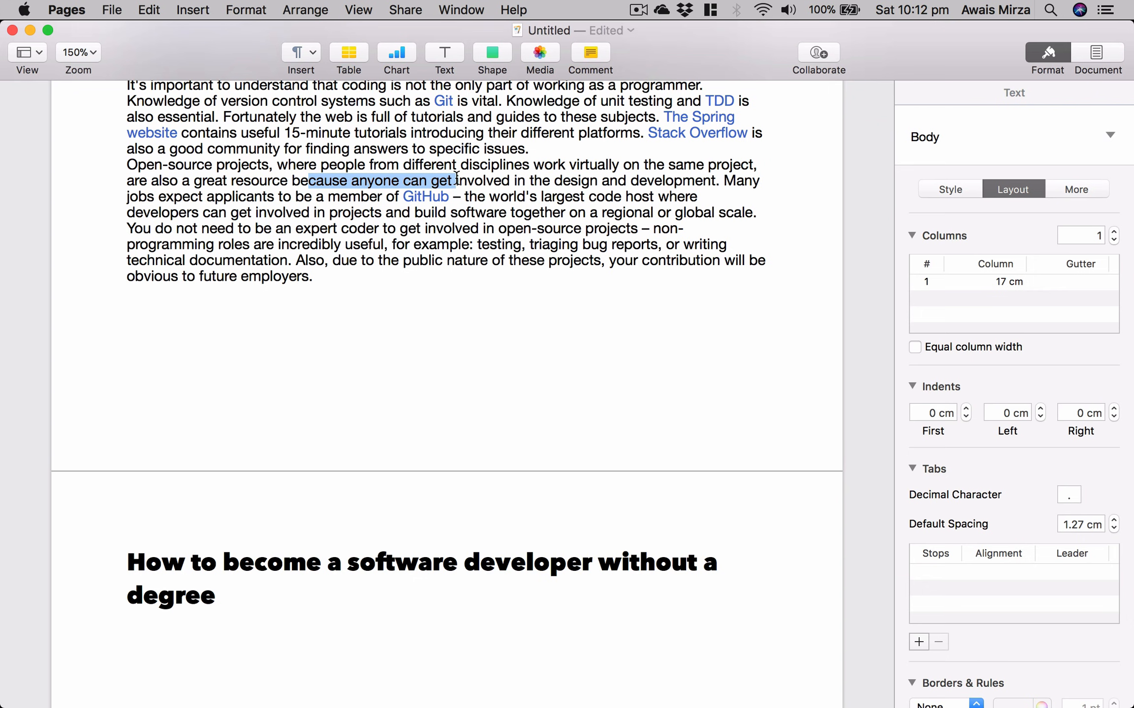
left_click(150, 10)
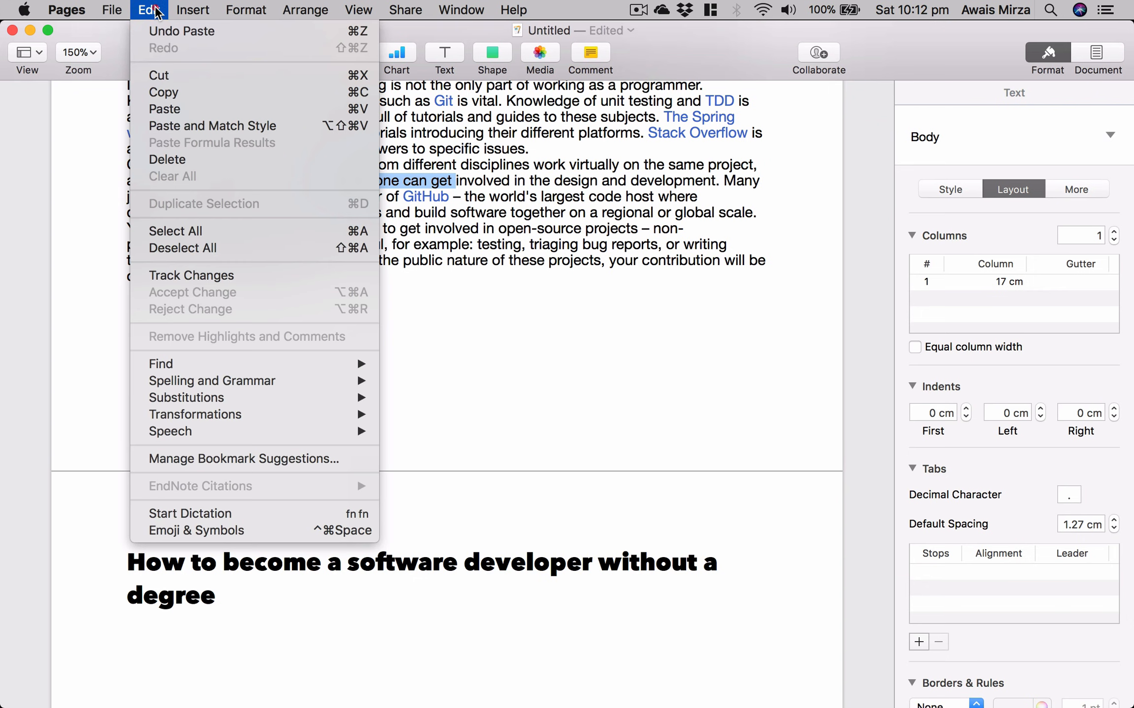
left_click(193, 126)
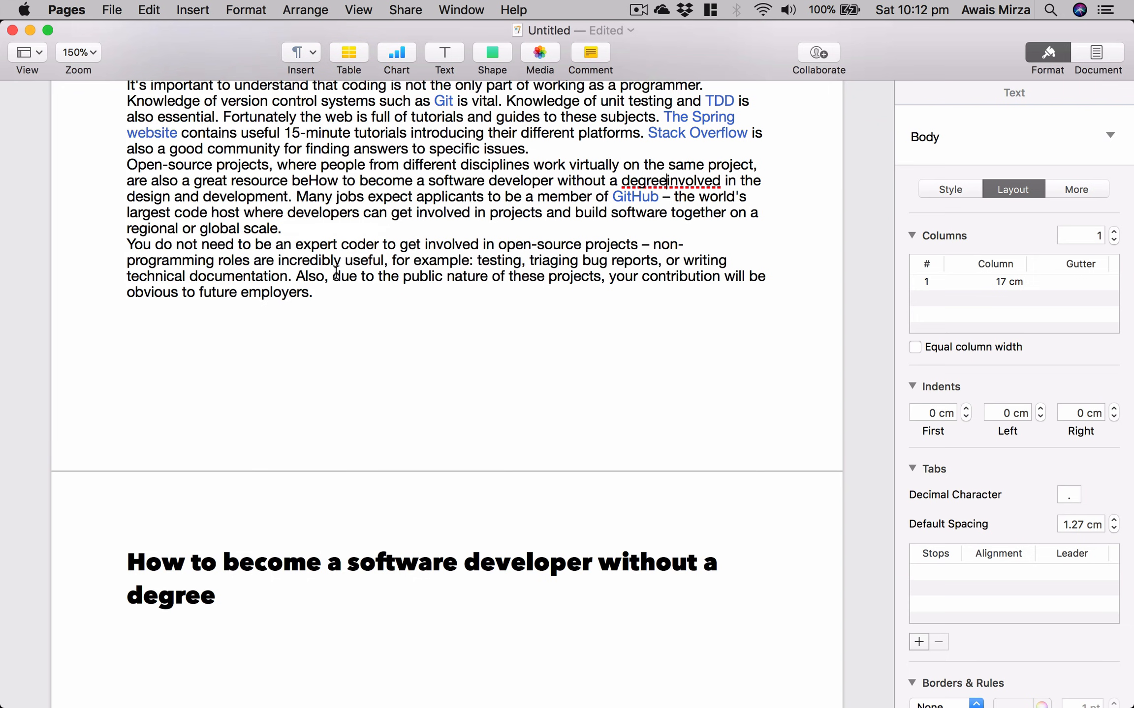
Compare the title text in the open-source projects paragraph with the original heading, and undo that style-matched paste
left_click_drag(308, 180, 672, 189)
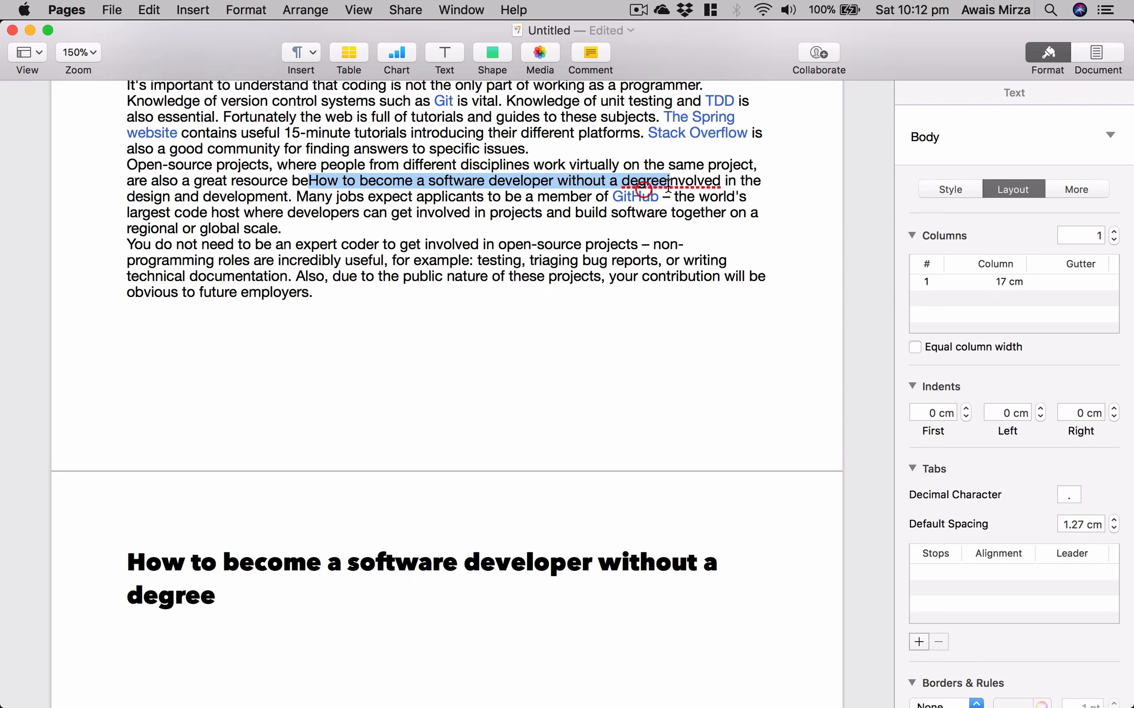
key("Left")
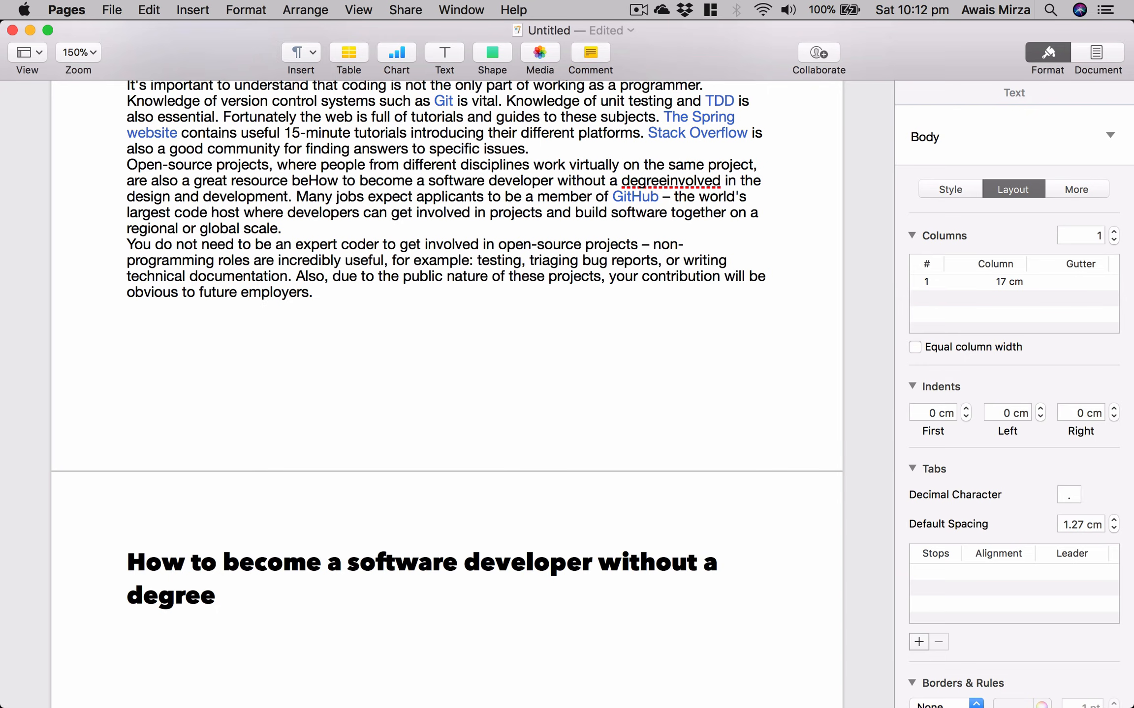
scroll(587, 190, "up", 20)
left_click(464, 185)
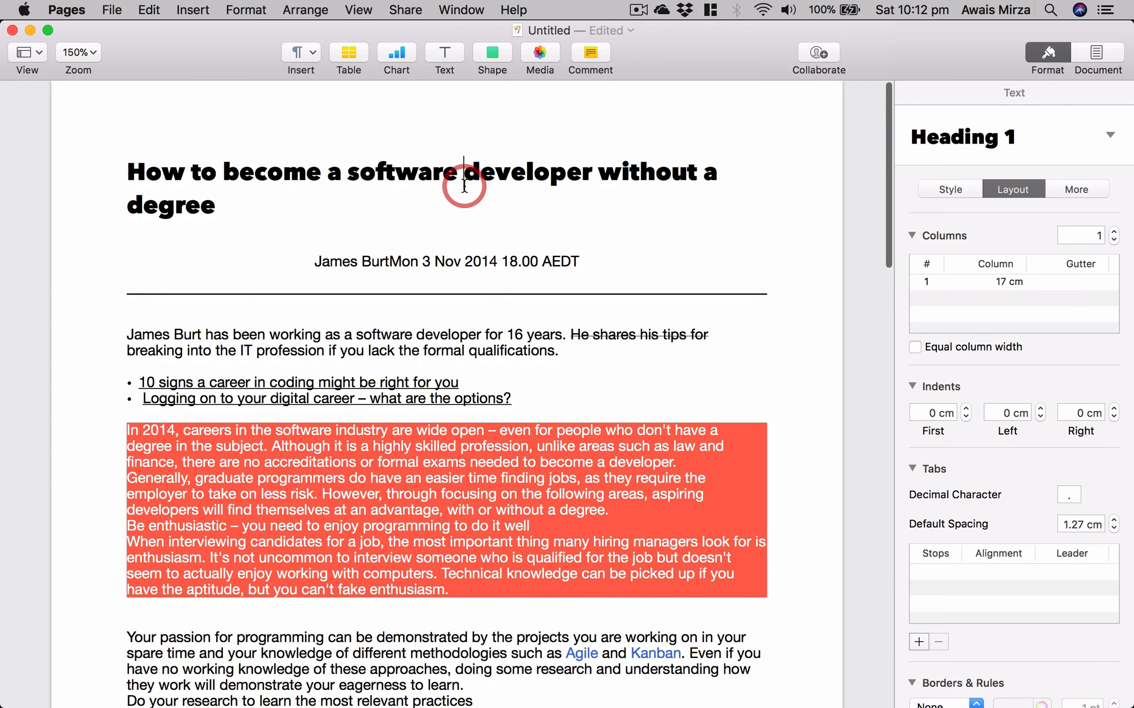
scroll(555, 266, "down", 15)
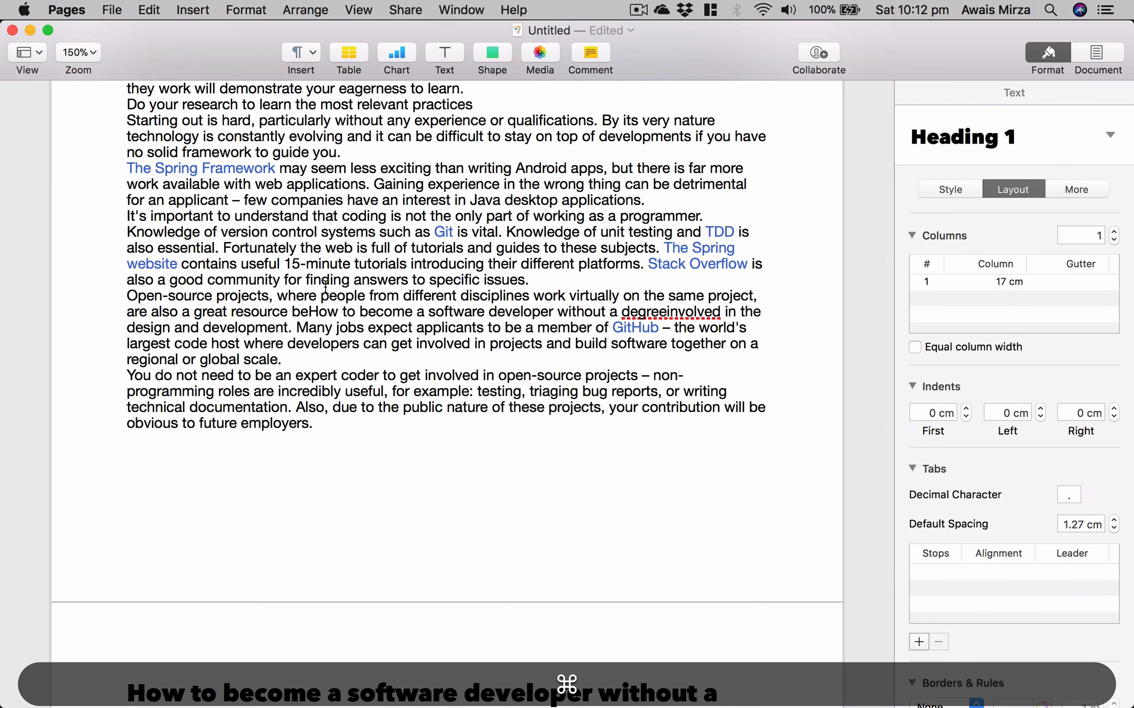
key("cmd+z")
left_click(296, 267)
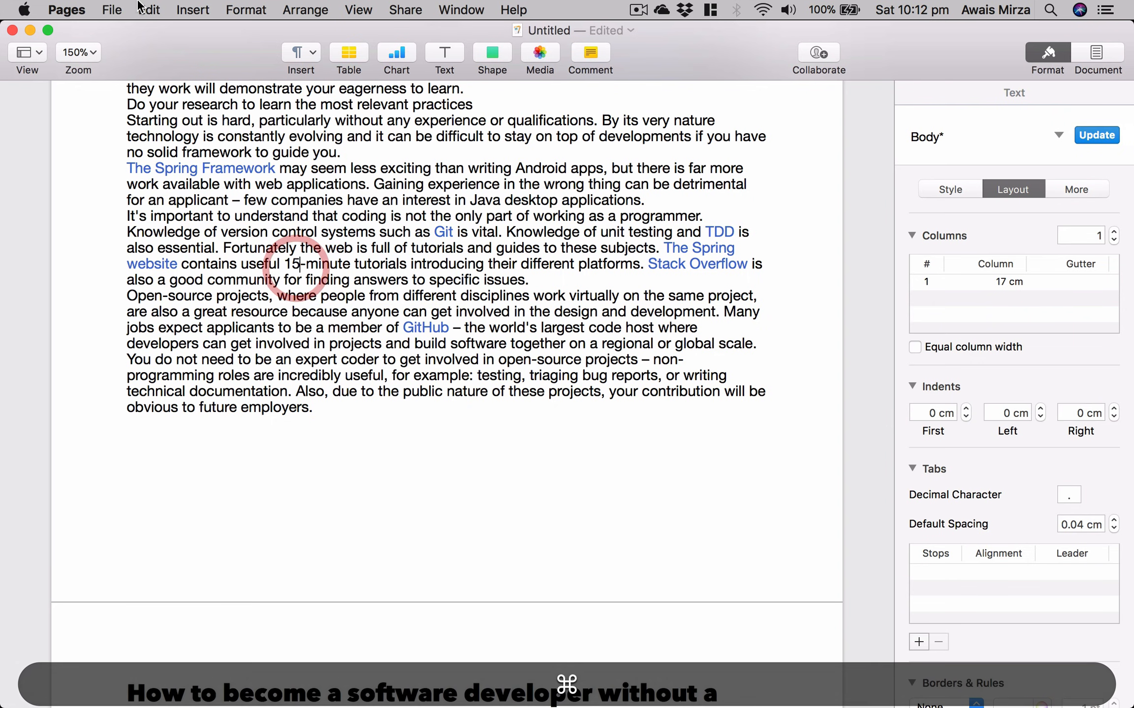
Delete the empty lines between the article's last paragraph and the repeated heading "How to become a software developer without a degree"
left_click(148, 10)
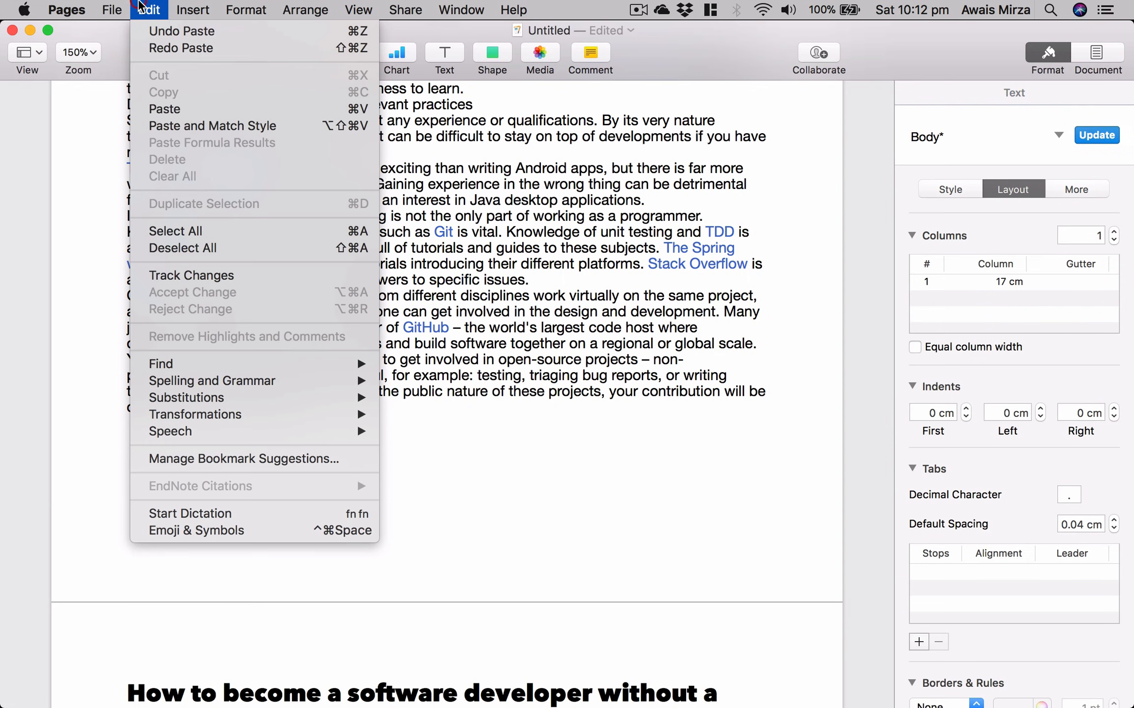
left_click(233, 231)
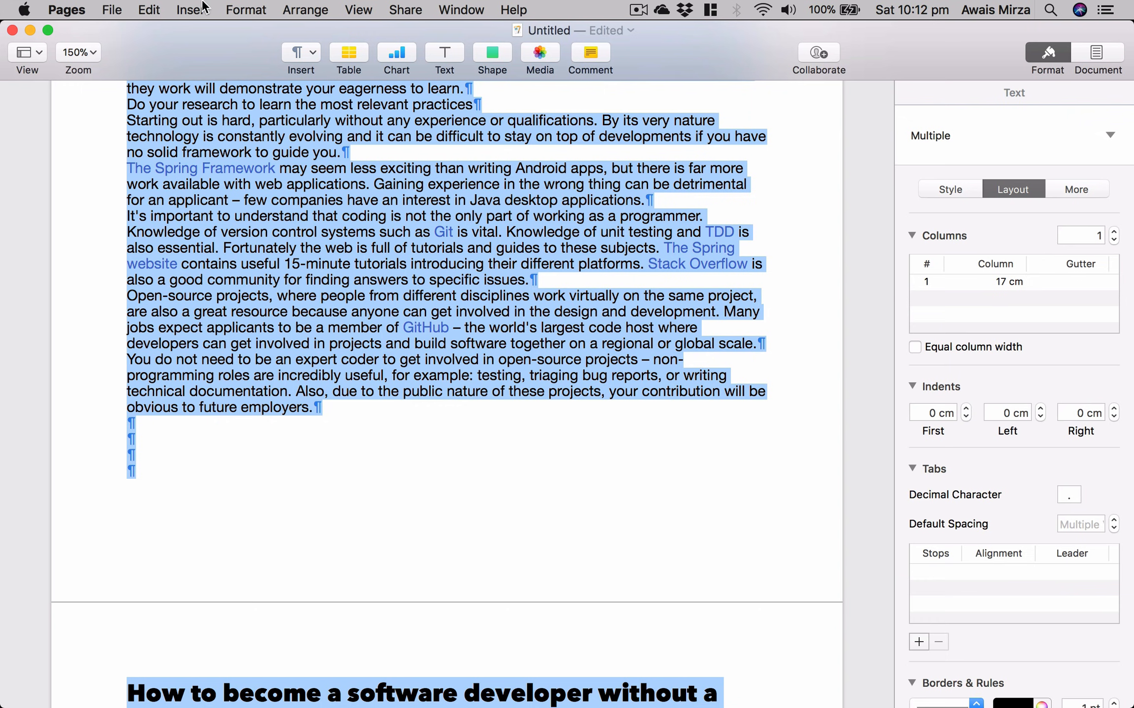
left_click(234, 473)
key("BackSpace")
key("BackSpace")
key("BackSpace")
key("BackSpace")
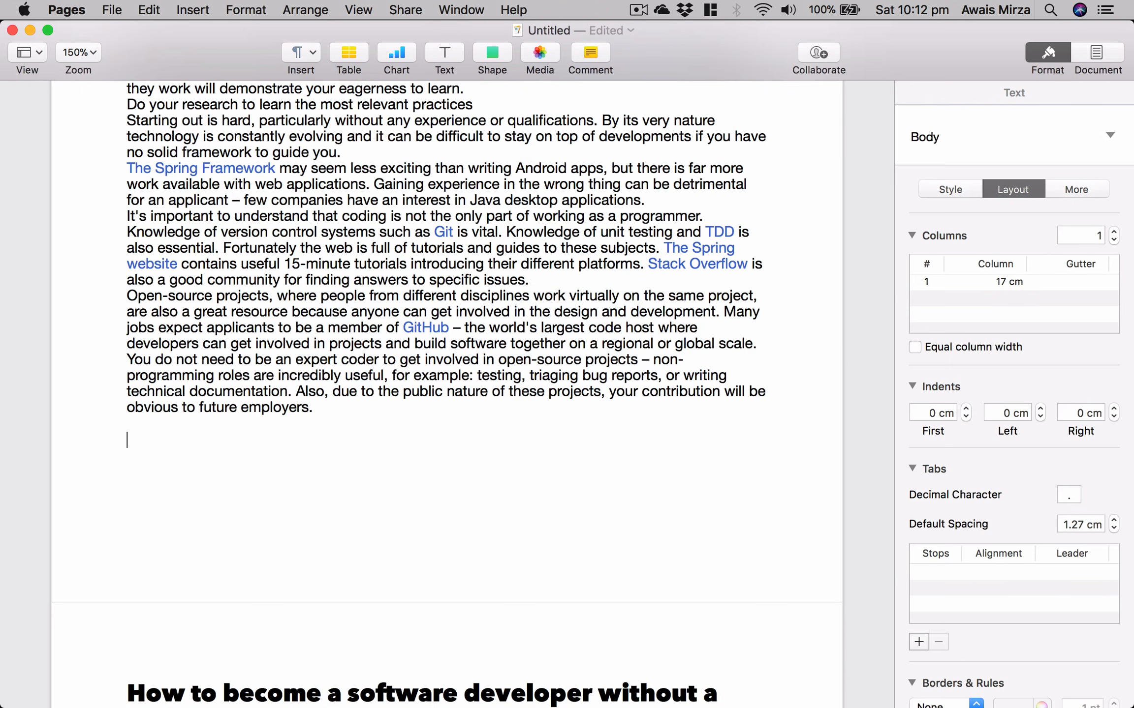
Select the entire document text, and replace that selection with only the passage from "such as Git" into the open-source paragraph
left_click(112, 9)
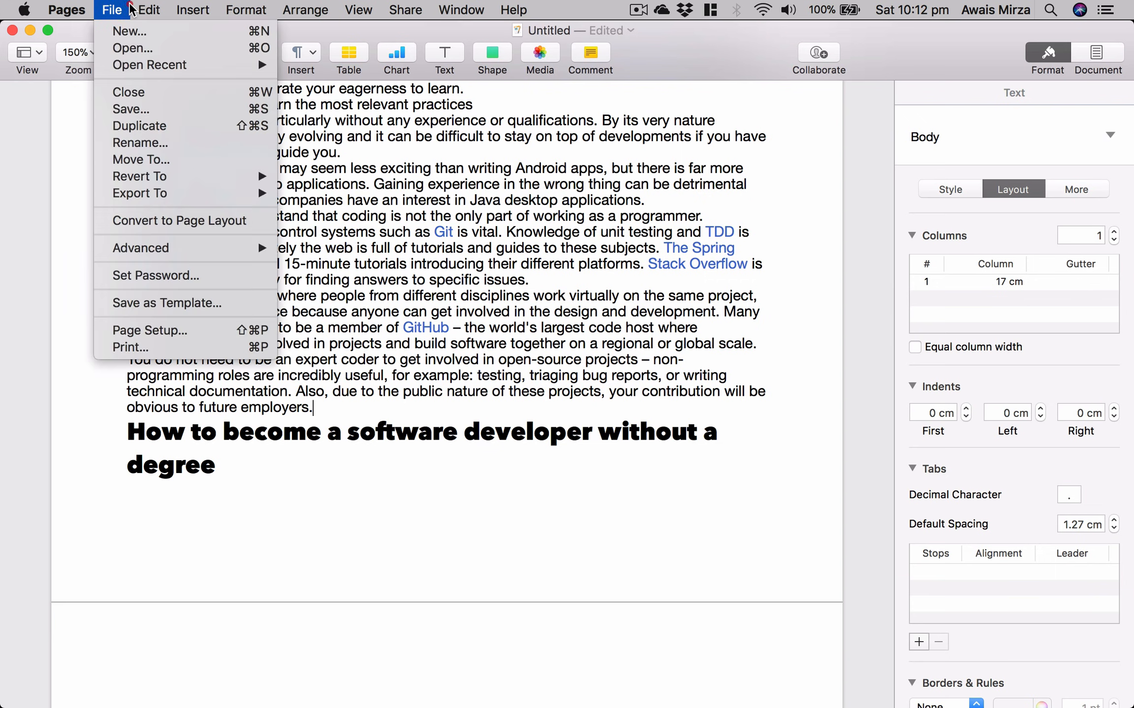
left_click(467, 173)
key("super+a")
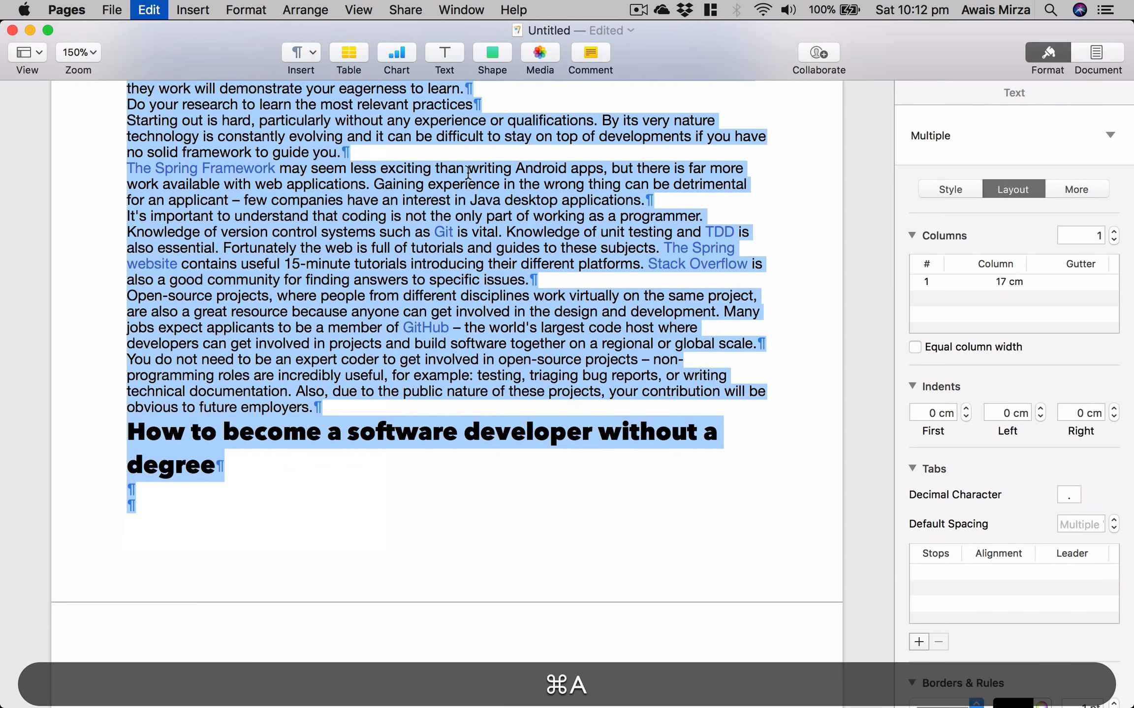
left_click(407, 247)
left_click_drag(368, 230, 582, 296)
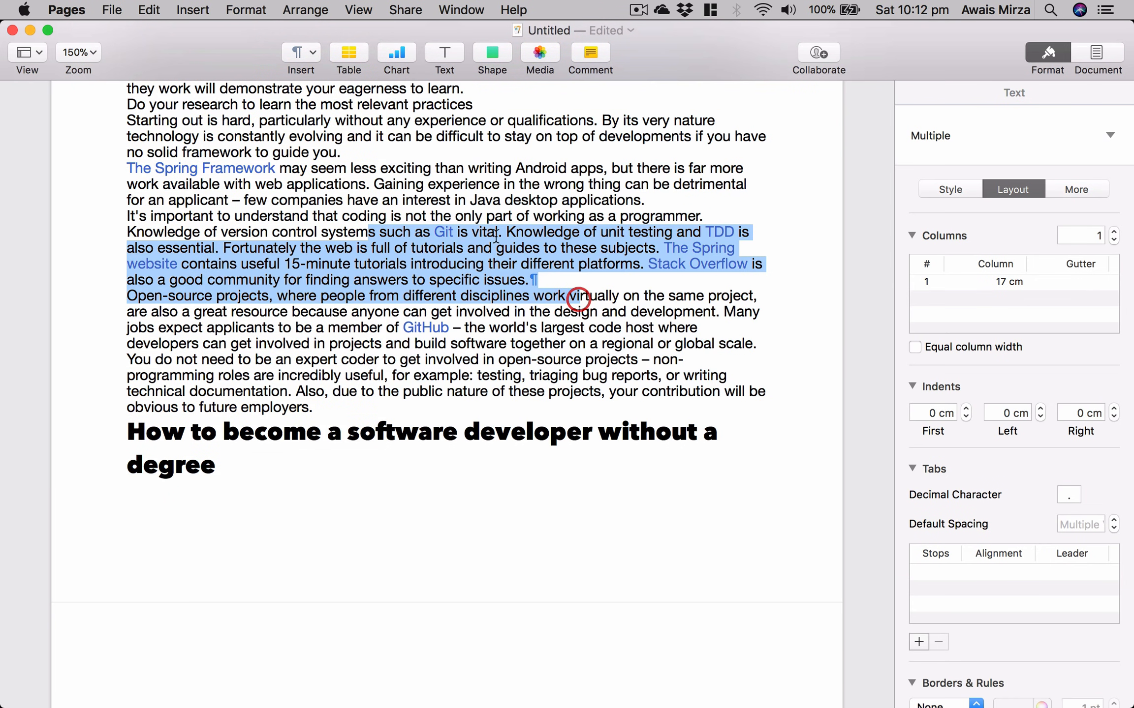
left_click(148, 10)
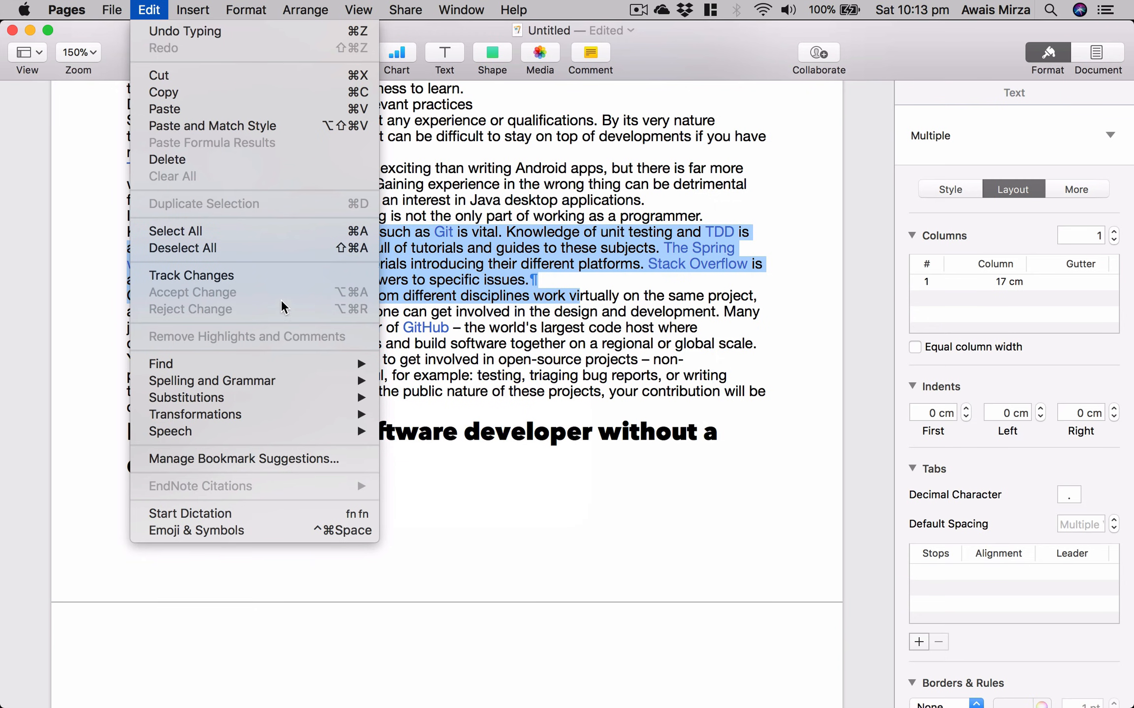
mouse_move(265, 368)
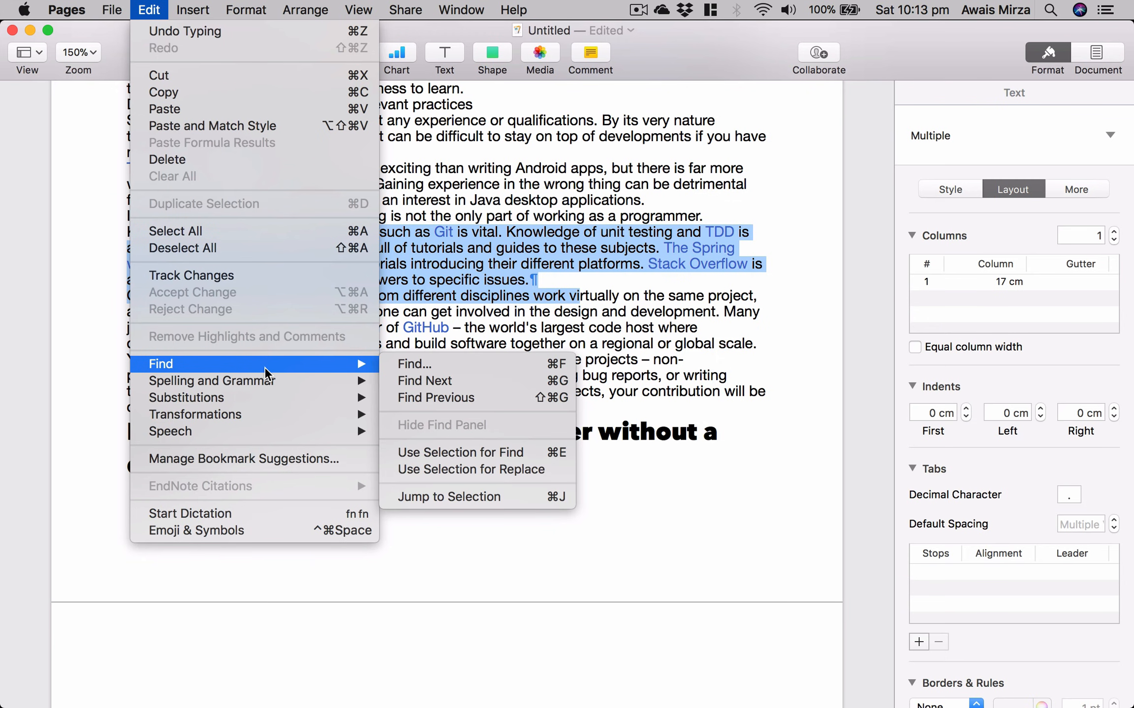
mouse_move(300, 399)
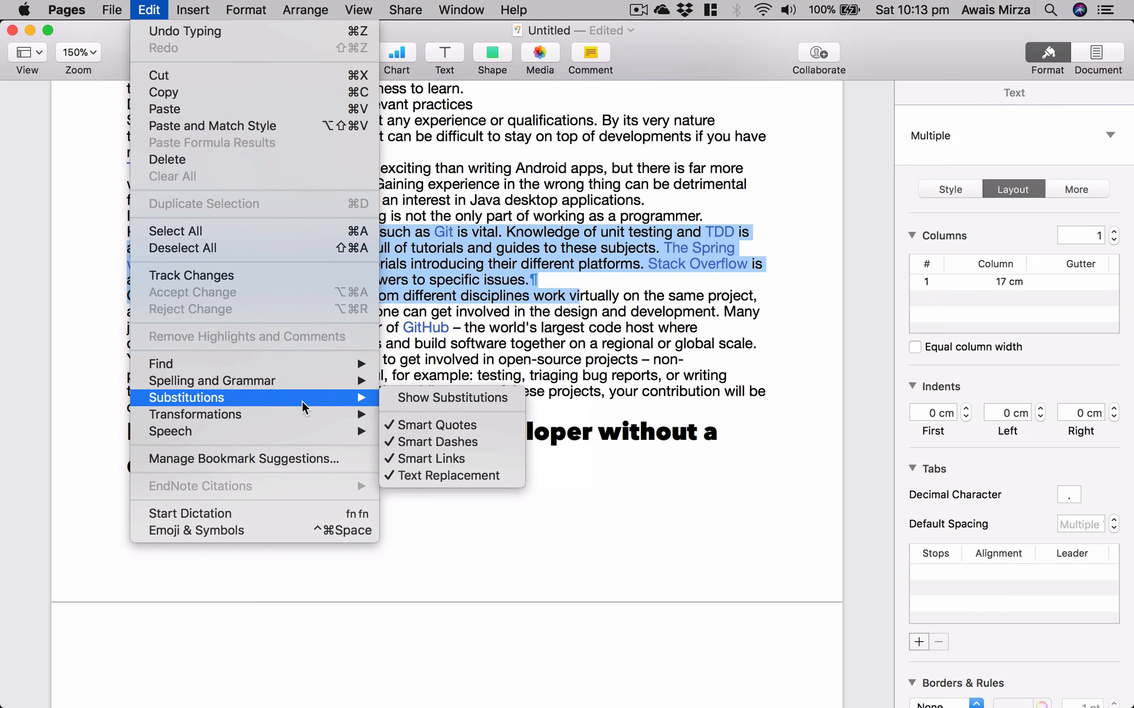
mouse_move(279, 433)
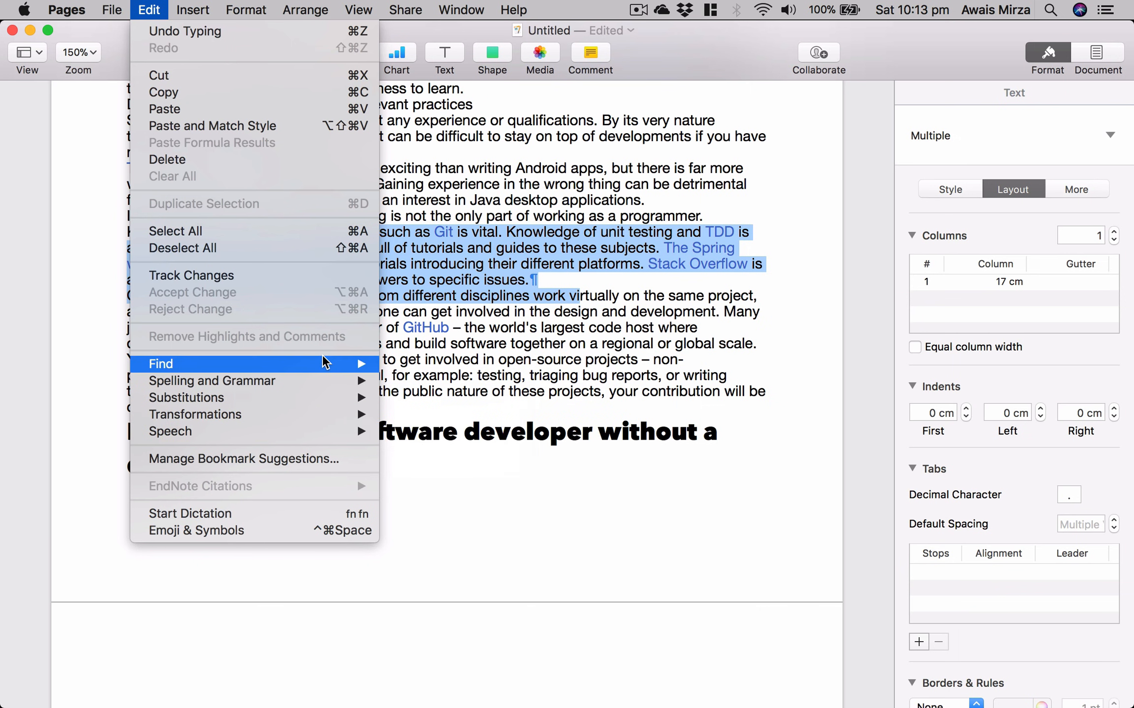
mouse_move(326, 355)
key("Escape")
Locate and highlight the word "developer" in the opening title and in the repeated heading at the end of the article
scroll(520, 212, "up", 5)
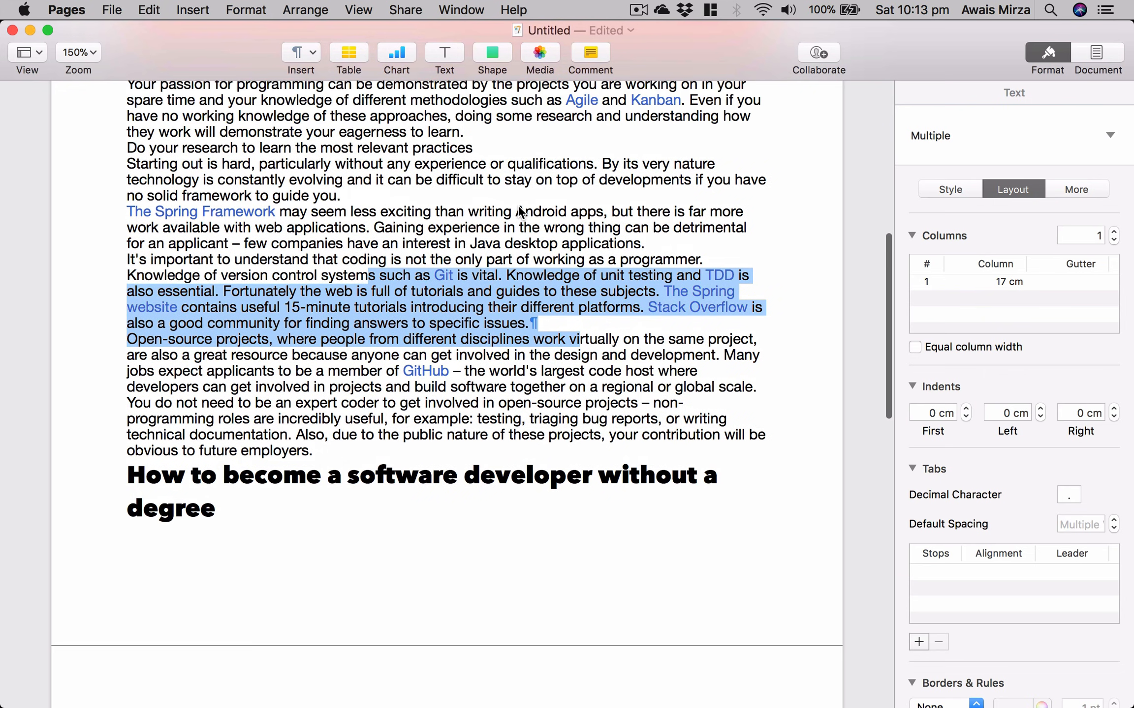
scroll(519, 212, "up", 10)
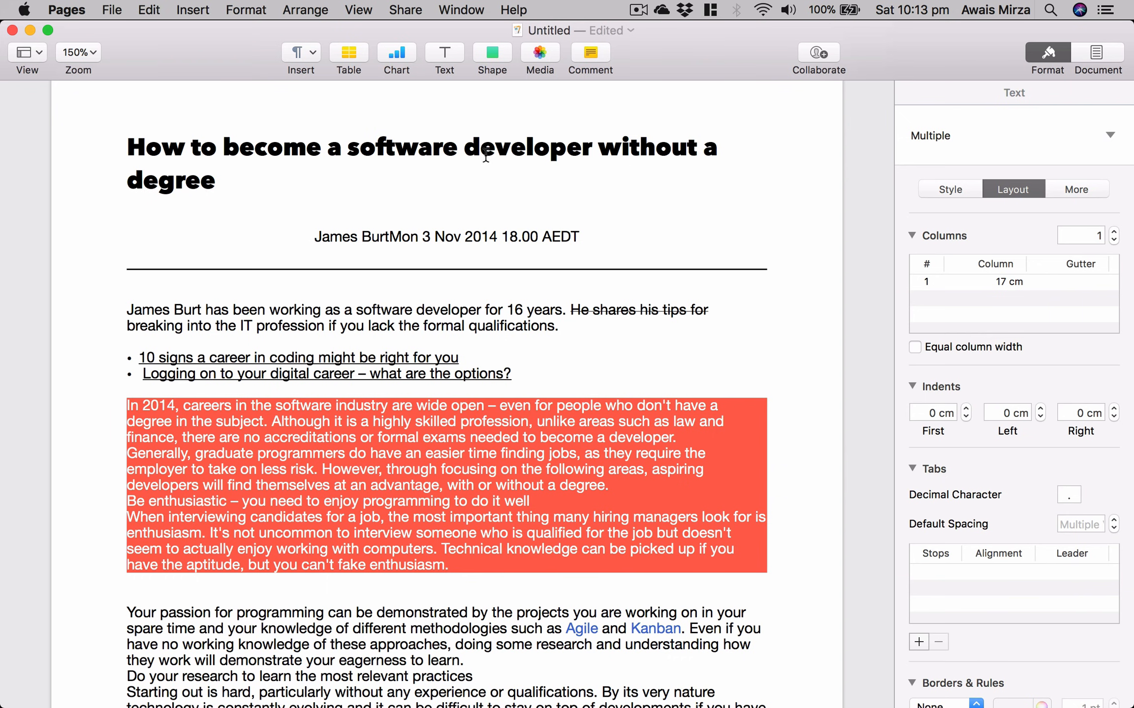
left_click_drag(465, 145, 587, 152)
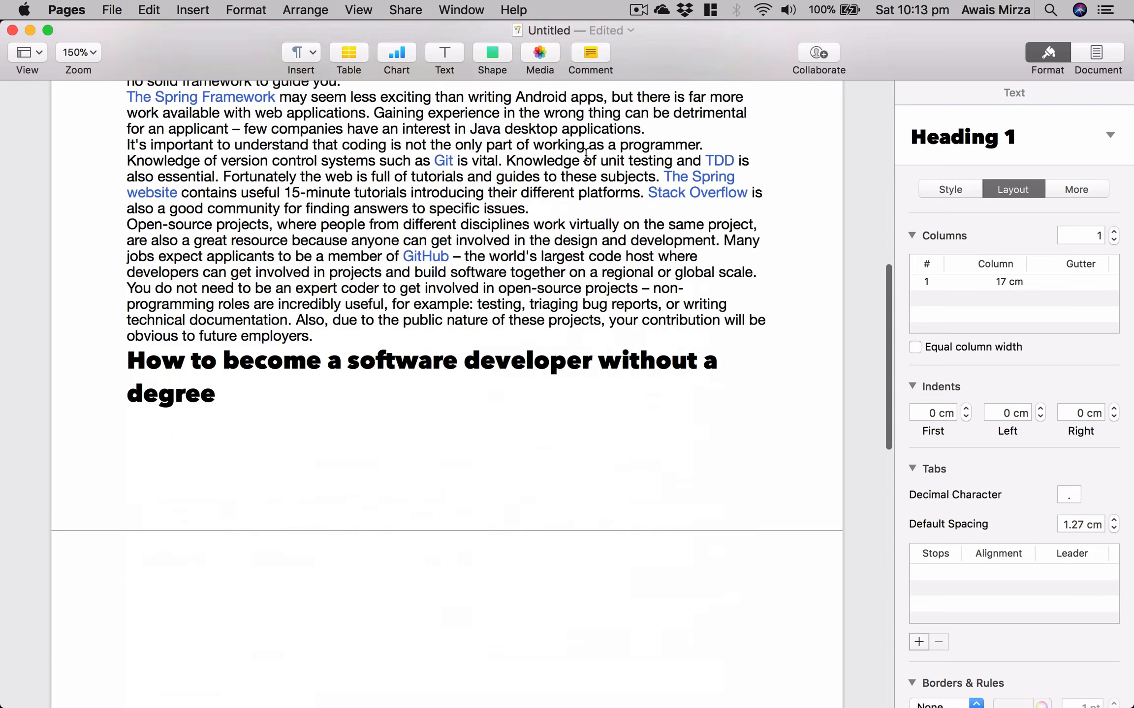
scroll(585, 155, "down", 3)
left_click_drag(464, 284, 589, 289)
scroll(362, 248, "up", 10)
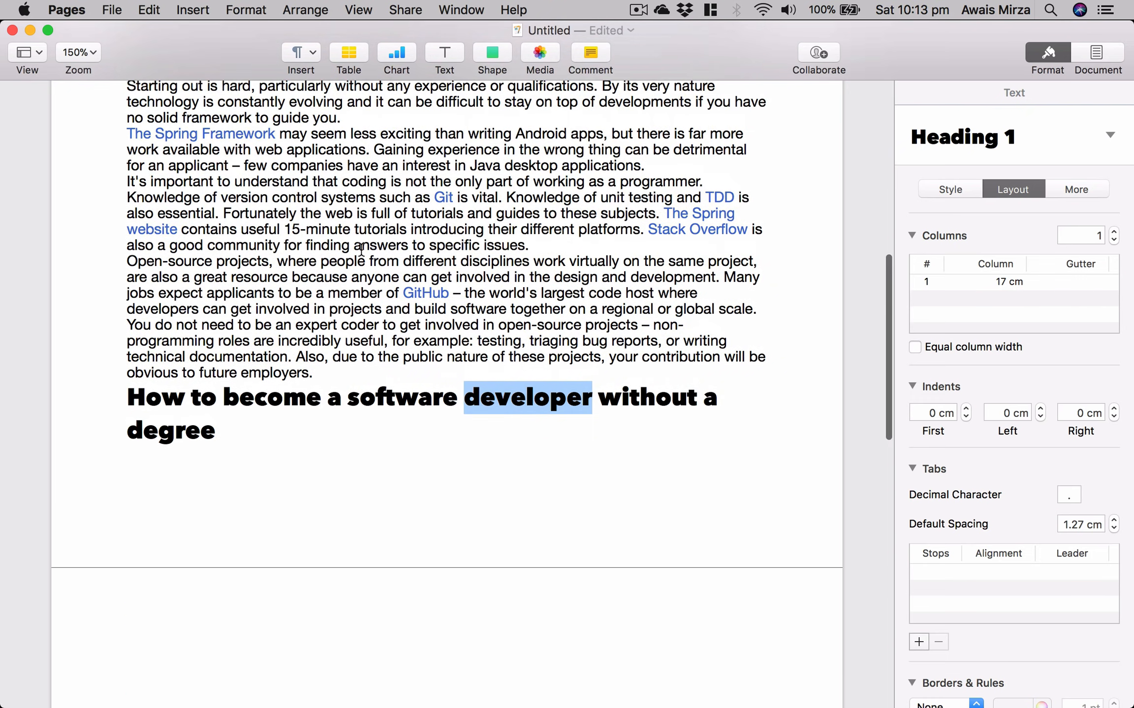
scroll(362, 248, "up", 2)
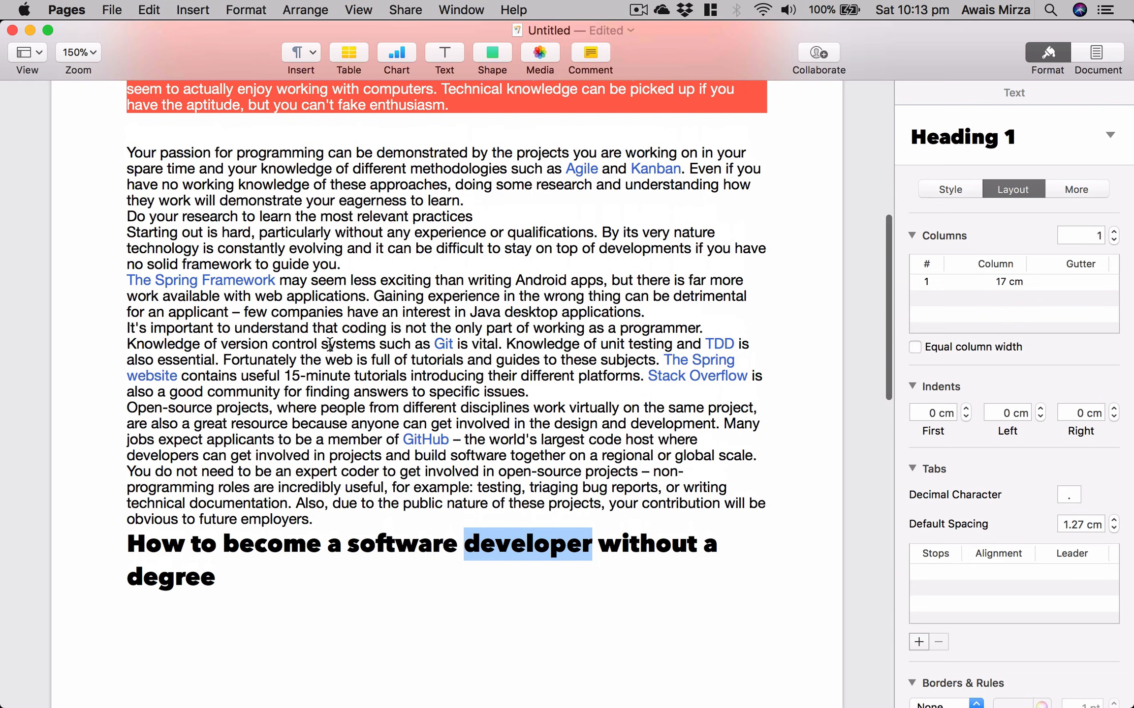
right_click(473, 283)
left_click(406, 260)
scroll(408, 231, "up", 15)
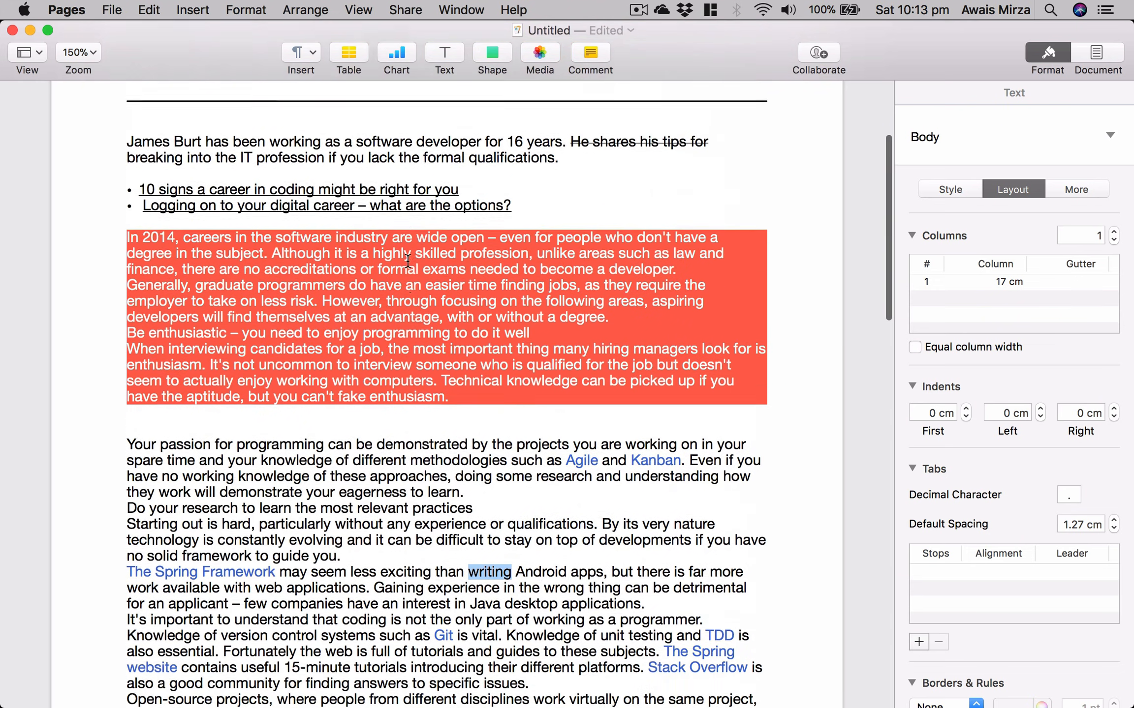
Search the document for "developer" and close the search window, returning to the open-source paragraph
left_click(150, 10)
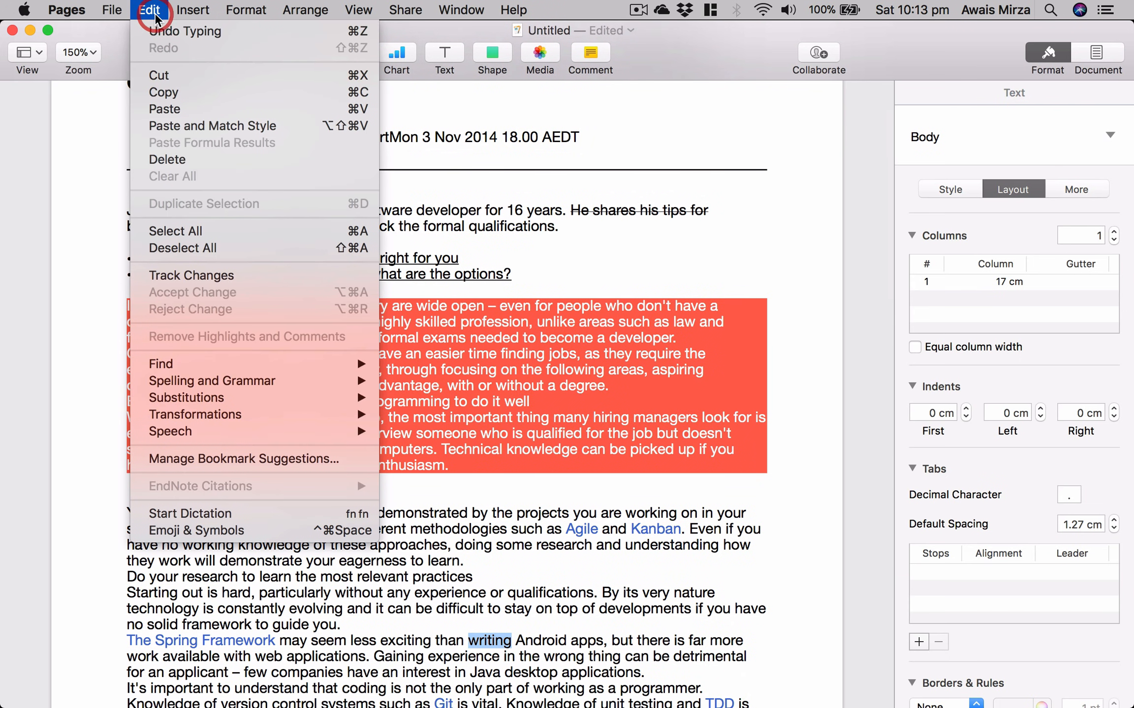
mouse_move(222, 396)
mouse_move(239, 363)
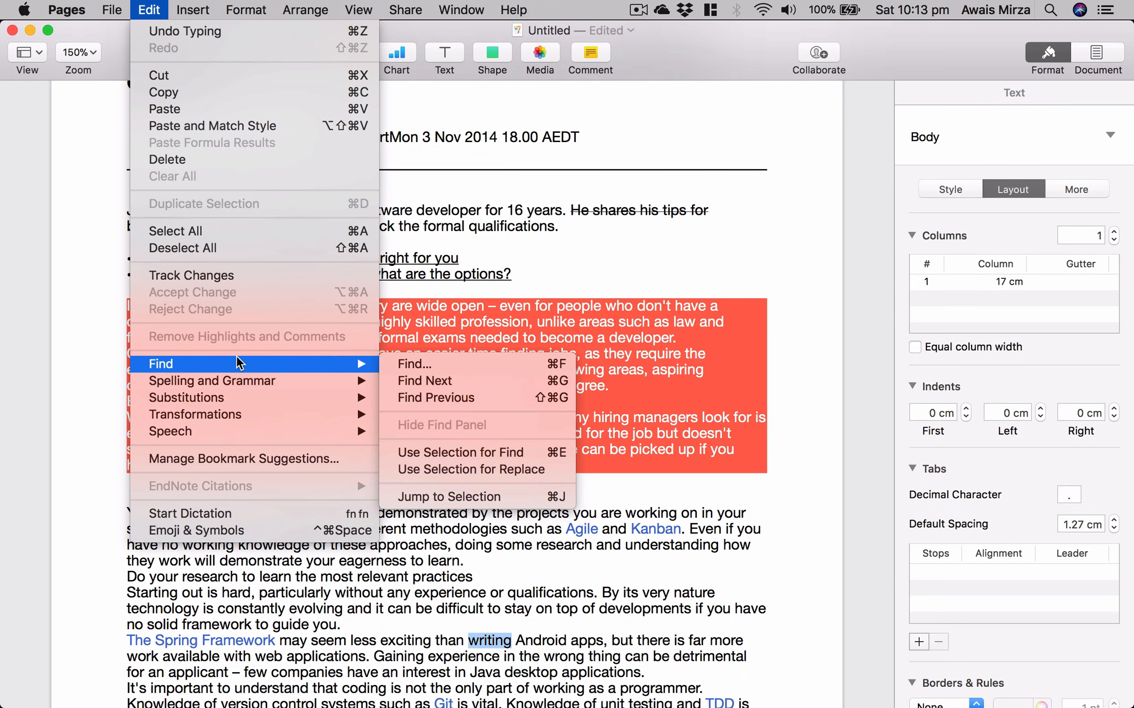
left_click(397, 364)
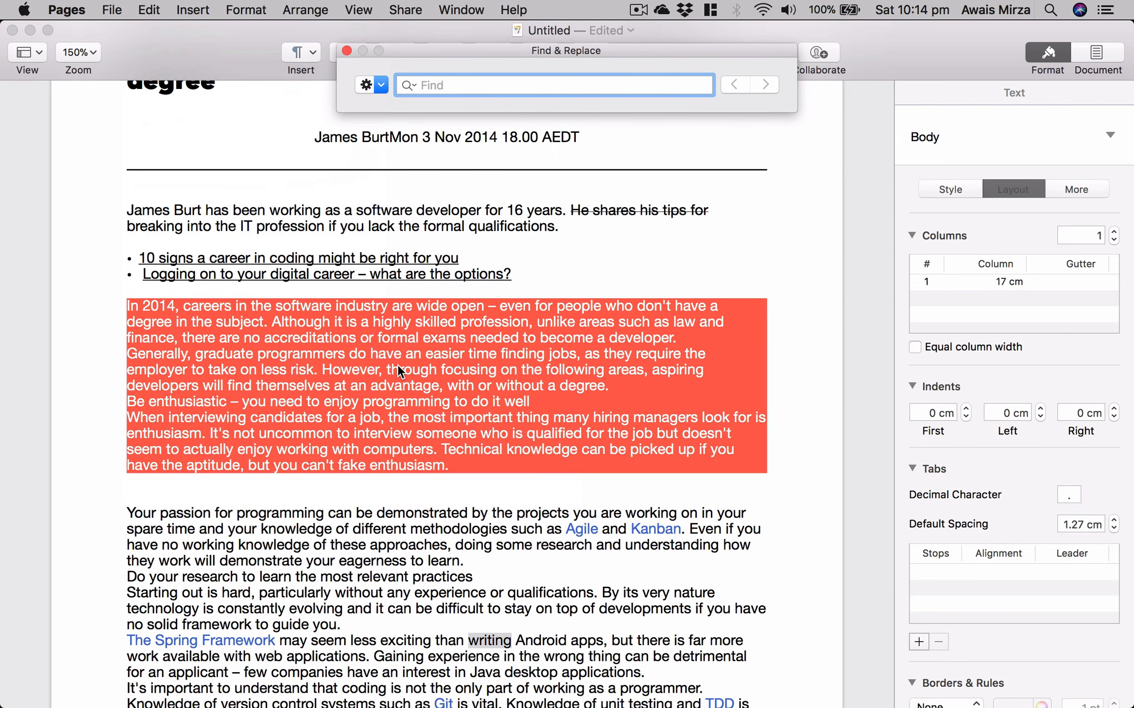
left_click_drag(591, 52, 538, 129)
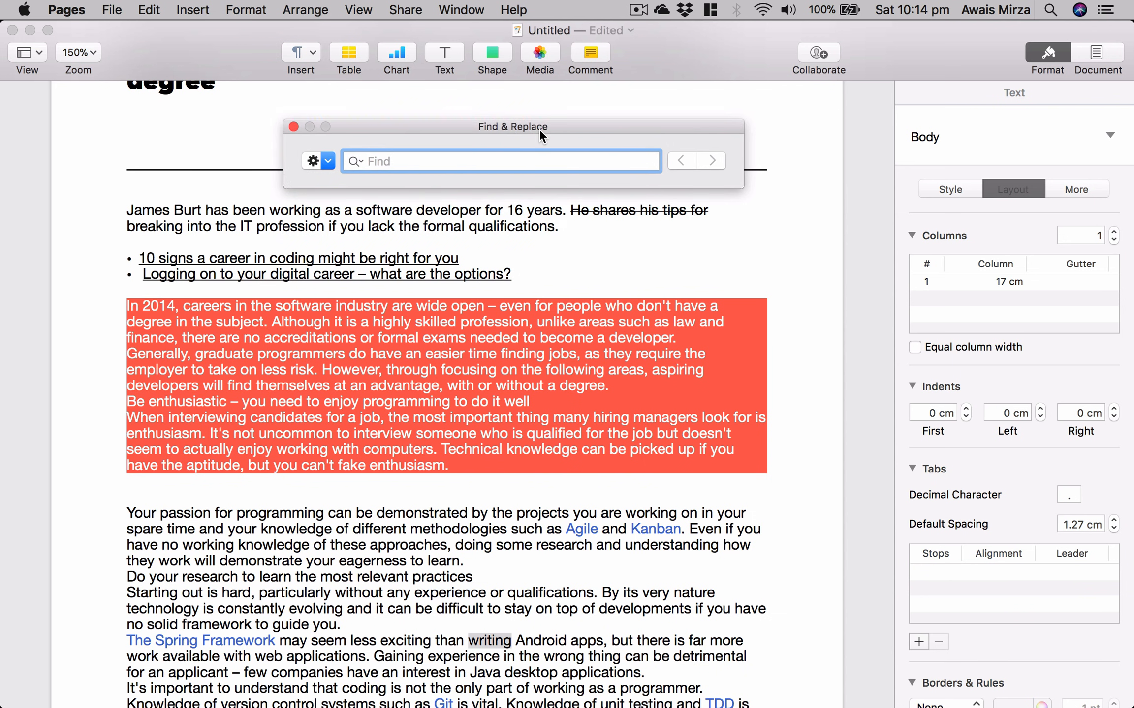
type("developer")
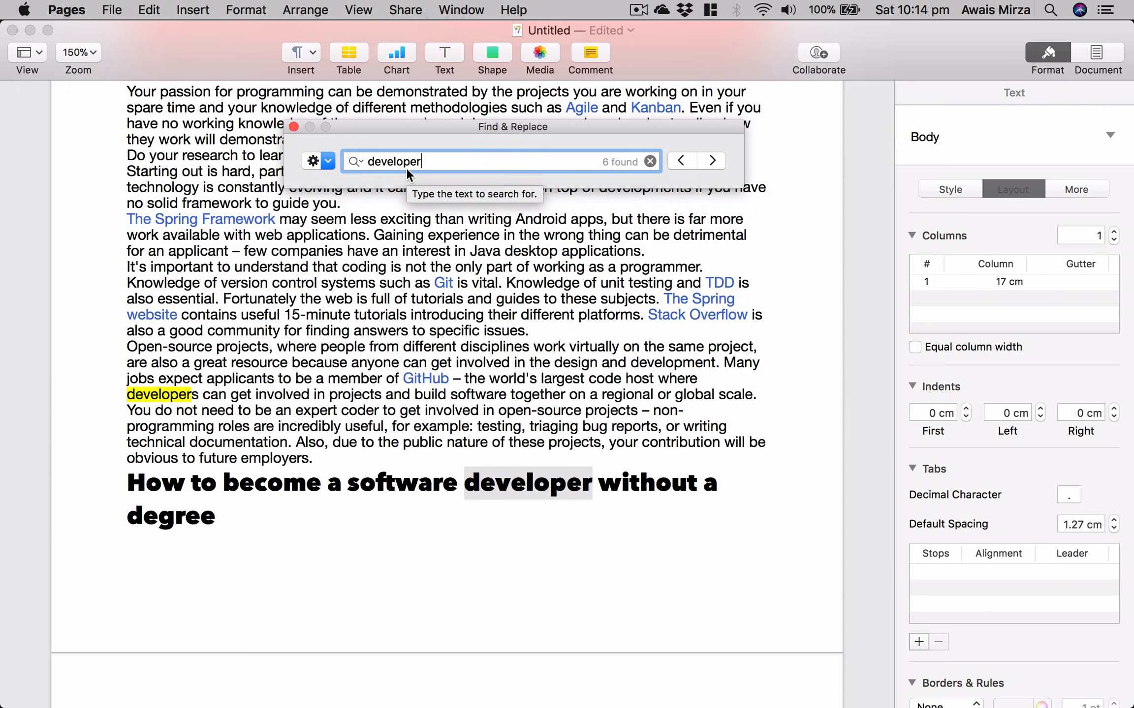
key("Escape")
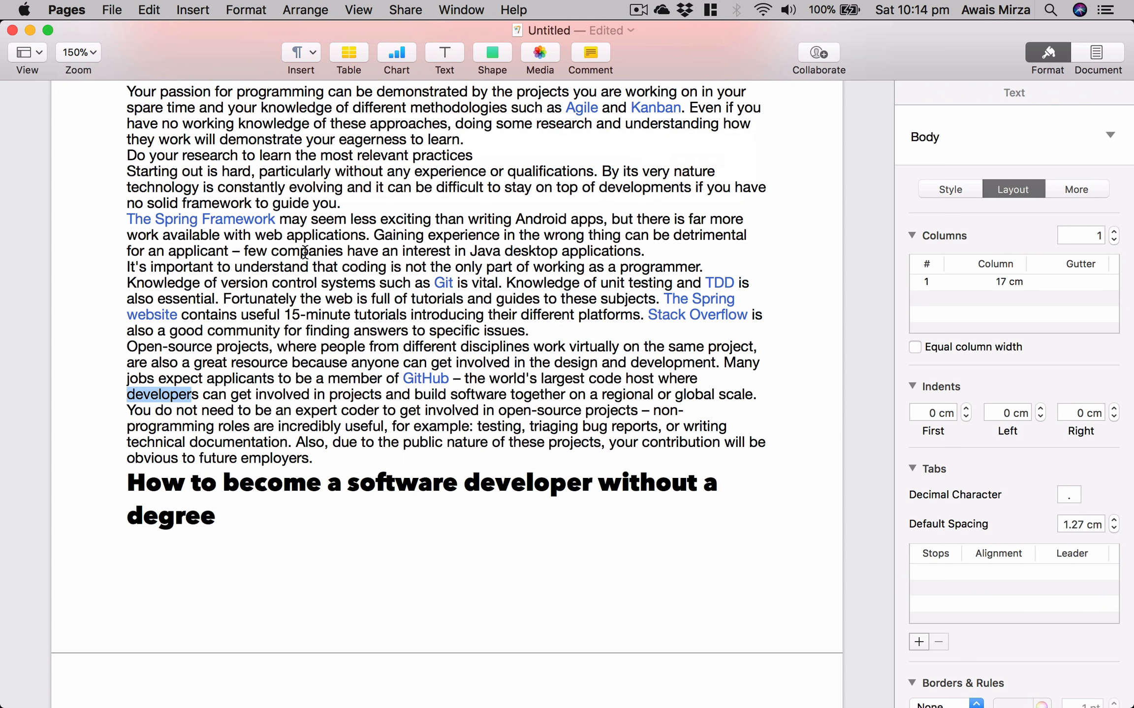
left_click(187, 393)
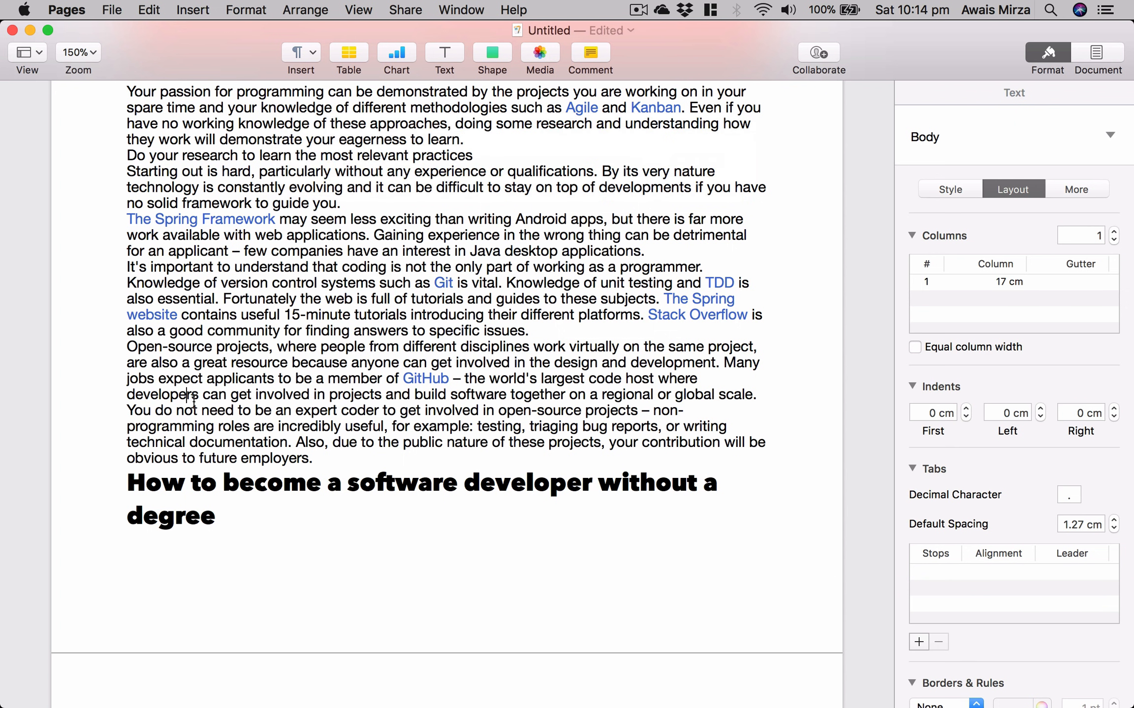
left_click(285, 411)
Search for "developer" again, advance to the match in the opening title, and move the search window clear of it
key("super+f")
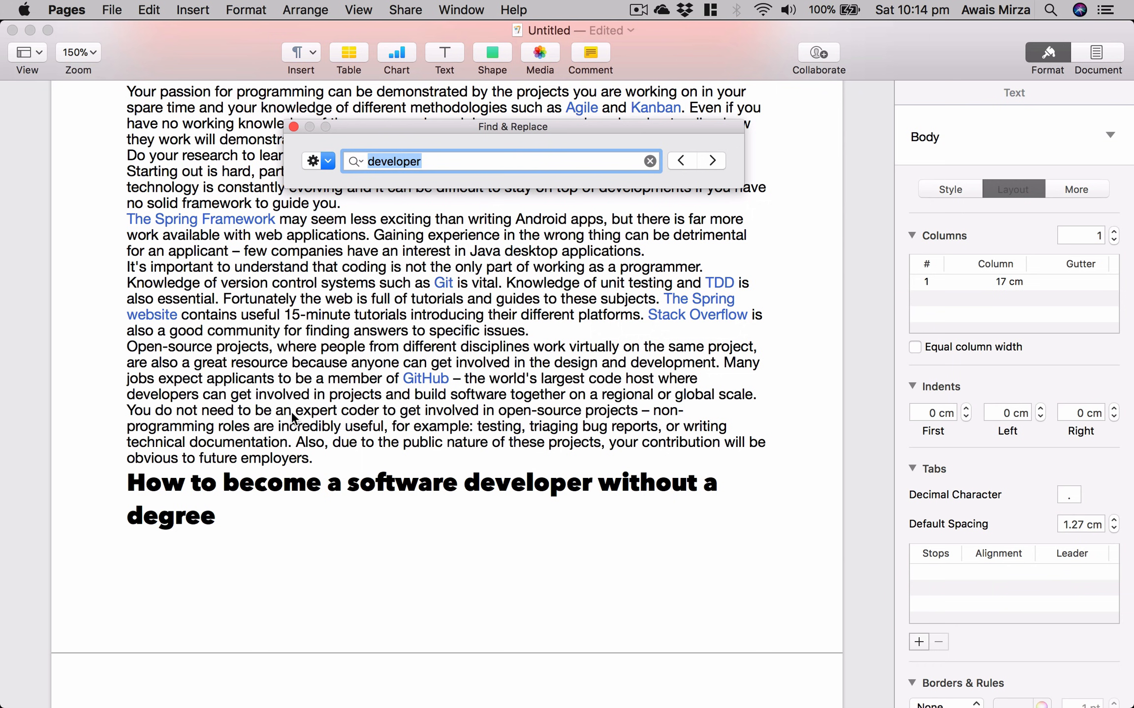
left_click(505, 156)
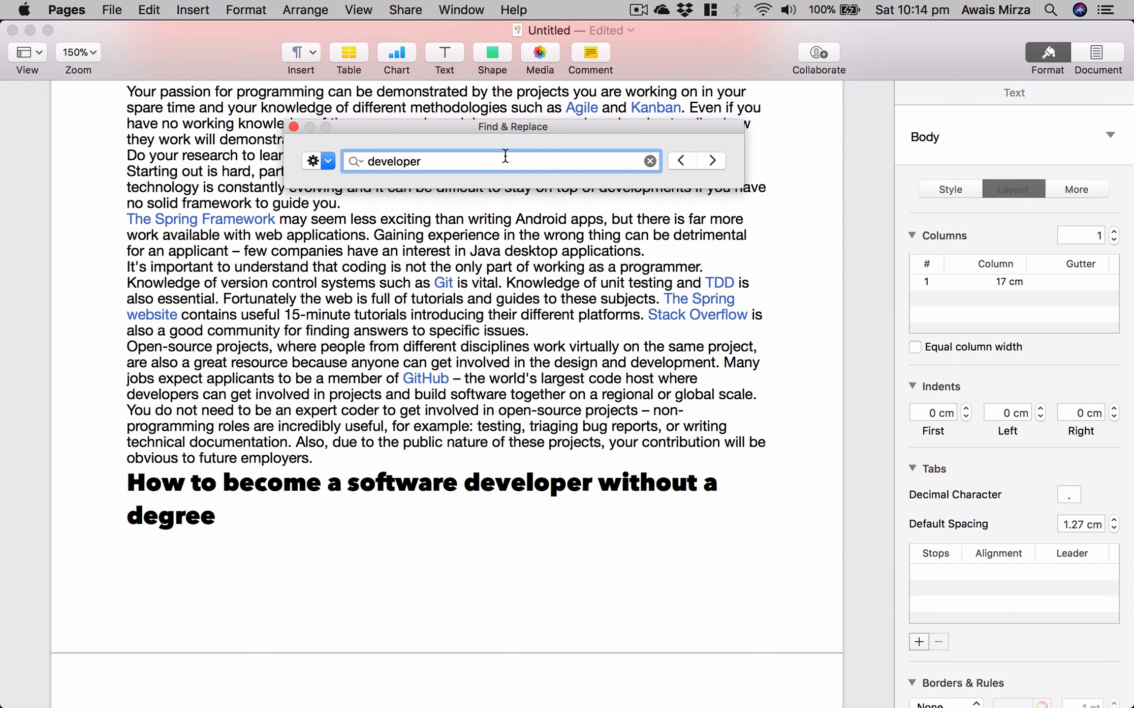
key("Return")
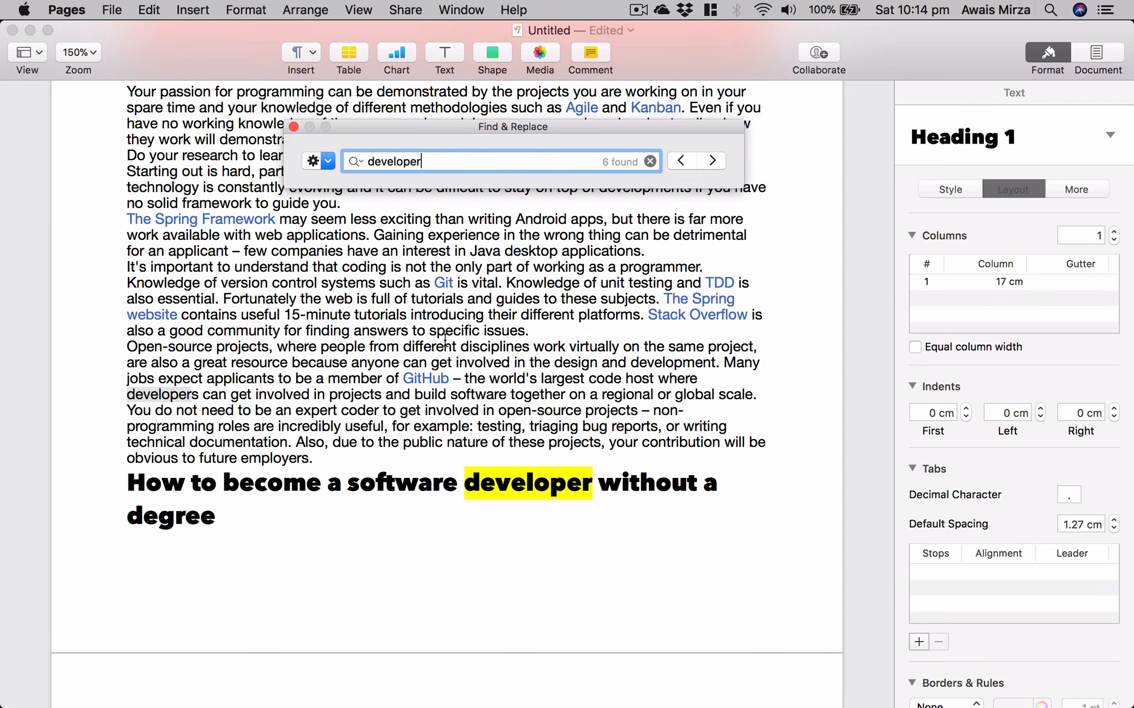
key("super+g")
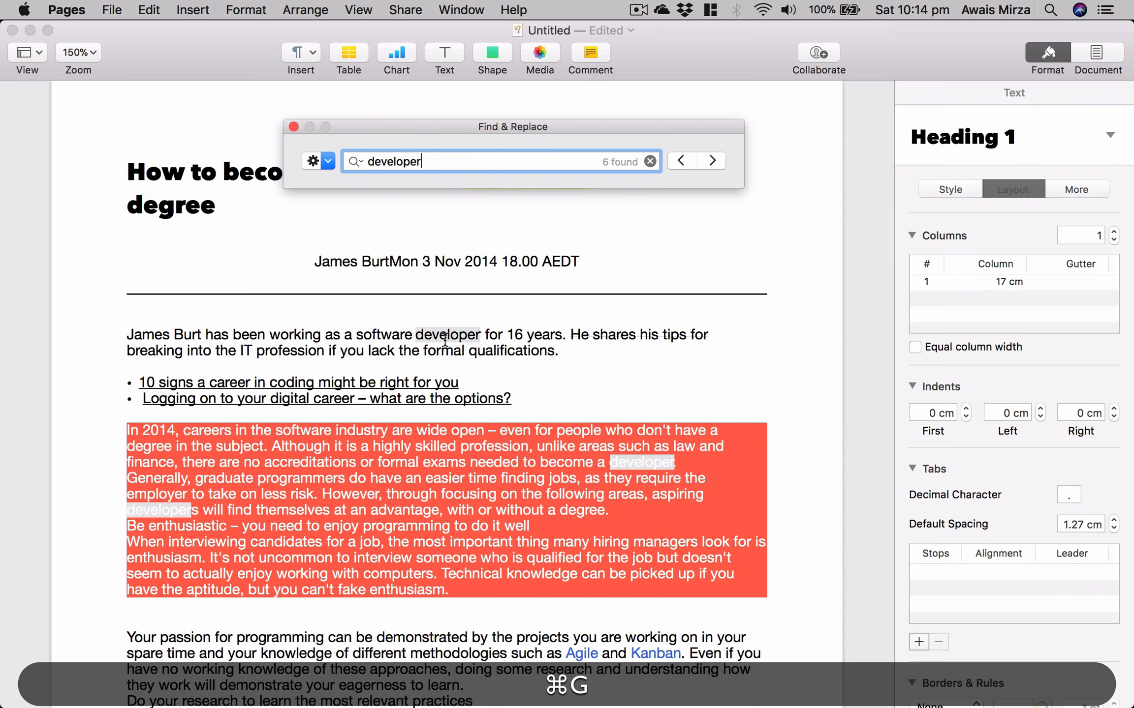
left_click_drag(618, 130, 747, 268)
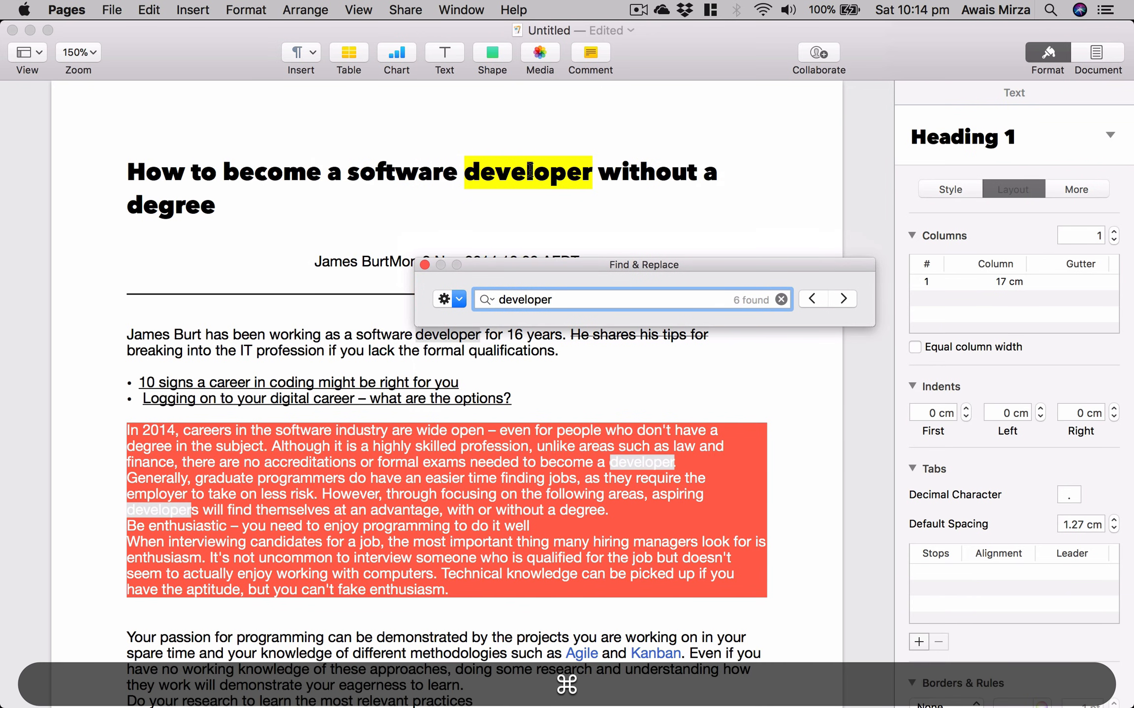
Step forward through the "developer" matches from the title to the one in the open-source paragraph
key("super+g")
key("super+g")
key("super+g")
key("super+g")
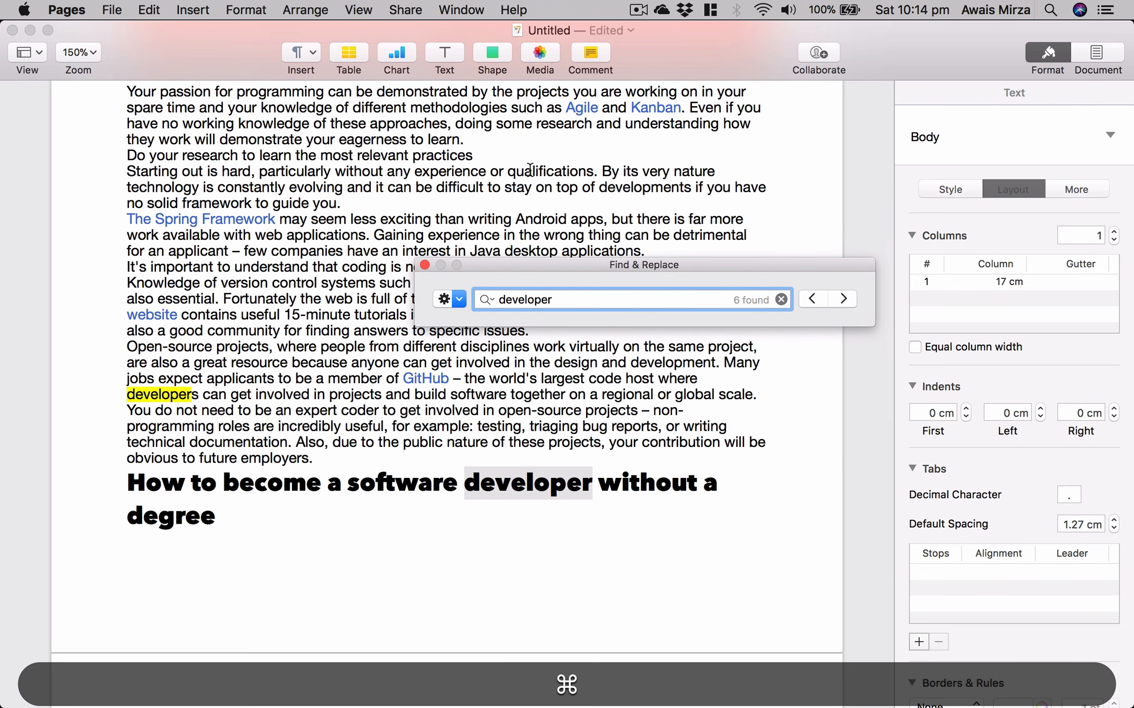
Step backward through the "developer" matches to the one in the opening title
key("super+shift+g")
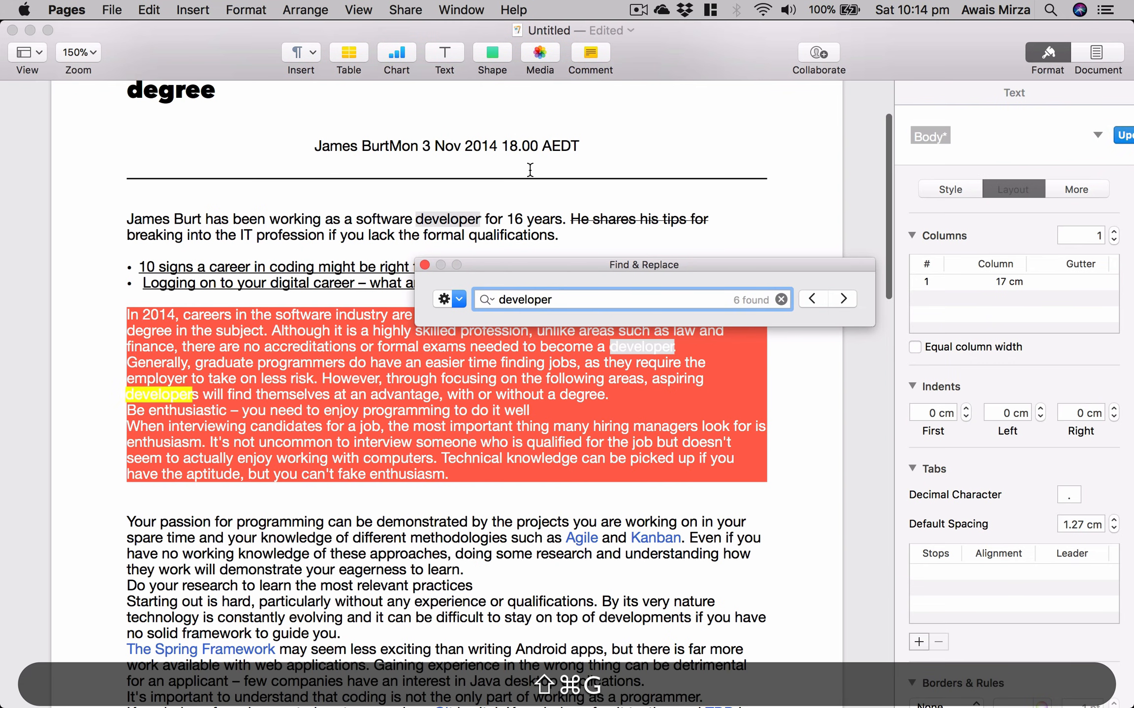
key("super+shift+g")
key("super+shift+g")
key("super+shift+g")
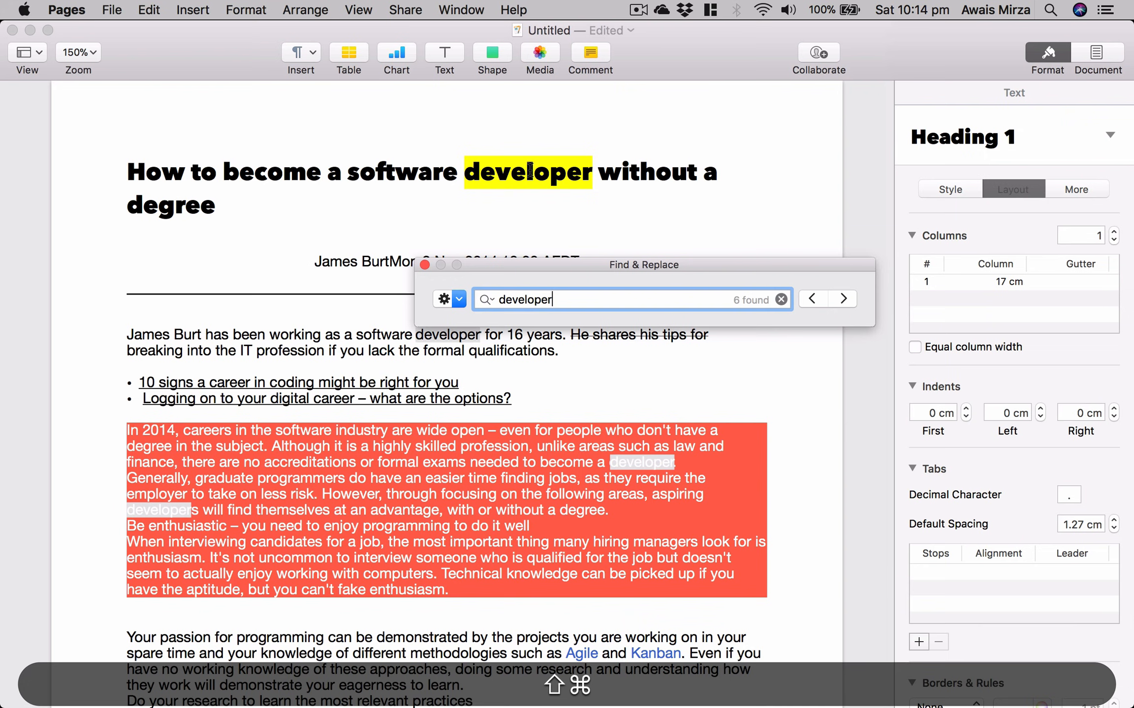
Advance once more through the "developer" matches, past the red paragraph, to the one beside the GitHub sentence
key("super+g")
key("super+g")
key("super+g")
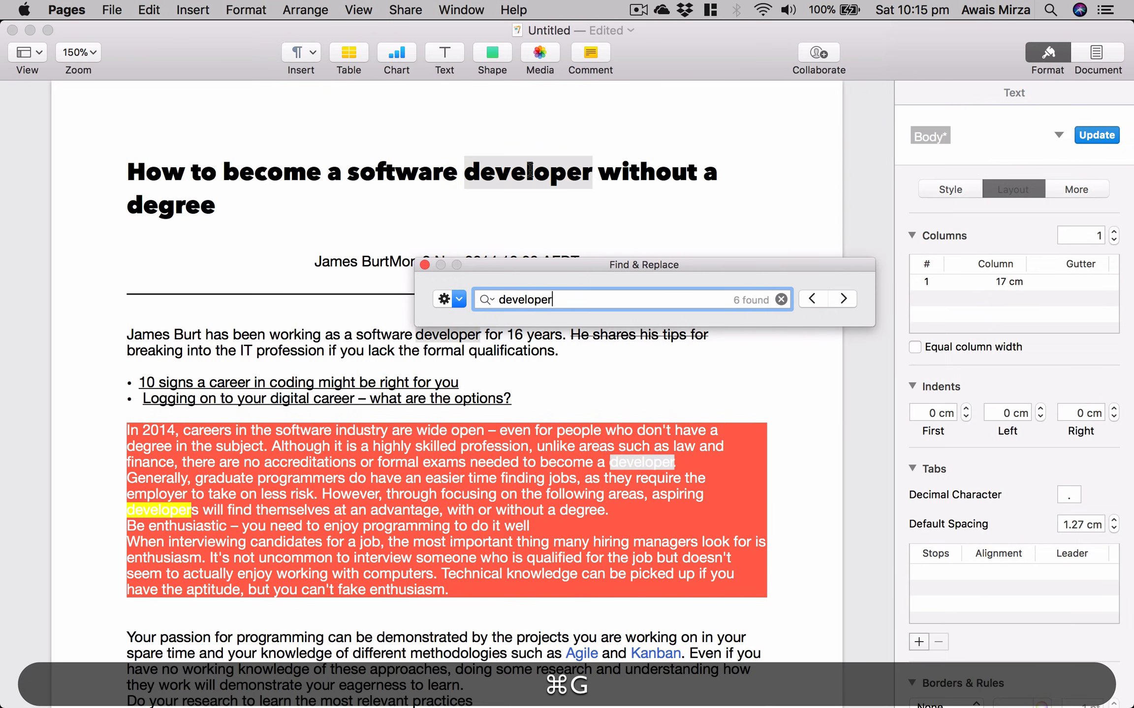
key("super+g")
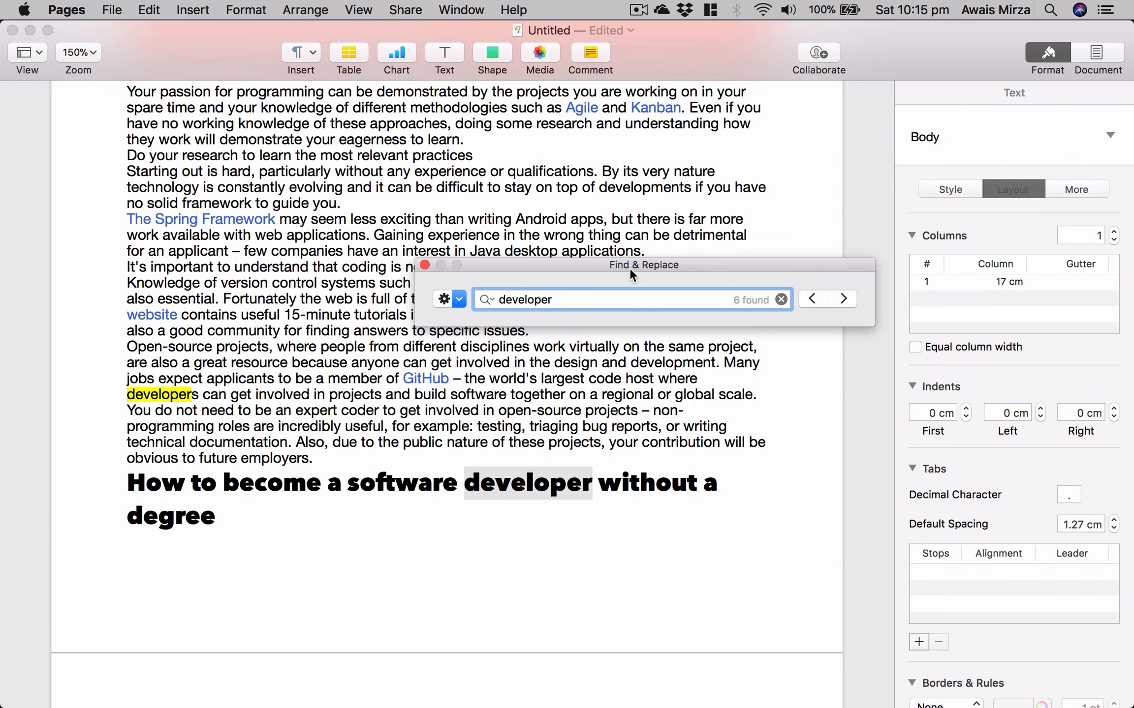
Move the search window off the centre of the text and switch it to Find & Replace mode
left_click_drag(635, 261, 450, 244)
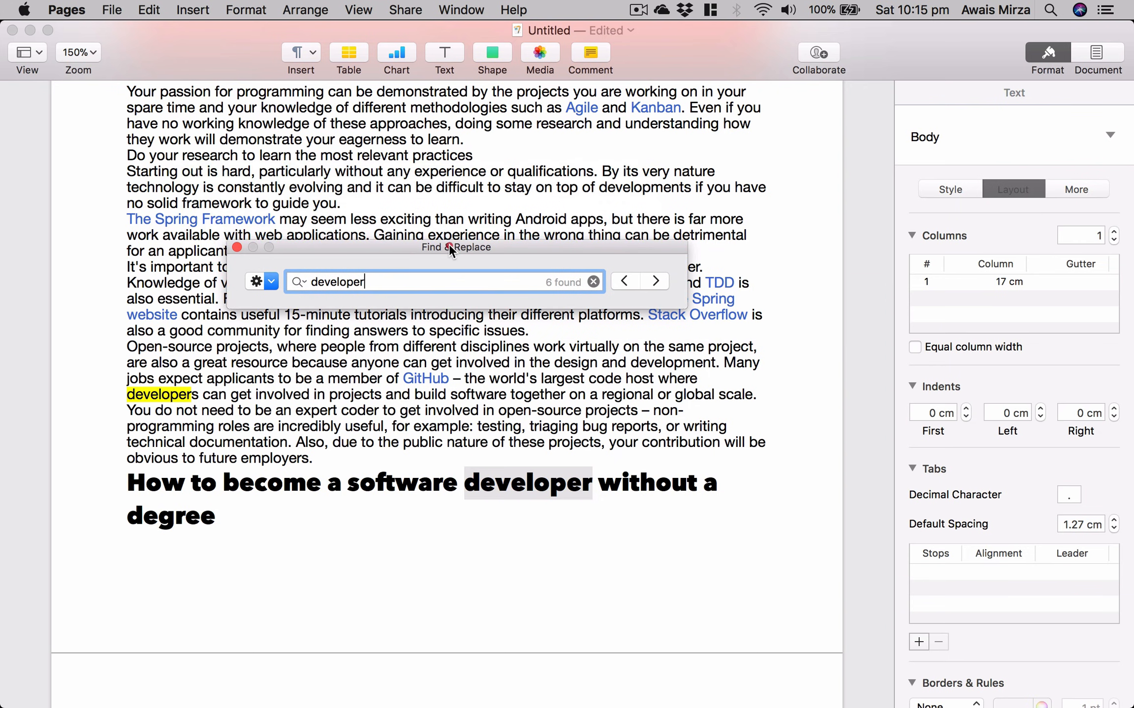
left_click(270, 281)
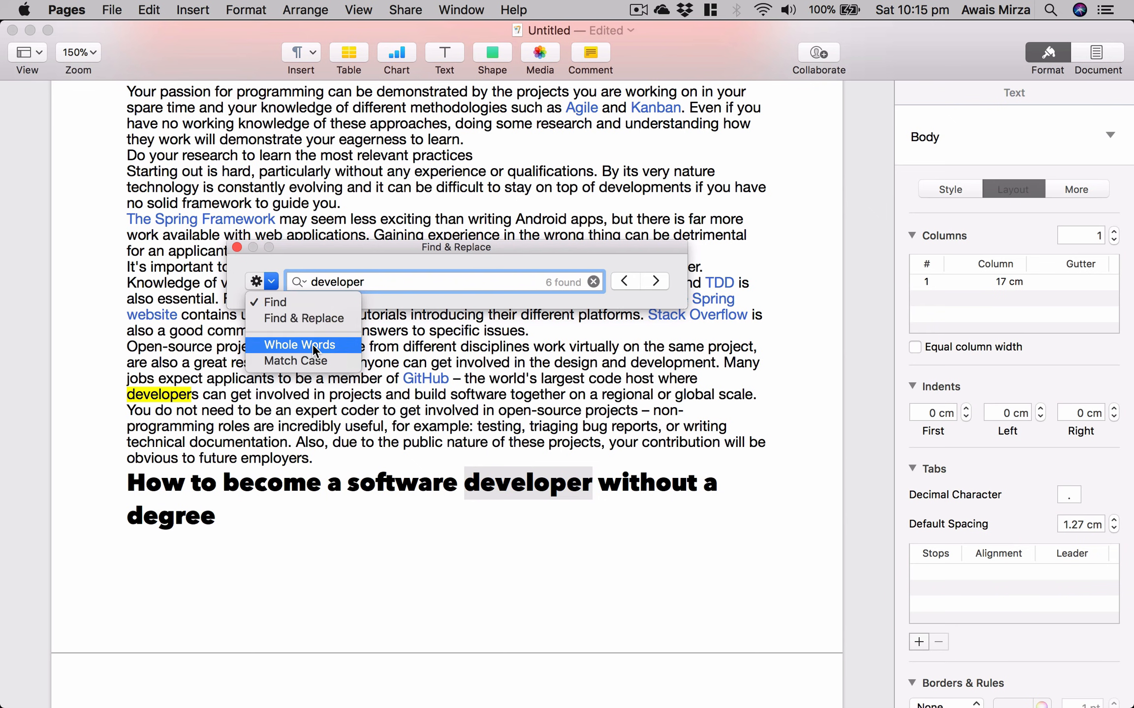
left_click(290, 314)
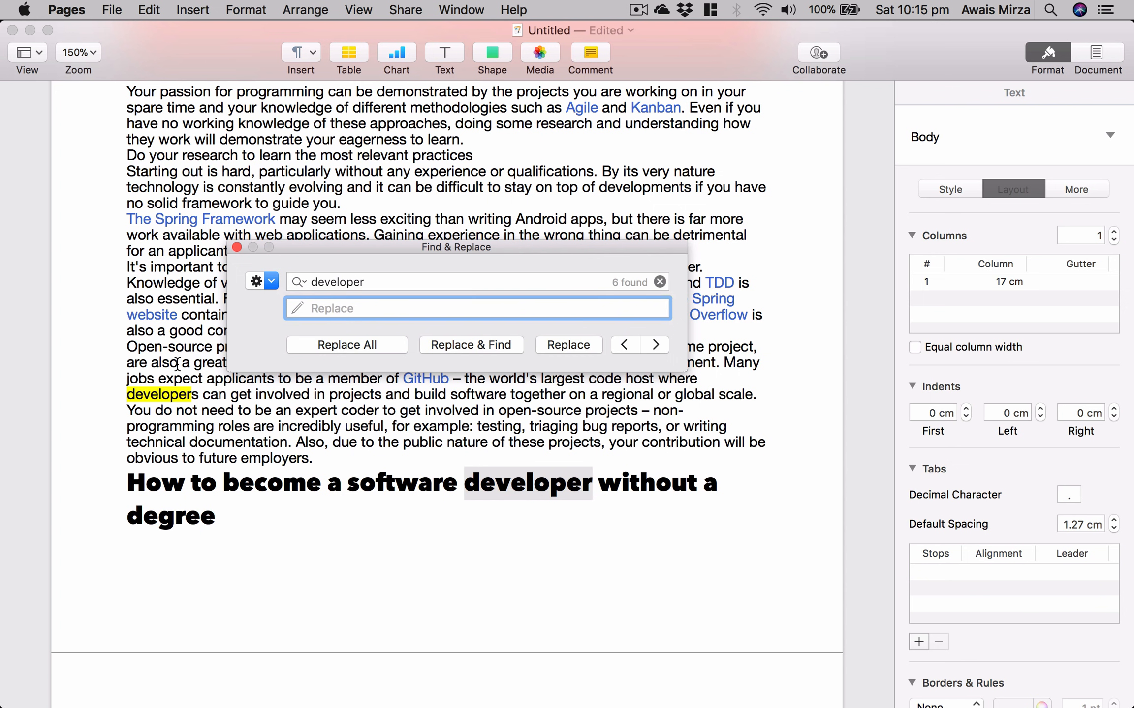
Enter "Engineer" with a capital E as the replacement text for "developer"
left_click(361, 309)
key("shift")
type("E")
type("ngineer")
key("BackSpace")
key("BackSpace")
key("BackSpace")
type("eer")
left_click(314, 301)
key("BackSpace")
type("e")
key("BackSpace")
key("ctrl+e")
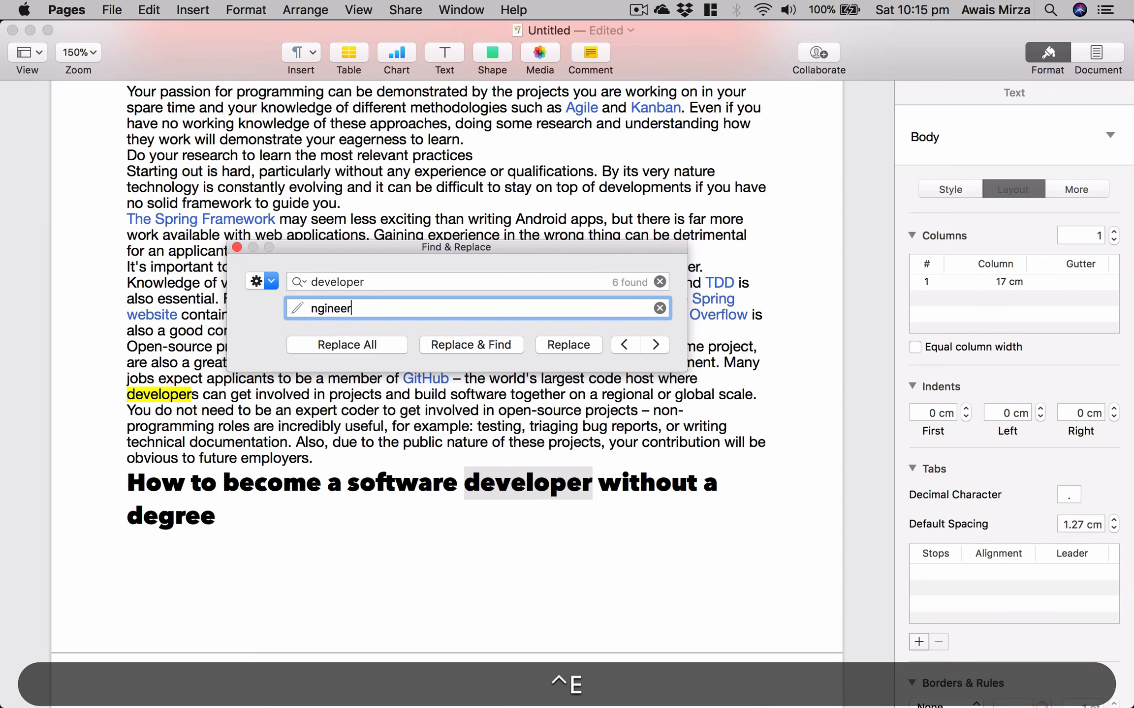
left_click(315, 301)
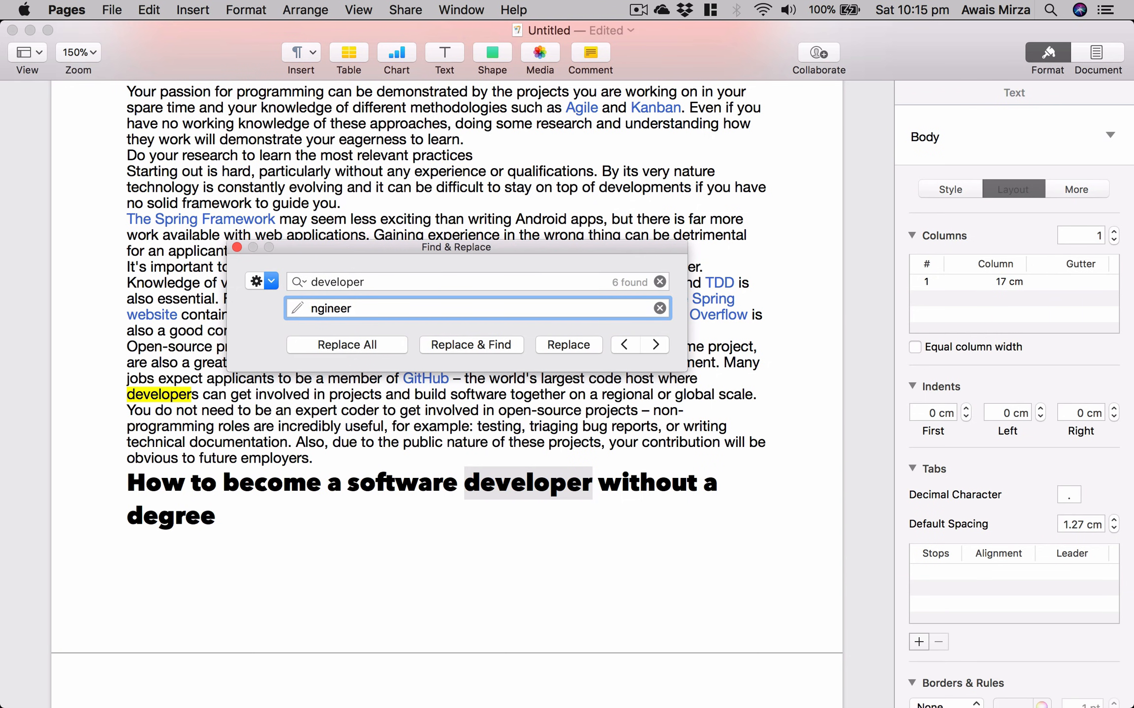
type("E")
Move the Find & Replace window up and replace the highlighted "developer" beside the GitHub sentence with "Engineer"
left_click(491, 285)
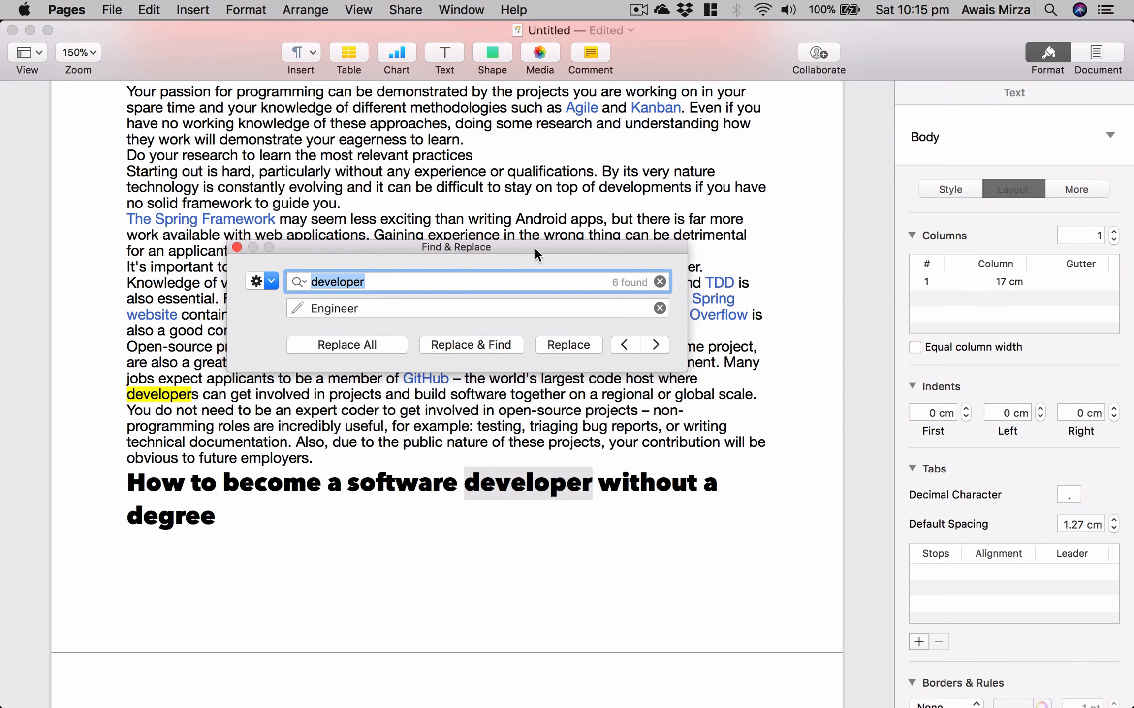
left_click_drag(534, 247, 658, 123)
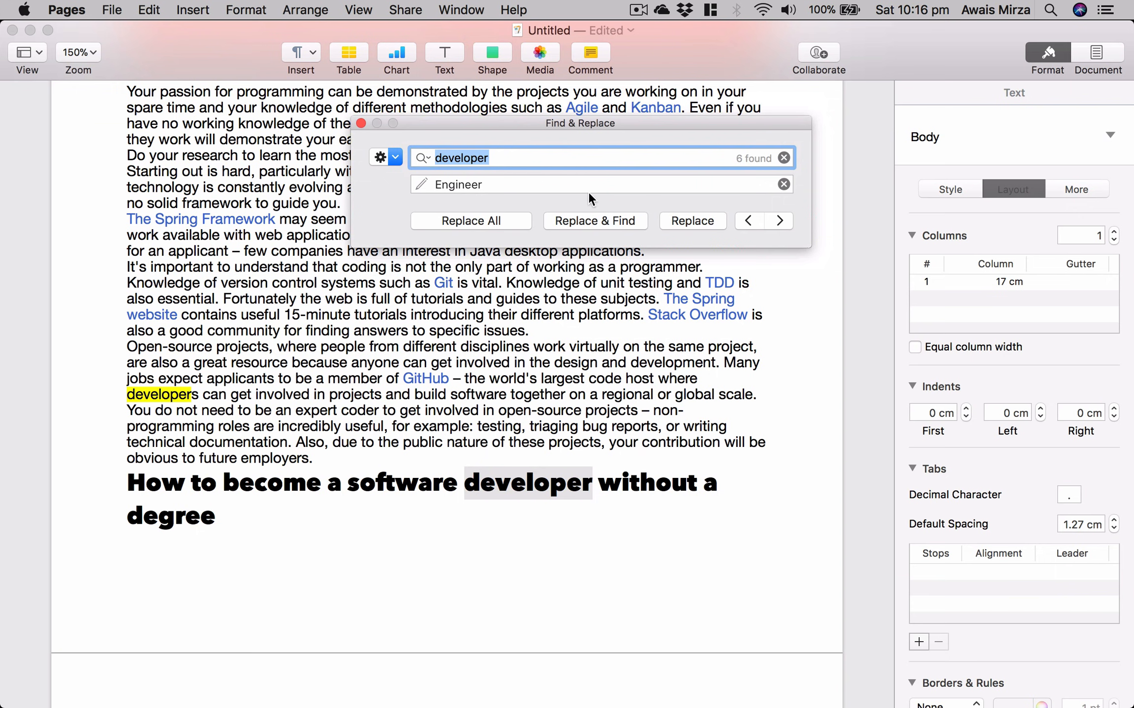
left_click(672, 220)
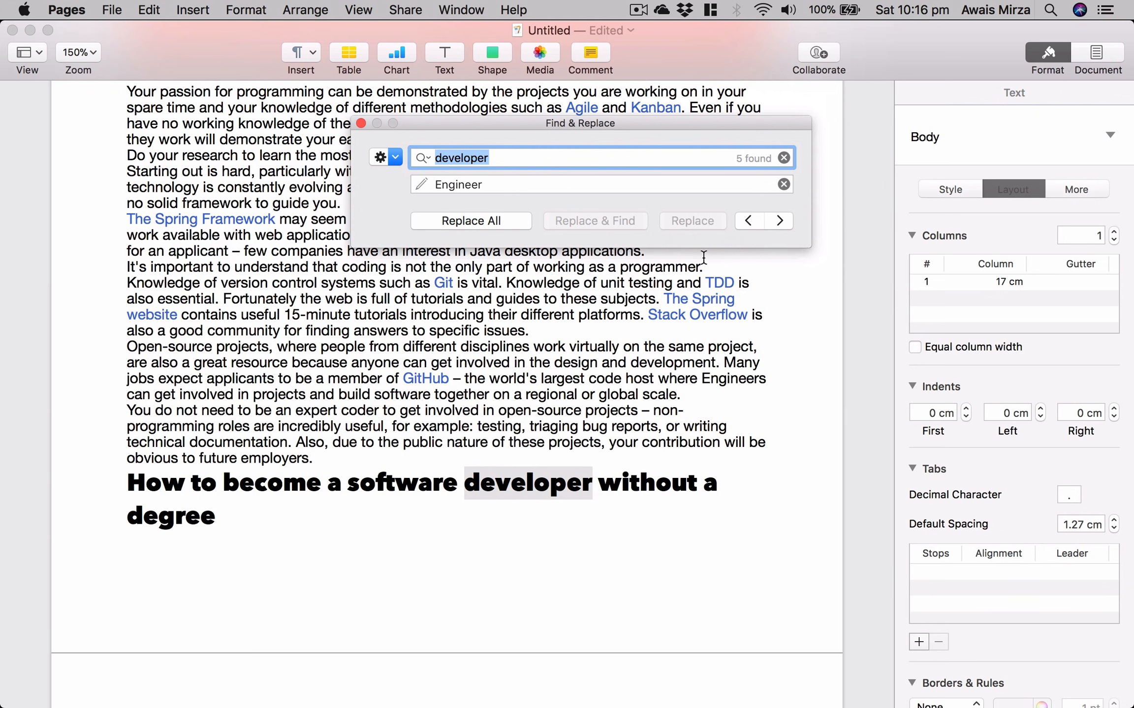
Advance to the "developer" match in the closing heading and replace only that one with "Engineer"
key("super+g")
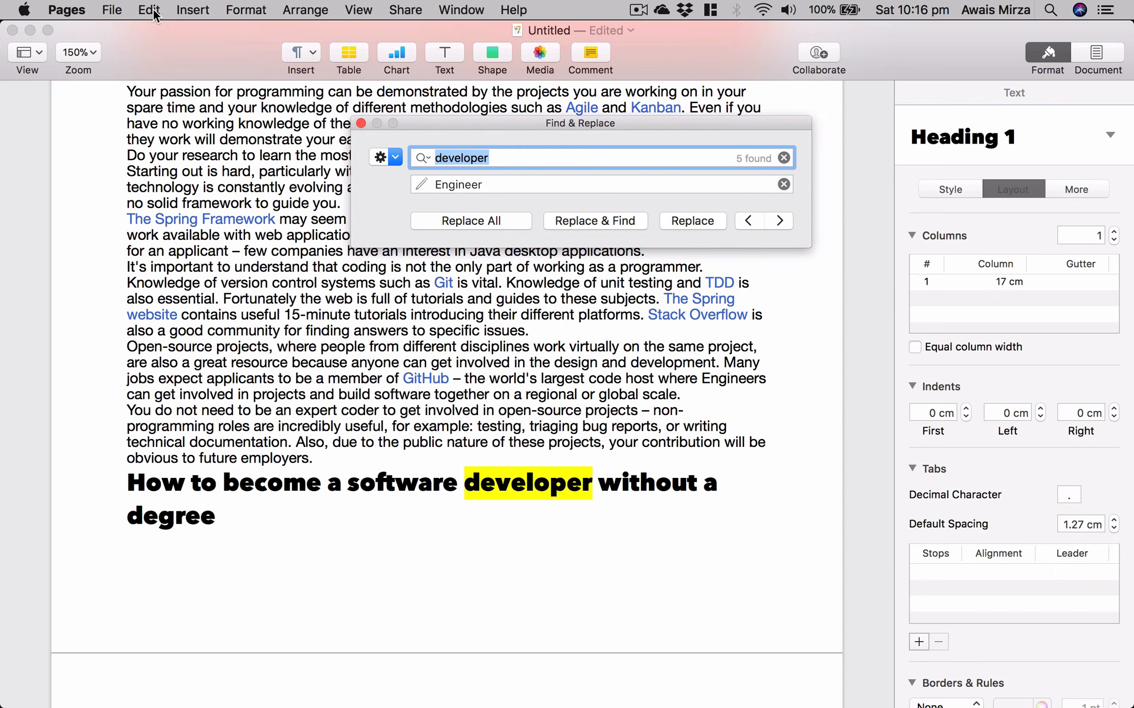
left_click(137, 8)
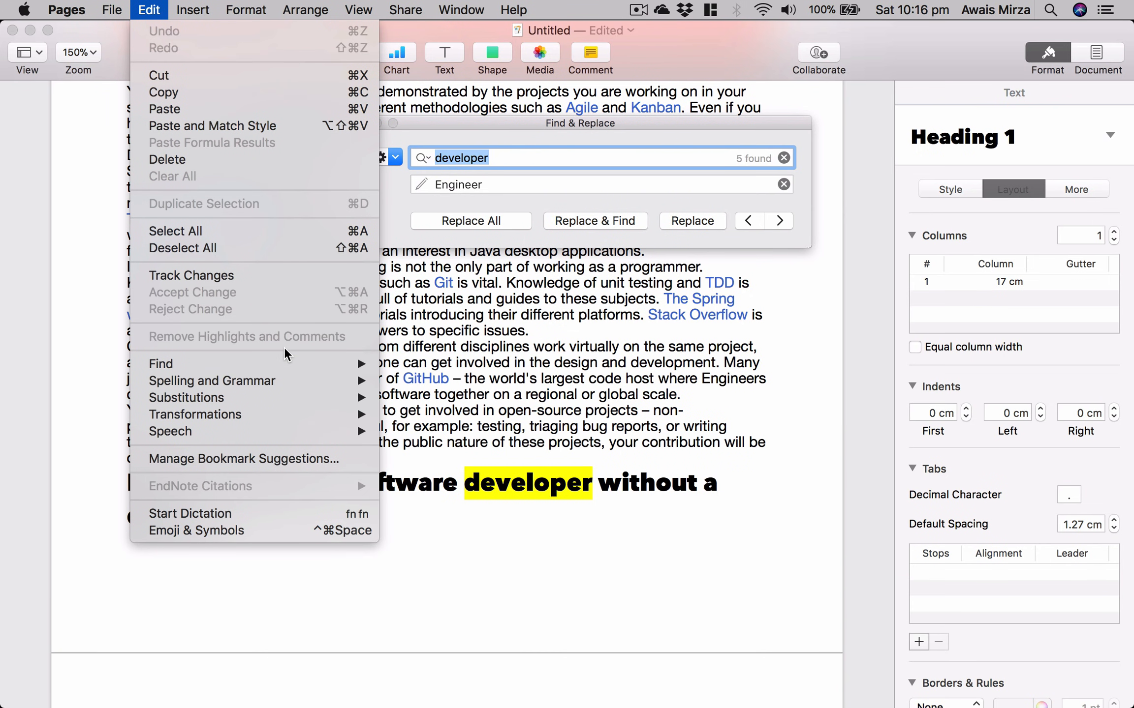
mouse_move(284, 368)
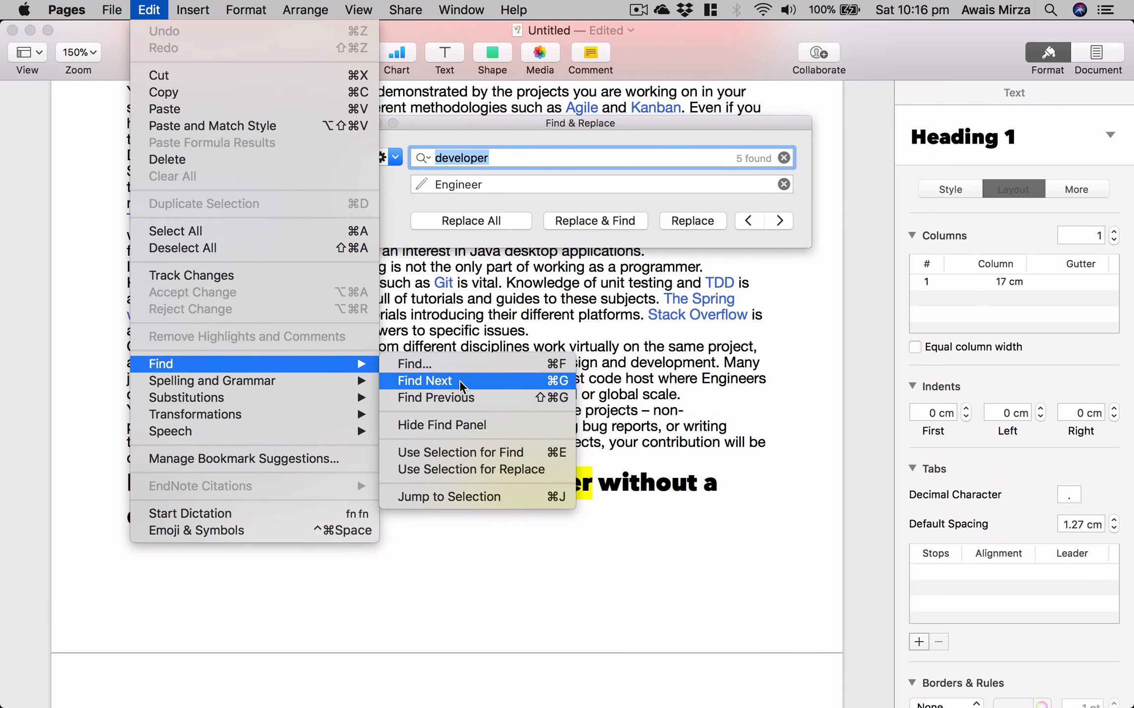
left_click(551, 378)
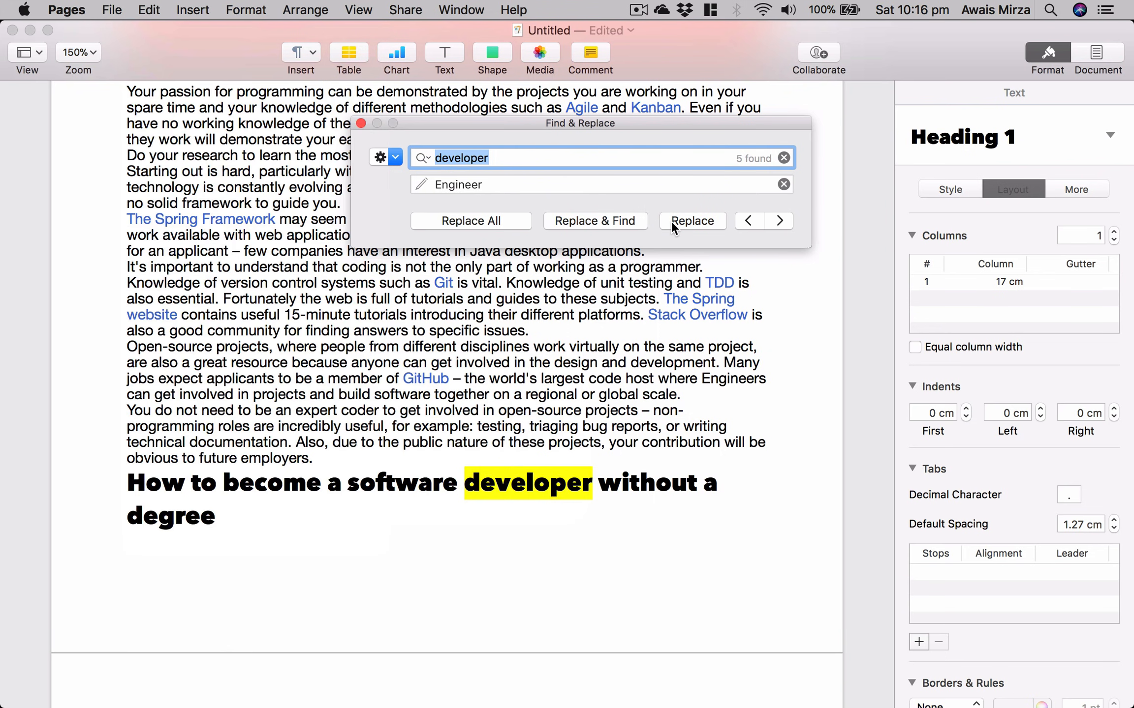
left_click(676, 220)
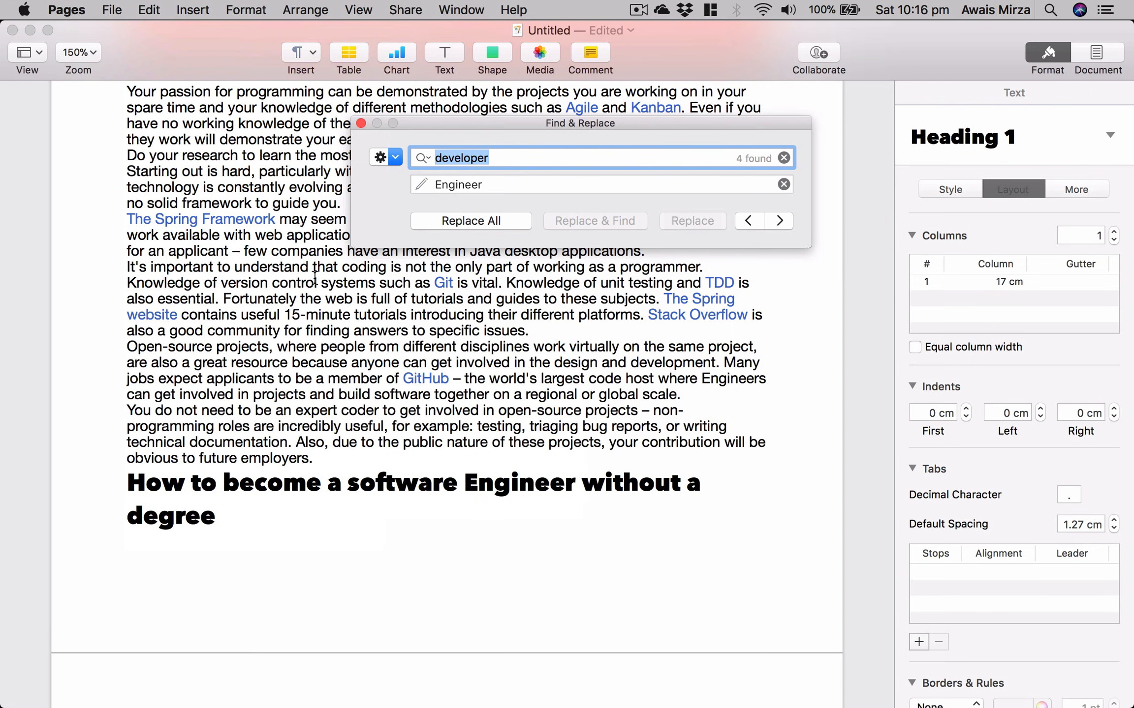
Go to the match in the opening title, uncover it, and replace all remaining "developer" matches with "Engineer"
key("Return")
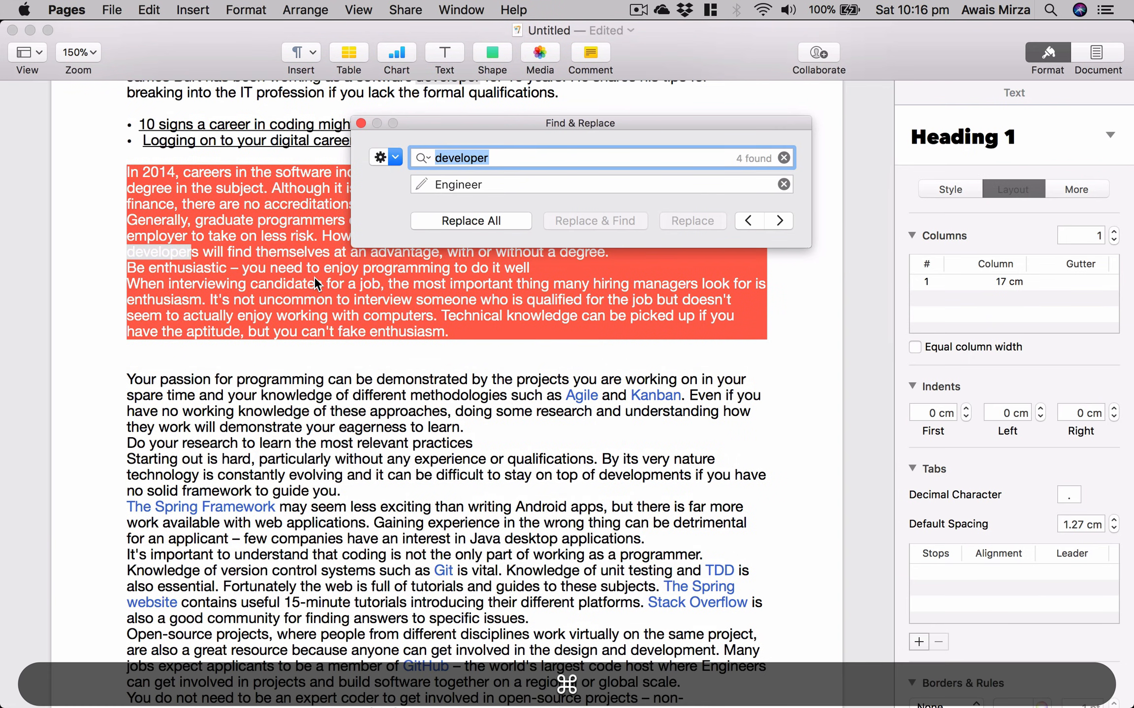
key("super+g")
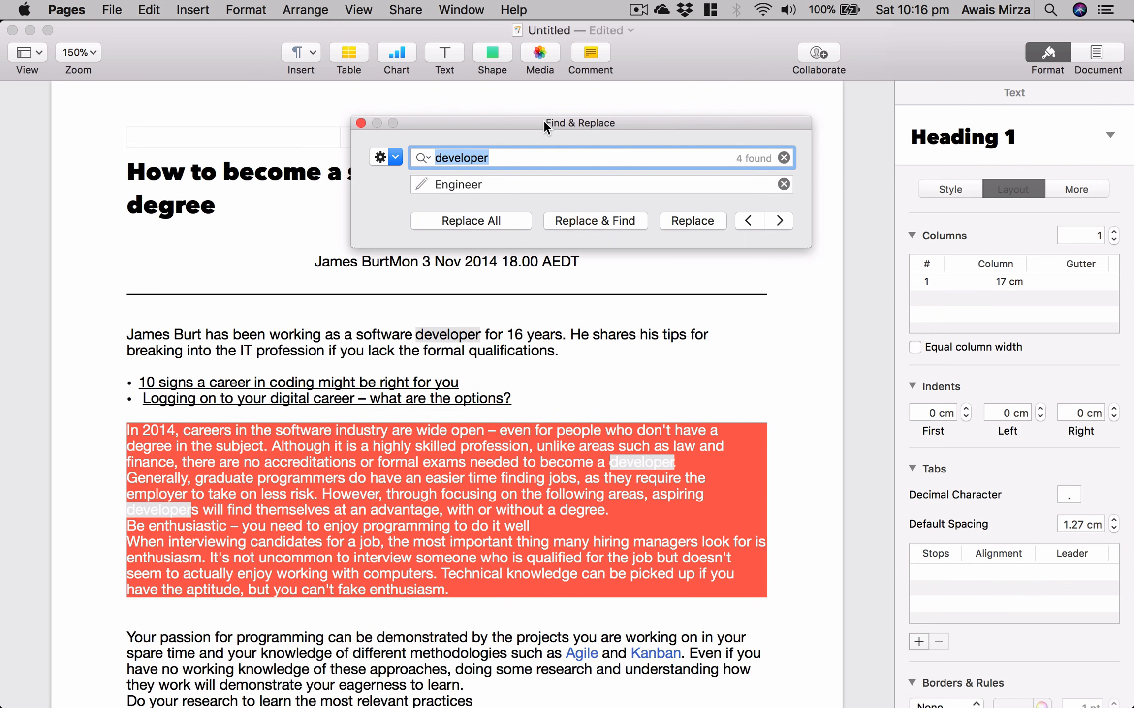
left_click_drag(542, 122, 831, 219)
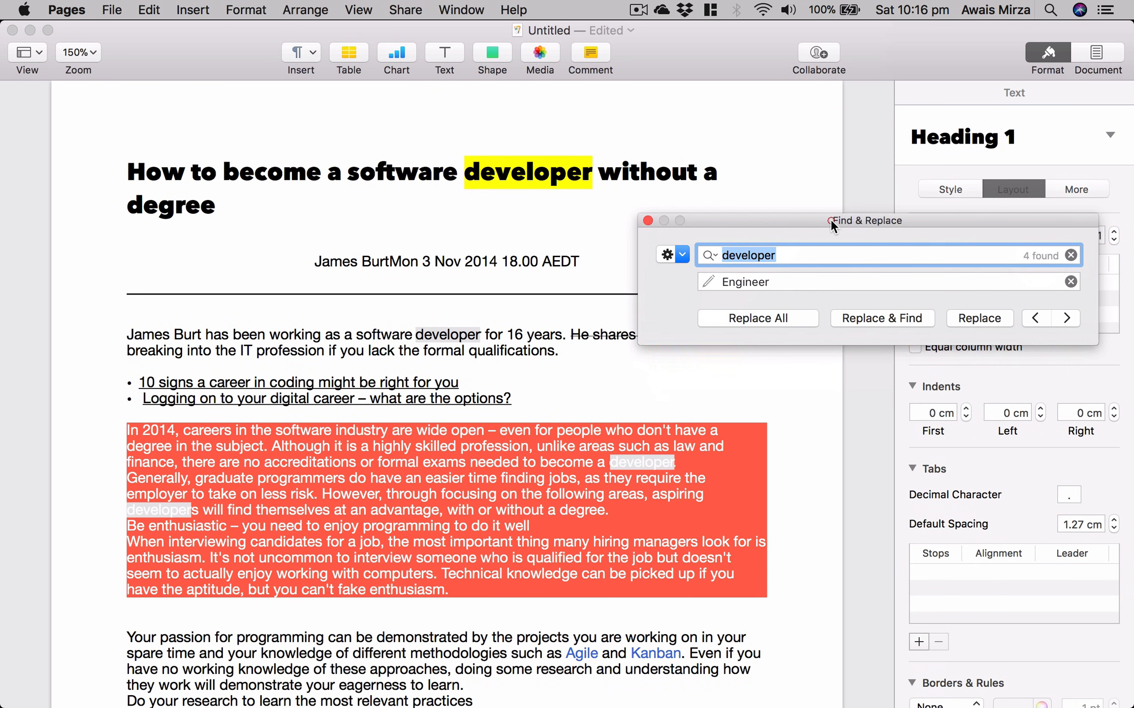
left_click(782, 315)
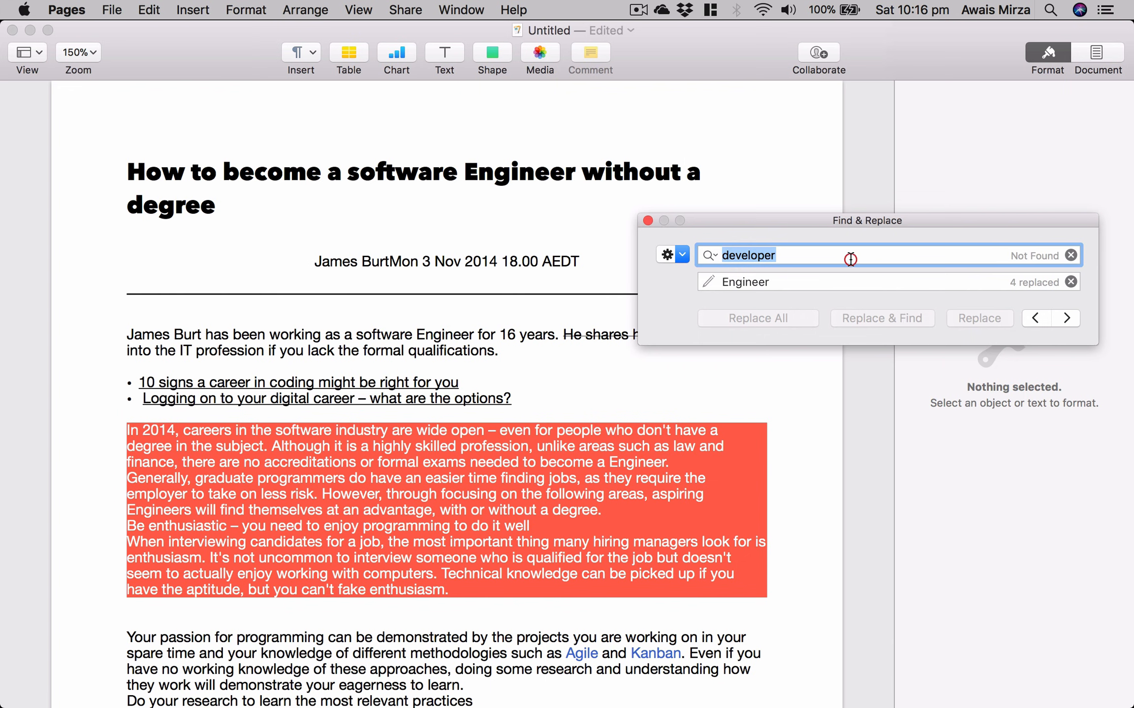
Find "AEDT" in the date line, replace it with "Engineer", and close the Find & Replace window
type("AEDT")
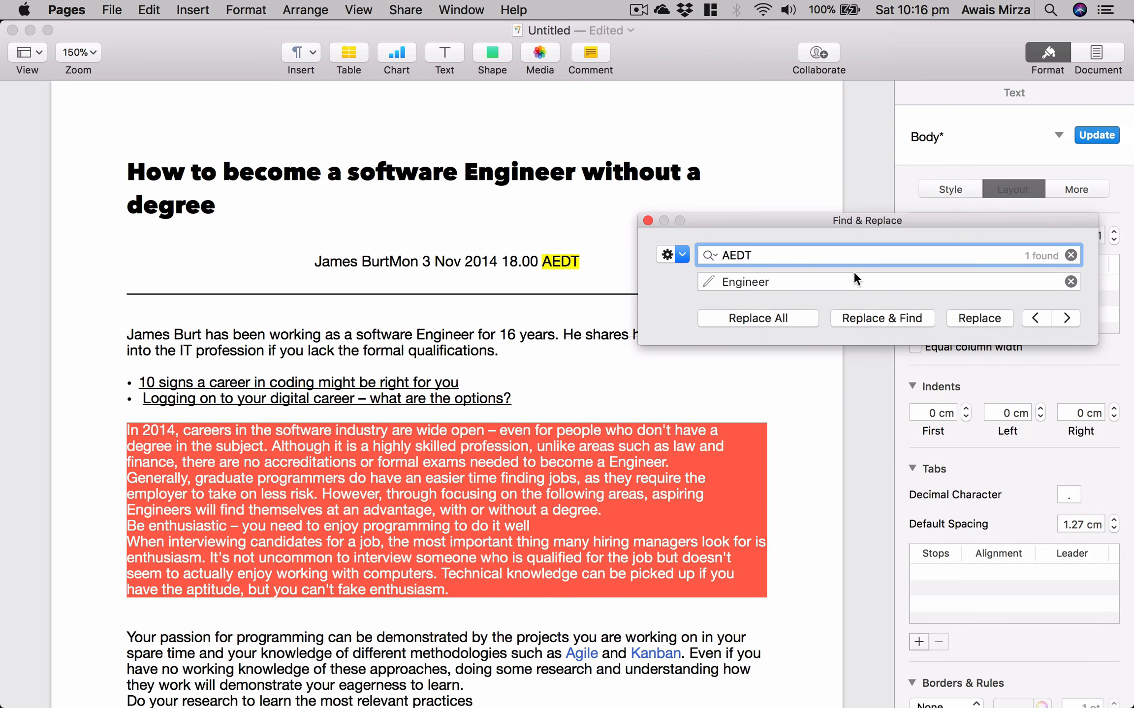
left_click(865, 317)
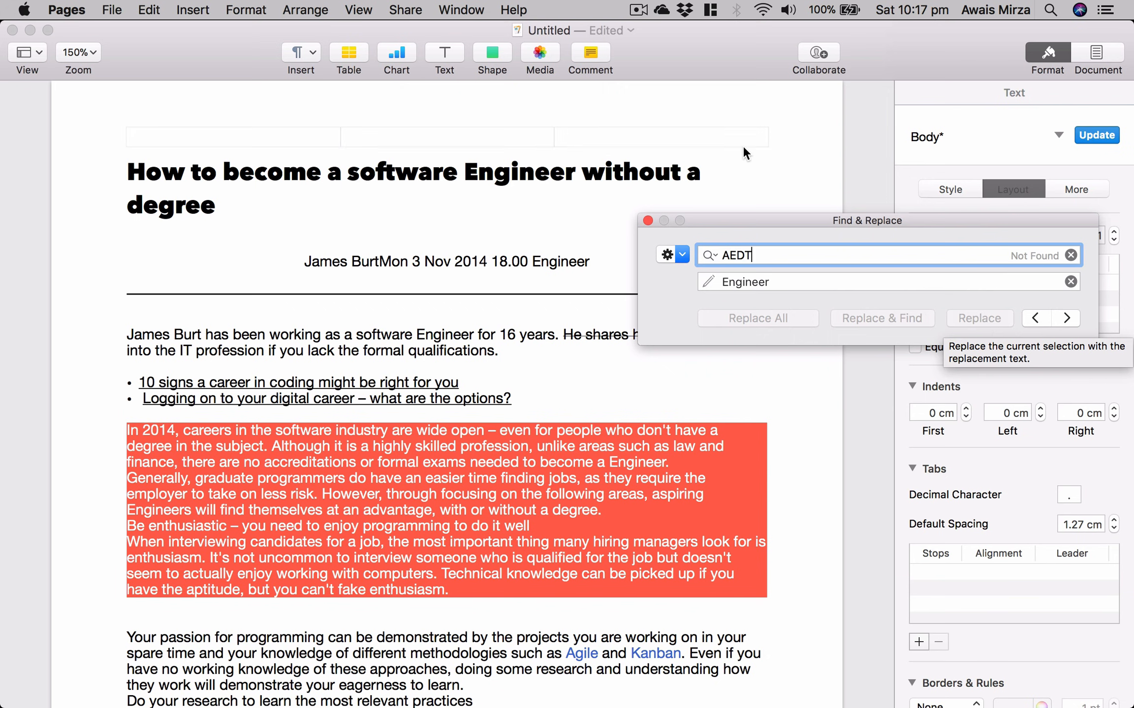
left_click(681, 256)
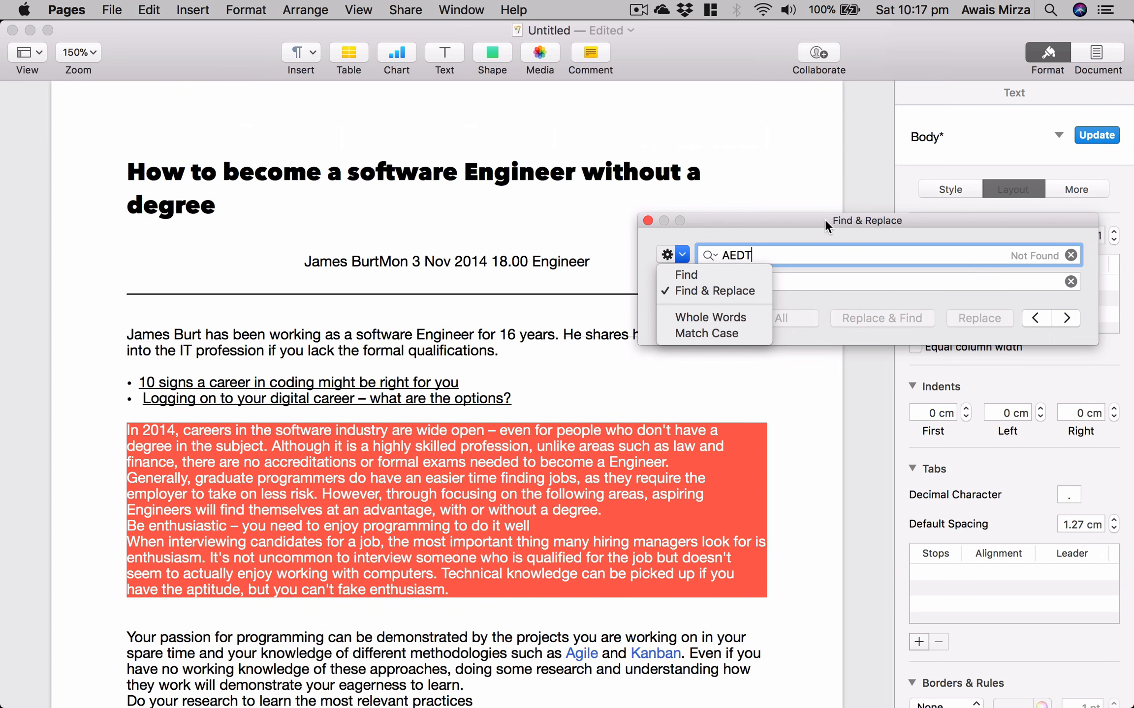
left_click(646, 219)
left_click(647, 220)
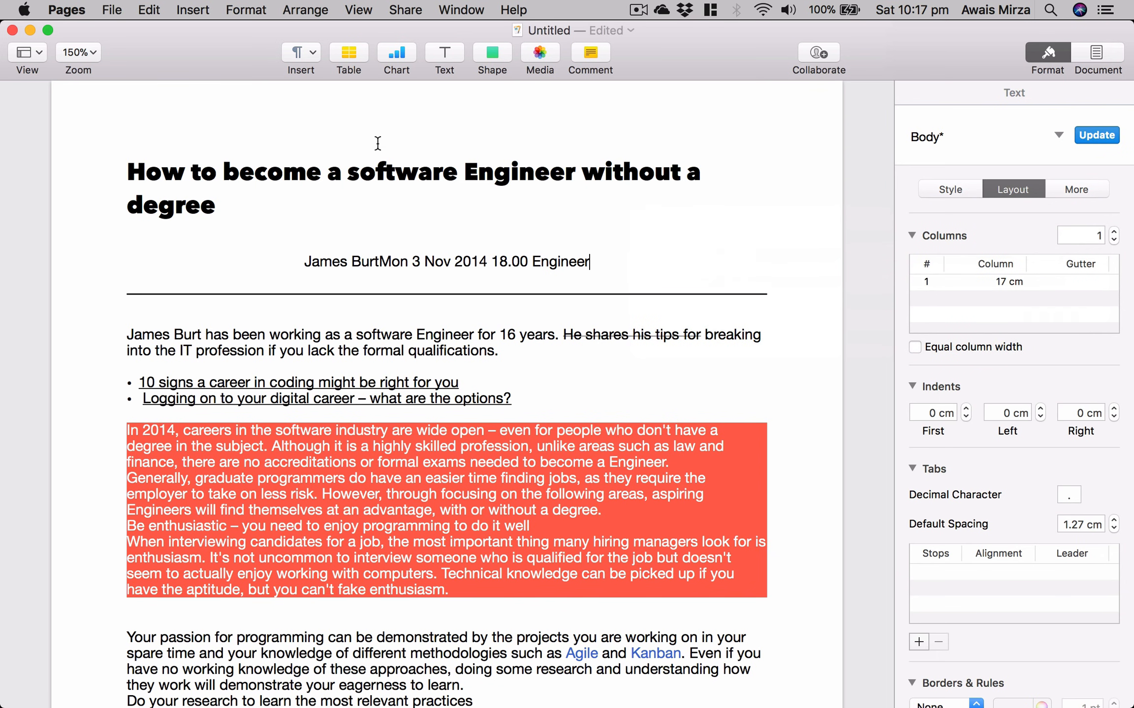
left_click(149, 10)
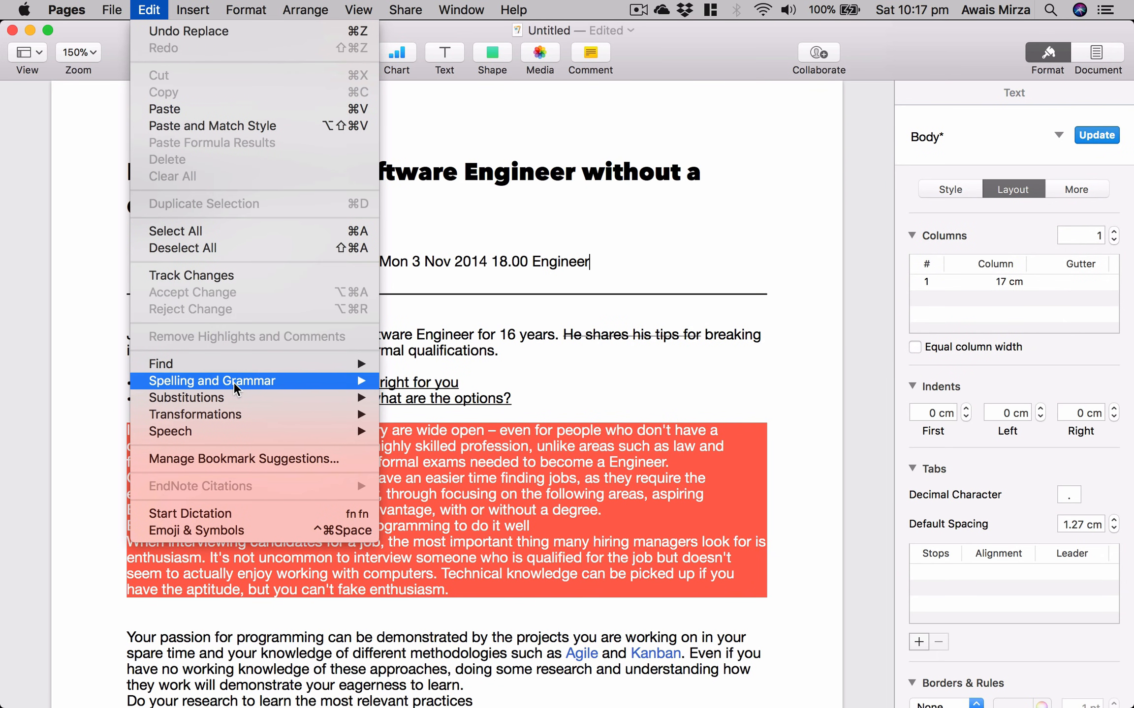
mouse_move(235, 389)
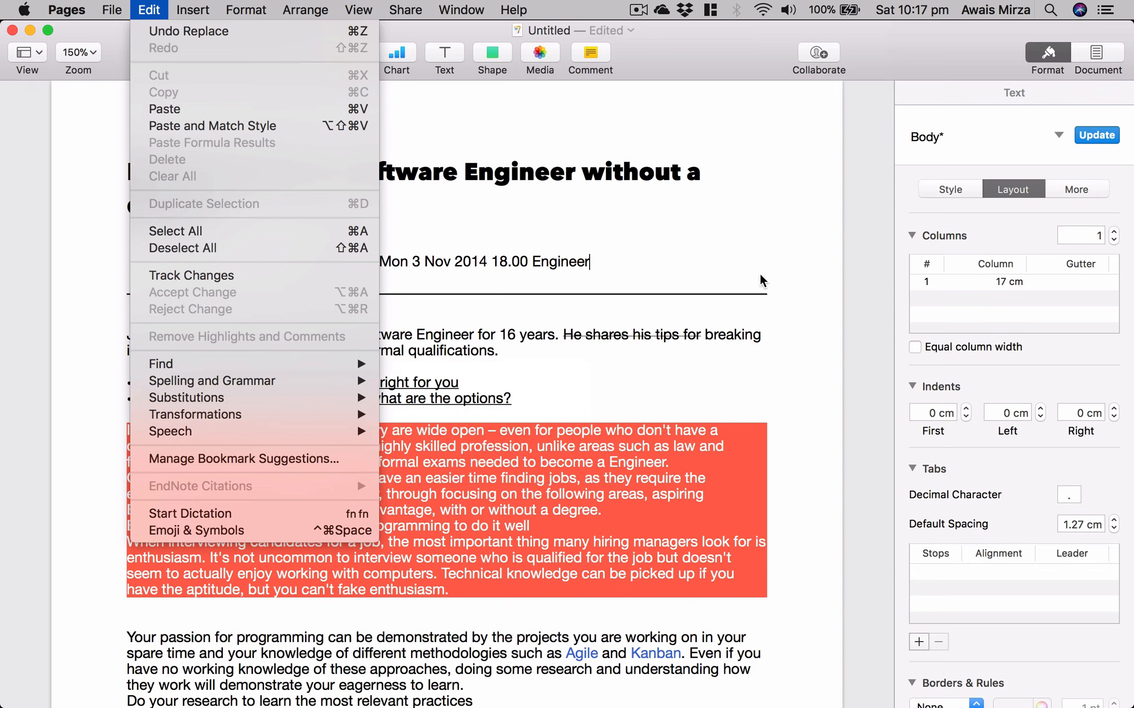
left_click(738, 320)
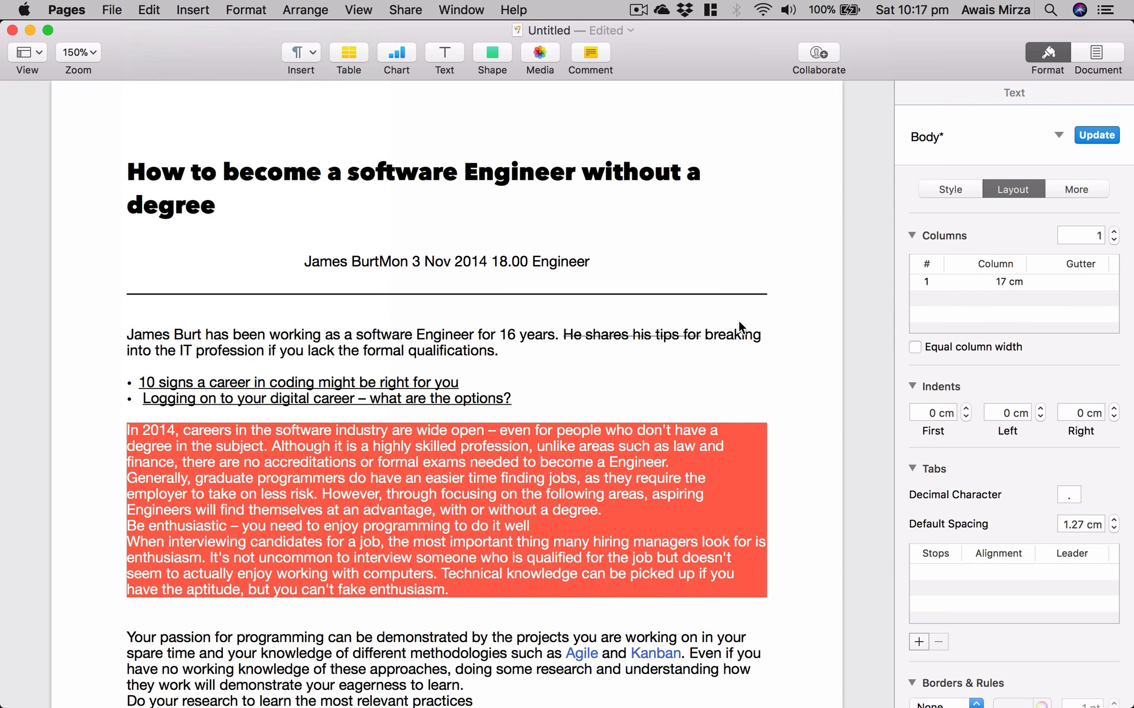
Write the word "banana" on the empty line below the closing heading
scroll(737, 319, "down", 20)
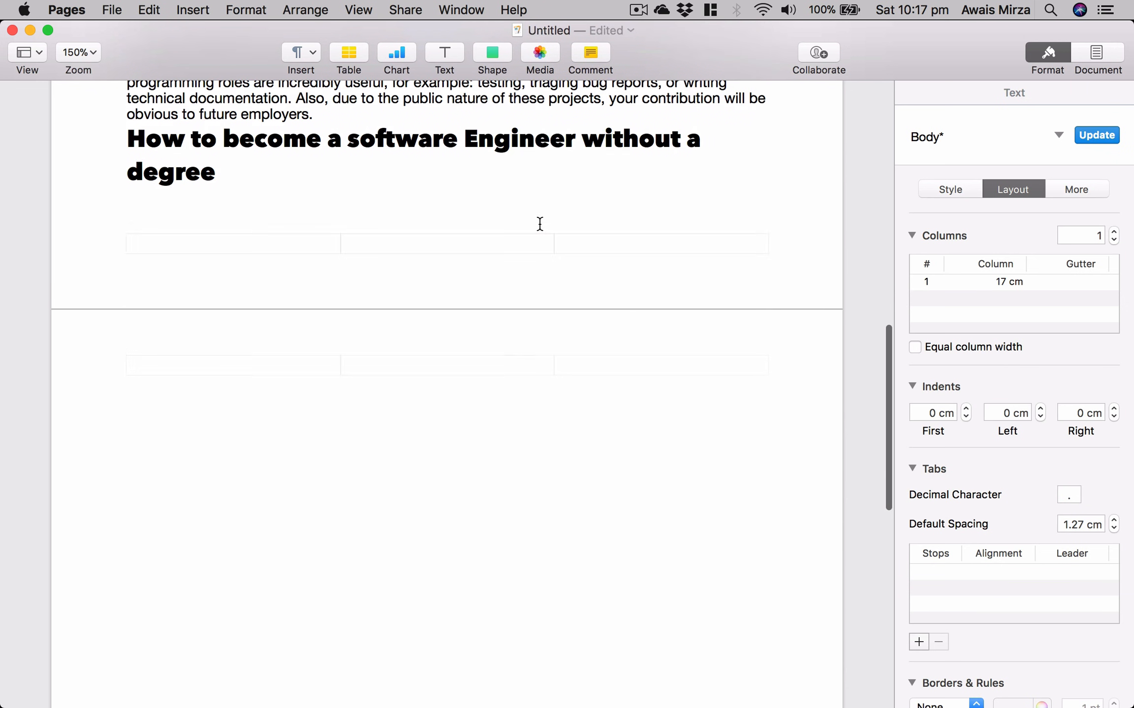
left_click(540, 224)
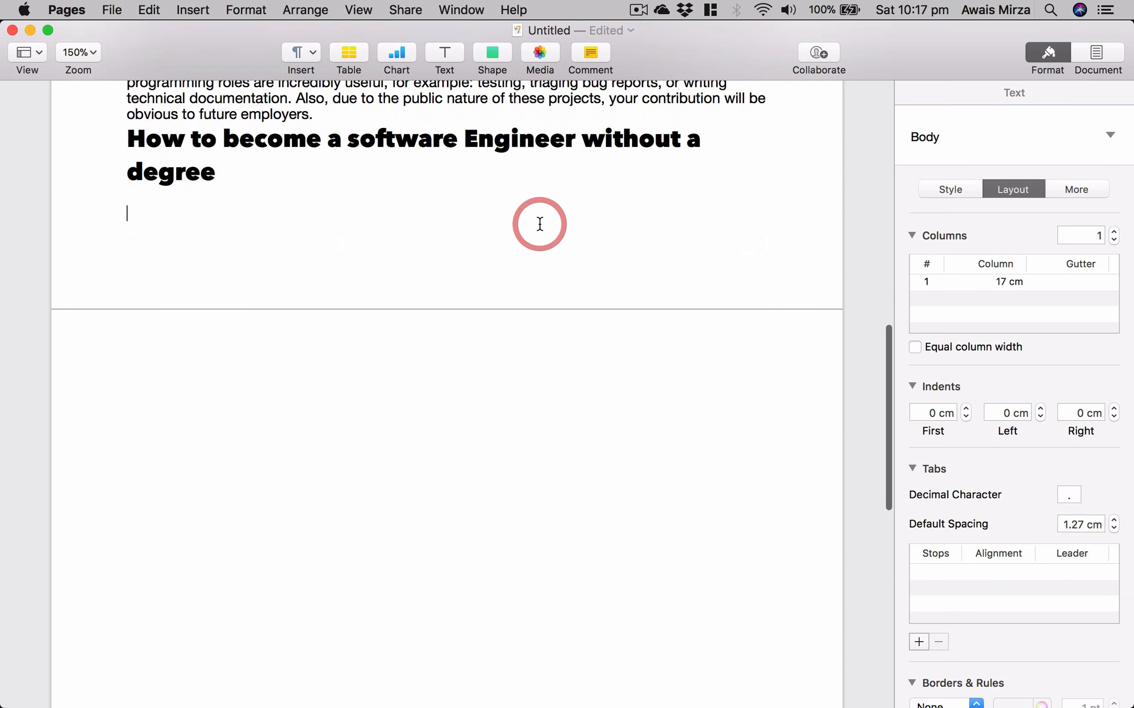
type("banana")
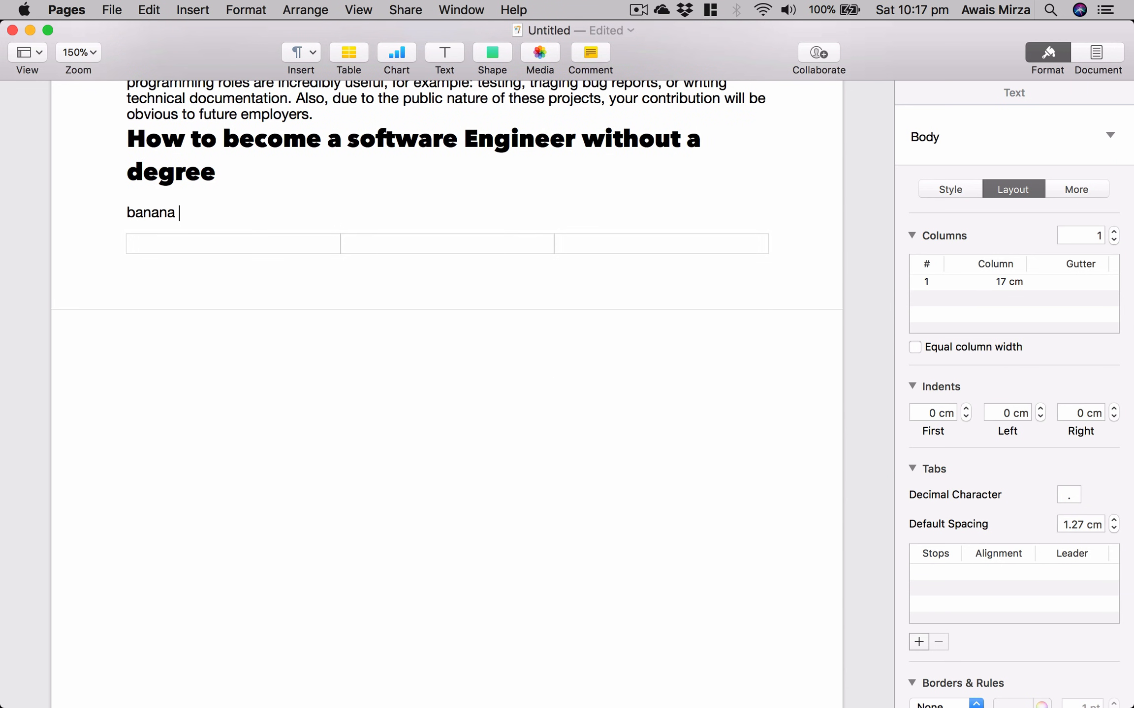
key("BackSpace")
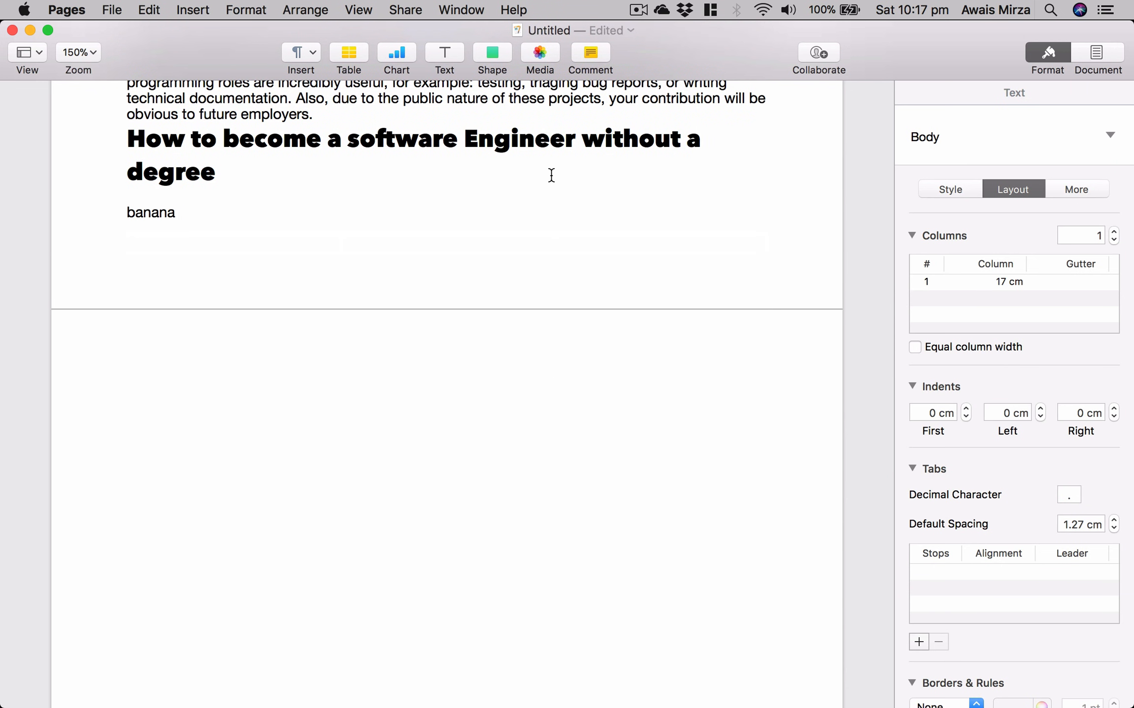
key("BackSpace")
key("BackSpace")
key("BackSpace")
key("BackSpace")
type("nna")
Continue the line after "banana" with "kia kar rahme ho" and place the cursor at its end
left_click(314, 230)
left_click(192, 215)
type("kia kar rahme ho")
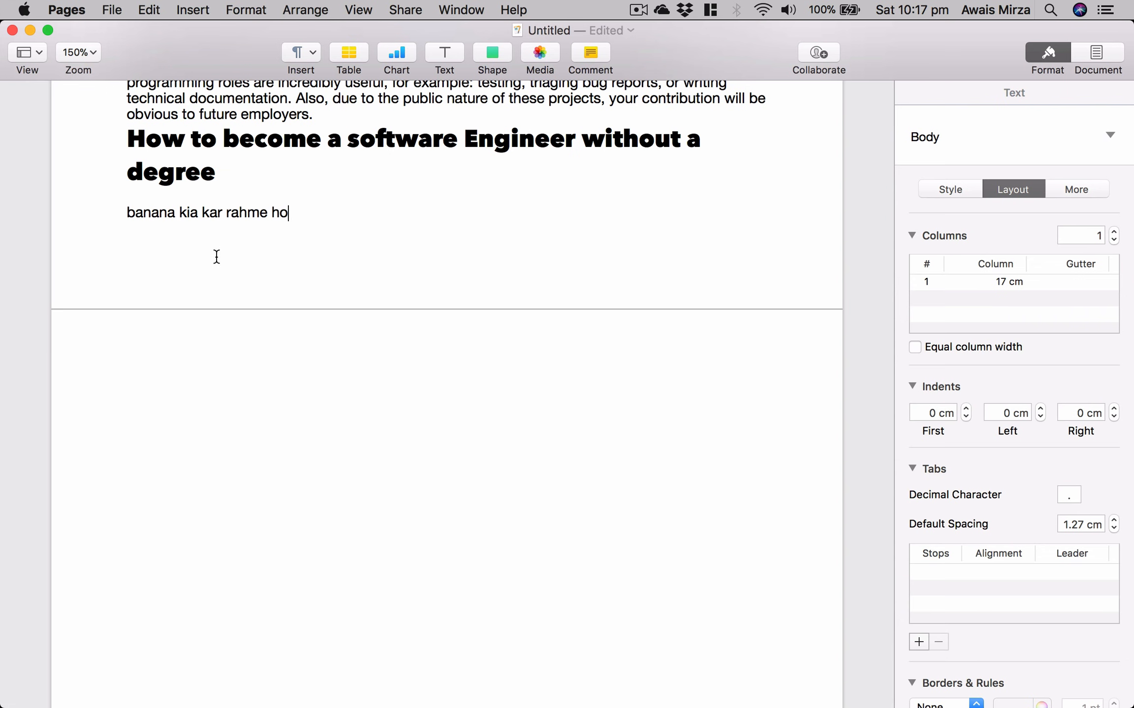
left_click(217, 259)
left_click(188, 212)
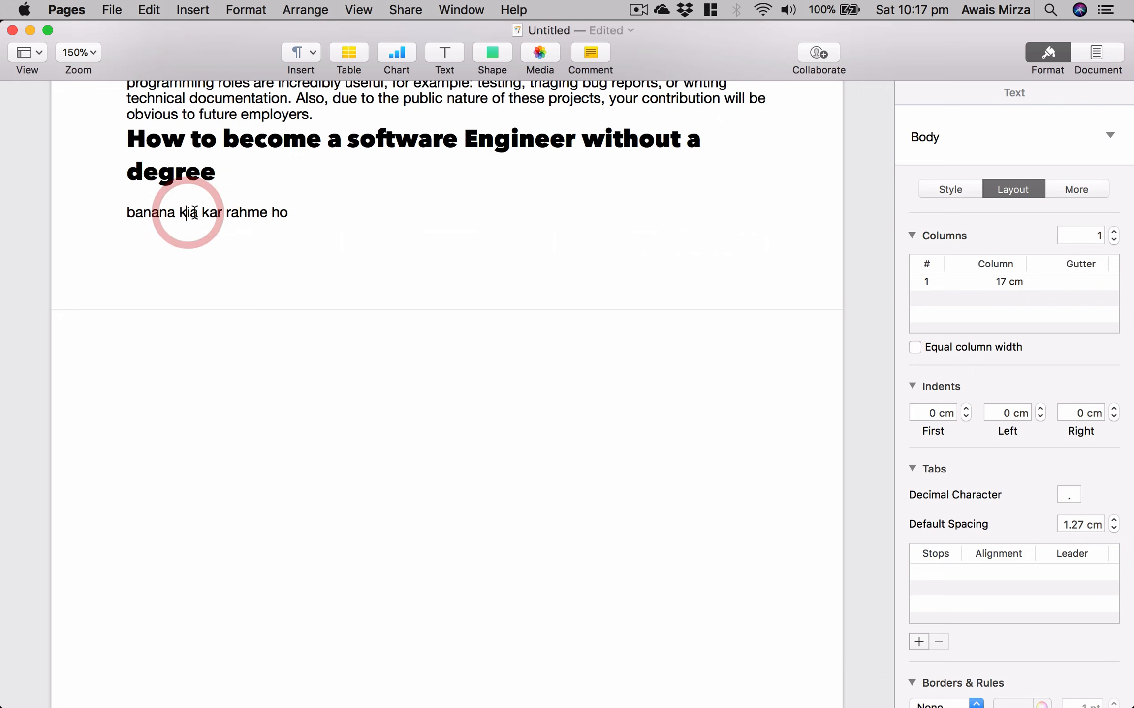
left_click(332, 210)
Open the Spelling and Grammar window and step through the flagged words to "Kanban"
left_click(148, 10)
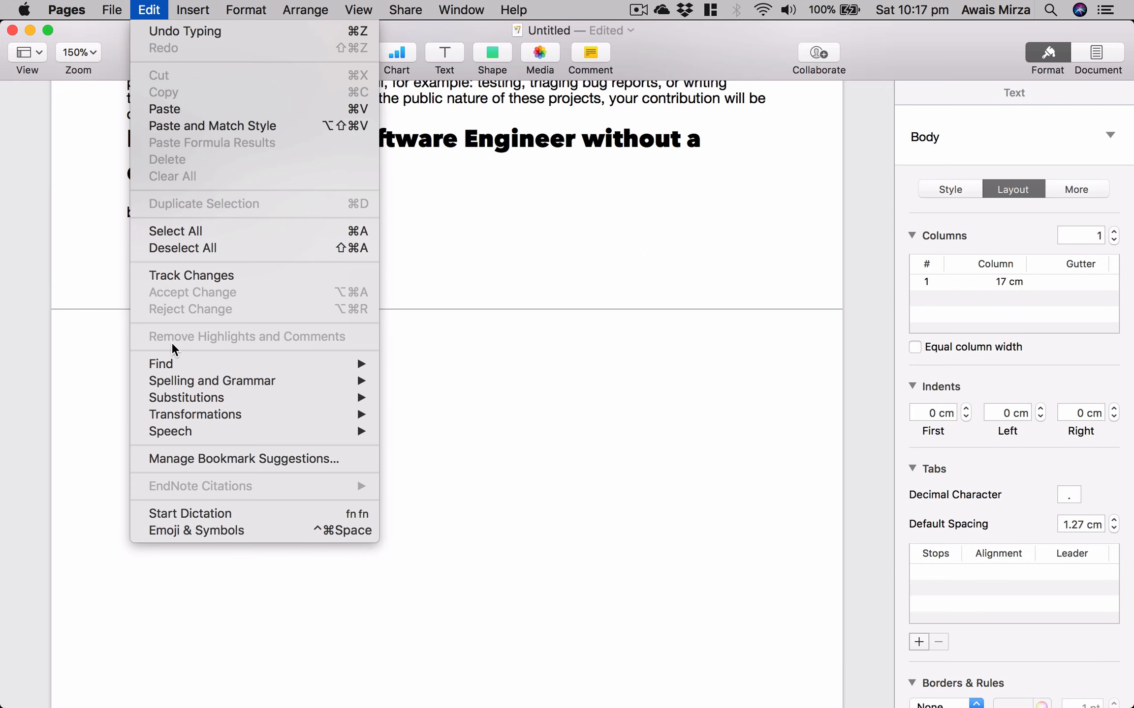
mouse_move(209, 379)
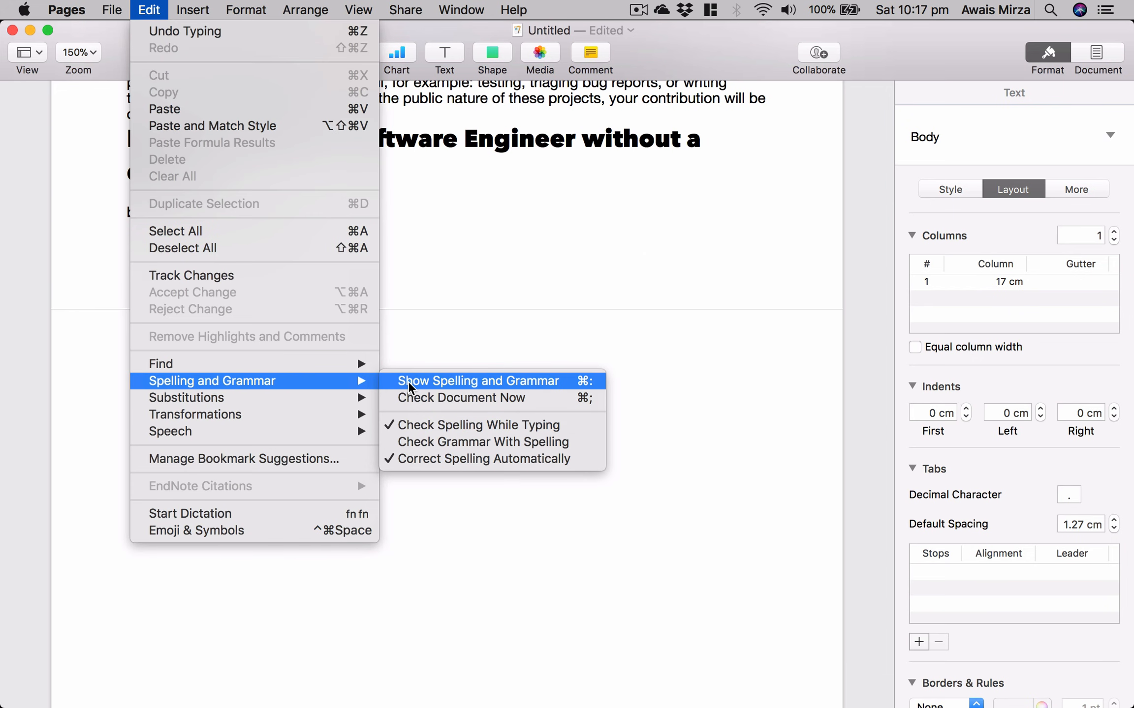
left_click(457, 382)
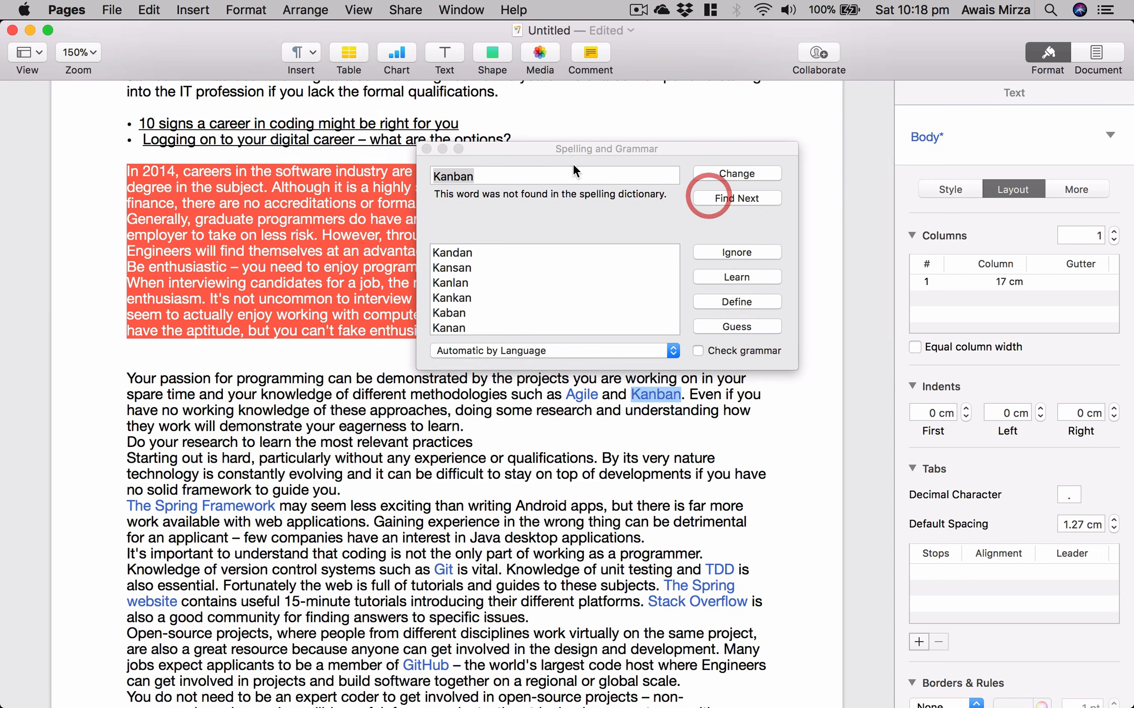
left_click_drag(516, 148, 529, 157)
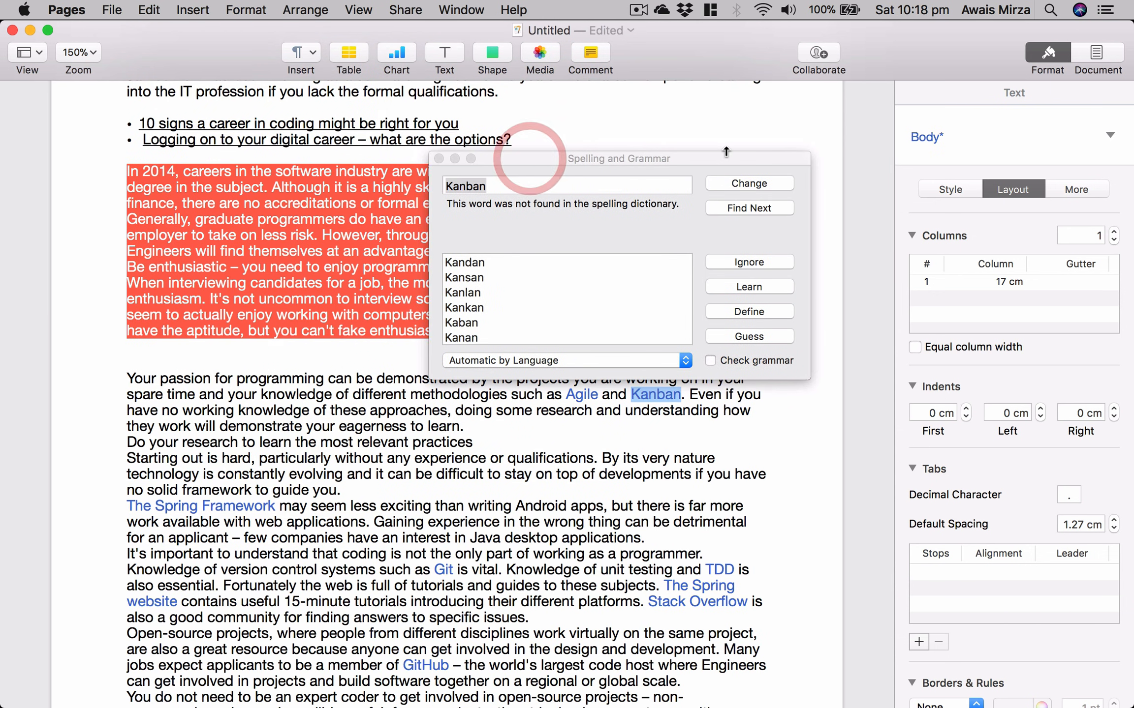
left_click(742, 209)
left_click(742, 210)
left_click(741, 210)
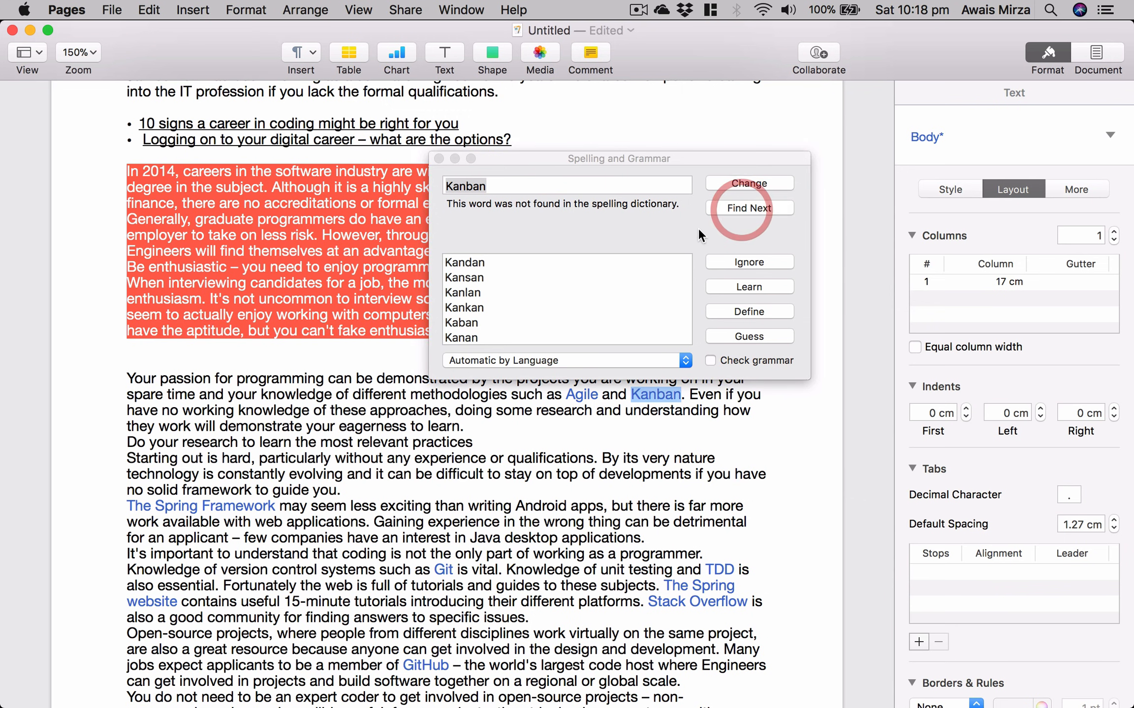
Try to ignore and change the flagged word "Kanban", and close the Spelling and Grammar window
left_click(746, 264)
left_click(746, 264)
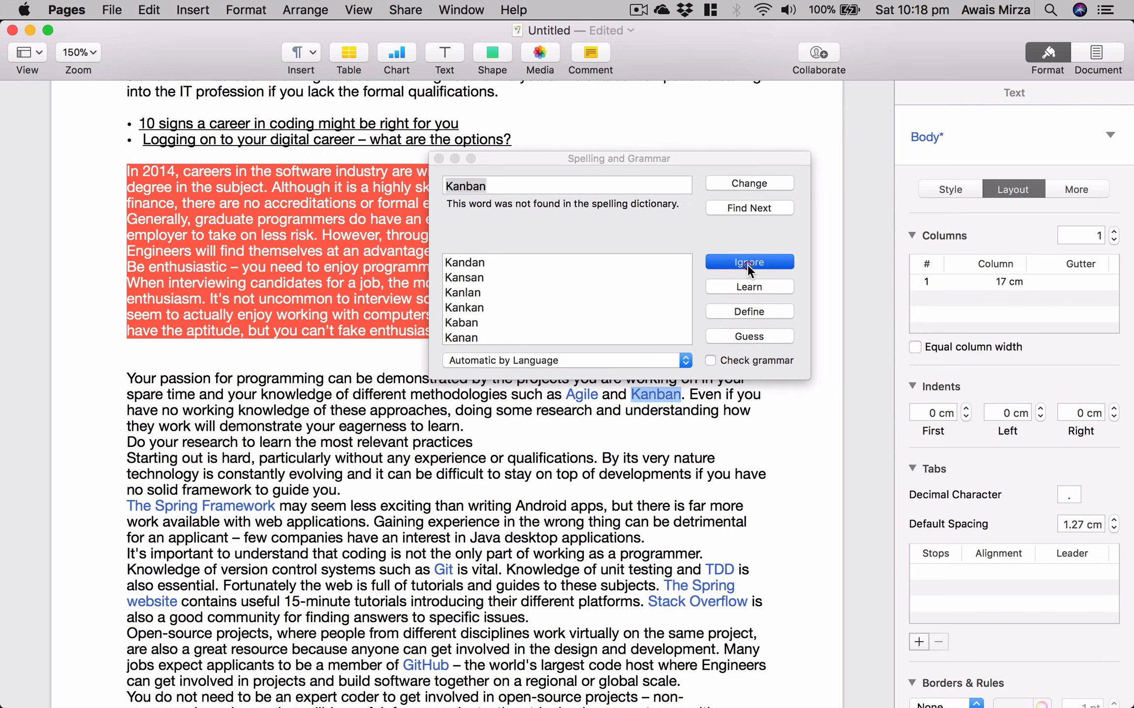
left_click(666, 203)
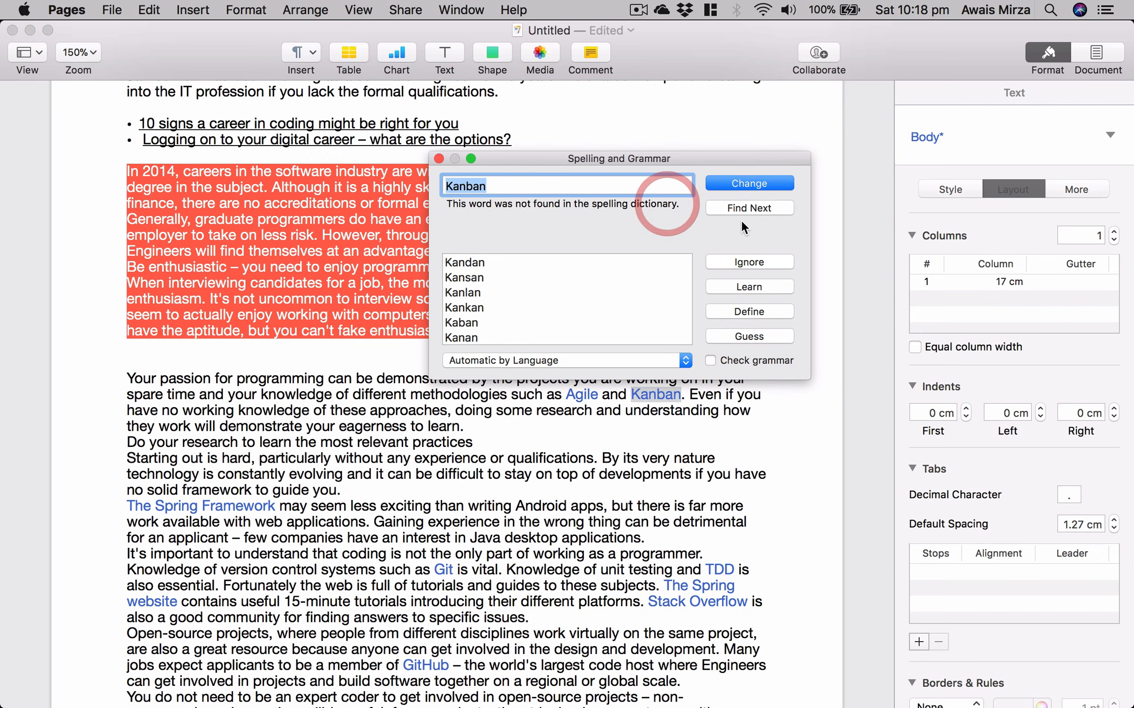
left_click(738, 261)
left_click(739, 184)
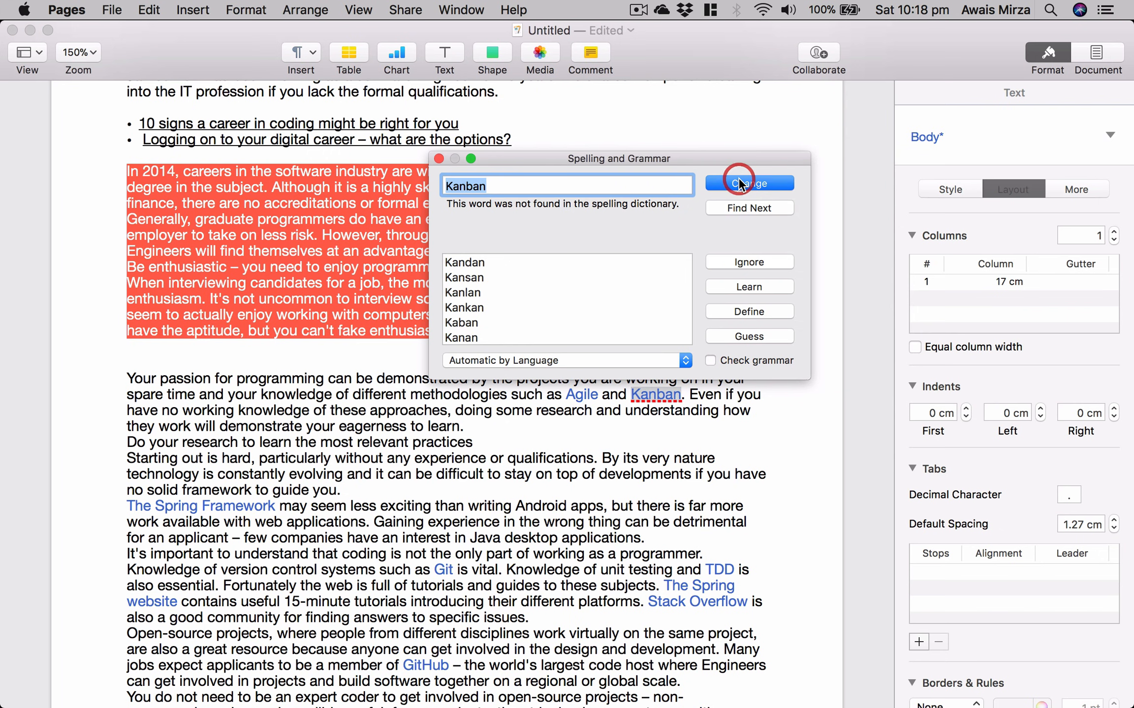
left_click(739, 184)
left_click(739, 184)
left_click(739, 207)
left_click(739, 208)
left_click(650, 253)
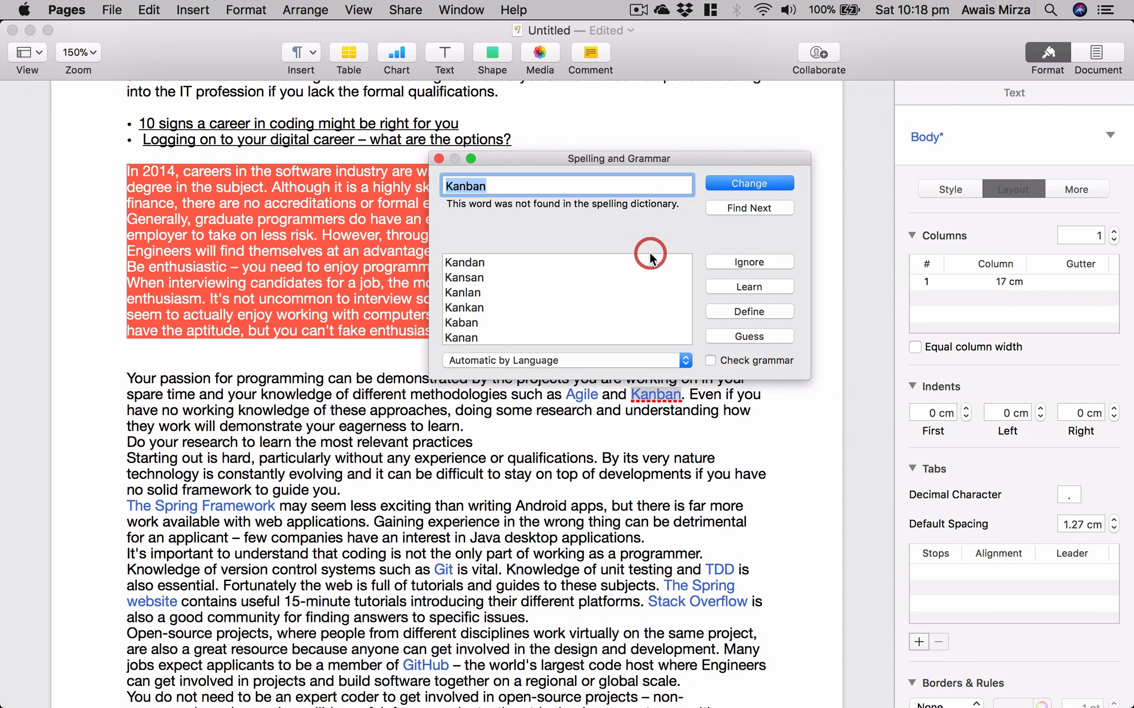
key("Escape")
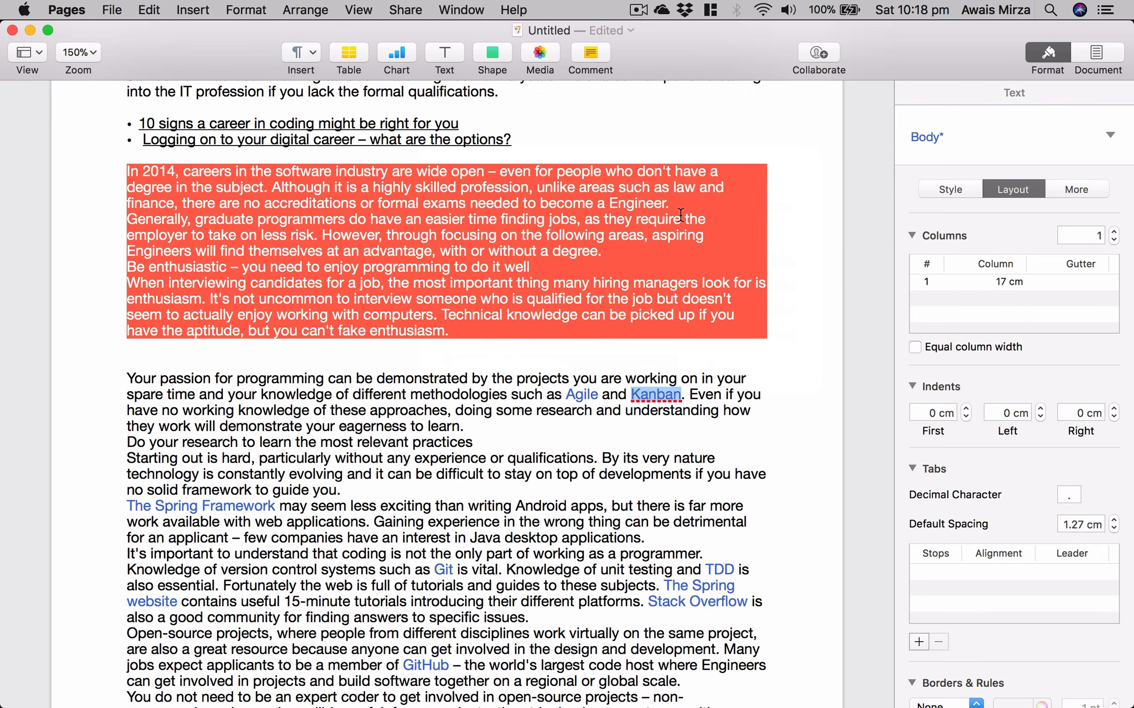
Run the spelling check on the document without opening the Spelling and Grammar window
left_click(155, 7)
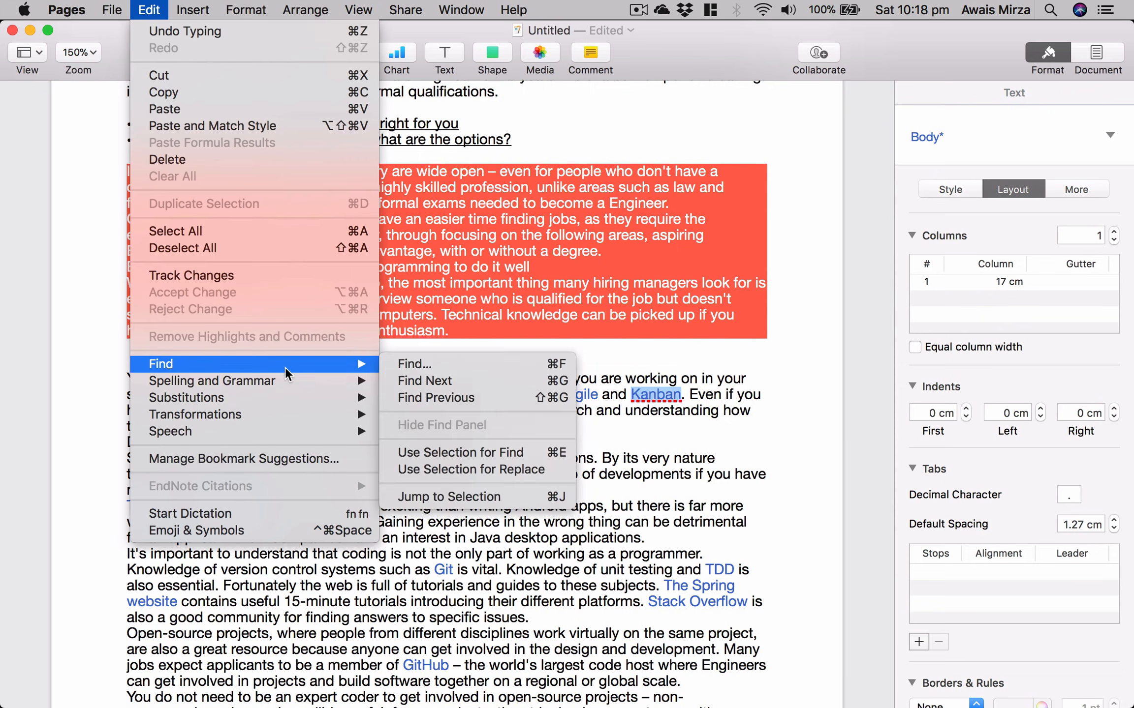
mouse_move(291, 382)
left_click(407, 398)
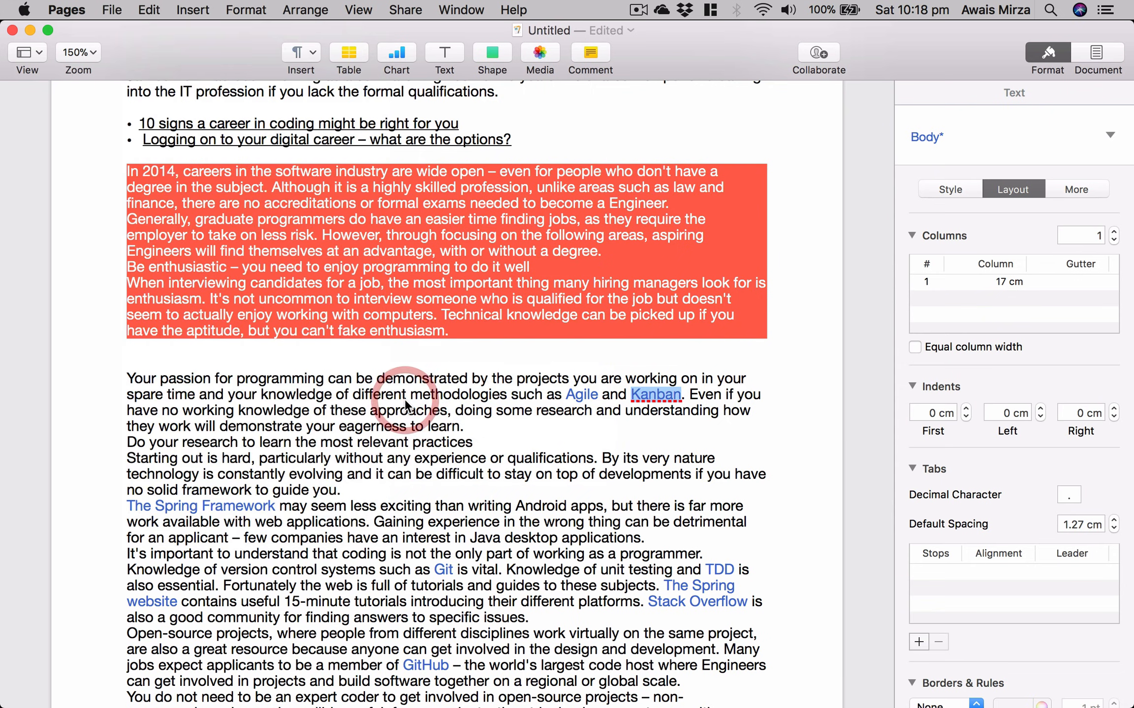
Delete the text "banana kia kar rahme ho" below the closing heading
scroll(541, 407, "down", 5)
left_click(541, 406)
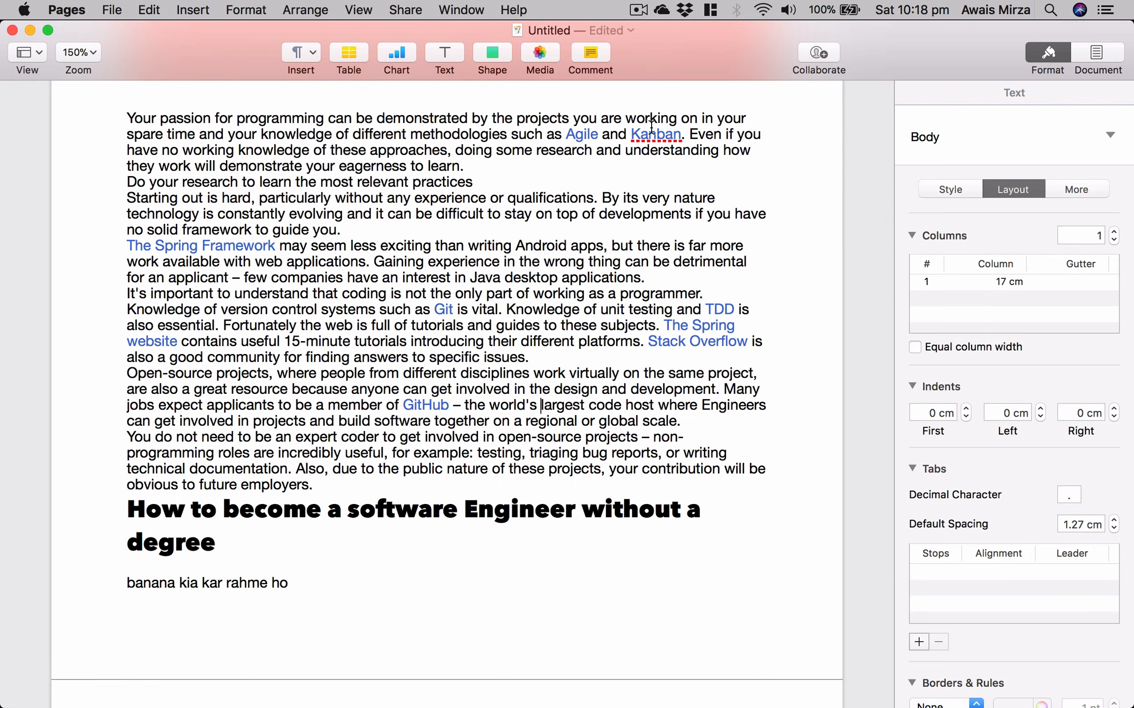
left_click_drag(295, 584, 126, 582)
key("BackSpace")
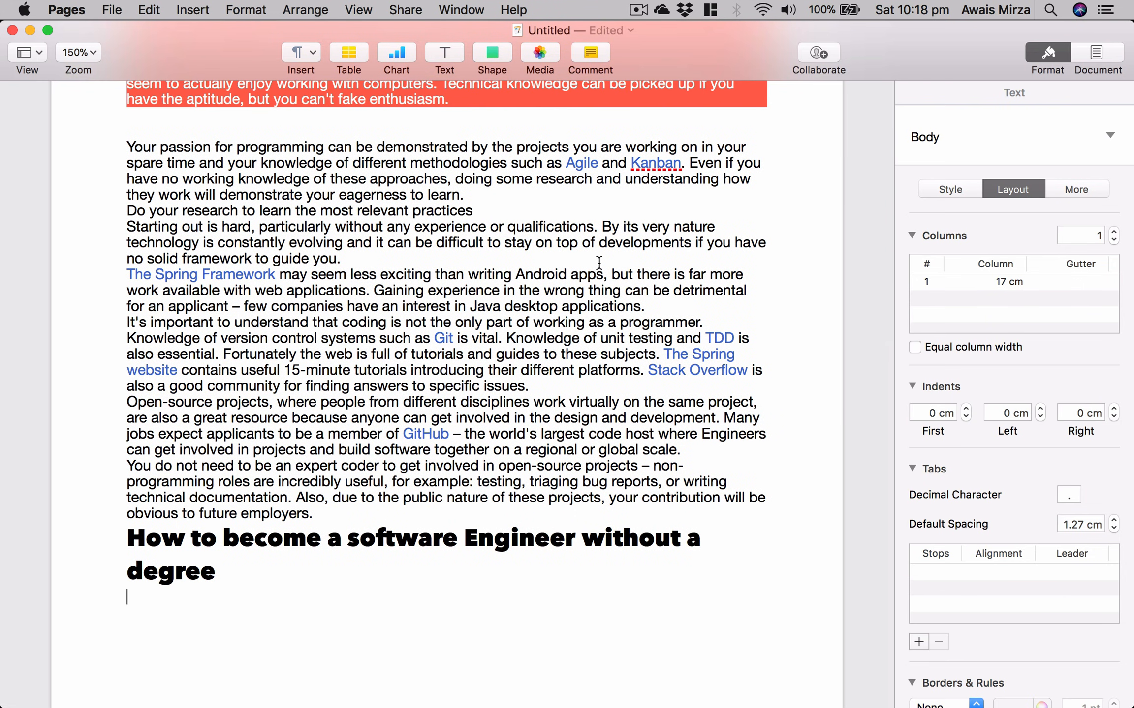
Select the word "advantage" in the red-highlighted section and view the case transformations offered for it
left_click(589, 272)
scroll(404, 257, "up", 10)
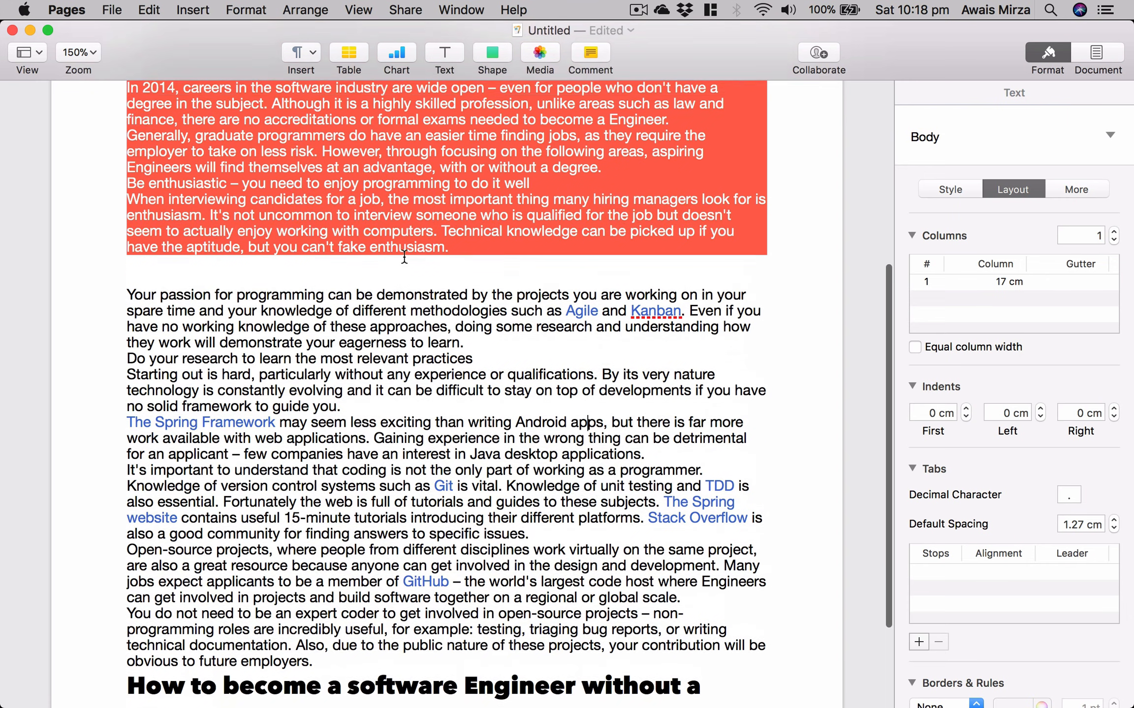
left_click(370, 285)
right_click(371, 286)
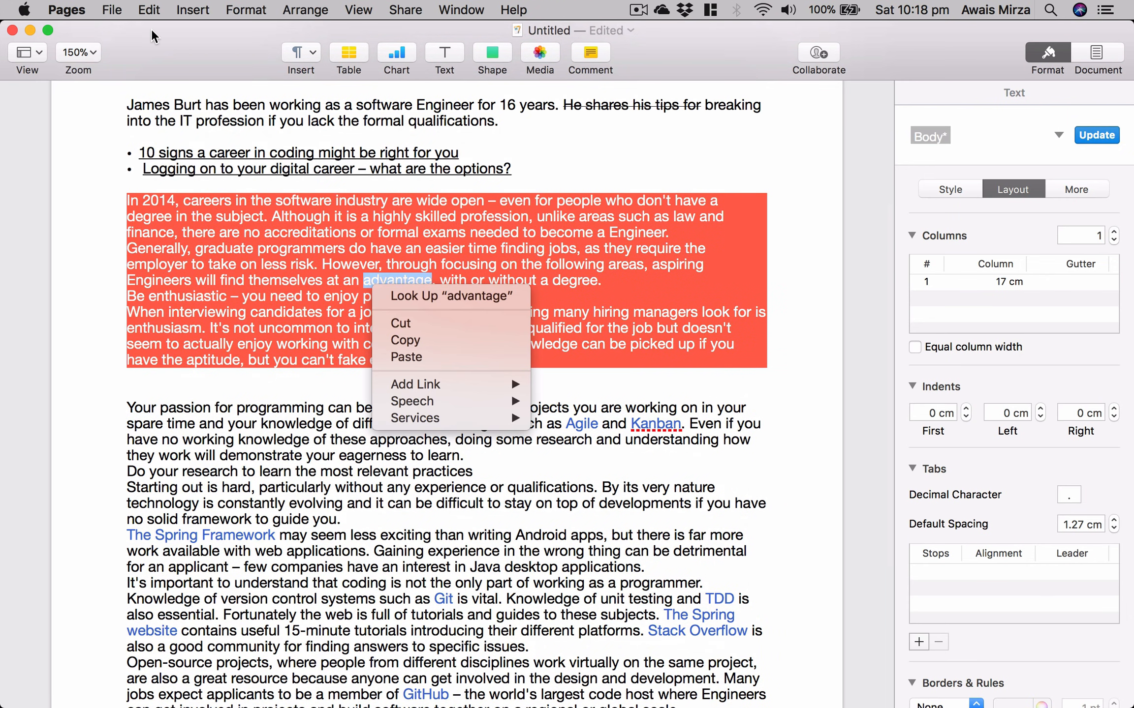
left_click(150, 10)
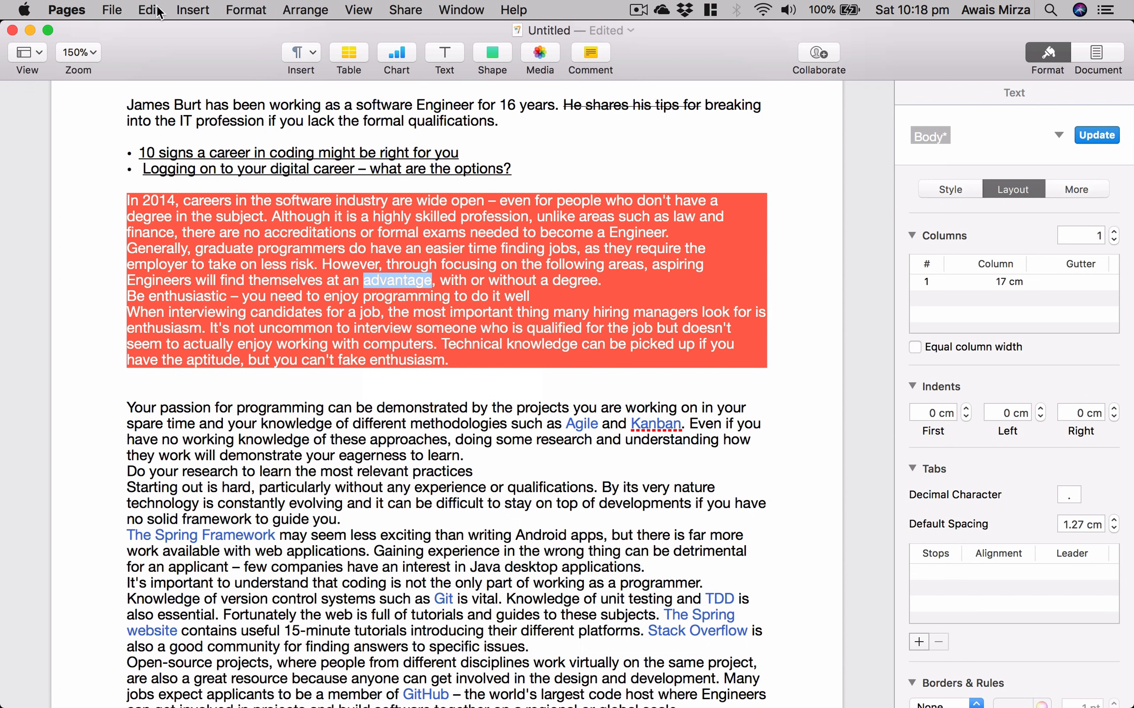
left_click(150, 10)
mouse_move(310, 419)
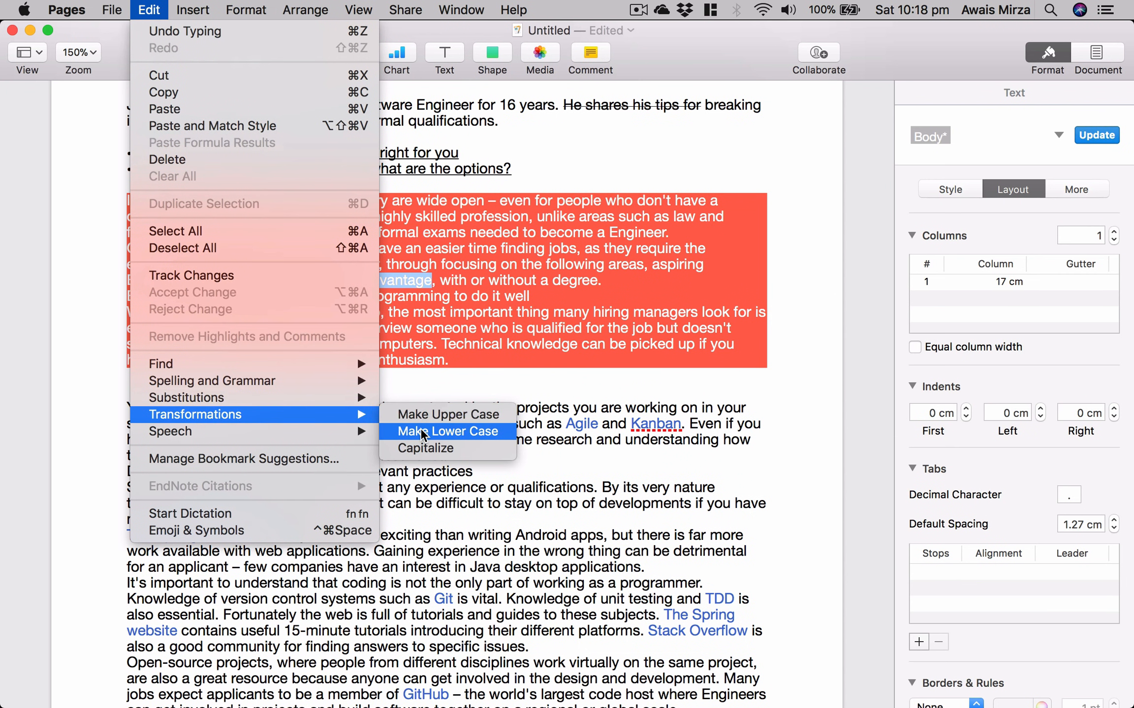
left_click(525, 510)
scroll(525, 510, "down", 10)
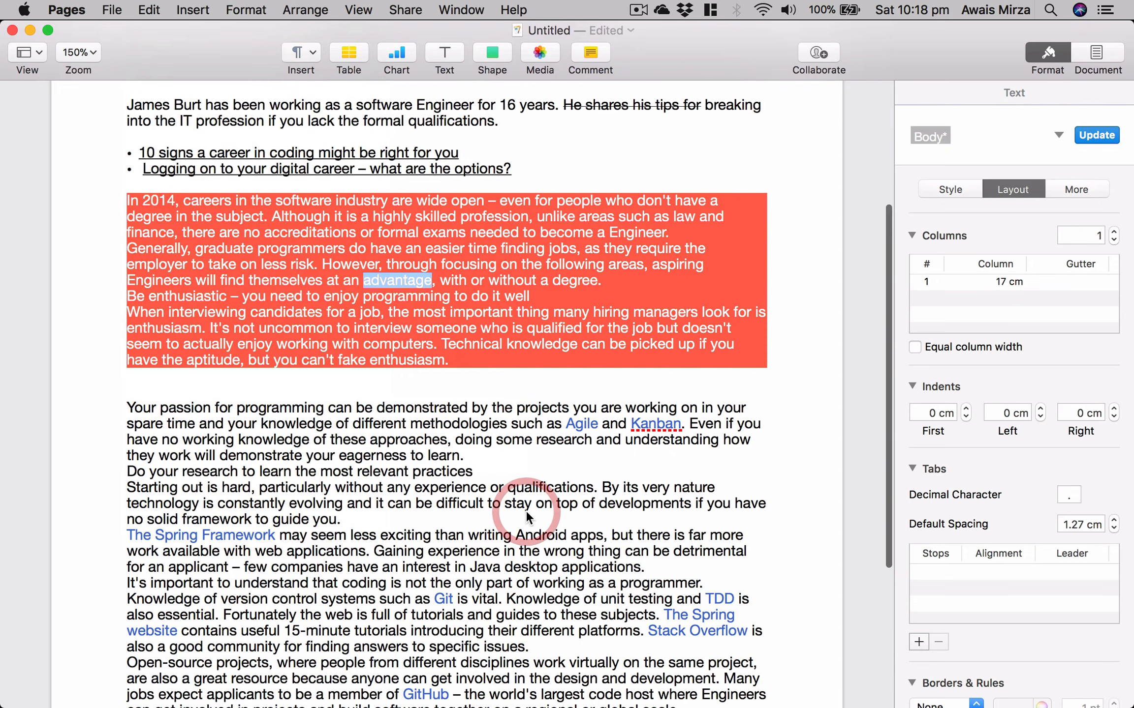
left_click(318, 615)
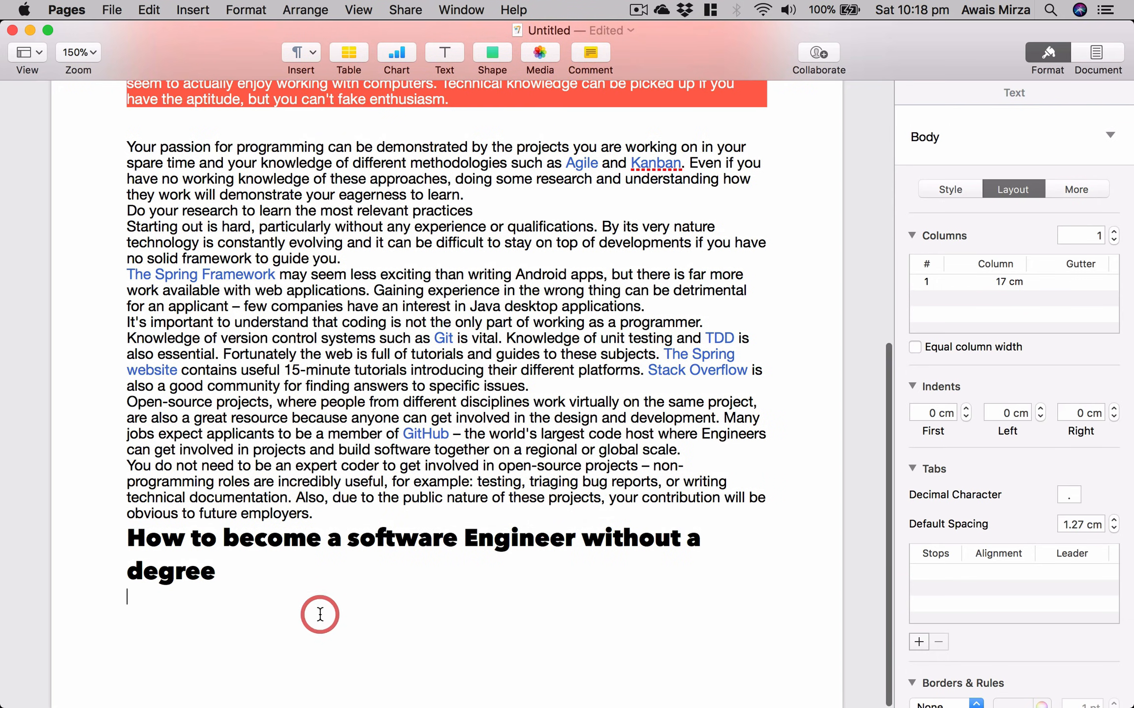
key("shift+Return")
type("I am")
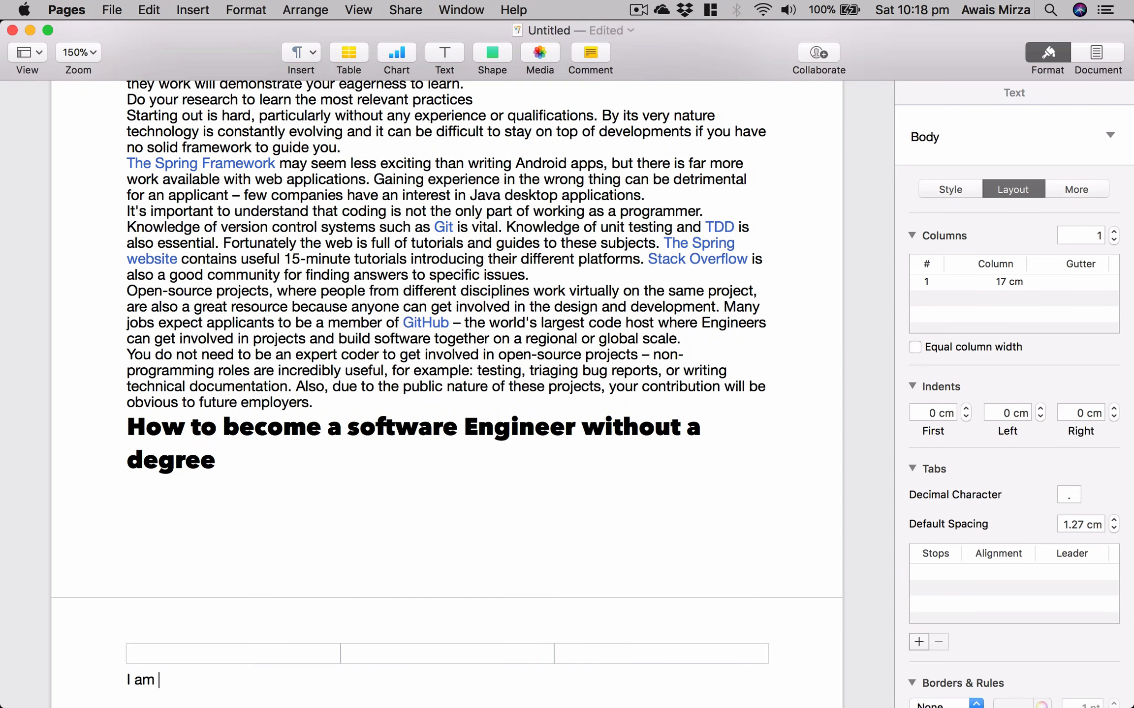
key("BackSpace")
key("BackSpace")
key("BackSpace")
key("BackSpace")
key("BackSpace")
key("BackSpace")
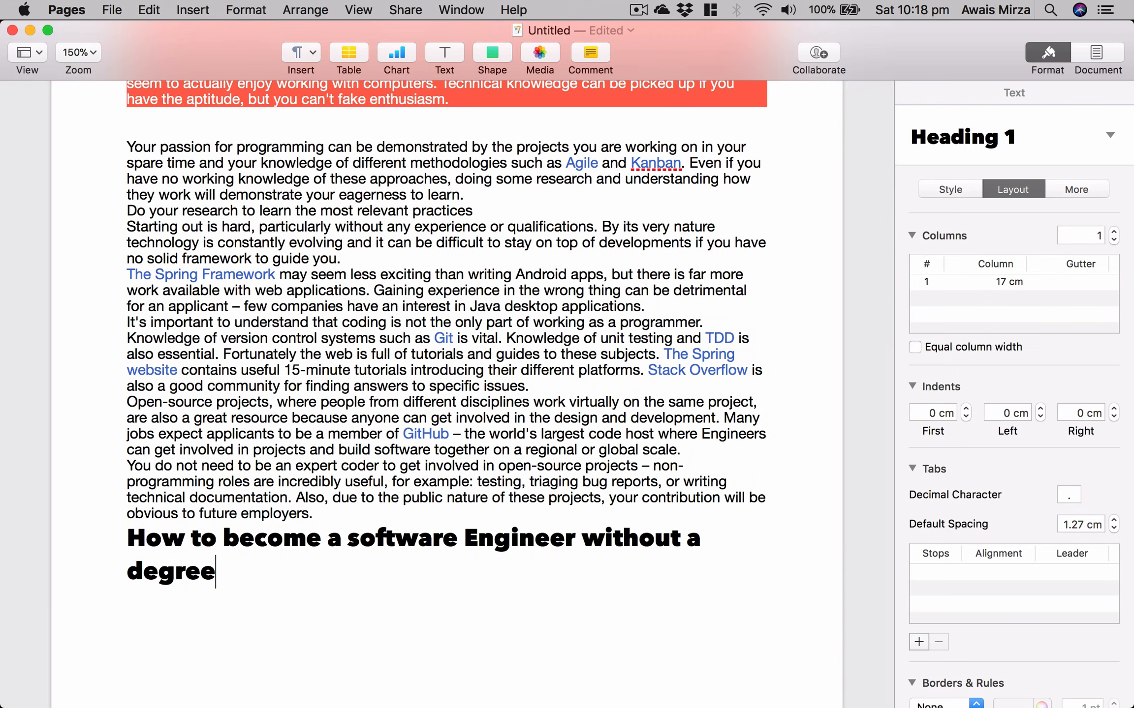
Delete the closing heading "How to become a software Engineer without a degree" together with the end of the paragraph above it
key("shift+Up")
key("shift+Up")
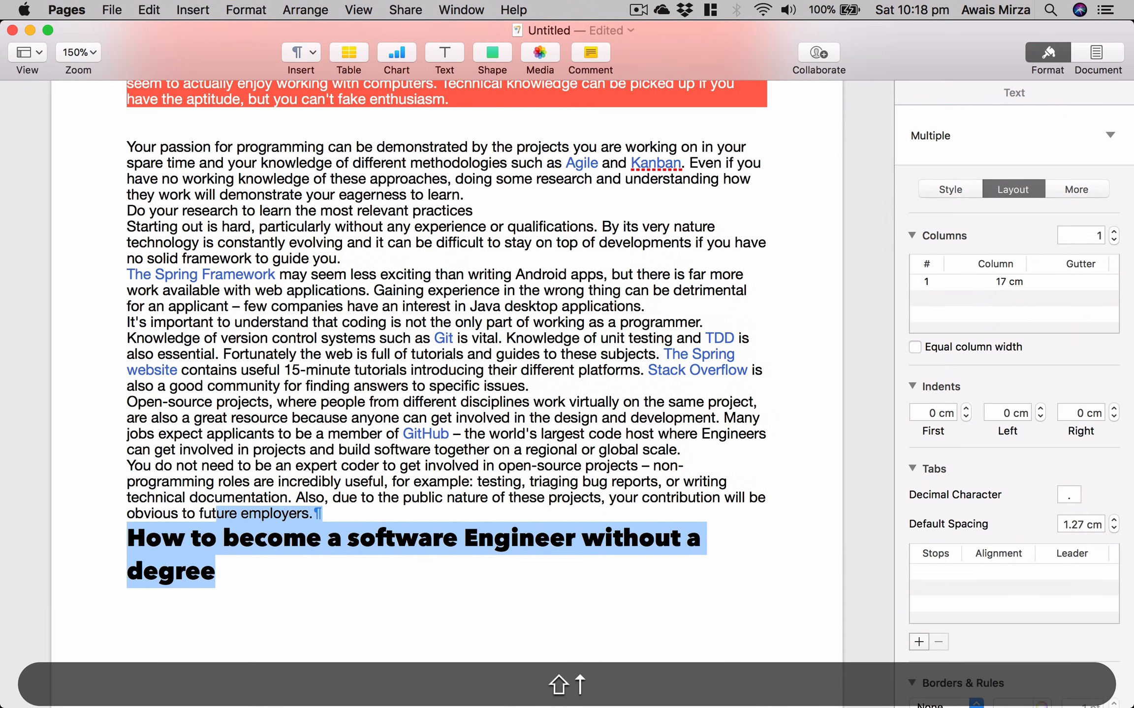
key("BackSpace")
Start a new line below the last paragraph and give it the Heading paragraph style
key("Return")
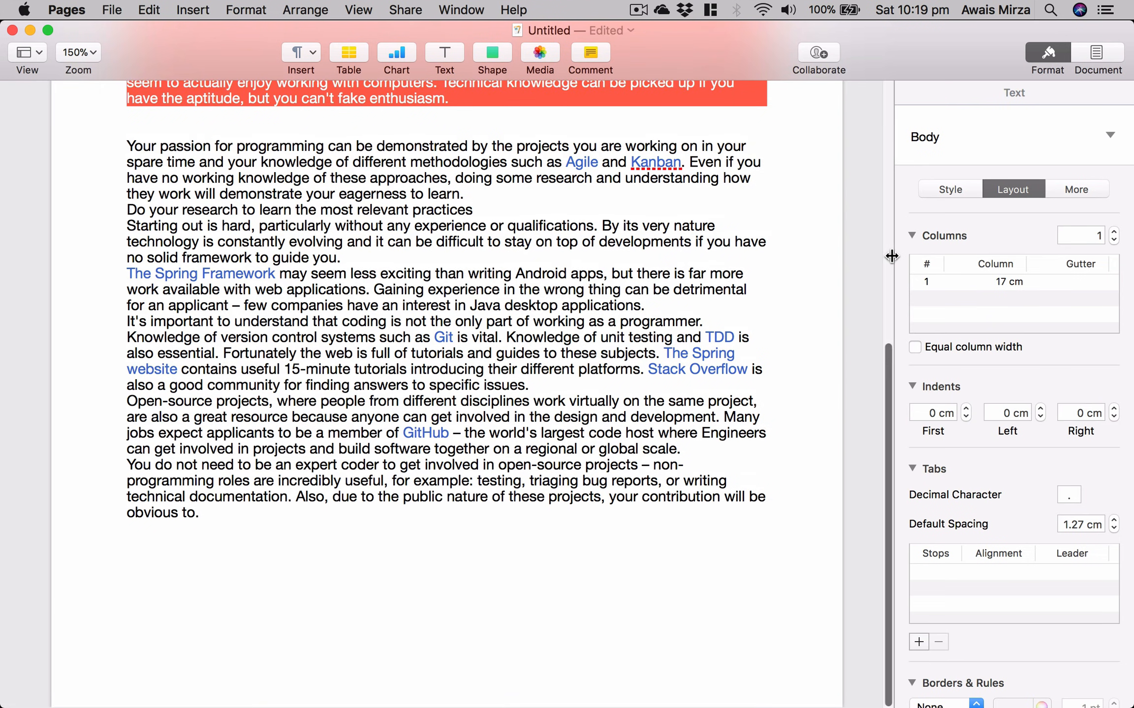
left_click(1002, 144)
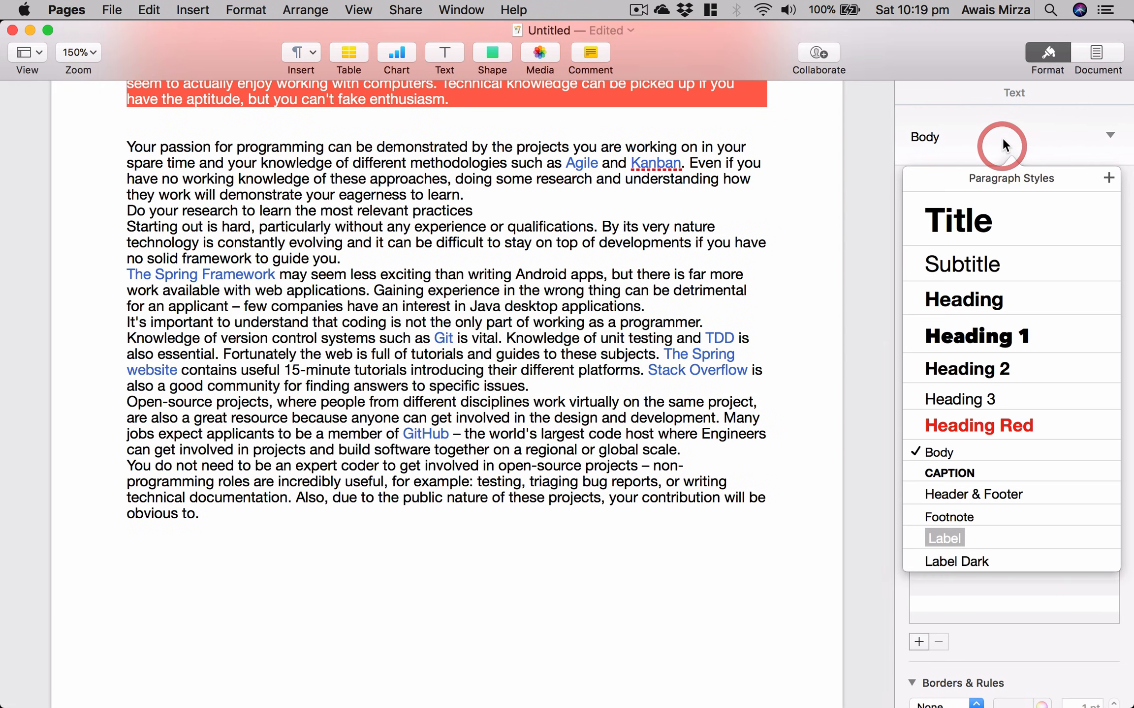
left_click(986, 302)
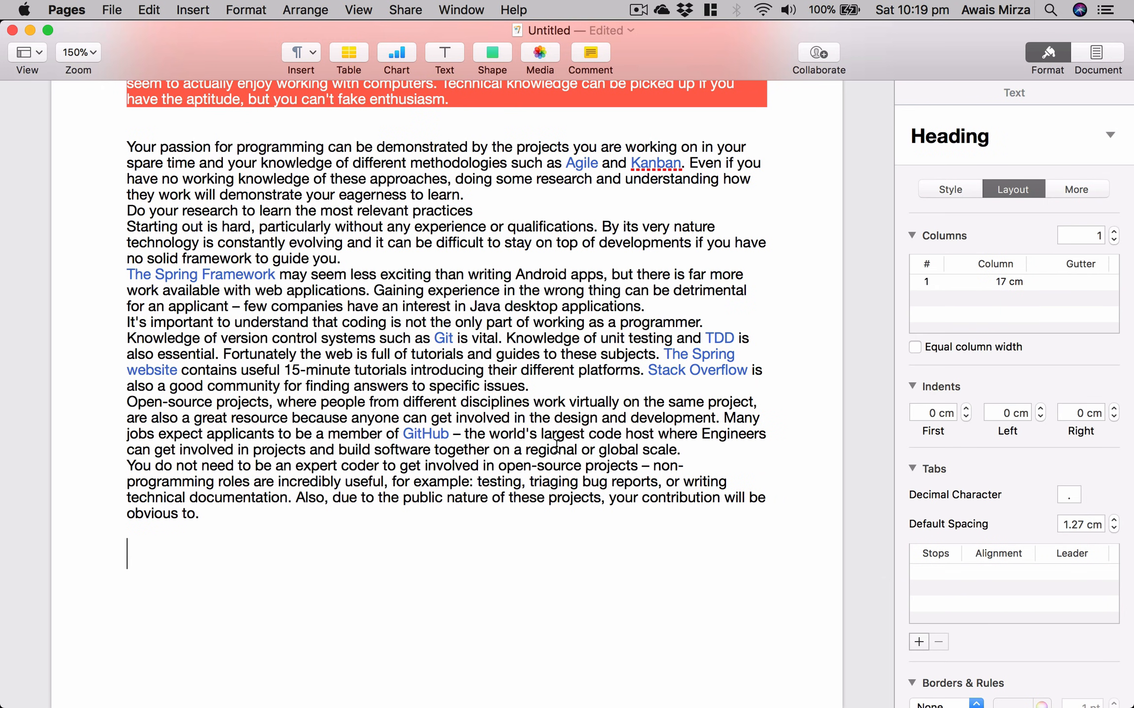
Write the heading text "I am going to change this to upper case" on the new line
type("E")
key("BackSpace")
type("I am g")
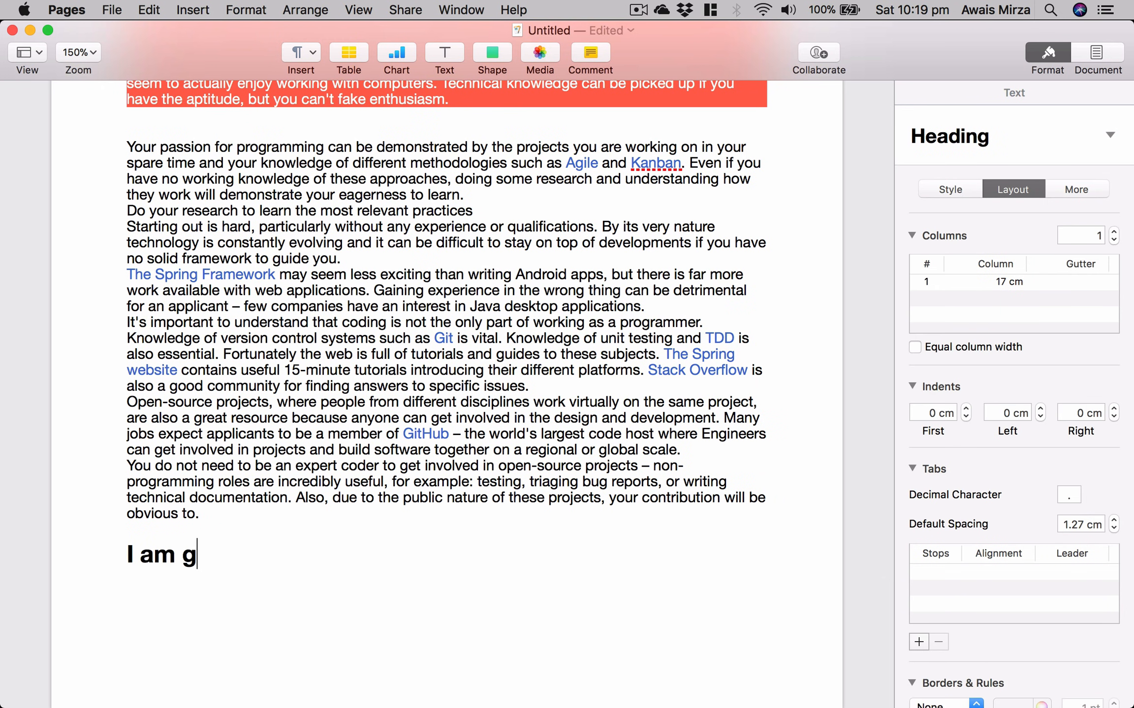
type("oin gto")
key("BackSpace")
key("BackSpace")
key("BackSpace")
key("BackSpace")
type("g ")
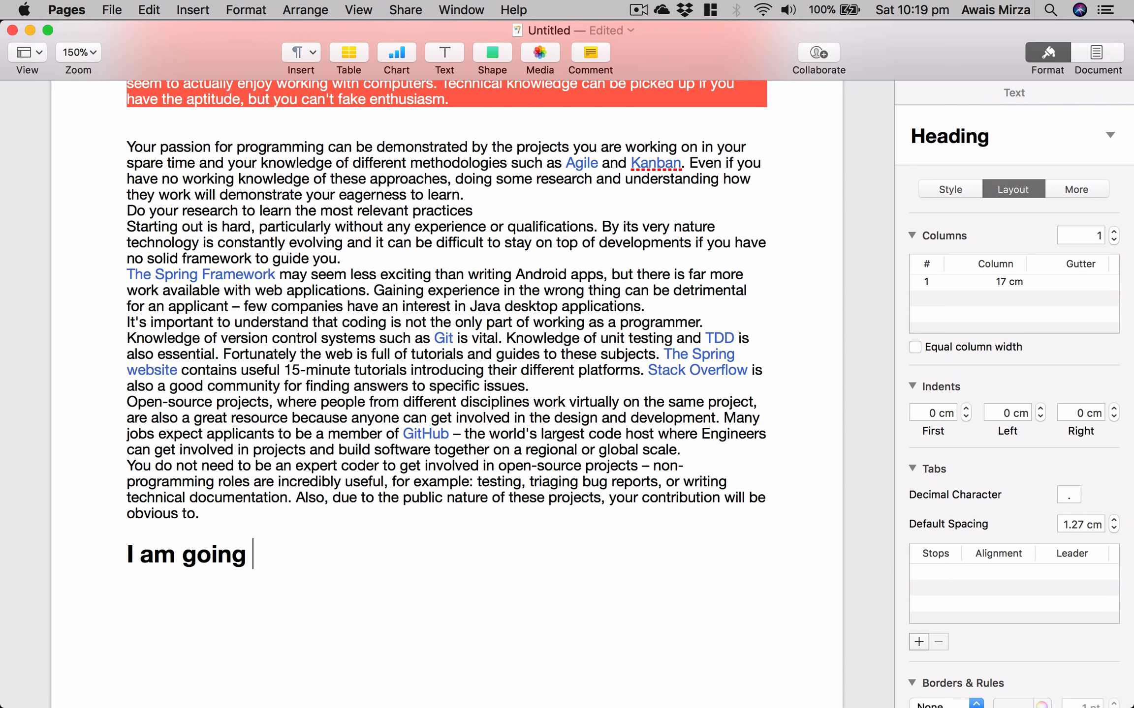
type("to change this to ")
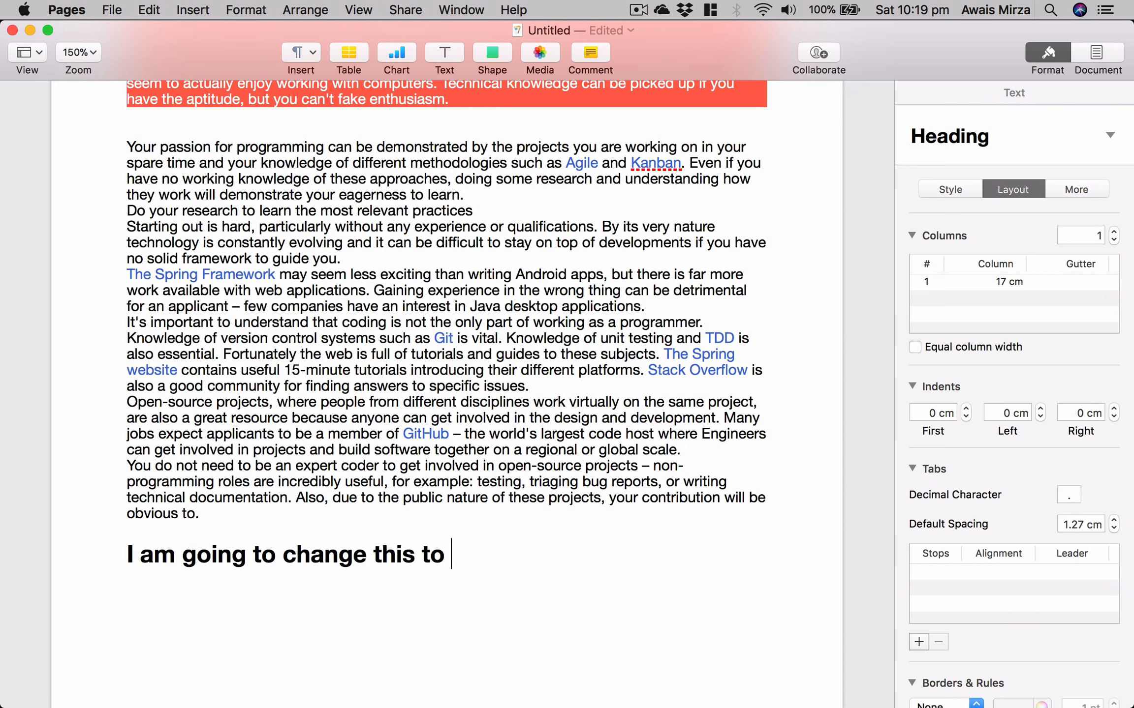
type("upper case")
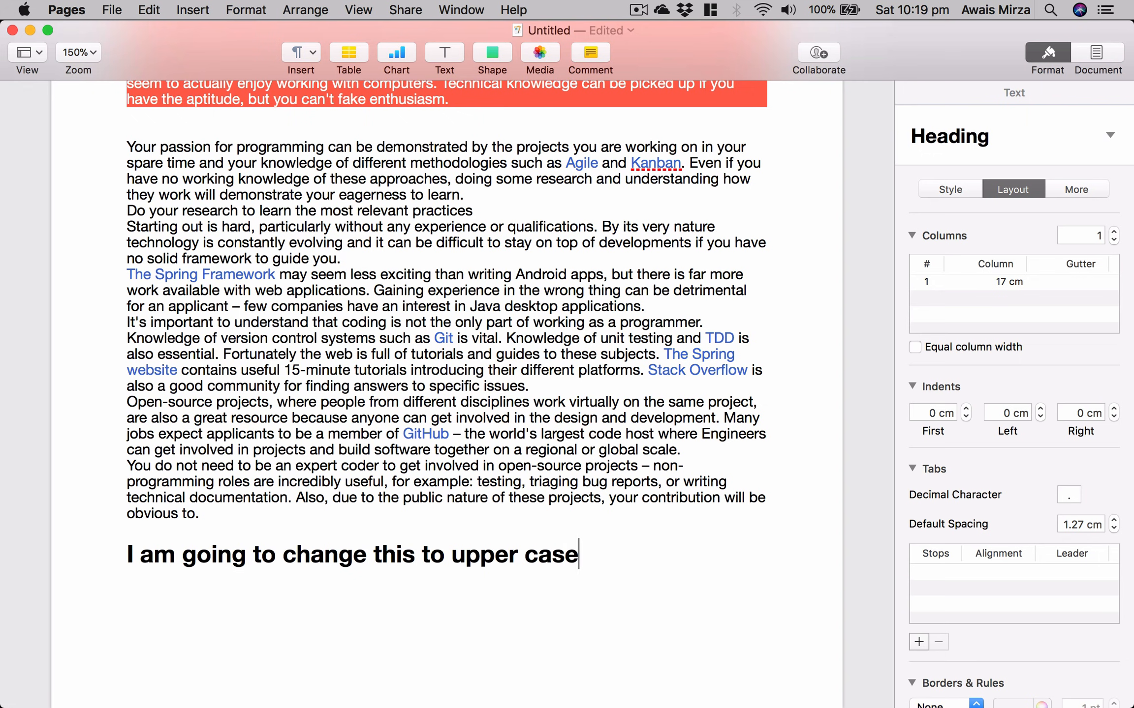
Transform the whole new heading line to upper case
triple_click(551, 553)
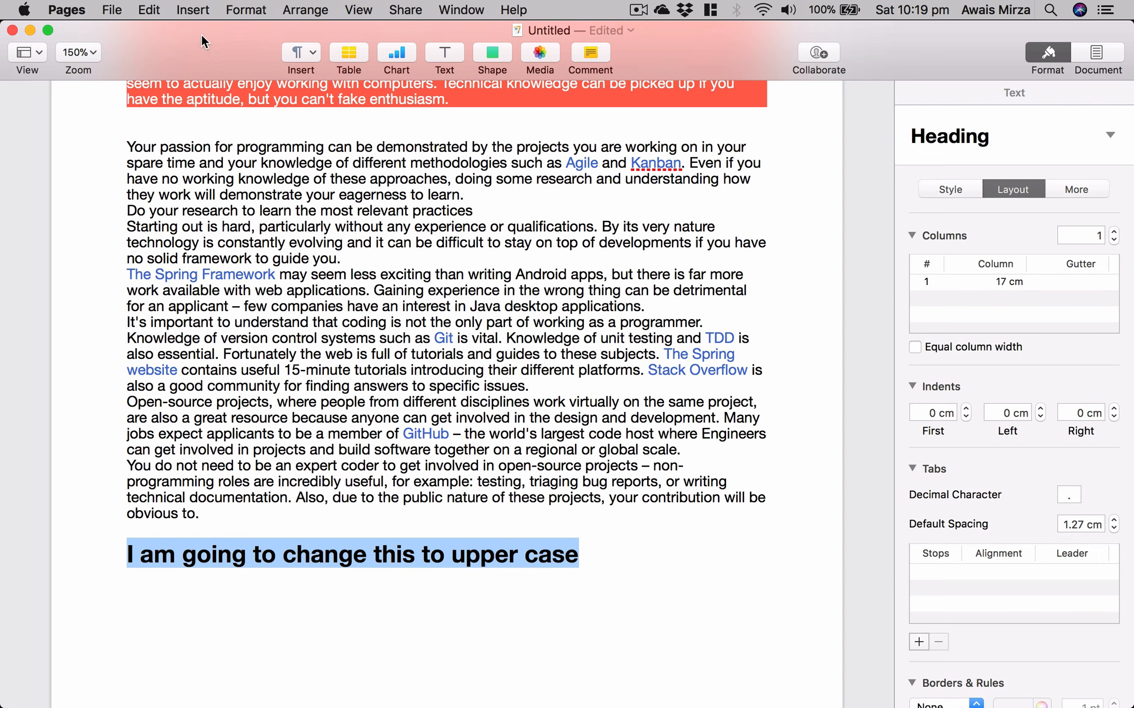
left_click(149, 10)
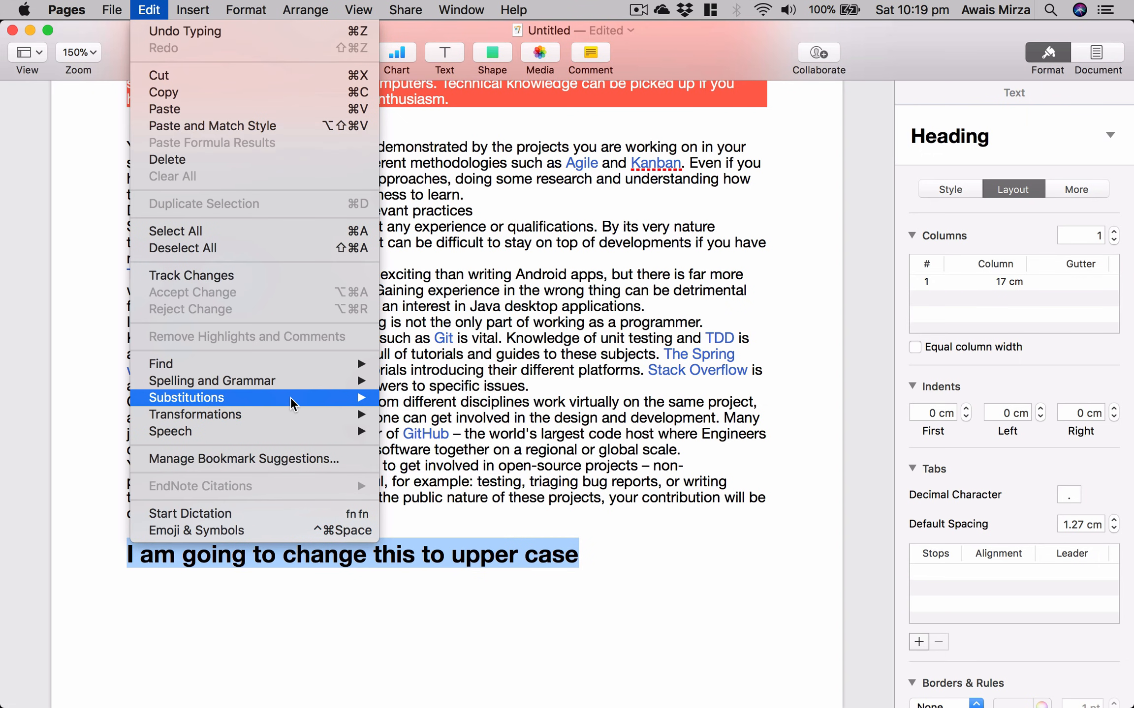
mouse_move(285, 418)
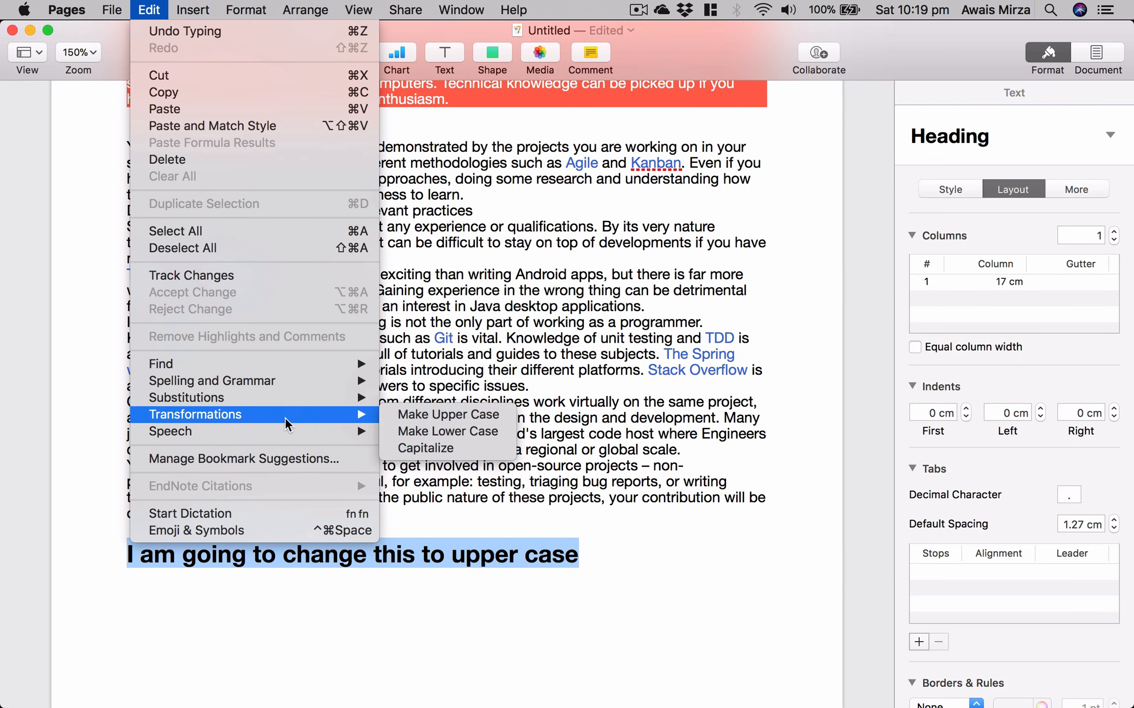
left_click(421, 416)
left_click(595, 593)
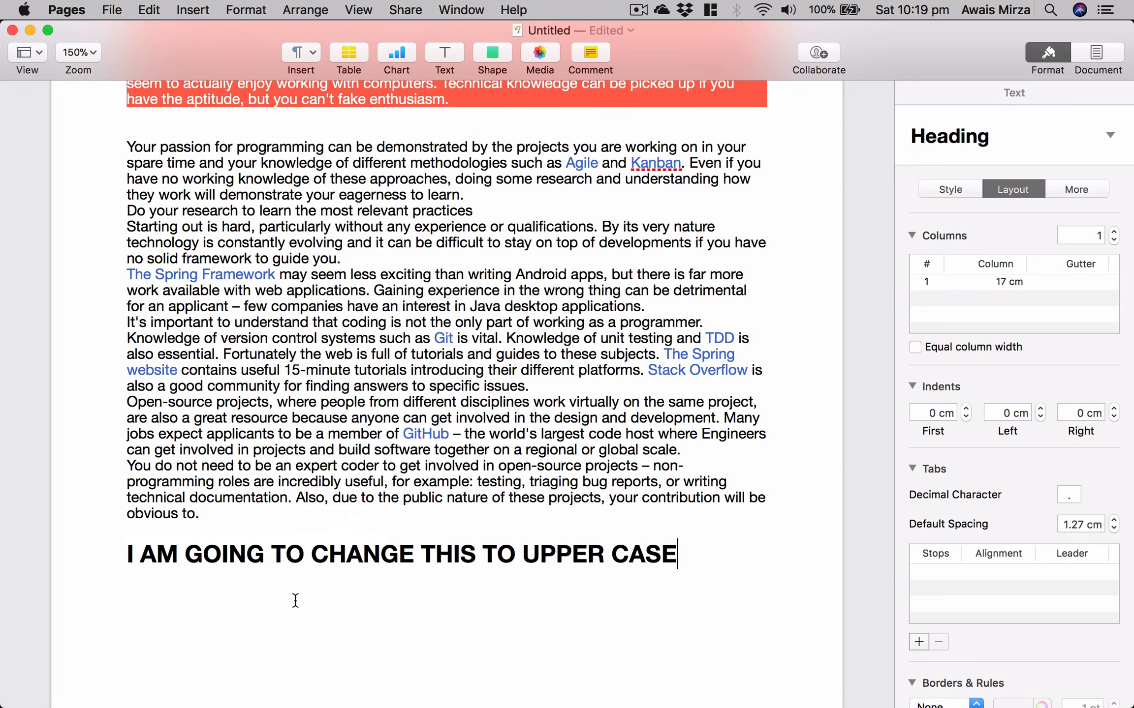
Transform the whole heading line to lower case
triple_click(235, 560)
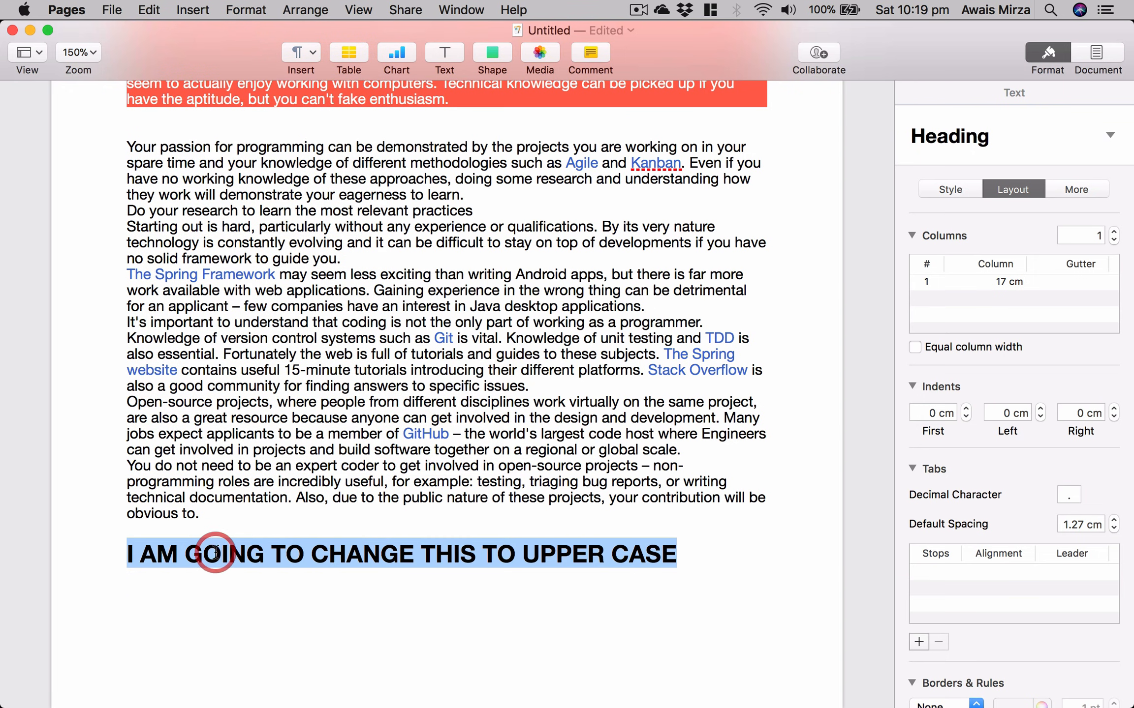
left_click(166, 11)
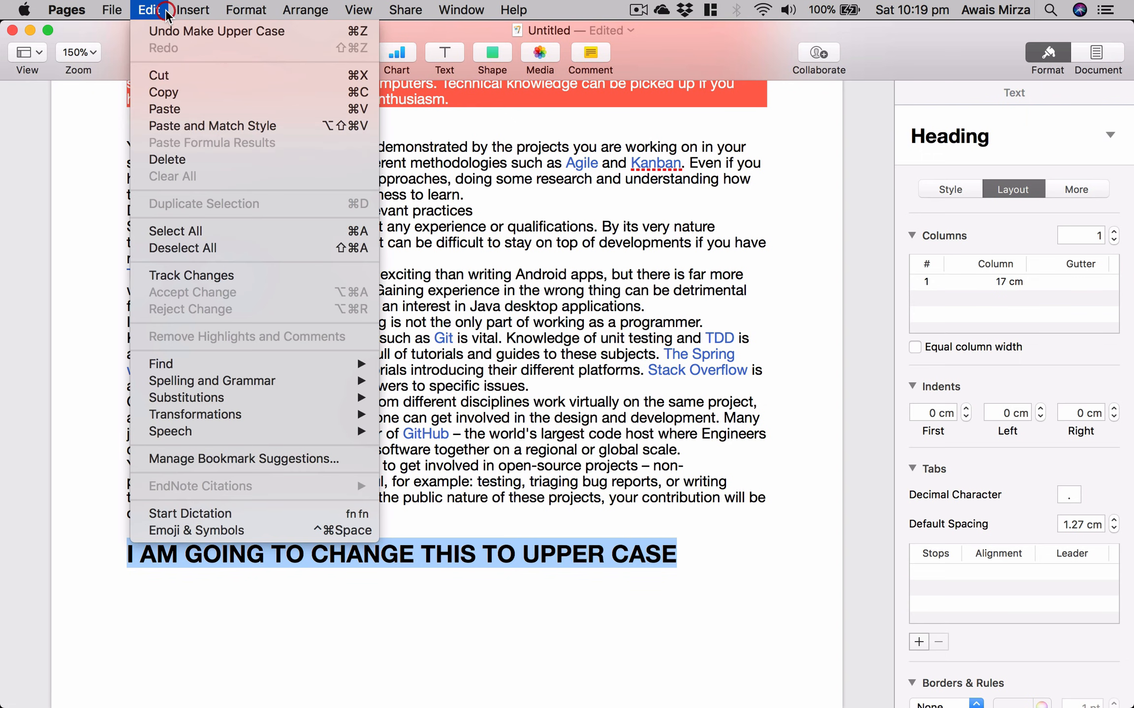
mouse_move(275, 416)
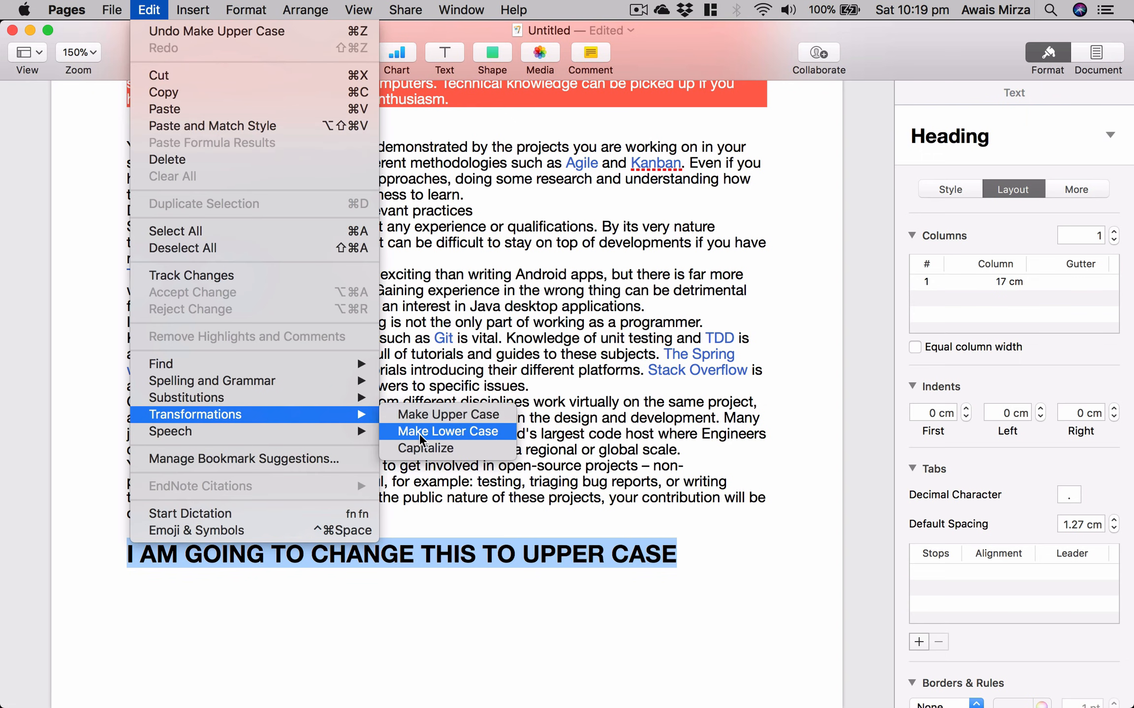
left_click(426, 431)
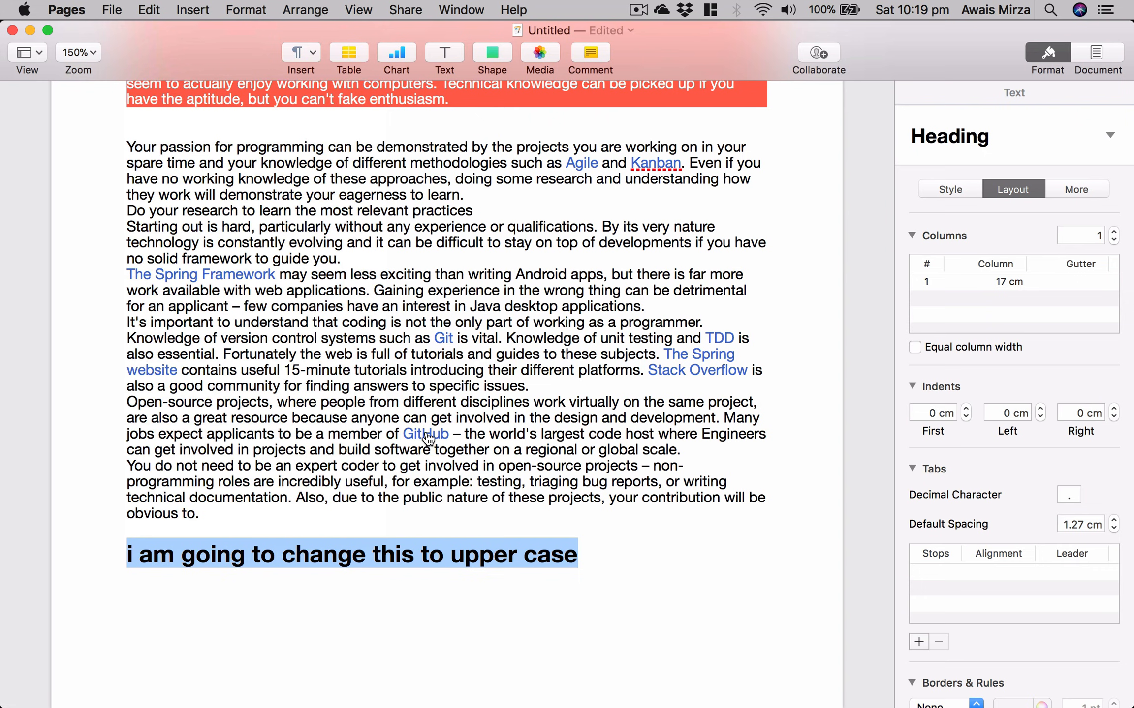
left_click(507, 598)
Capitalize every word of the heading line with the Capitalize transformation
triple_click(327, 560)
left_click(160, 6)
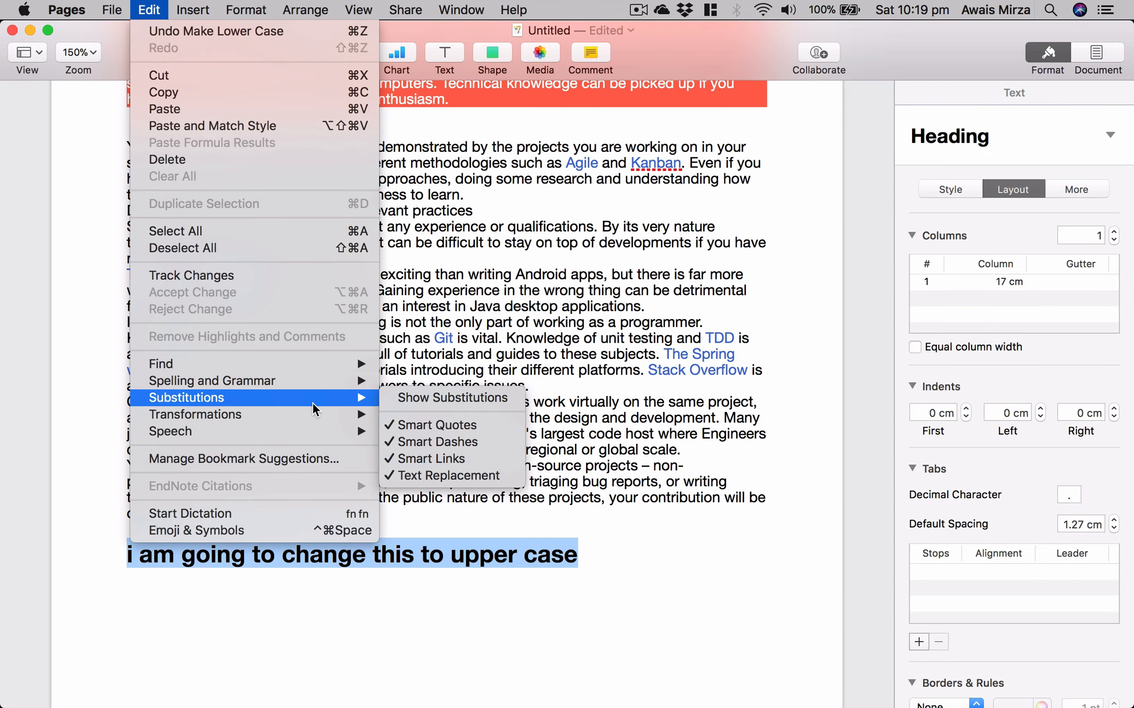
mouse_move(314, 421)
left_click(424, 447)
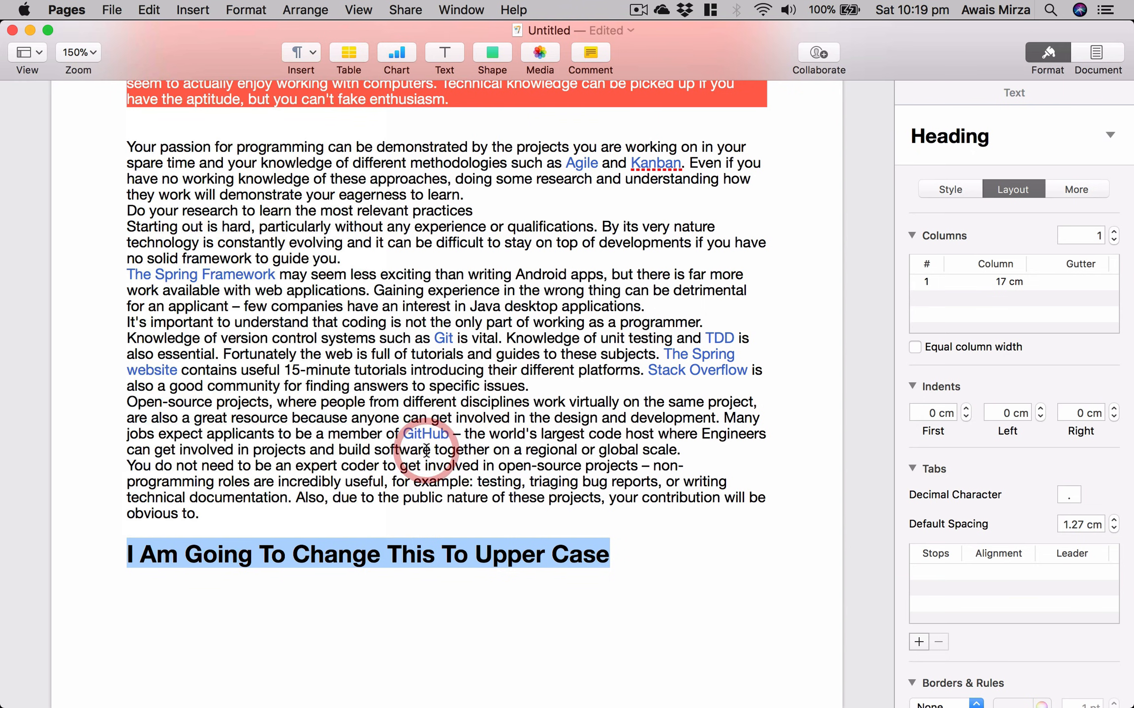
Insert the grinning face with smiling eyes emoji after "obvious to." at the end of the last body paragraph
left_click(645, 512)
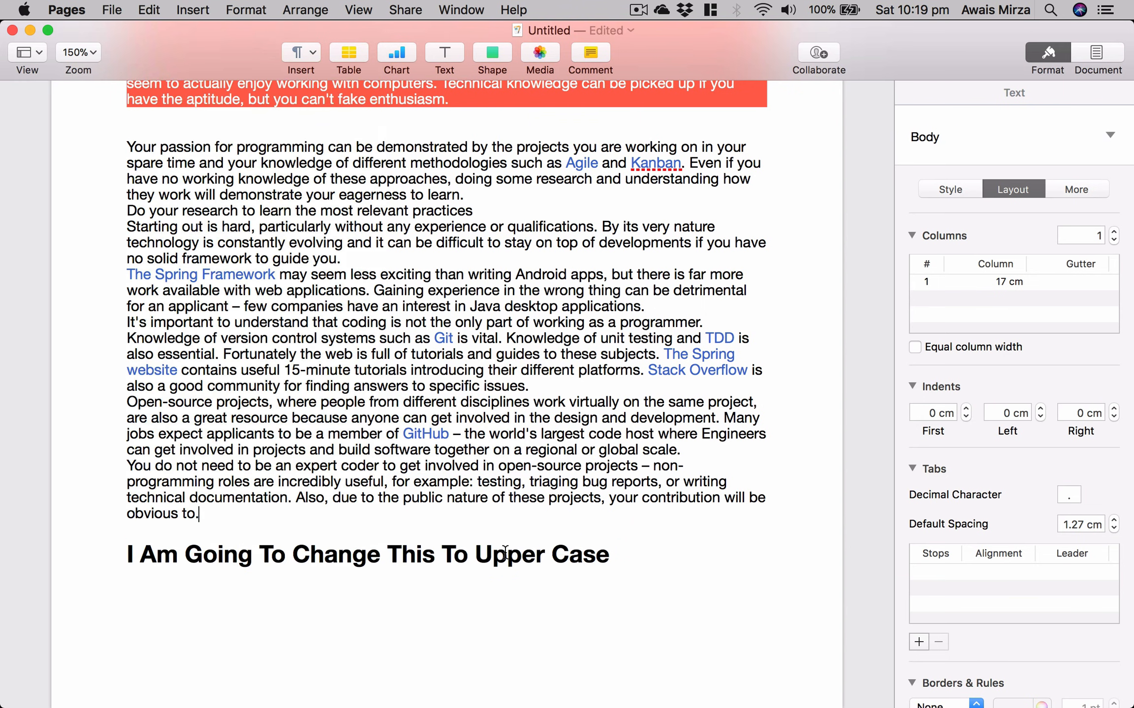
scroll(543, 406, "down", 1)
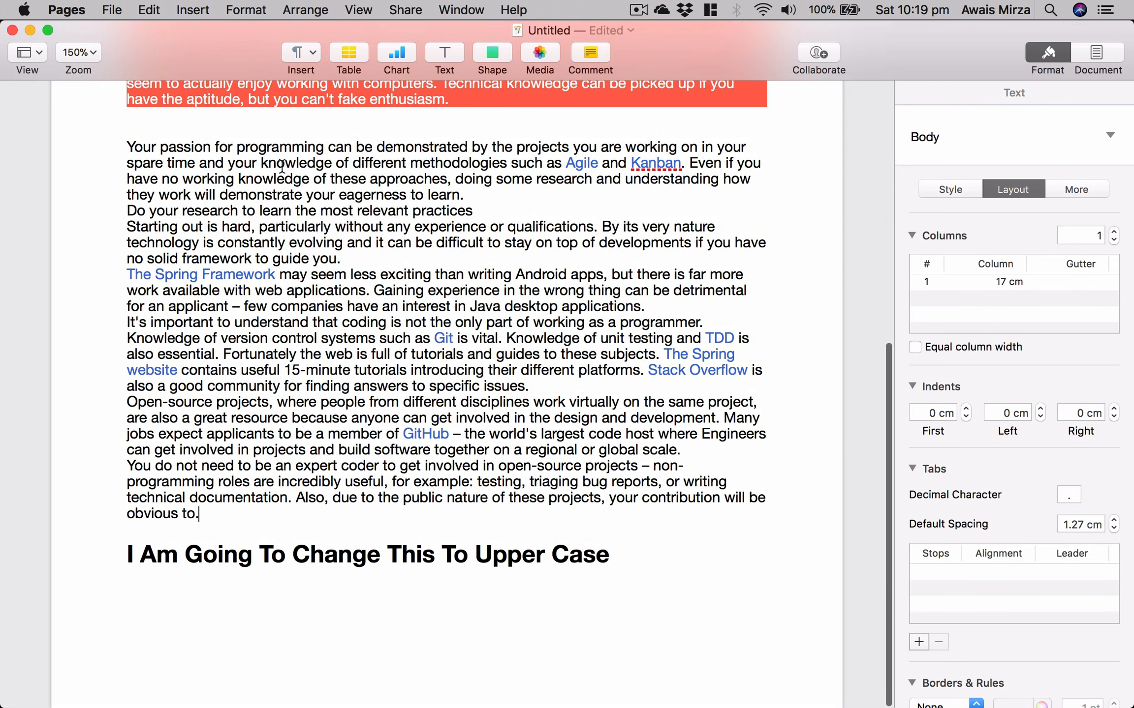
left_click(149, 9)
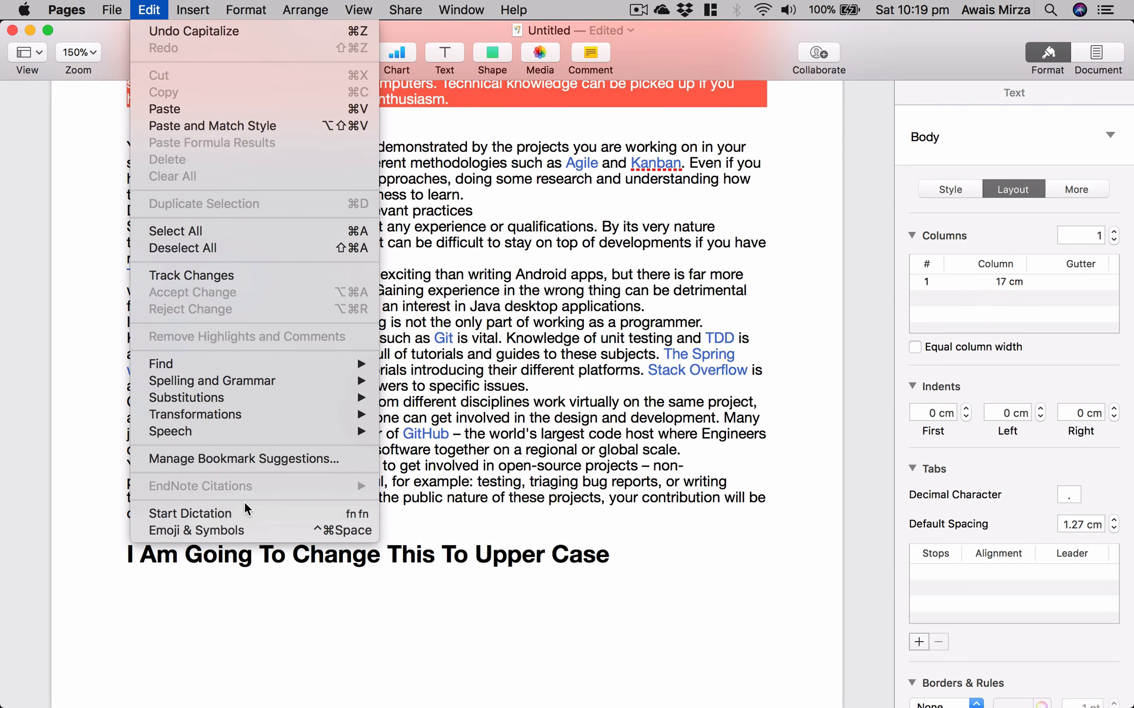
left_click(236, 536)
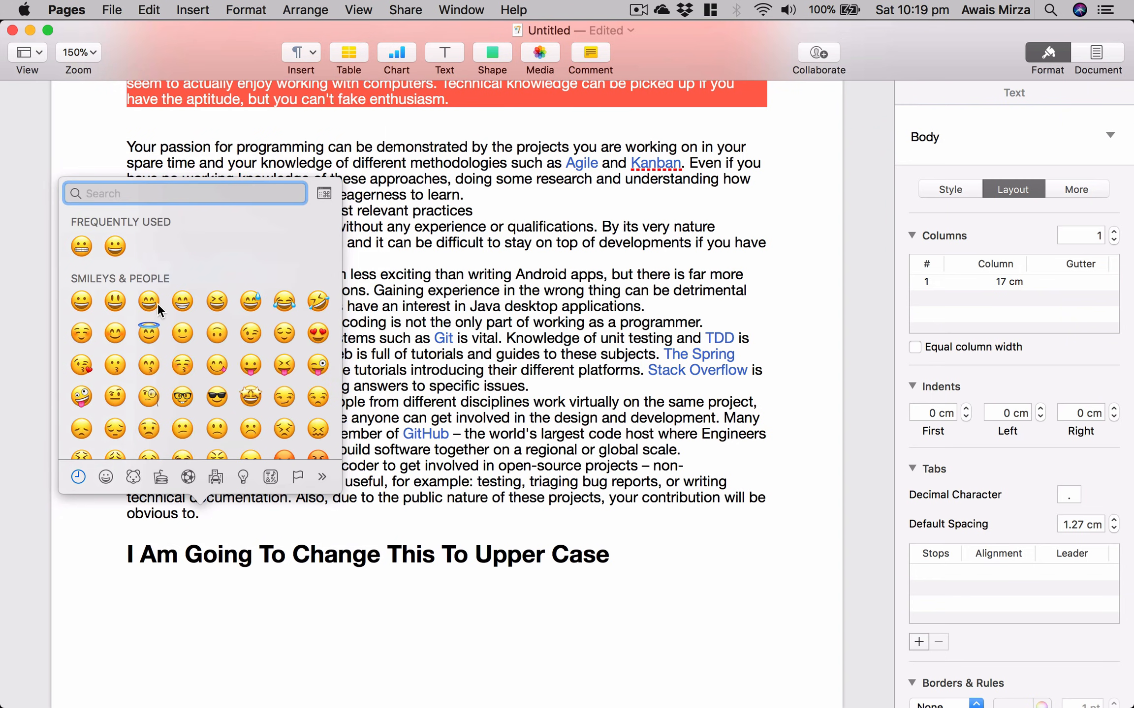
left_click(158, 303)
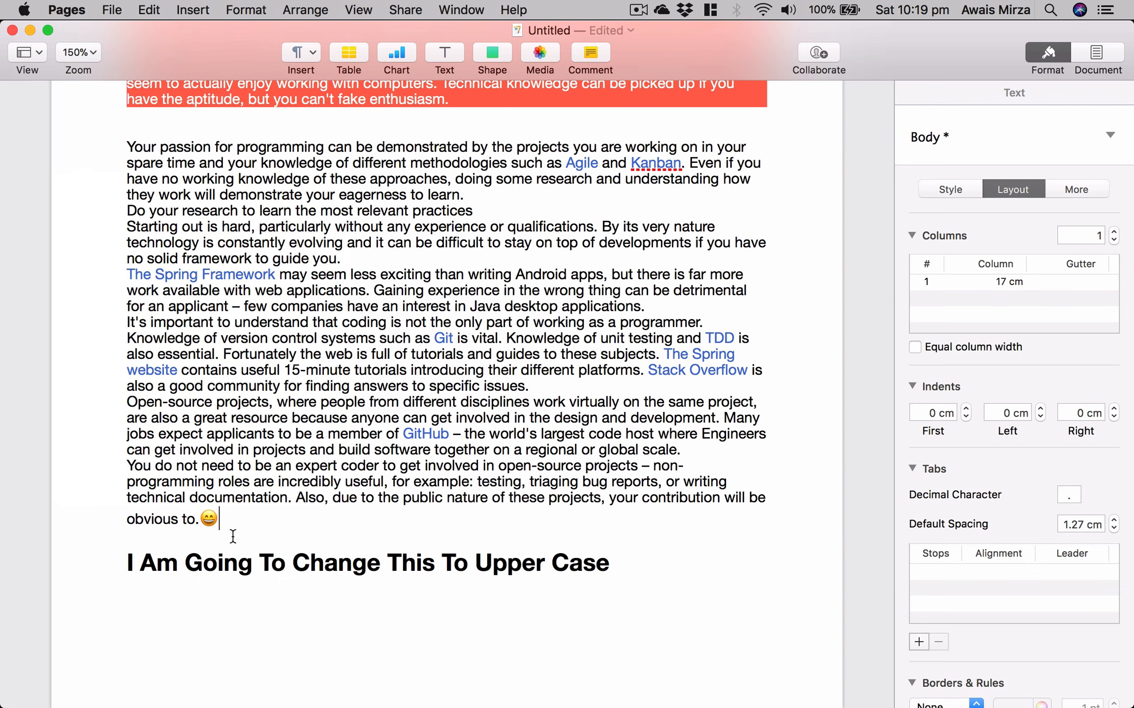
left_click(192, 10)
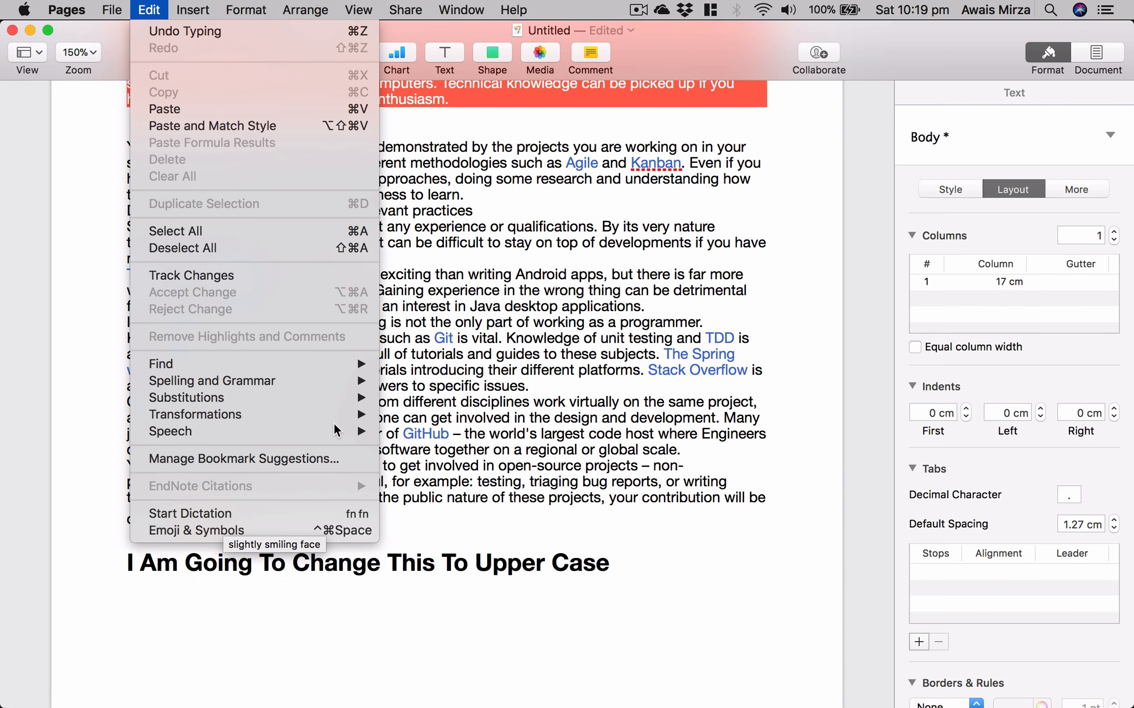
left_click(623, 477)
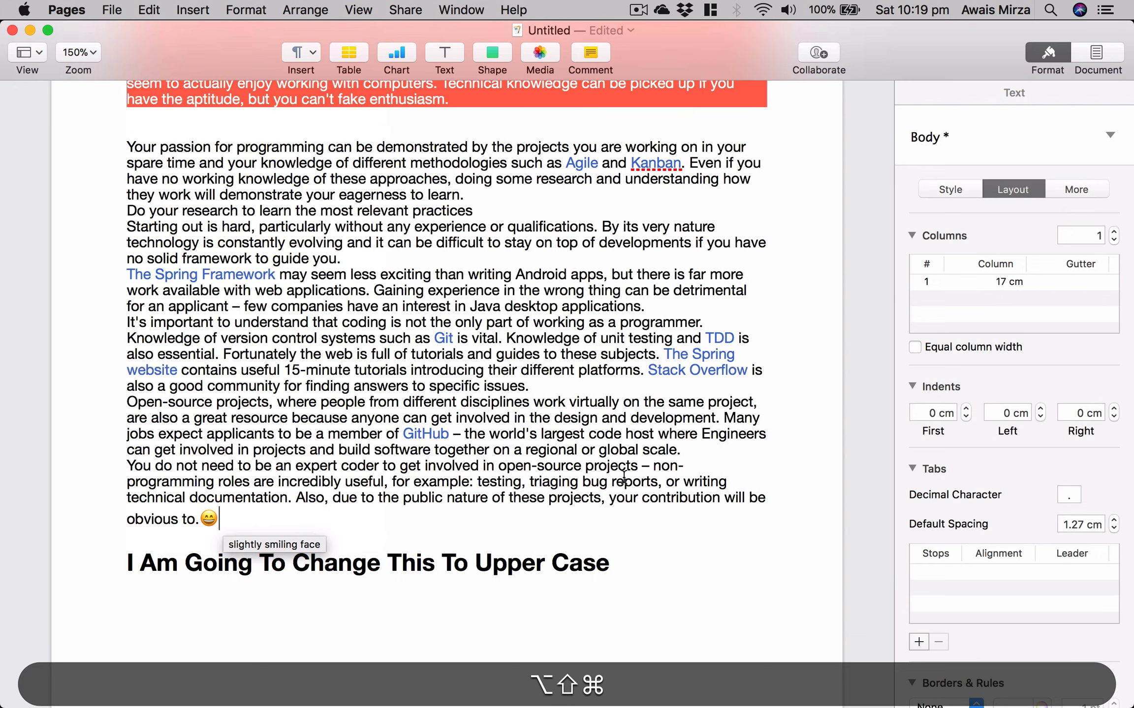
key("alt+super+space")
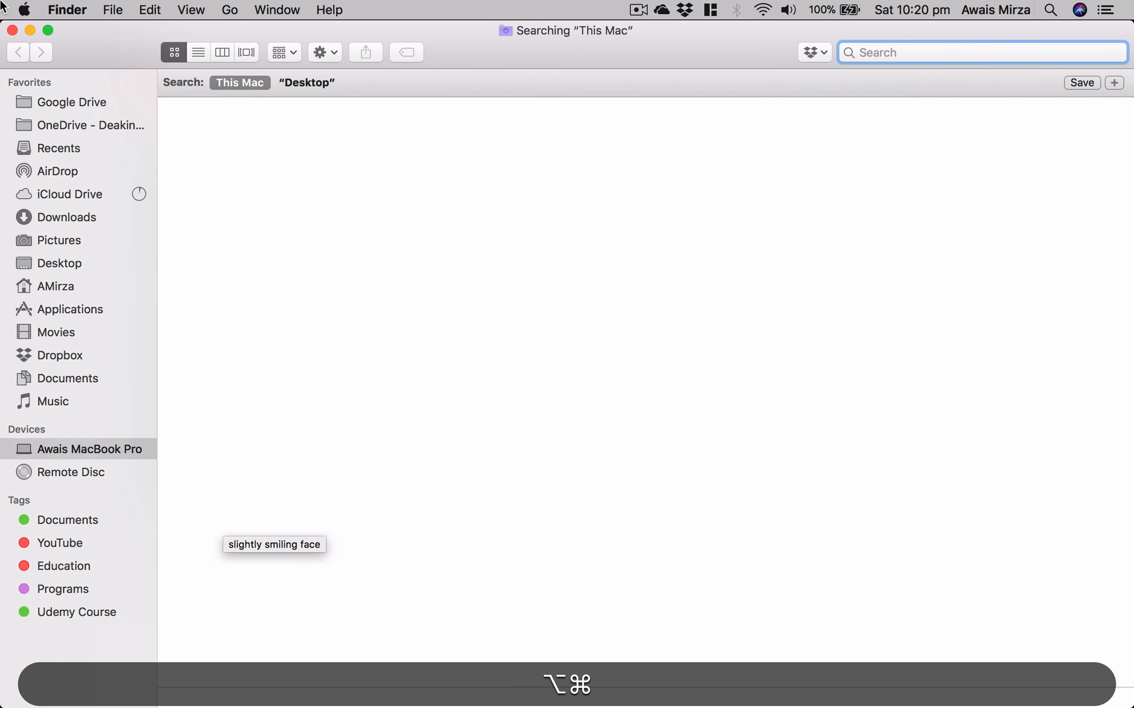
left_click(13, 31)
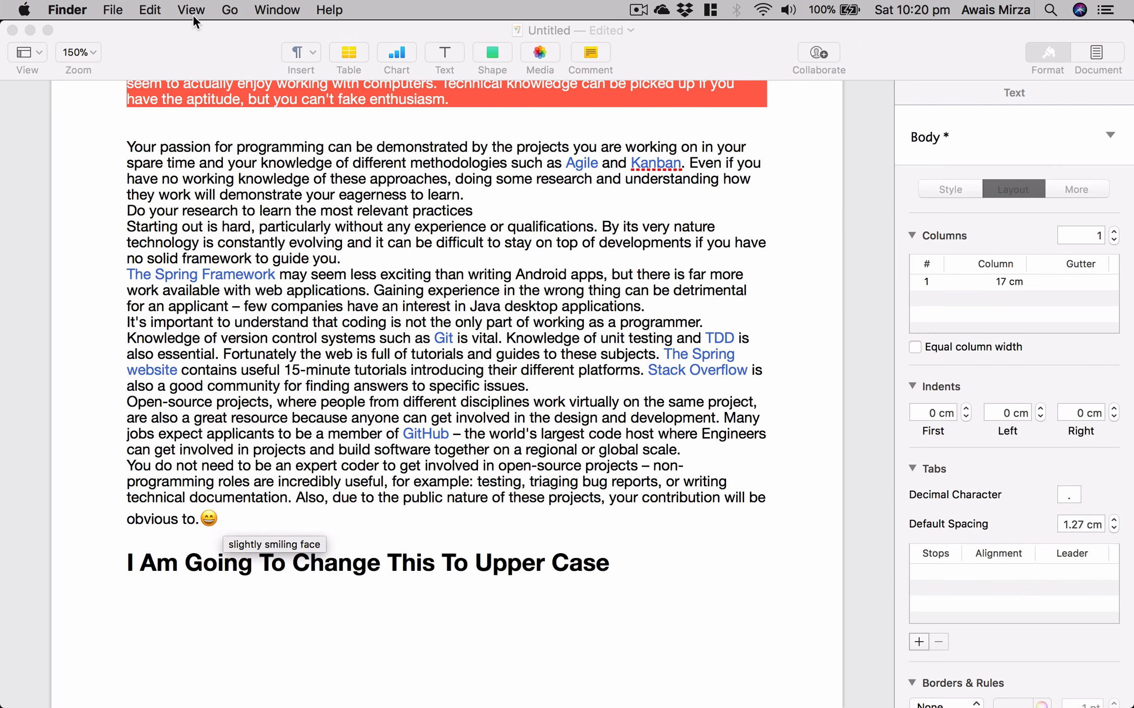
left_click(156, 10)
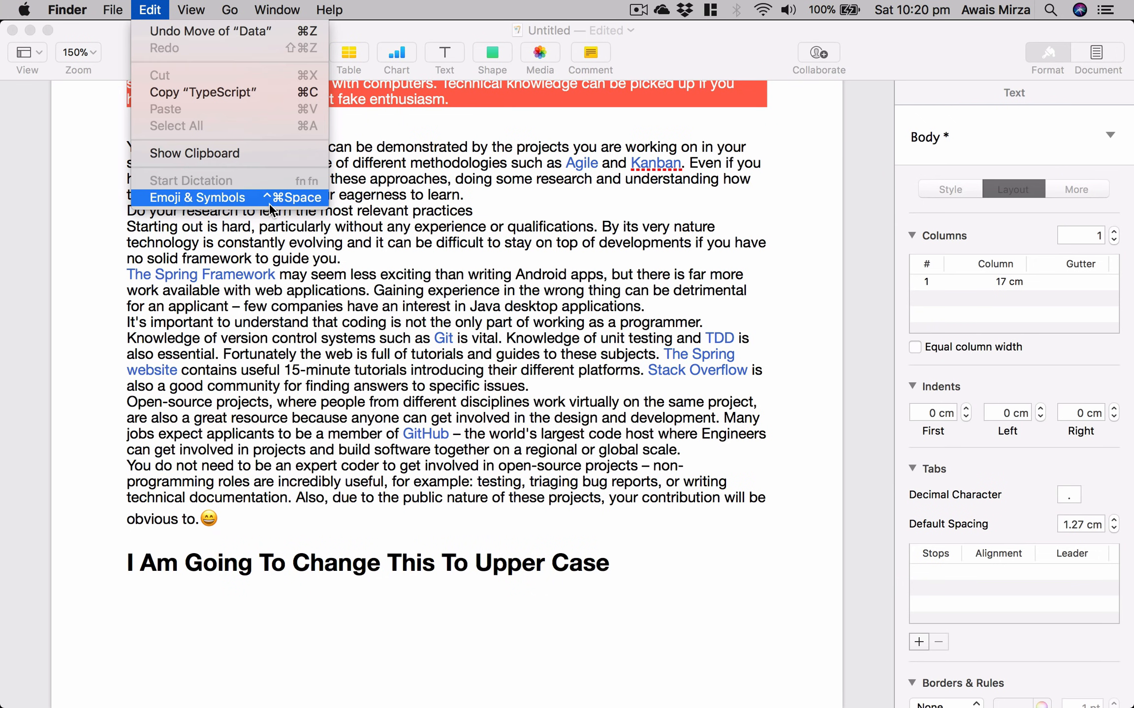
left_click(340, 338)
key("super+shift+space")
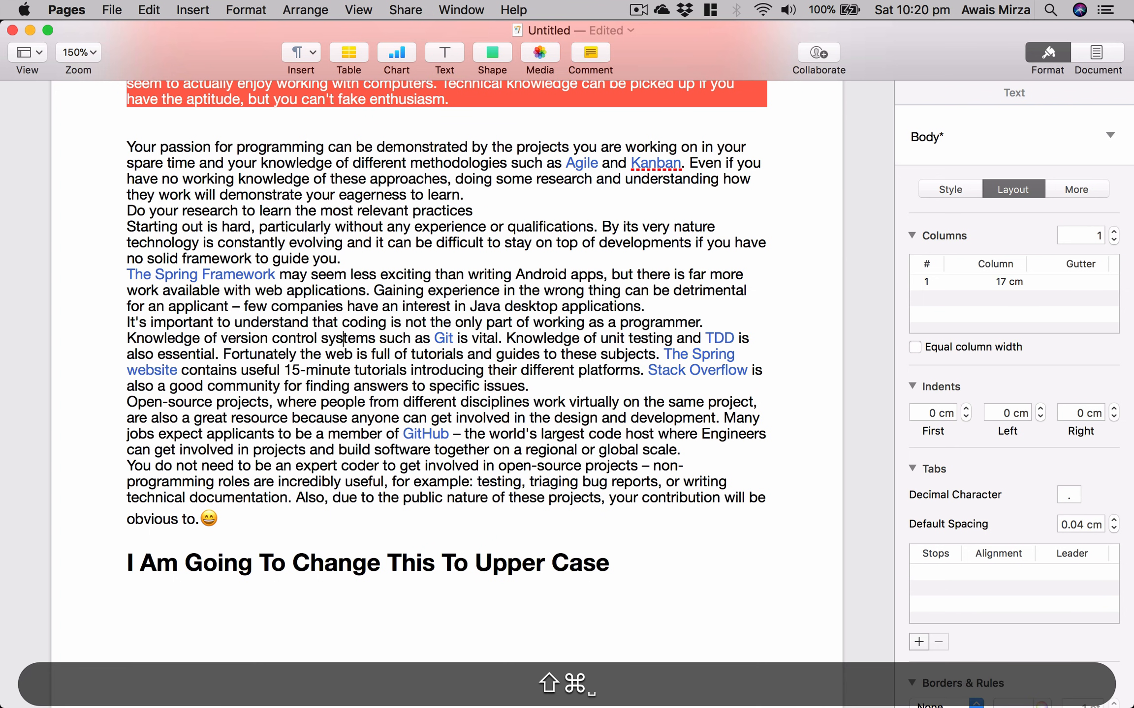
key("super+shift+space")
key("ctrl+shift+space")
key("ctrl+super+space")
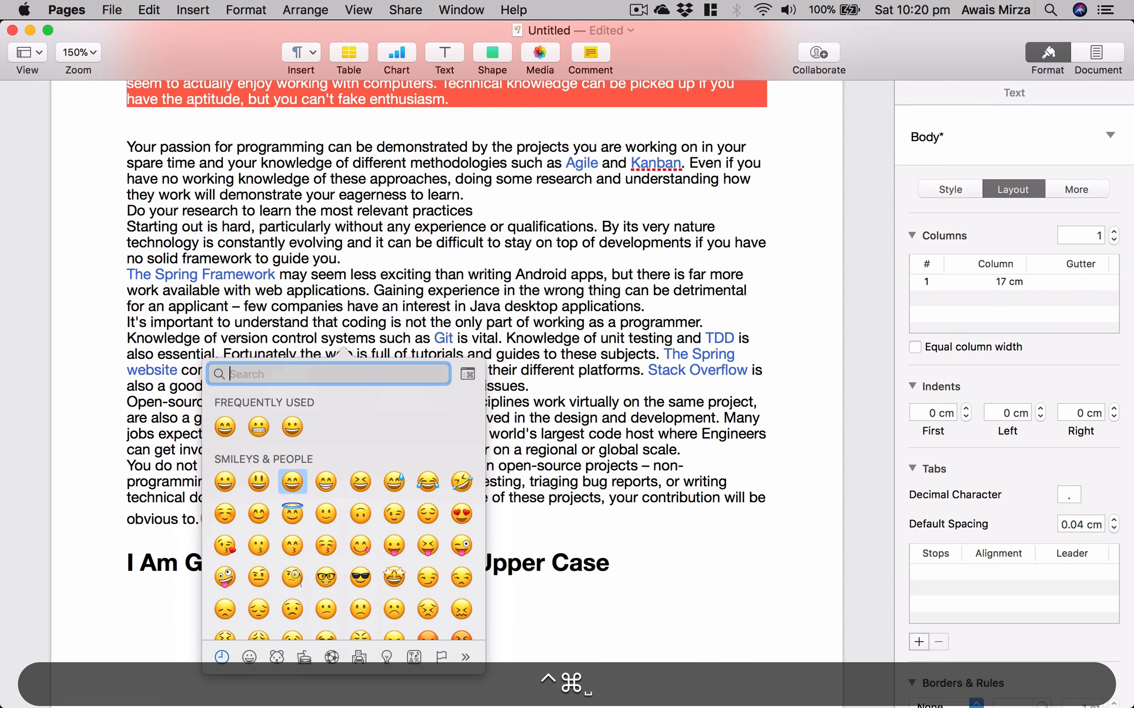
left_click(341, 338)
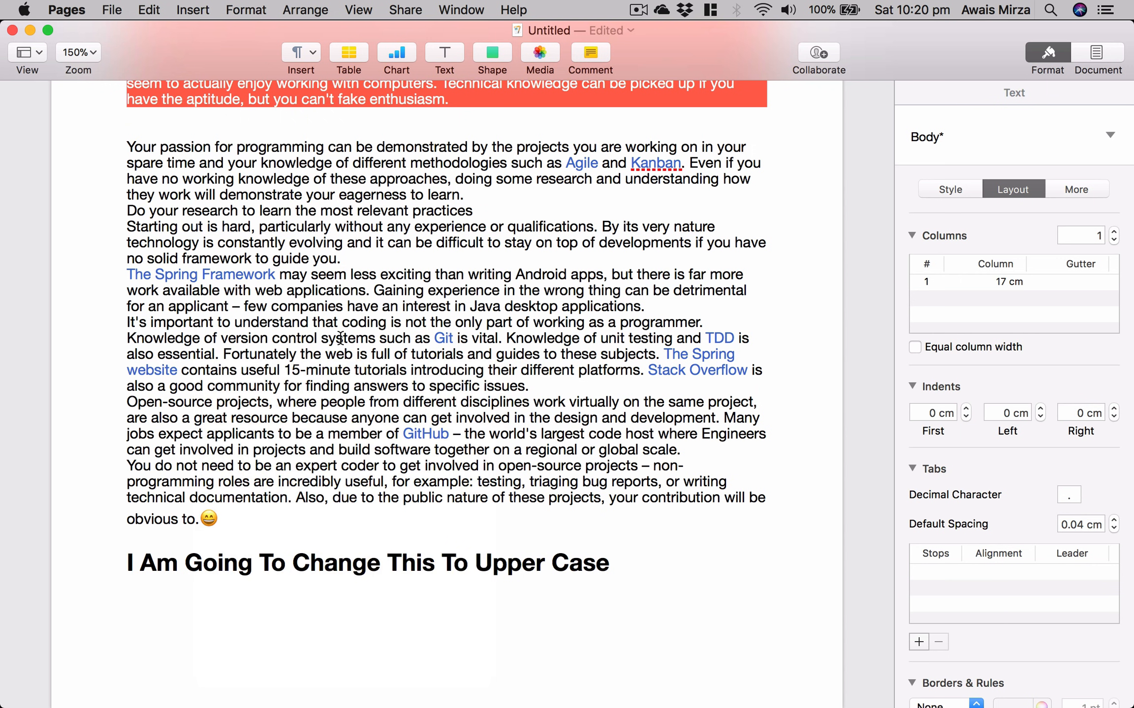
left_click(373, 309)
scroll(443, 538, "down", 1)
Browse the emoji and symbol categories through to Pictographs and insert a vertical domino tile at the end of the heading line
left_click(627, 566)
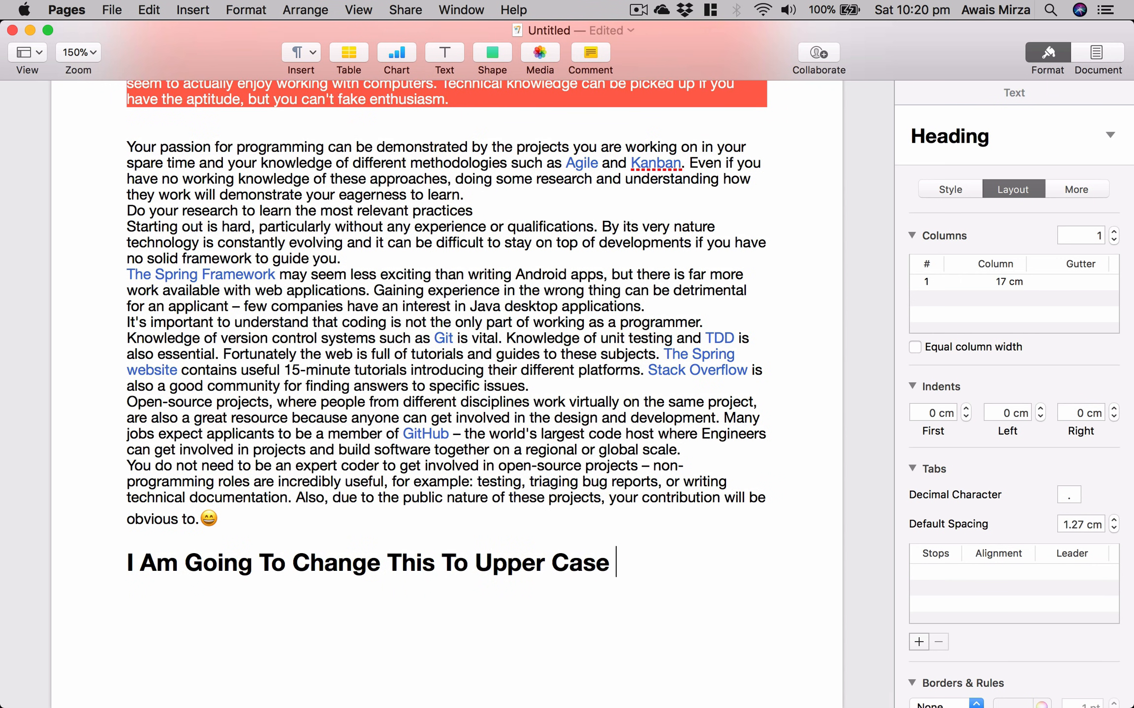
key("ctrl+super+space")
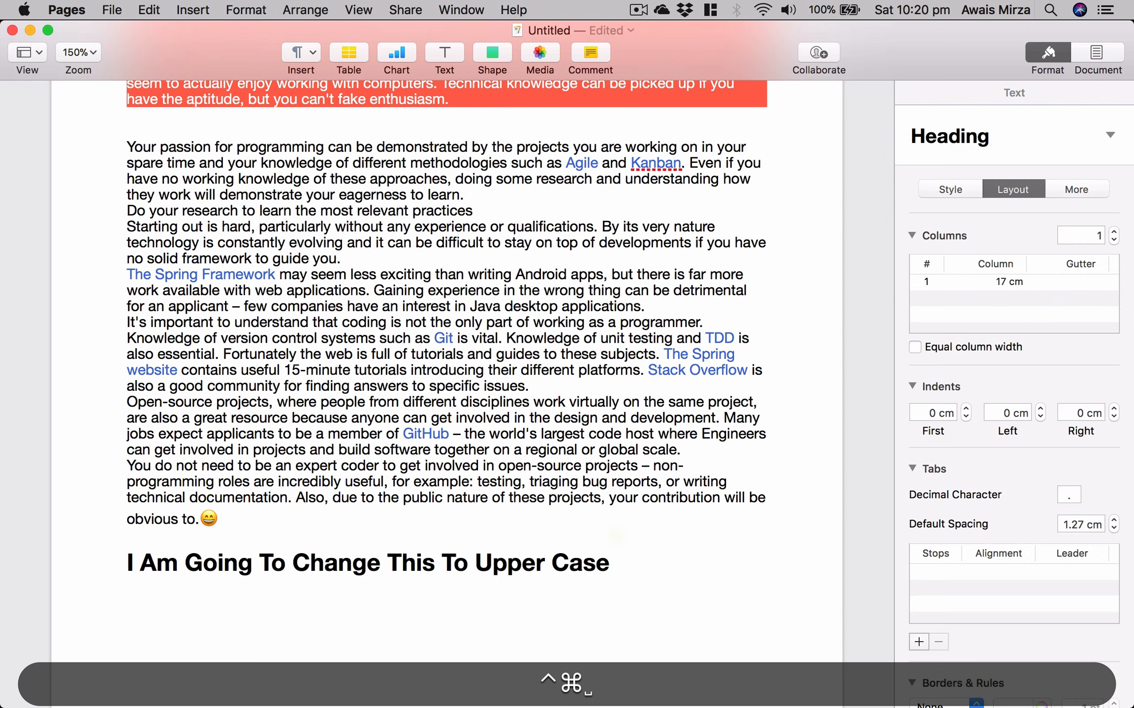
scroll(676, 295, "down", 10)
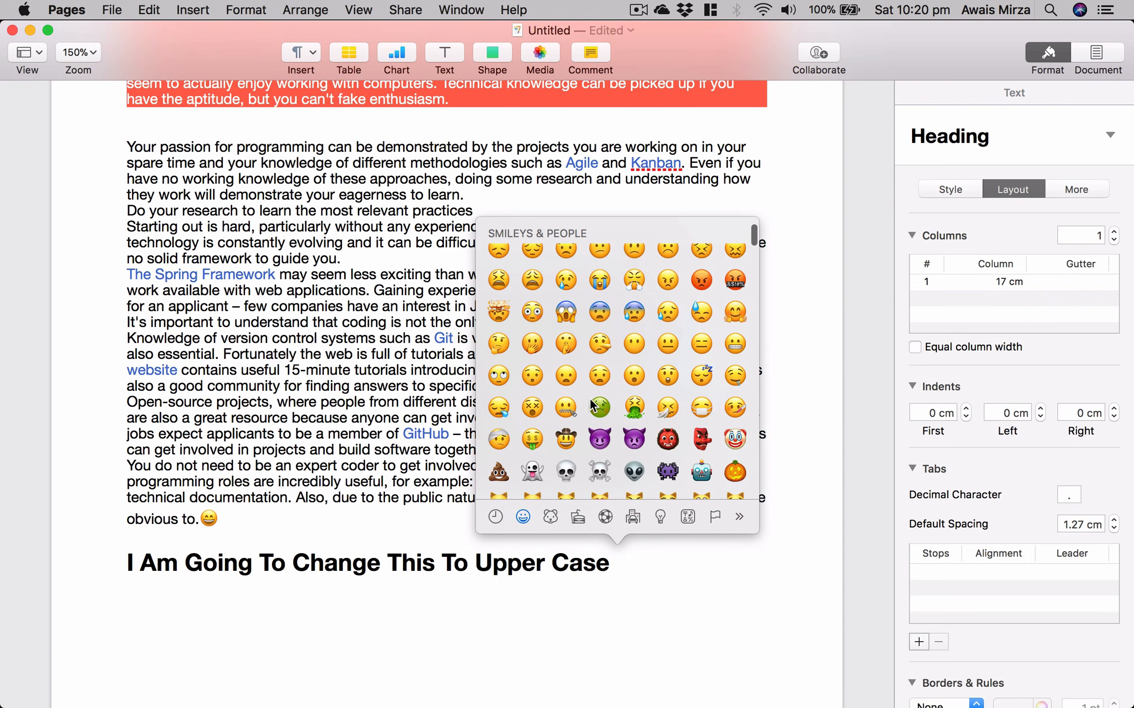
scroll(590, 399, "down", 20)
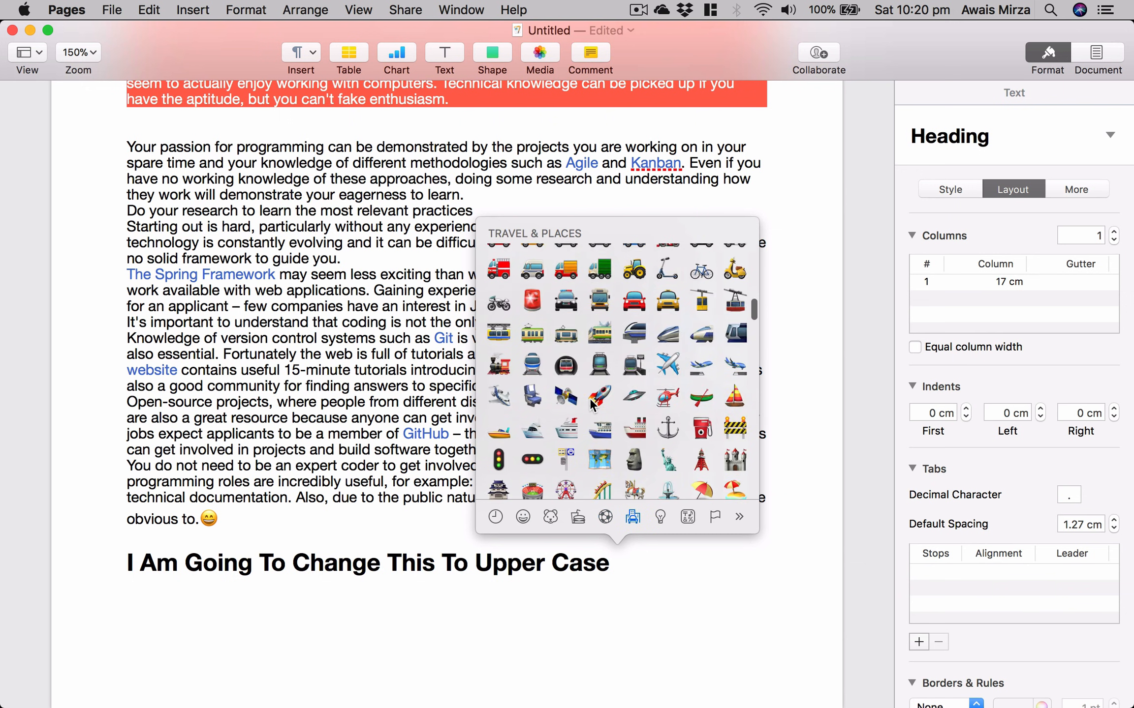
scroll(590, 397, "down", 20)
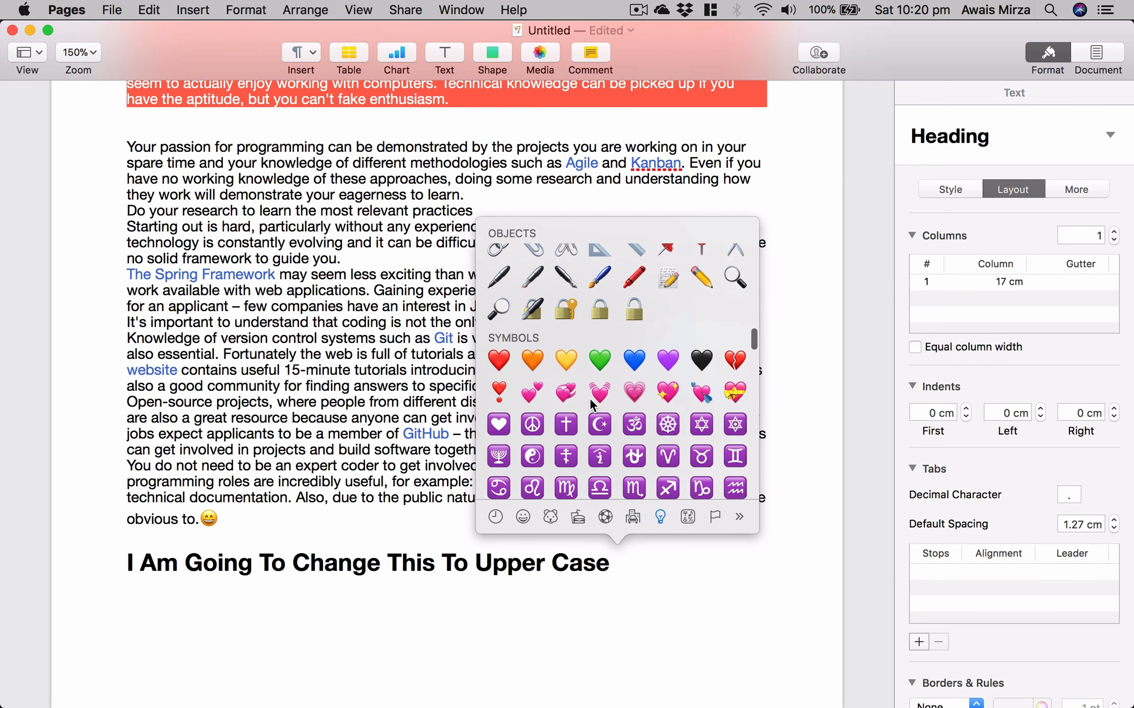
scroll(590, 397, "down", 20)
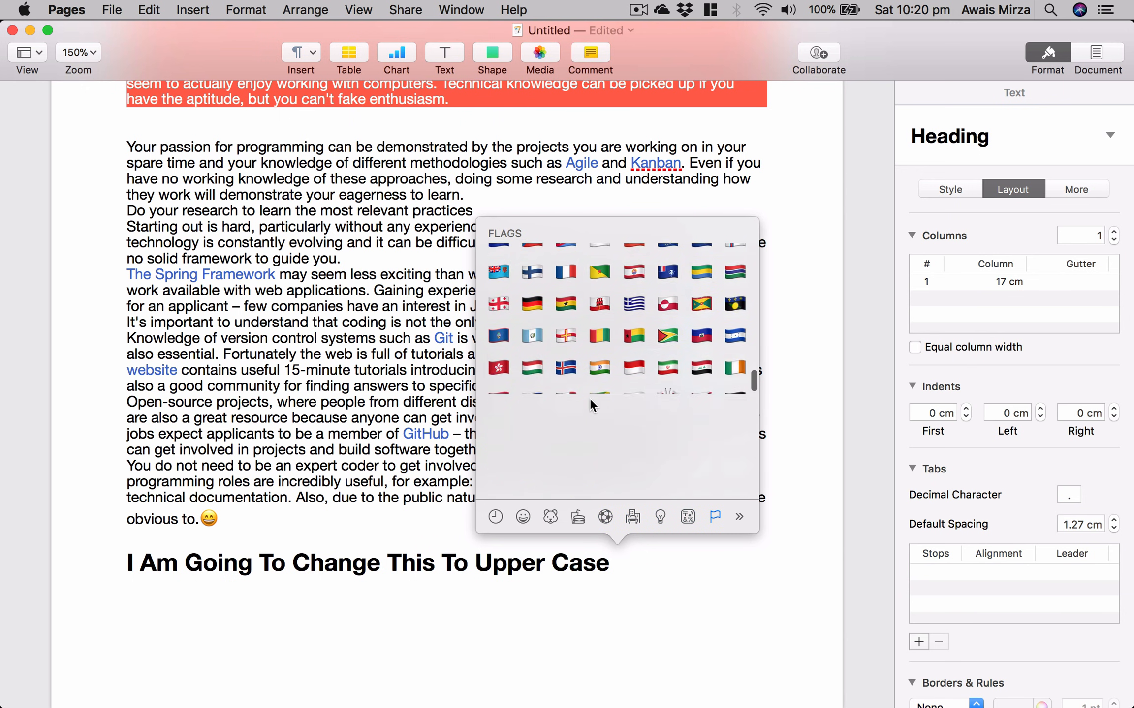
scroll(590, 398, "down", 15)
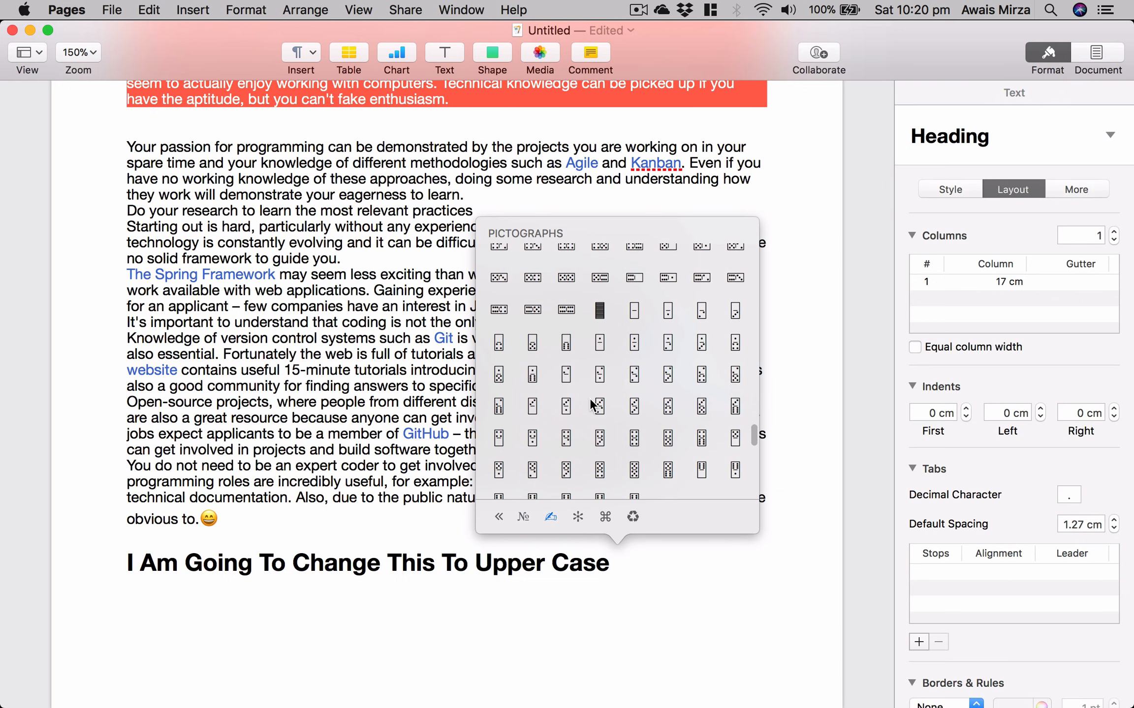
left_click(632, 342)
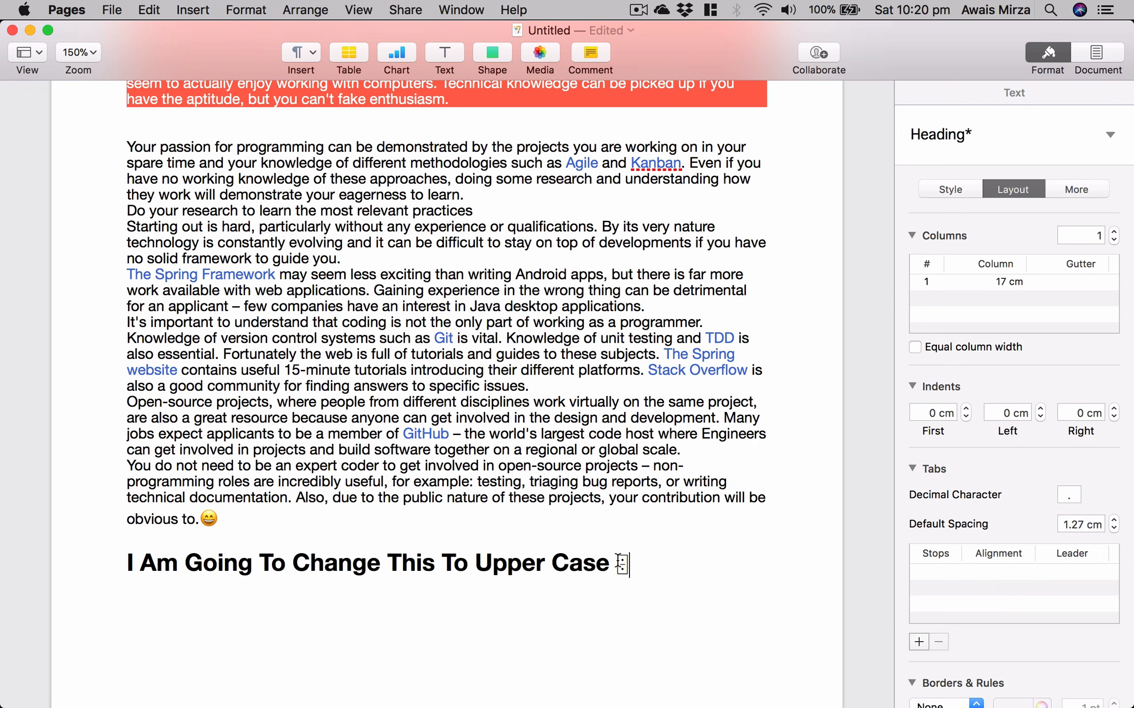
Delete the domino tile symbol from the end of the heading line
left_click_drag(618, 561, 630, 561)
left_click(673, 553)
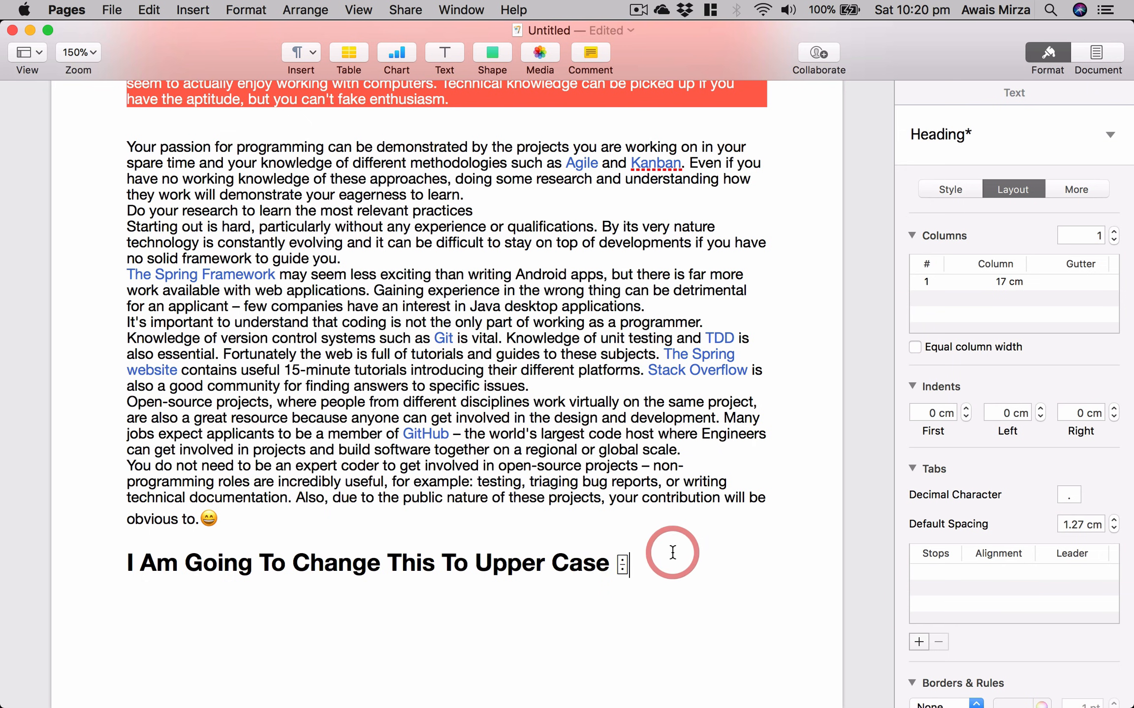
key("BackSpace")
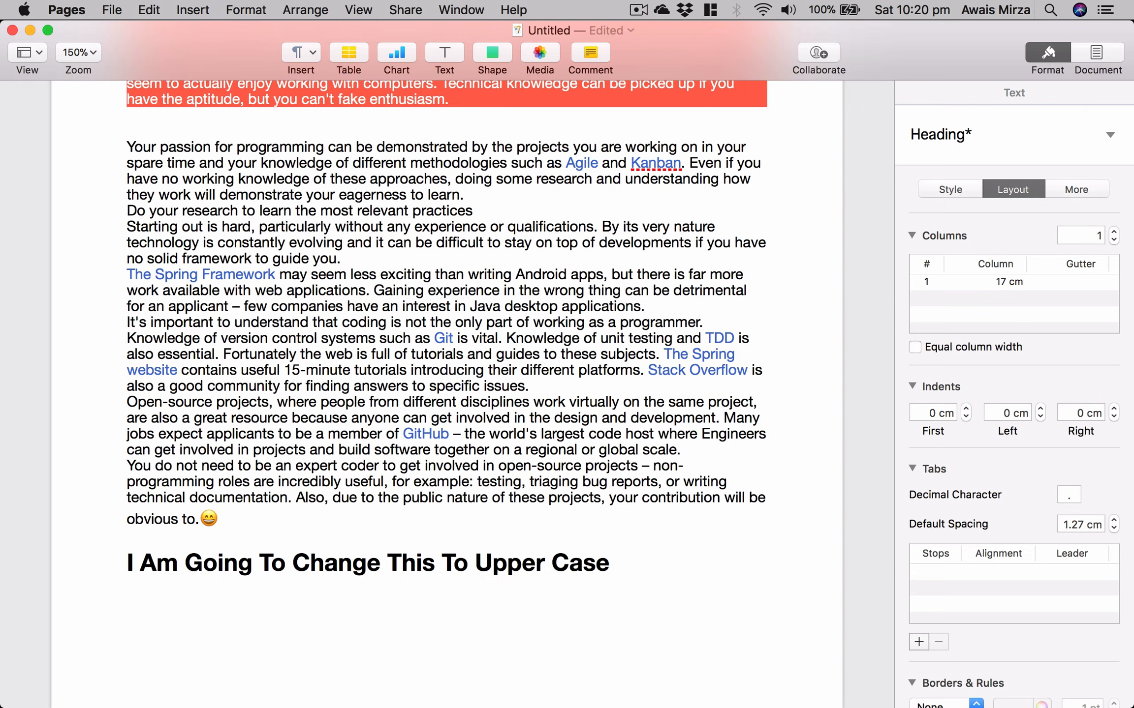
Insert another vertical domino tile symbol after the heading text and remove it again
key("ctrl+super+space")
scroll(602, 340, "down", 15)
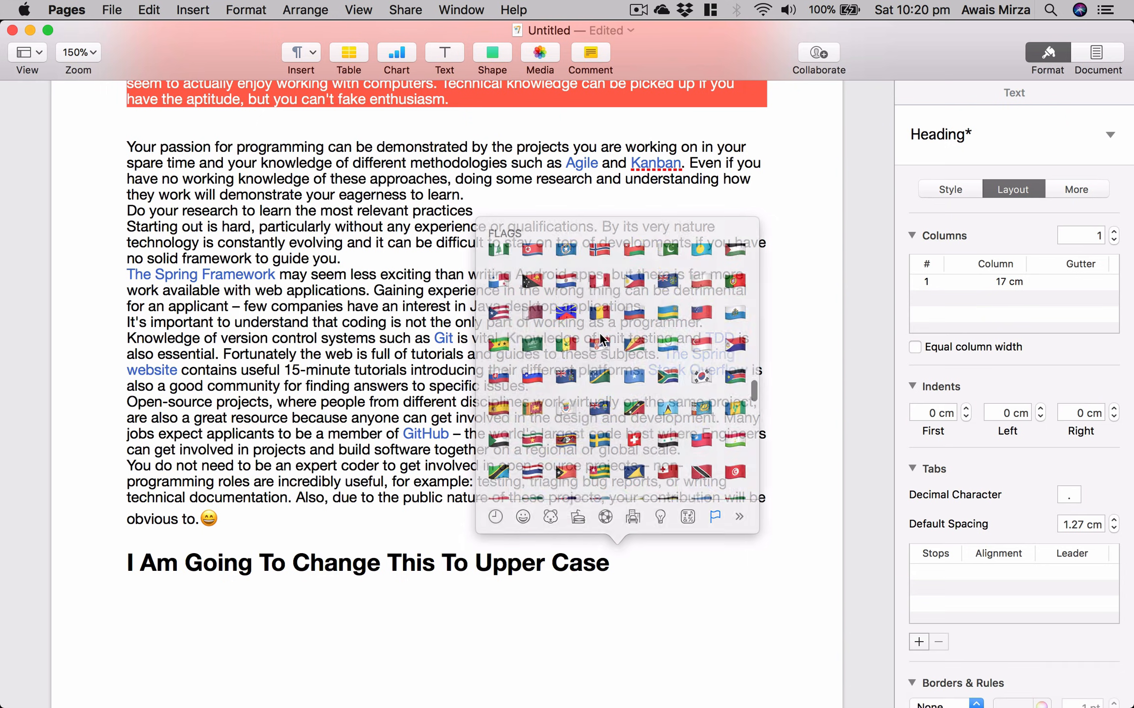
left_click(602, 339)
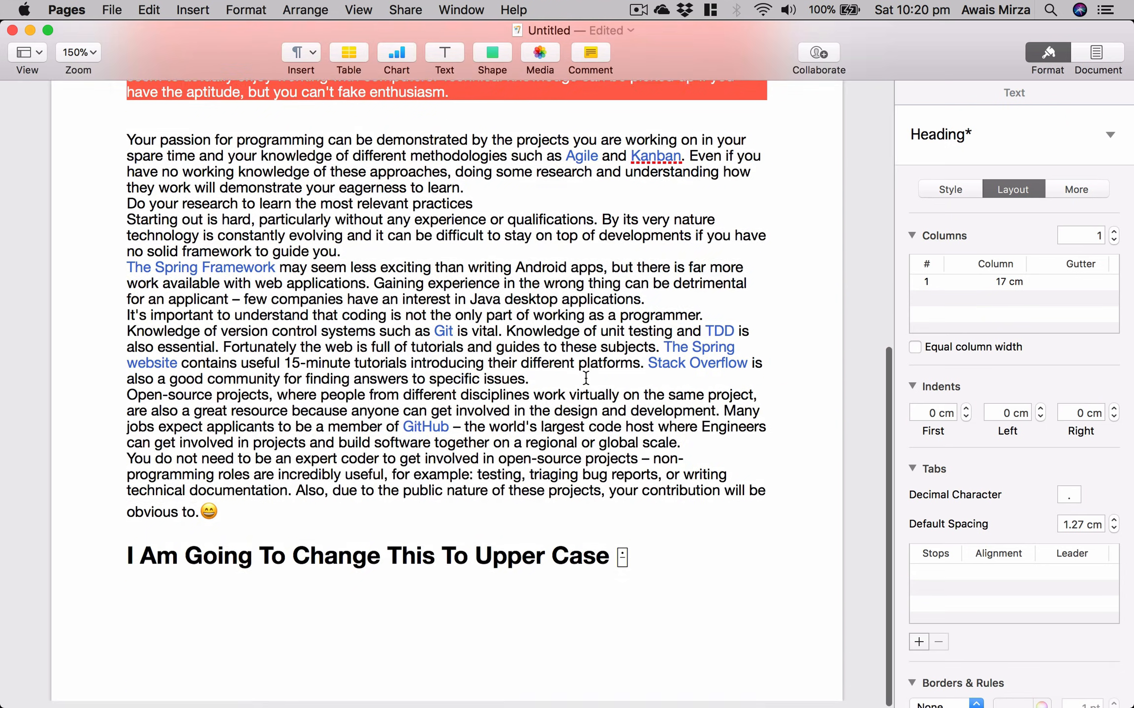
key("BackSpace")
Try to insert the frequently used grinning face with smiling eyes emoji at the end of the heading line
key("ctrl+super+space")
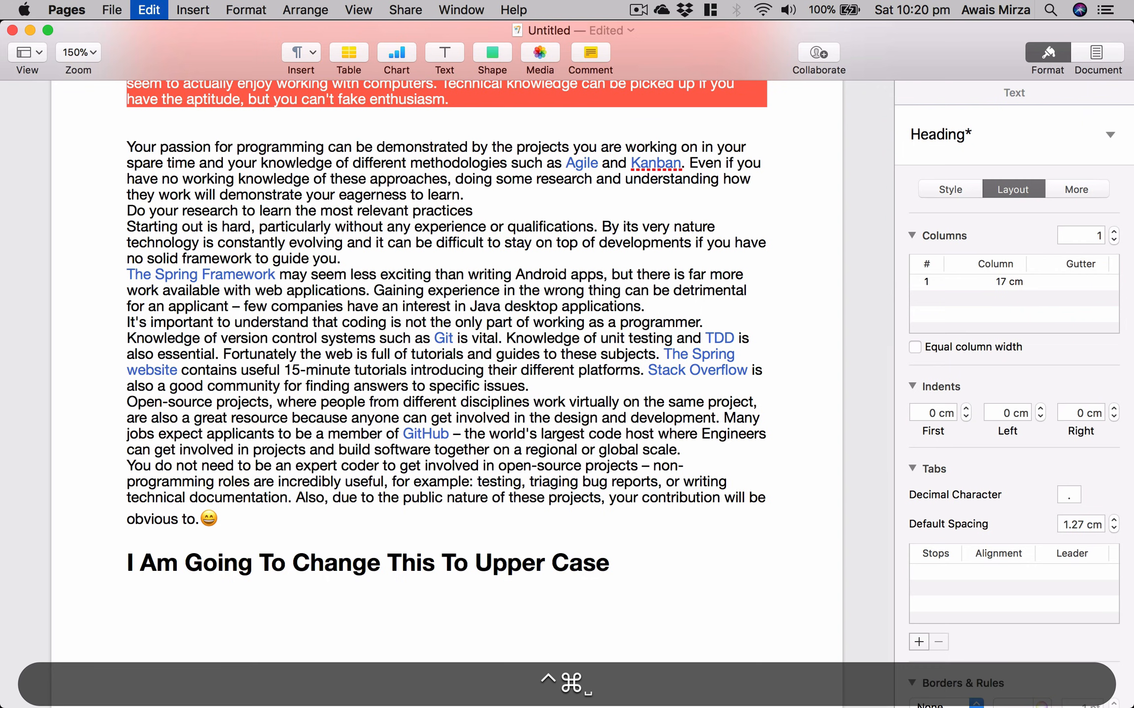
scroll(573, 325, "up", 15)
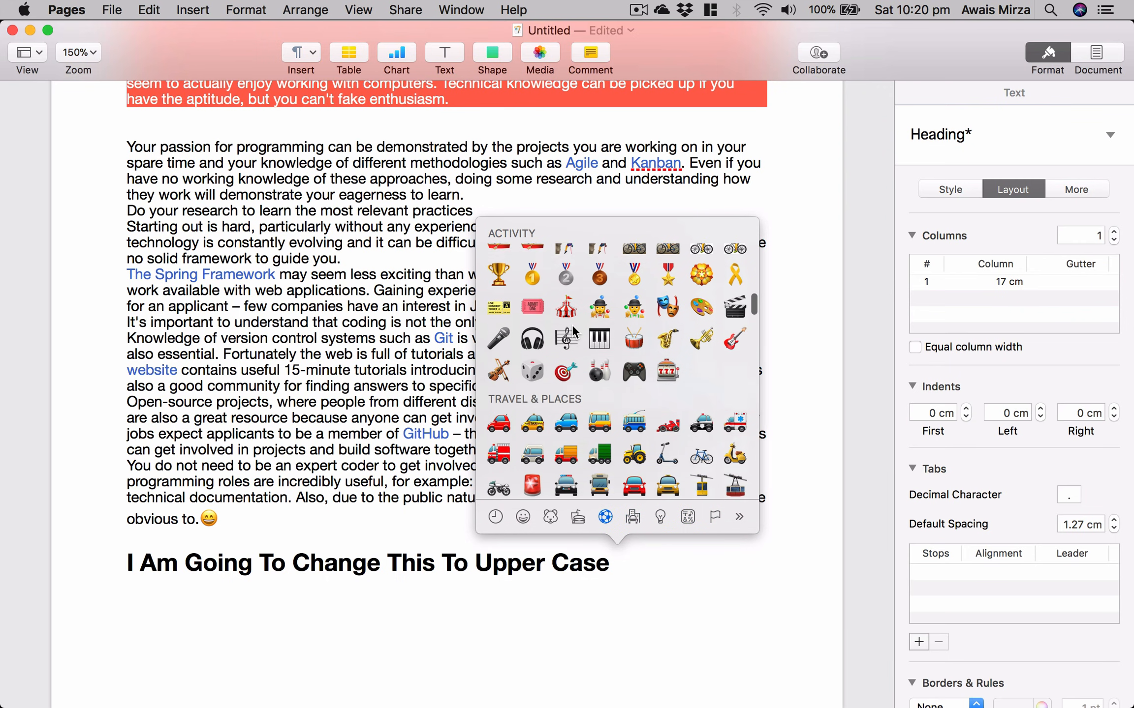
scroll(547, 330, "up", 10)
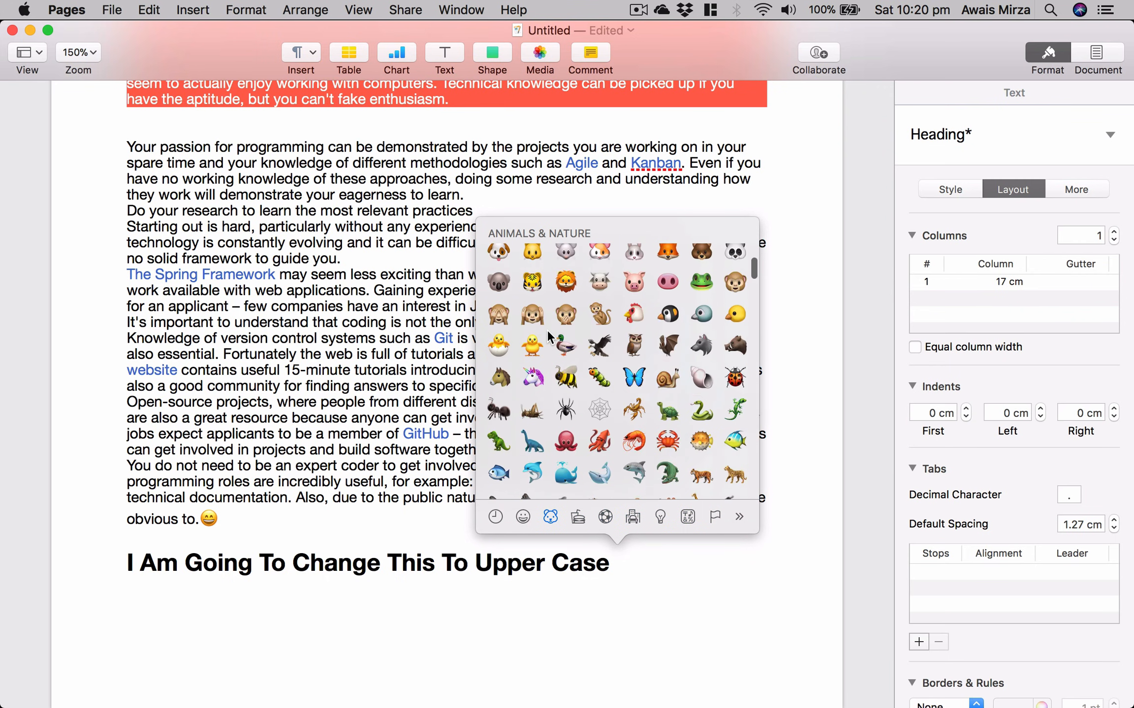
scroll(547, 329, "up", 15)
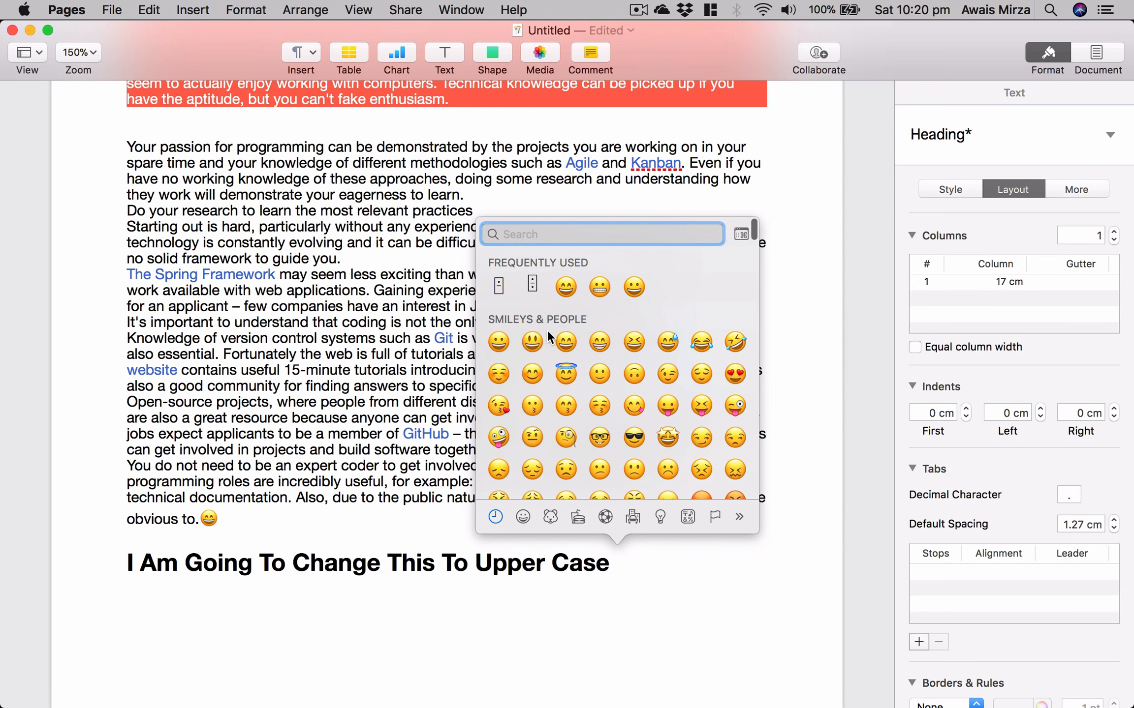
left_click(569, 291)
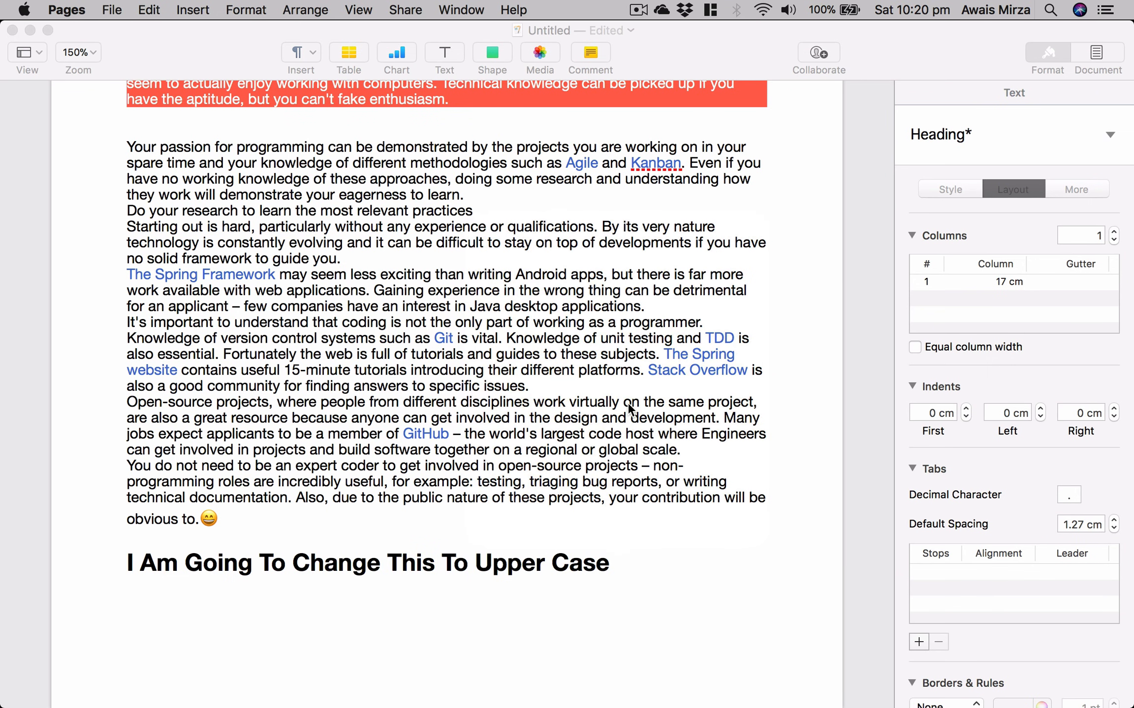
Add a new line below the heading and insert the frequently used grimacing face emoji on it
left_click(659, 556)
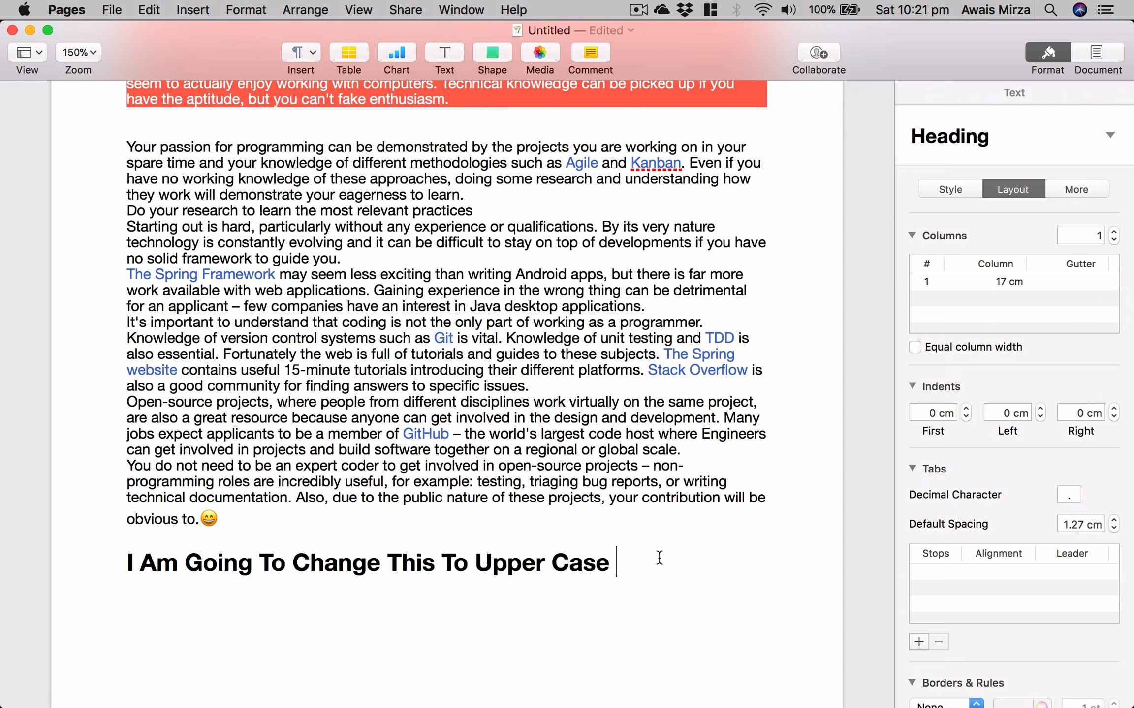
key("Return")
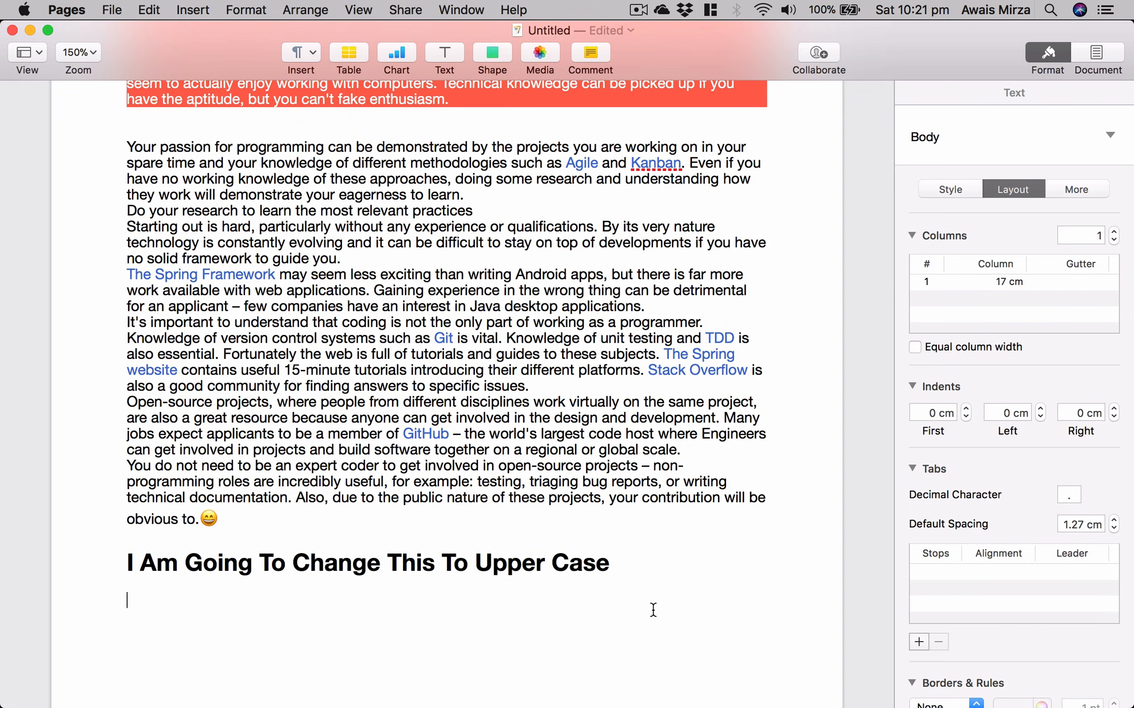
key("ctrl+super+space")
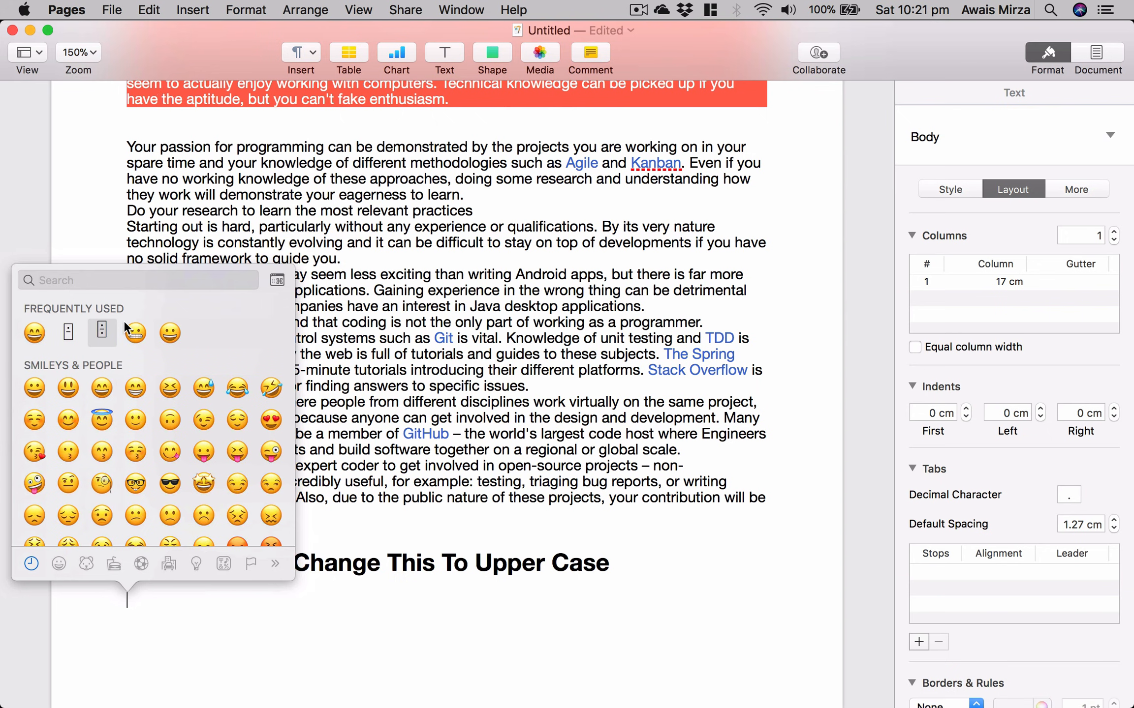
left_click(136, 333)
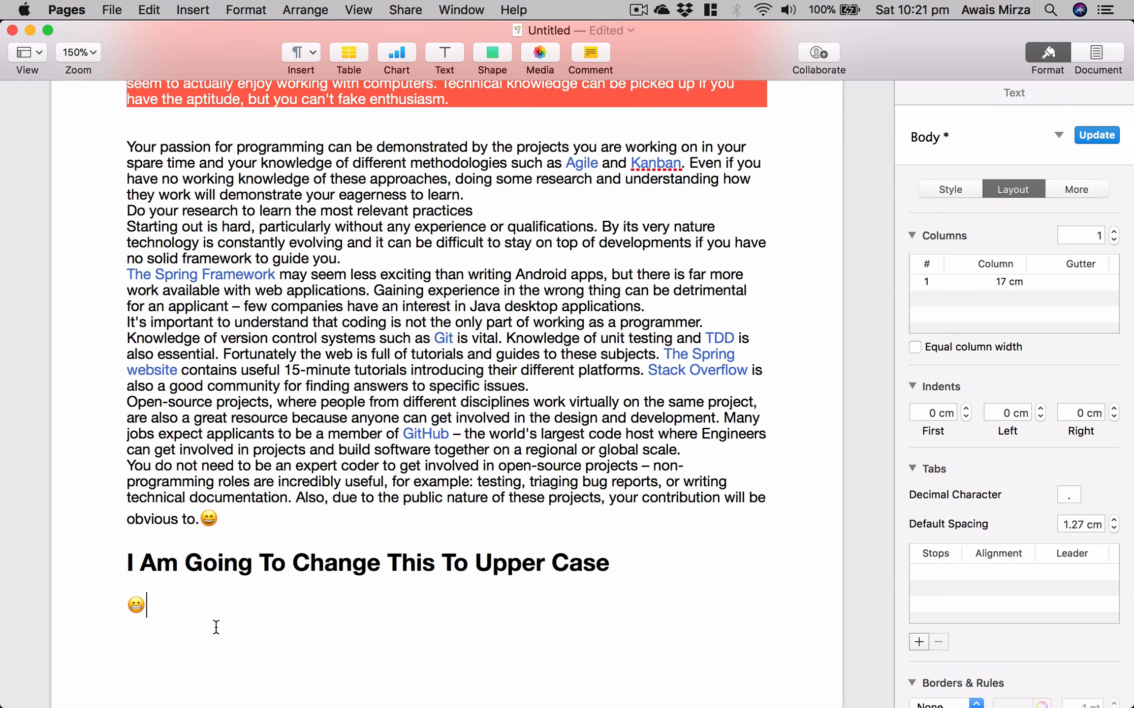
left_click(203, 630)
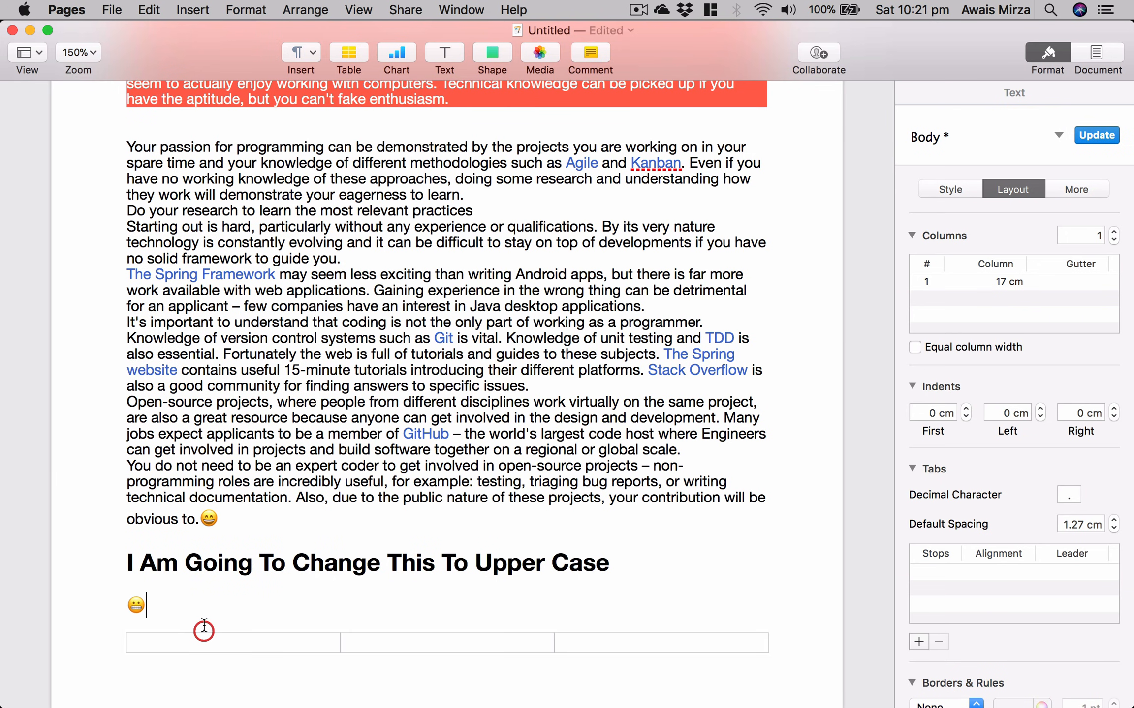
Start dictation and dictate text into the open-source paragraphs and at the end of the Stack Overflow sentence
left_click(155, 604)
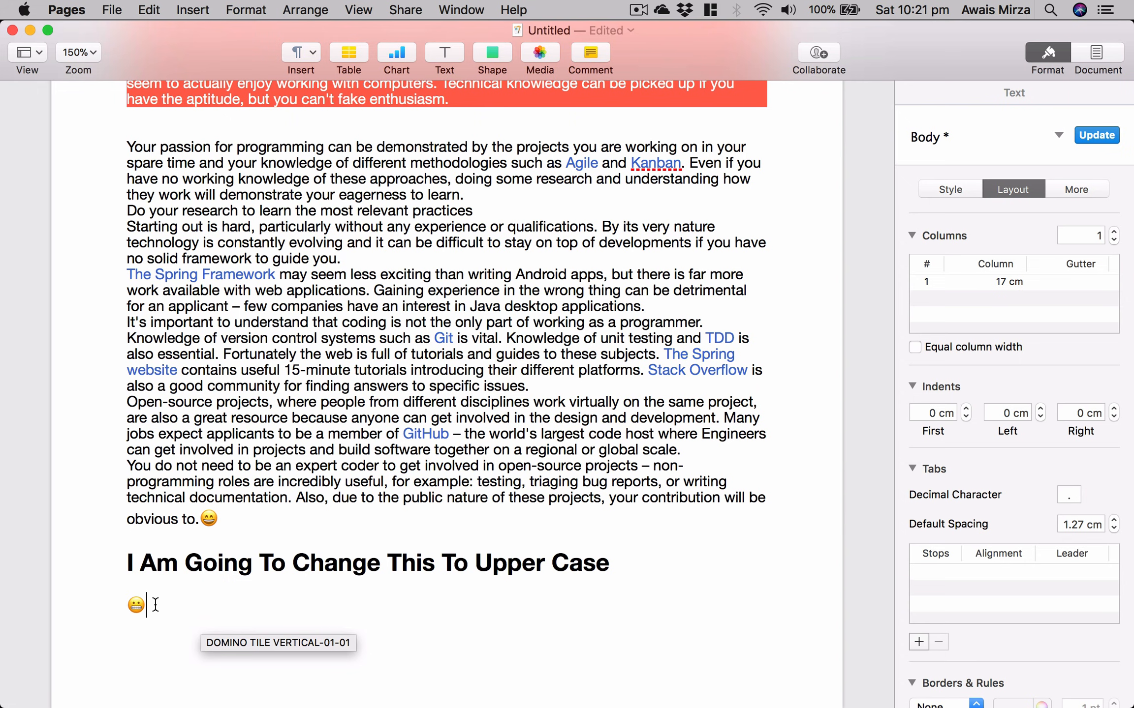
left_click(157, 10)
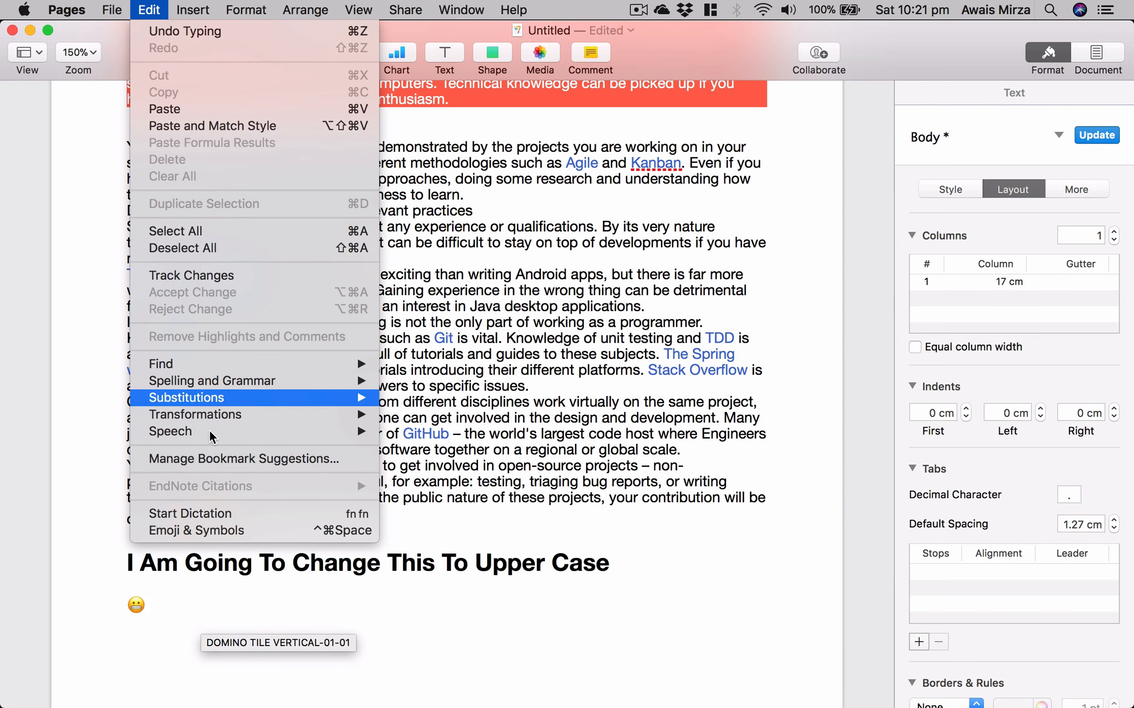
left_click(204, 517)
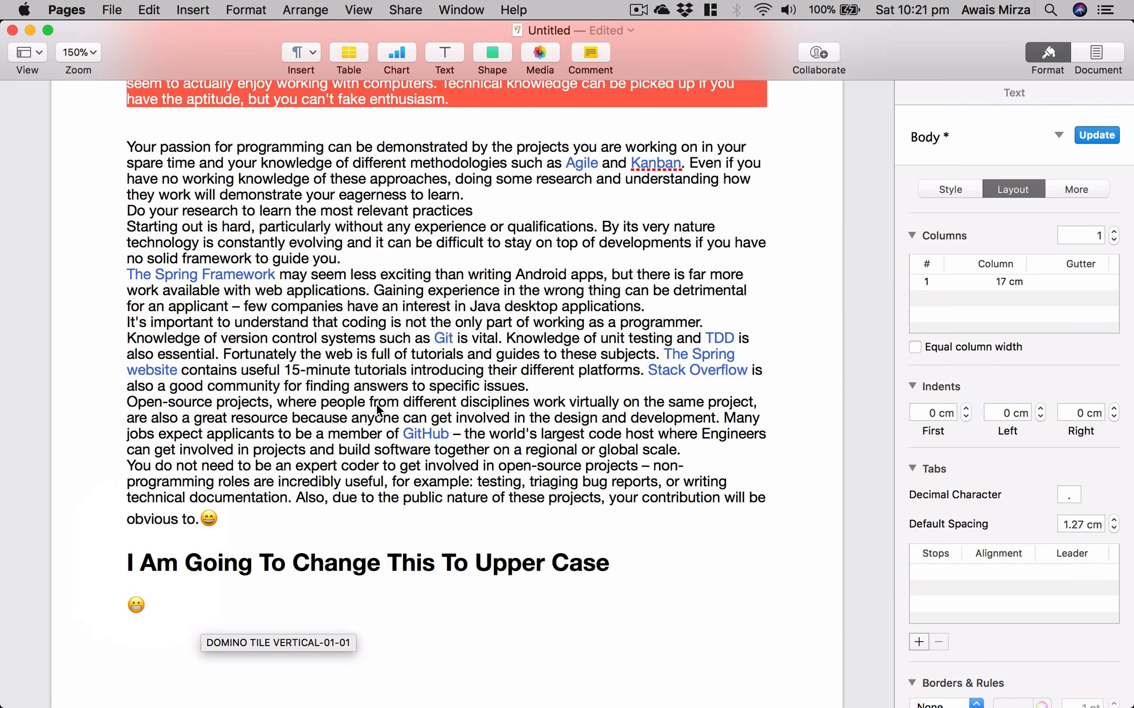
scroll(377, 403, "down", 1)
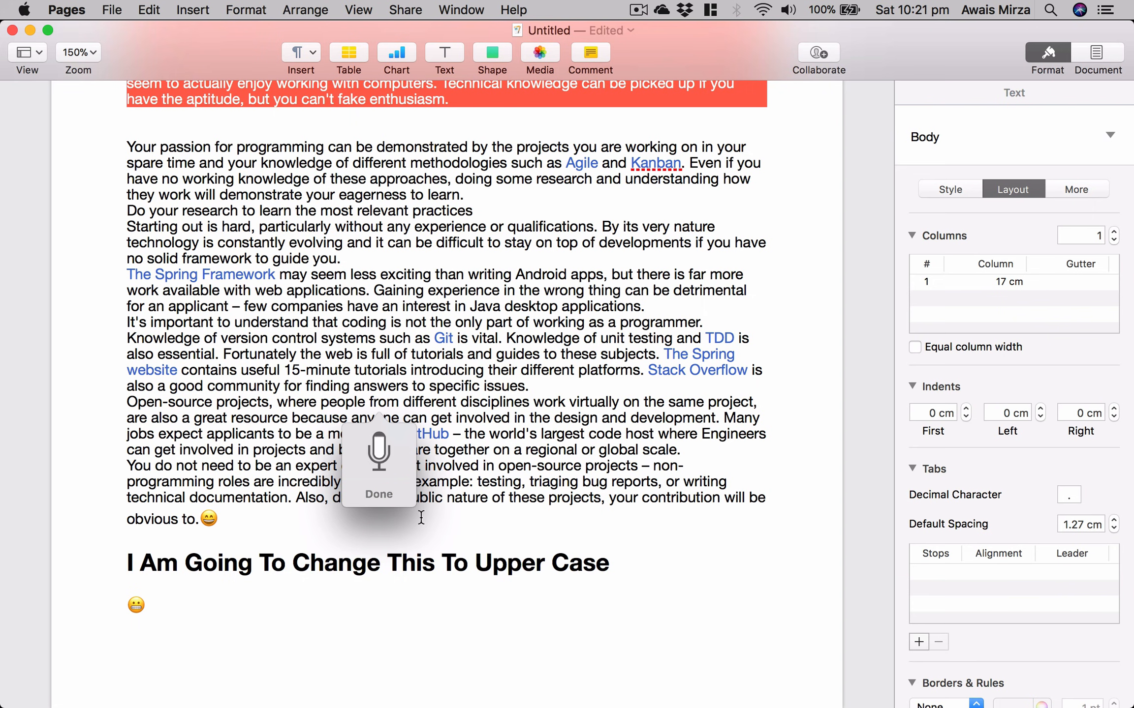
left_click(373, 448)
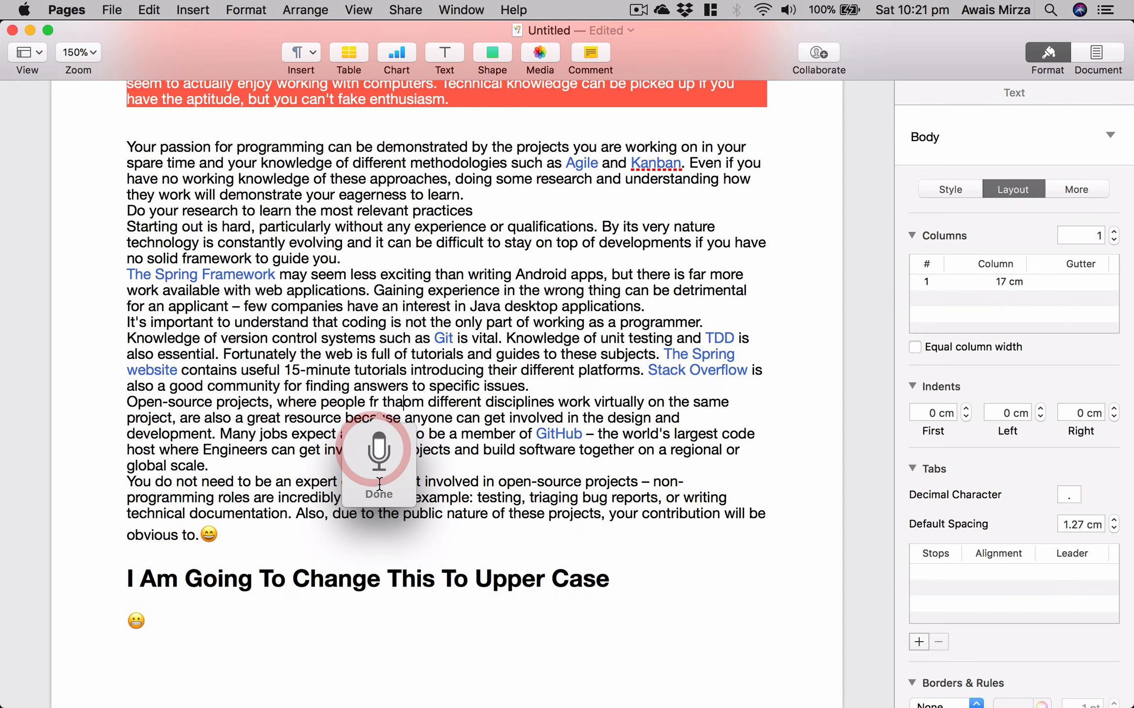
left_click(378, 509)
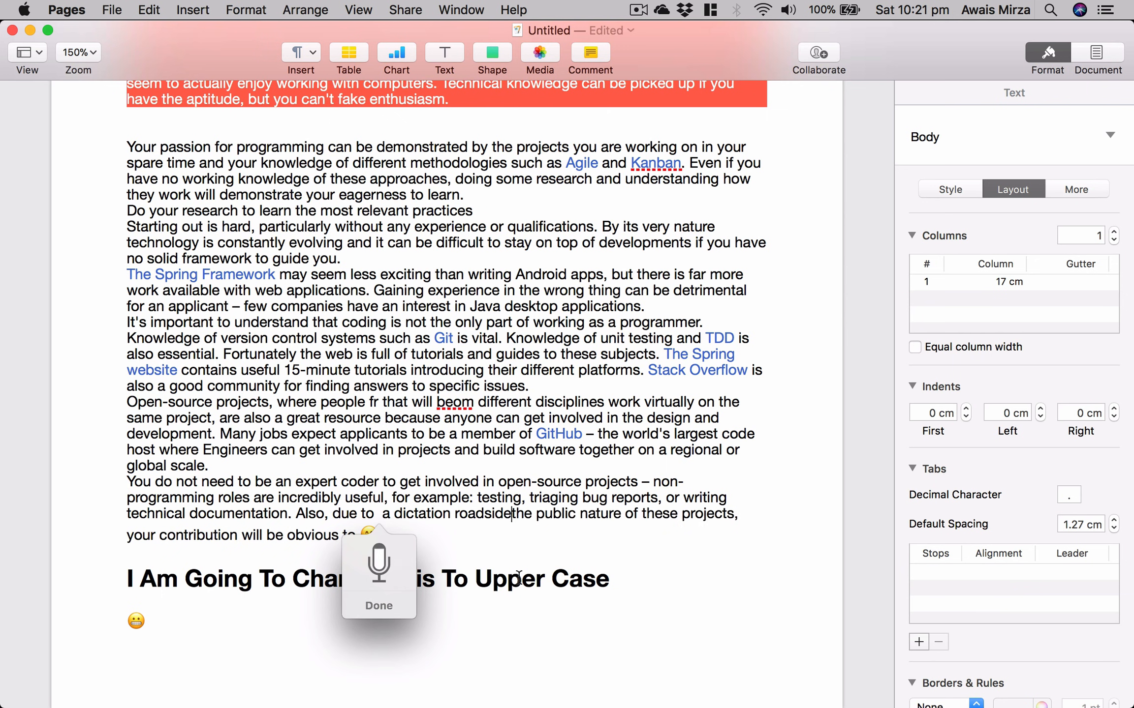
left_click(570, 392)
Move the insertion point to the blank page after the grimacing emoji and end dictation
left_click(553, 618)
scroll(553, 618, "down", 5)
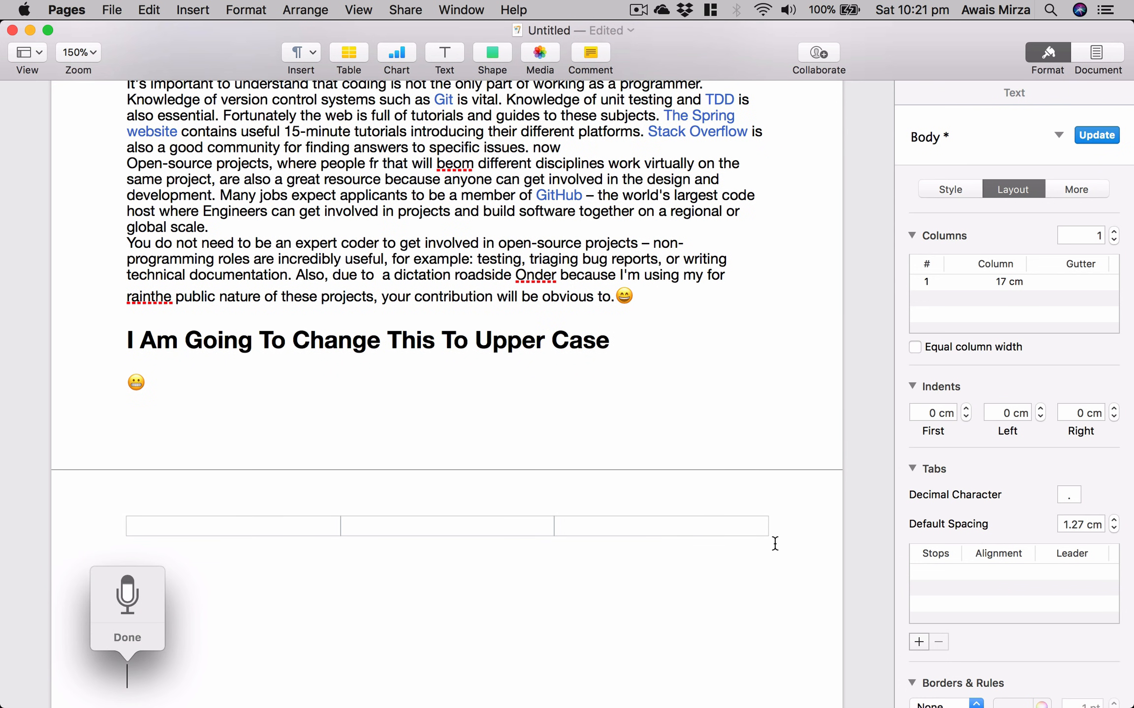
scroll(615, 561, "down", 3)
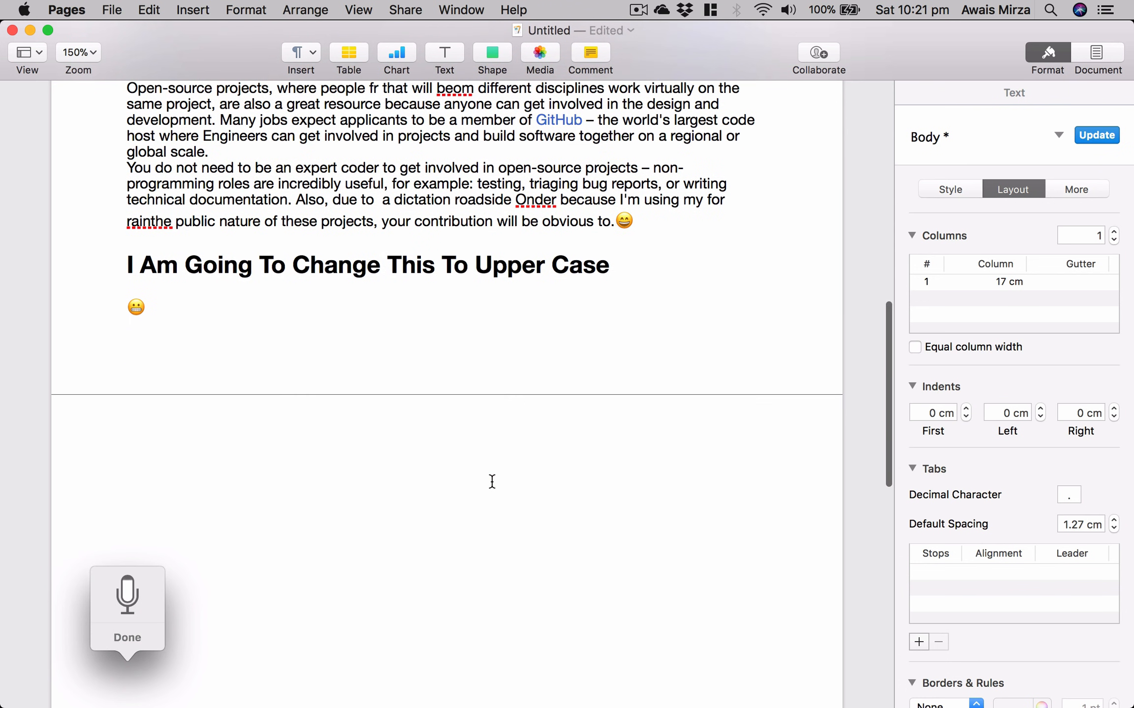
left_click(492, 482)
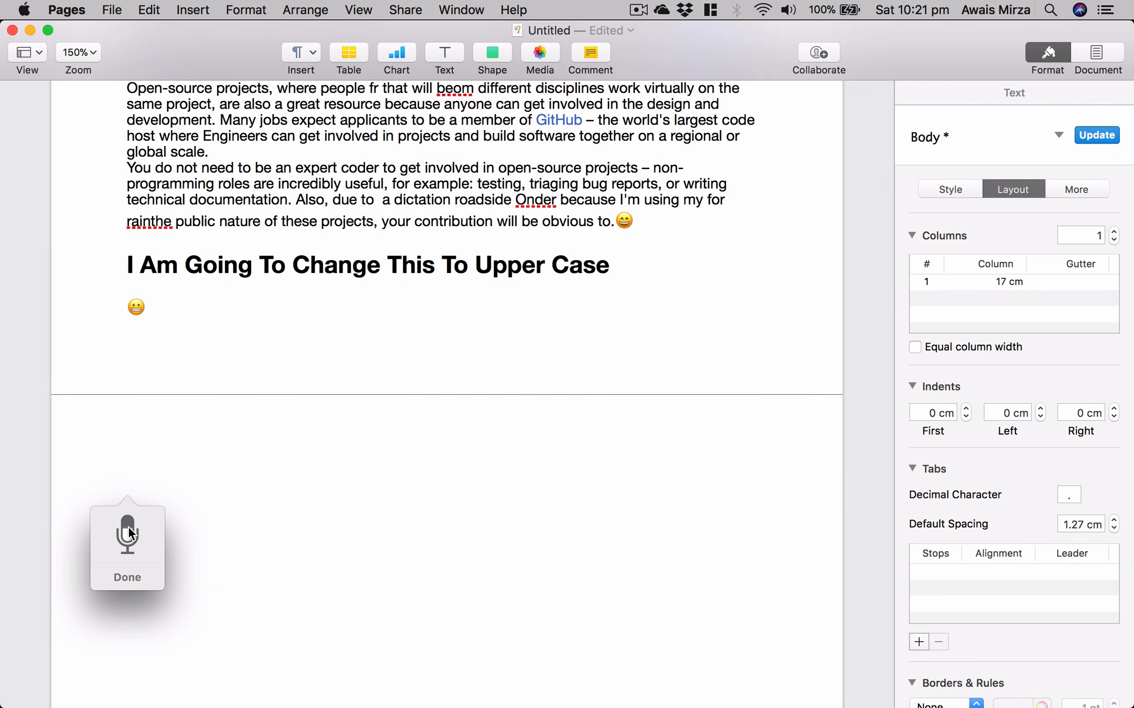
left_click(128, 578)
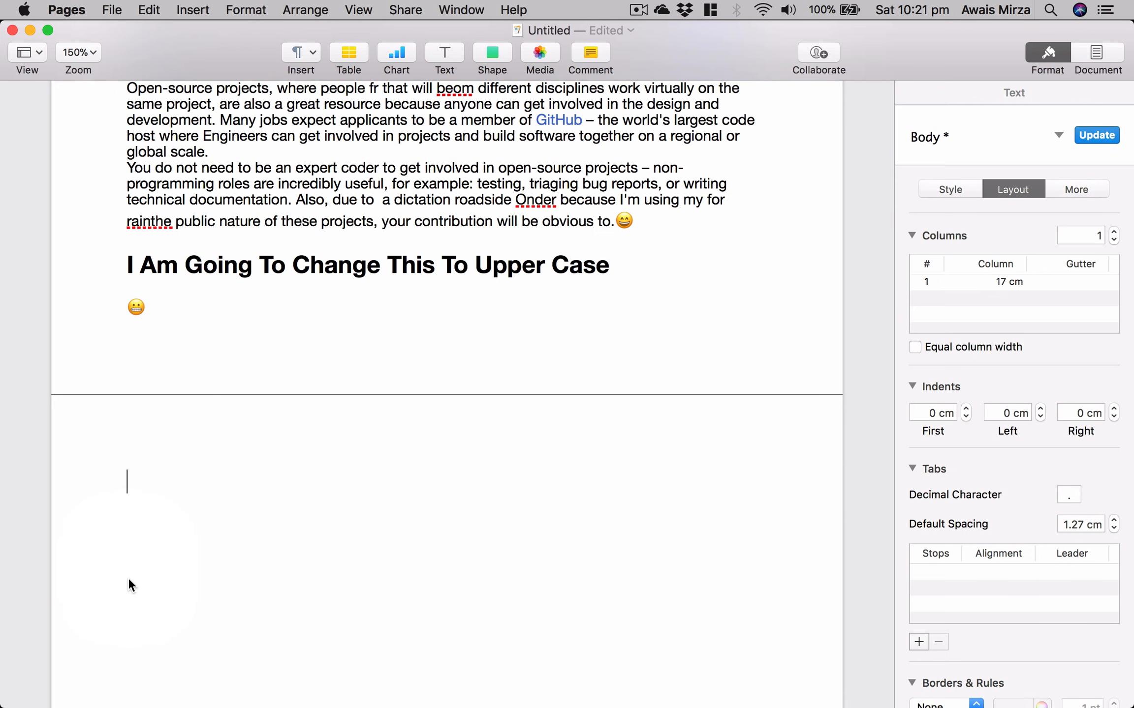
Insert a new section from the body of the blank page
left_click(289, 498)
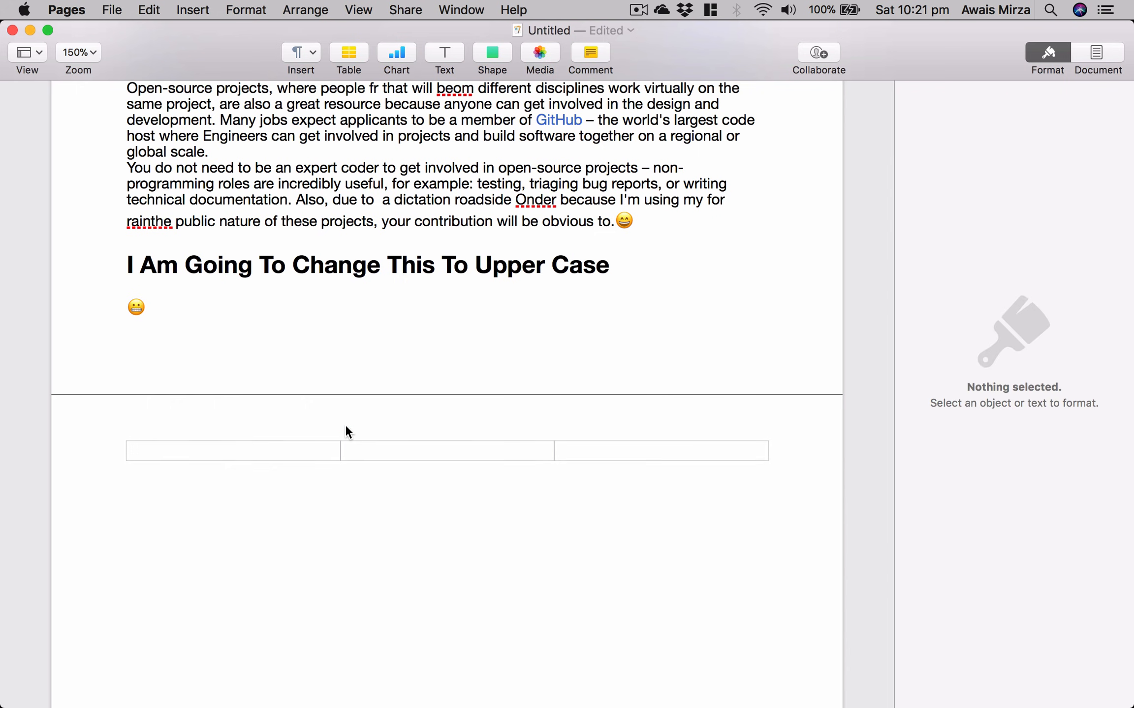
left_click(308, 448)
left_click(267, 515)
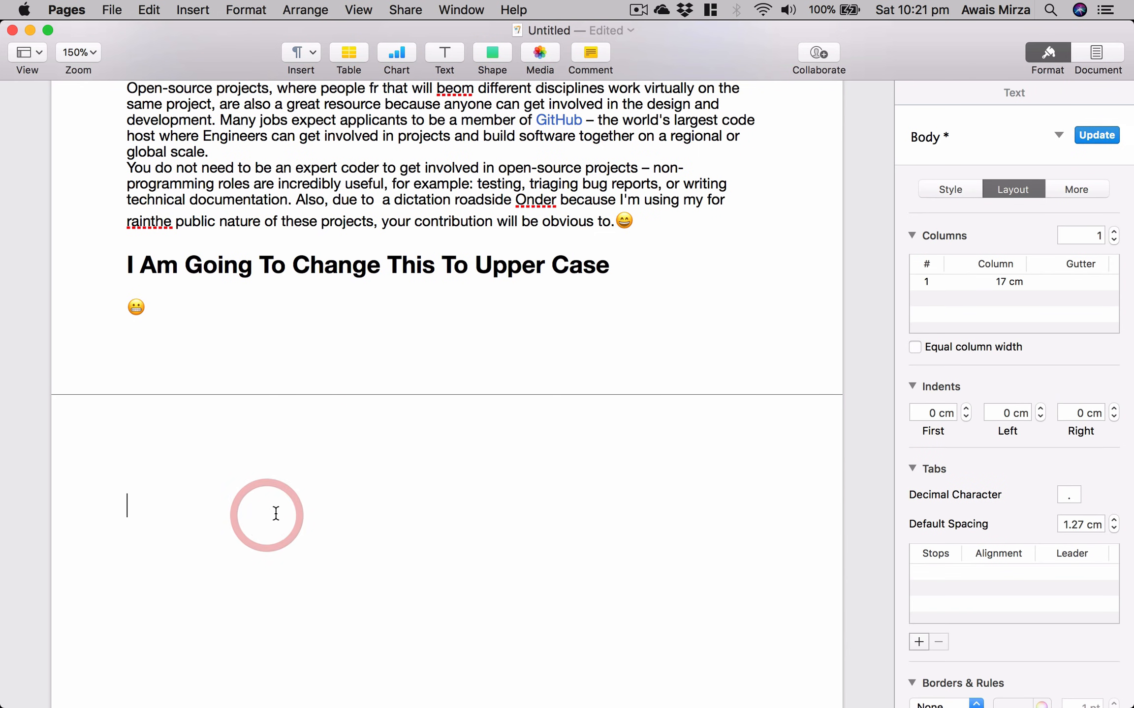
left_click(196, 10)
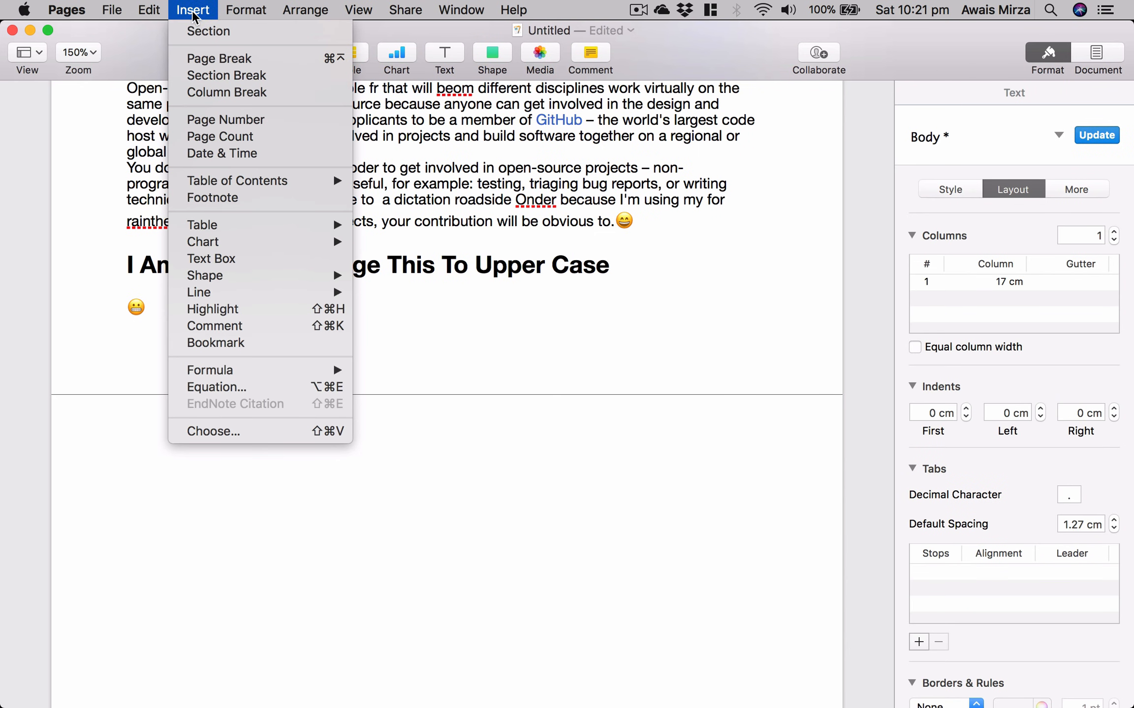
left_click(266, 571)
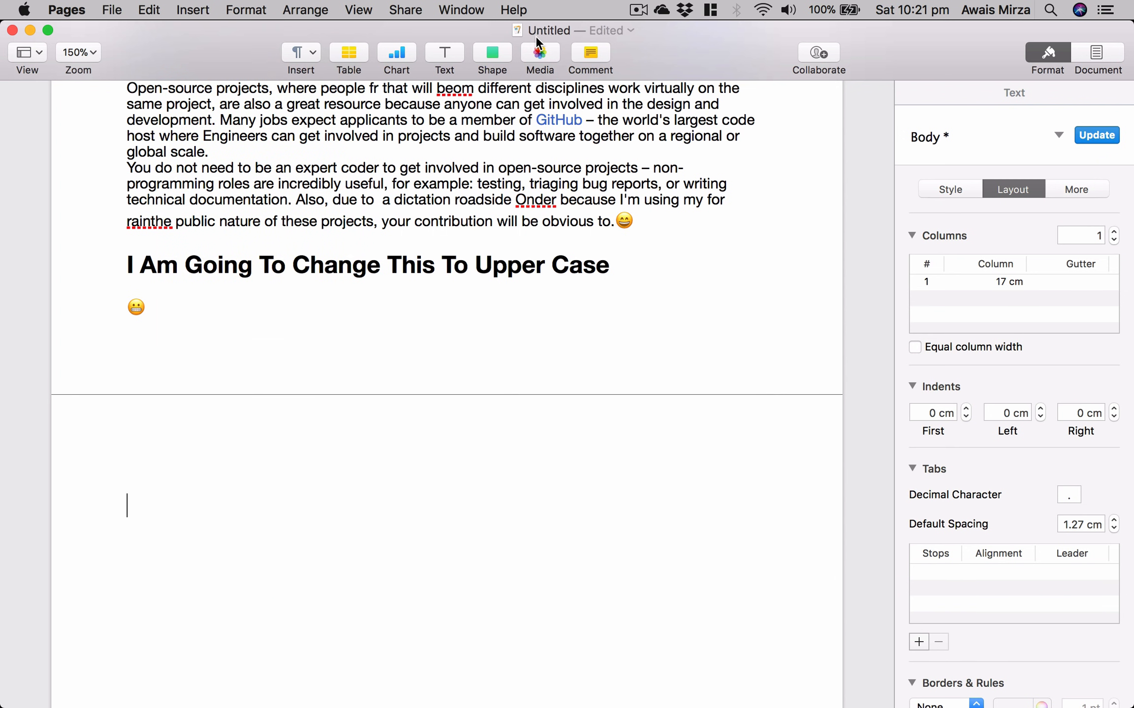
left_click(193, 10)
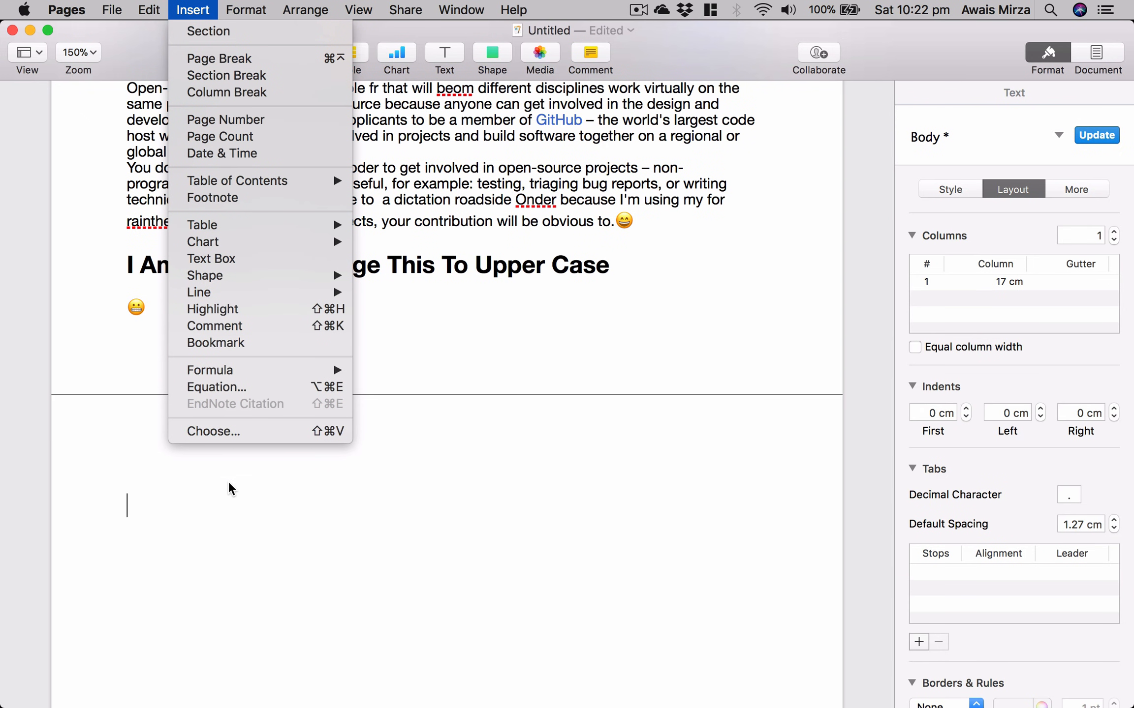
mouse_move(242, 278)
left_click(205, 35)
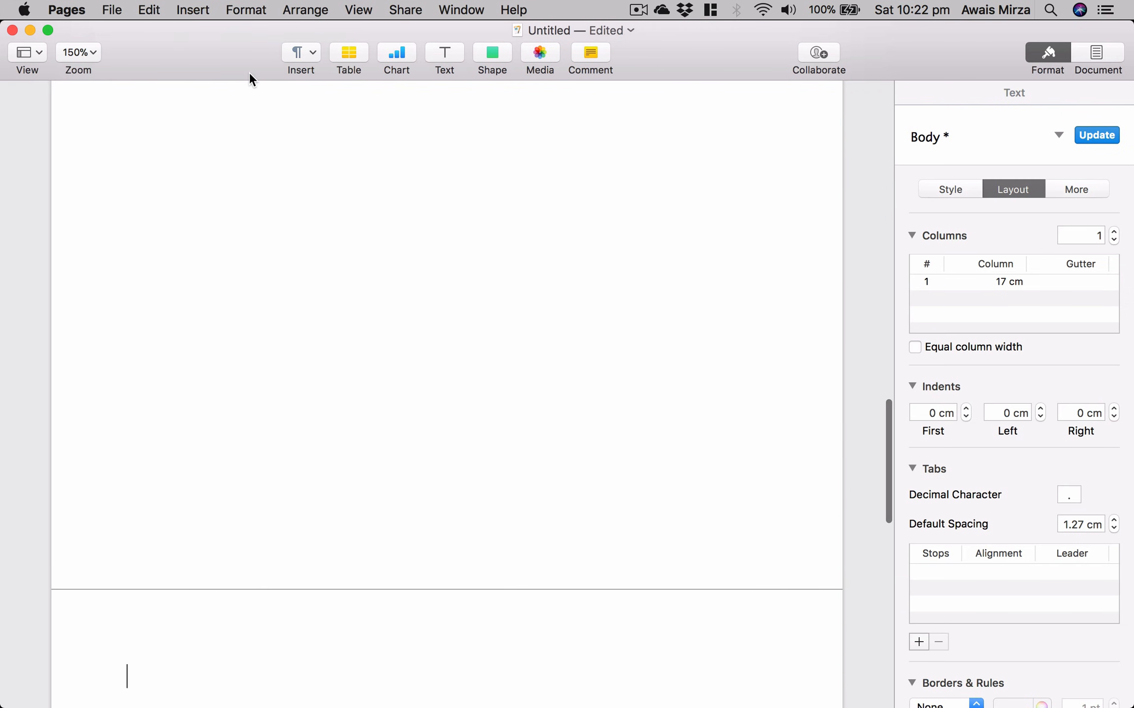
Examine the pages before and after the new section, back up to the document's title
scroll(428, 366, "down", 10)
scroll(428, 366, "up", 20)
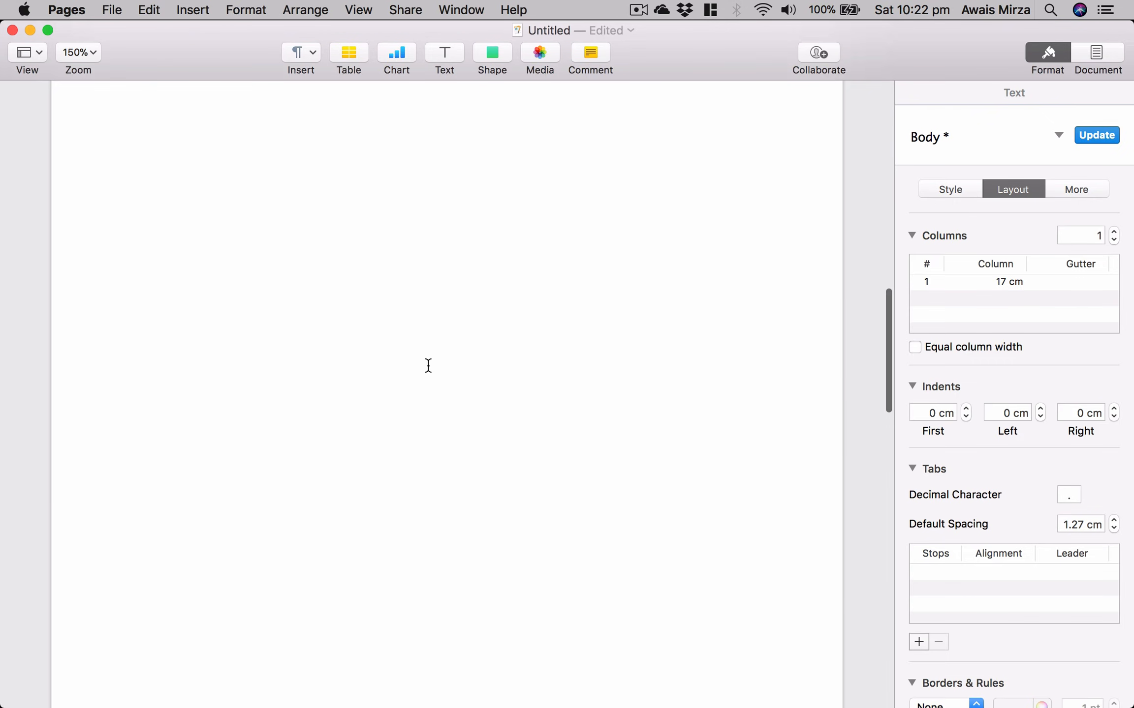
scroll(428, 365, "down", 20)
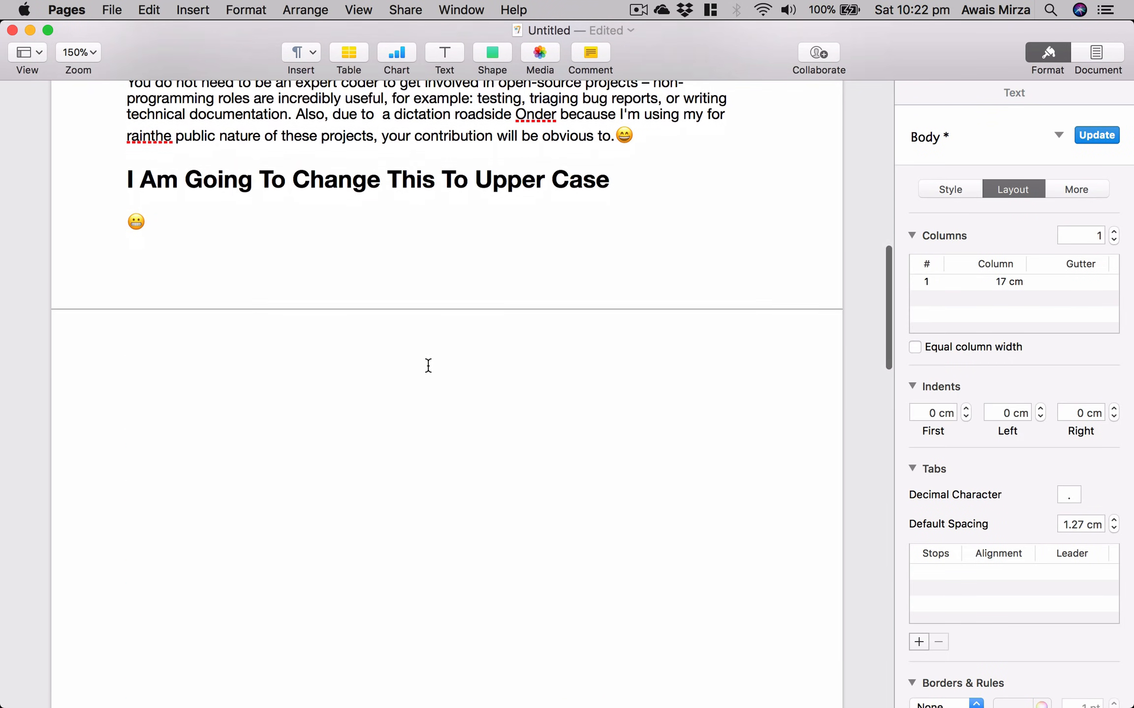
left_click(427, 356)
scroll(426, 358, "down", 10)
scroll(425, 359, "down", 10)
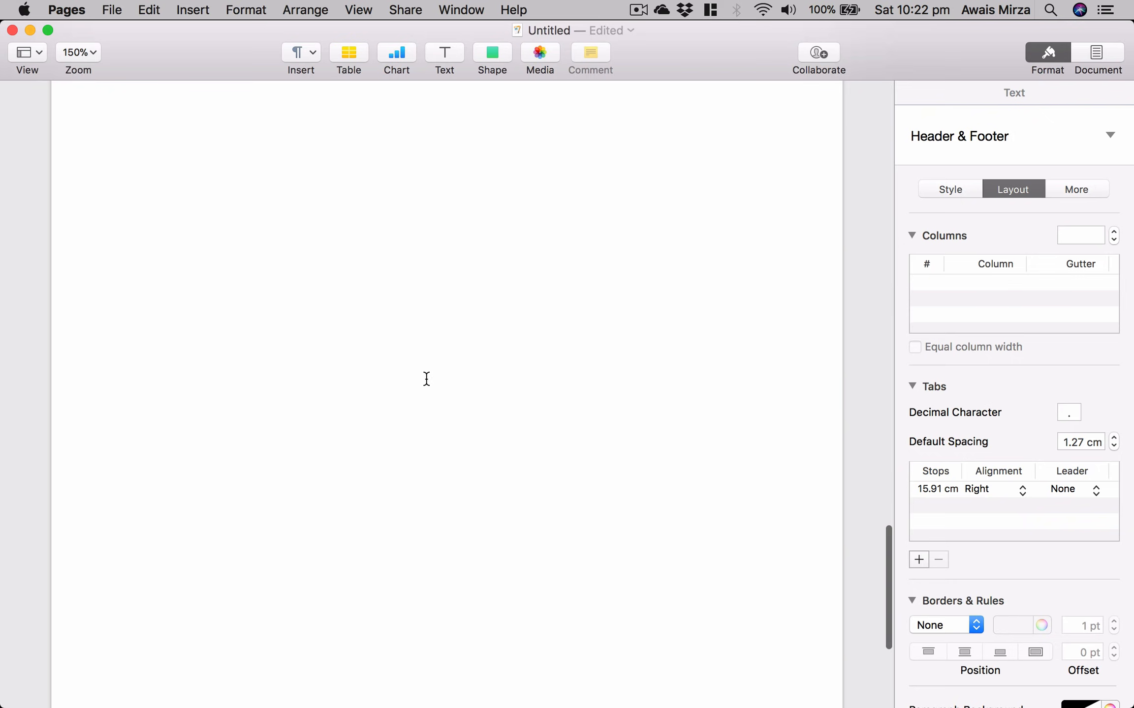
left_click(425, 379)
scroll(427, 378, "up", 5)
scroll(427, 378, "up", 20)
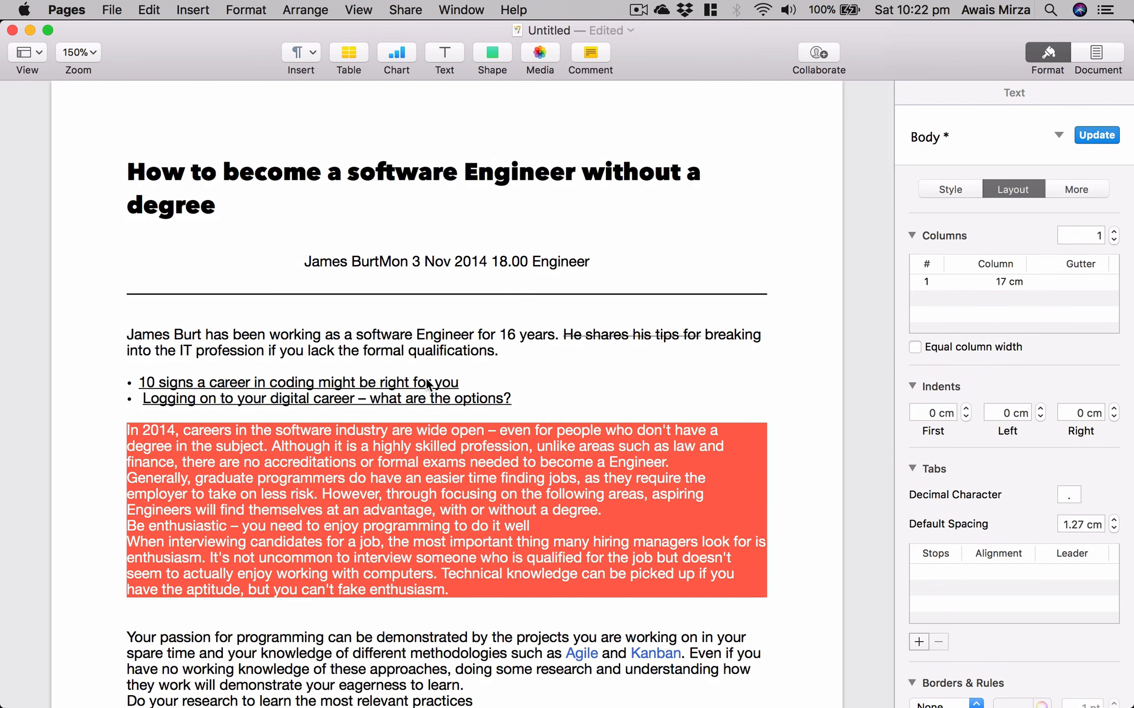
Replace the word Git in the version control systems sentence with a column break
left_click(192, 10)
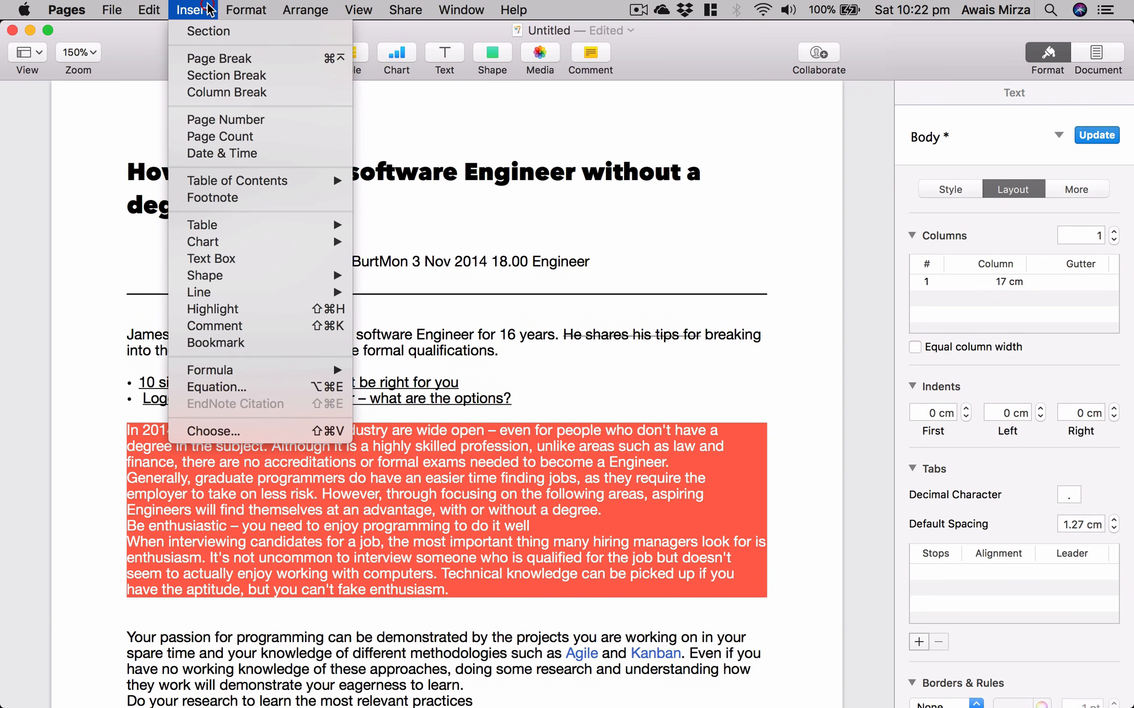
left_click(239, 95)
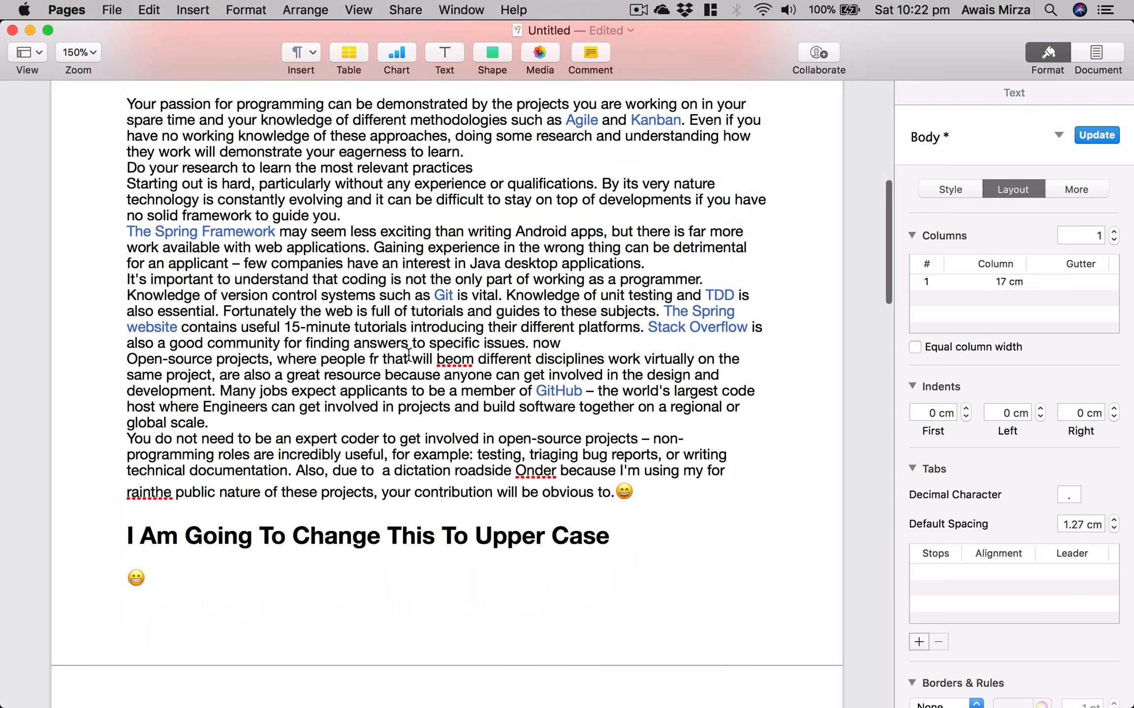
left_click(443, 296)
left_click(365, 302)
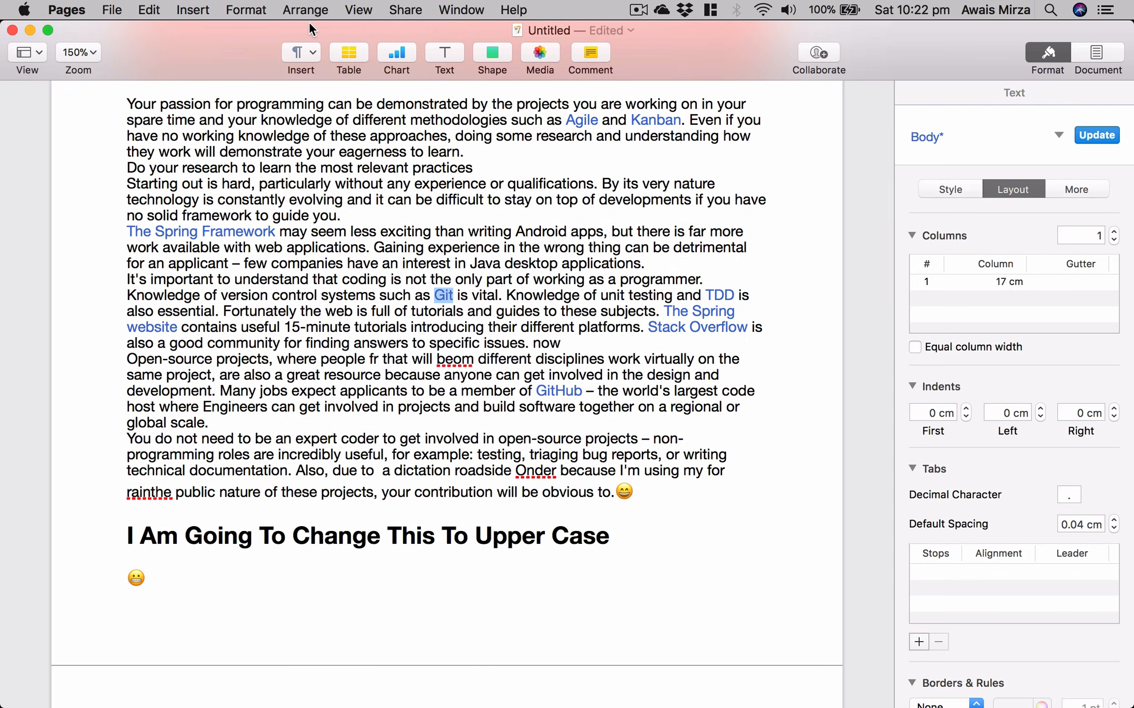
left_click(192, 10)
left_click(232, 95)
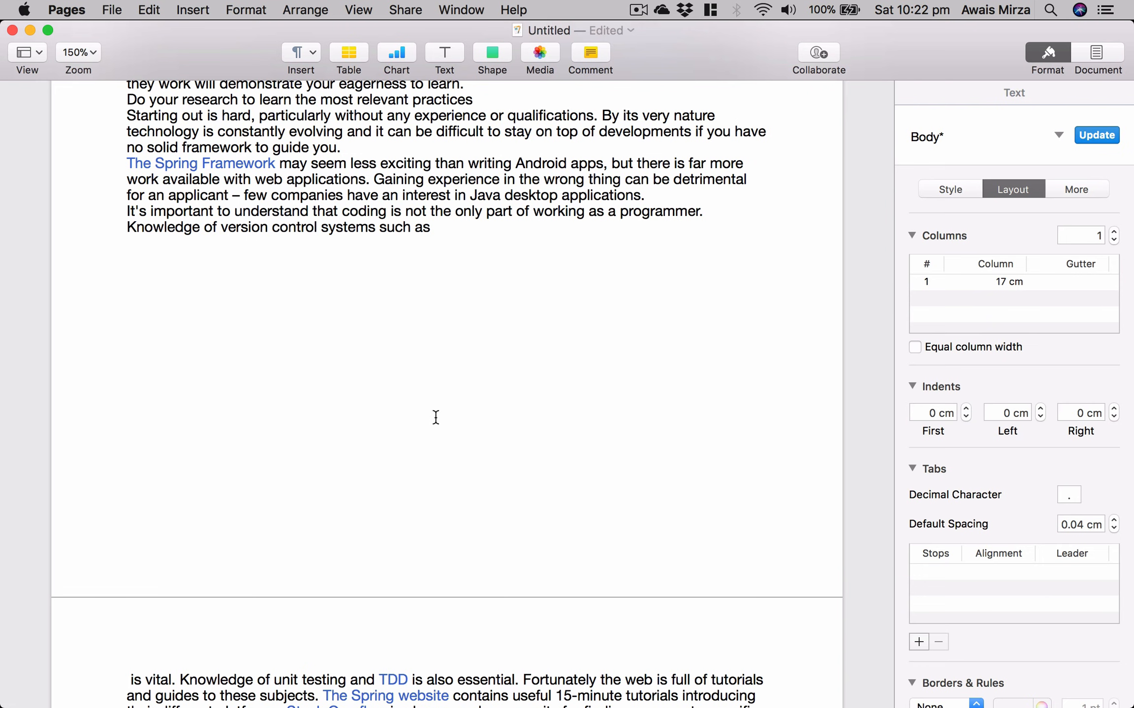
scroll(435, 418, "down", 5)
scroll(362, 498, "up", 8)
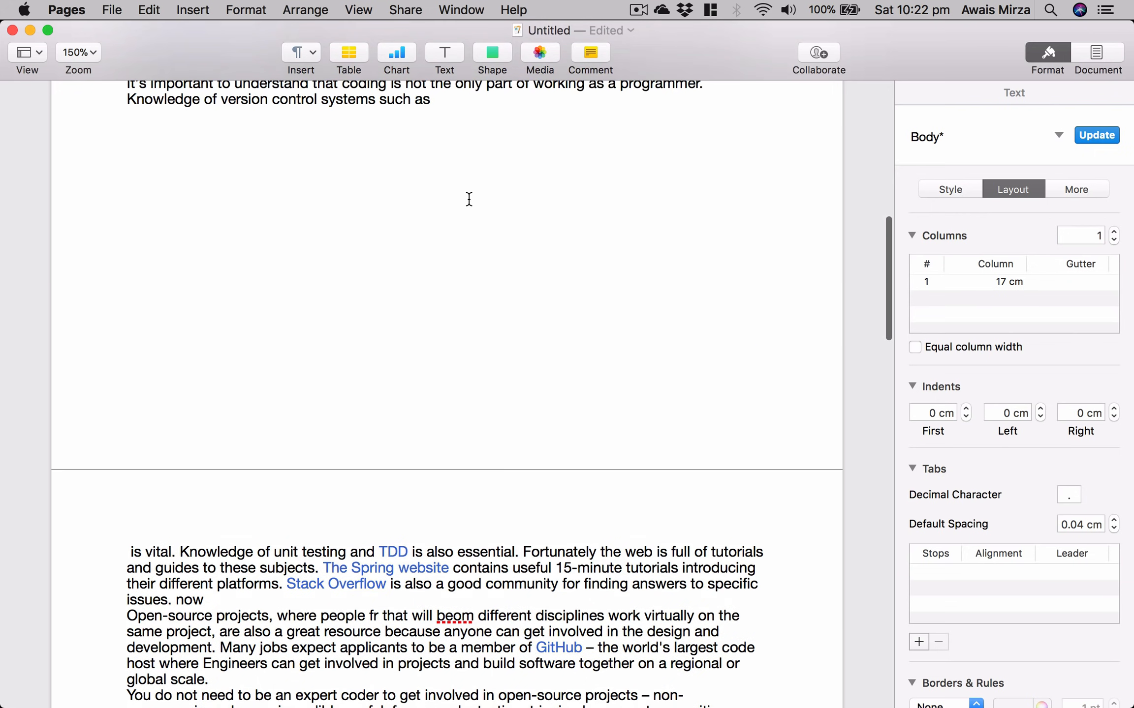
Add two new lines after "Knowledge of version control systems such as" and insert the current date there
left_click(193, 10)
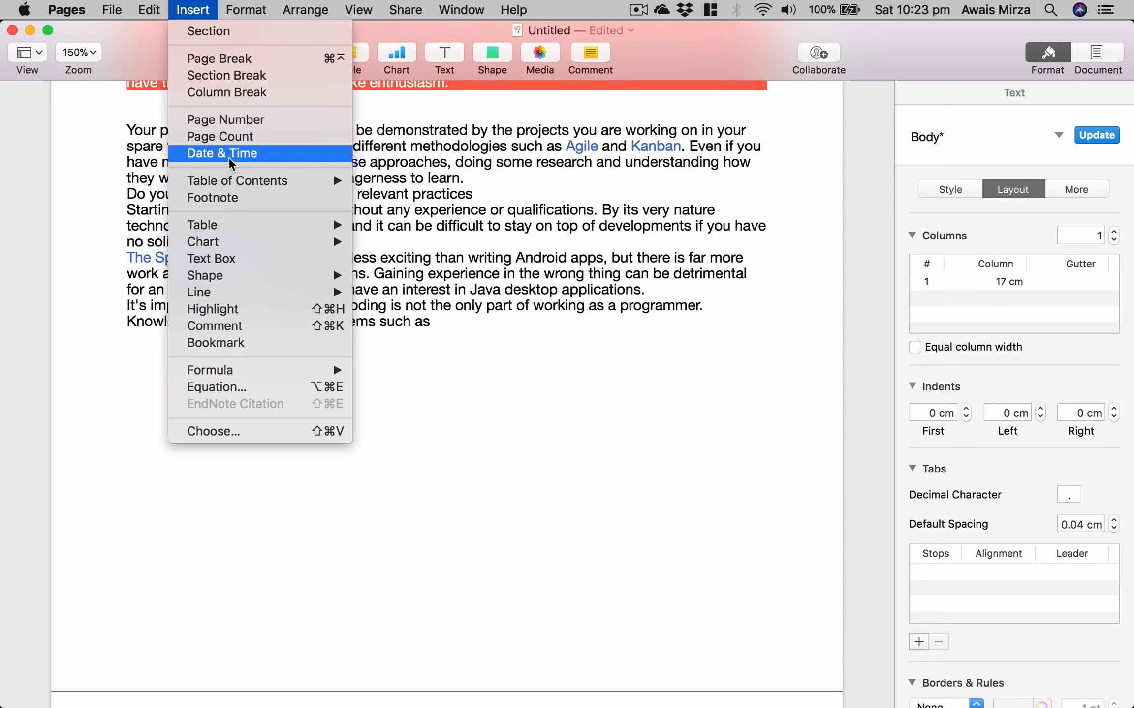
left_click(414, 406)
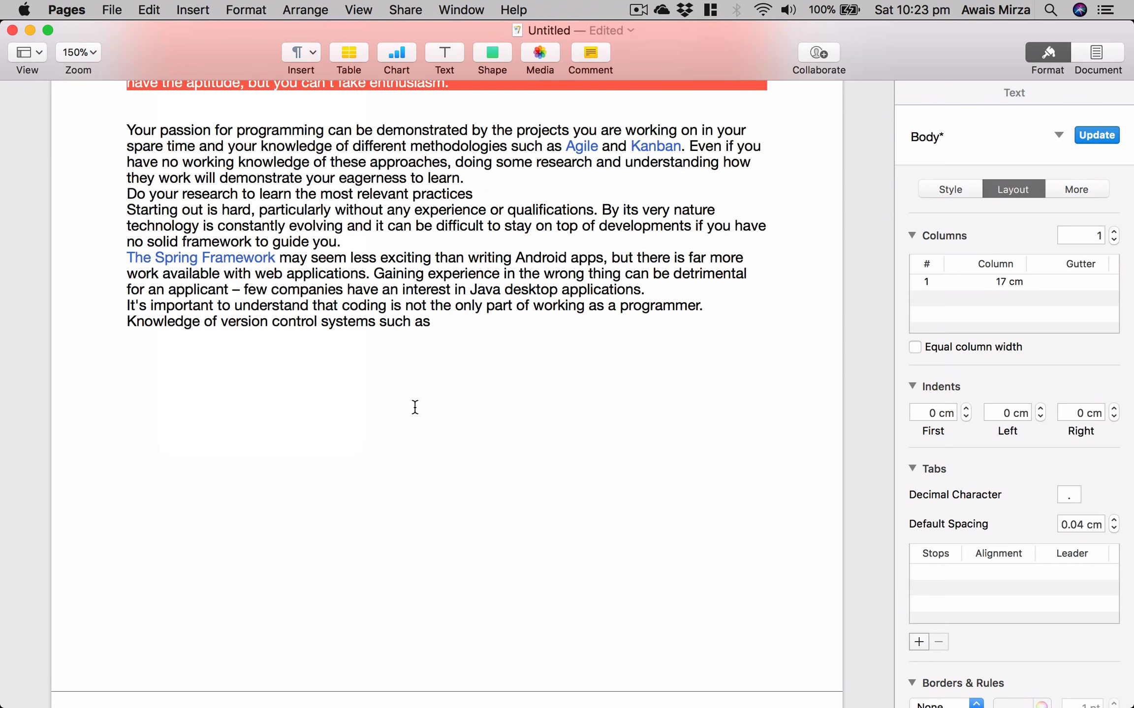
left_click(403, 410)
key("Return")
key("Return")
left_click(192, 10)
left_click(209, 148)
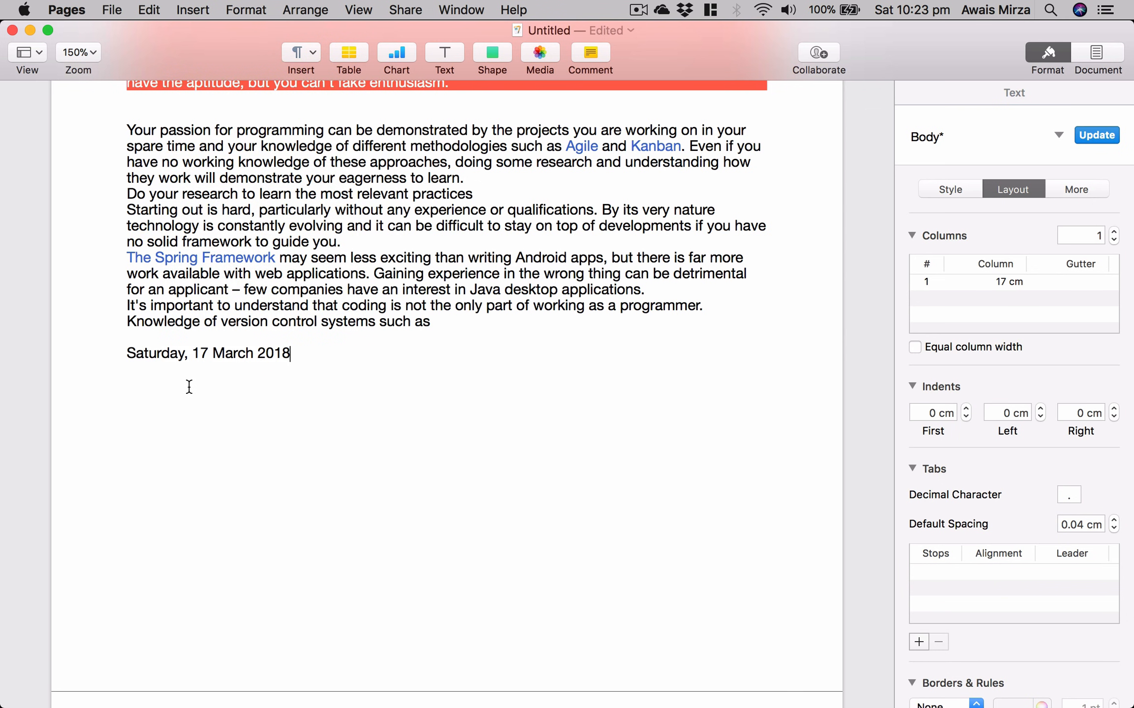
Delete the inserted date and insert the page count in its place
left_click(261, 358)
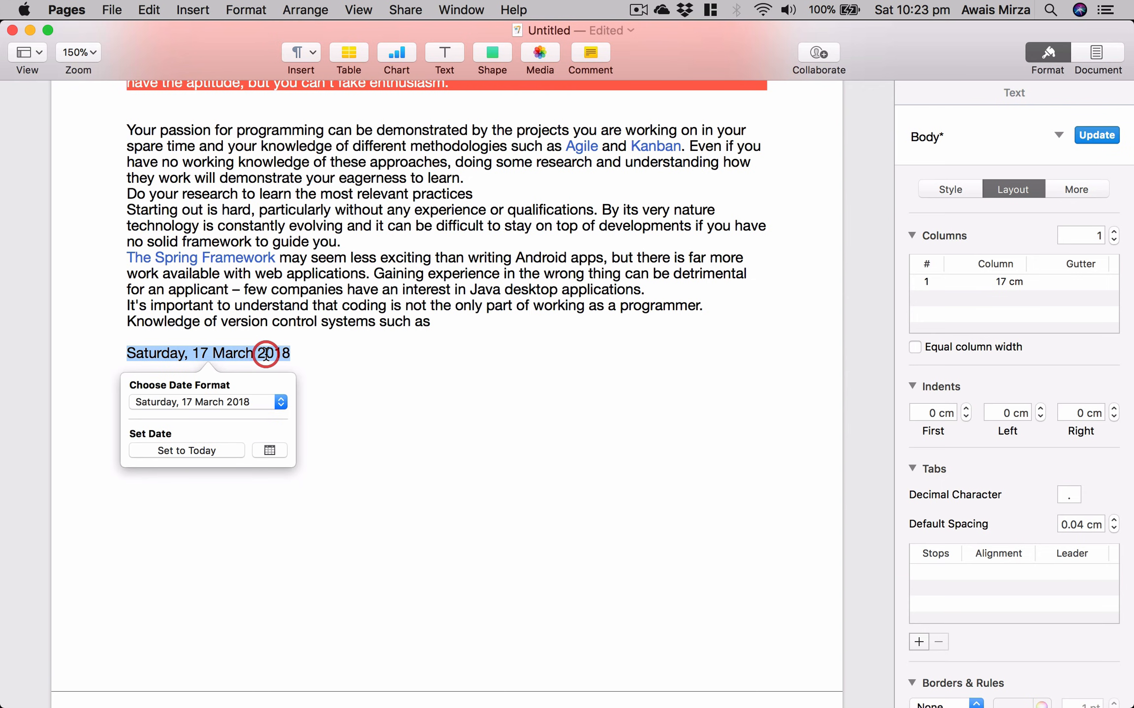
key("BackSpace")
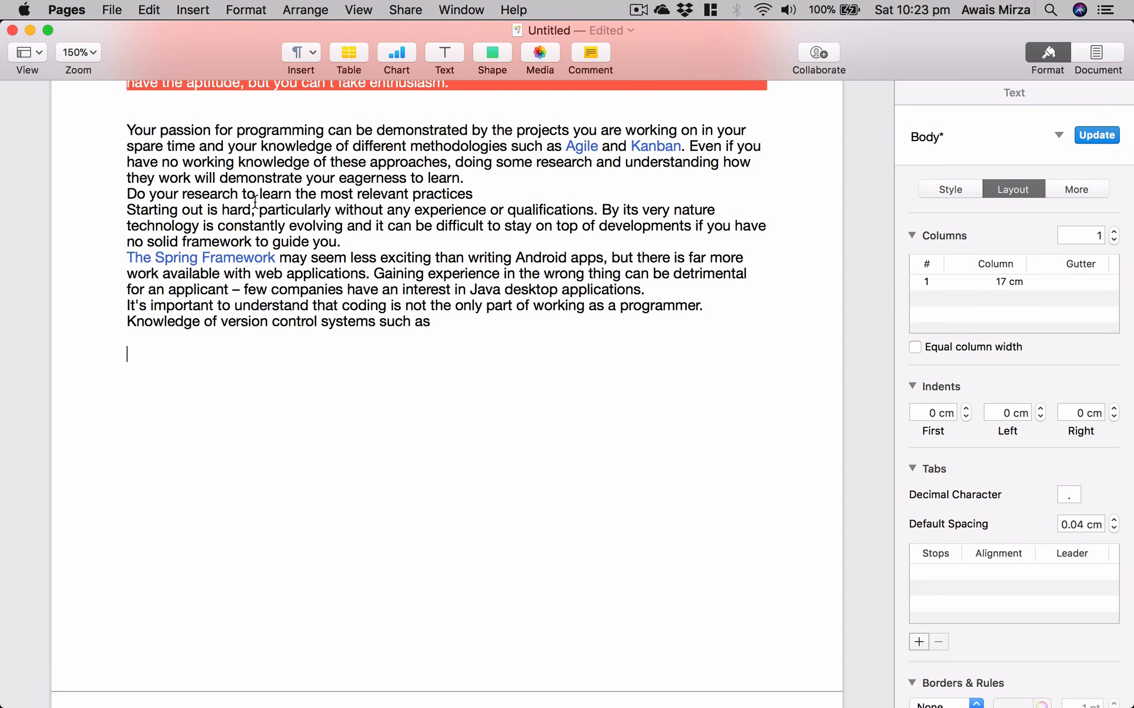
left_click(192, 10)
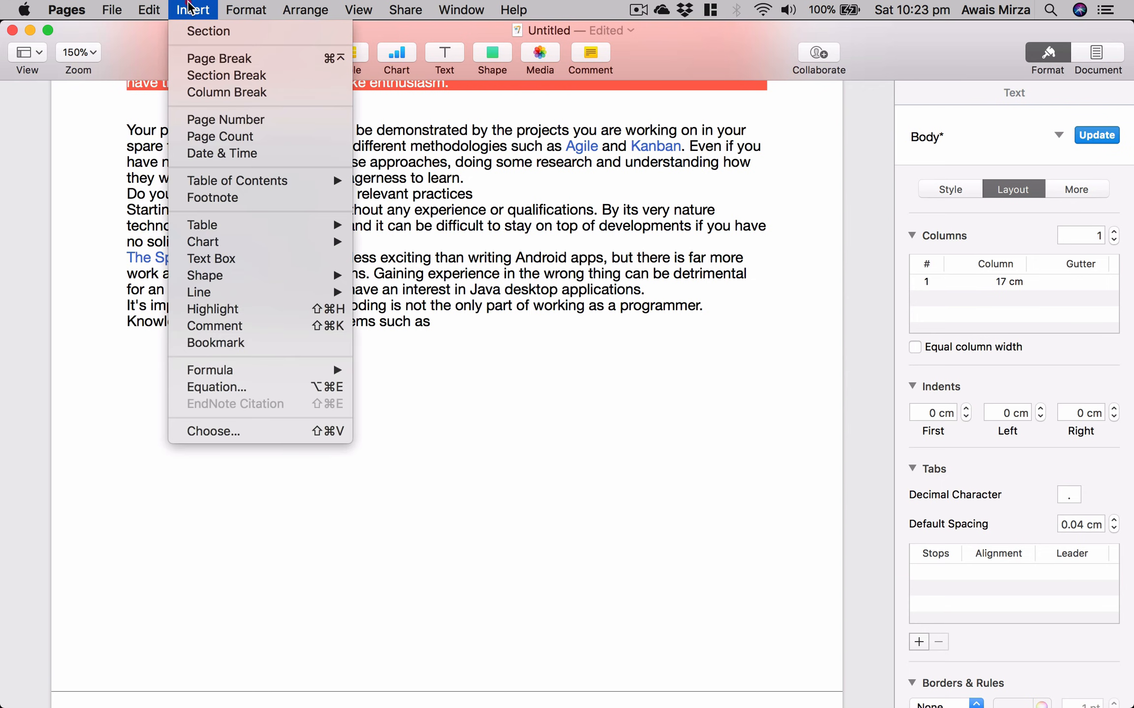
left_click(254, 138)
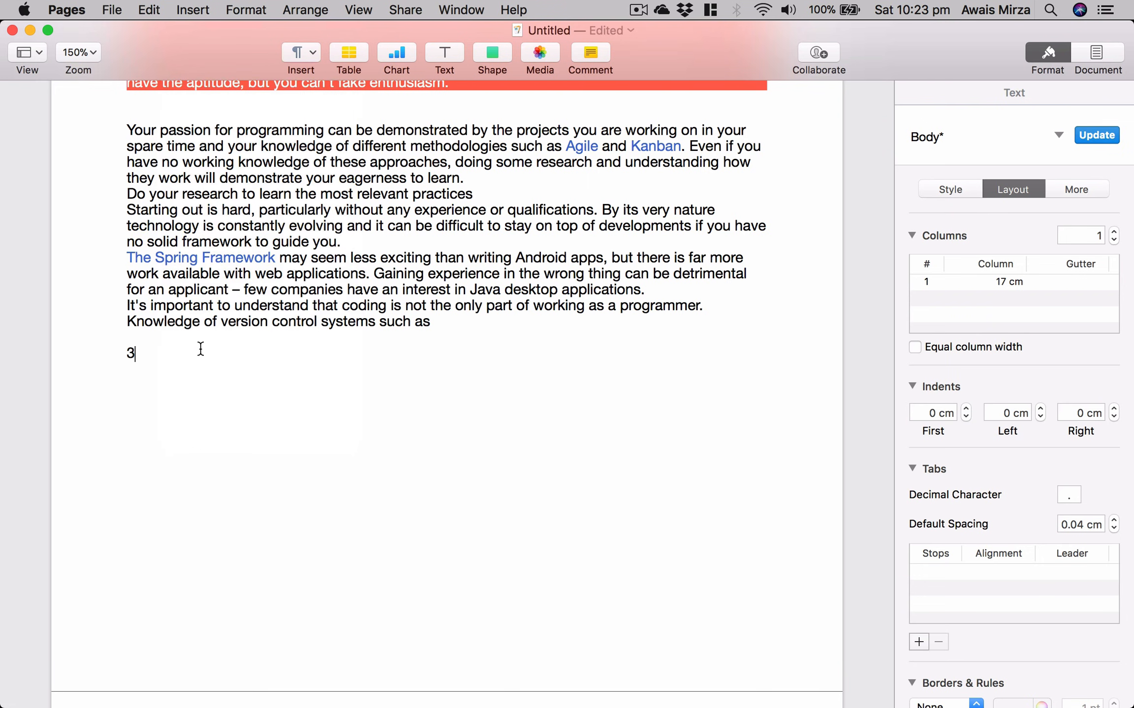
scroll(200, 349, "up", 2)
left_click(195, 372)
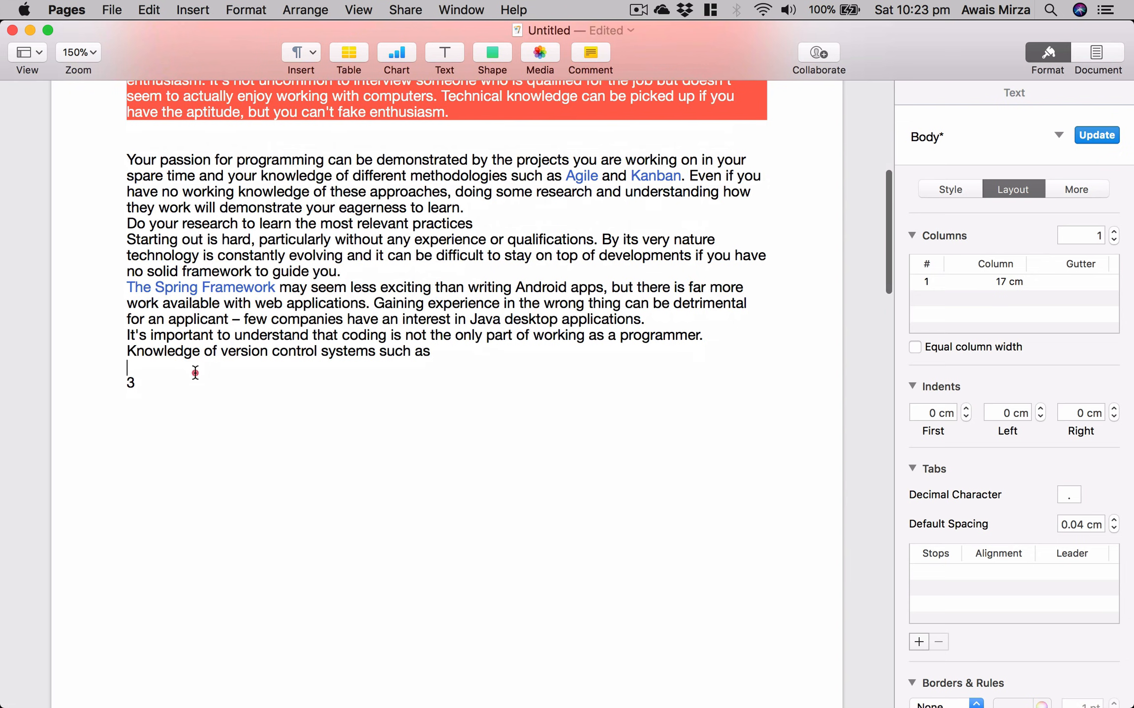
scroll(193, 384, "down", 3)
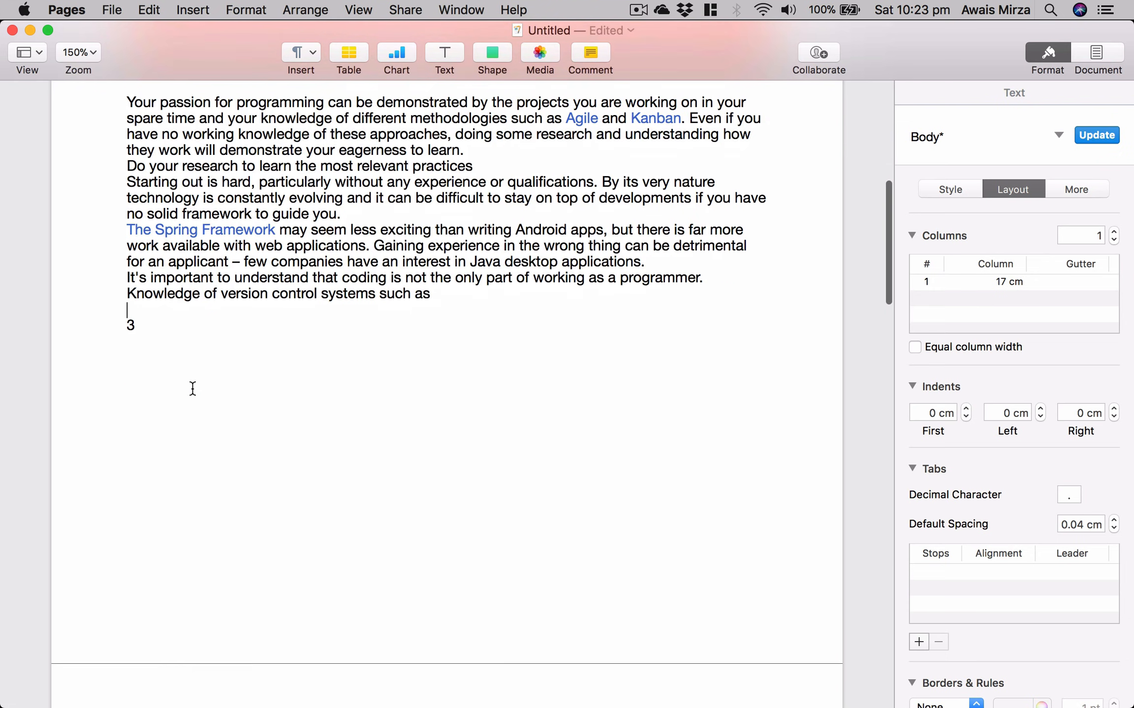
left_click(202, 344)
key("super+a")
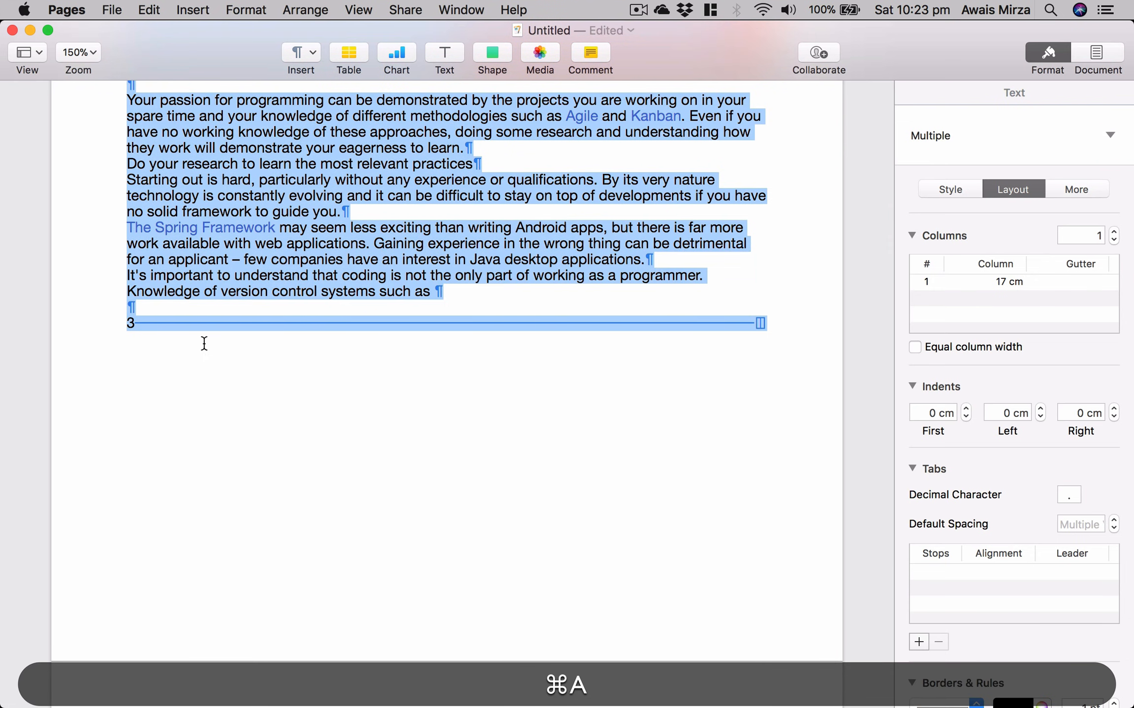
left_click(192, 10)
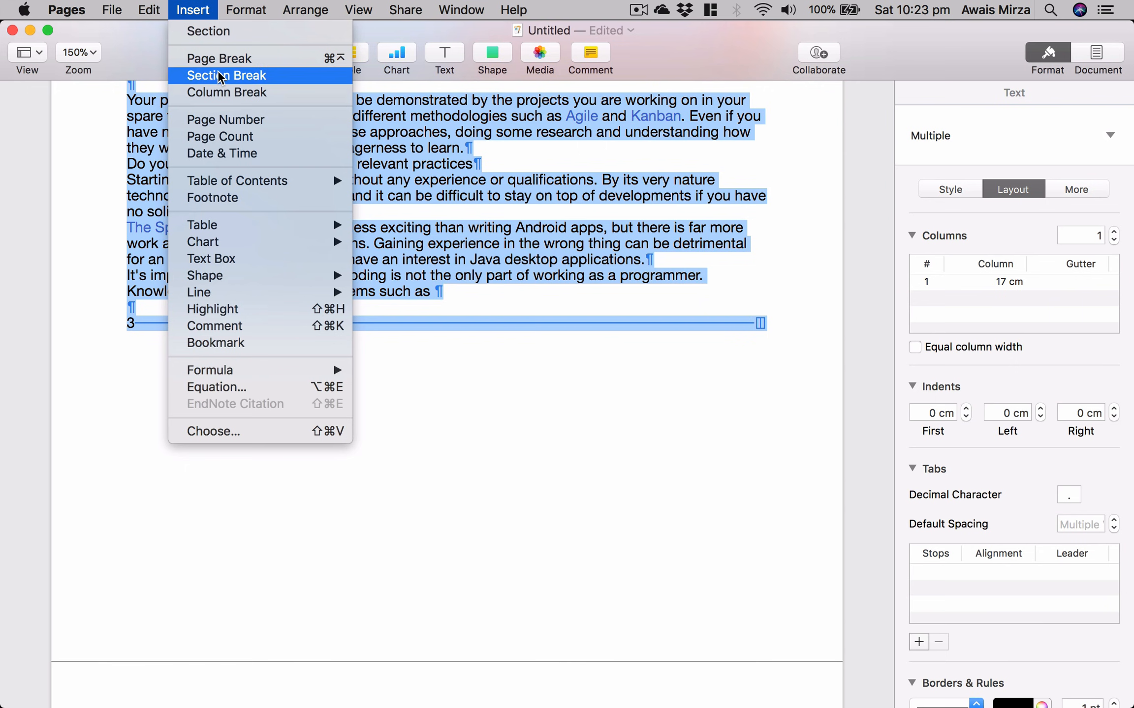
mouse_move(283, 192)
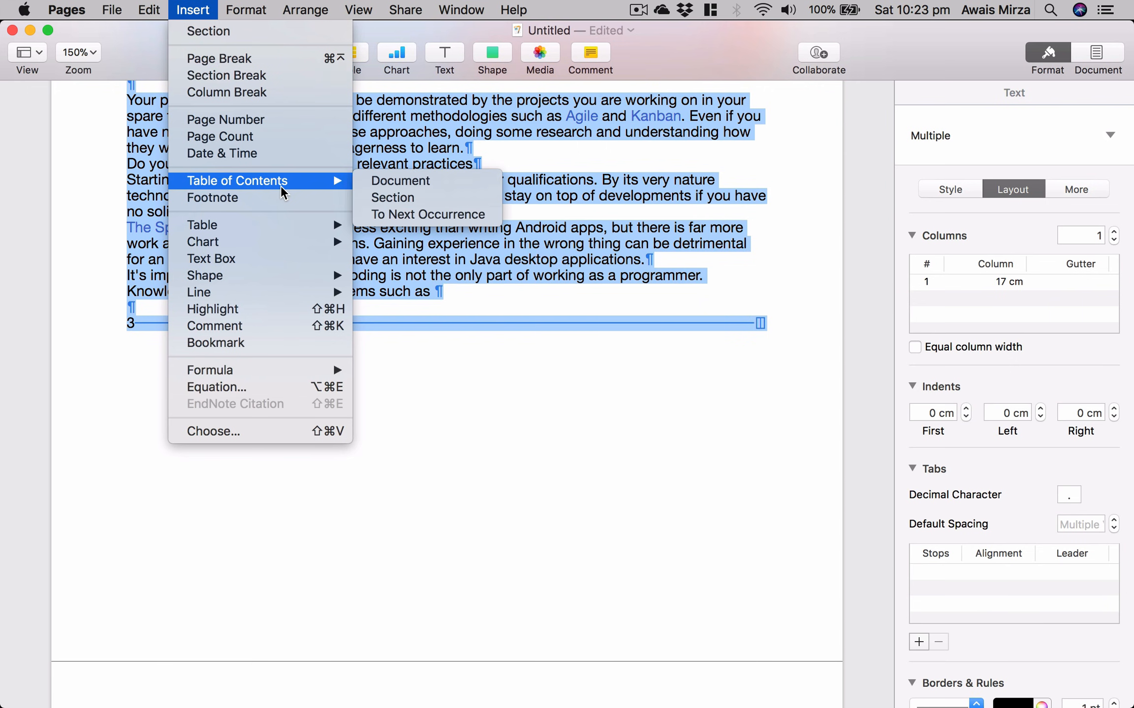
left_click(526, 377)
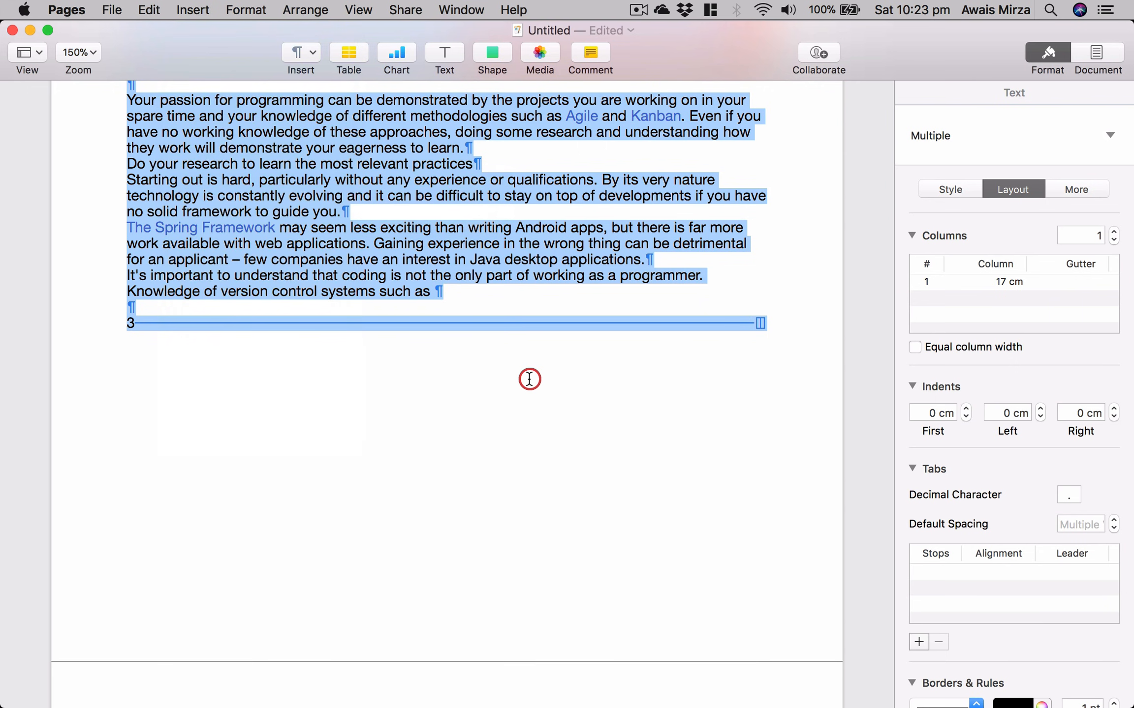
Delete the page count and its line beneath "Knowledge of version control systems such as"
left_click(329, 409)
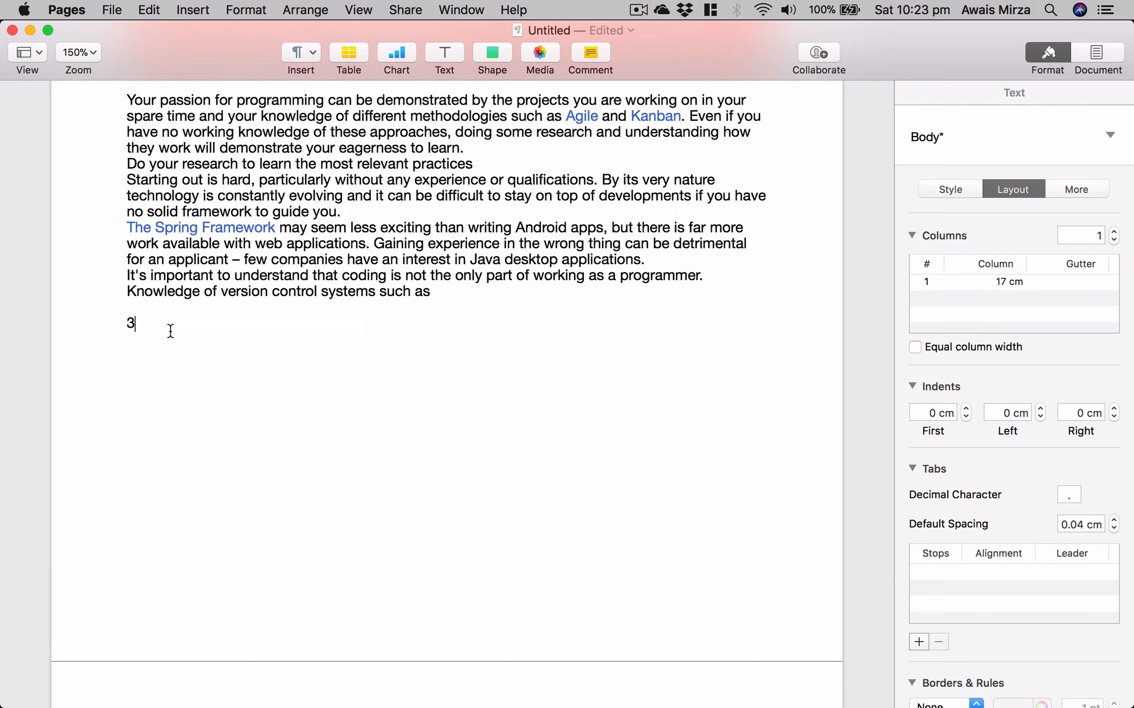
key("BackSpace")
key("BackSpace")
scroll(425, 286, "down", 20)
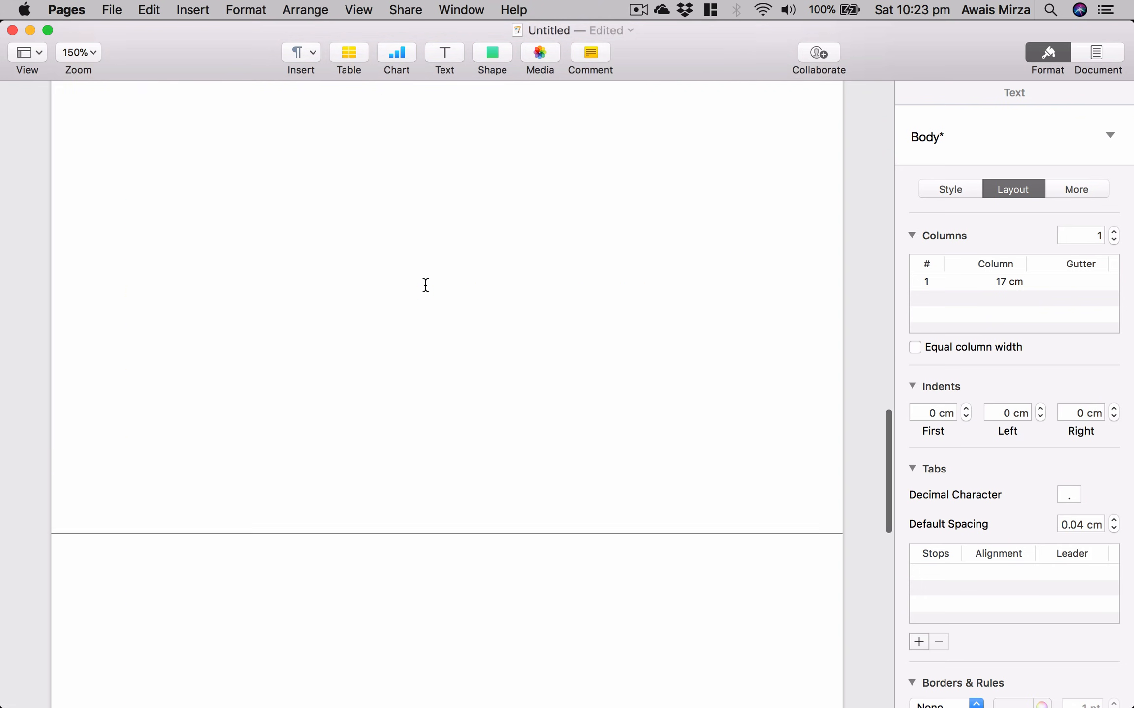
scroll(425, 284, "up", 20)
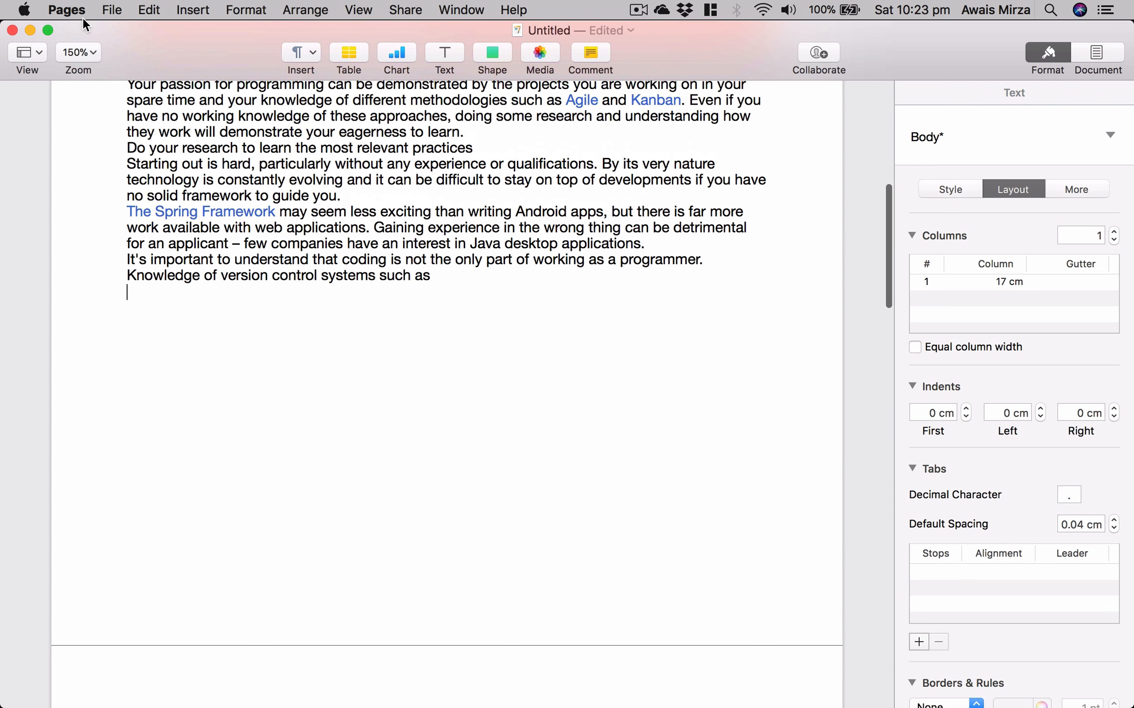
left_click(111, 10)
mouse_move(228, 193)
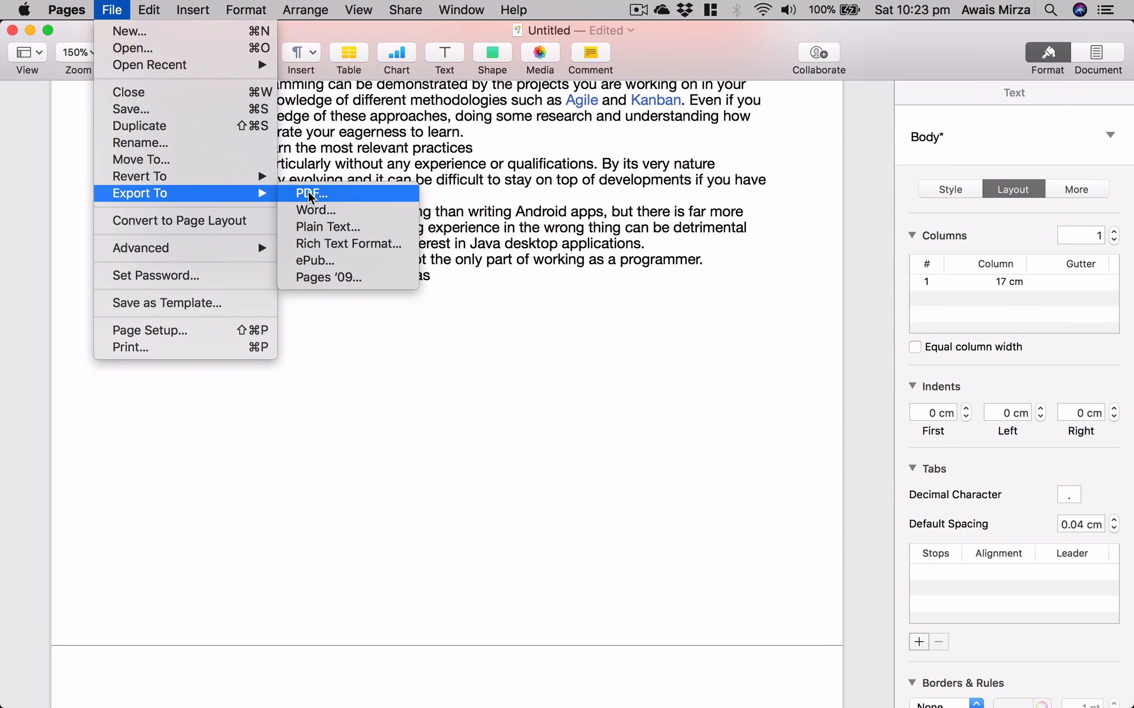
left_click(413, 162)
Find the ng-book AngularJS PDF with Spotlight and open it in Preview
key("super+space")
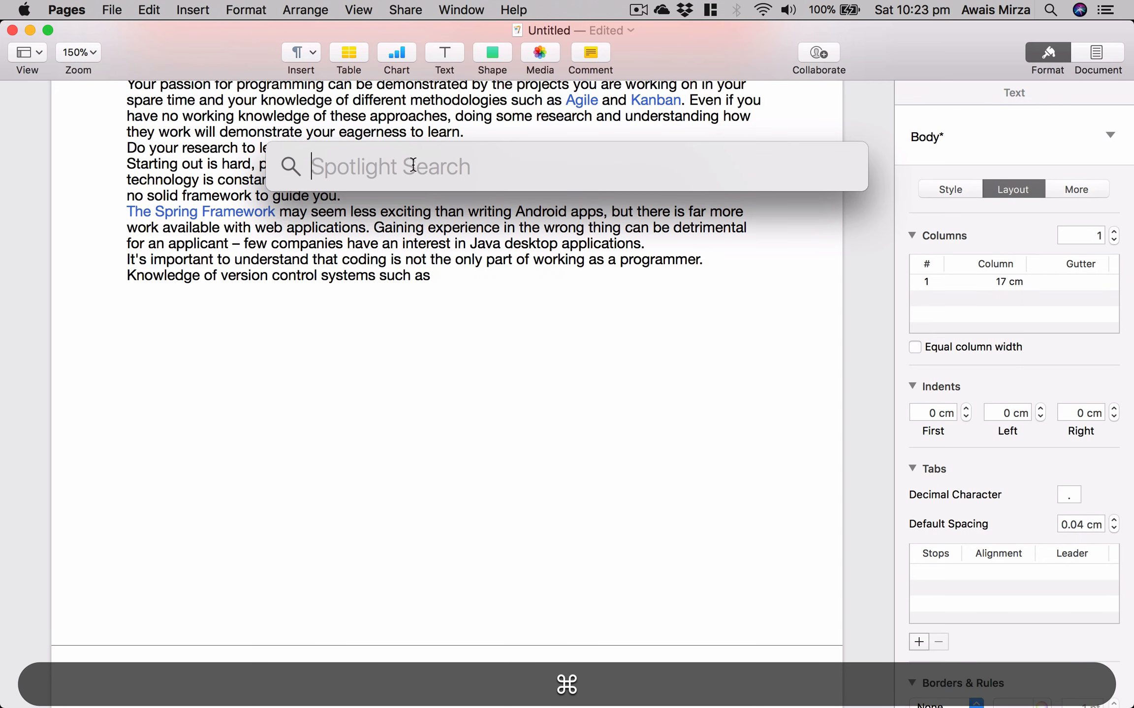
type("ng-")
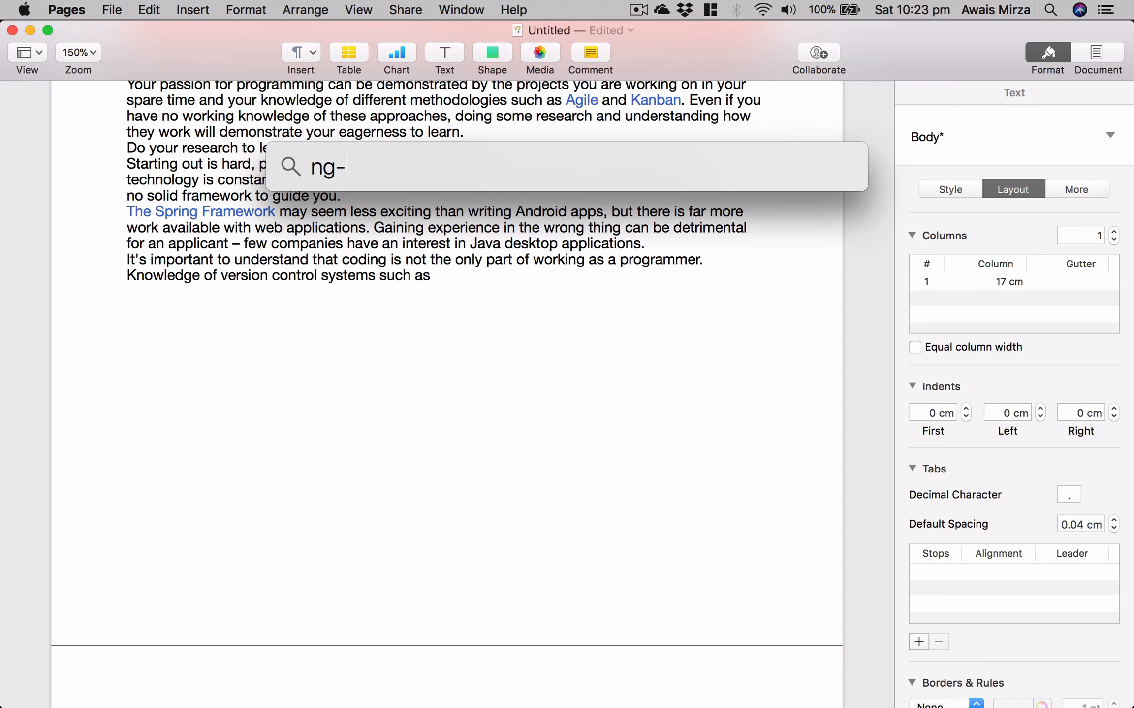
type("boo")
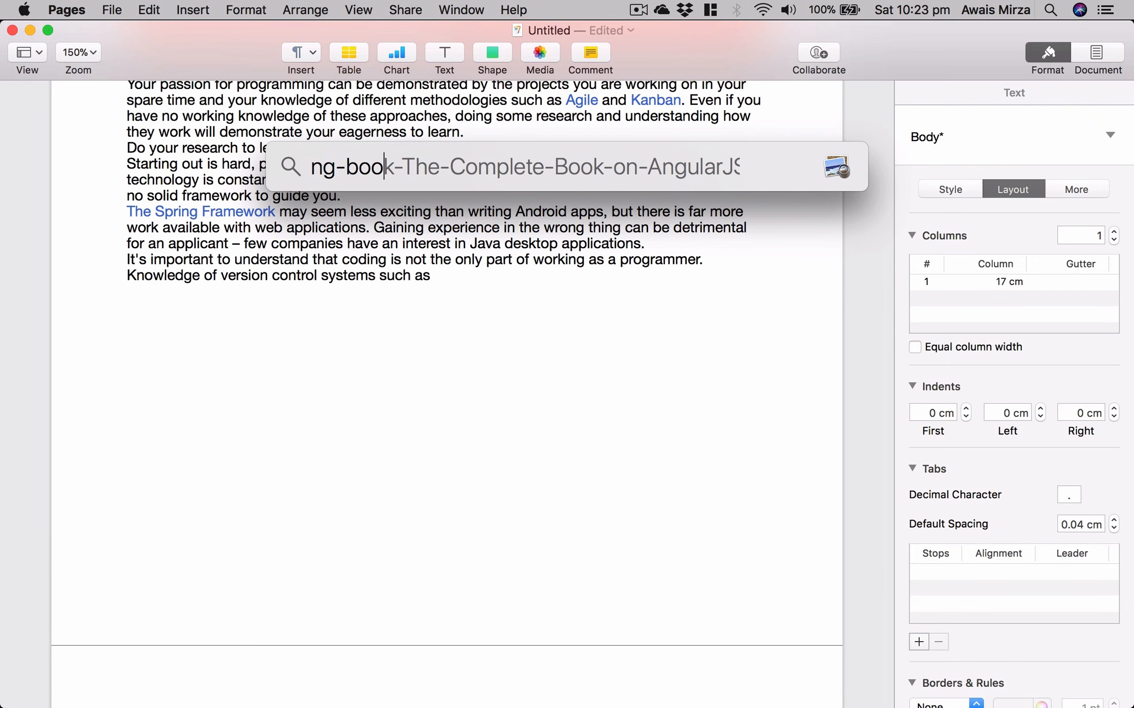
key("Return")
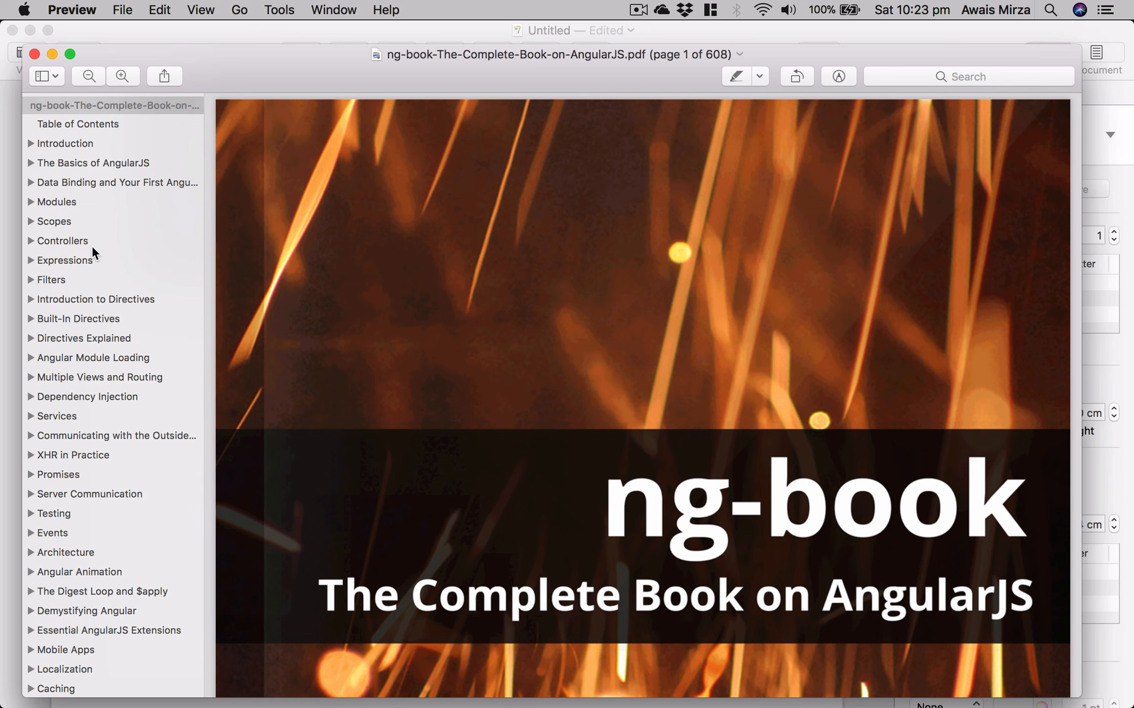
Examine the book's chapter outline, jump to the Modules chapter, and close the PDF
scroll(88, 148, "down", 2)
scroll(82, 200, "down", 4)
scroll(82, 200, "up", 3)
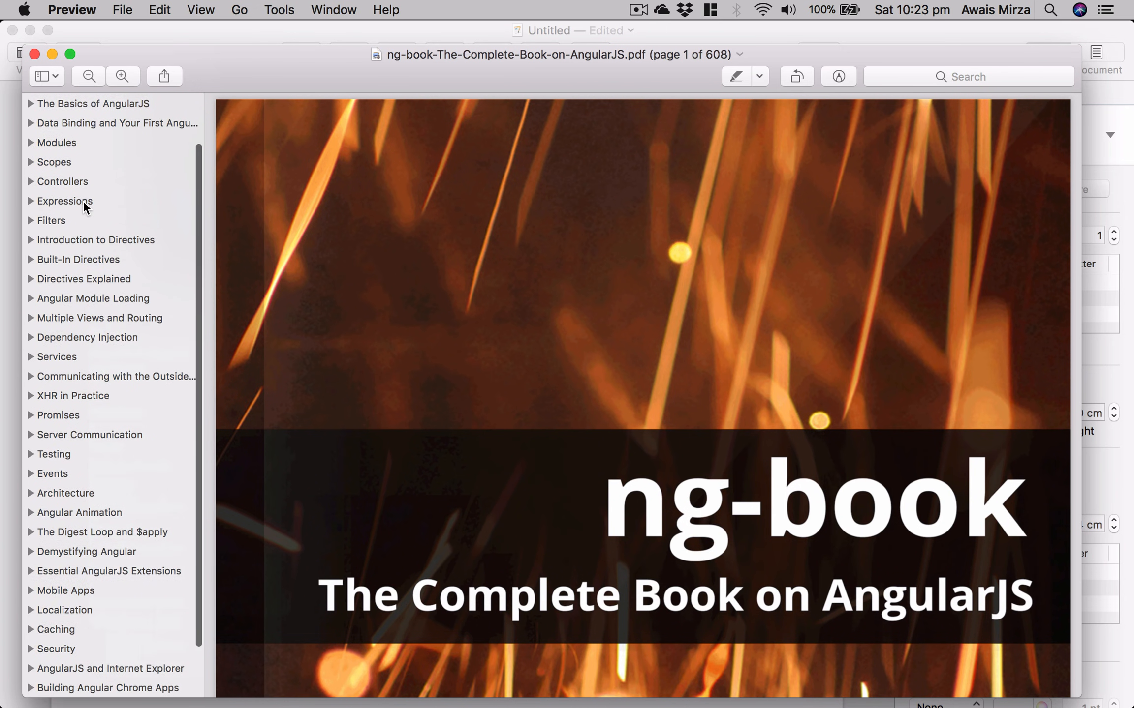
scroll(82, 201, "up", 2)
left_click(46, 202)
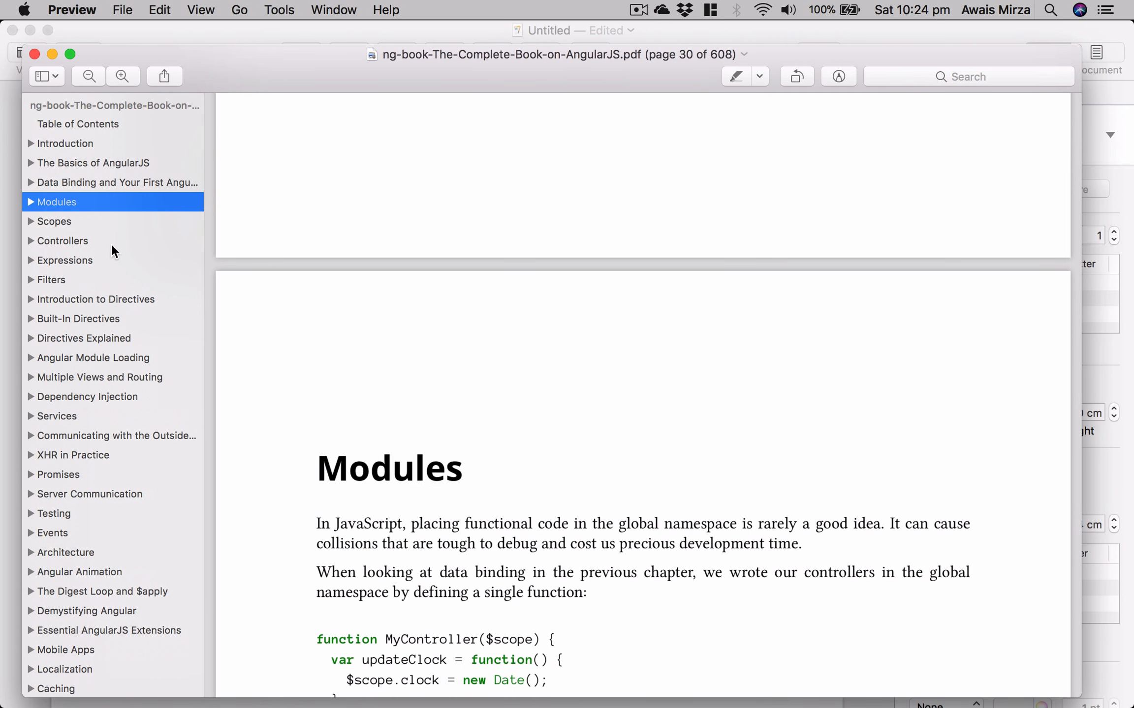
scroll(78, 455, "down", 5)
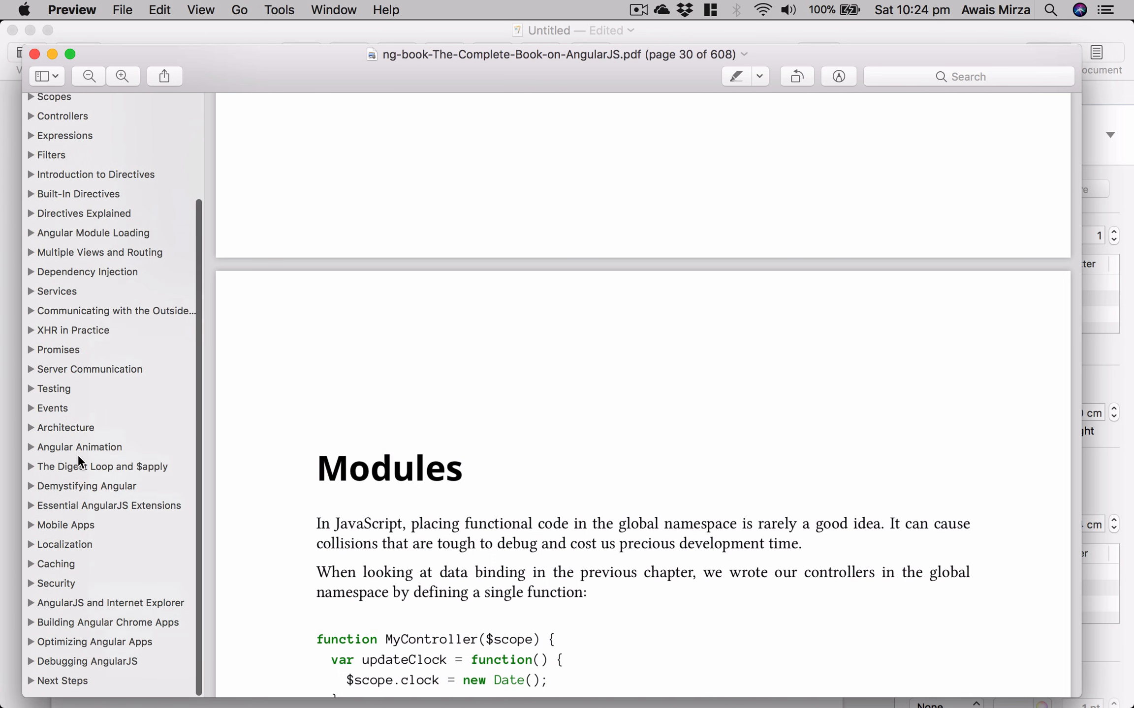
scroll(77, 457, "up", 3)
scroll(59, 344, "down", 1)
left_click(34, 54)
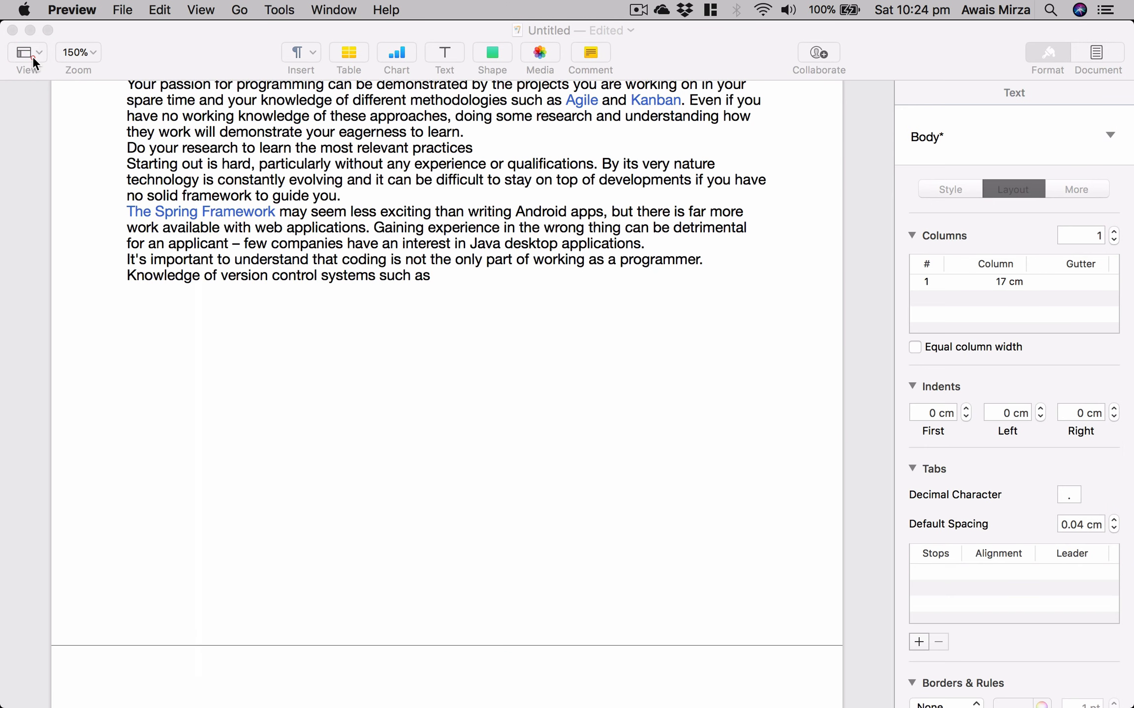
Return to Pages and insert a table of contents for the whole document beneath "Knowledge of version control systems such as"
left_click(271, 308)
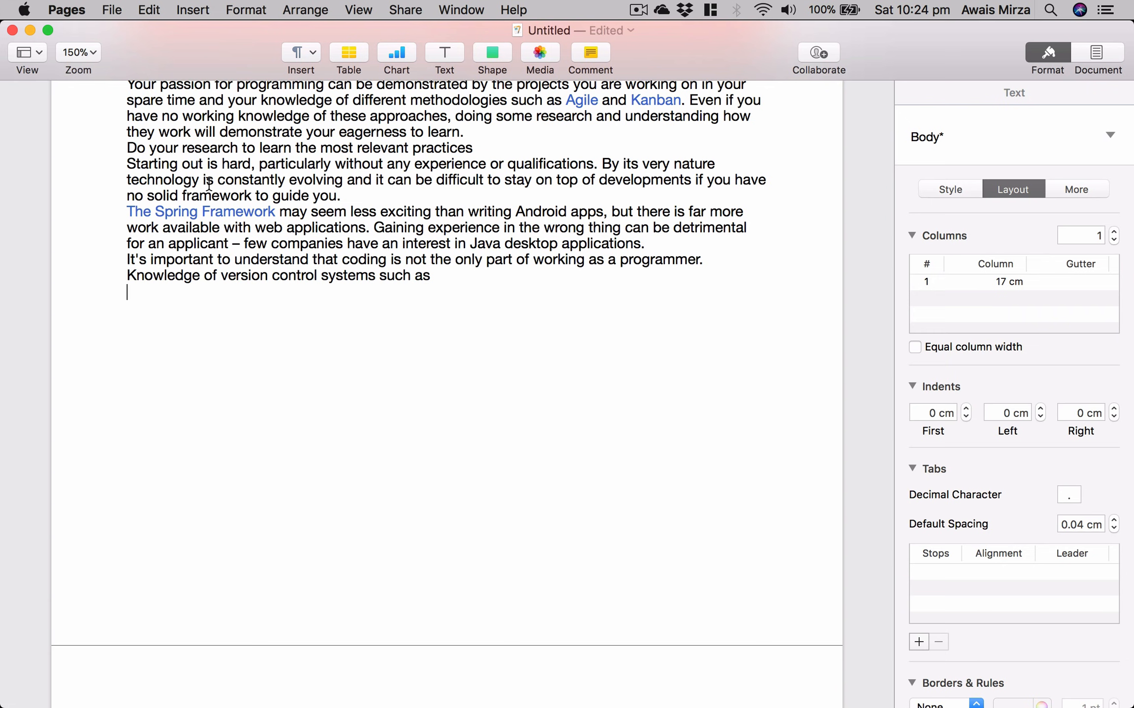
left_click(126, 11)
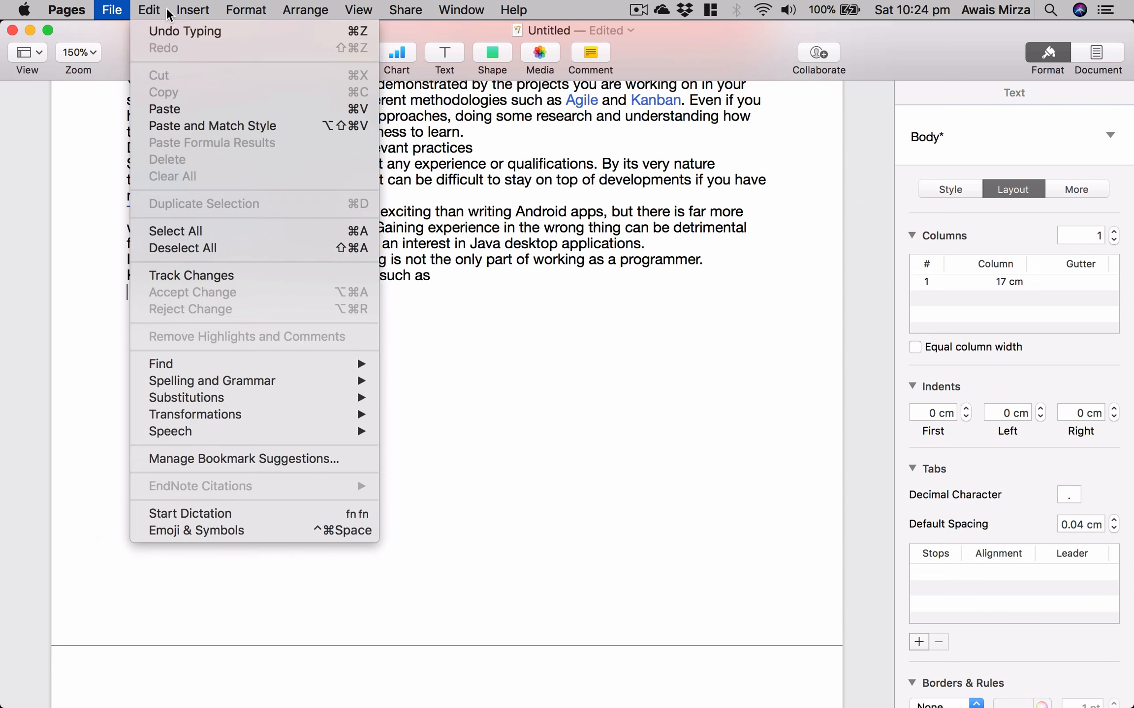
left_click(466, 175)
left_click(192, 9)
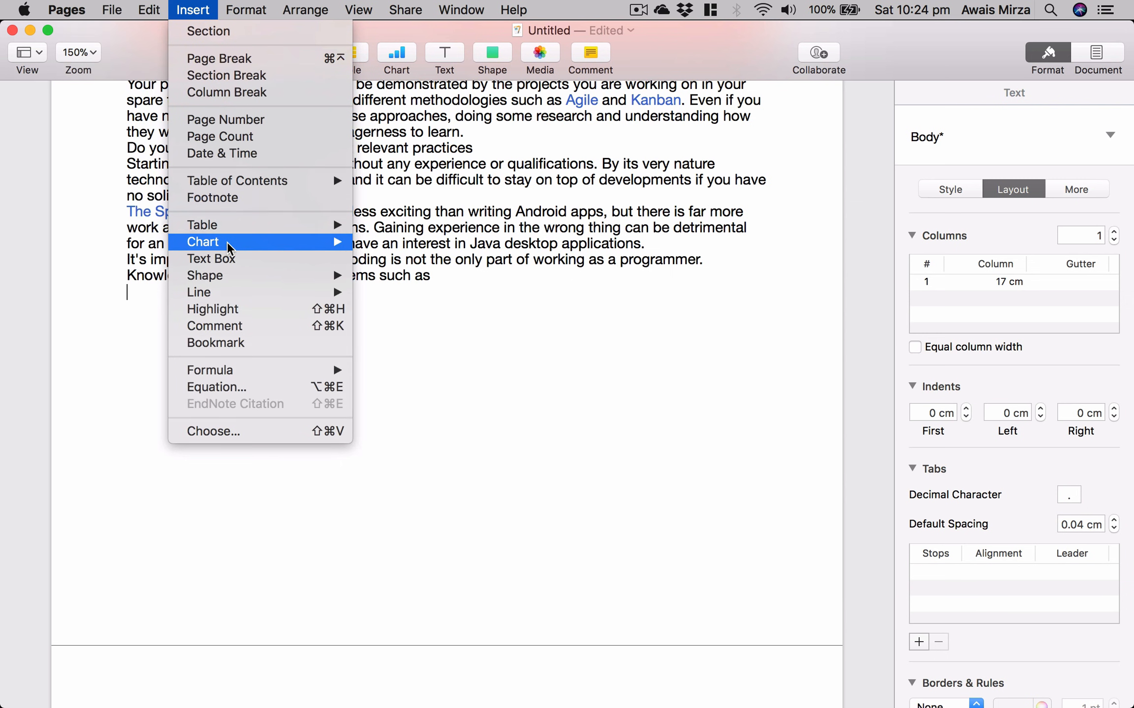
mouse_move(277, 184)
left_click(402, 181)
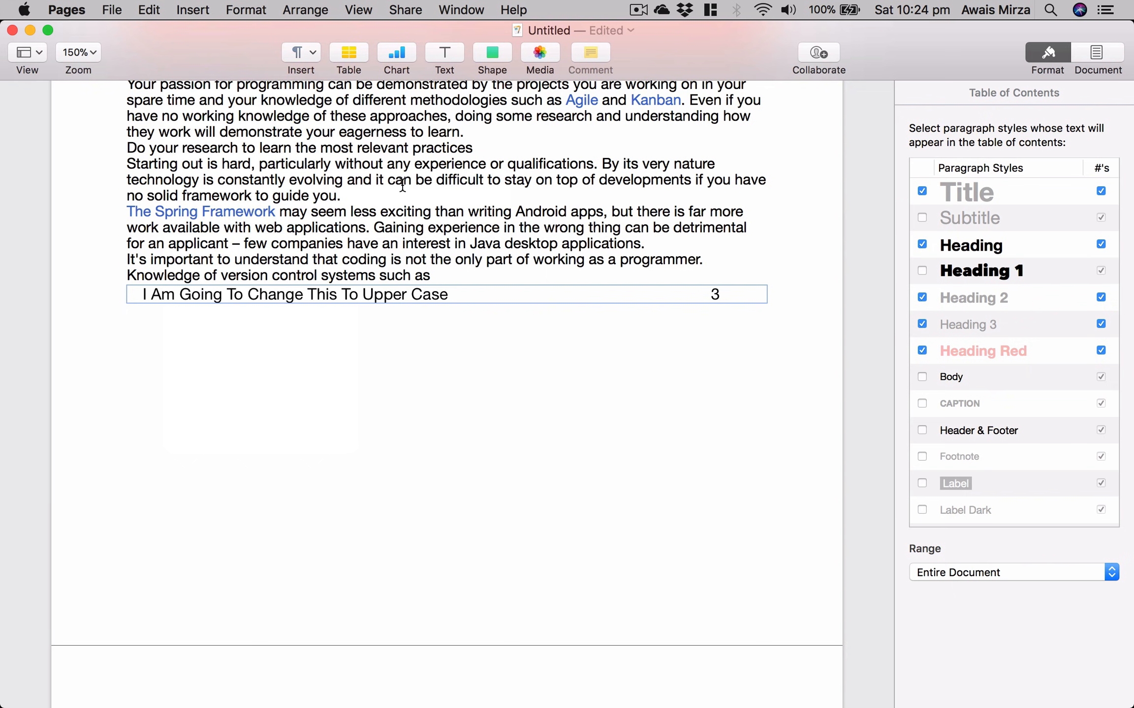
Select the inserted table of contents and delete it
left_click(233, 281)
left_click(330, 357)
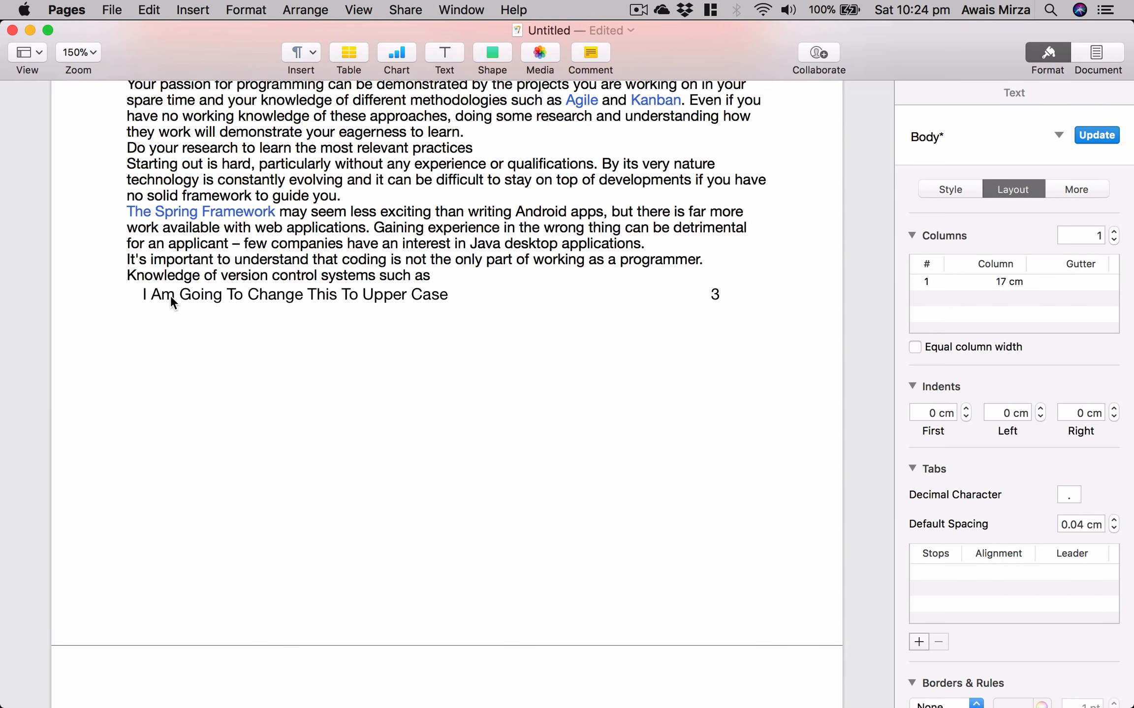
triple_click(210, 294)
left_click(463, 266)
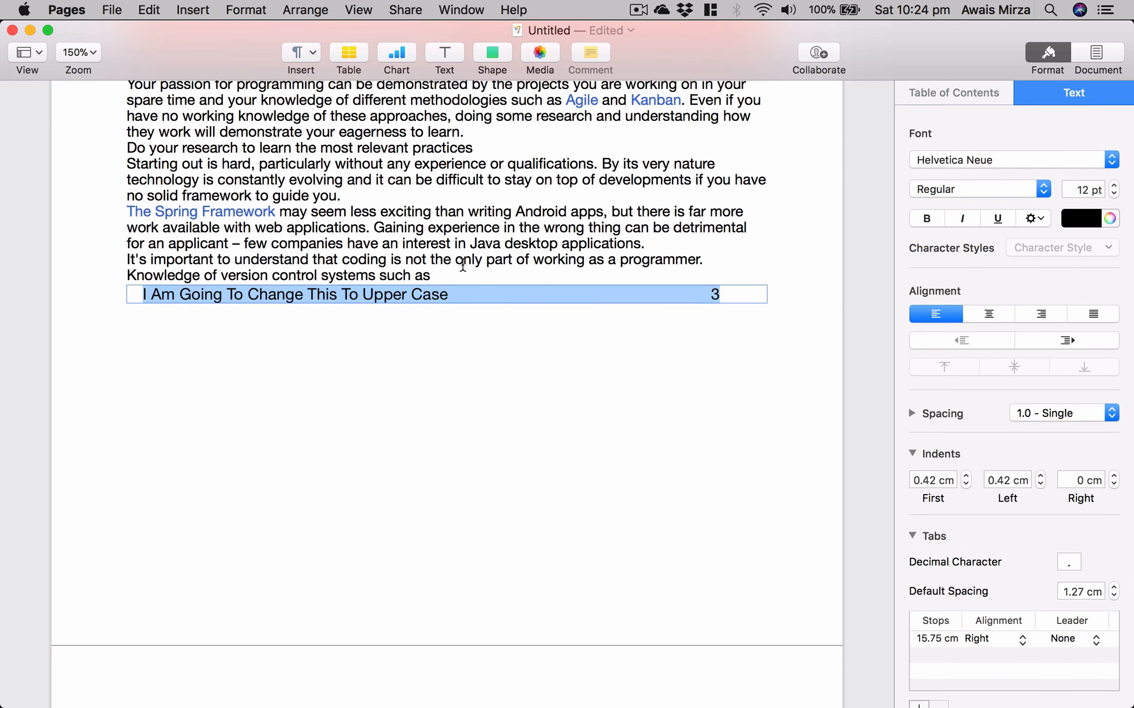
key("BackSpace")
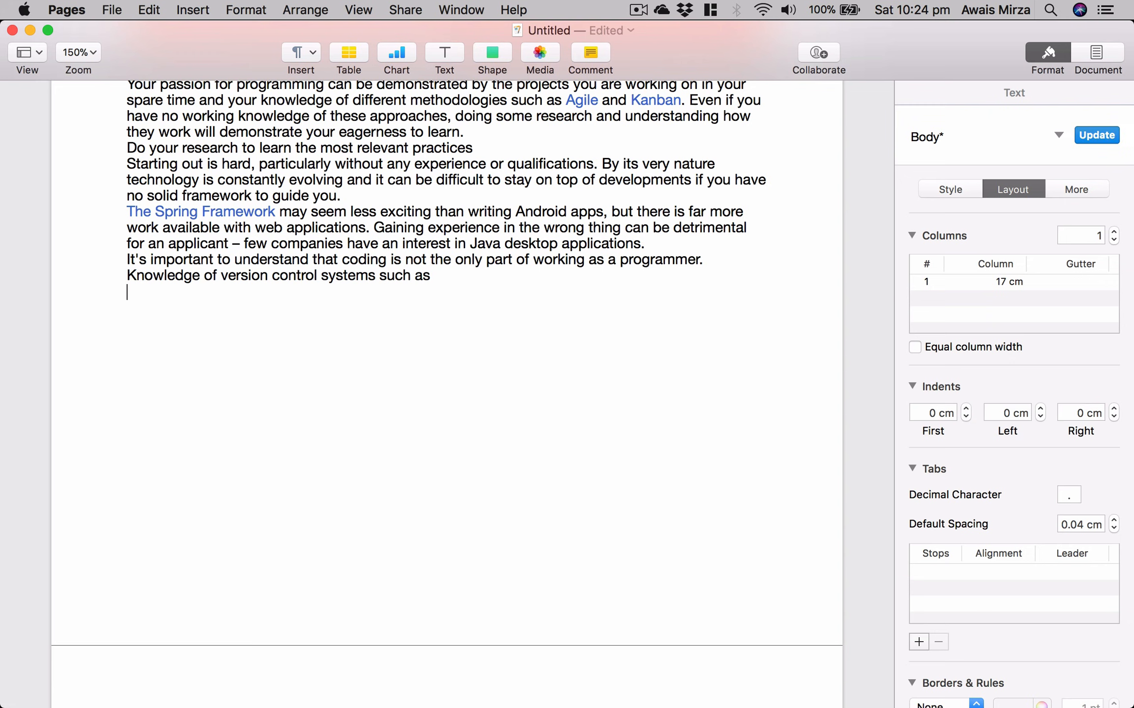
Add two empty lines below the paragraph ending "Knowledge of version control systems such as"
left_click(619, 374)
key("Return")
key("Return")
left_click(216, 10)
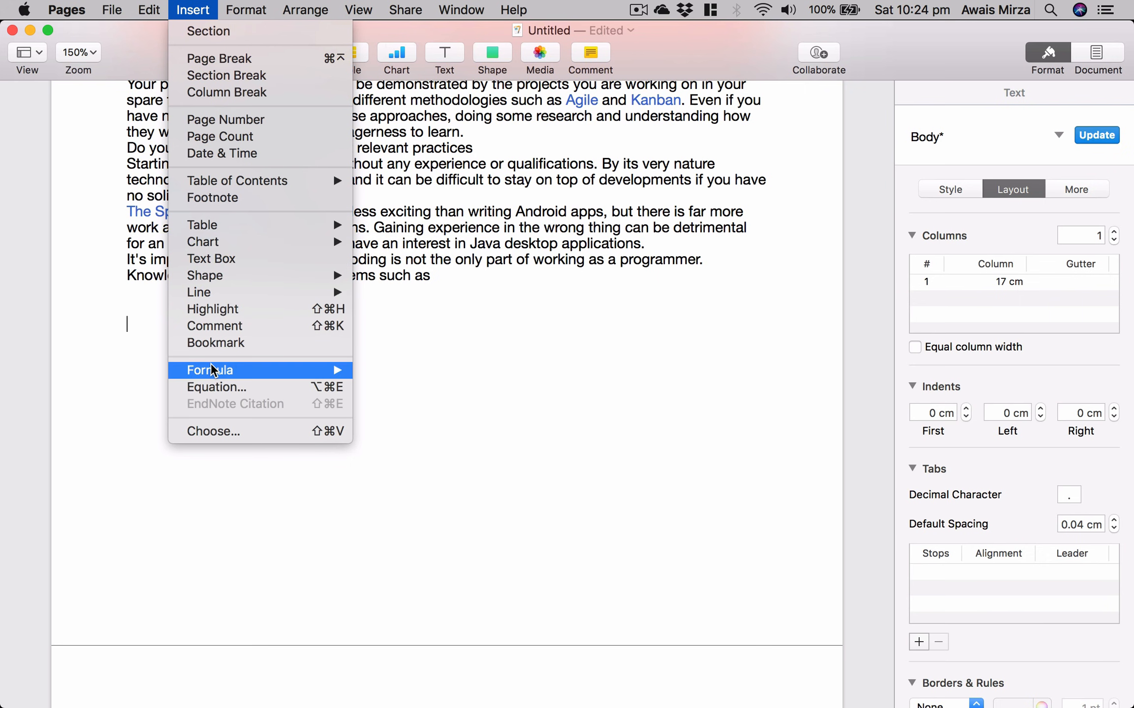
left_click(414, 327)
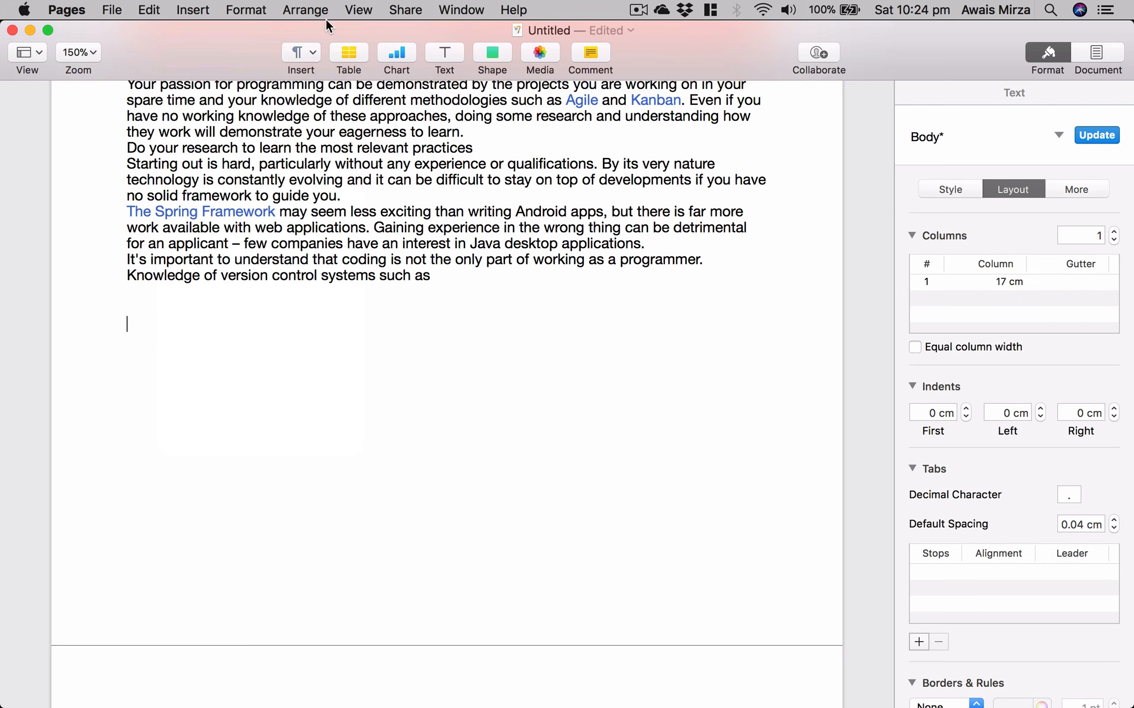
left_click(312, 54)
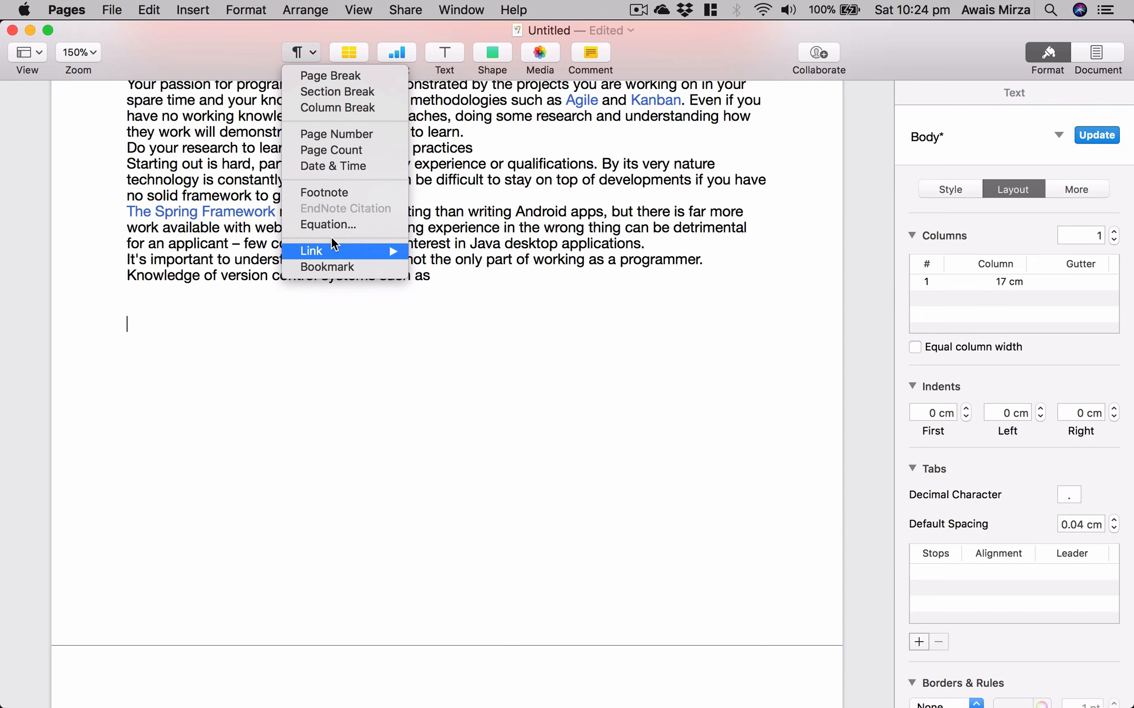
left_click(175, 7)
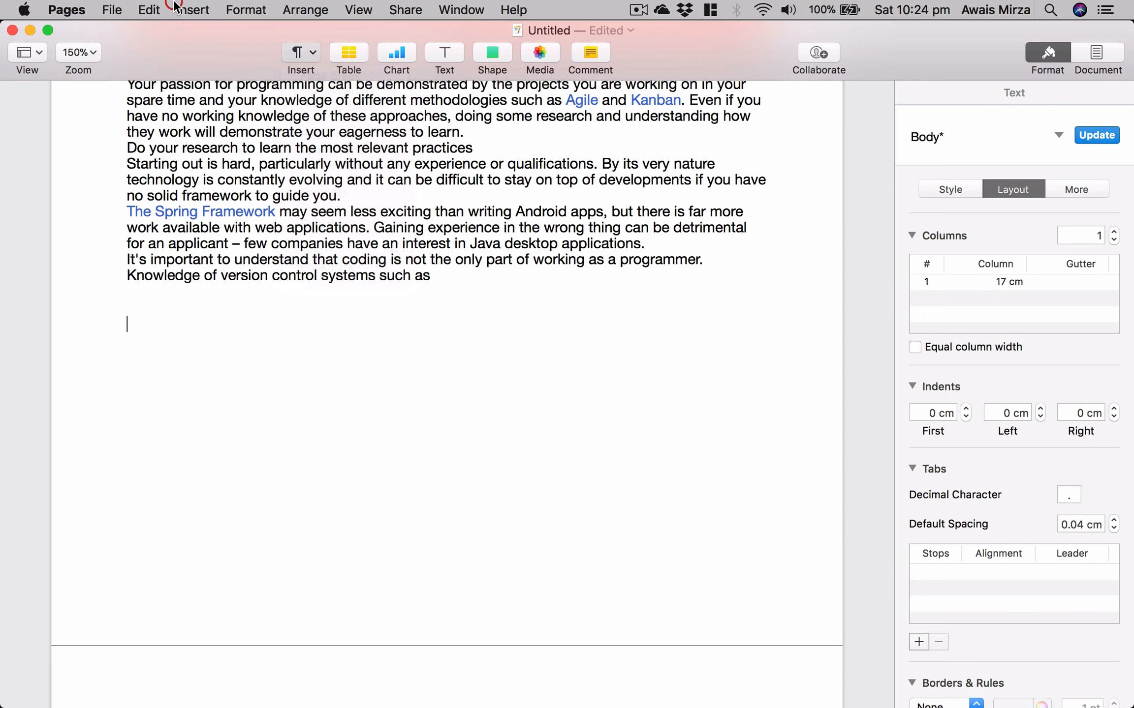
left_click(195, 7)
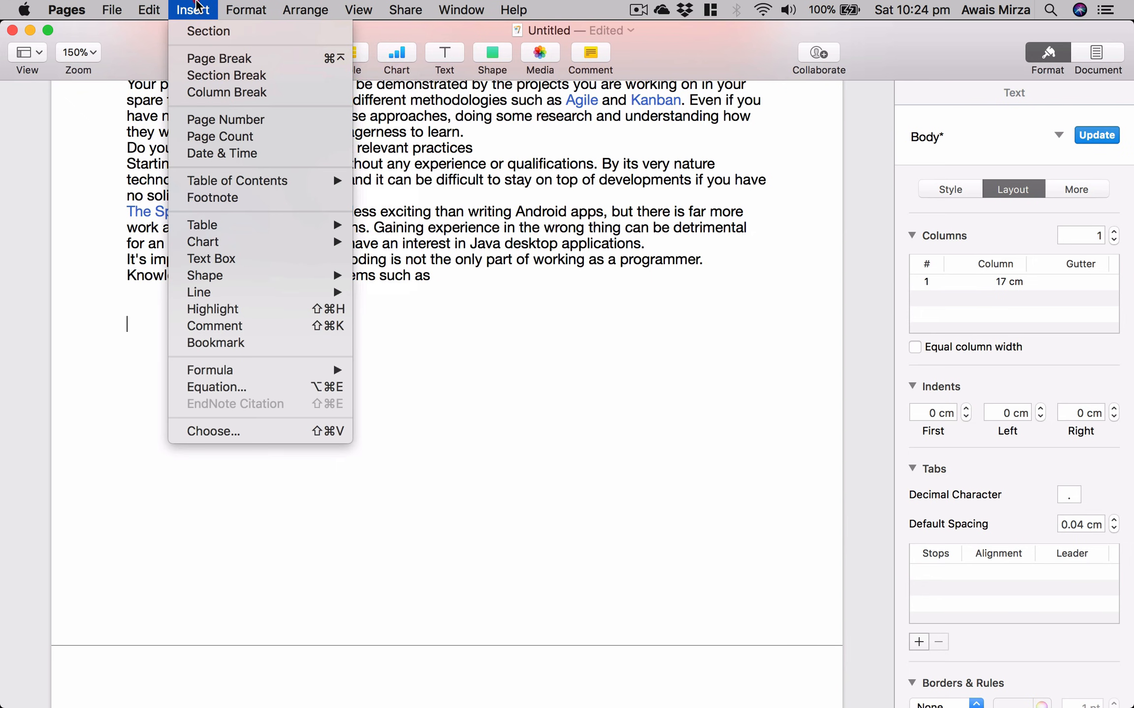
left_click(382, 189)
Insert the equation 5+5 on the last empty line below the version control sentence
left_click(298, 52)
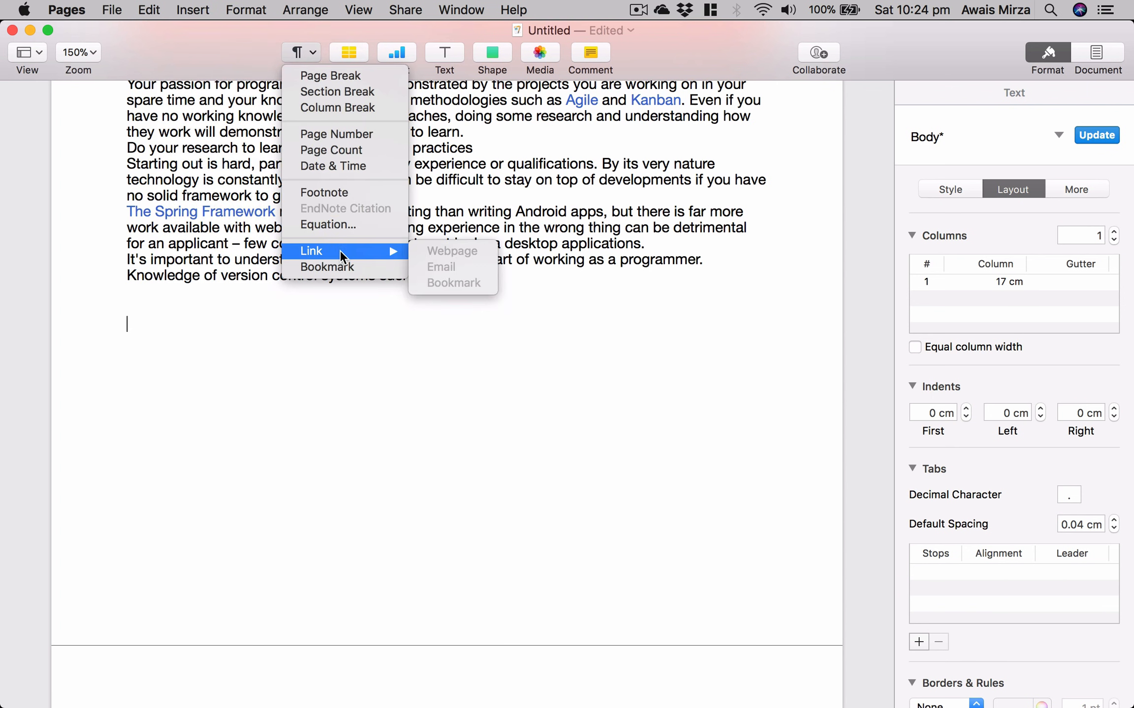
left_click(343, 224)
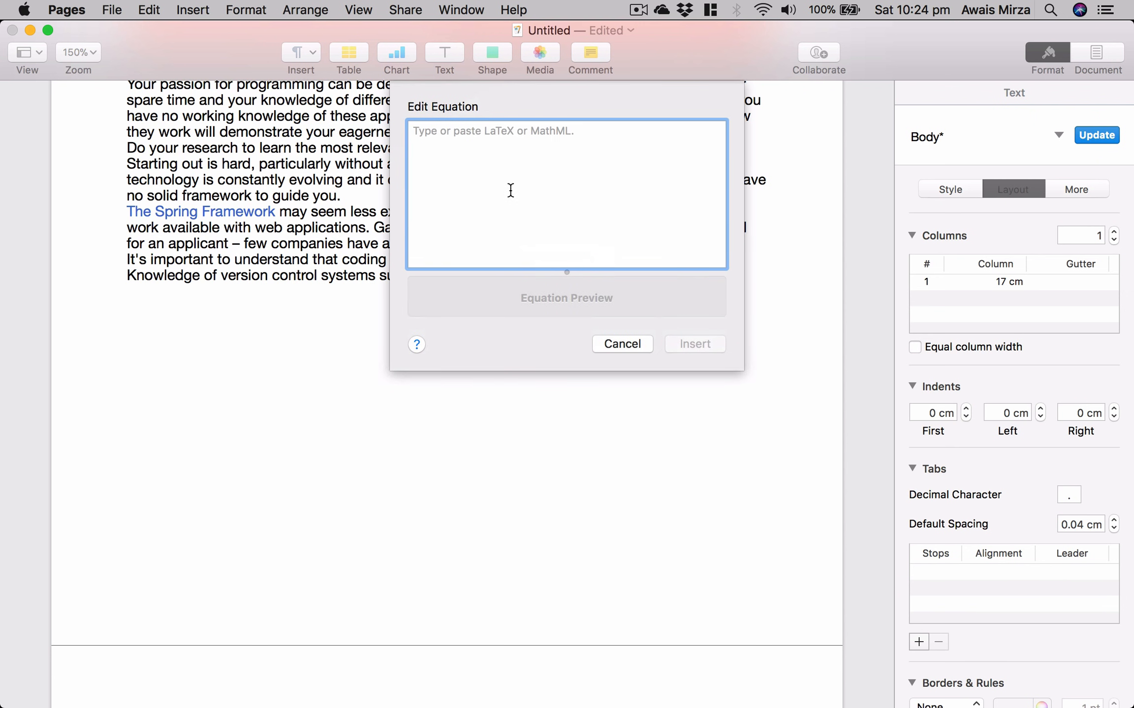
left_click(508, 190)
type("5+")
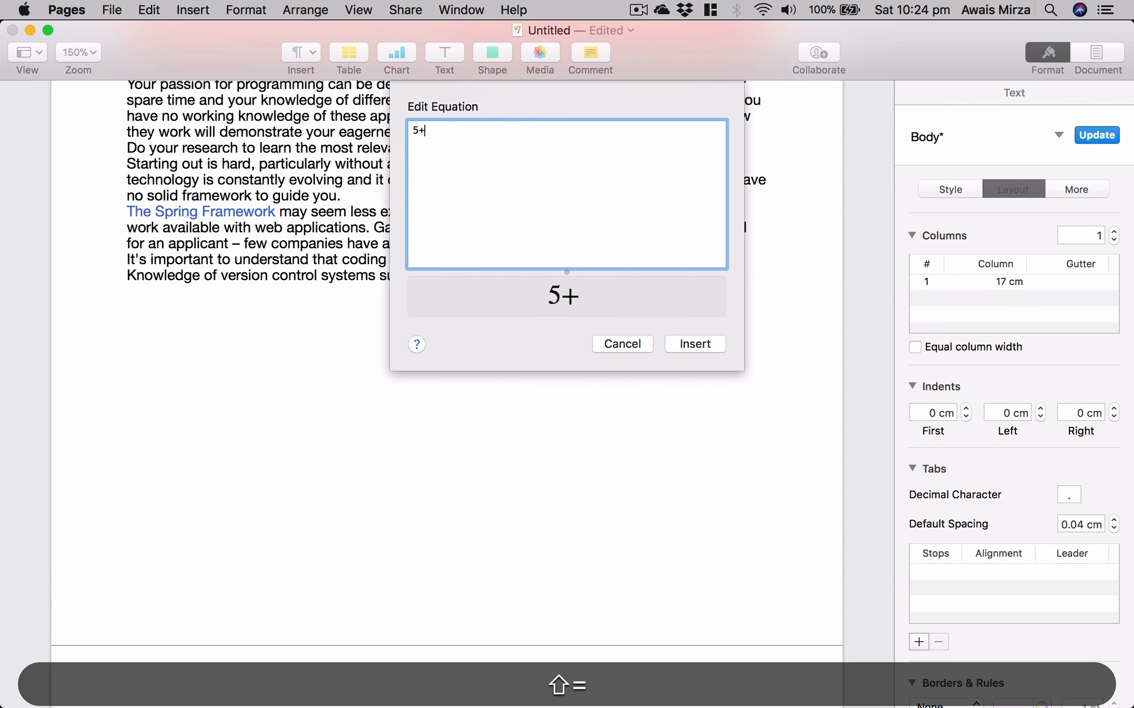
type("5")
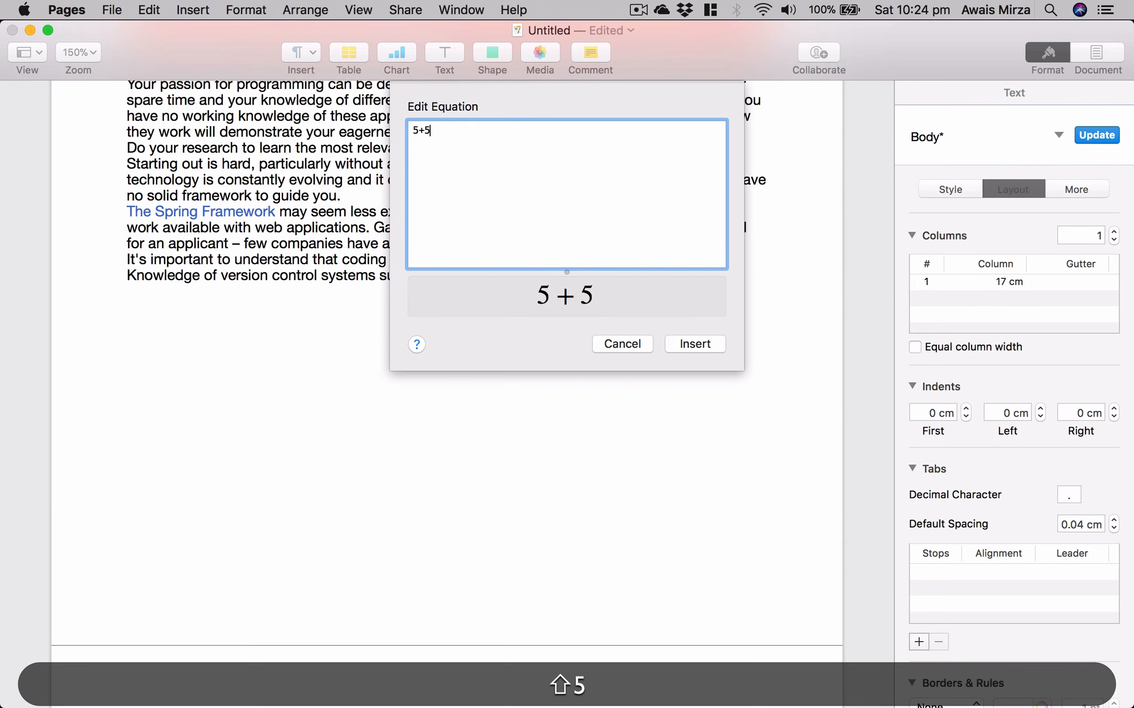
left_click(684, 340)
left_click(251, 304)
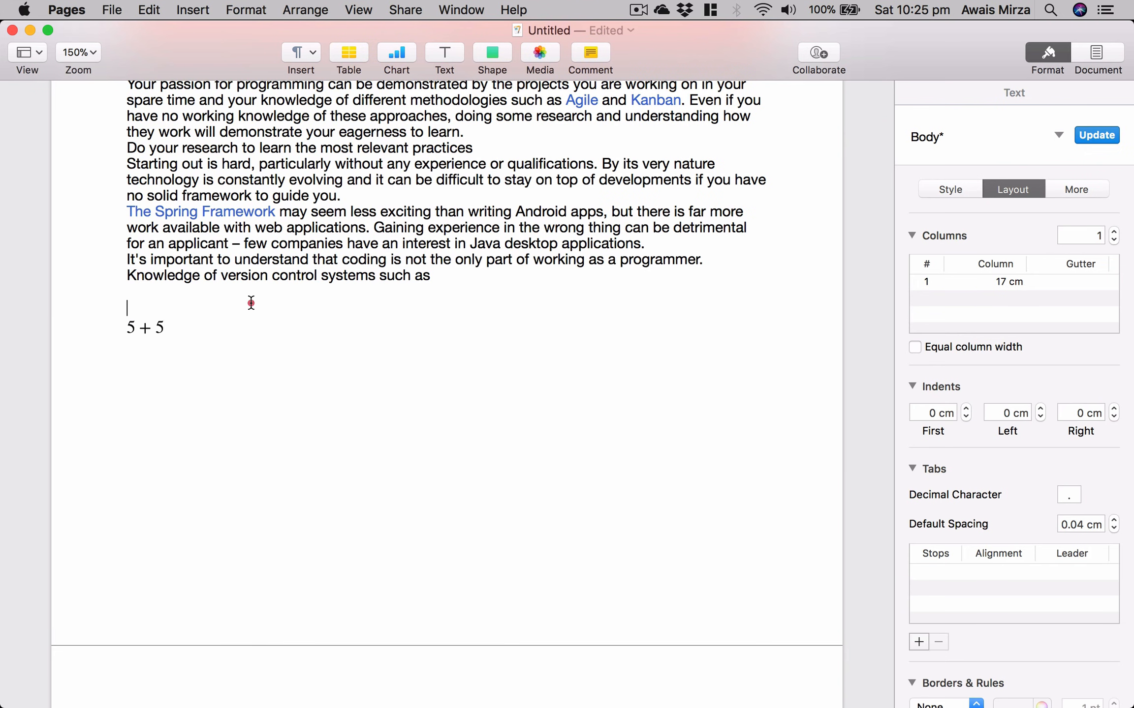
Delete the 5+5 equation and the extra empty line above it, below the version control sentence
left_click(232, 329)
key("BackSpace")
key("BackSpace")
key("BackSpace")
left_click(179, 6)
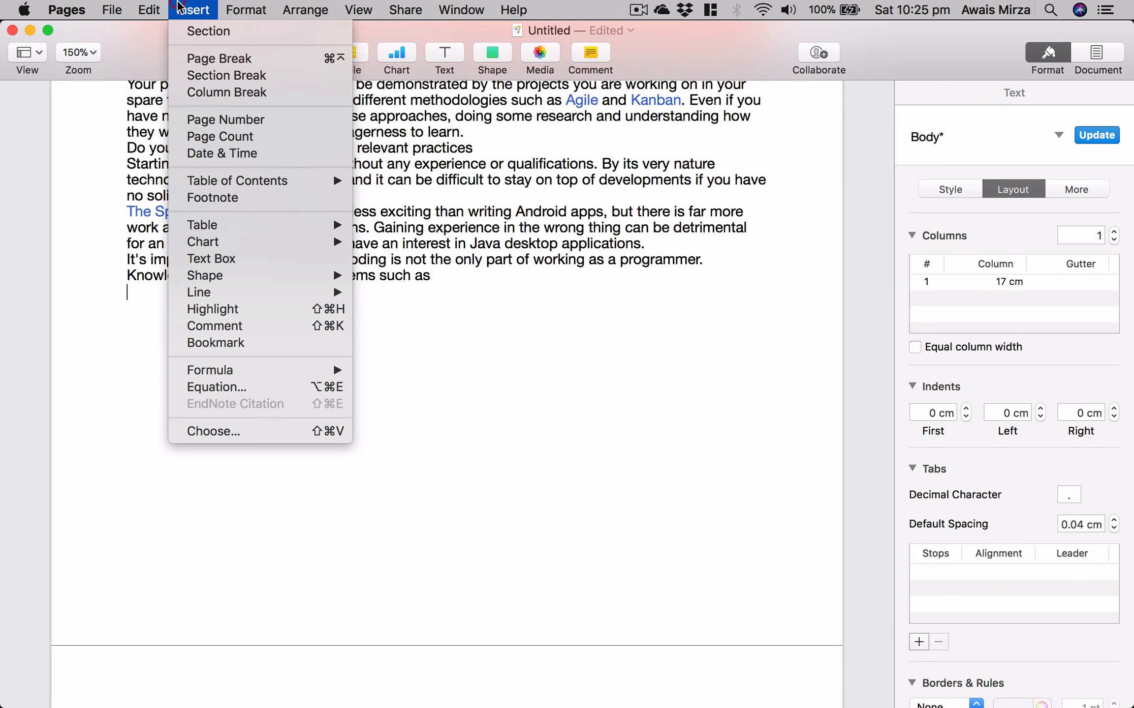
mouse_move(215, 230)
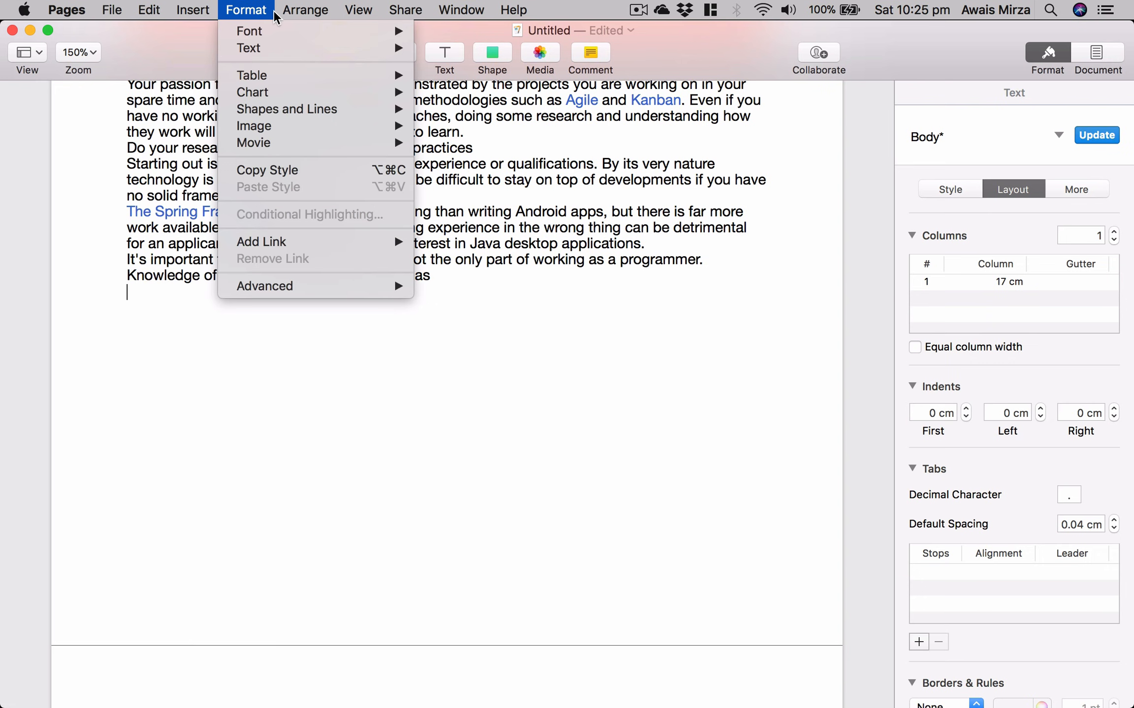
mouse_move(236, 10)
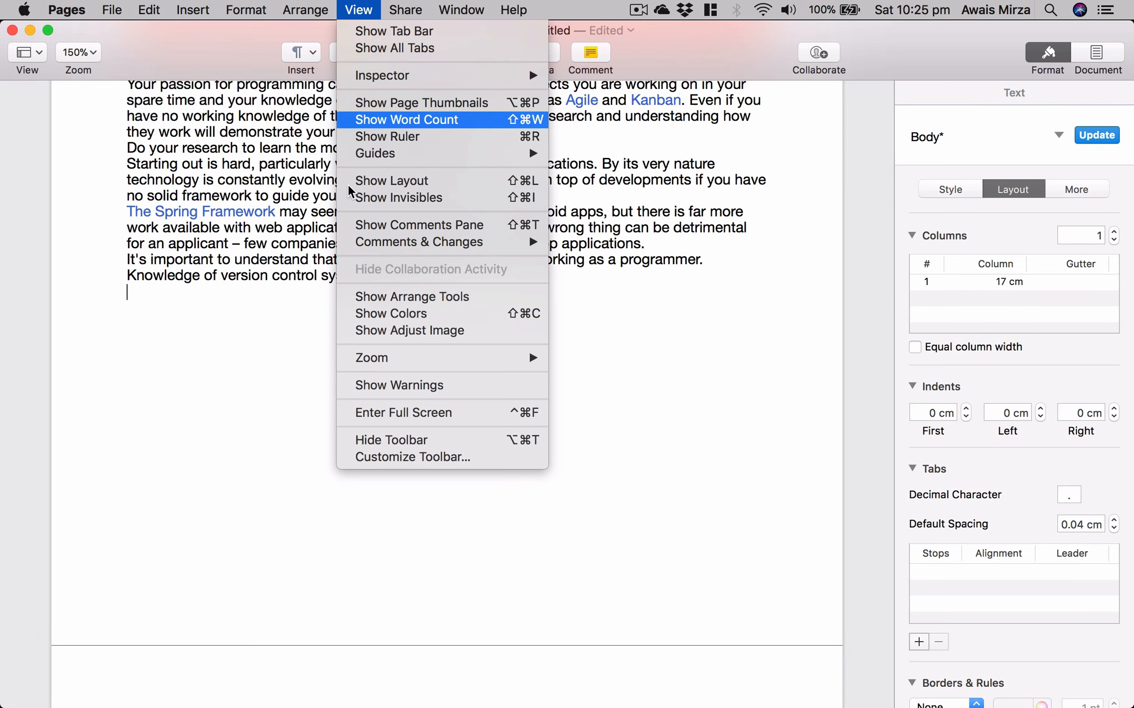
left_click(217, 235)
left_click(303, 52)
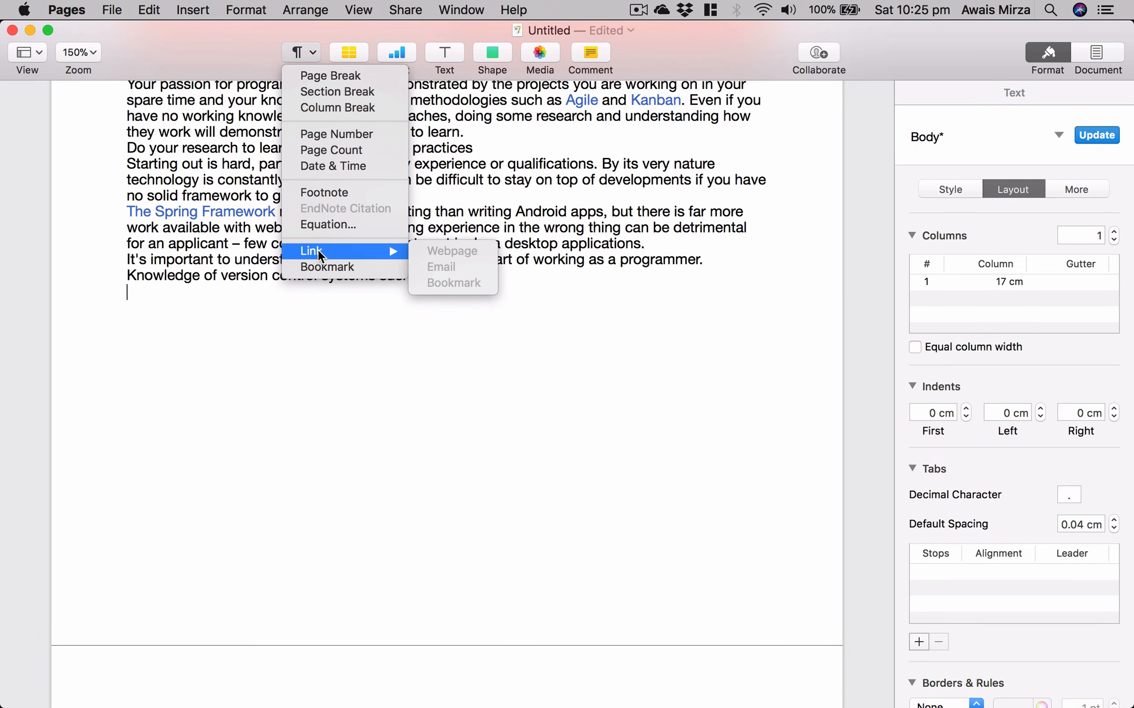
left_click(348, 57)
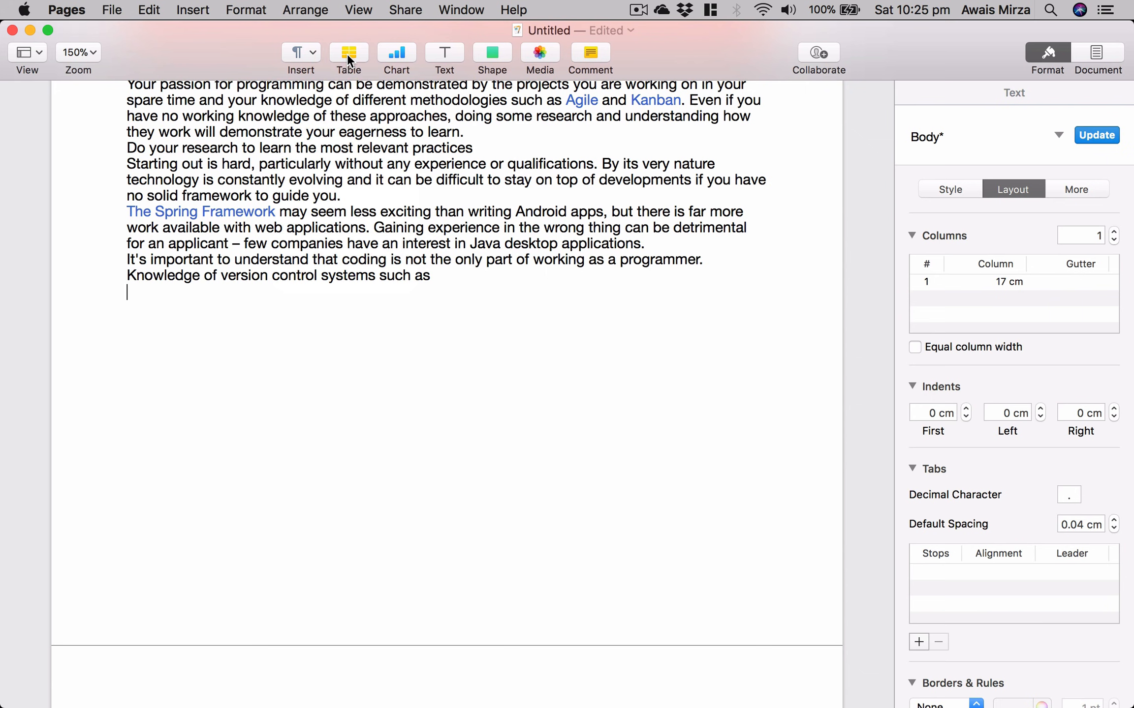
left_click(347, 54)
left_click(338, 482)
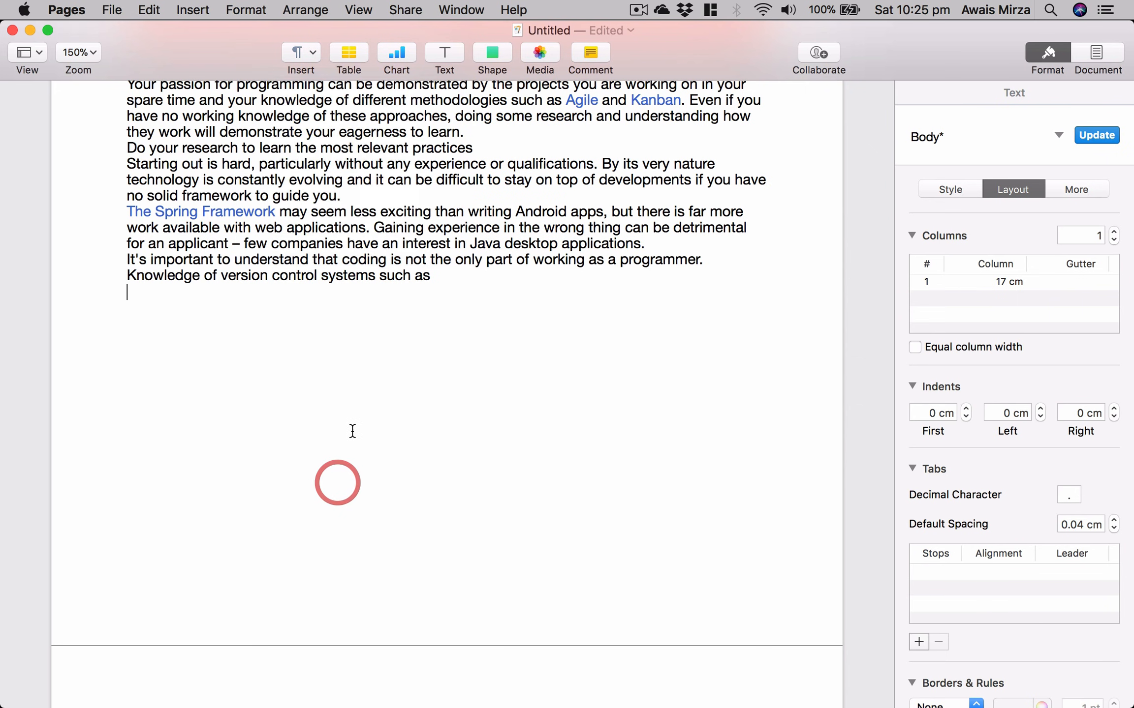
Insert a table with a dark blue header row, a plain header column and no footer beneath the version control sentence
key("Return")
key("Return")
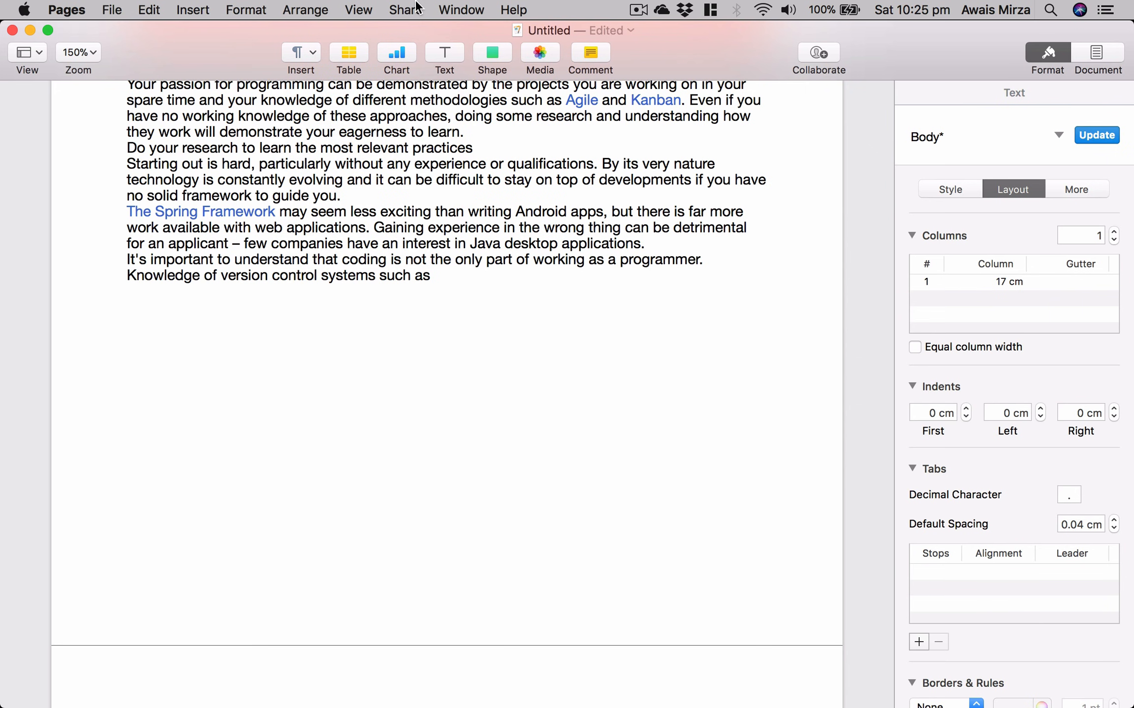
left_click(357, 59)
left_click(448, 147)
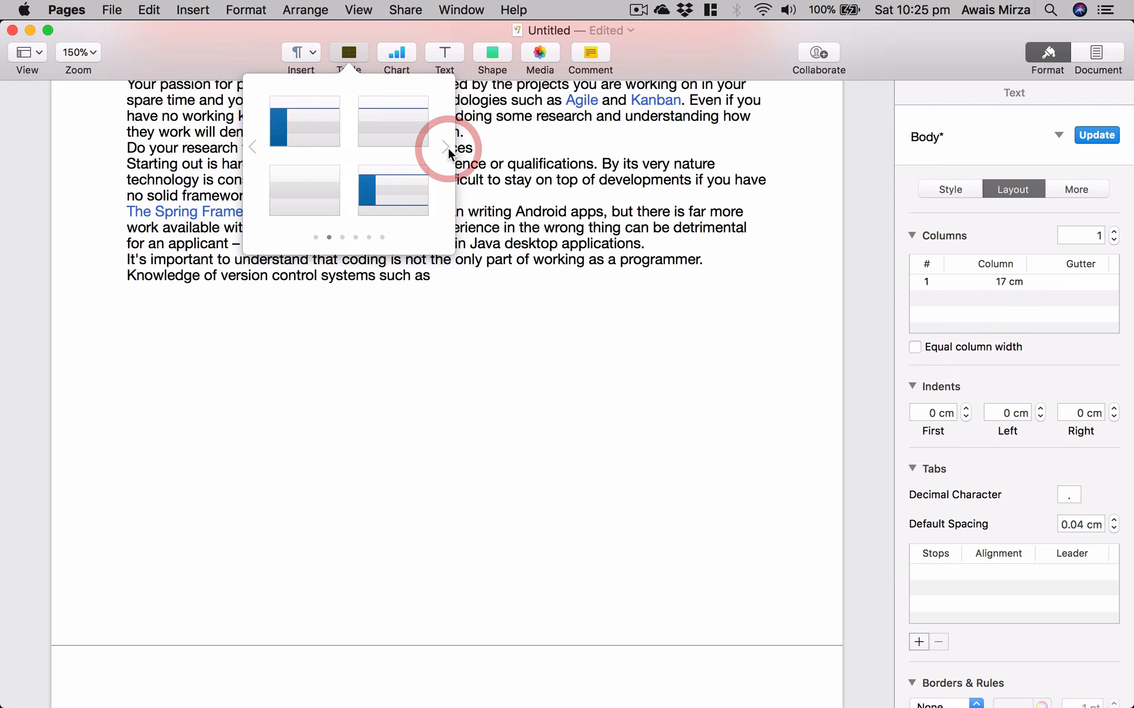
left_click(448, 147)
left_click(448, 147)
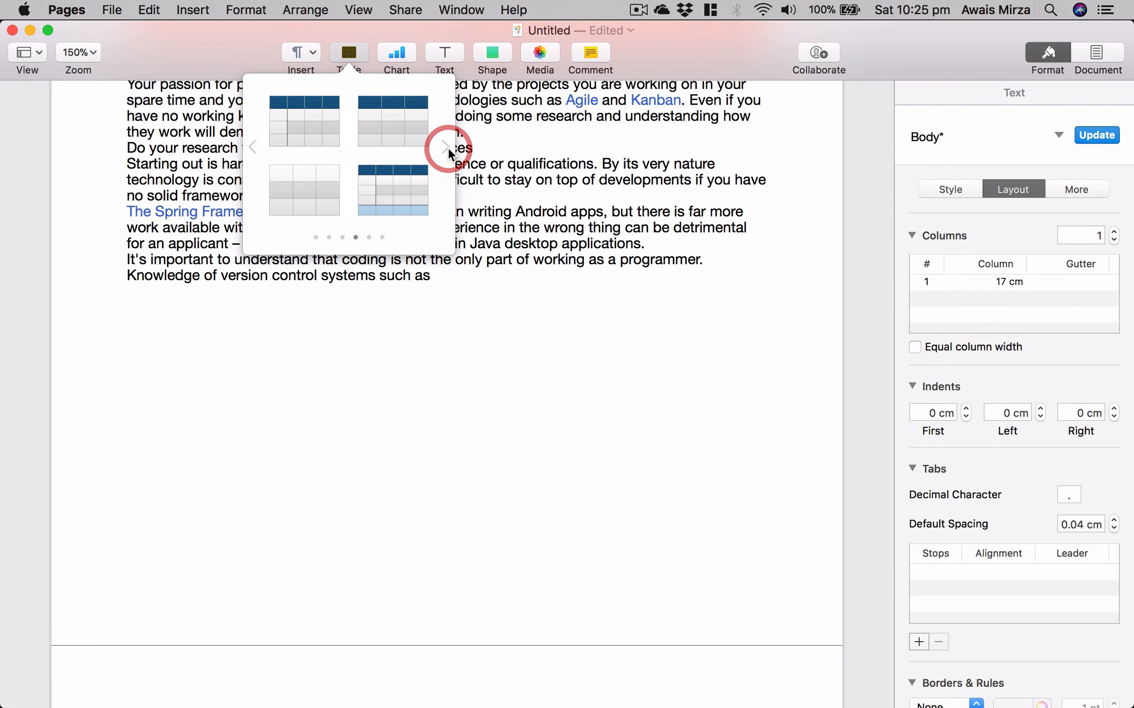
left_click(315, 127)
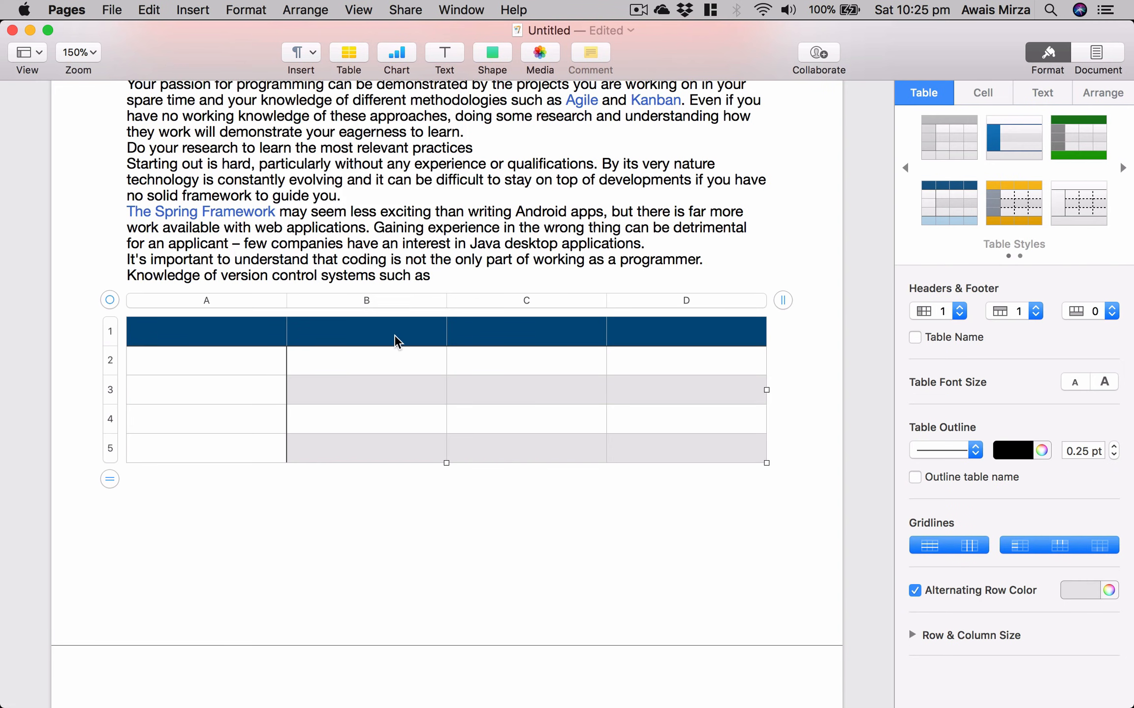
Examine the formatting options offered for a single table cell, the whole table and the body text
left_click(383, 386)
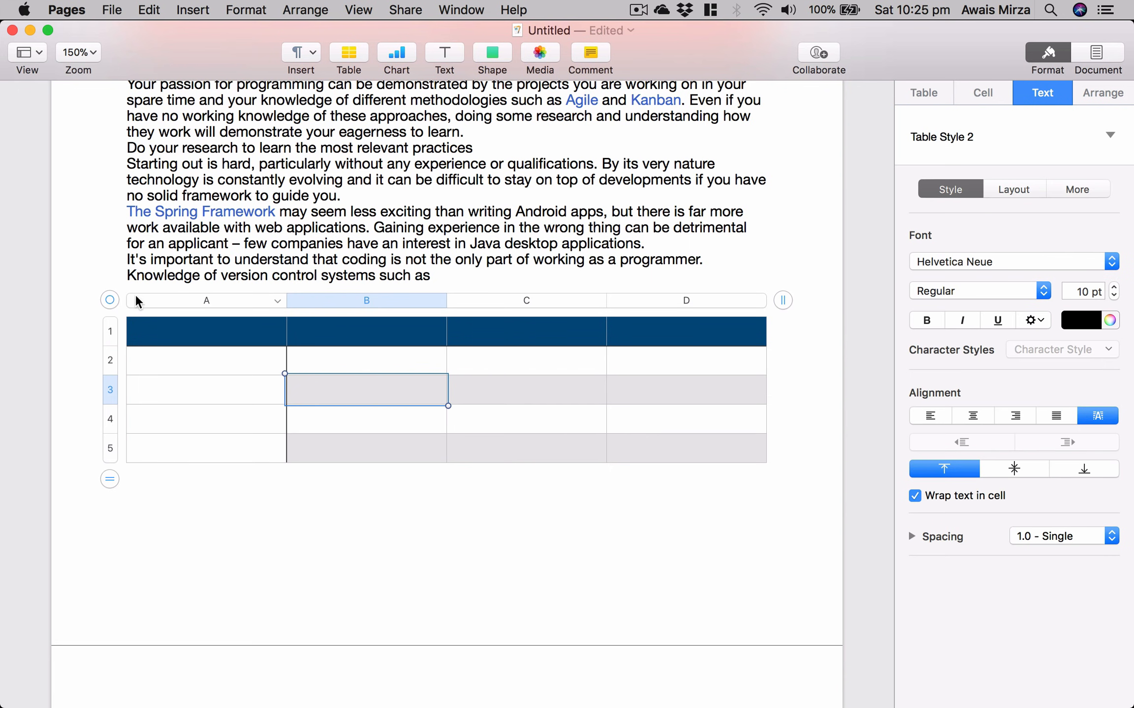
left_click(109, 303)
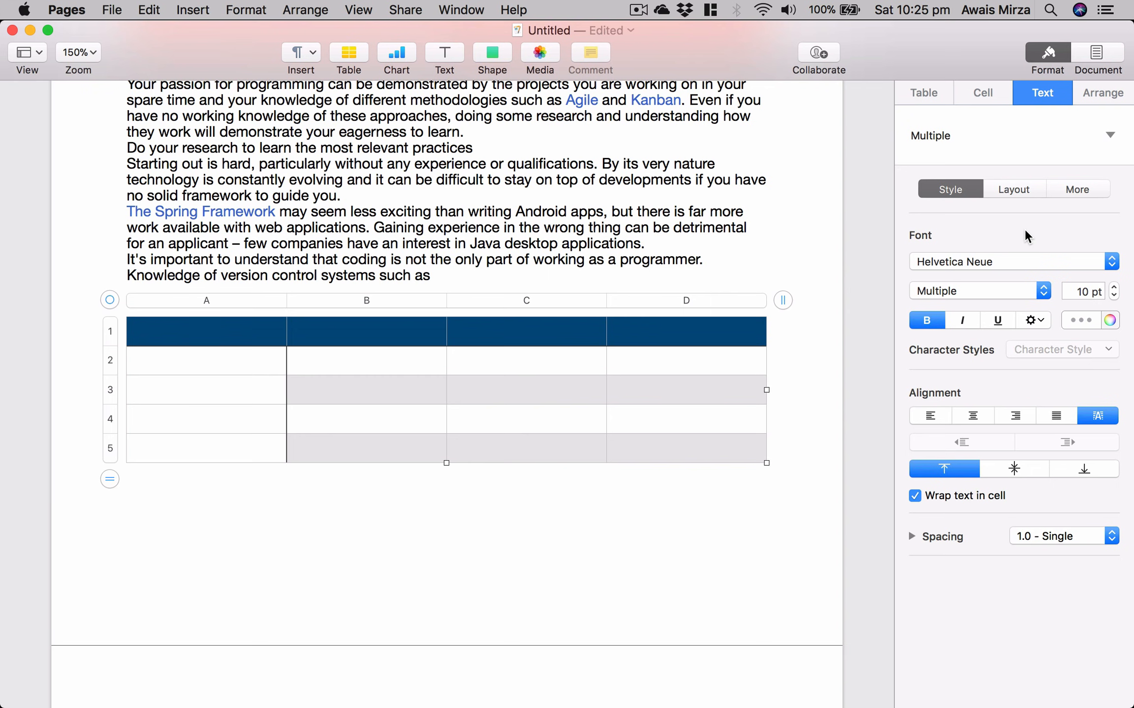
left_click(920, 97)
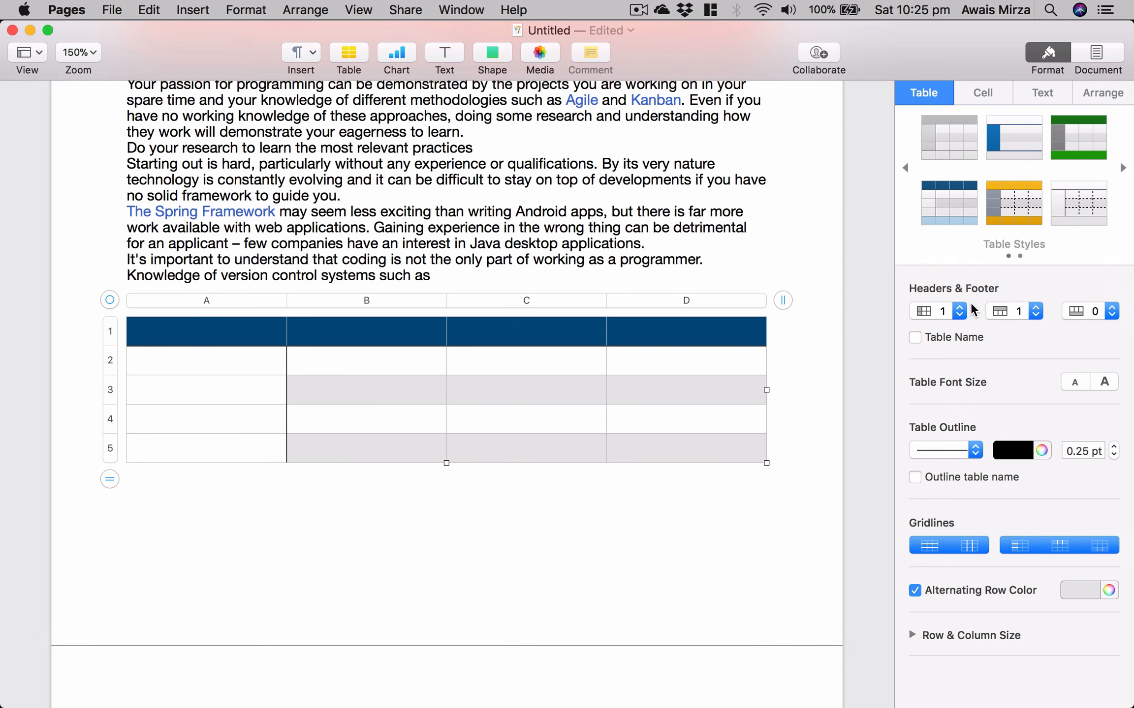
left_click(630, 534)
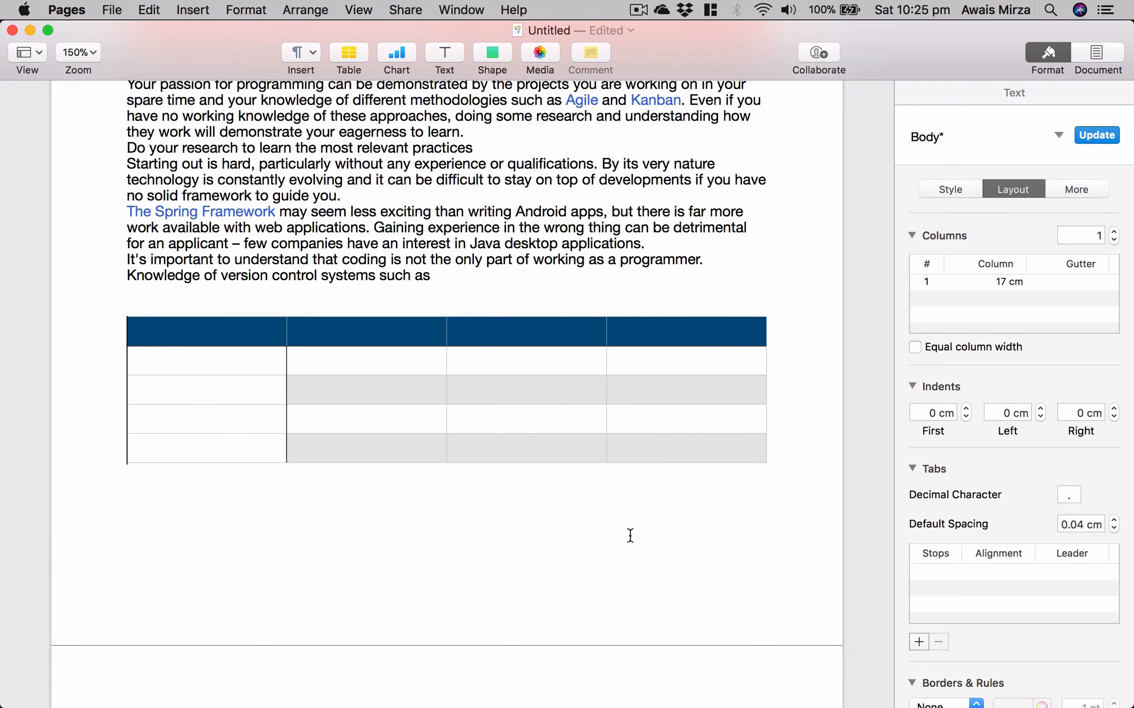
left_click(622, 196)
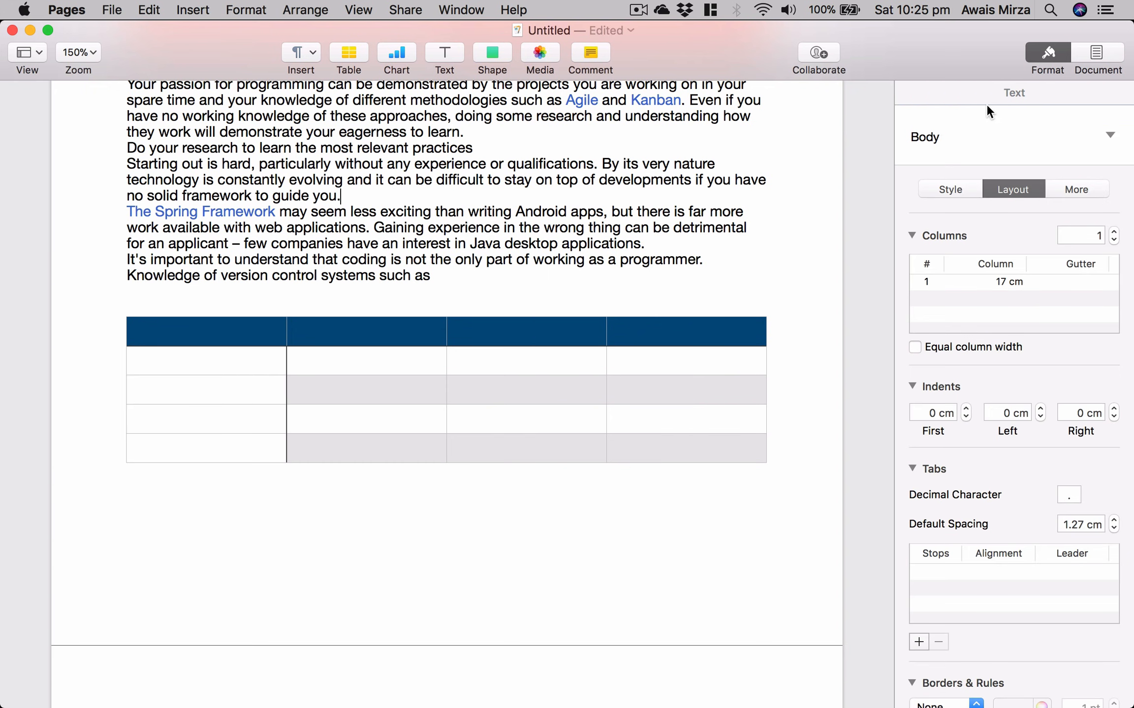
left_click(563, 403)
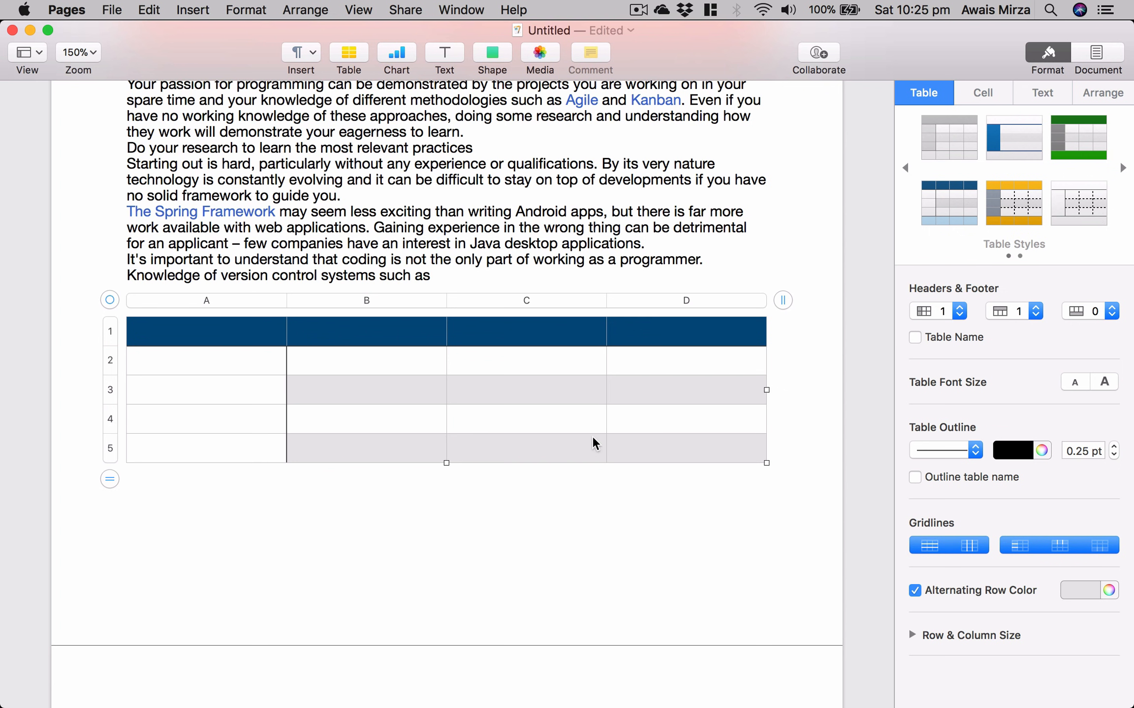
left_click(533, 417)
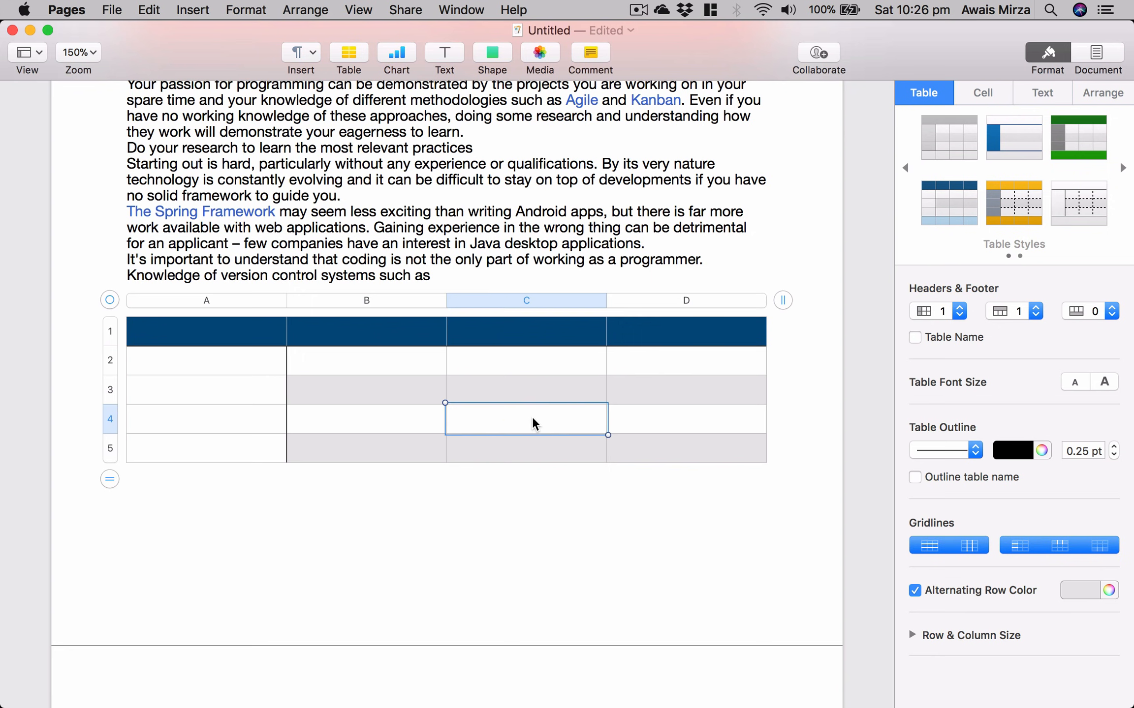
left_click(344, 313)
left_click(581, 368)
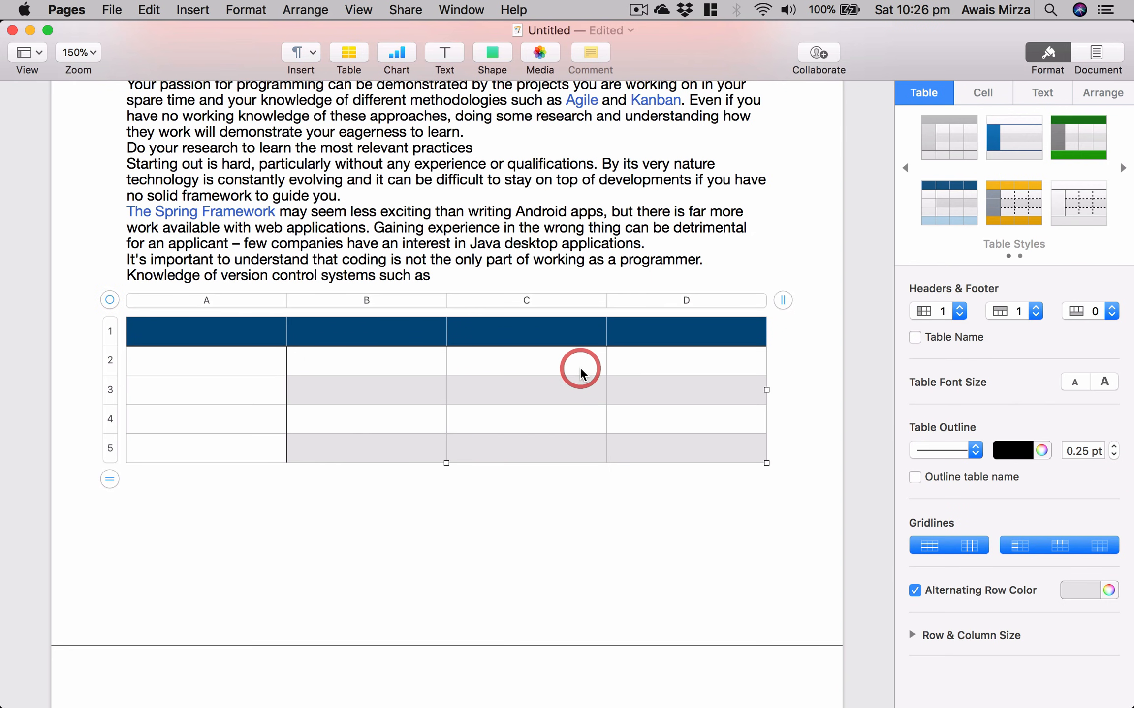
Try the grey and blue table styles, and give the table the style with orange header row and blue-grey header column
left_click(958, 143)
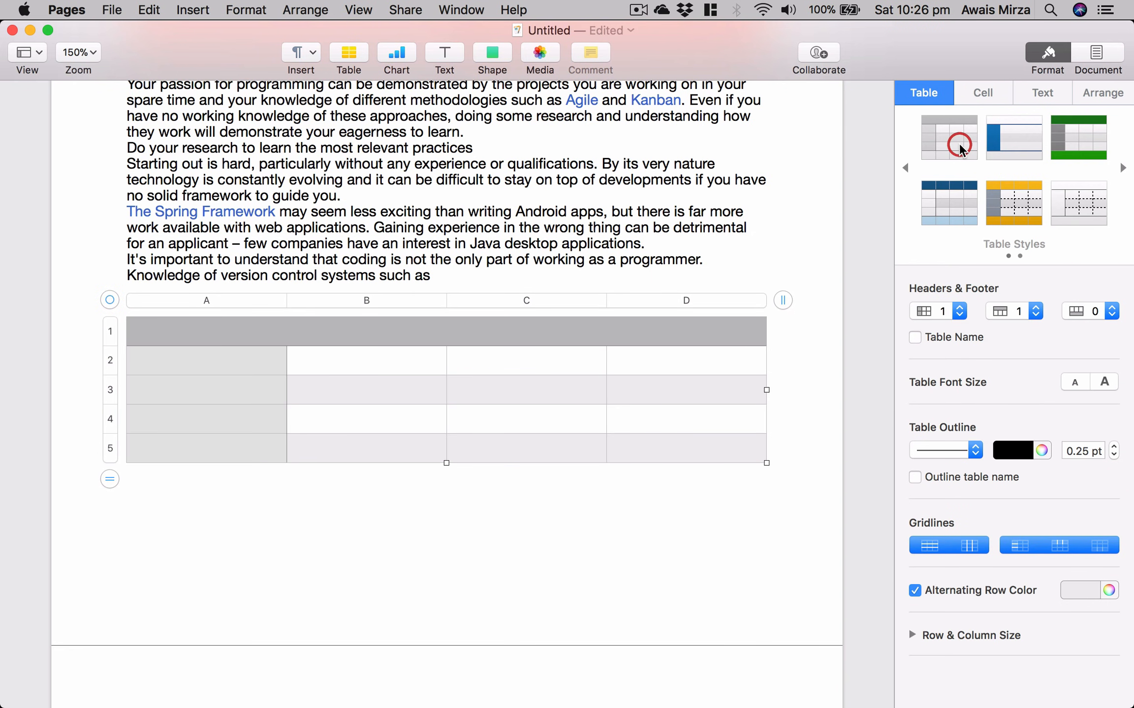
left_click(1025, 143)
left_click(1024, 217)
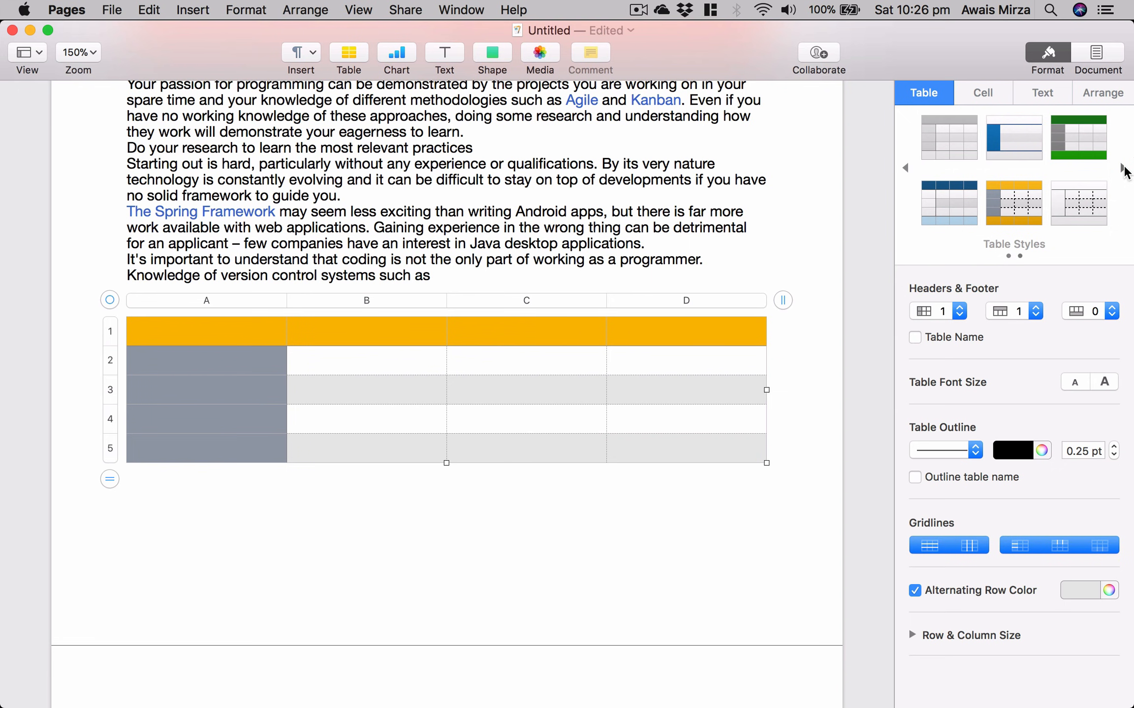
left_click(1123, 168)
left_click(961, 132)
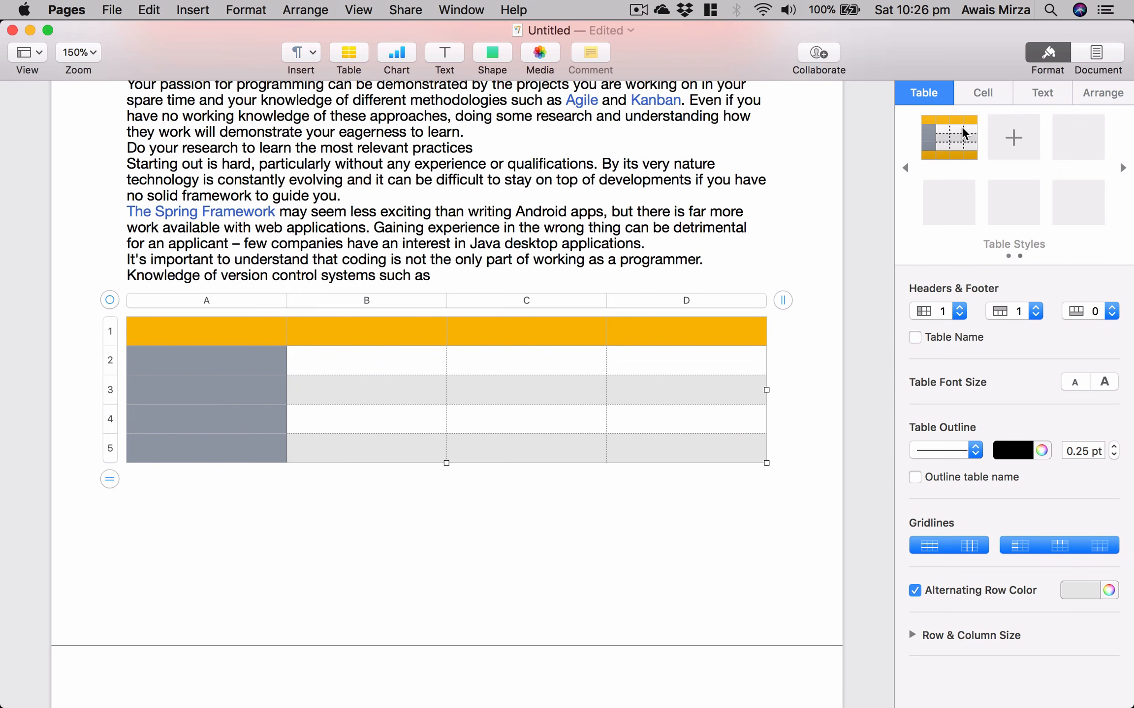
Fill header cell D1 of the table with the light red colour
left_click(617, 333)
left_click(994, 91)
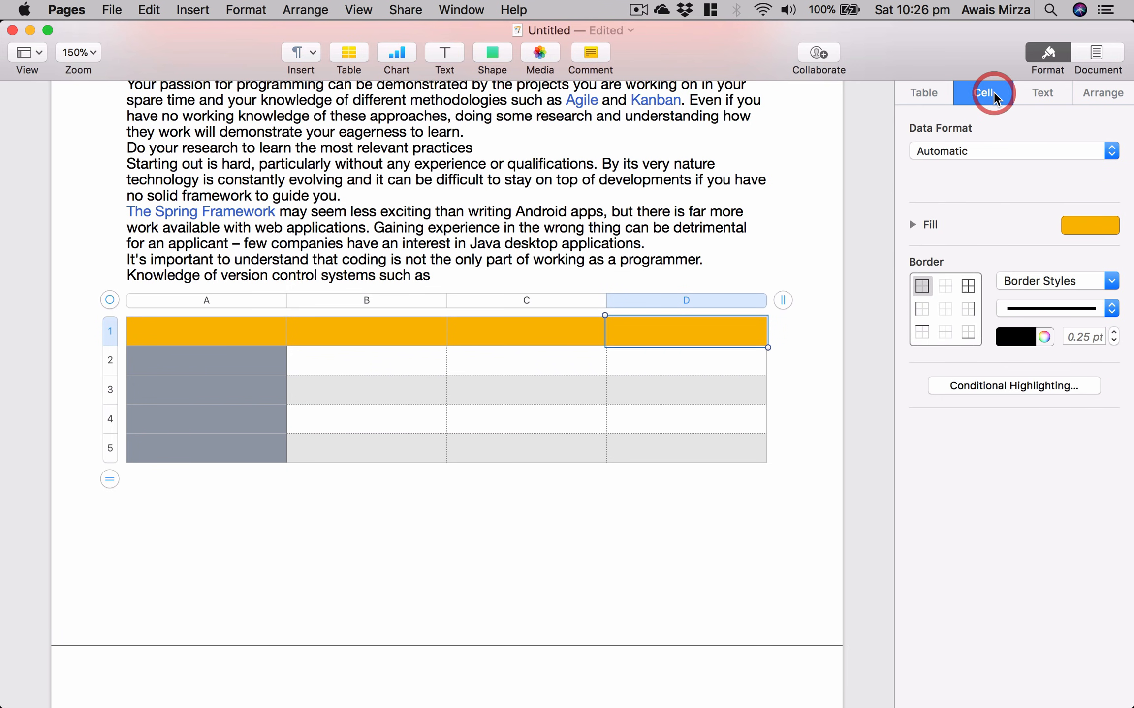
left_click(1082, 225)
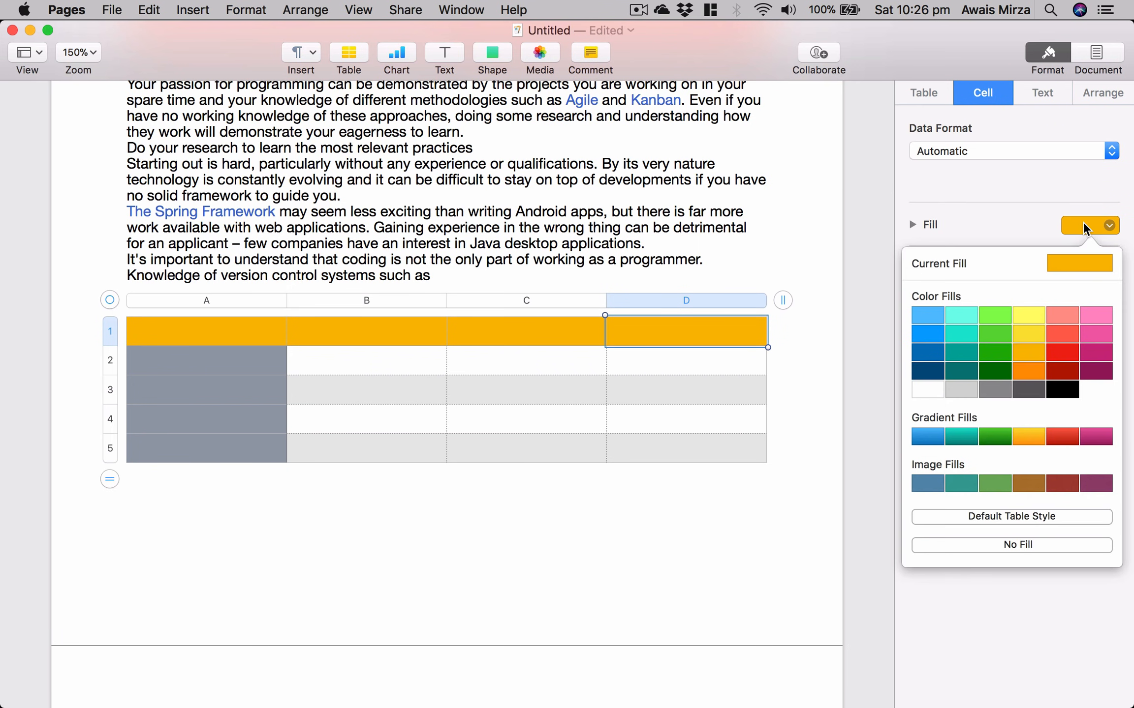
left_click(1061, 334)
Check the options available for the custom orange style among the table styles
left_click(936, 85)
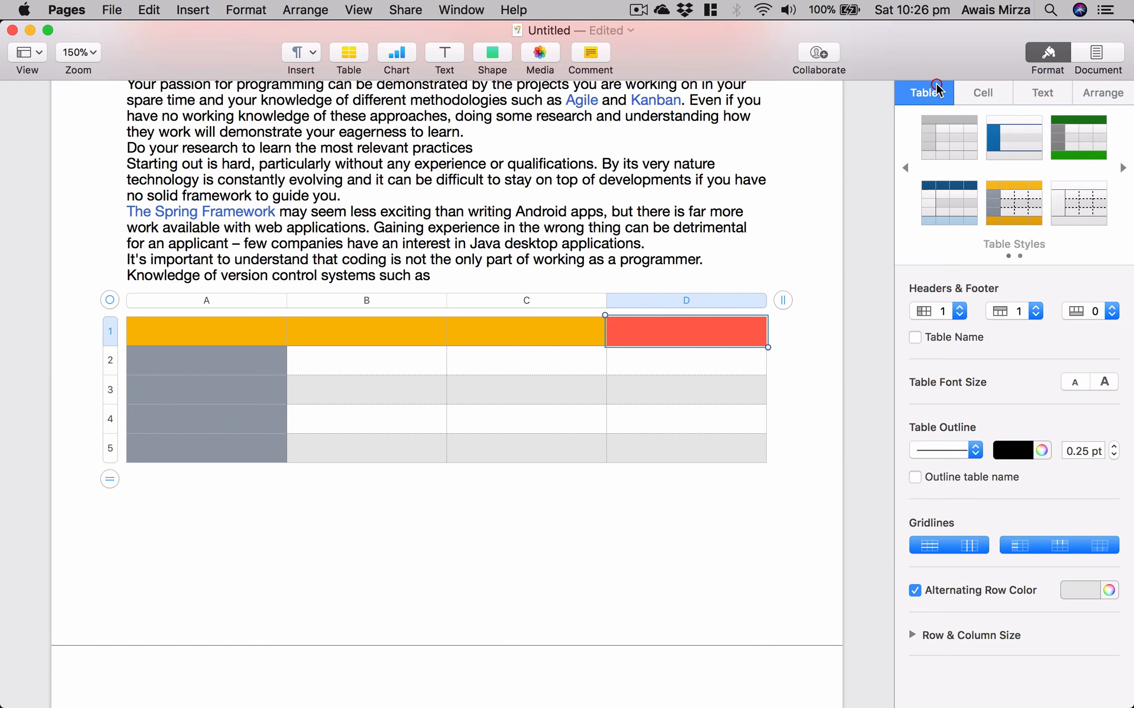
left_click(1122, 169)
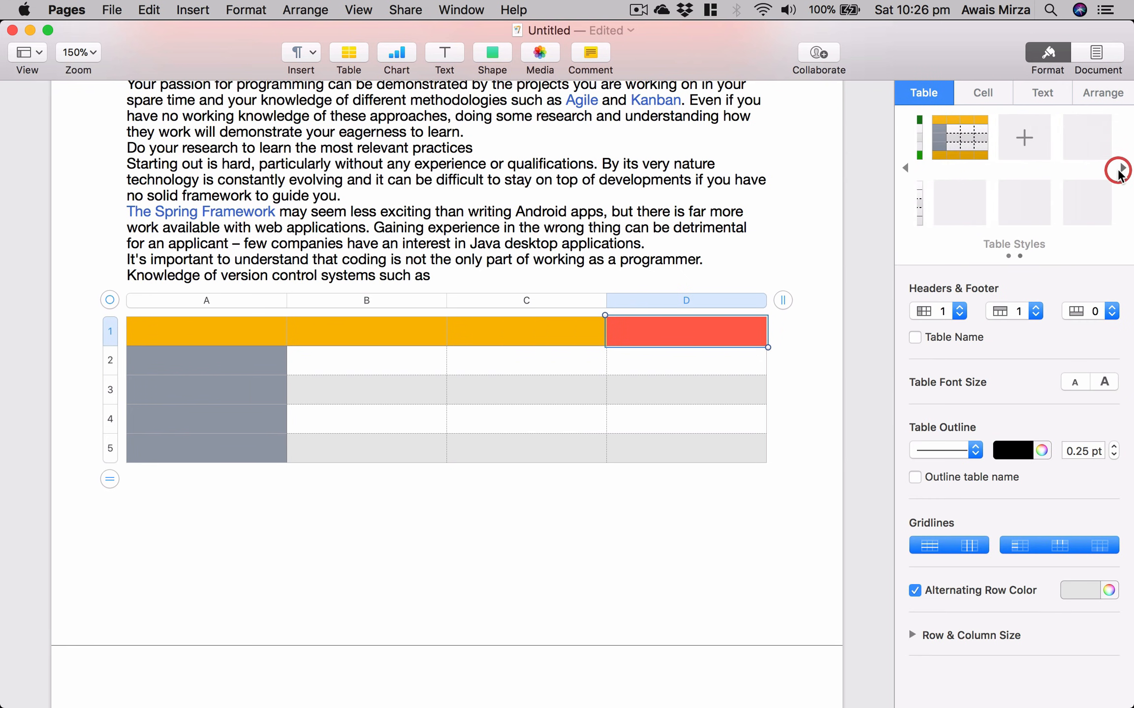
right_click(960, 135)
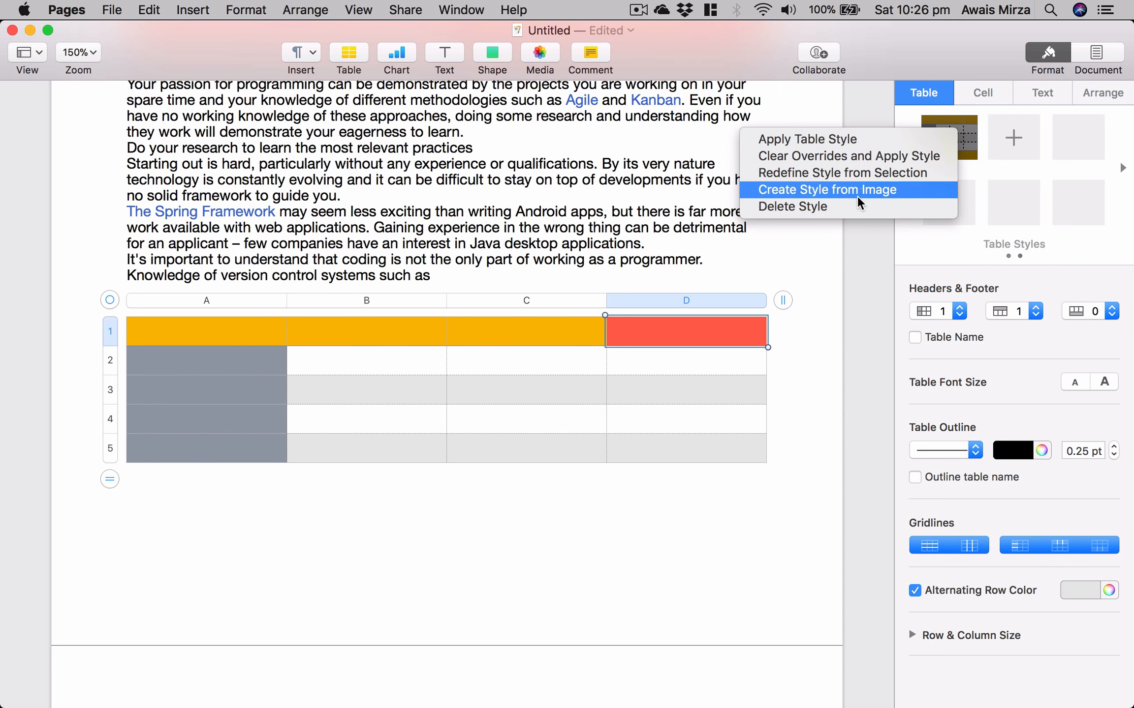
left_click(853, 206)
left_click(953, 132)
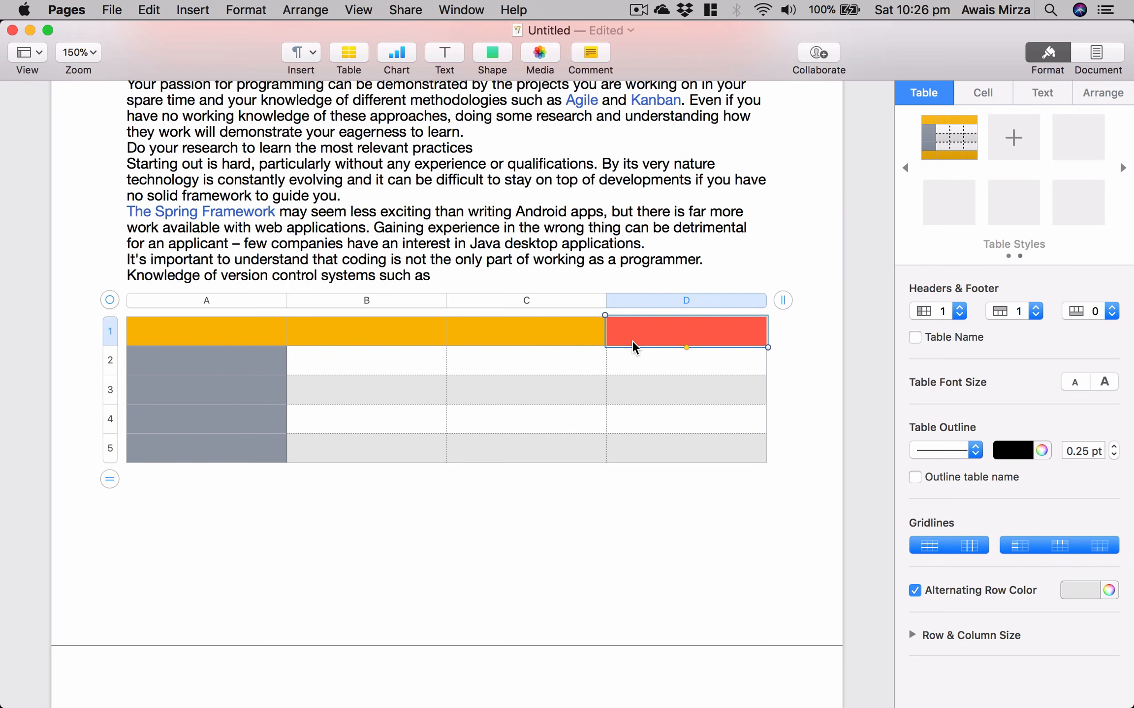
Select the header row from A1 to D1 and set the table outline colour to green
left_click_drag(633, 347, 91, 362)
left_click(146, 335)
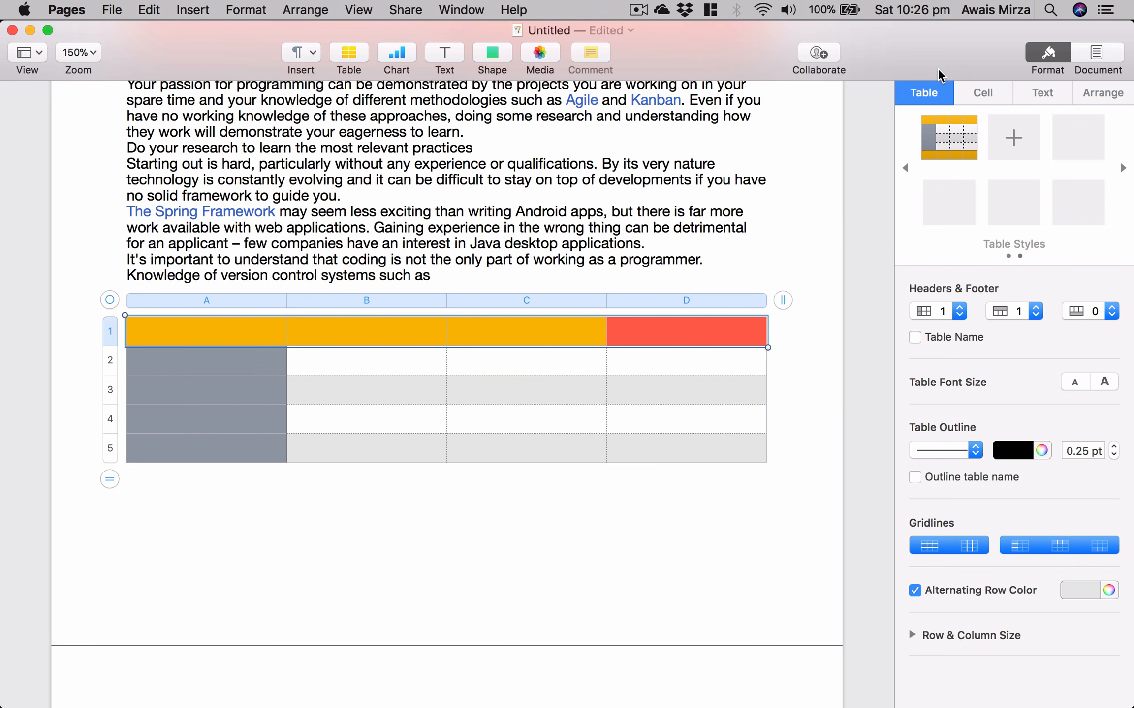
left_click(1006, 456)
left_click(999, 511)
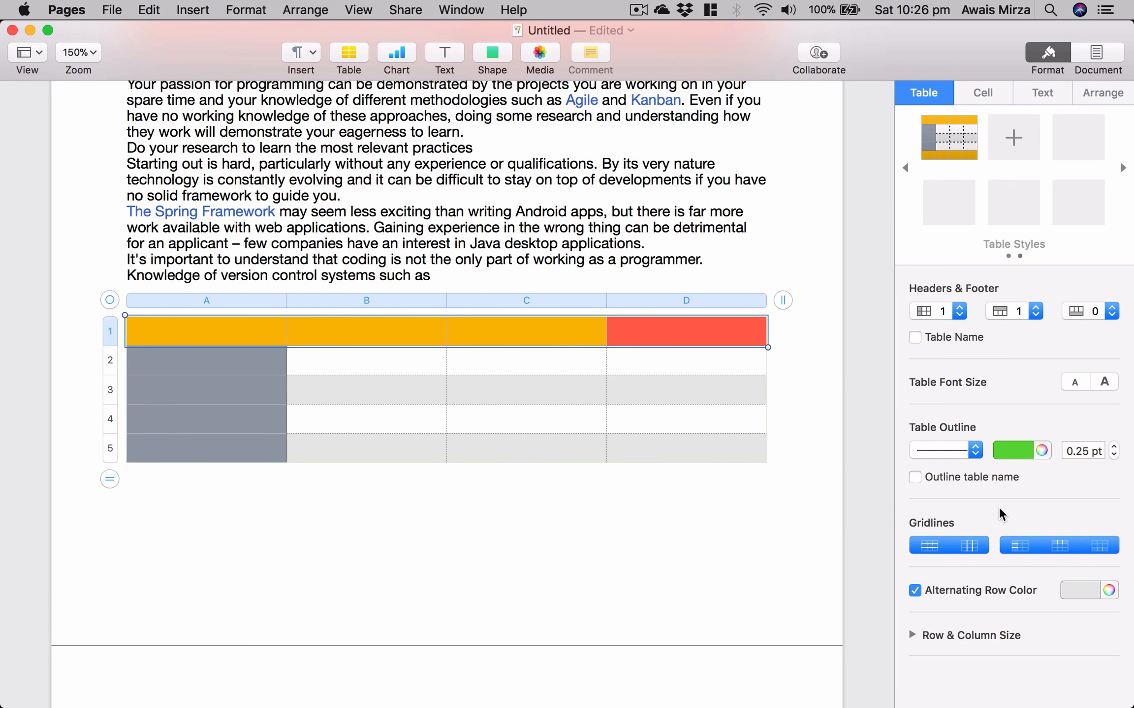
Try a white table outline and return the outline colour to green
left_click(1033, 447)
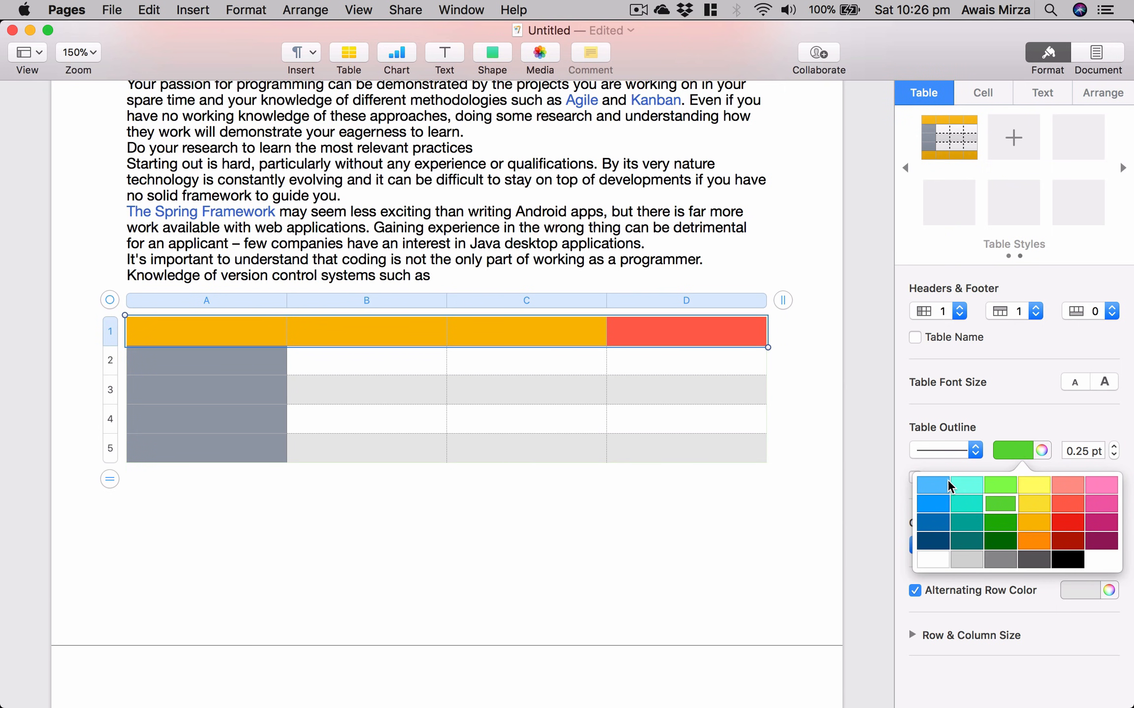
left_click(1102, 562)
left_click(941, 556)
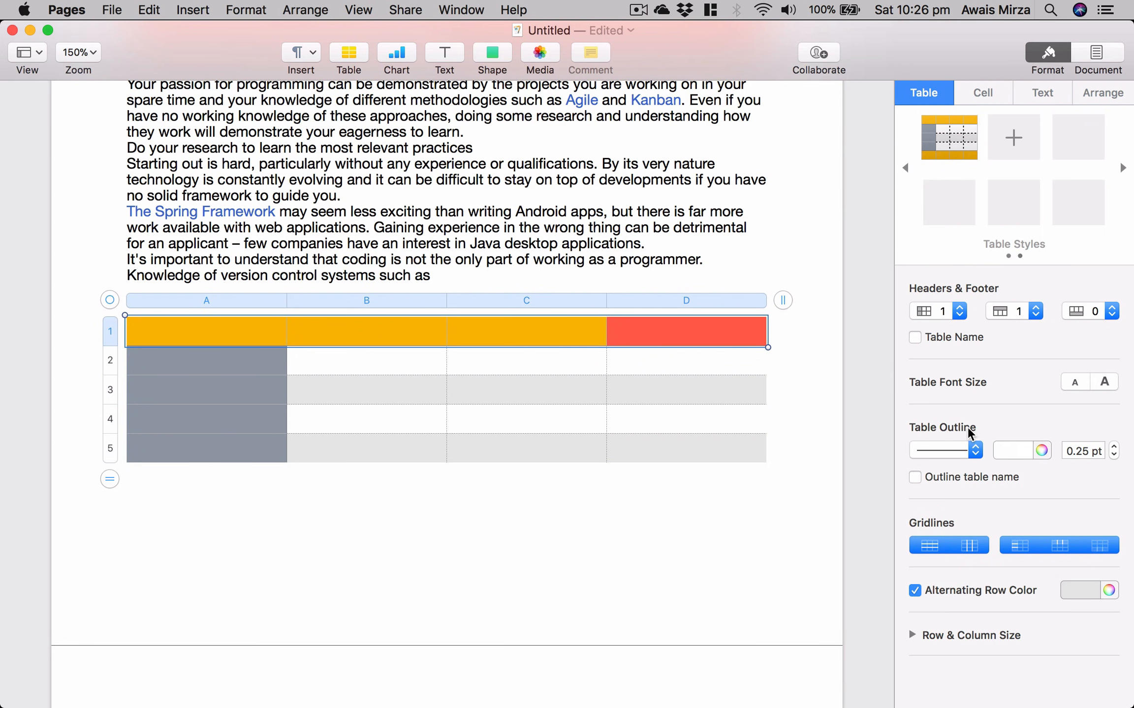
left_click(1023, 451)
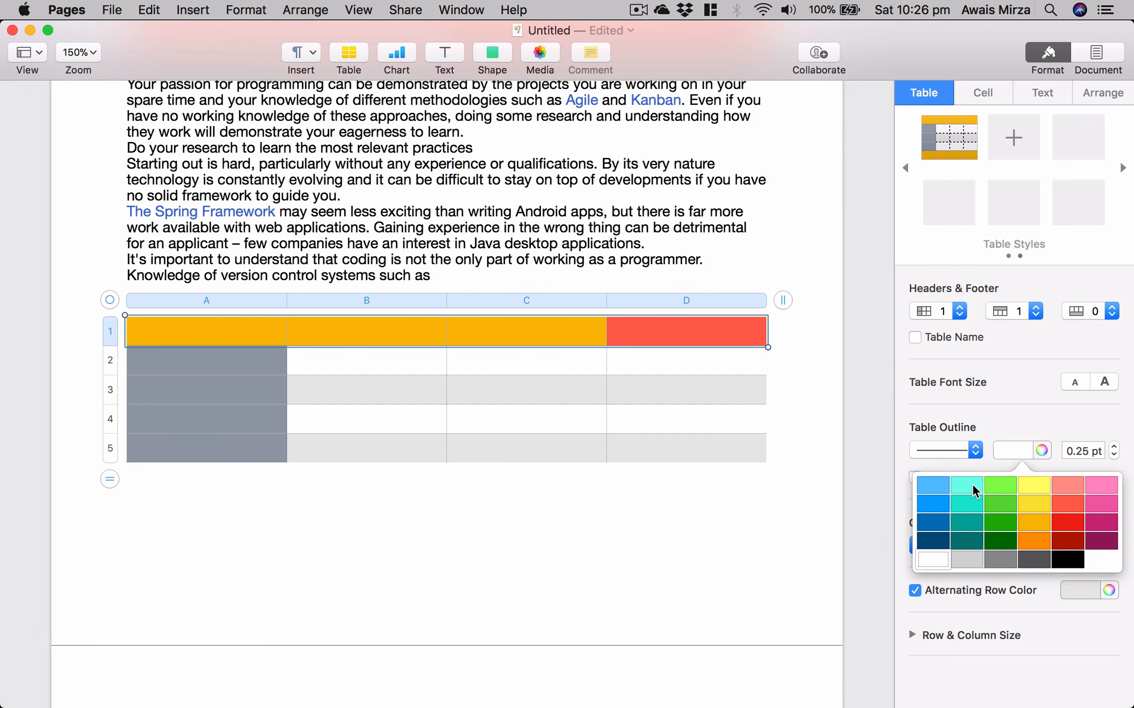
left_click(1011, 507)
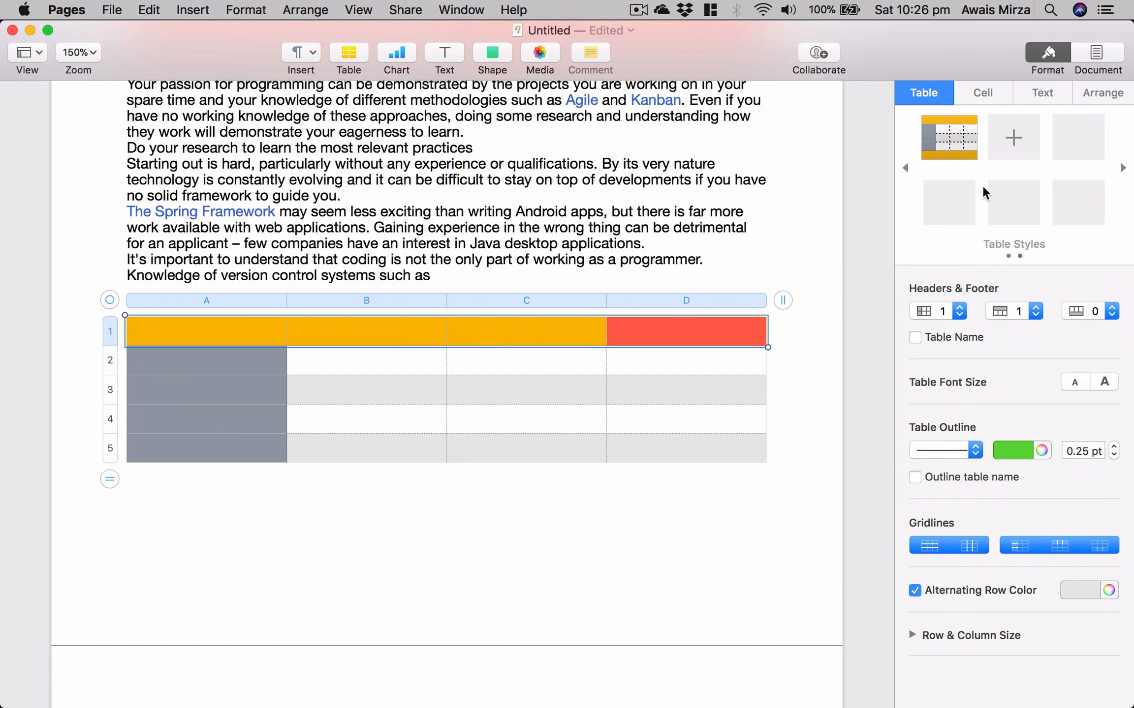
Set the border colour of header cells A1 to D1 to light green from the colour wheel
left_click(981, 94)
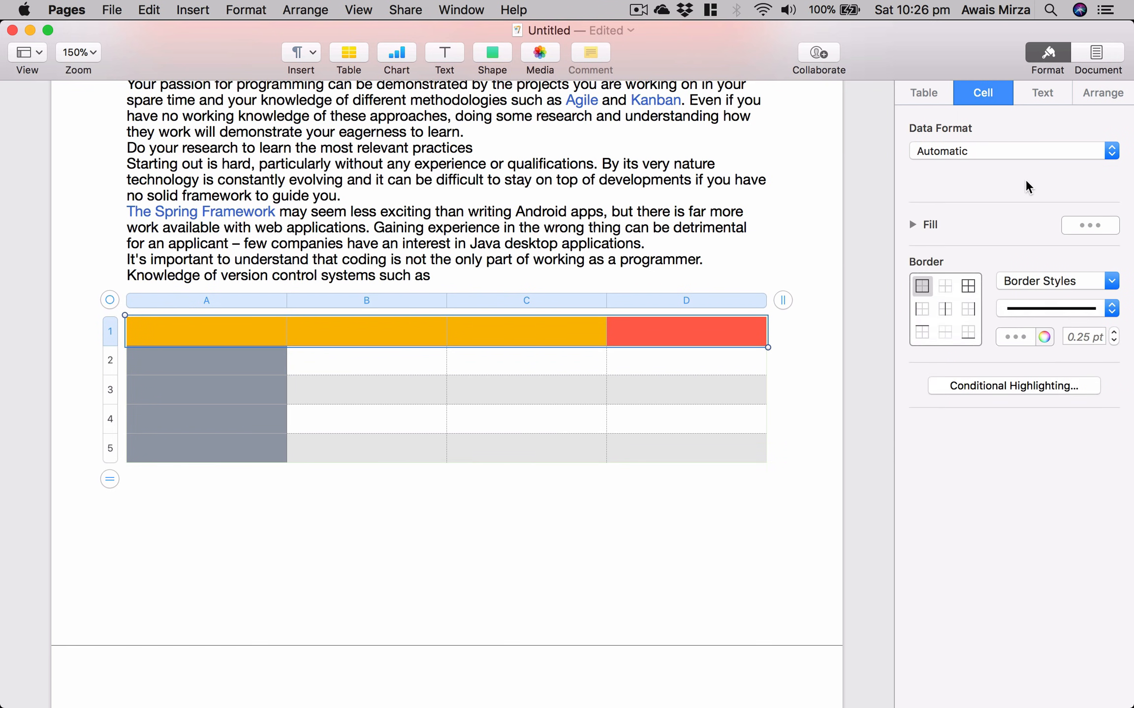
left_click(1043, 337)
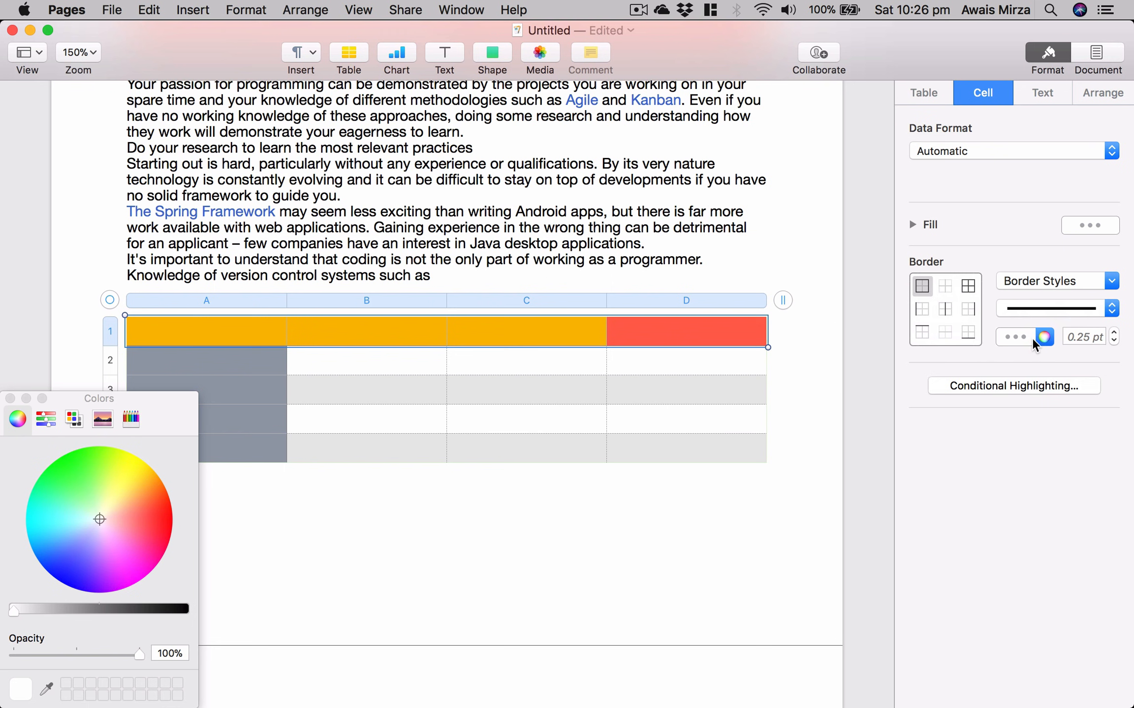
left_click(82, 487)
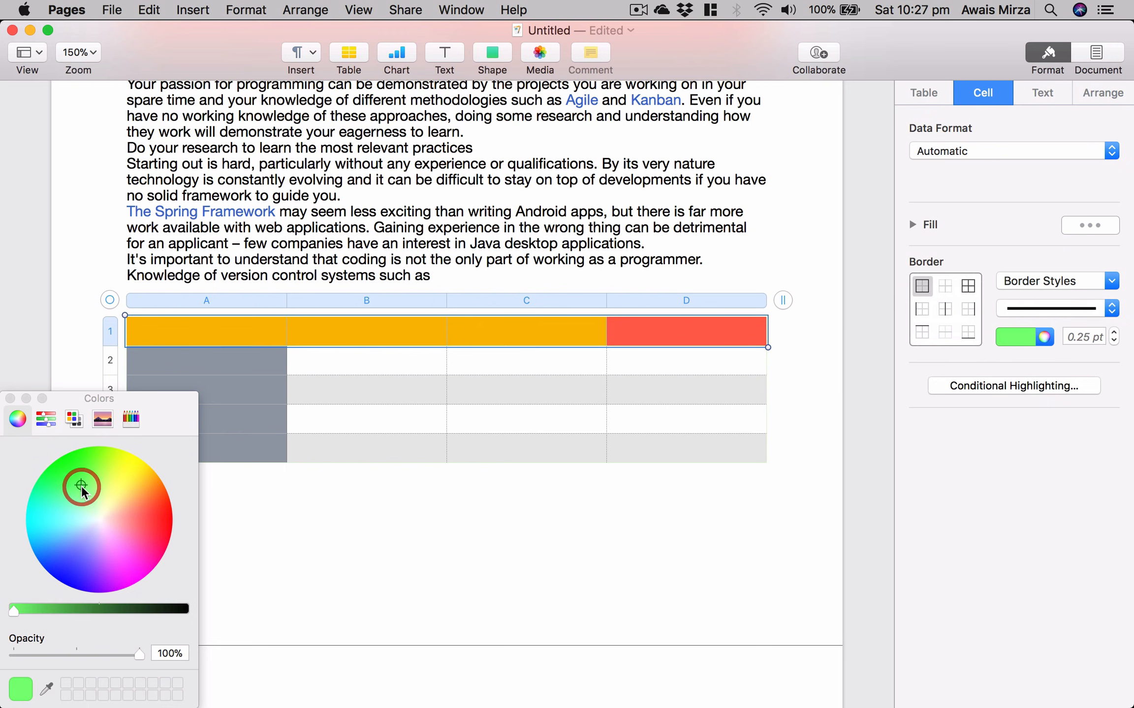
left_click(316, 569)
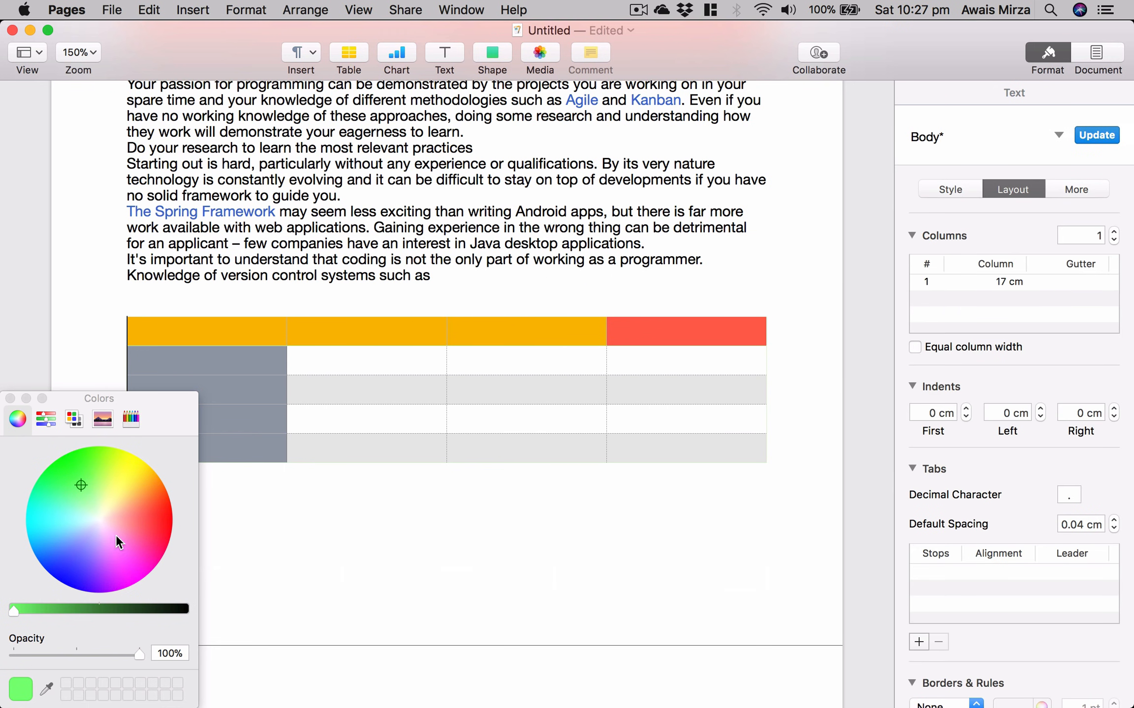
left_click(10, 397)
Select header cells A1 to D1 again and set their border colour to pink
left_click(431, 332)
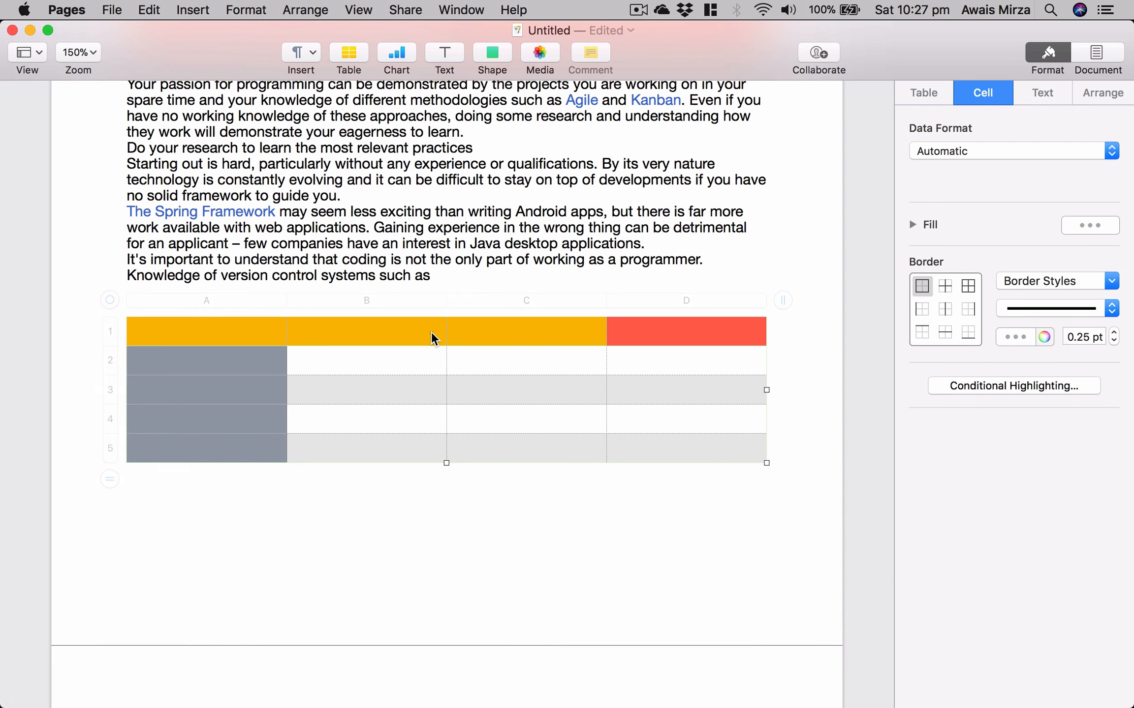
left_click_drag(242, 321, 354, 385)
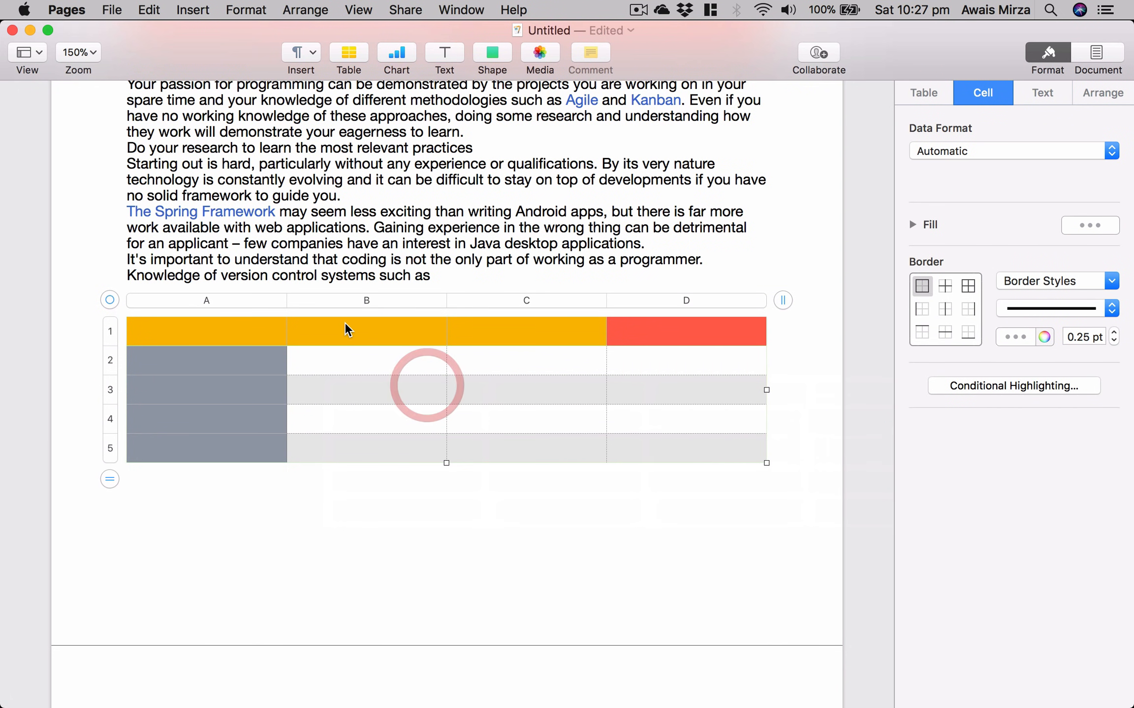
left_click(344, 320)
left_click_drag(623, 328, 210, 336)
left_click(1016, 331)
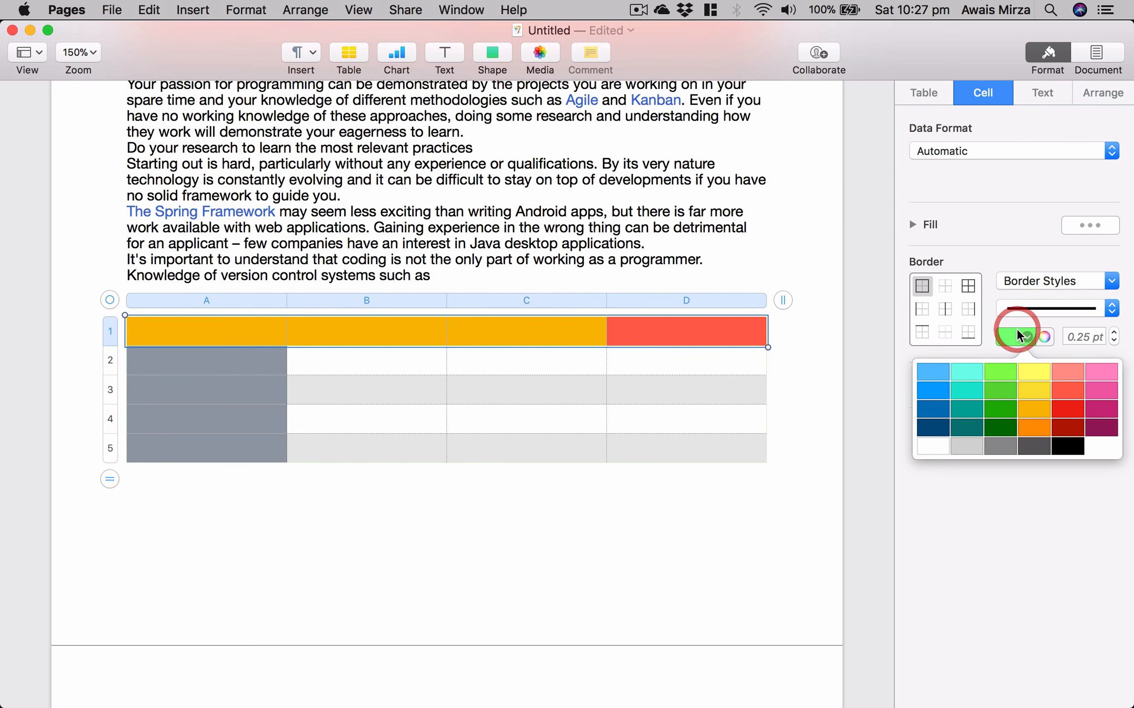
left_click(1105, 385)
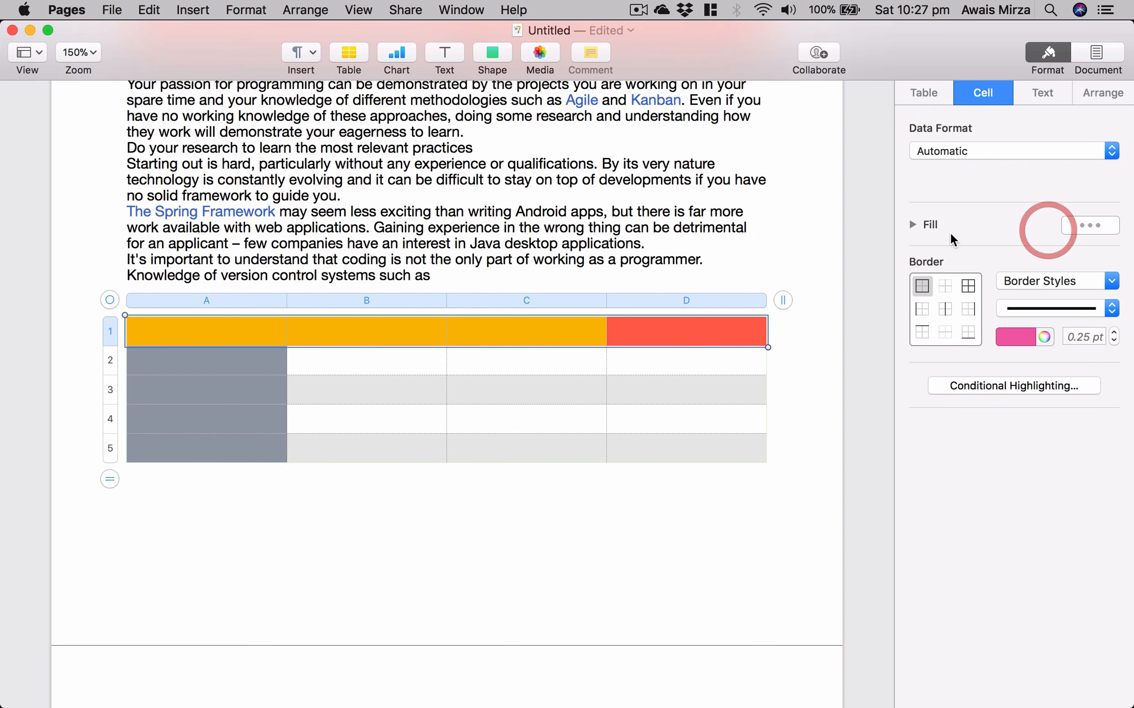
Try orange and teal fills on header cells A1 to D1, settling on a light pink colour fill
left_click(914, 225)
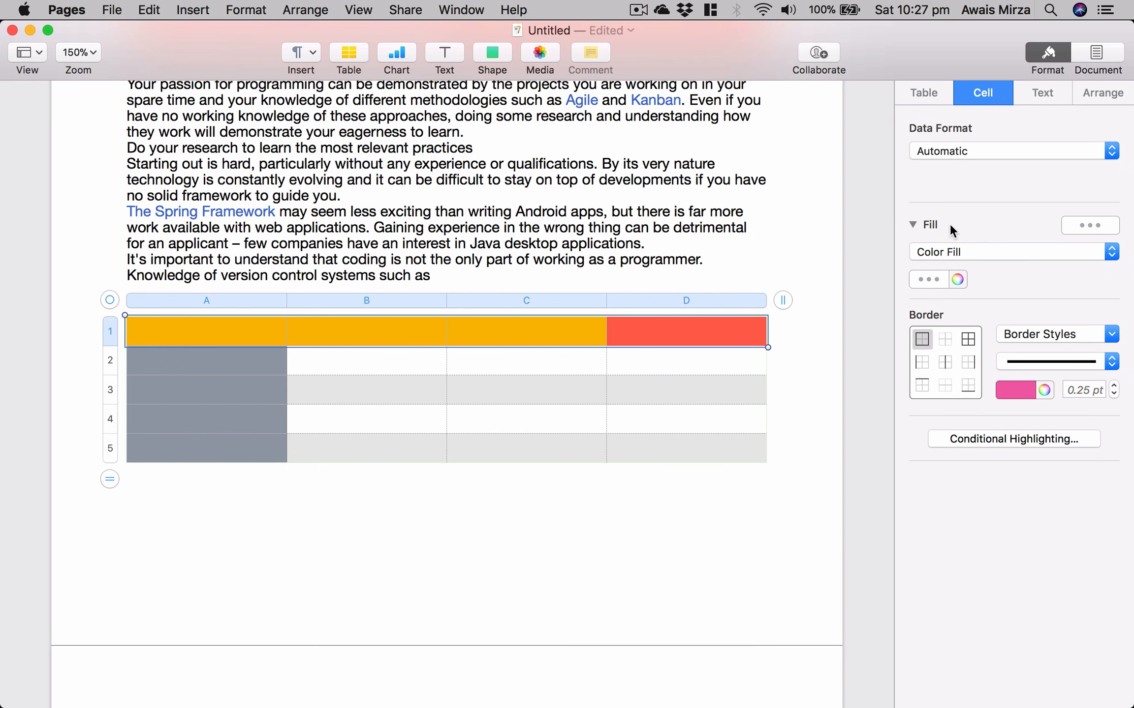
left_click(950, 275)
left_click(932, 280)
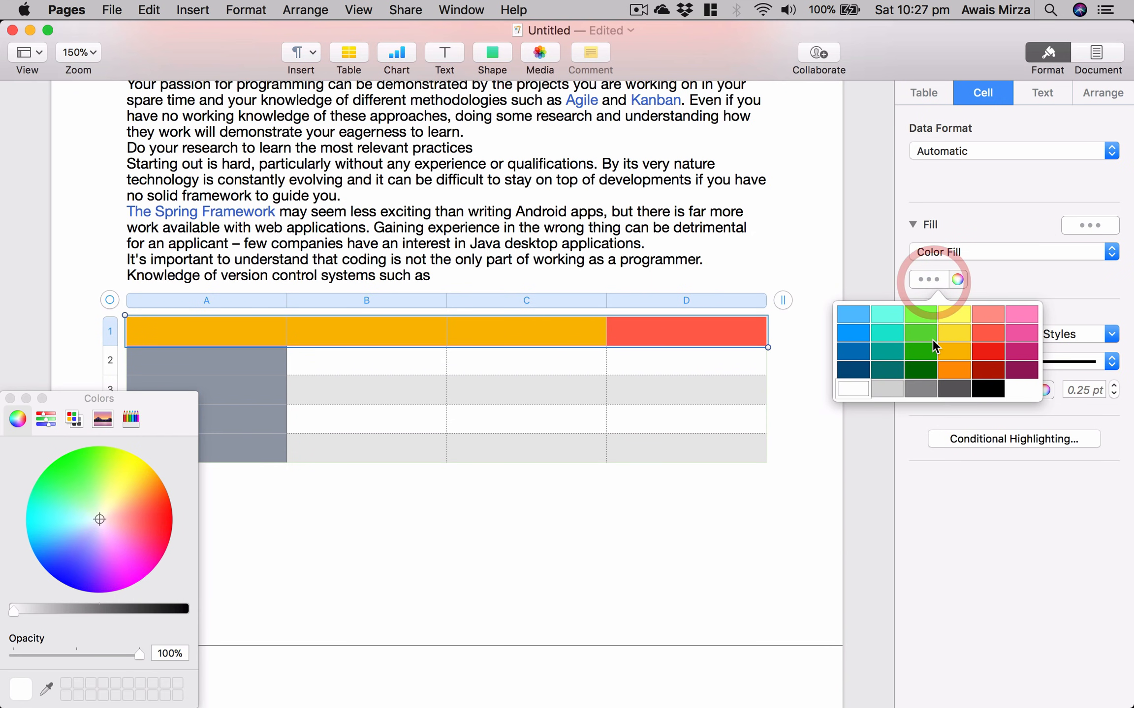
left_click(945, 344)
left_click(924, 278)
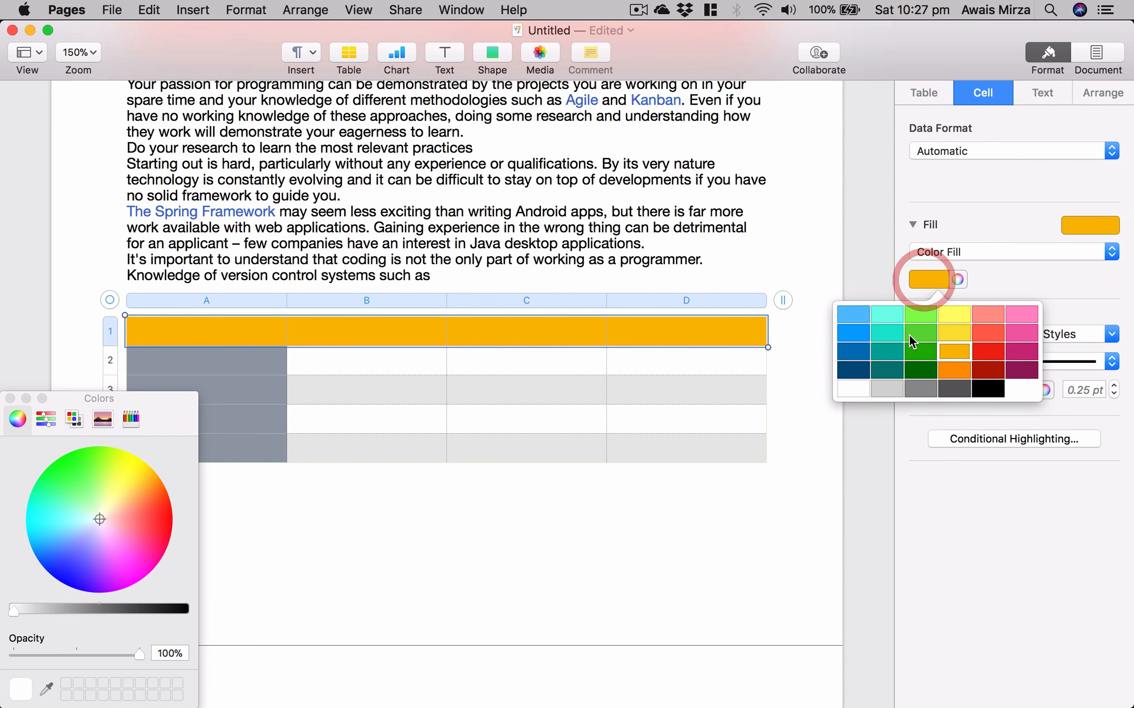
left_click(890, 350)
left_click(923, 280)
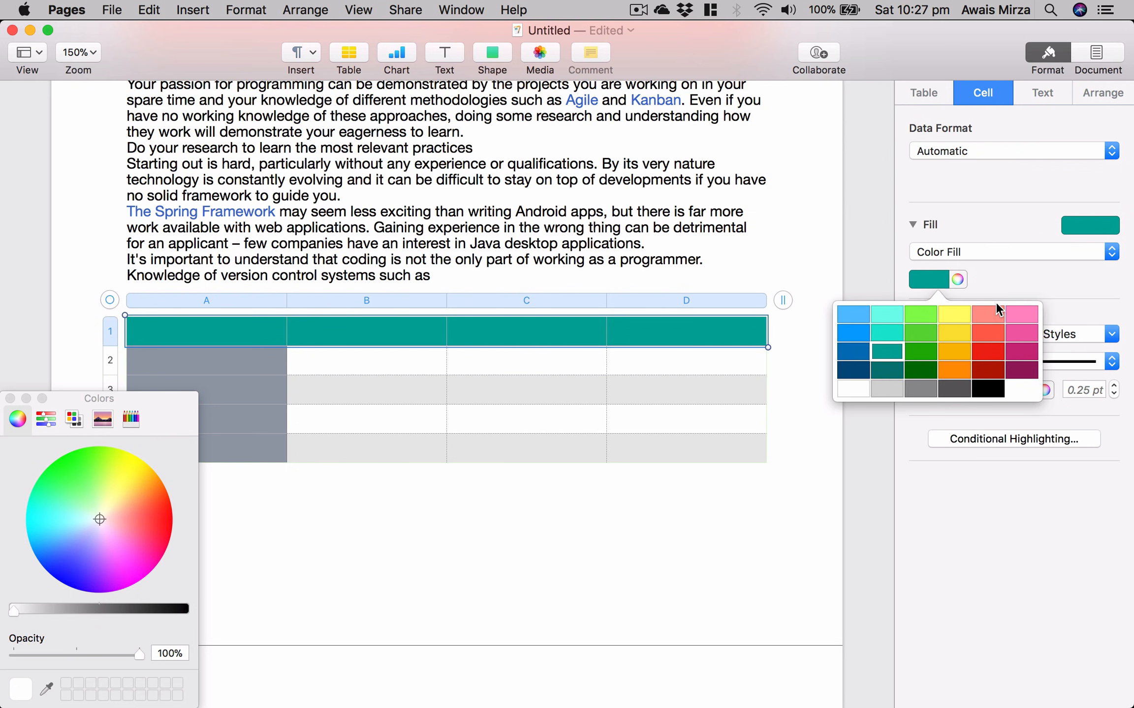
left_click(1019, 314)
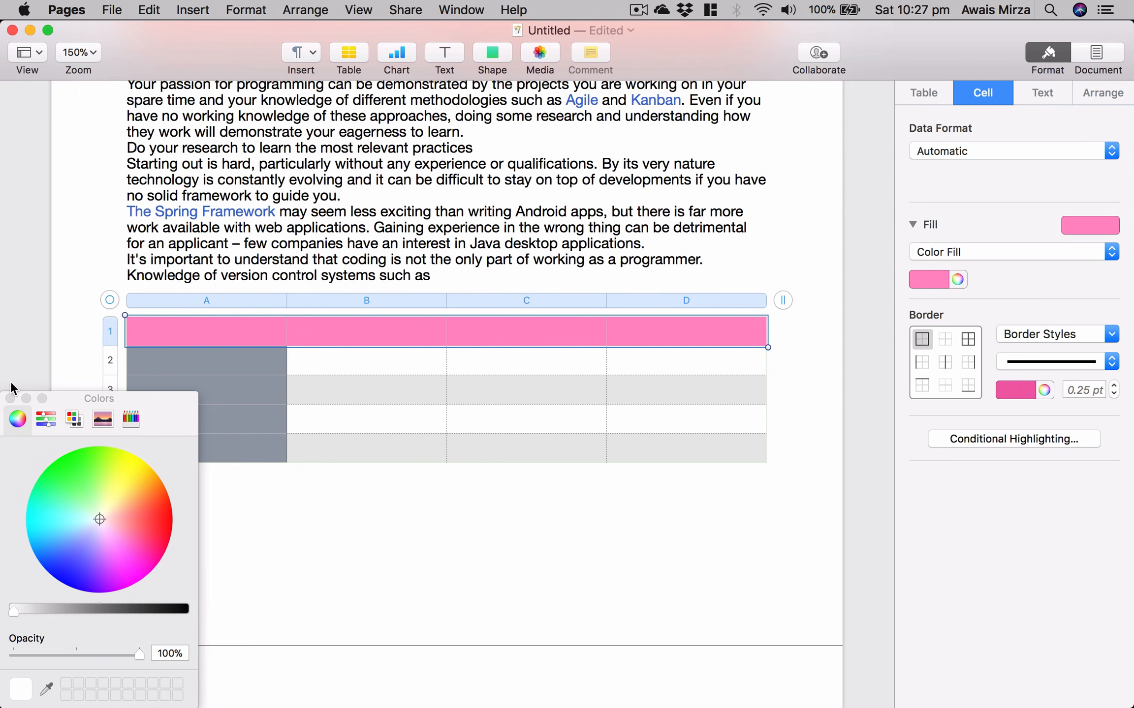
left_click(11, 399)
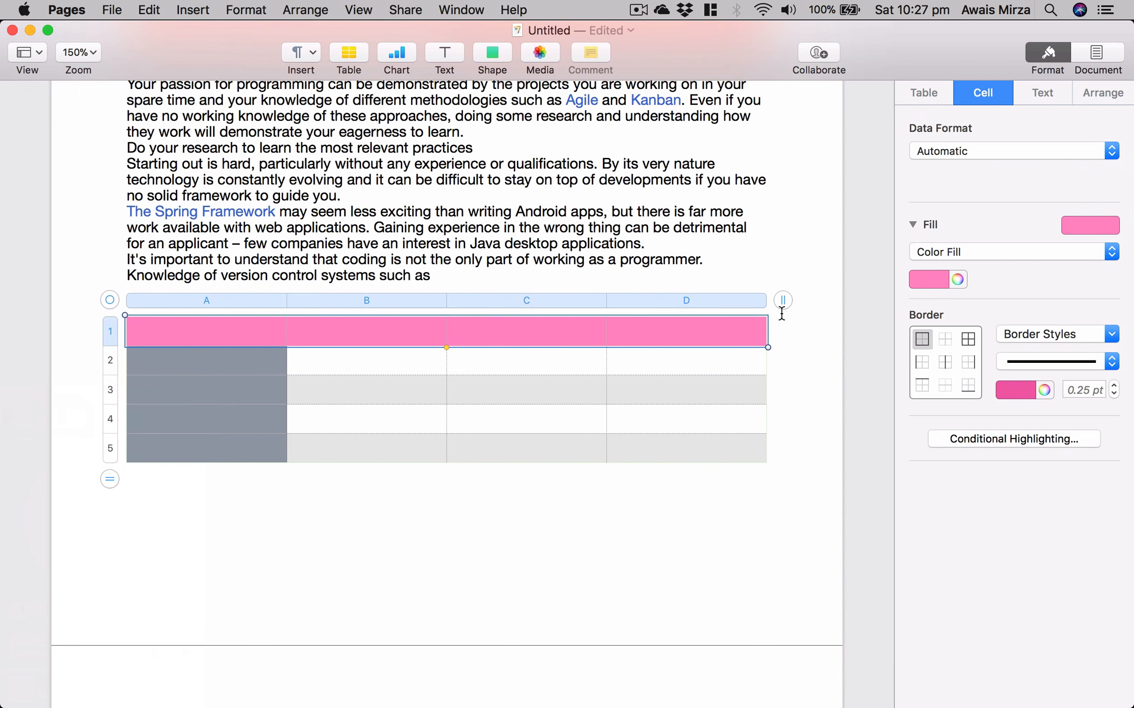
Select row 2 from A2 to D2, and move header cell C1 down to cell C5
left_click(674, 365)
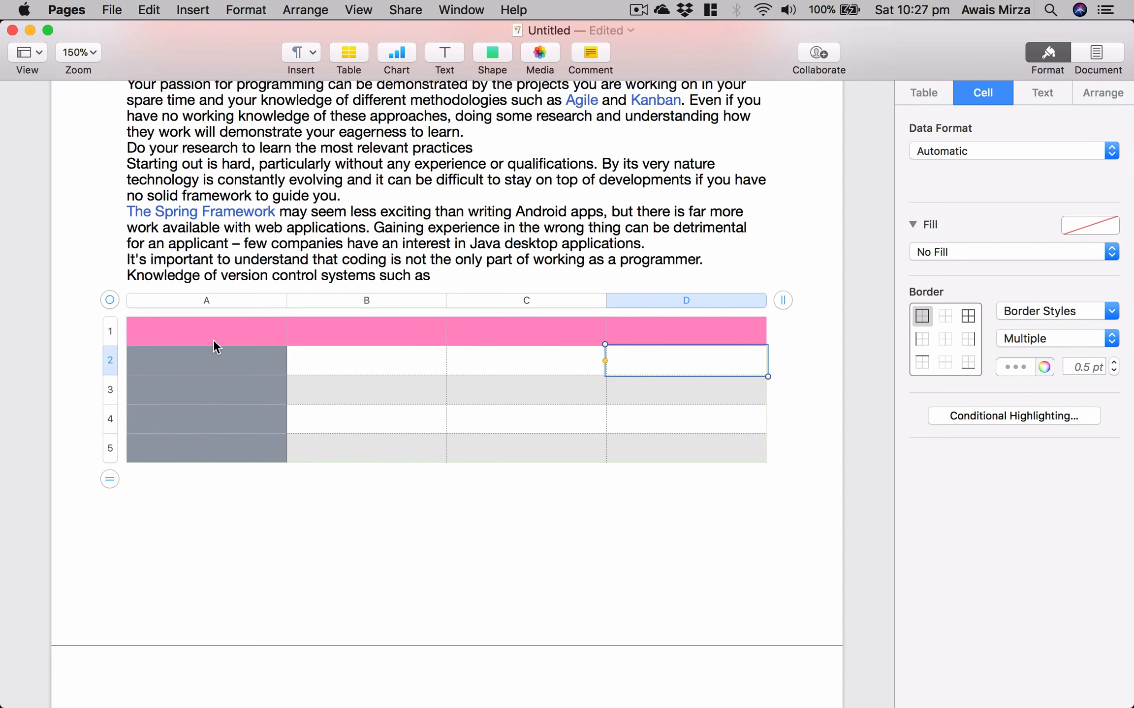
left_click_drag(206, 361, 729, 361)
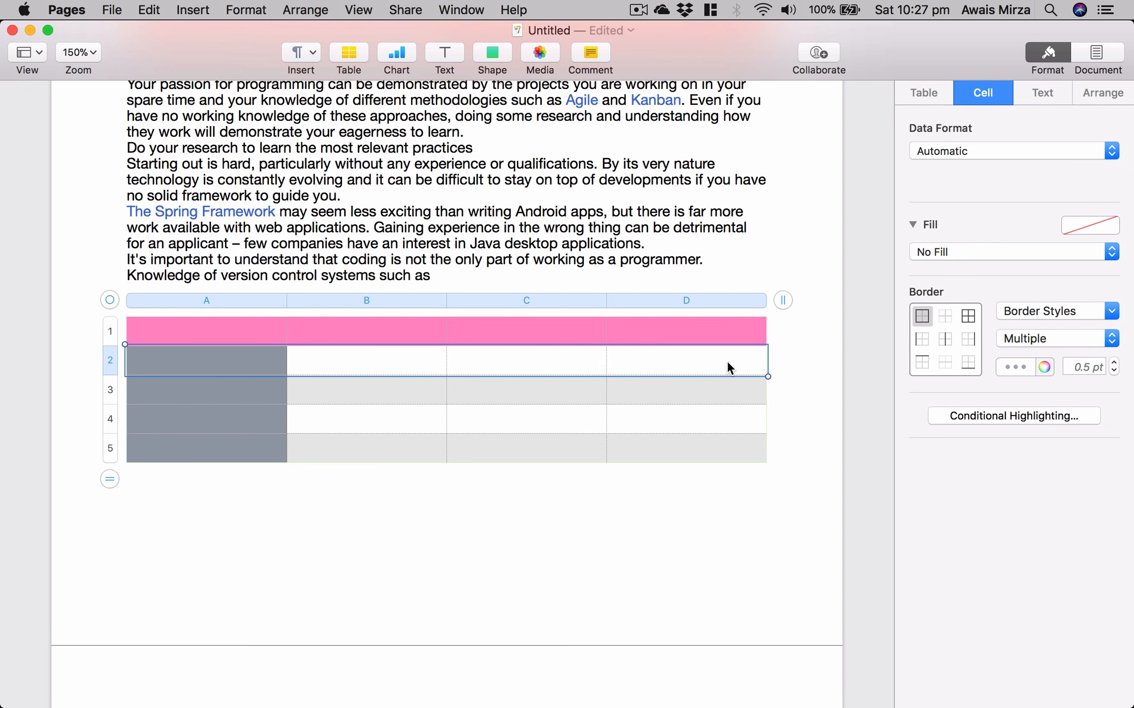
left_click(505, 324)
left_click_drag(504, 325, 497, 435)
left_click_drag(496, 434, 496, 434)
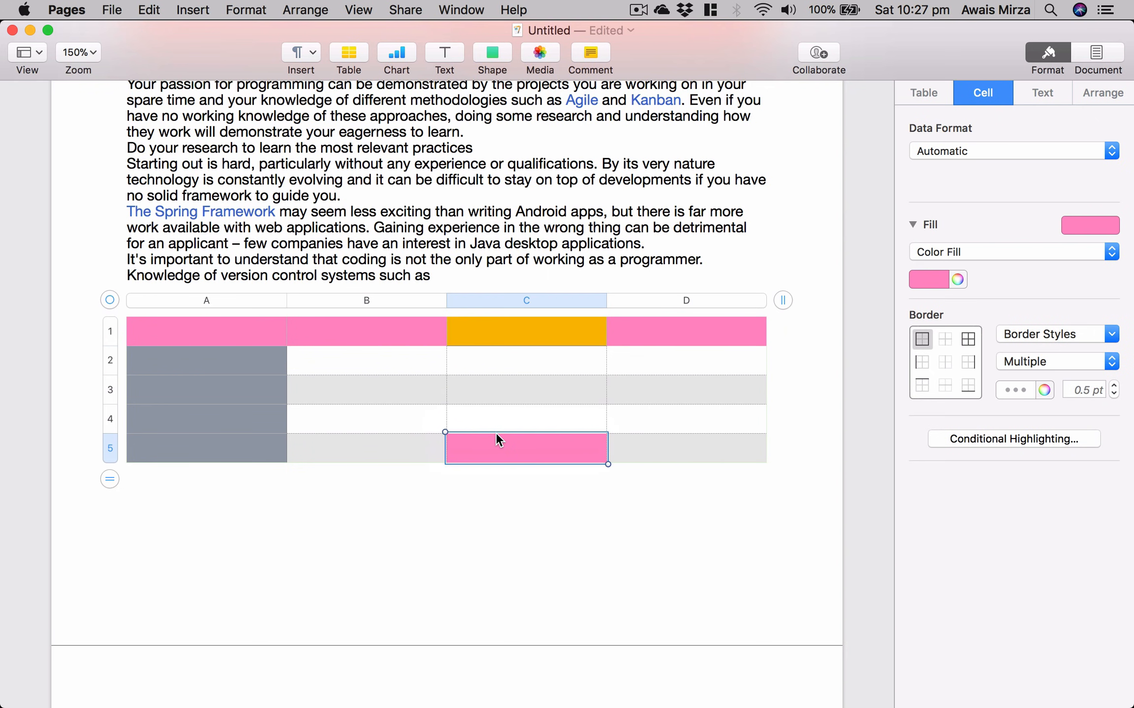
Delete the formatted table and insert a new grey table with four columns and five rows in its place
left_click(930, 94)
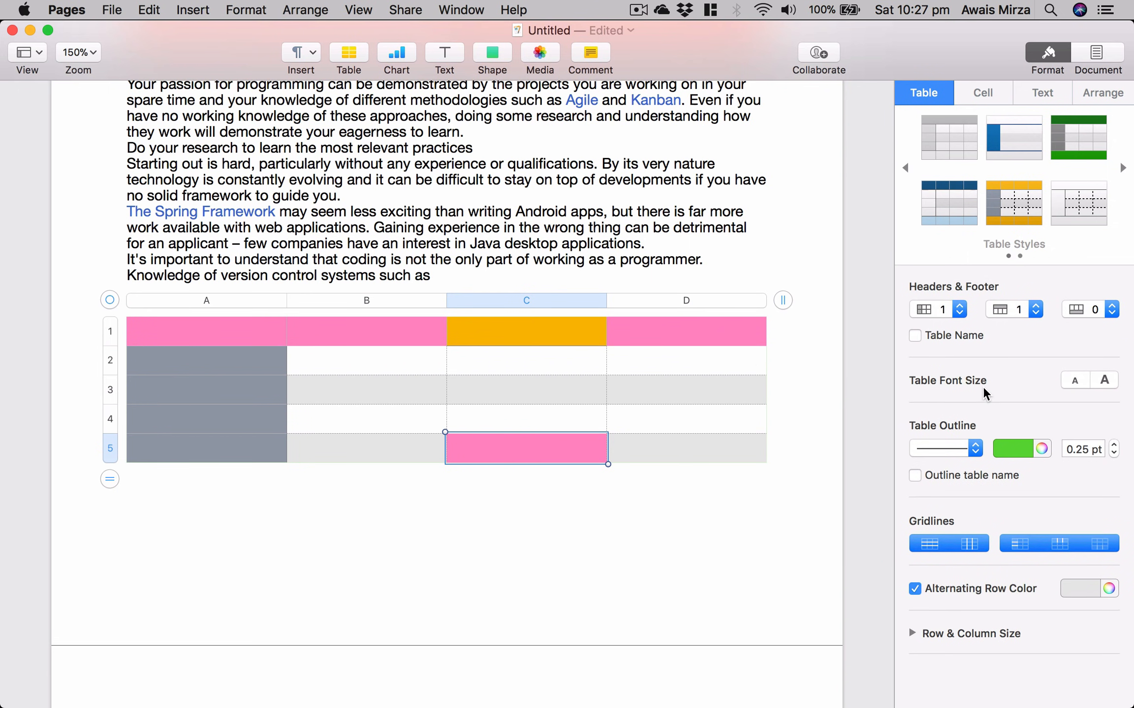
left_click(440, 397)
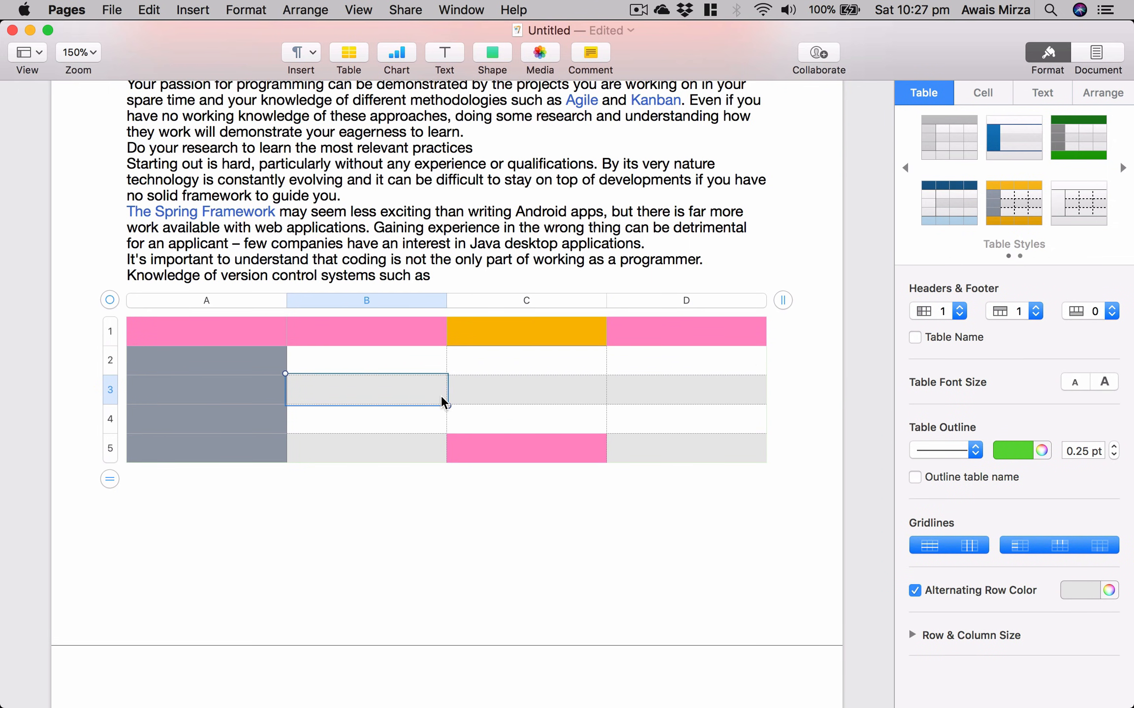
key("cmd+a")
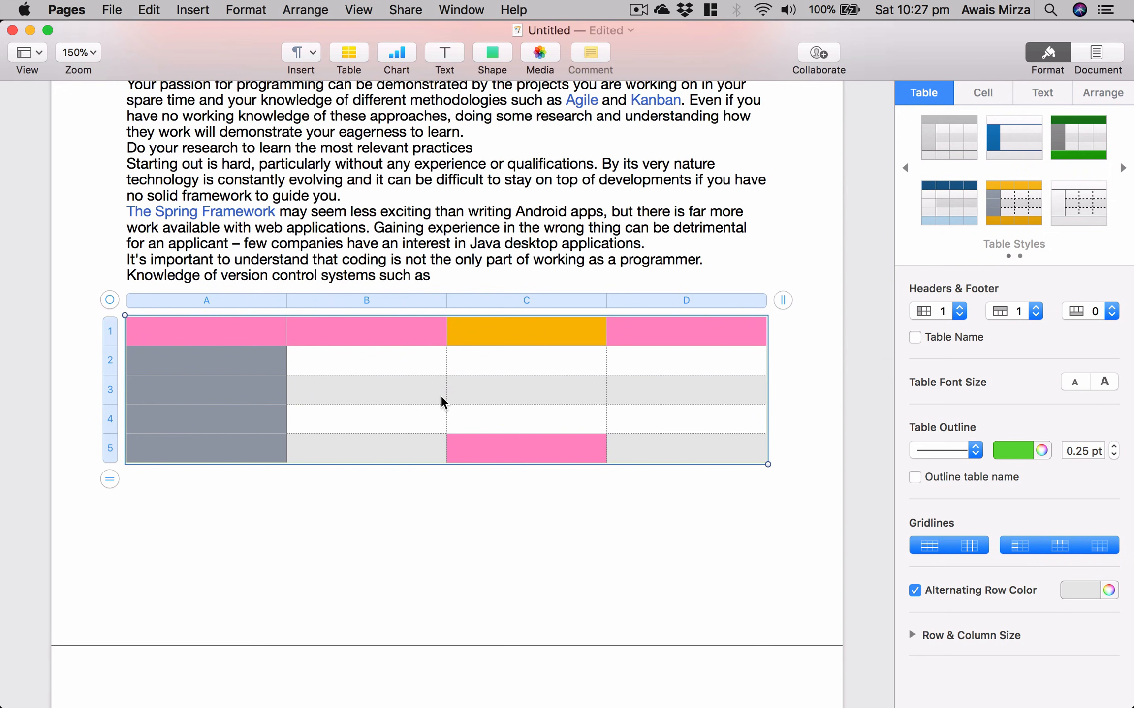
key("super+BackSpace")
key("super+Escape")
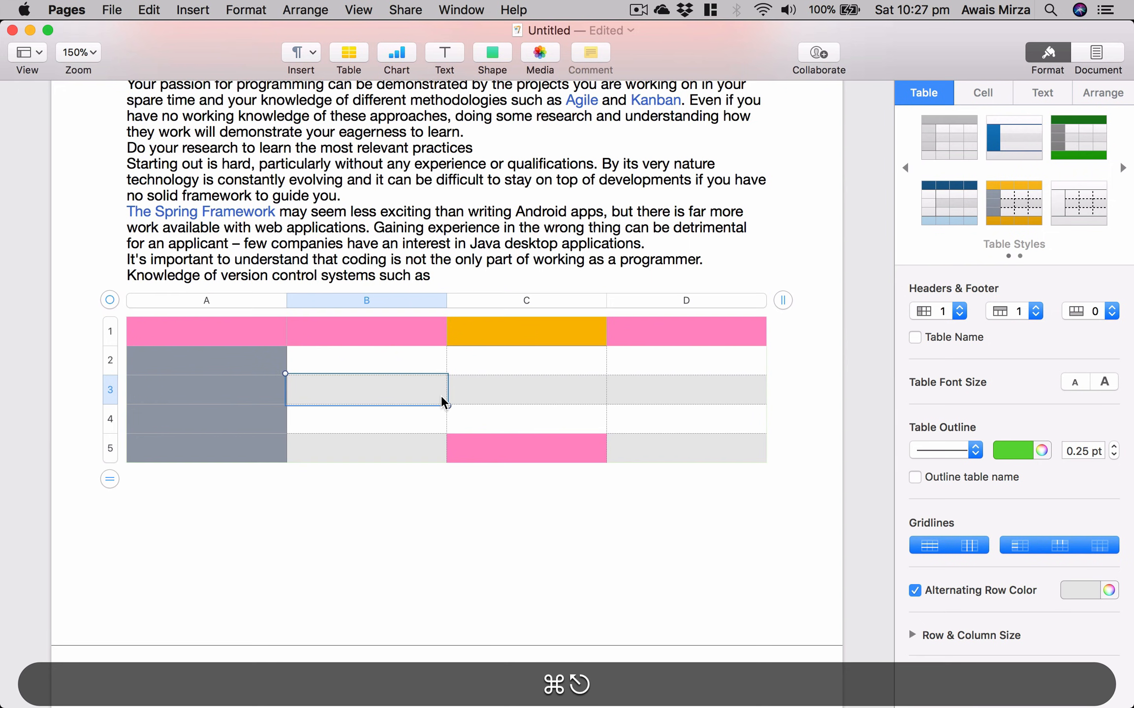
left_click(524, 554)
key("BackSpace")
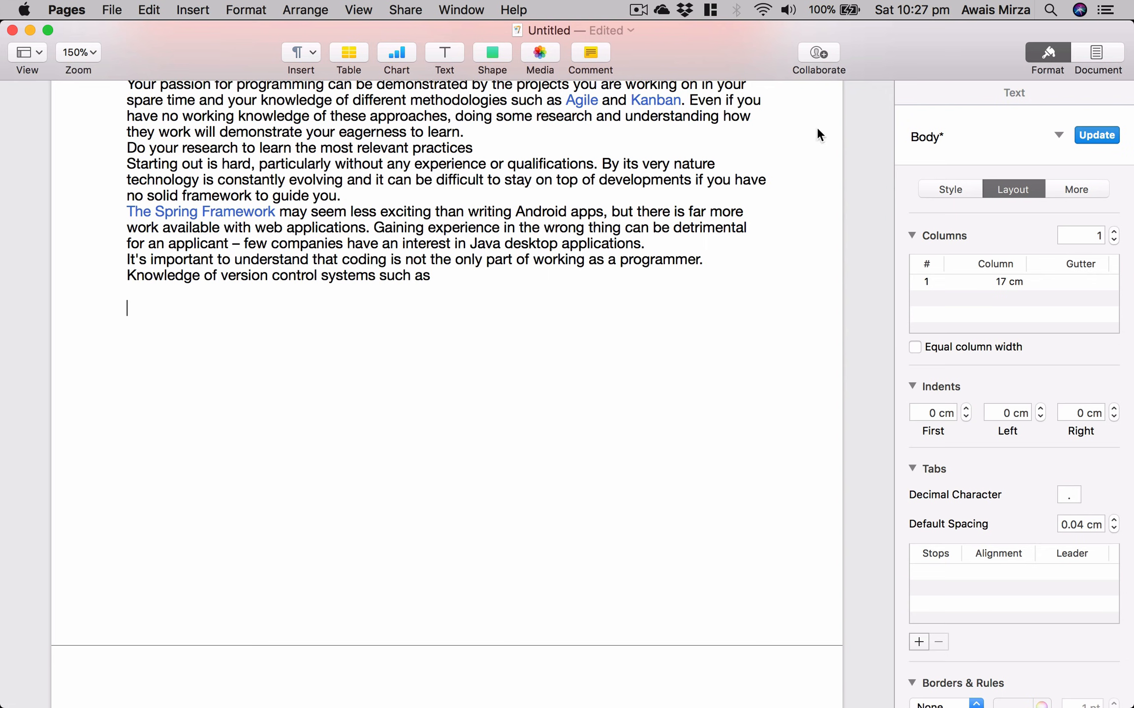
left_click(363, 53)
left_click(308, 102)
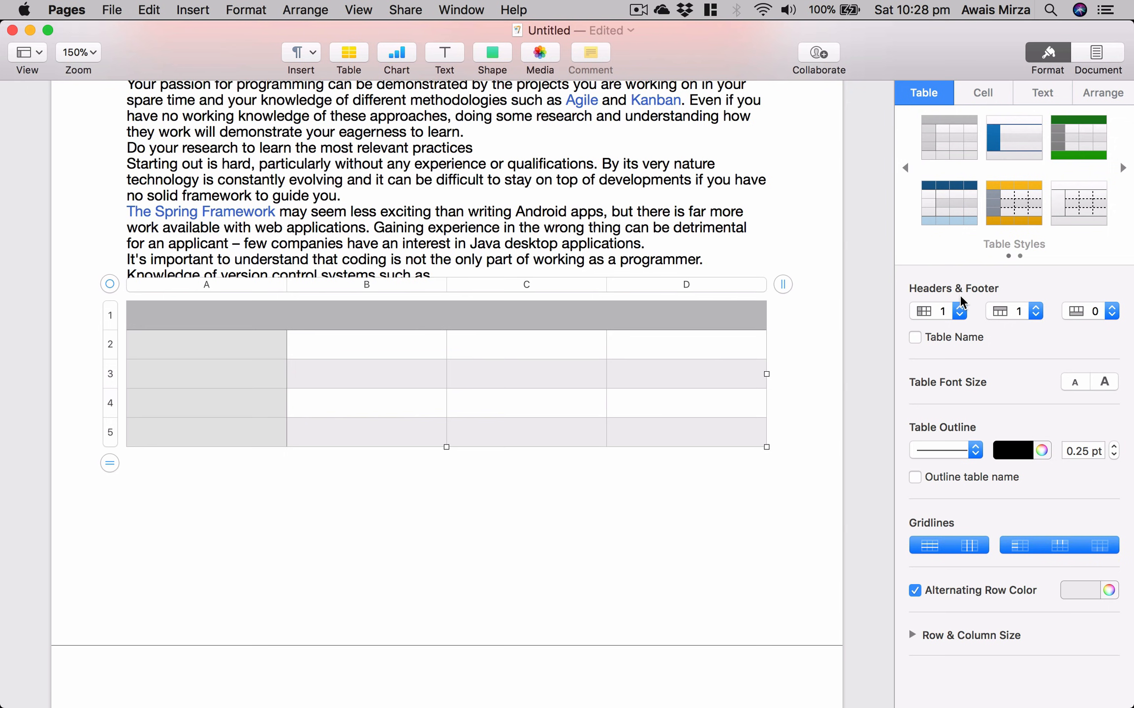
Try three header columns on the new table and return the number to 1
left_click(960, 313)
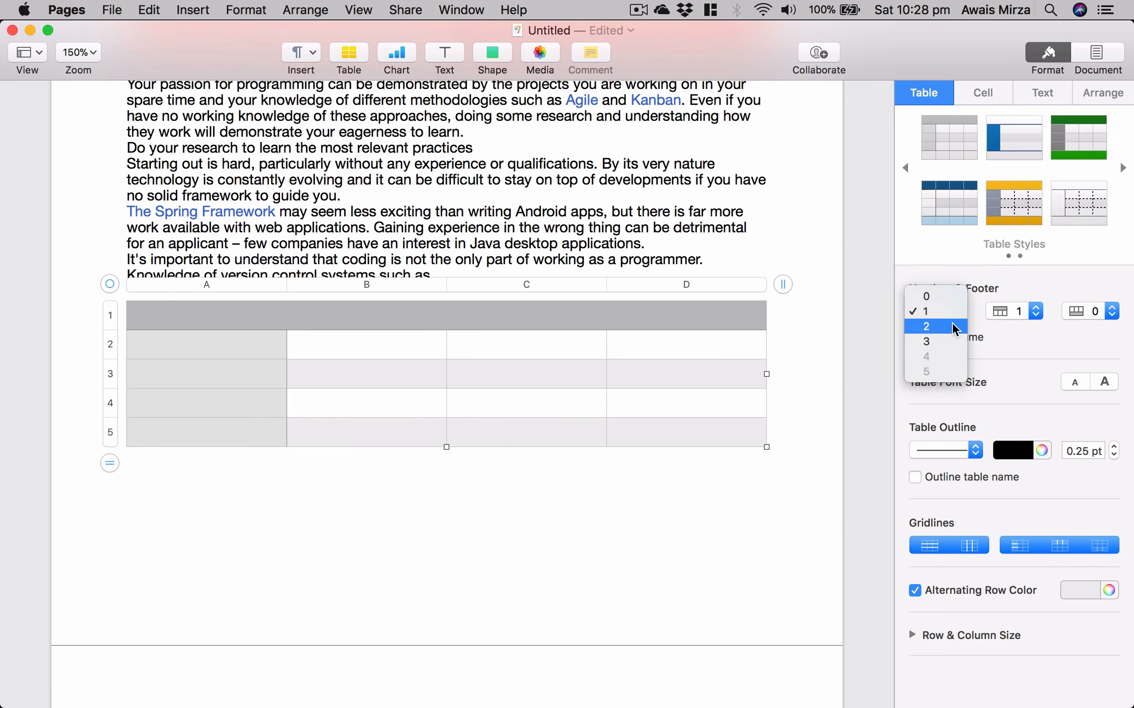
left_click(948, 340)
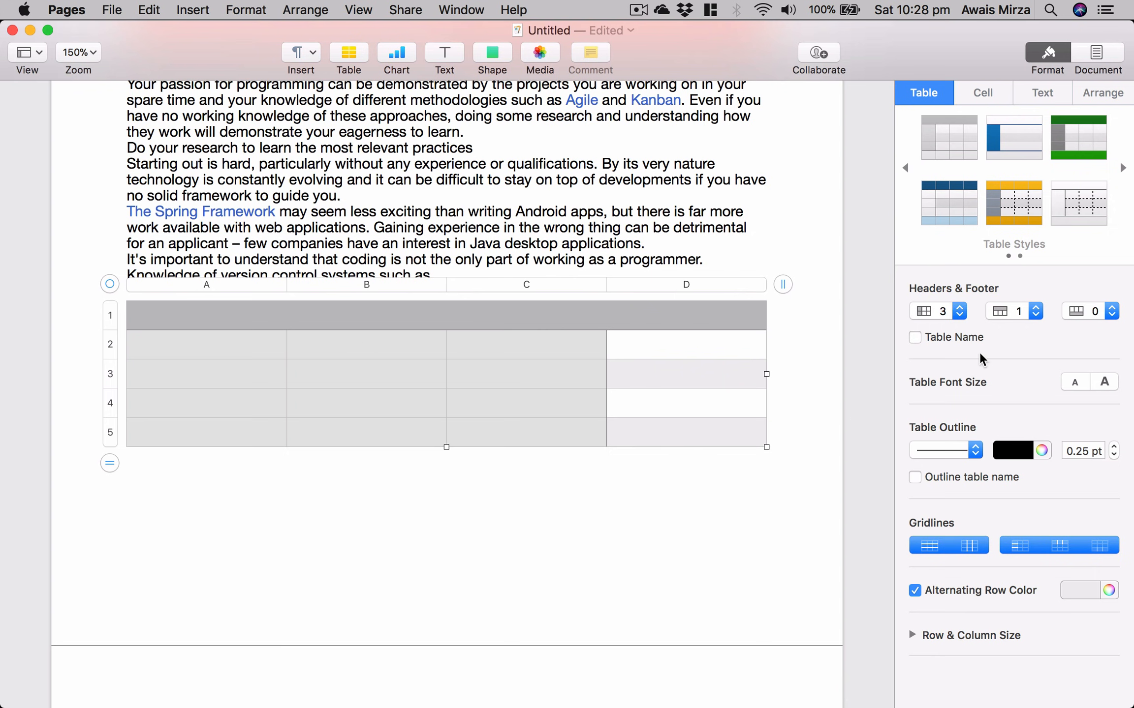
left_click(960, 311)
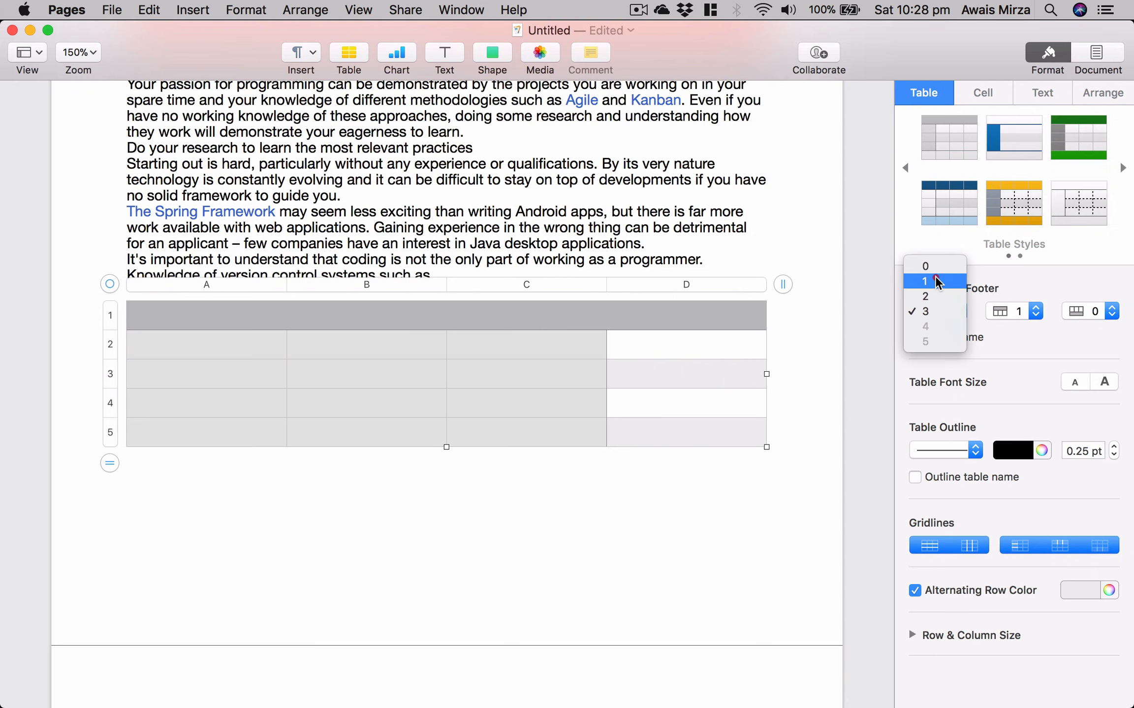
left_click(935, 280)
Try three header rows, return the number to 1, and check the footer row choices
left_click(1017, 311)
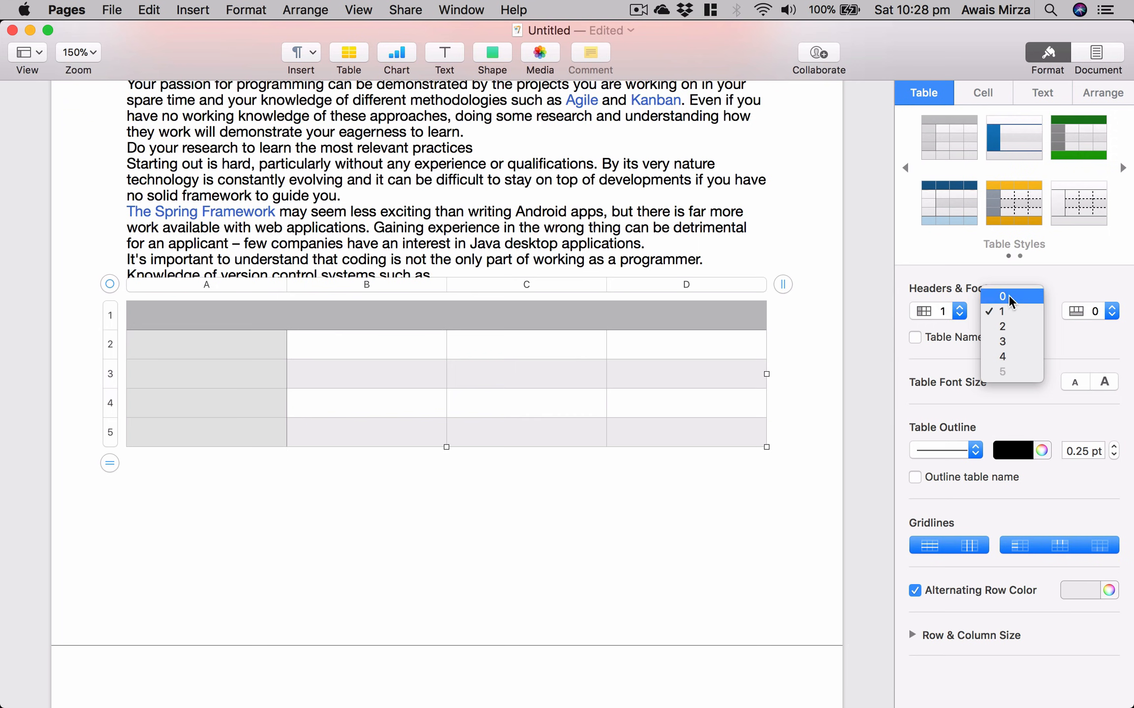
left_click(1004, 341)
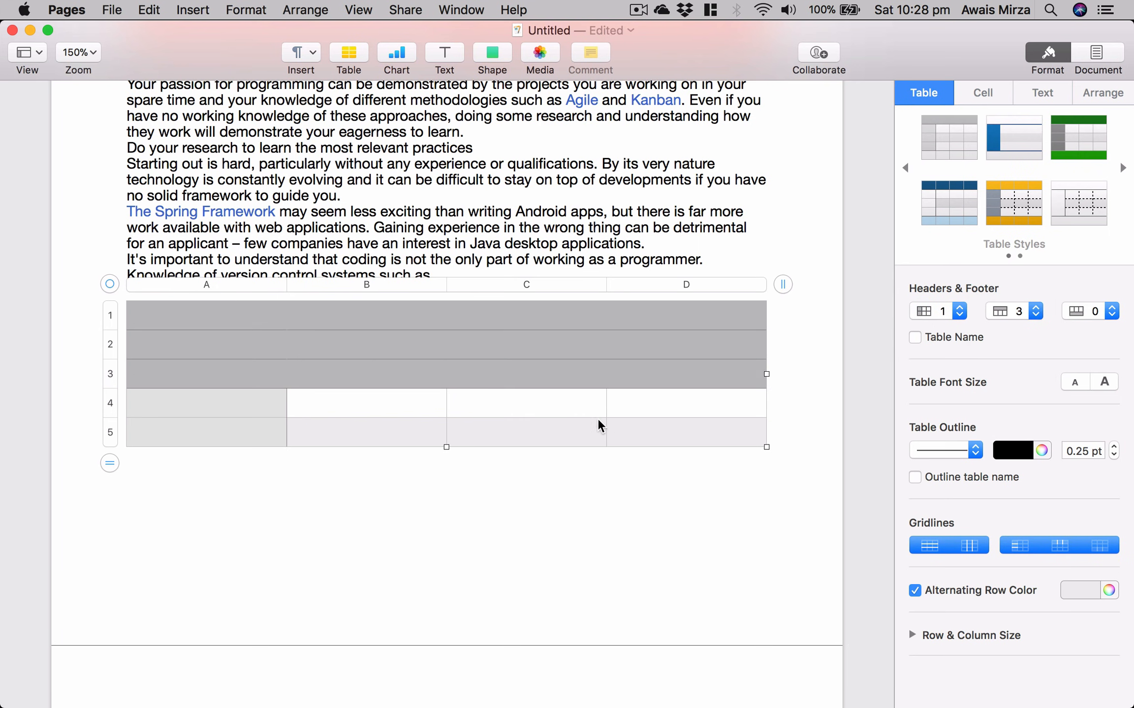
left_click(1034, 303)
left_click(1017, 281)
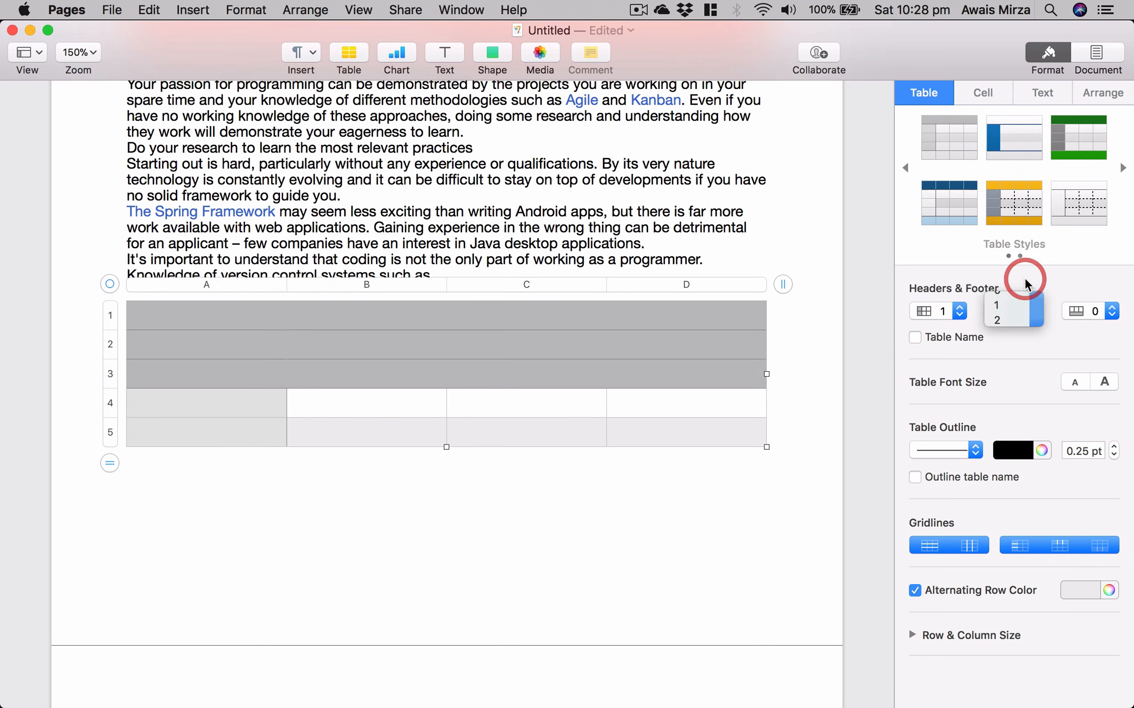
left_click(1089, 312)
left_click(1089, 313)
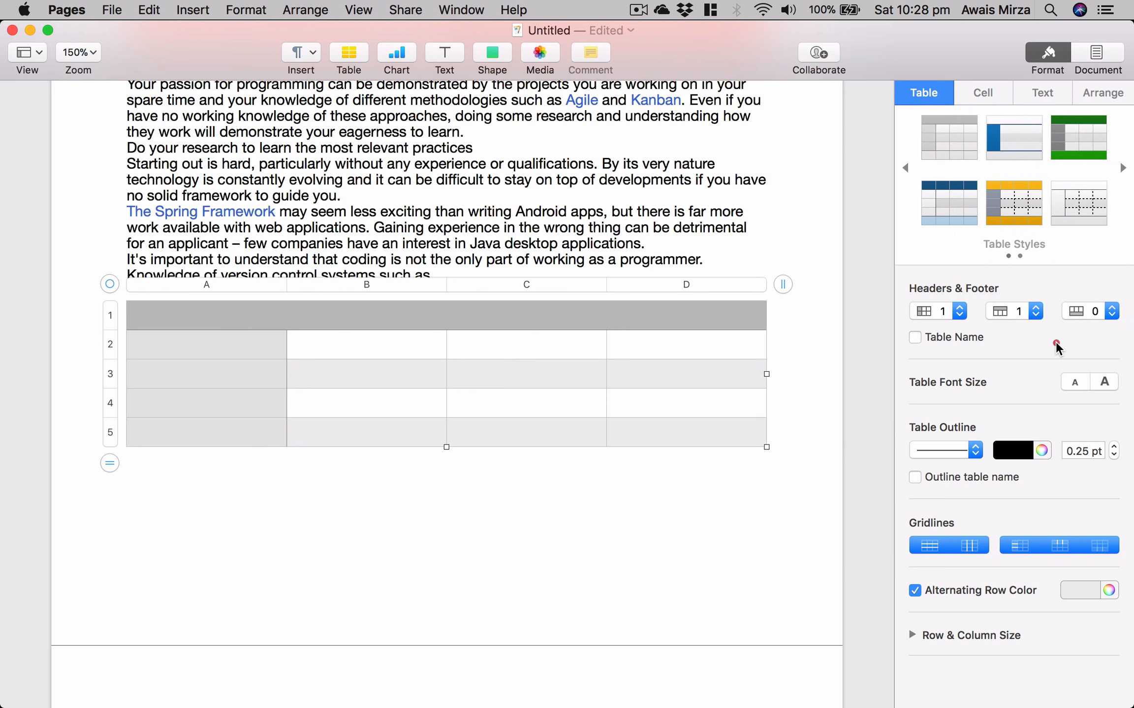
Show the table name and change it to "Data about Programmers"
left_click(972, 339)
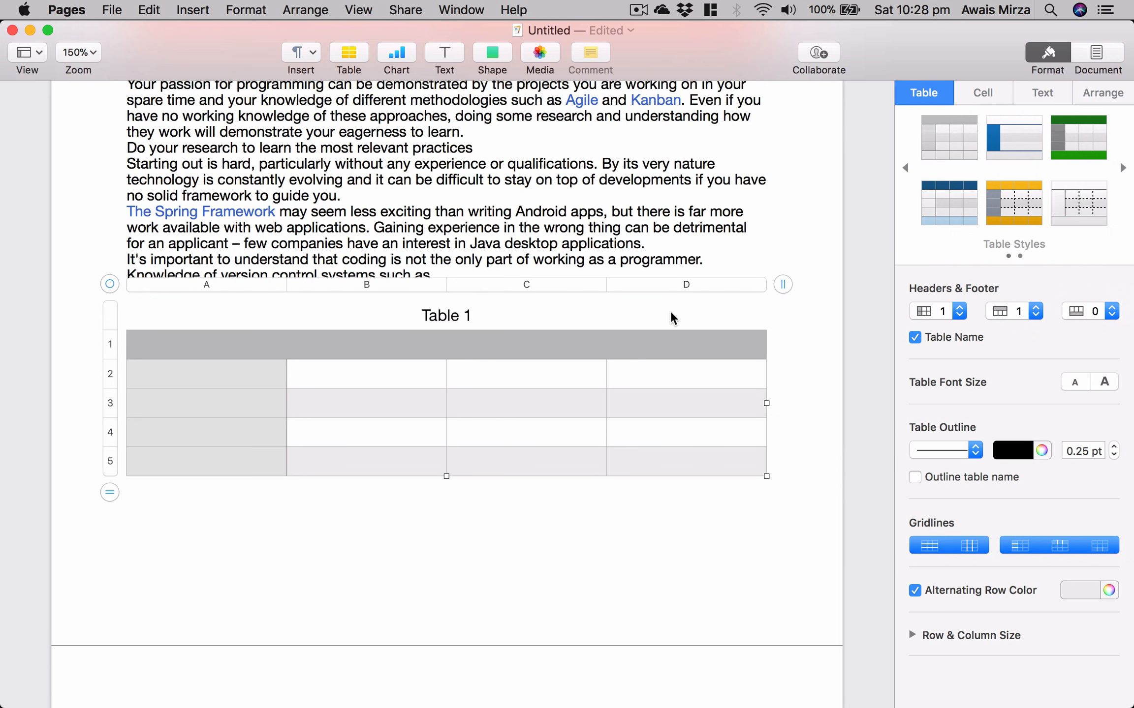
left_click(410, 322)
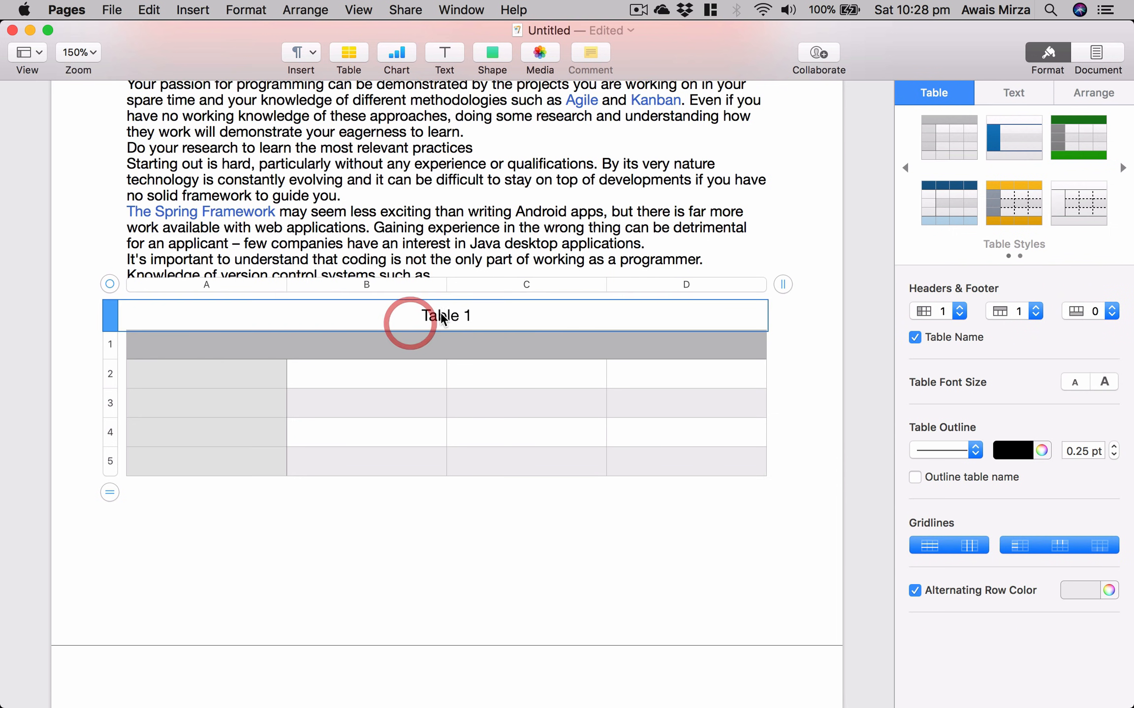
left_click(444, 314)
type("Data ")
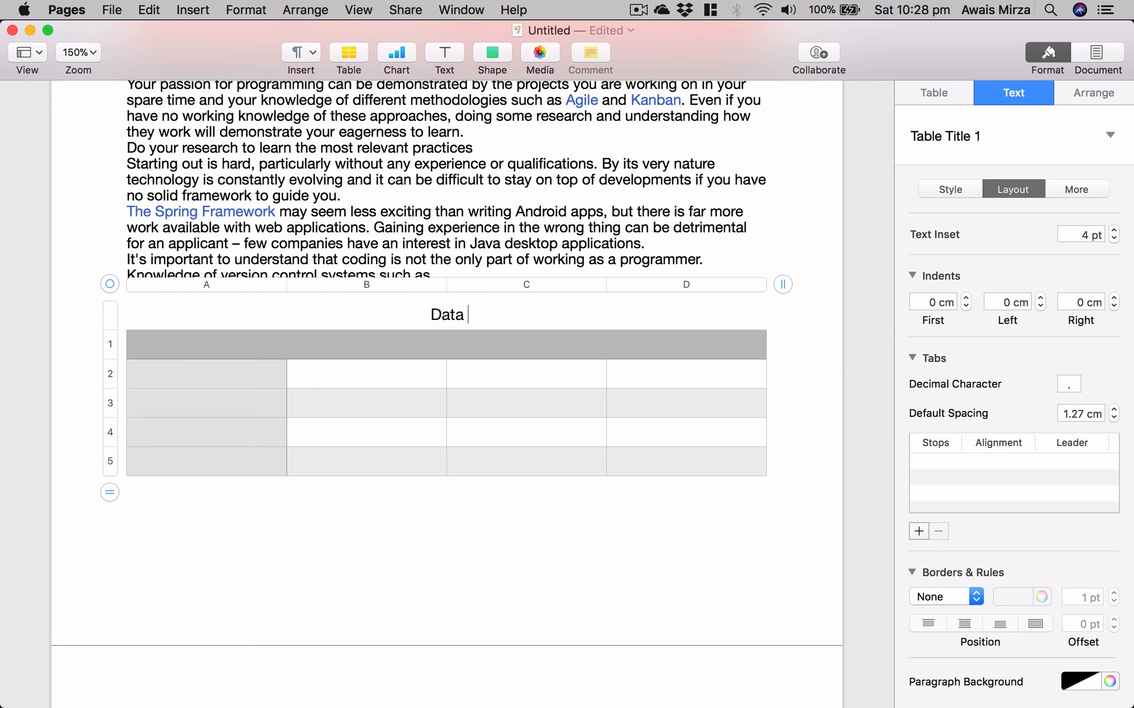
type("about Programmers")
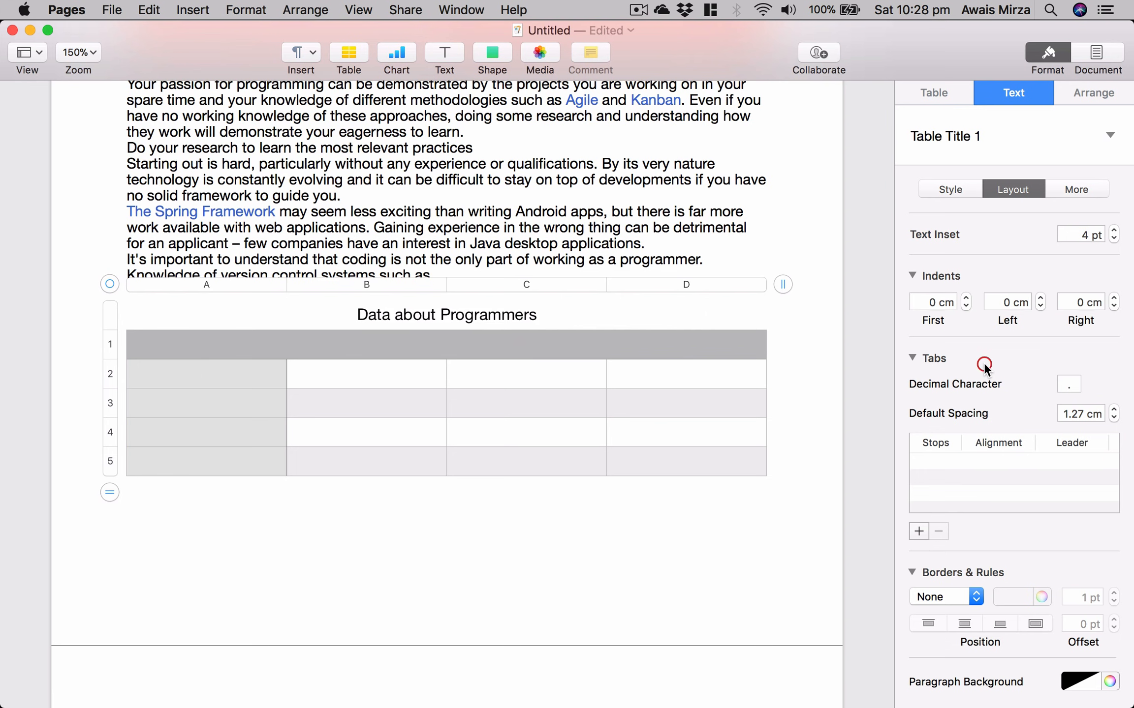
left_click(553, 361)
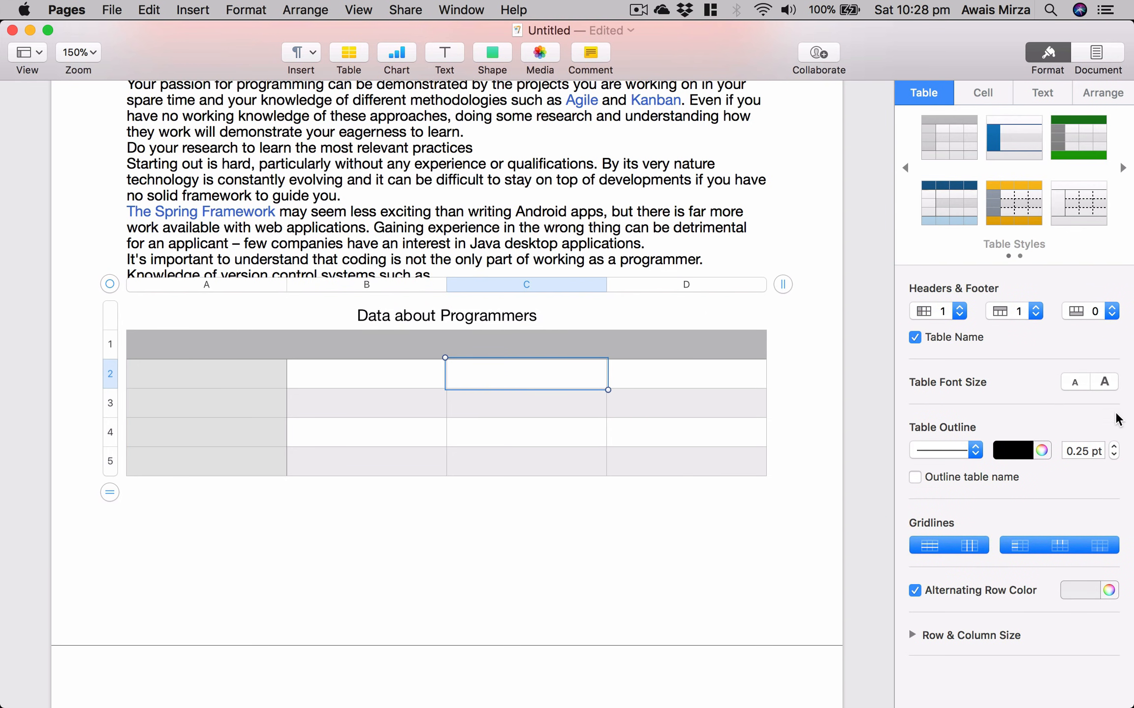
Try a larger font size for the whole table, and reduce it to slightly smaller than the original
left_click(1110, 382)
left_click(1094, 384)
left_click(1089, 385)
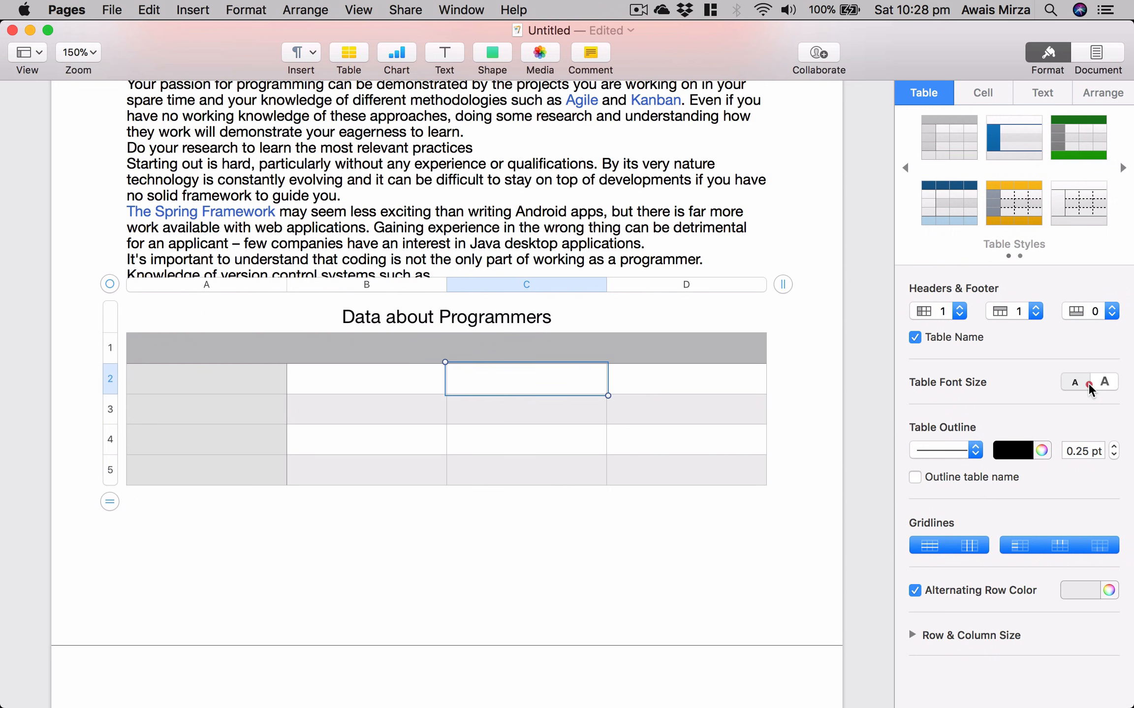
left_click(1088, 385)
left_click(1088, 385)
left_click(1088, 384)
Try a dashed 7 pt outline on the table, and restore the default table style's outline
left_click(940, 424)
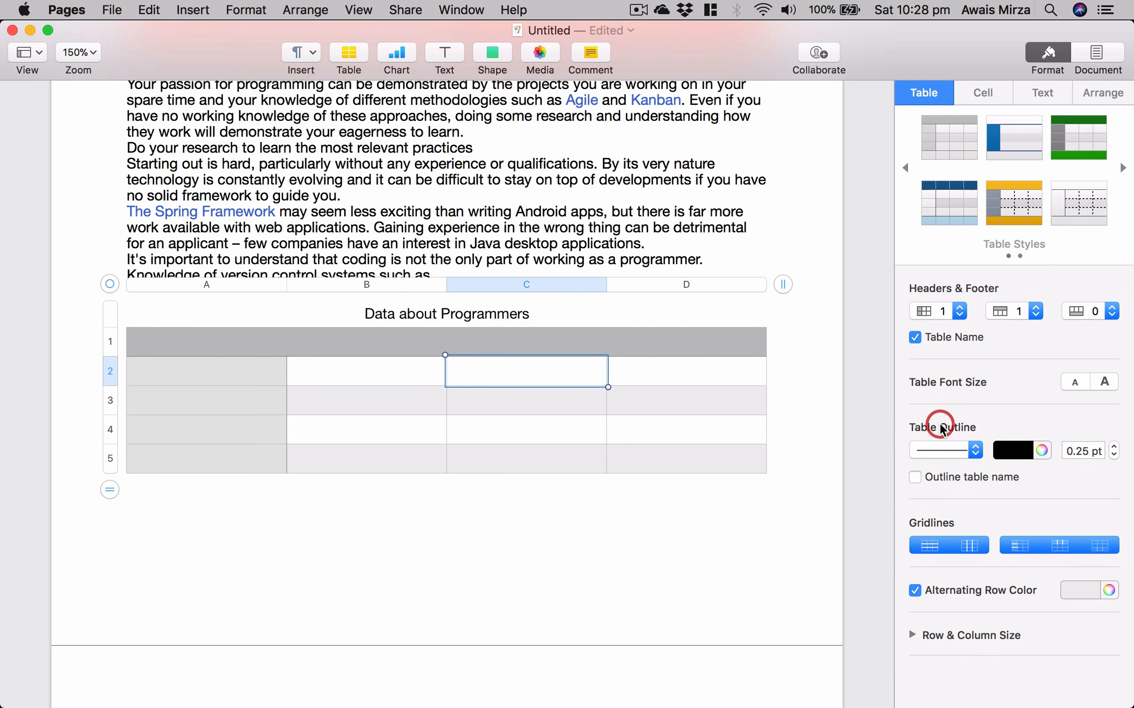
left_click(905, 451)
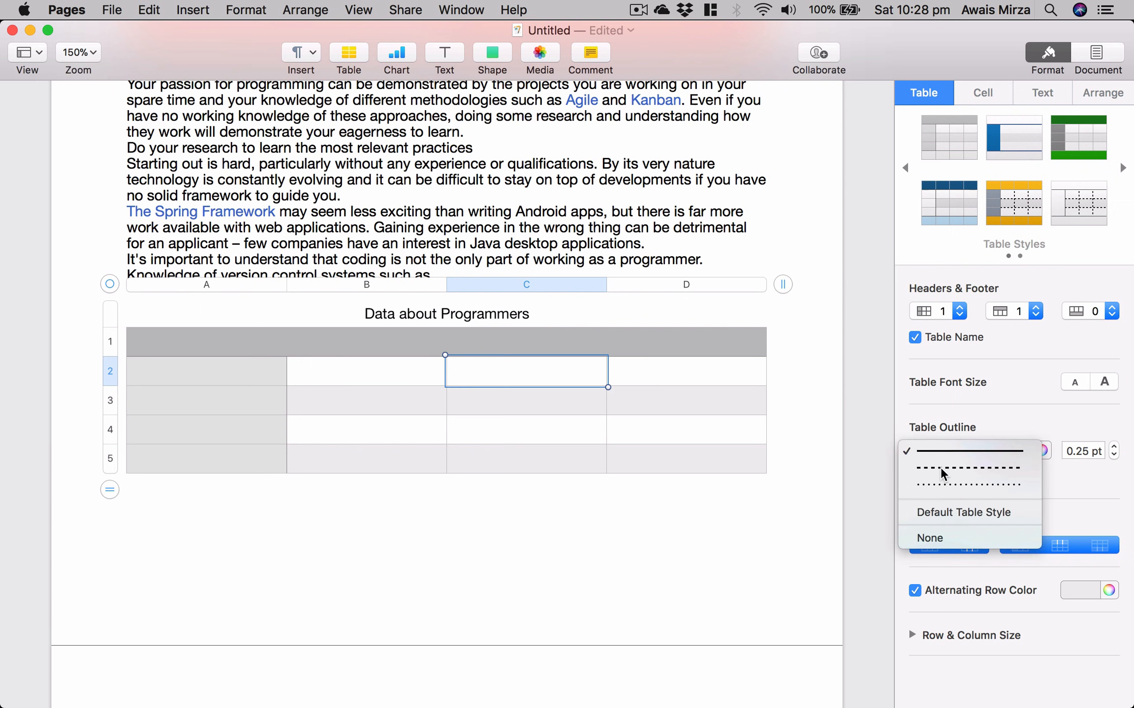
left_click(942, 484)
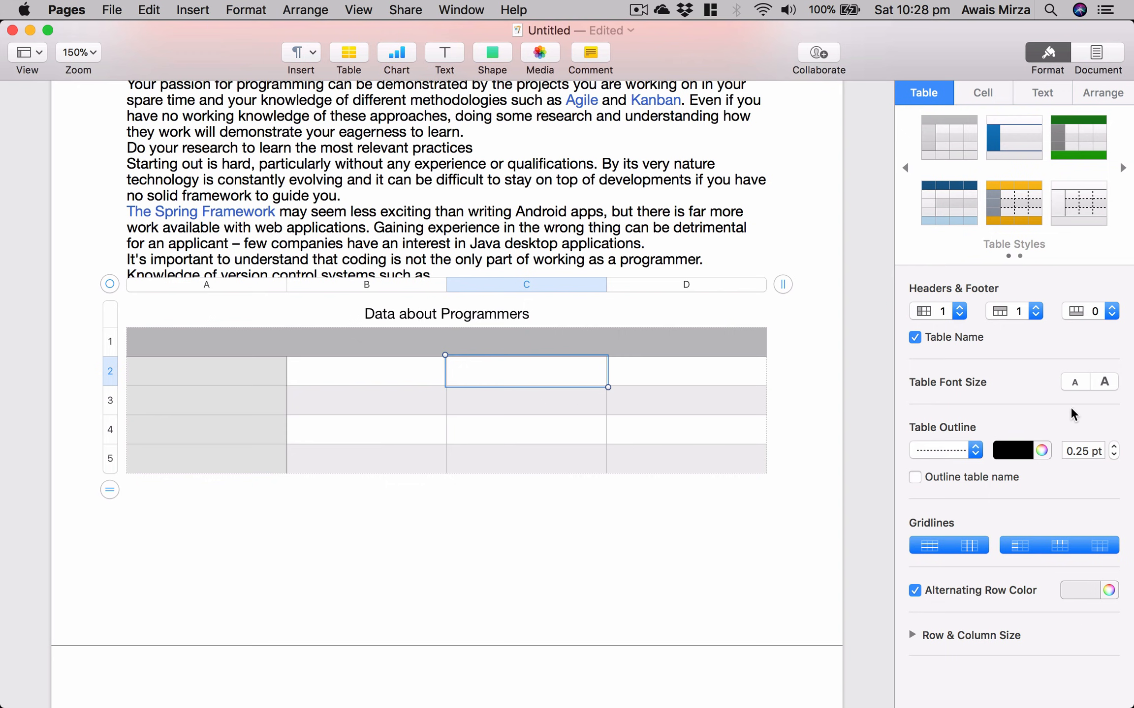
left_click(1115, 447)
left_click(1115, 448)
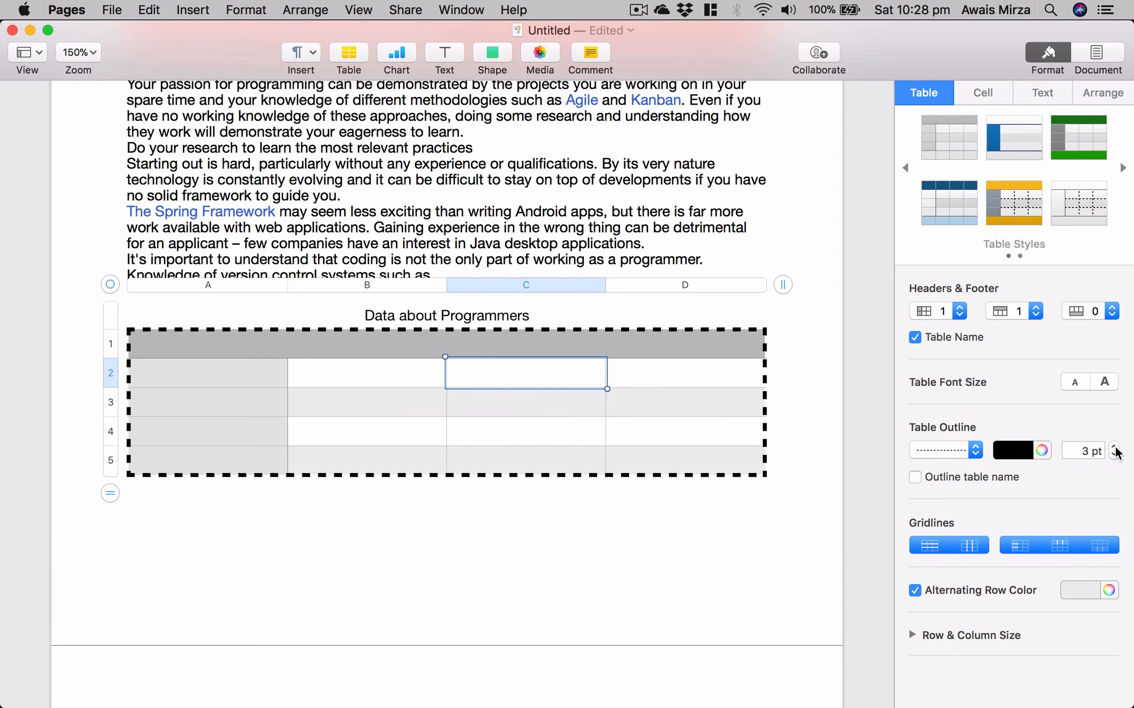
left_click(1115, 447)
left_click(1115, 447)
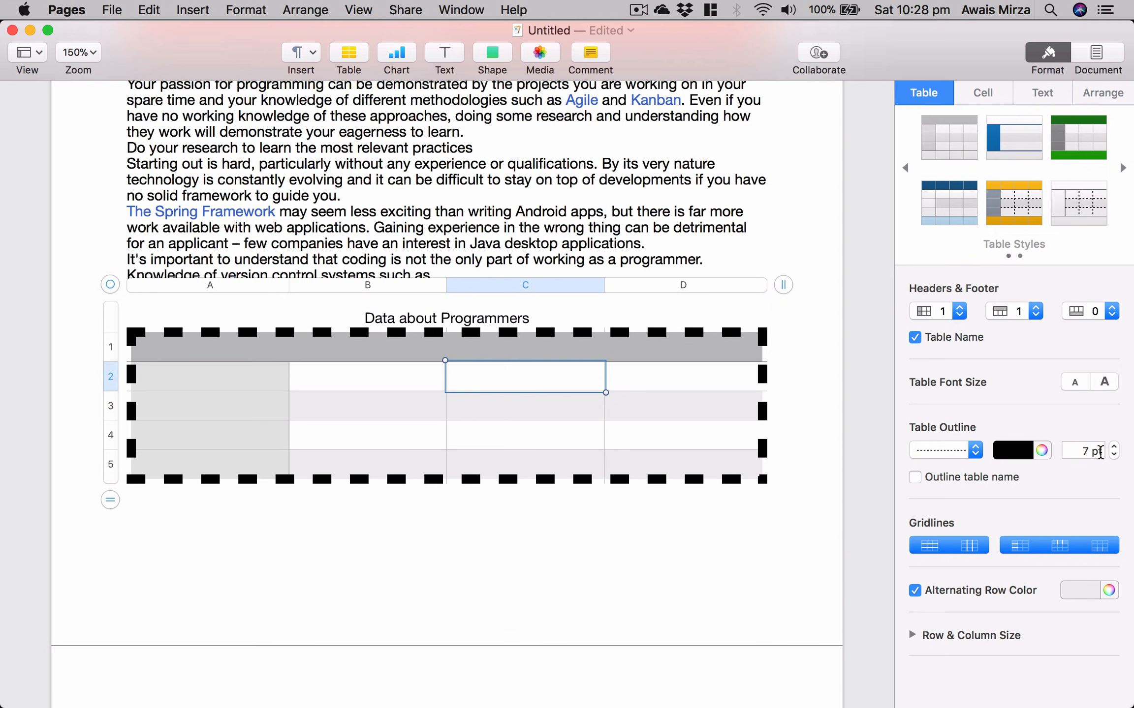
left_click(911, 450)
left_click(929, 497)
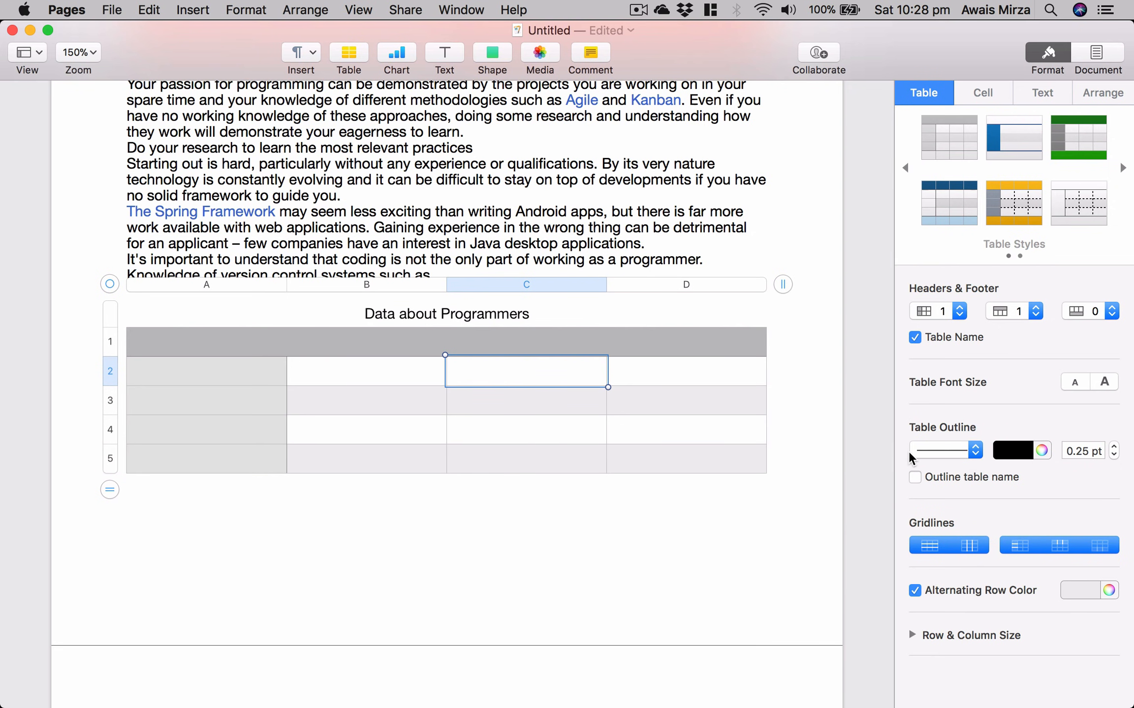
Give the table a dotted outline, 4 pt thick, in light green
left_click(910, 450)
left_click(918, 469)
left_click(939, 444)
left_click(945, 467)
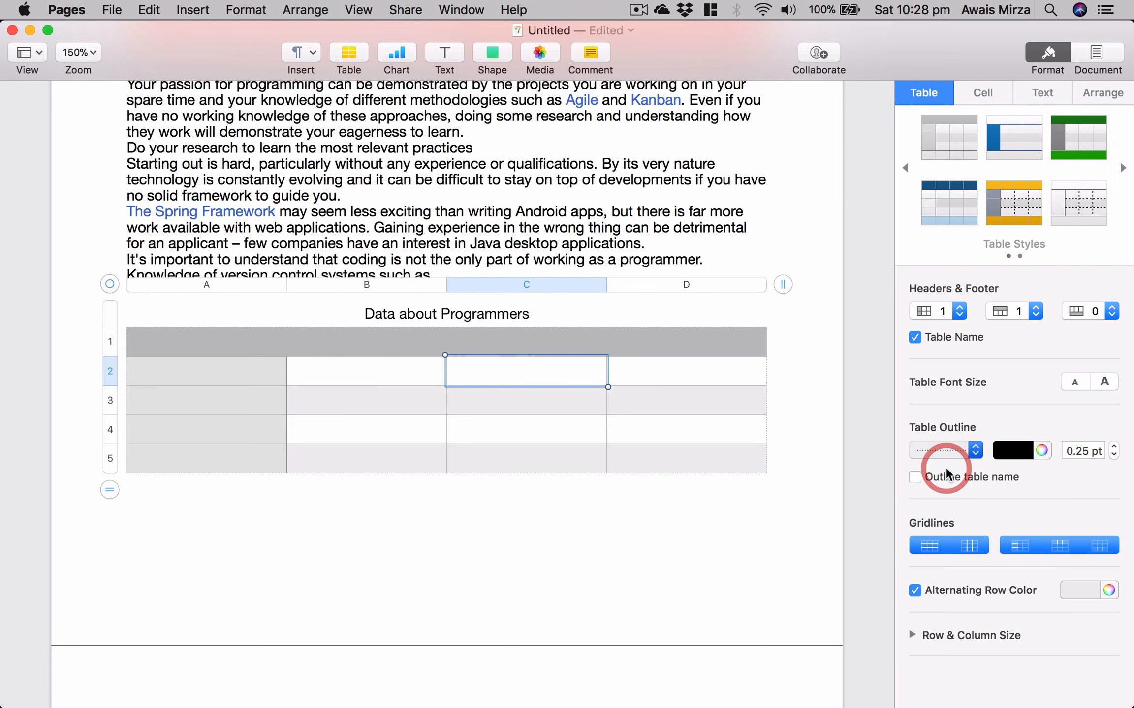
left_click(1114, 446)
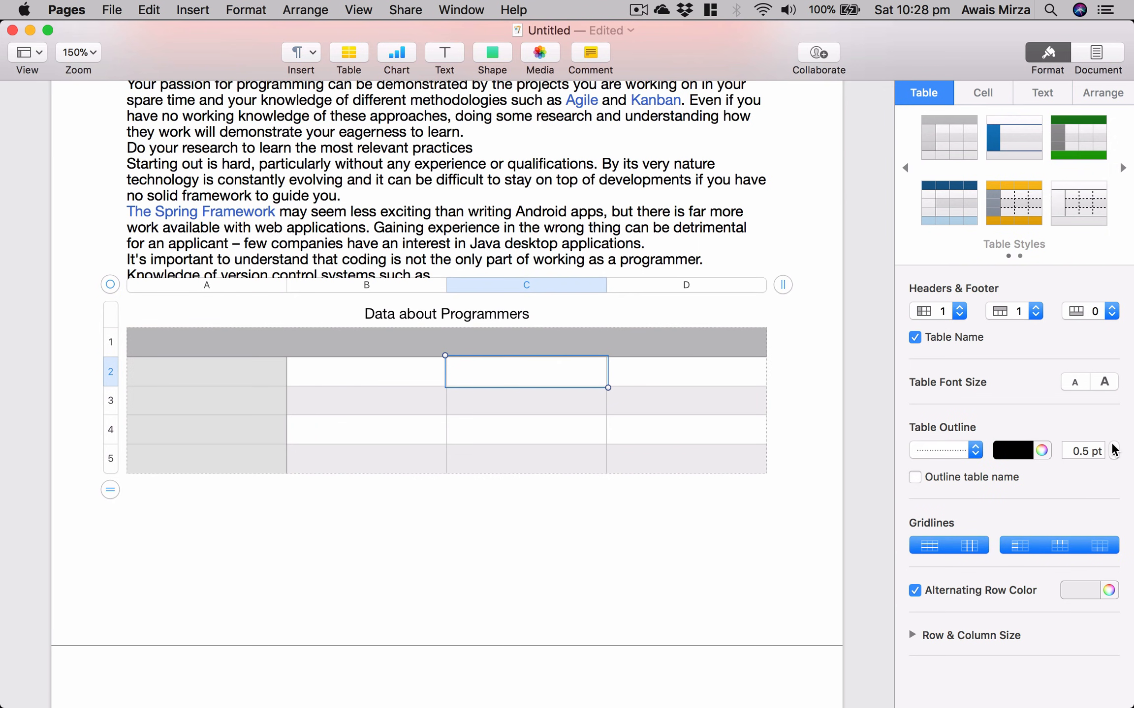
left_click(1114, 446)
left_click(1114, 446)
left_click(1113, 446)
left_click(1114, 446)
left_click(1114, 446)
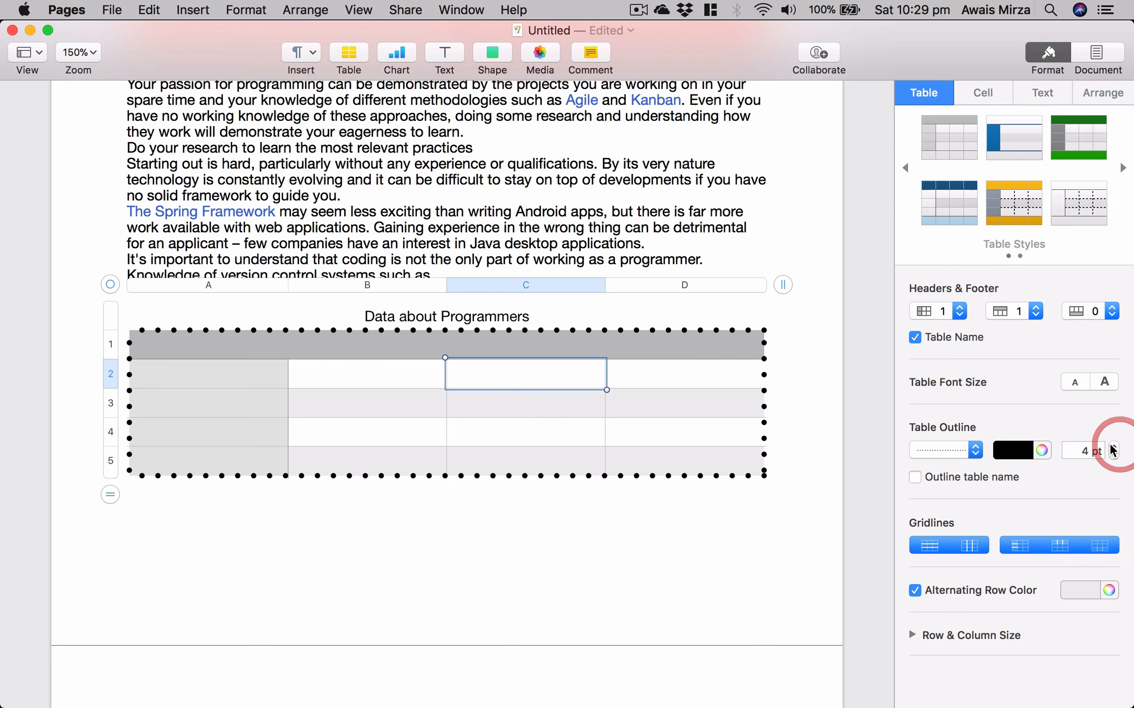
left_click(1025, 449)
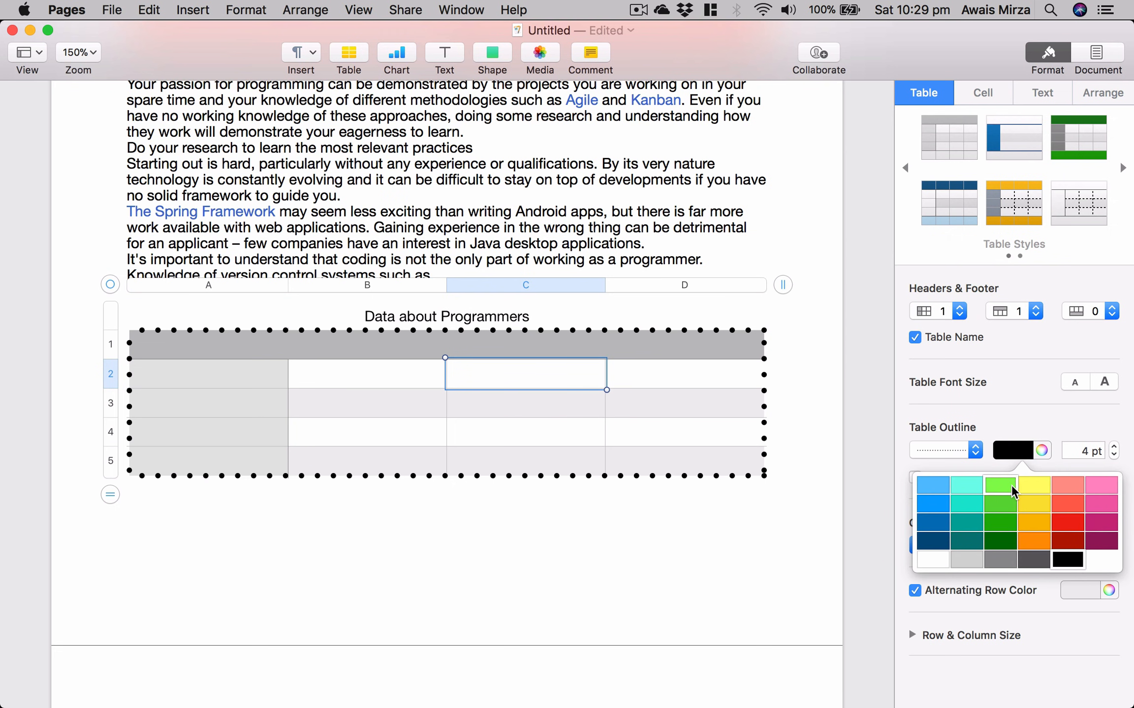
left_click(1018, 484)
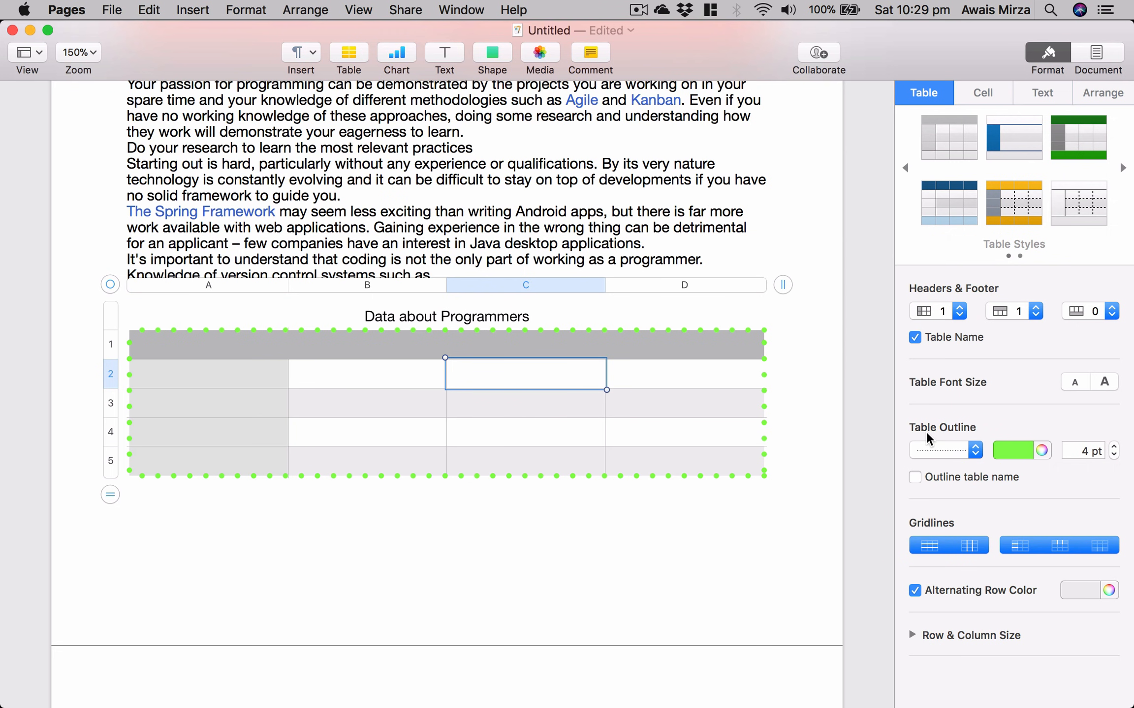
Hide the horizontal and vertical body gridlines of the Data about Programmers table
scroll(953, 506, "down", 1)
left_click(784, 431)
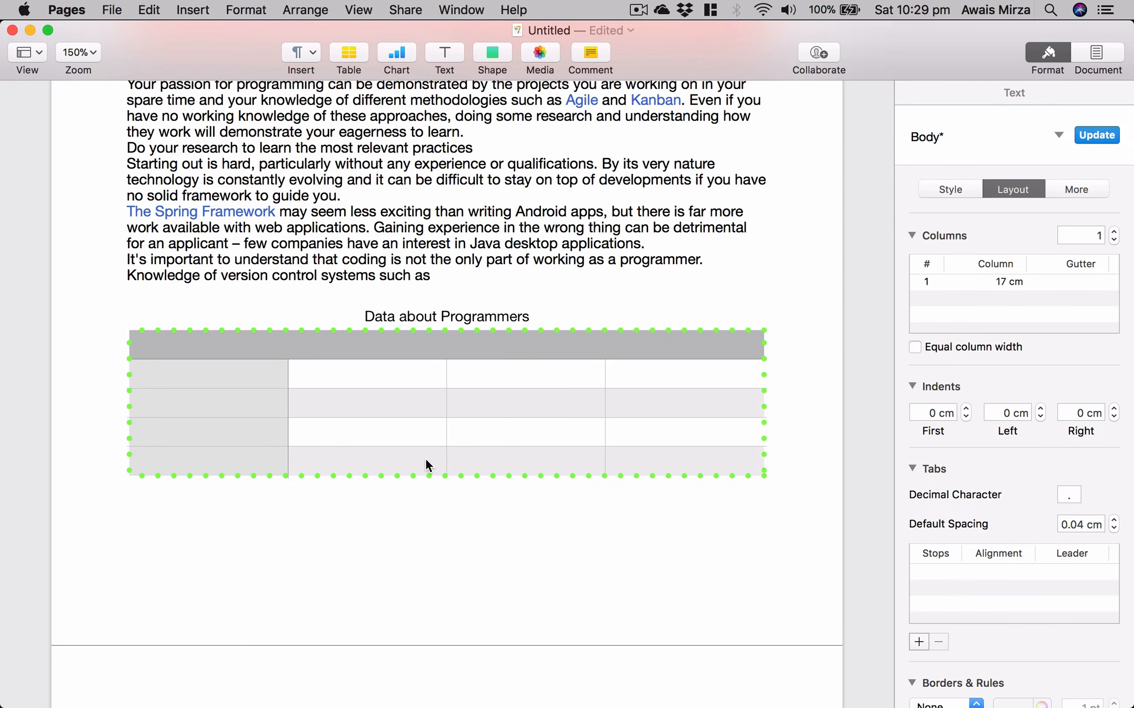
left_click(580, 380)
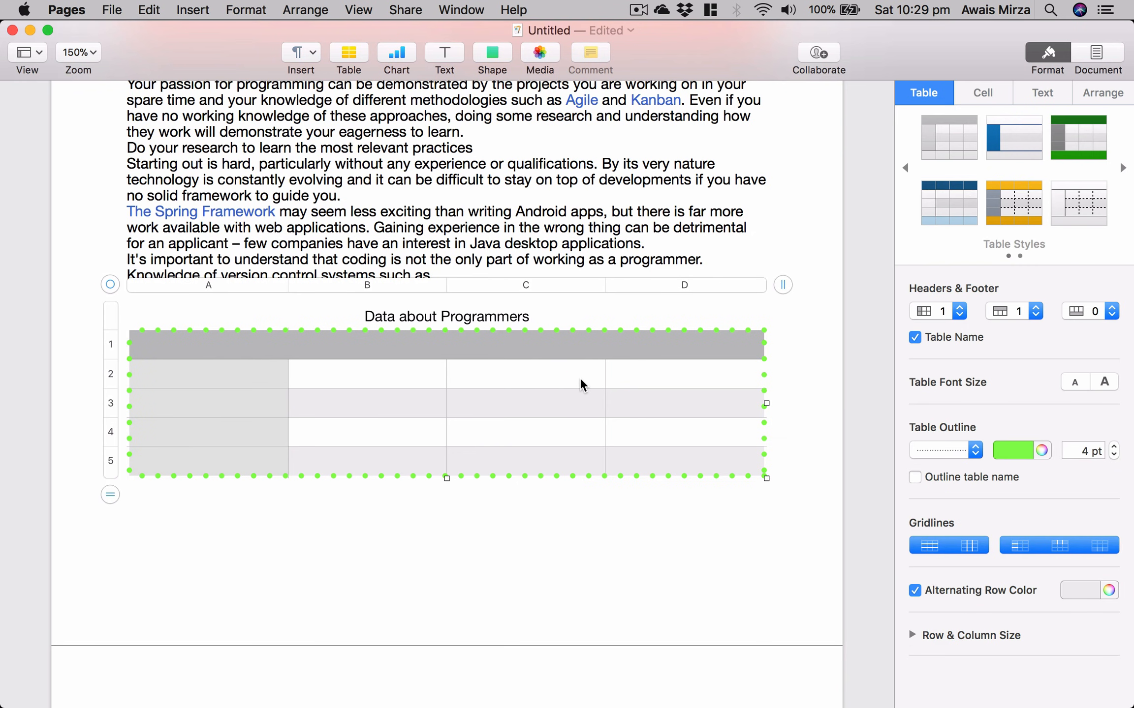
left_click(929, 545)
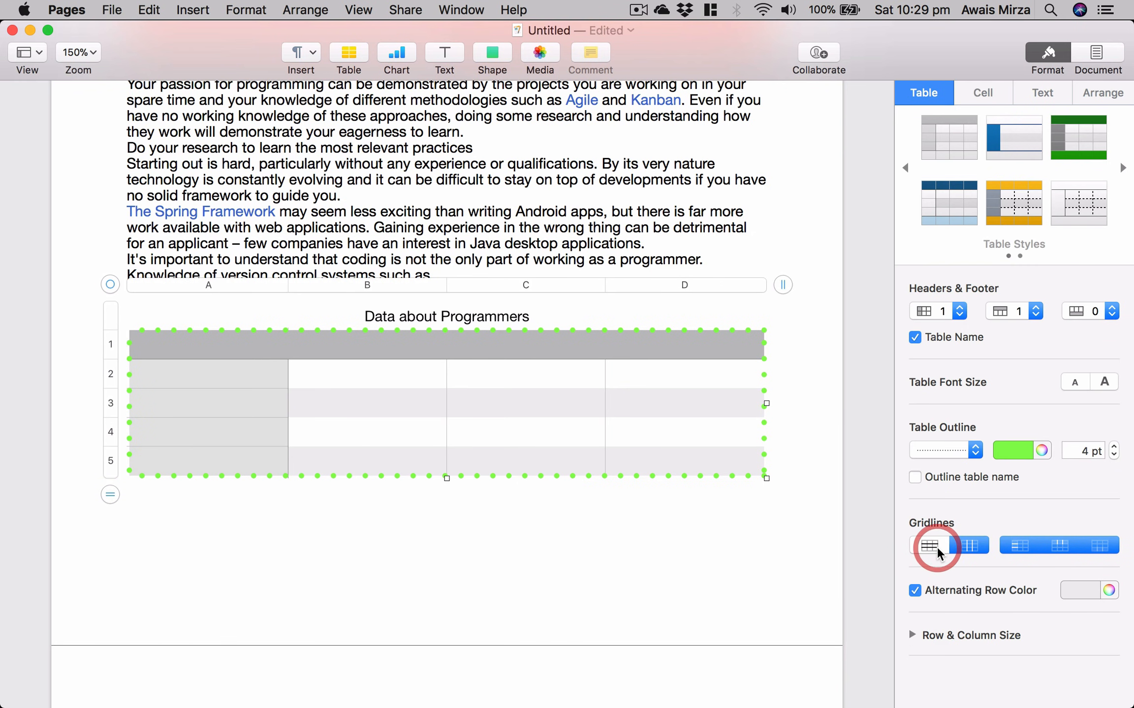
left_click(659, 428)
left_click(972, 546)
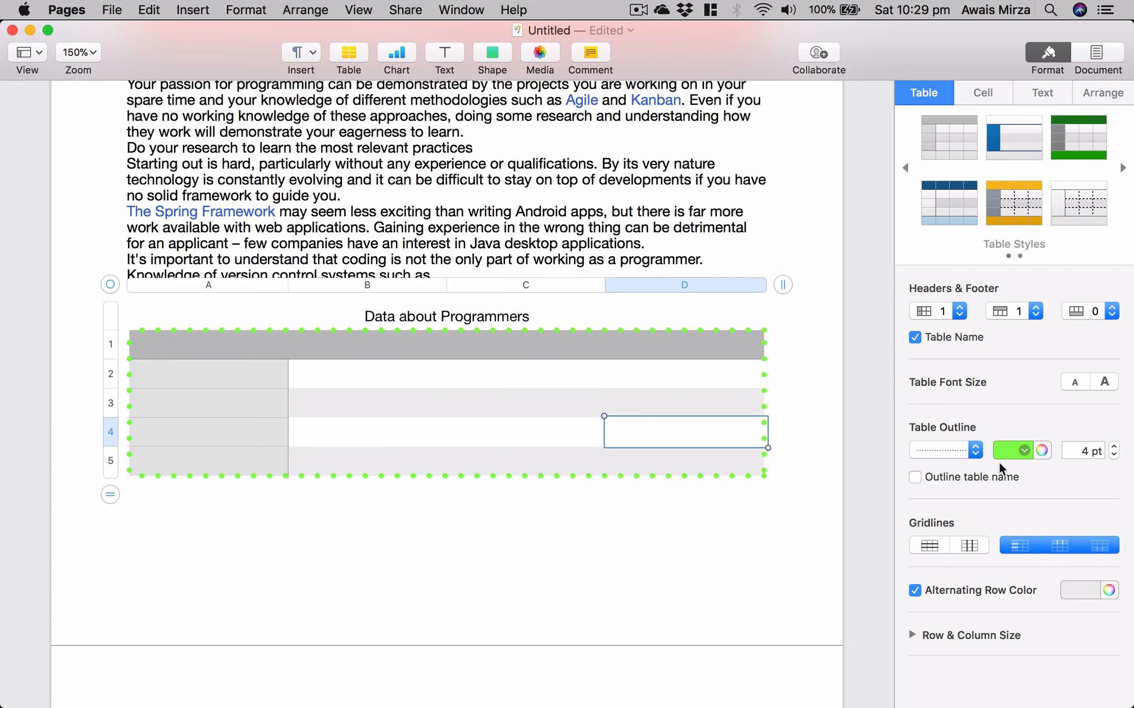
Hide the gridlines in the table's header column and header row
left_click(1024, 551)
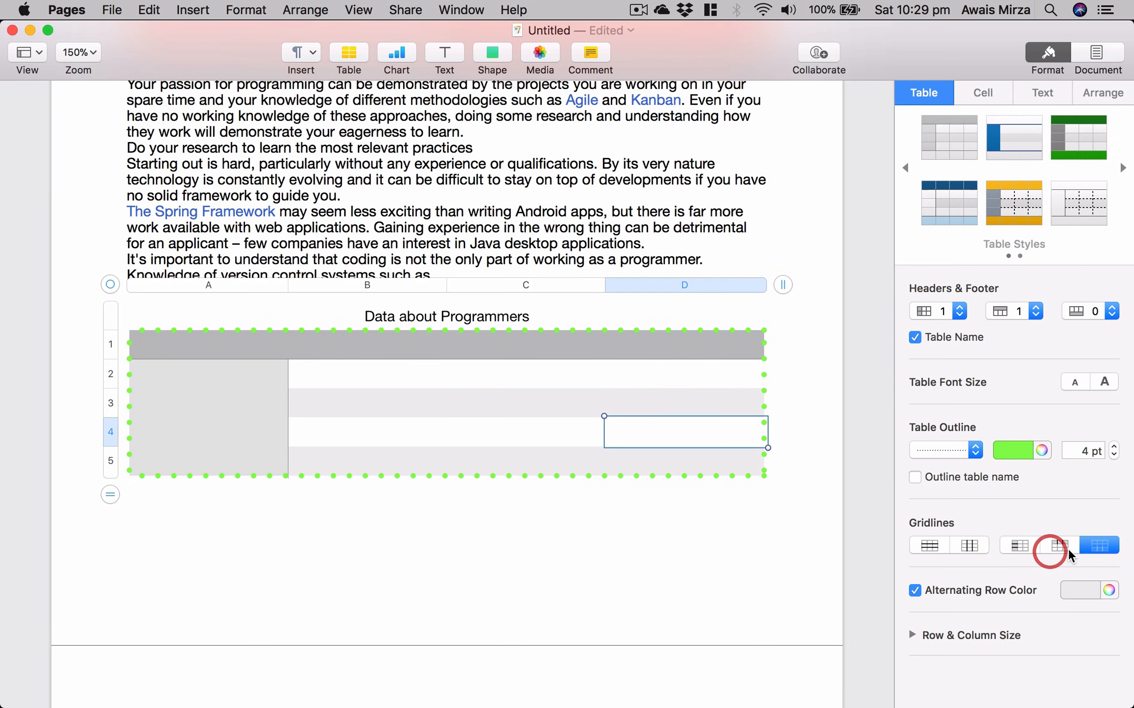
left_click(1091, 551)
left_click(1102, 547)
left_click(657, 530)
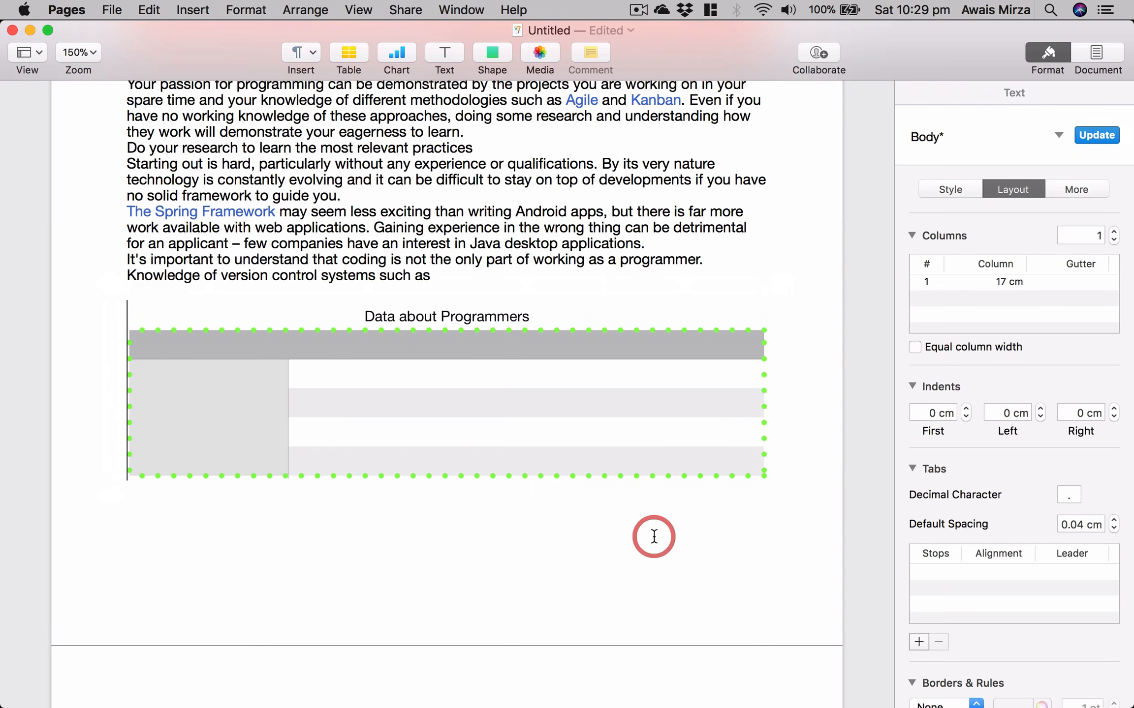
Show the vertical gridlines in the table body again
left_click(592, 440)
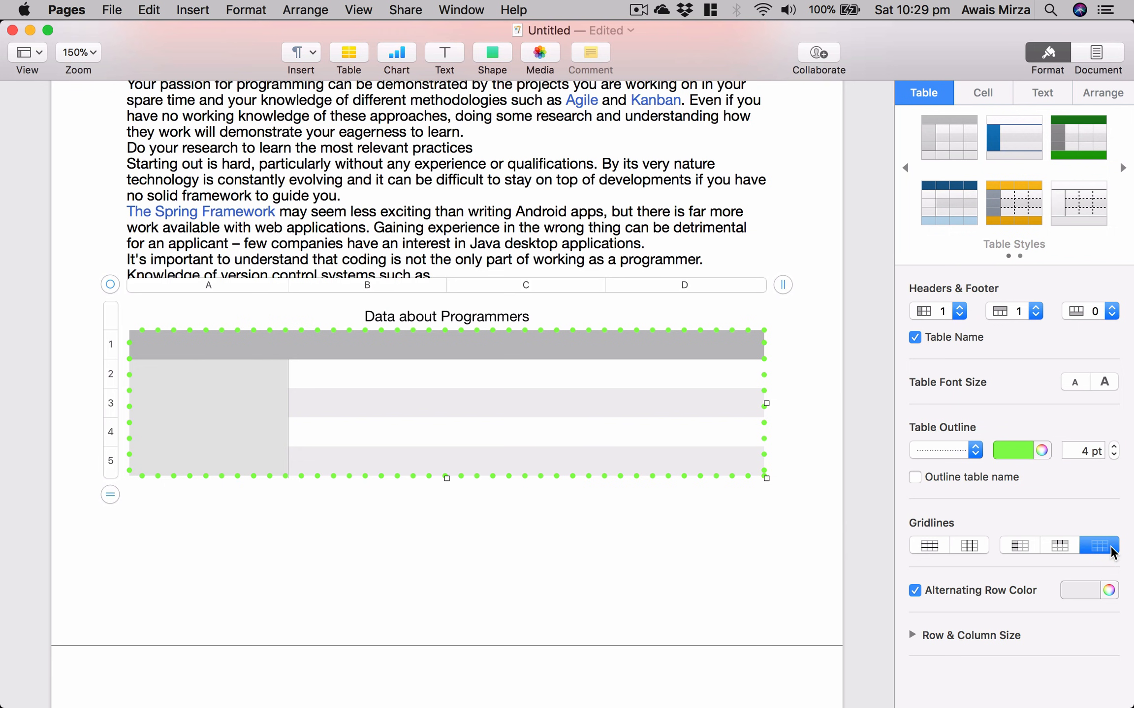
left_click(1110, 547)
left_click(969, 546)
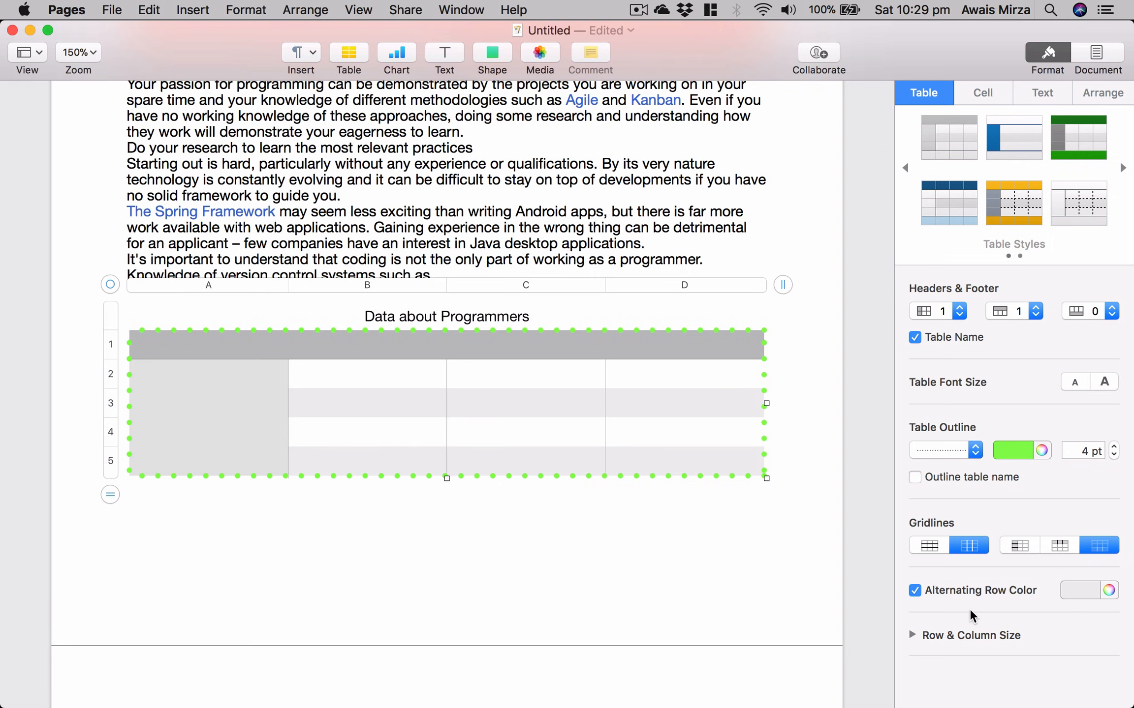
Apply a gradient fill to cell C2 of the table
scroll(772, 506, "down", 4)
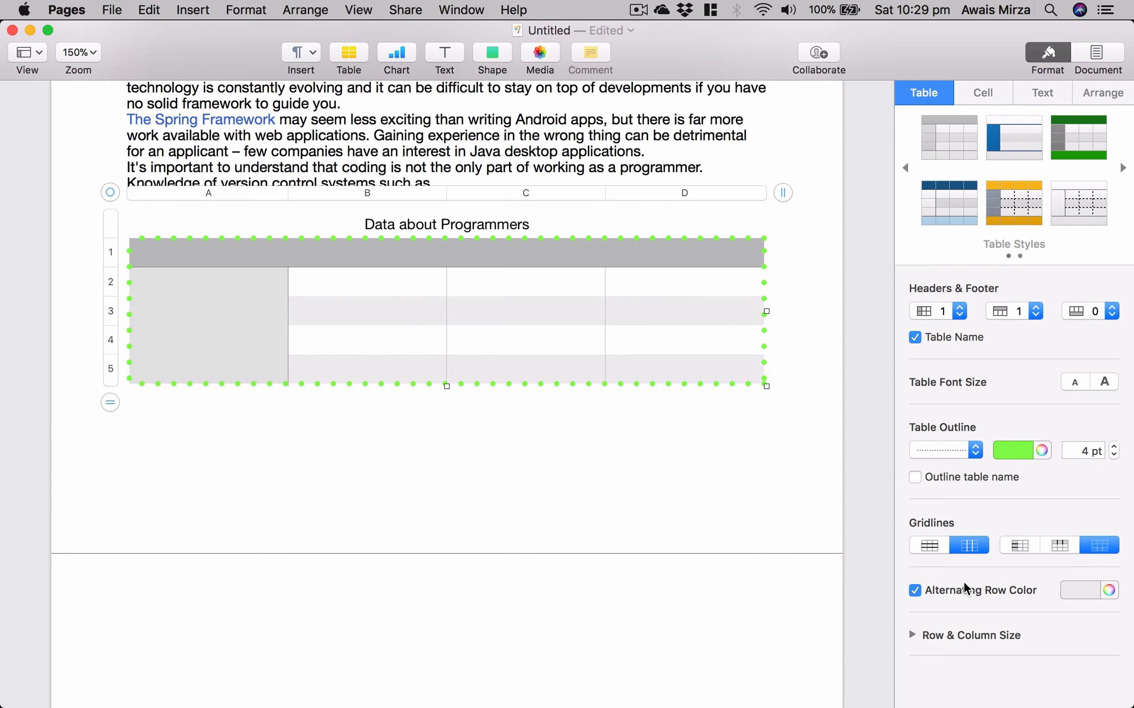
scroll(964, 592, "down", 1)
scroll(963, 592, "up", 1)
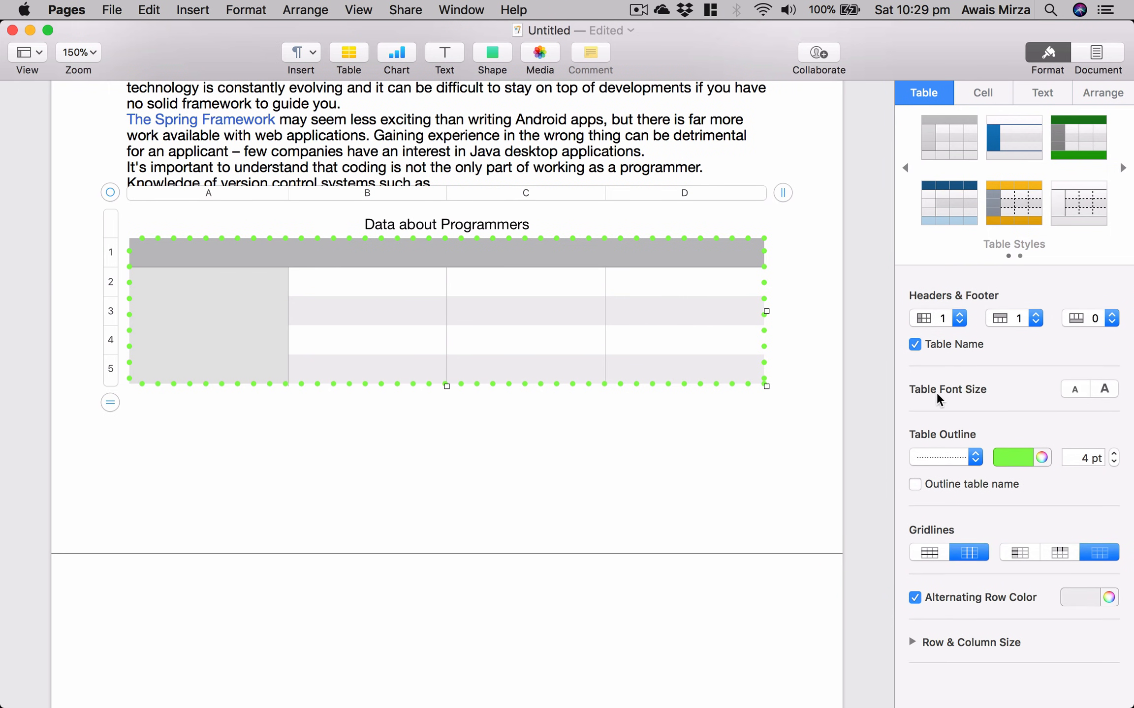
left_click(557, 294)
left_click(502, 277)
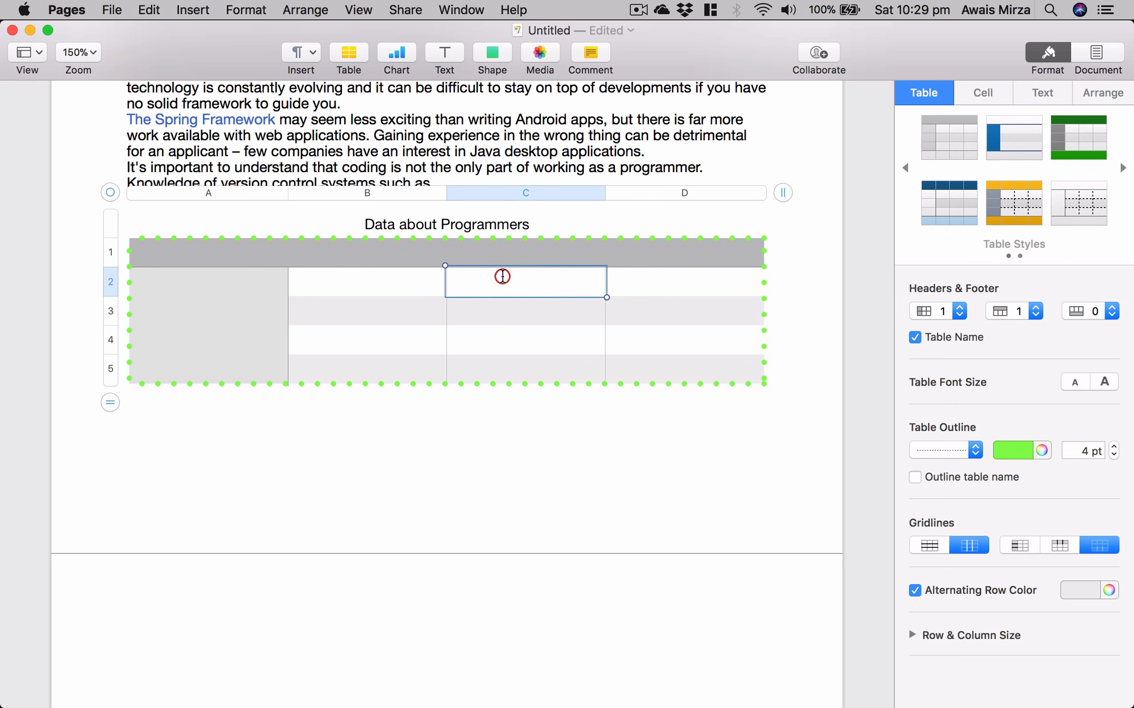
left_click(979, 89)
left_click(1034, 254)
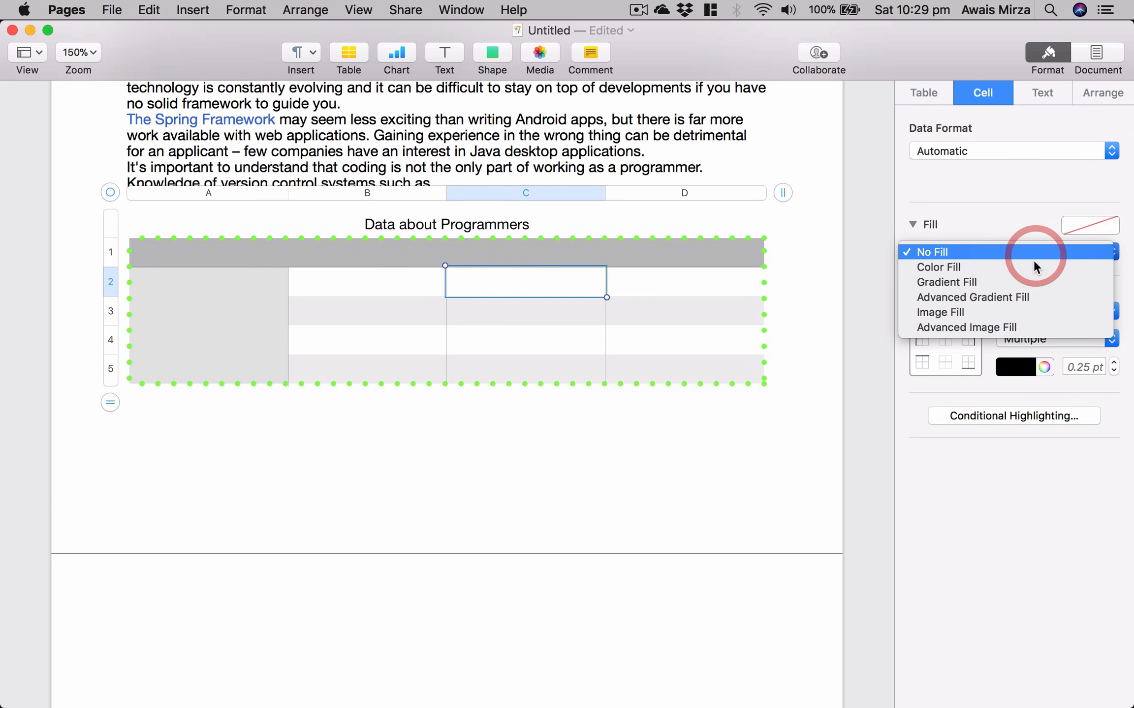
left_click(1016, 282)
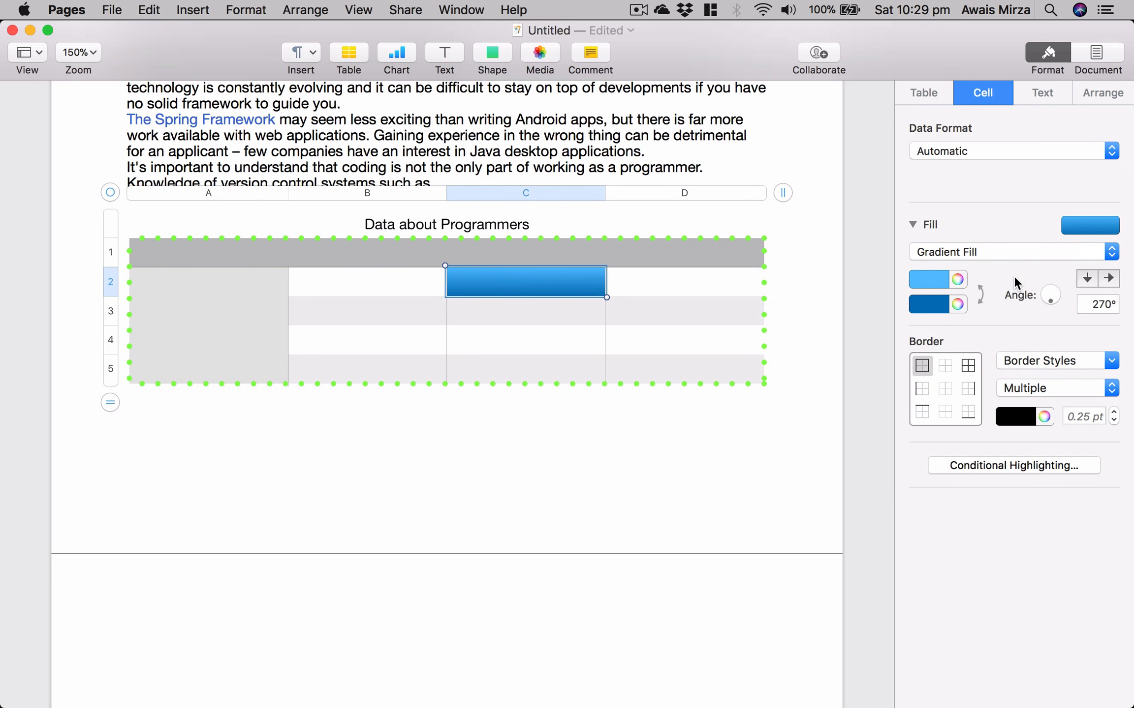
Change the fill of cell C2 to the orange gradient preset, followed by the solid light blue preset
left_click(1107, 224)
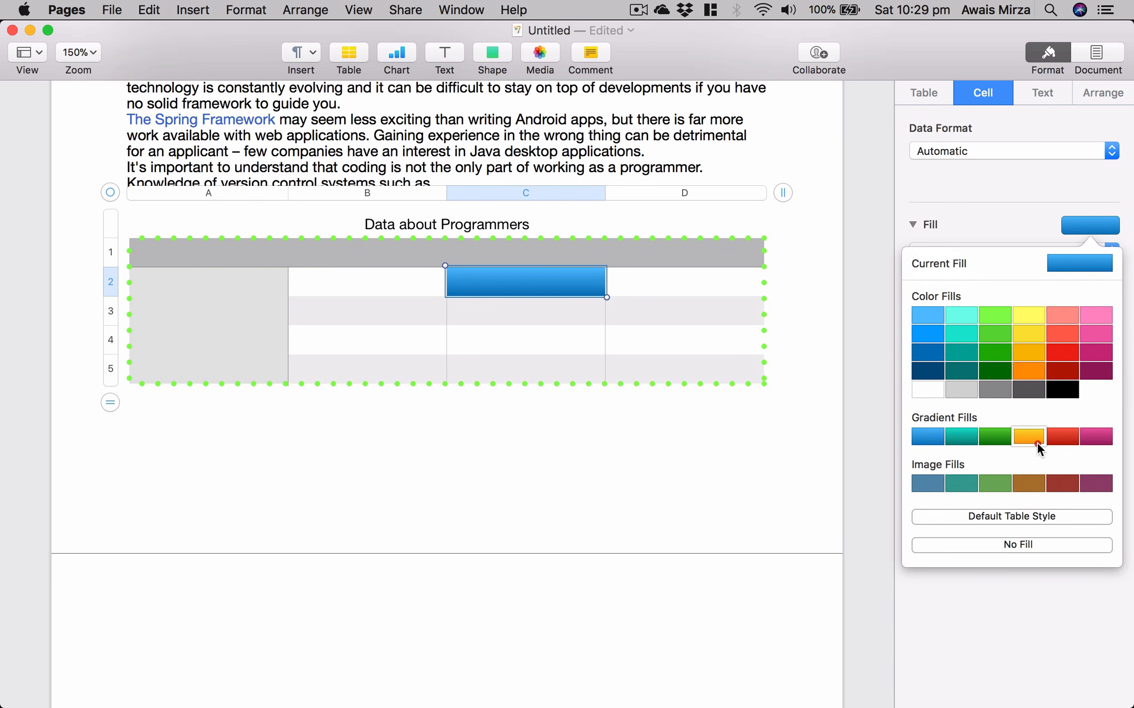
left_click(1038, 441)
left_click(1090, 225)
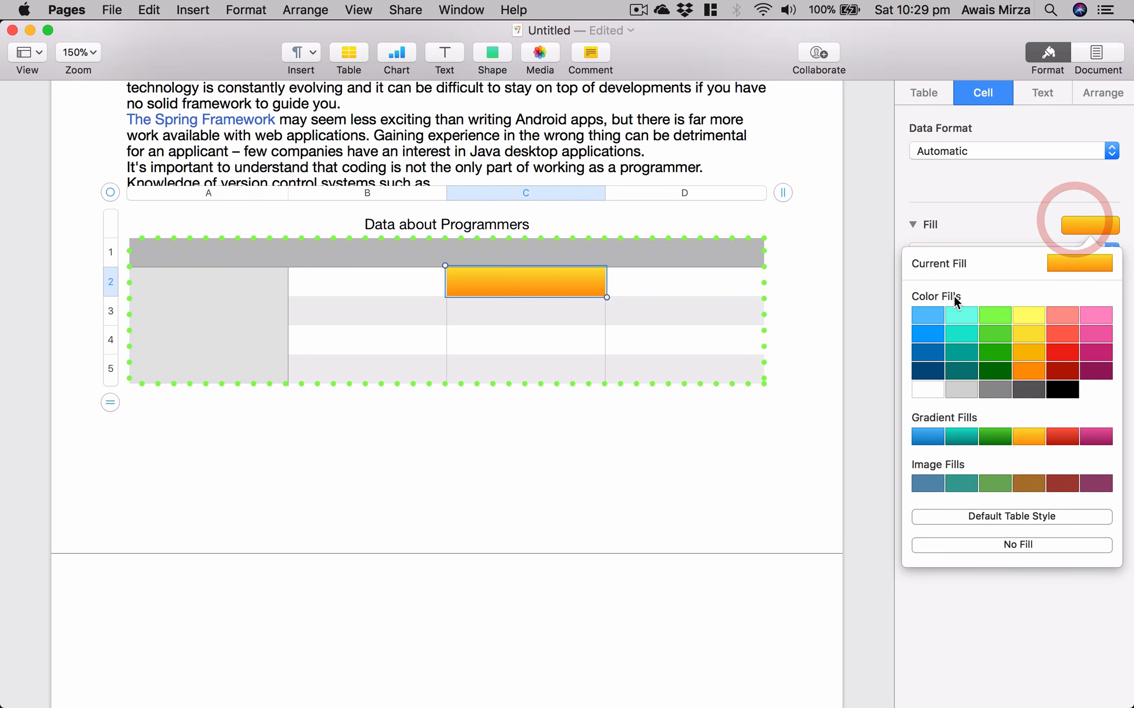
left_click(928, 318)
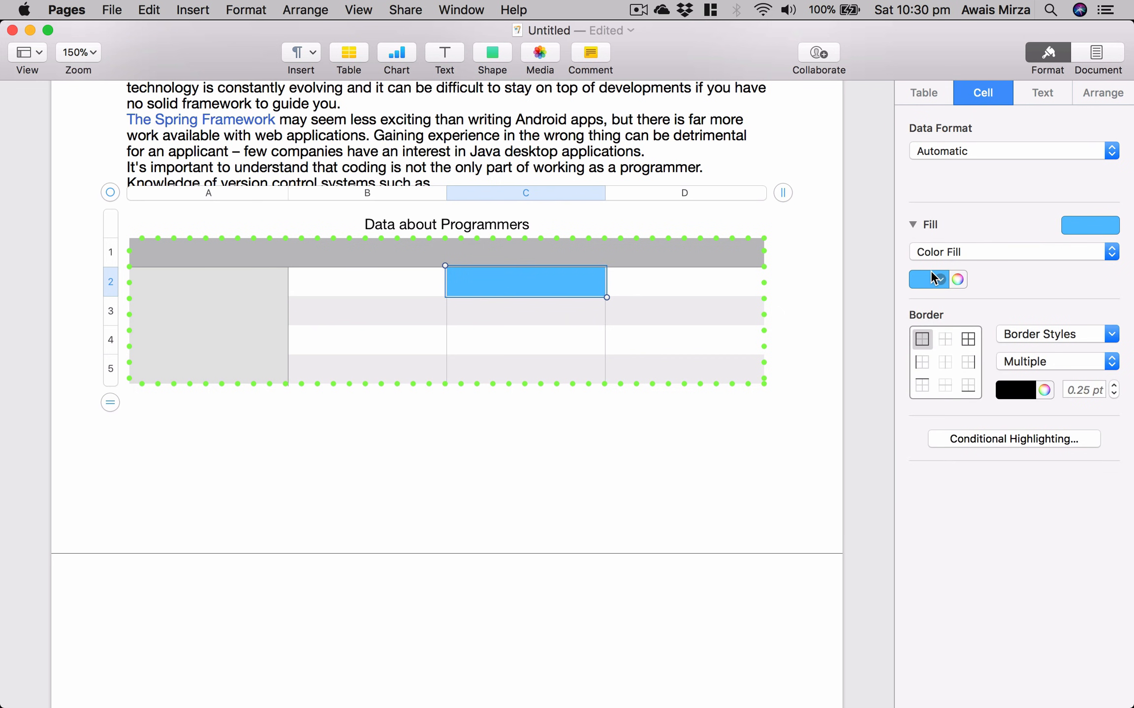
Switch cell C2 to an image fill using the Complete JavaScript Course picture from the Dropbox folder
left_click(940, 251)
left_click(954, 294)
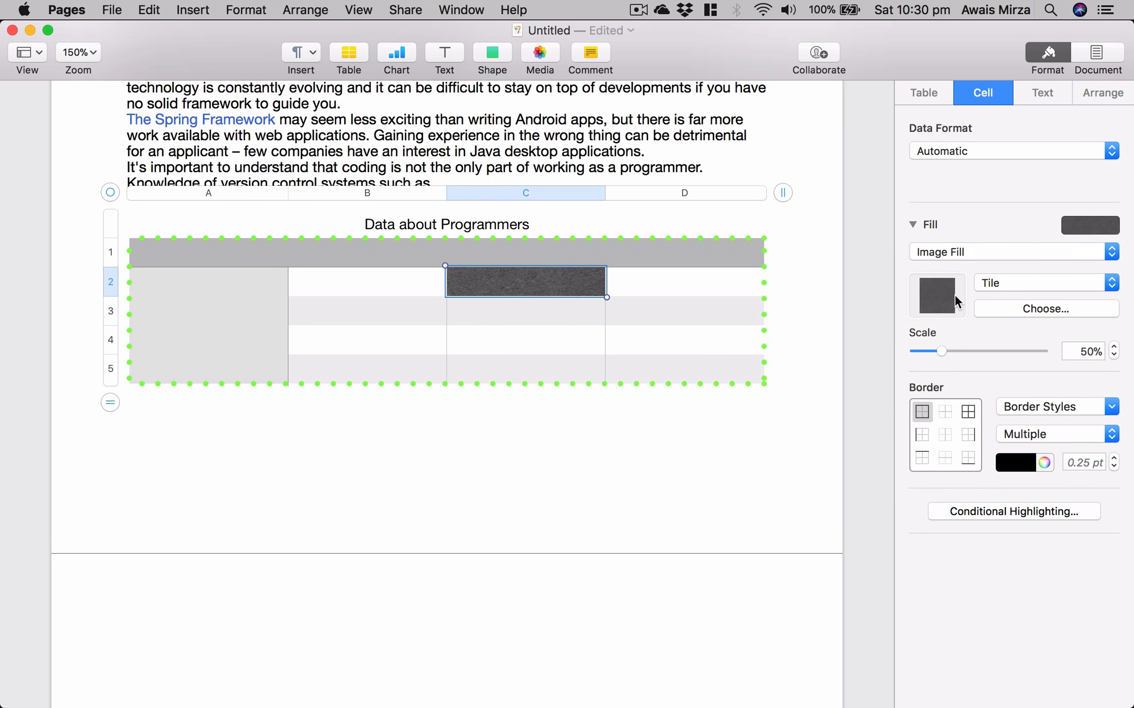
left_click(1002, 311)
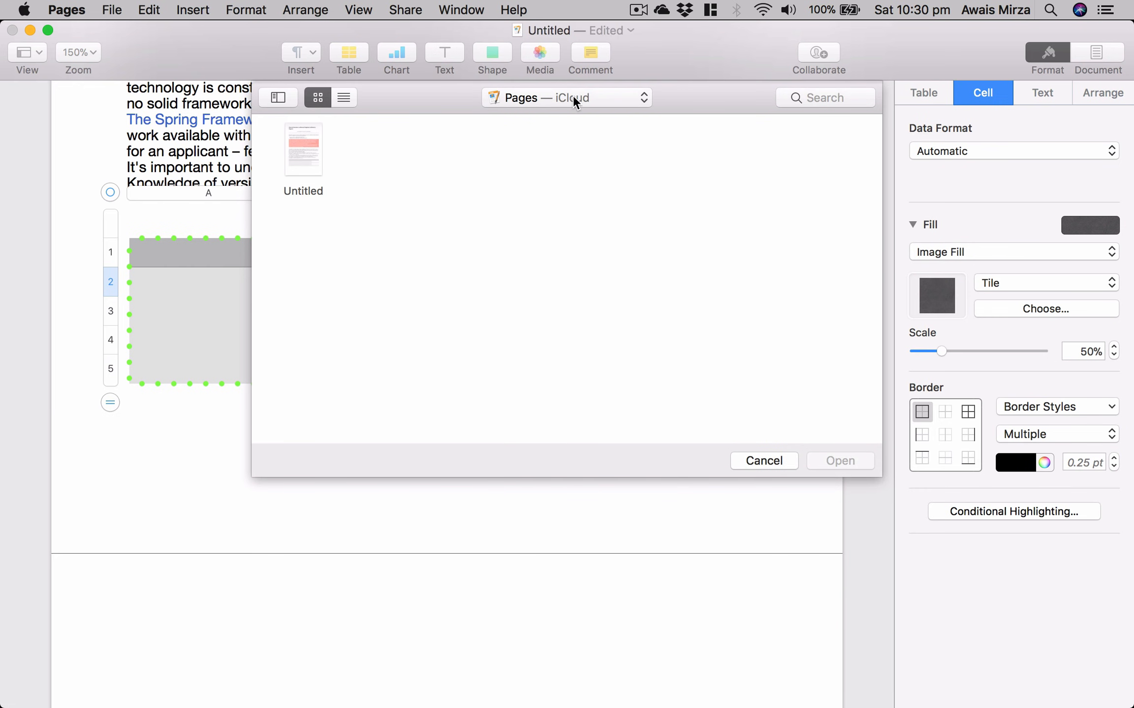
left_click(573, 97)
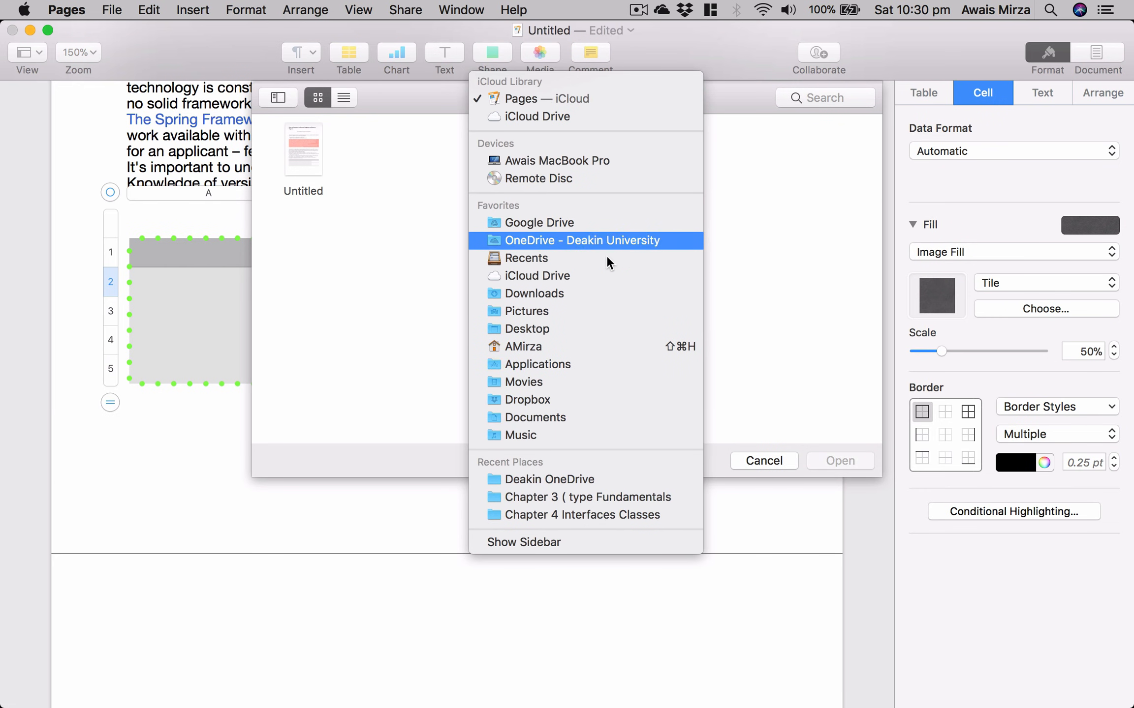
left_click(554, 401)
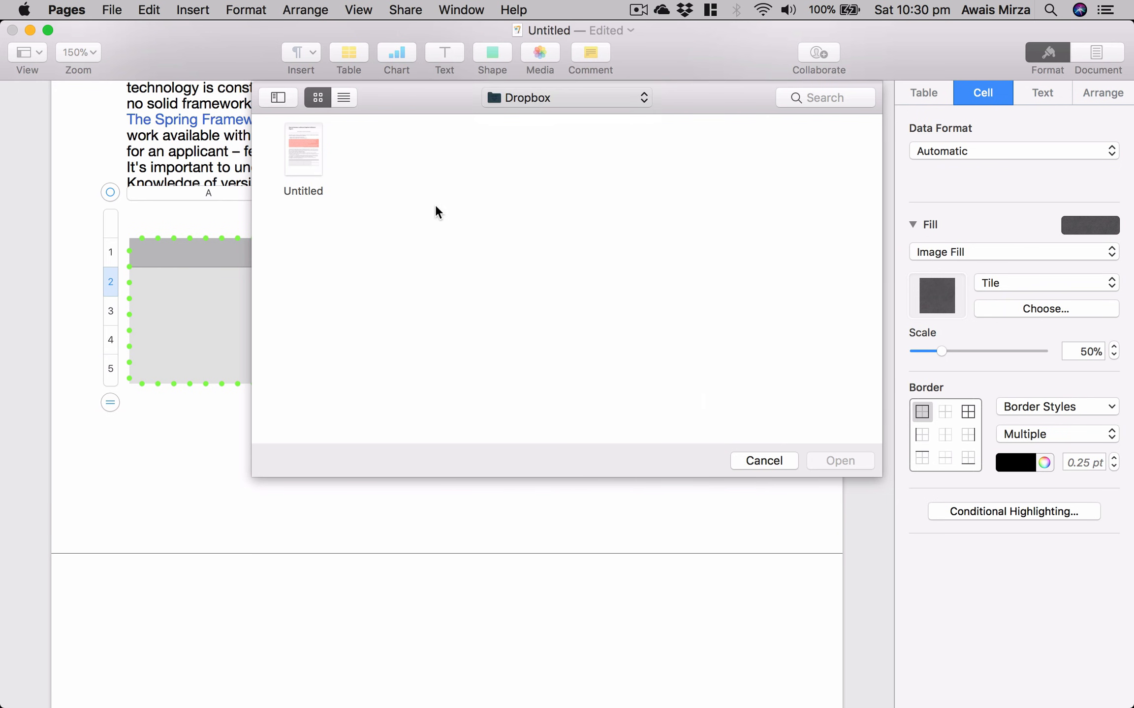
left_click(413, 354)
double_click(413, 353)
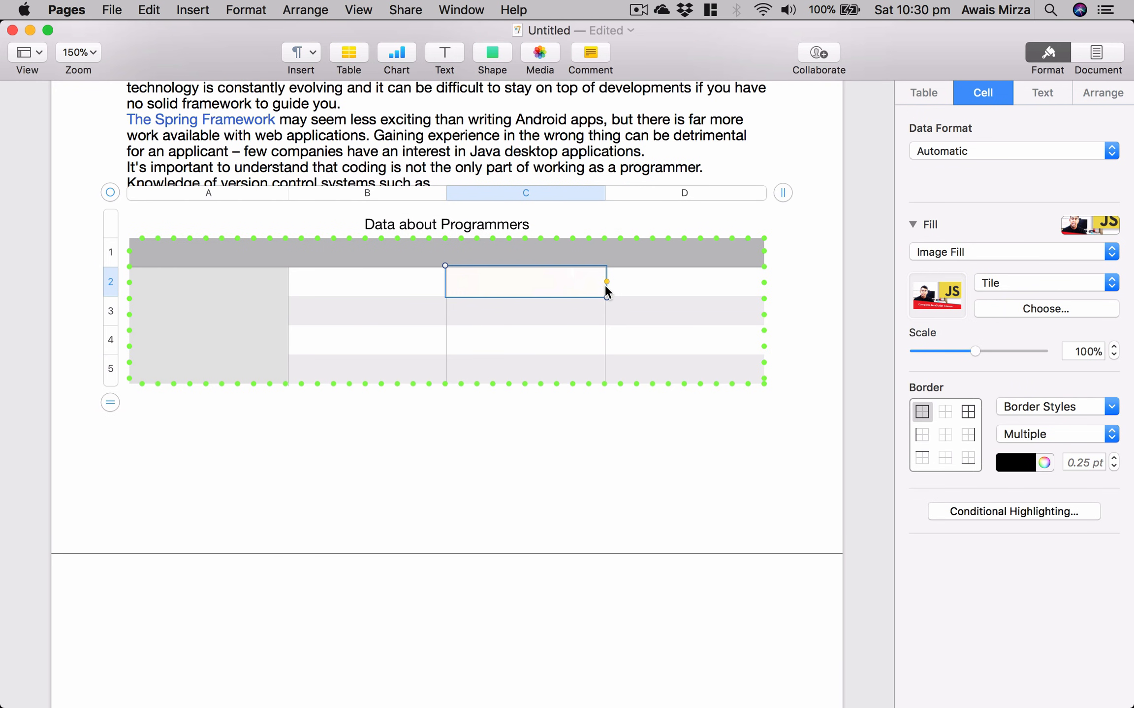
Set the image fill of cell C2 to Stretch, followed by Scale to Fit
left_click_drag(605, 281, 779, 476)
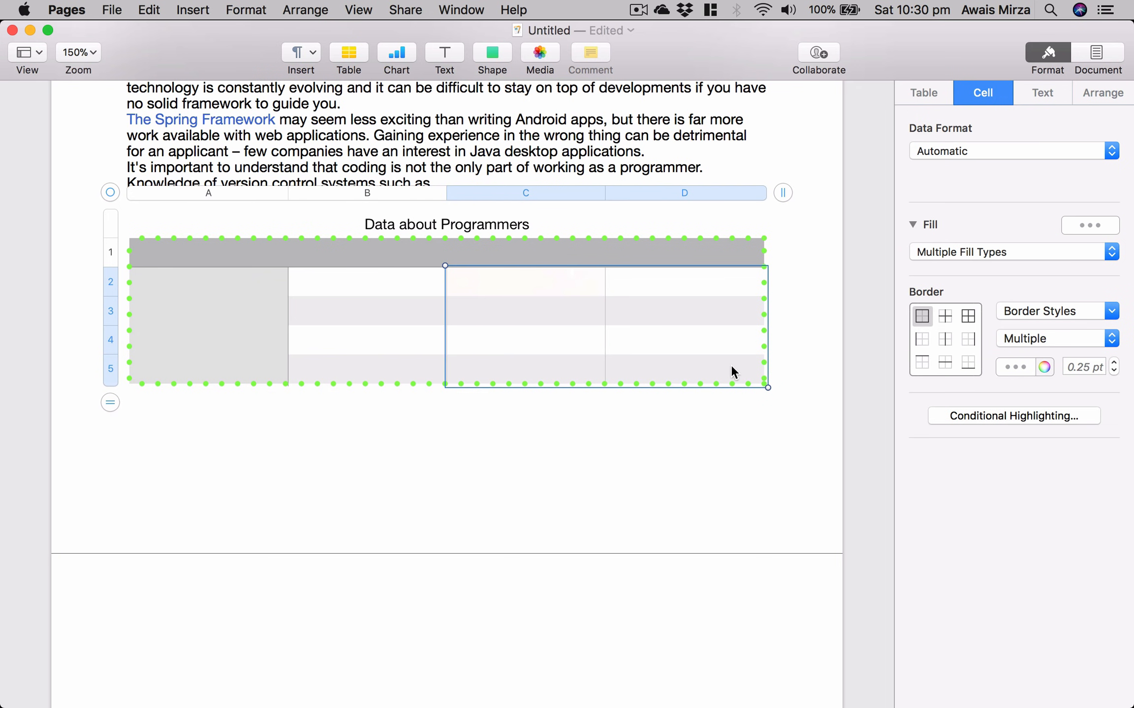
left_click_drag(767, 389, 580, 290)
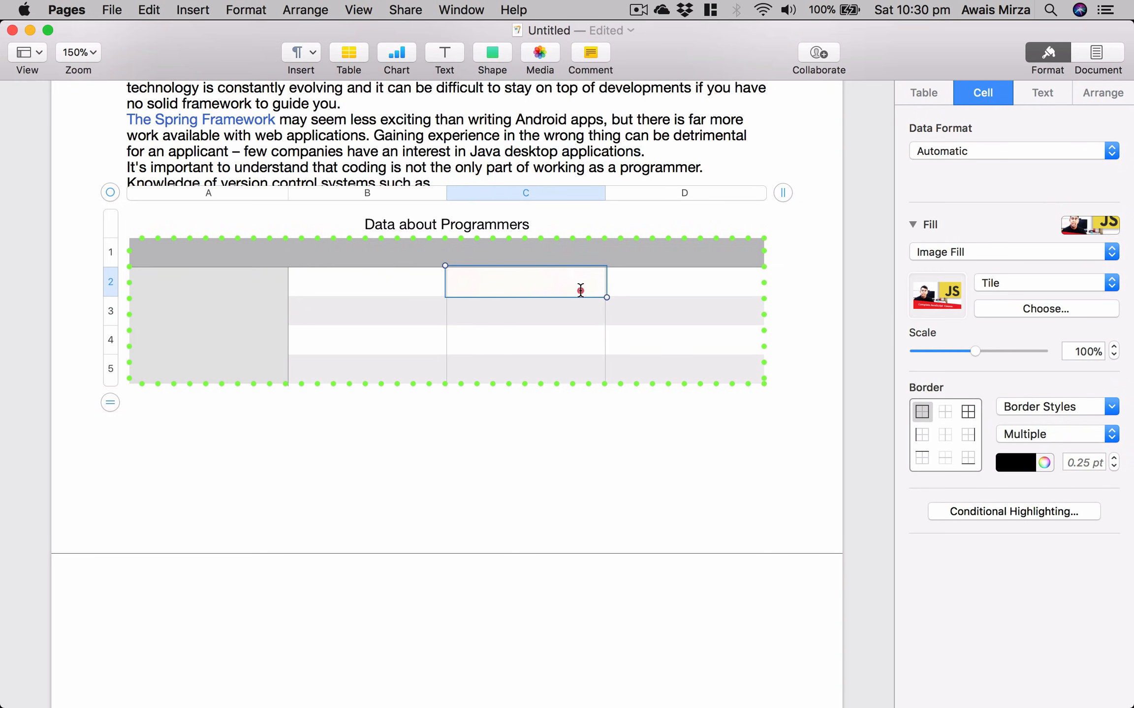
left_click(1038, 286)
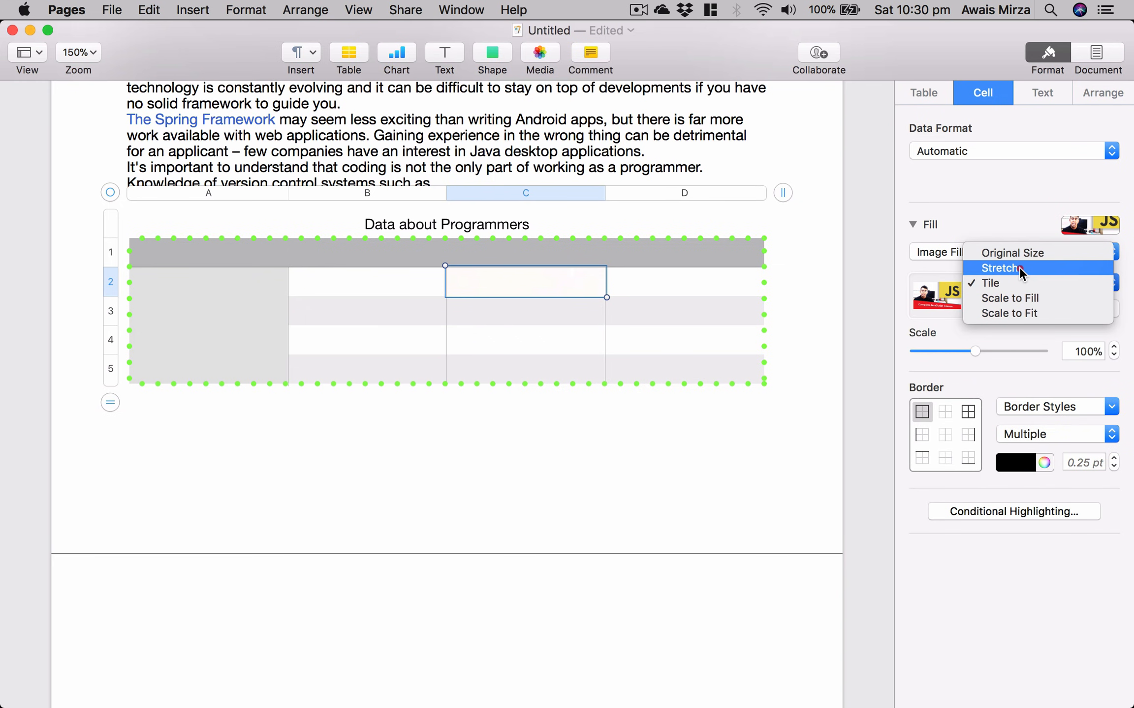
left_click(1019, 267)
left_click(1026, 287)
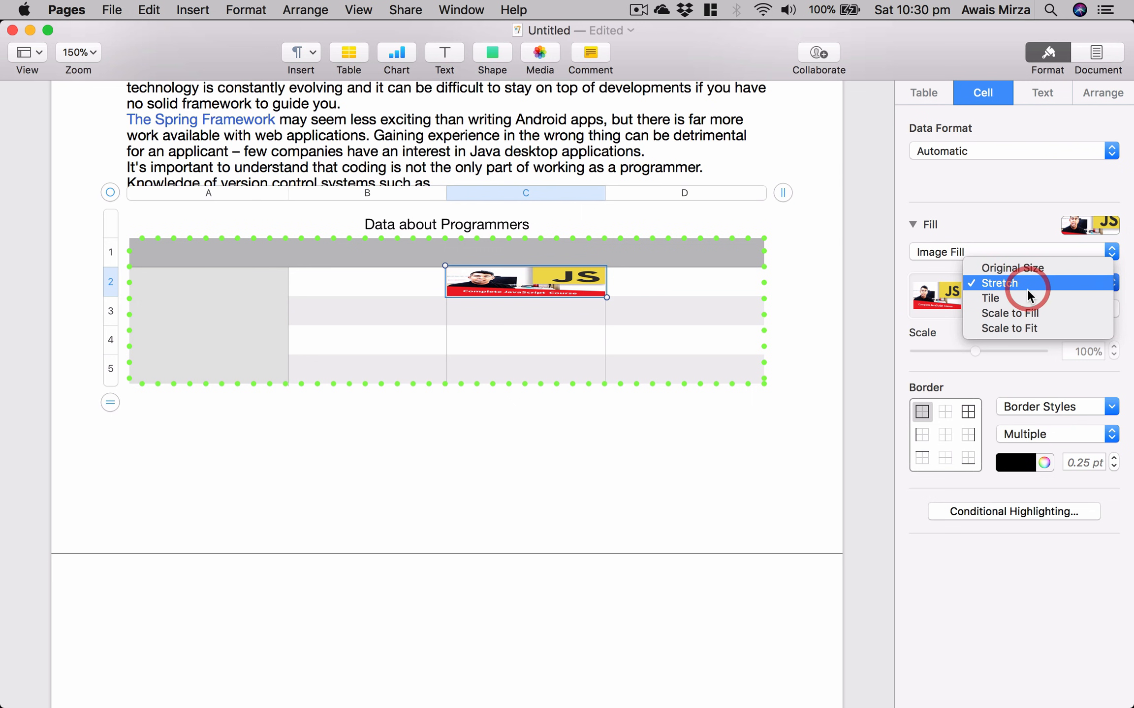
left_click(1034, 326)
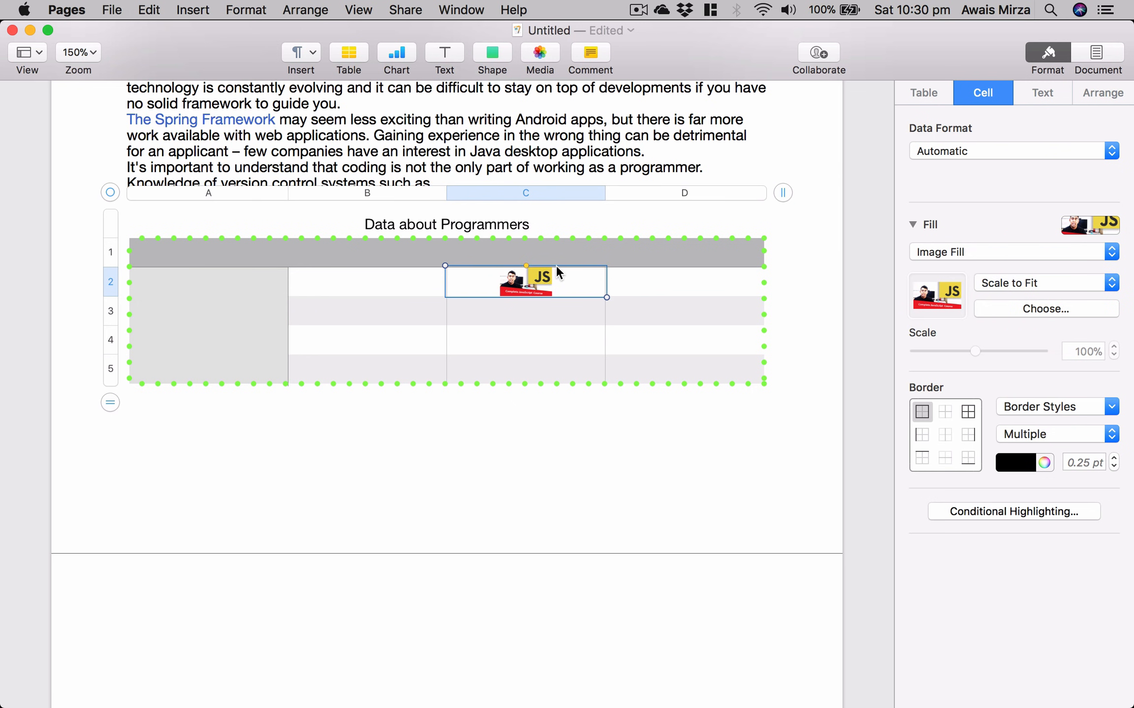
Replace the image in cell C2 with a solid light blue color fill
left_click(1028, 251)
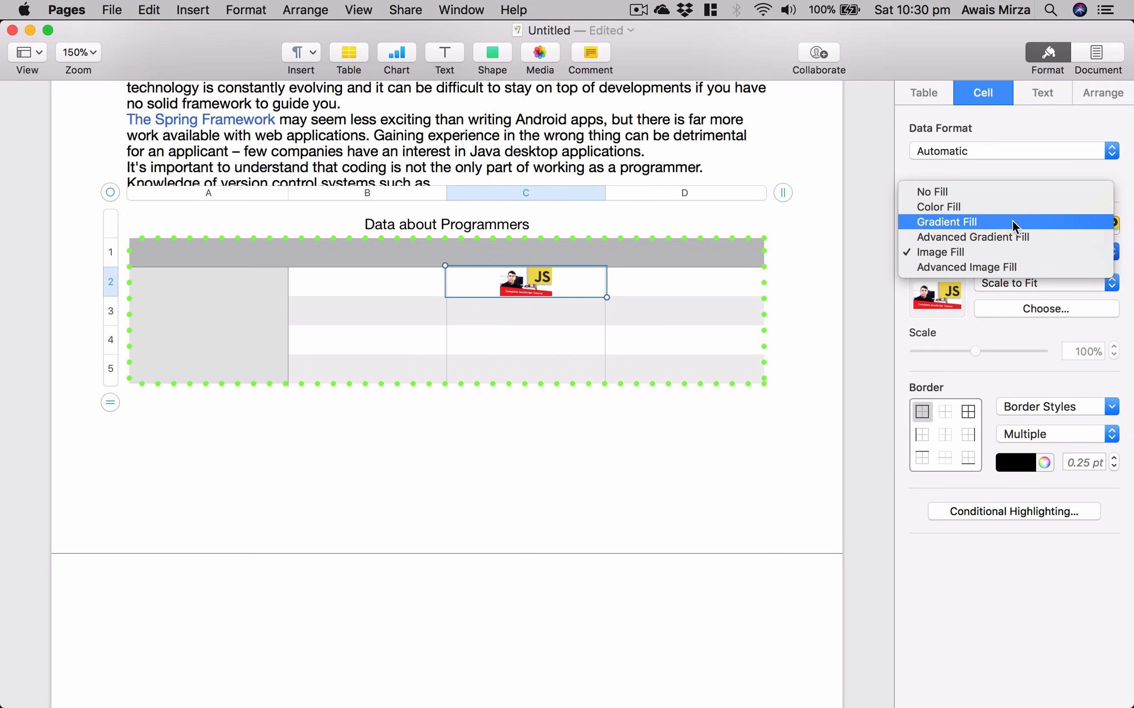
left_click(1018, 207)
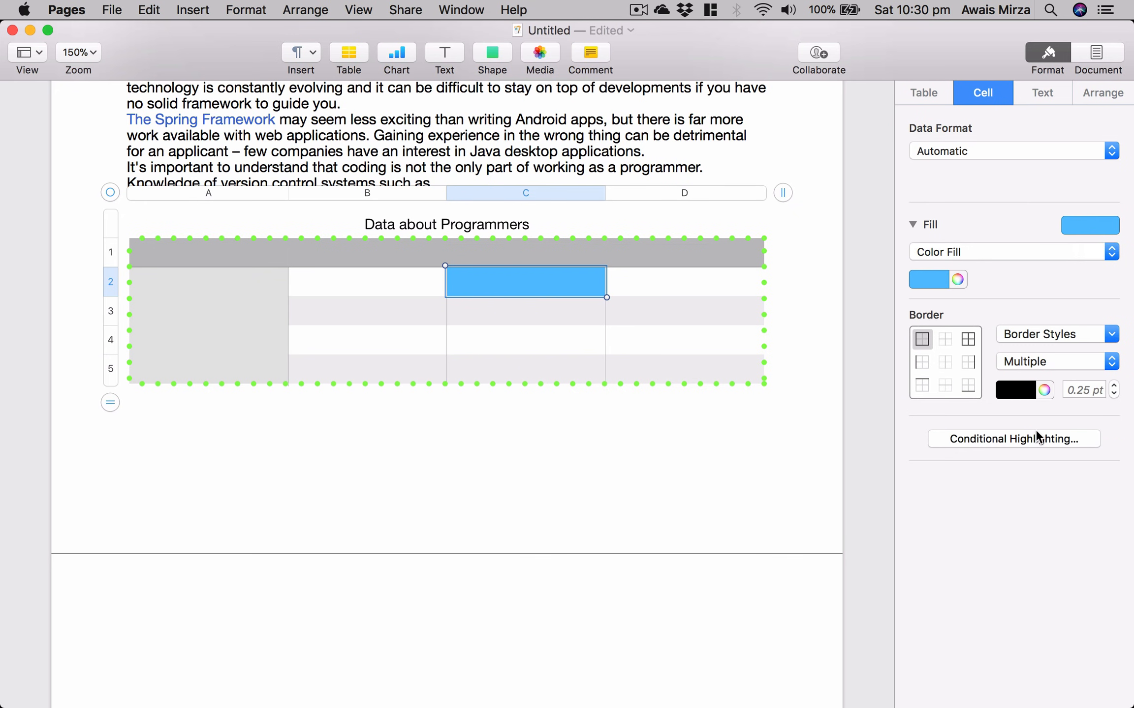
left_click(975, 309)
Apply a dashed line to the left border of cell D3
left_click(624, 309)
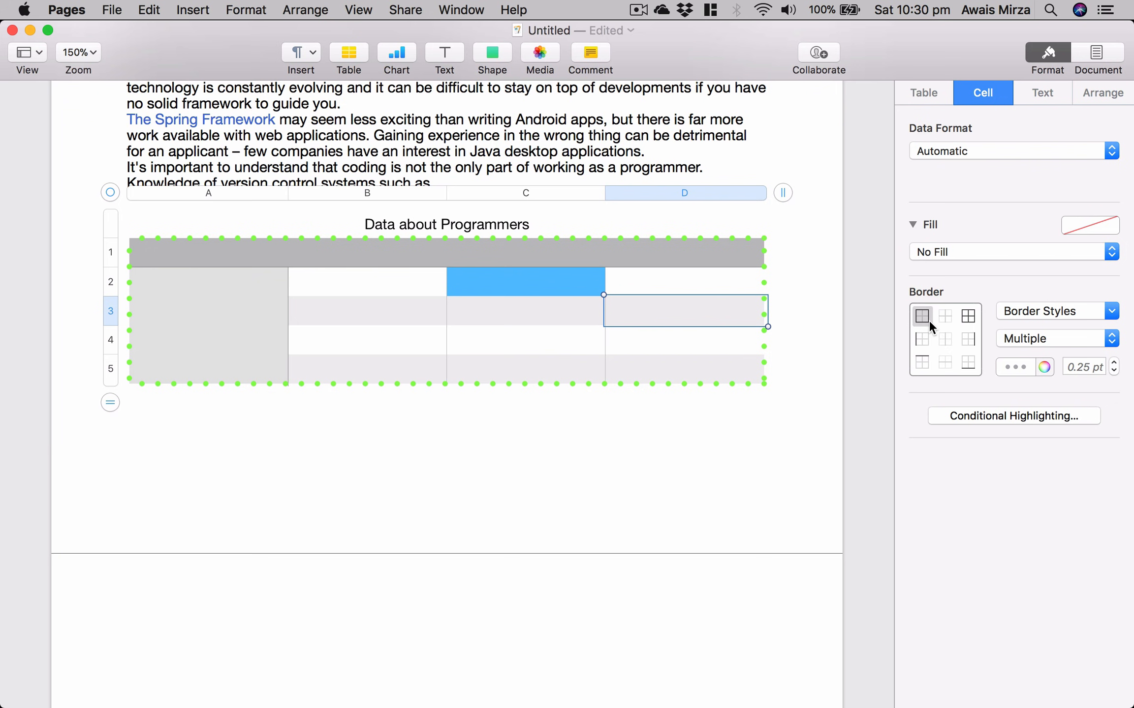
left_click(923, 339)
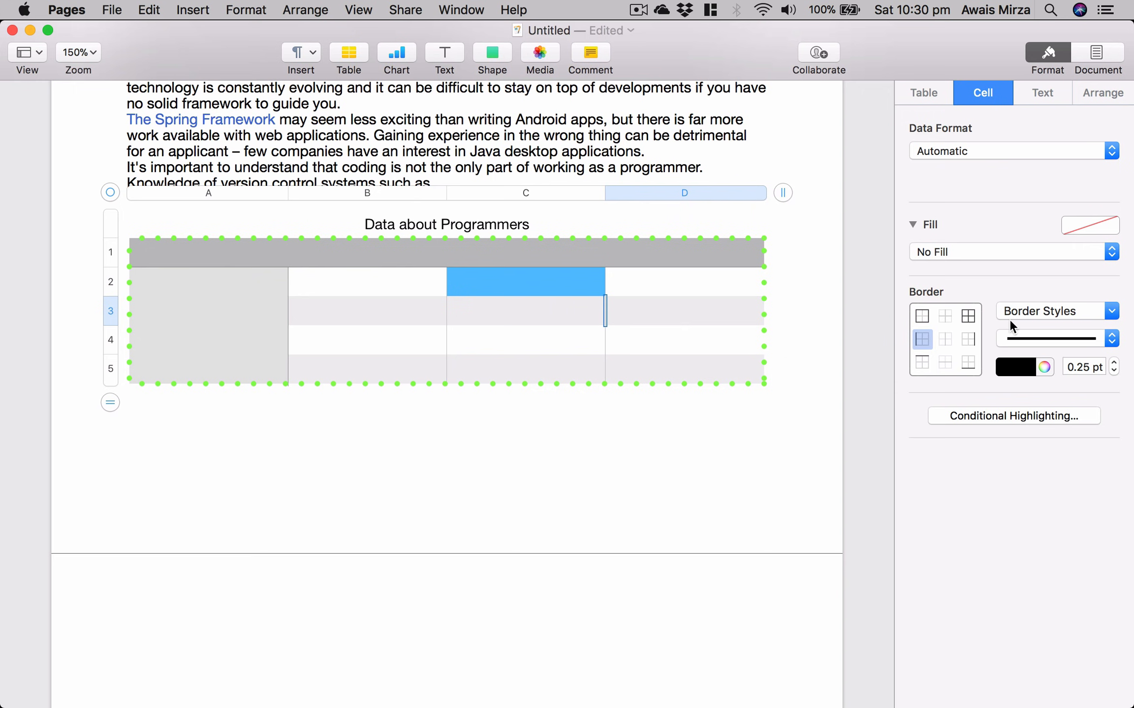
left_click(1030, 345)
left_click(1030, 355)
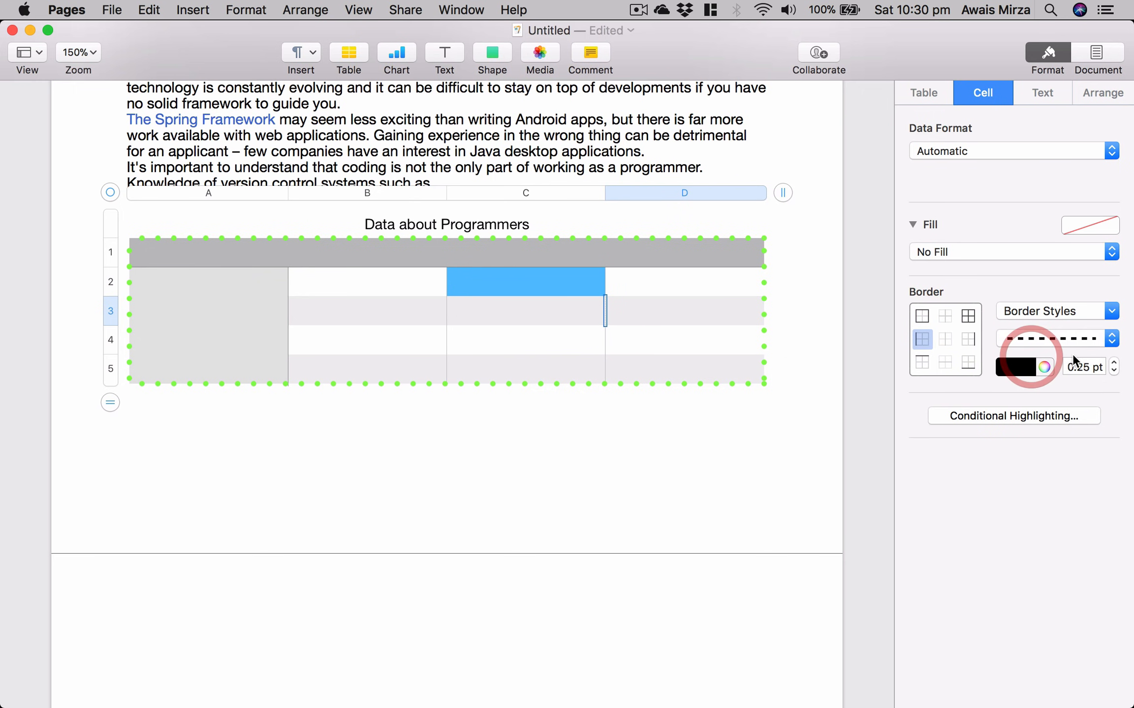
Increase the thickness of cell D3's left border to 8 pt
left_click(1113, 364)
left_click(1113, 364)
left_click(1112, 364)
left_click(1112, 364)
left_click(1113, 364)
left_click(1113, 364)
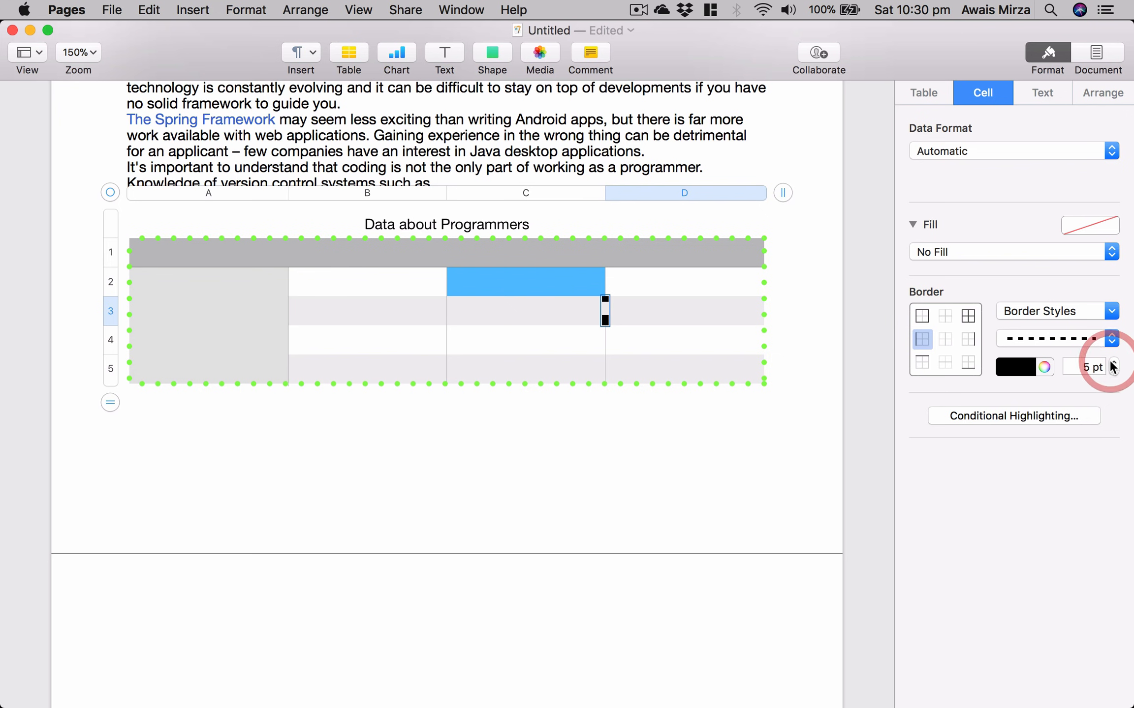
left_click(1113, 364)
left_click(1112, 370)
Change the left border of cell D3 to a solid line 4 pt thick
left_click(1017, 338)
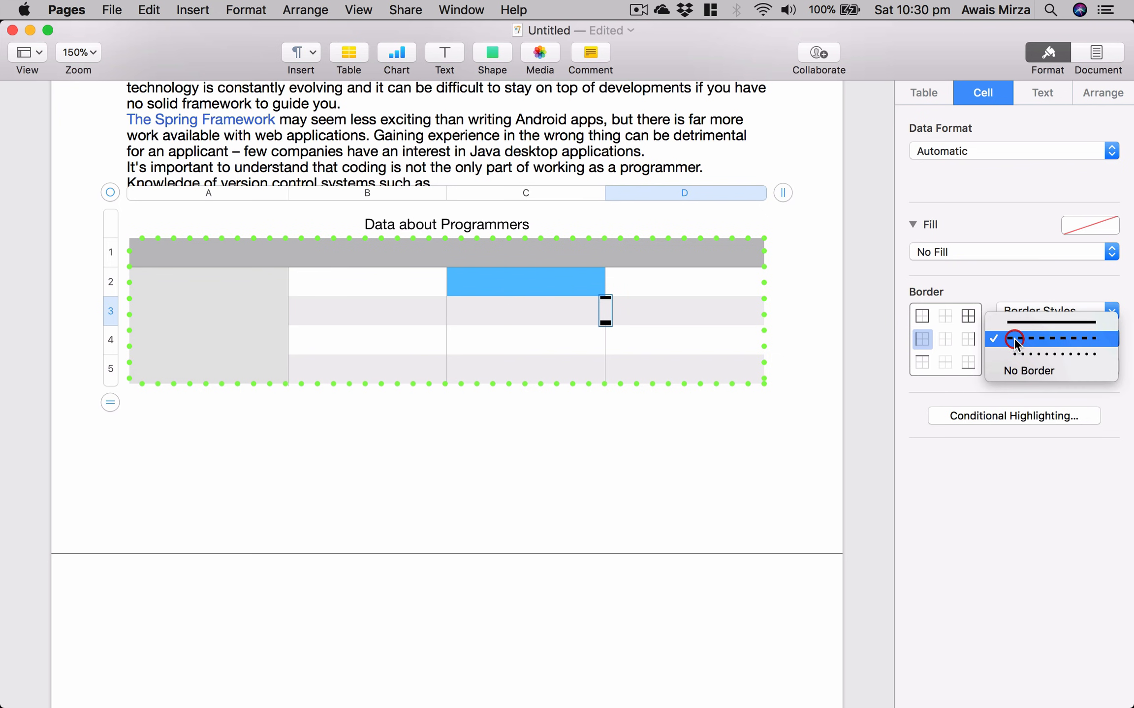
left_click(1017, 327)
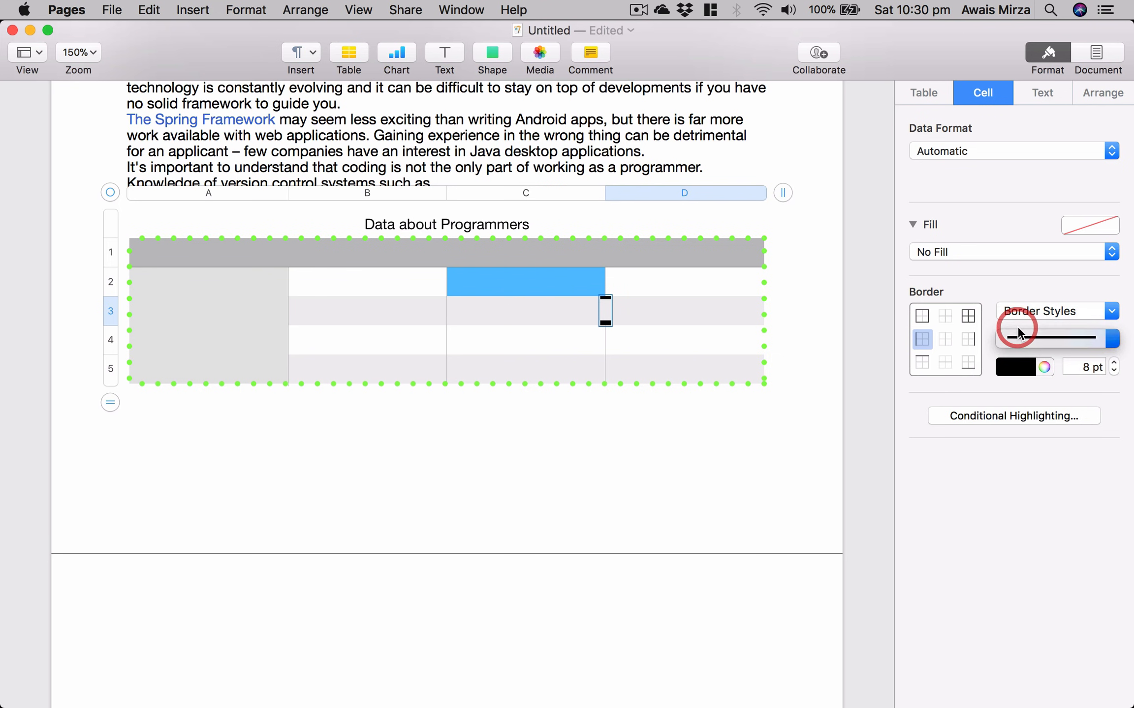
left_click(1113, 371)
left_click(1113, 371)
left_click(1113, 371)
left_click(1113, 370)
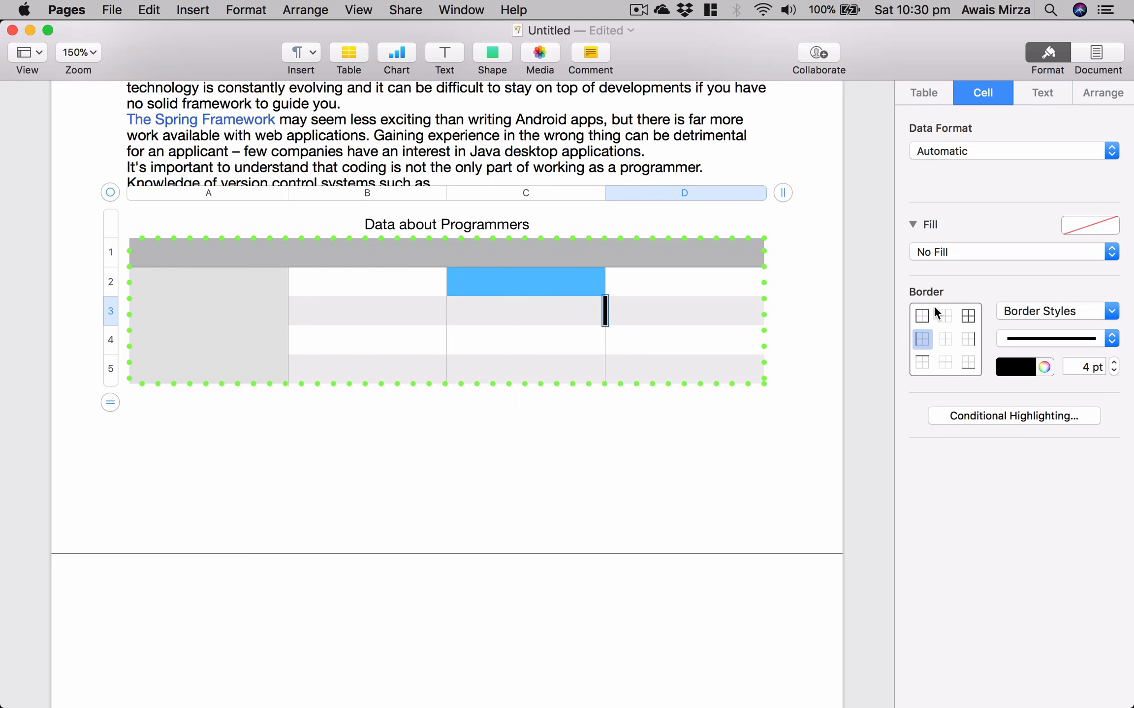
Apply the border to all outside edges of cell D3 and set its thickness to 2 pt
left_click(923, 312)
left_click(1114, 363)
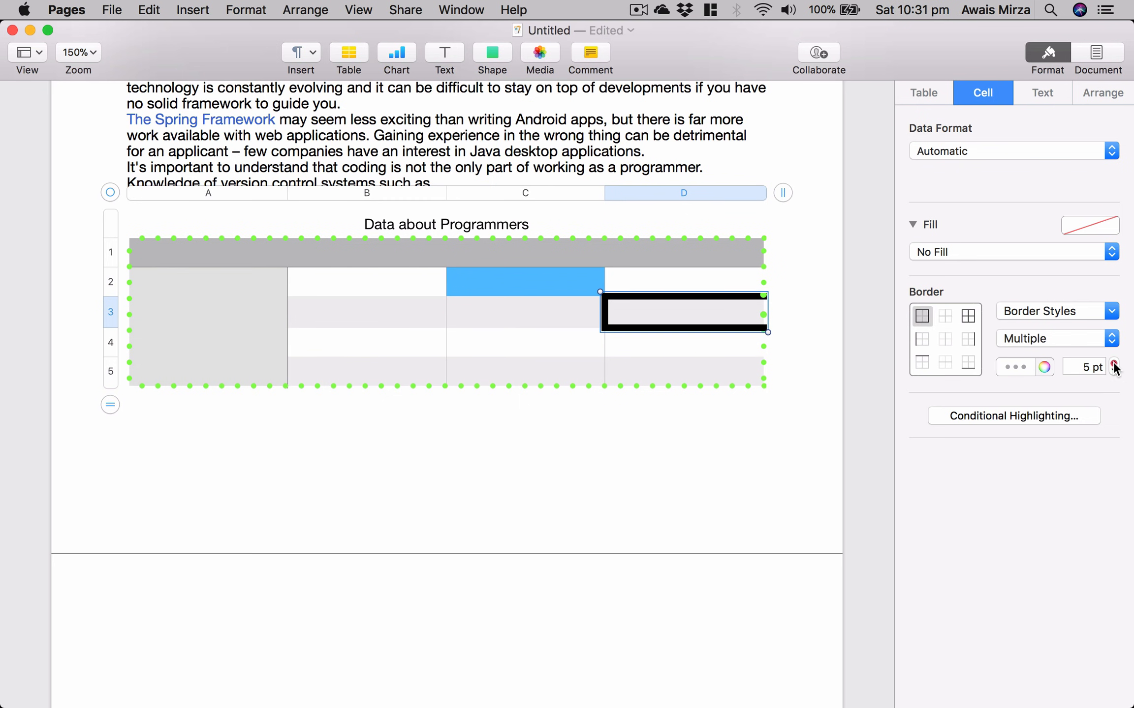
left_click(1113, 363)
left_click(1113, 364)
left_click(1114, 372)
left_click(1114, 372)
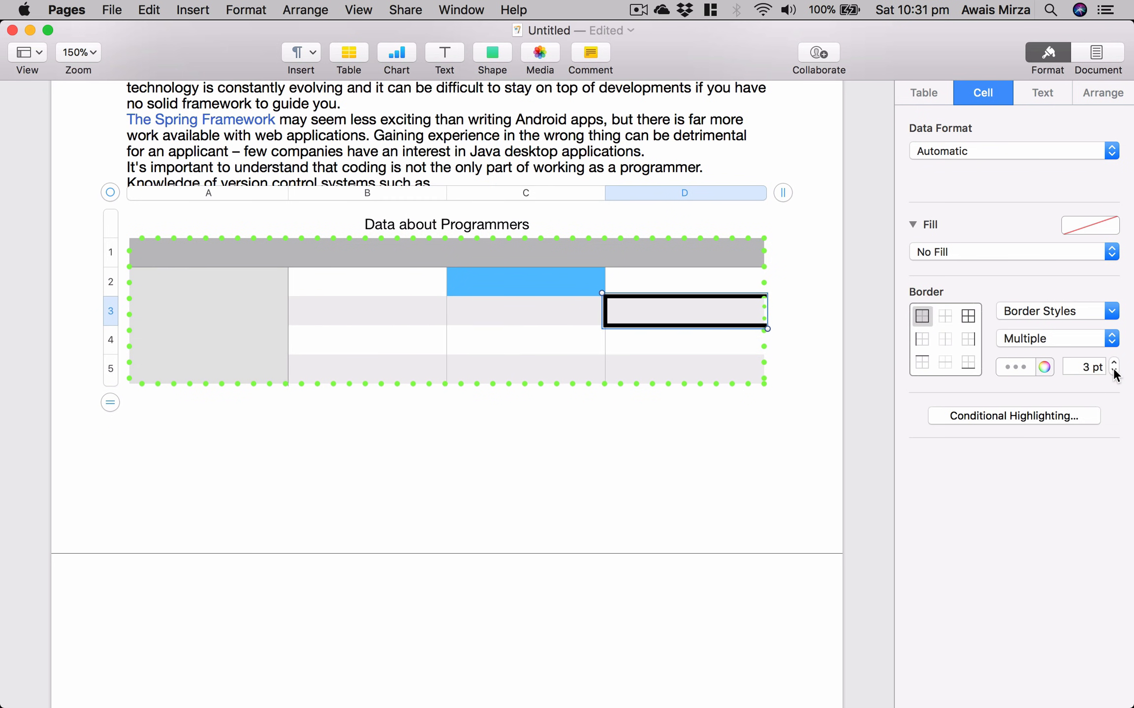
left_click(1115, 372)
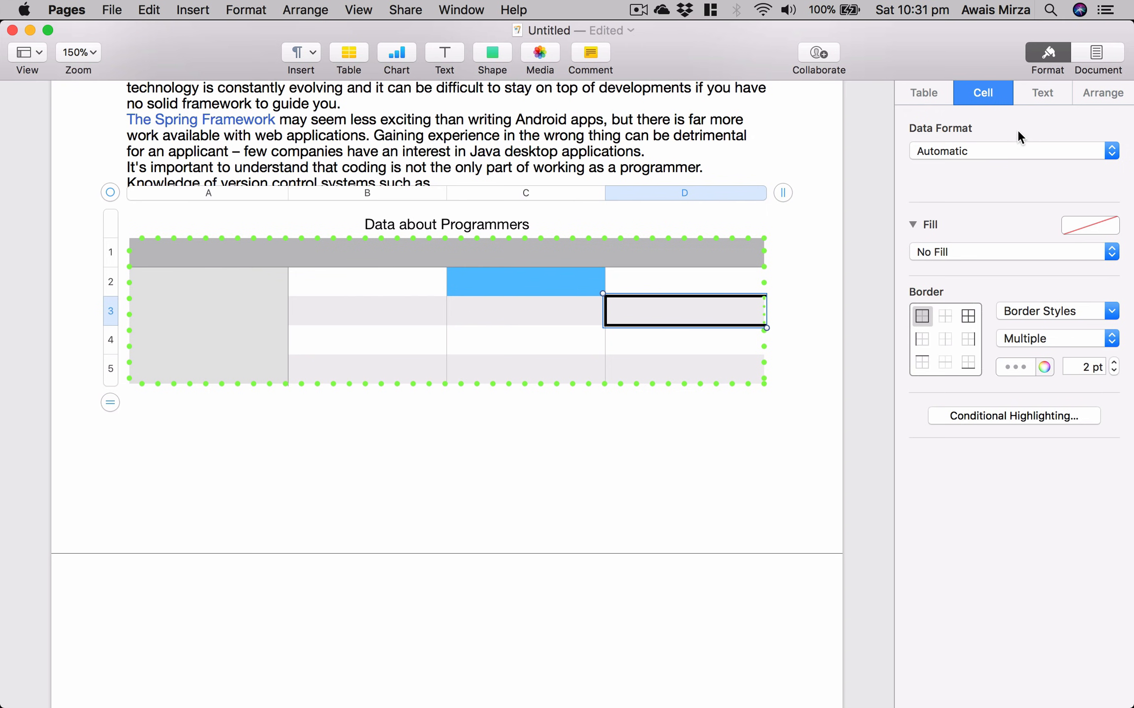
Move the inline Data about Programmers table up into the paragraph beginning "Your passion for programming"
left_click(1037, 99)
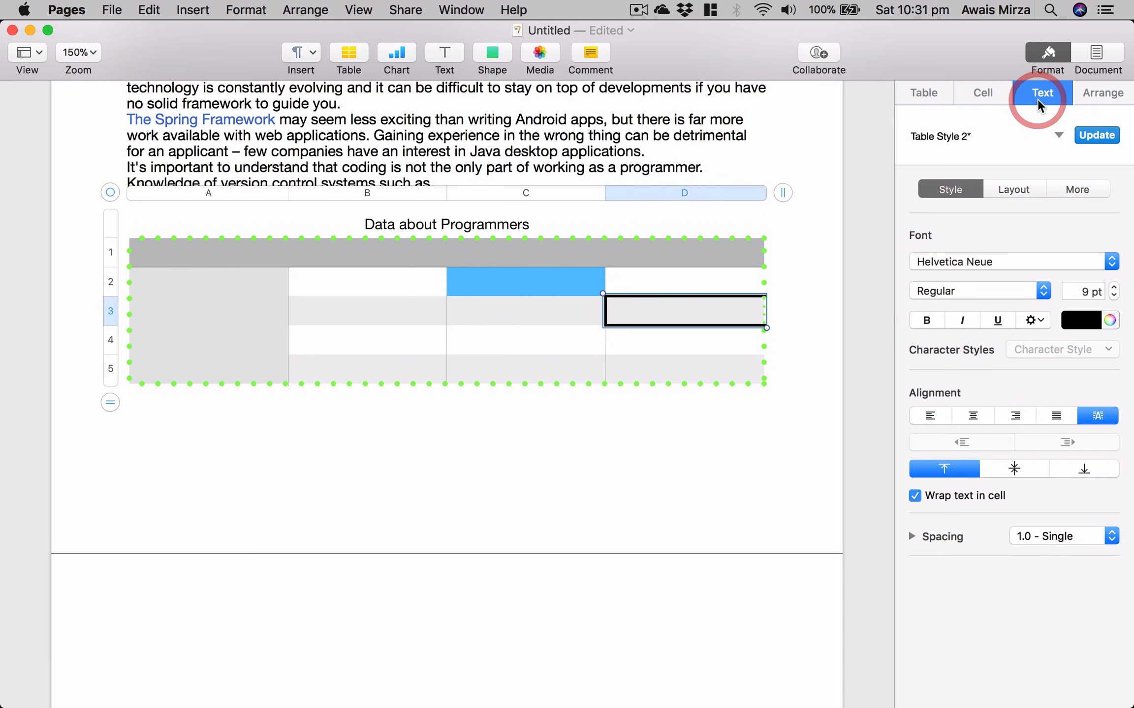
left_click(1112, 95)
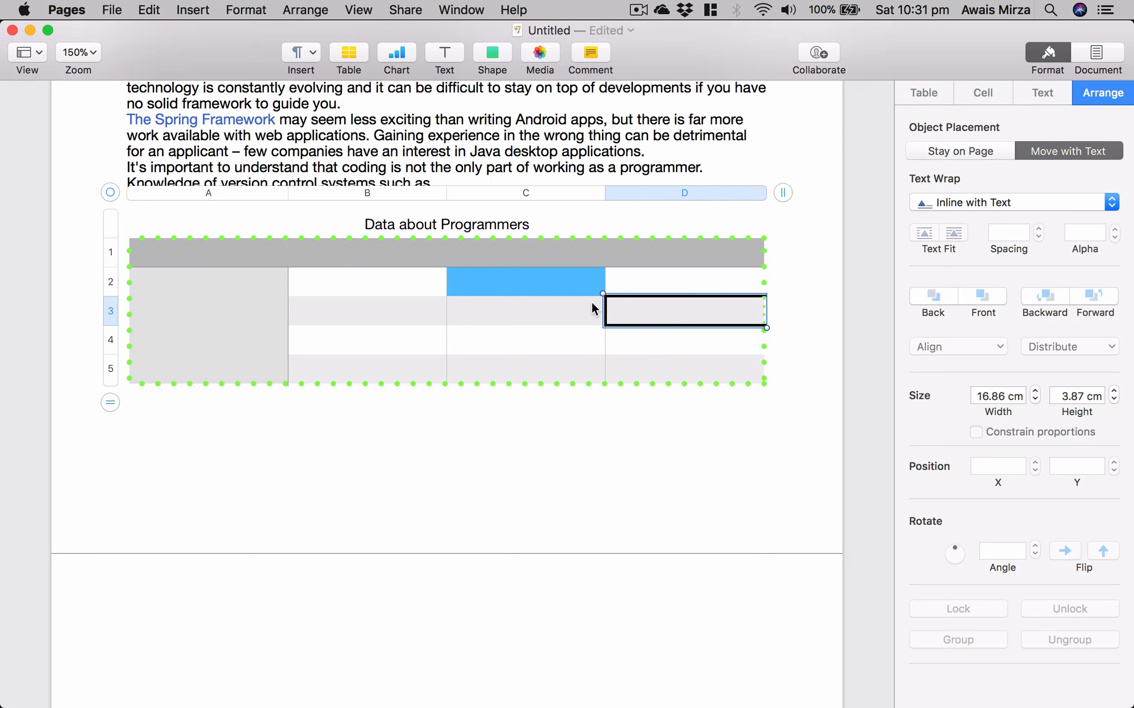
left_click_drag(595, 298, 609, 177)
scroll(231, 286, "up", 5)
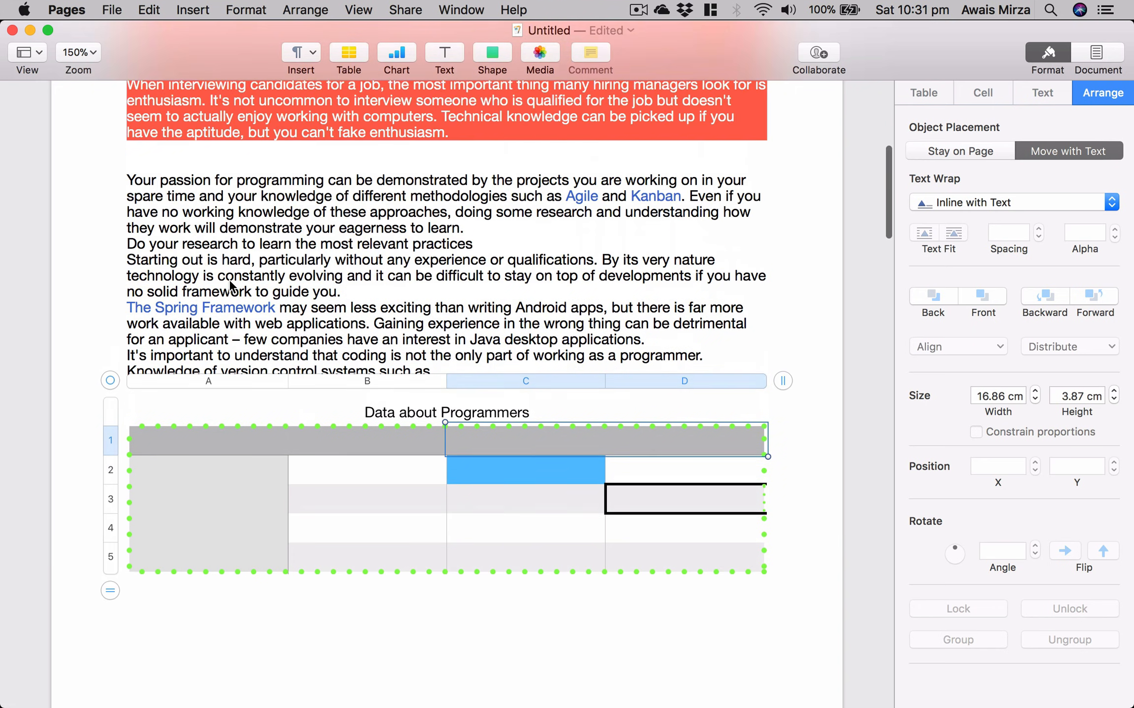
left_click_drag(111, 398, 148, 217)
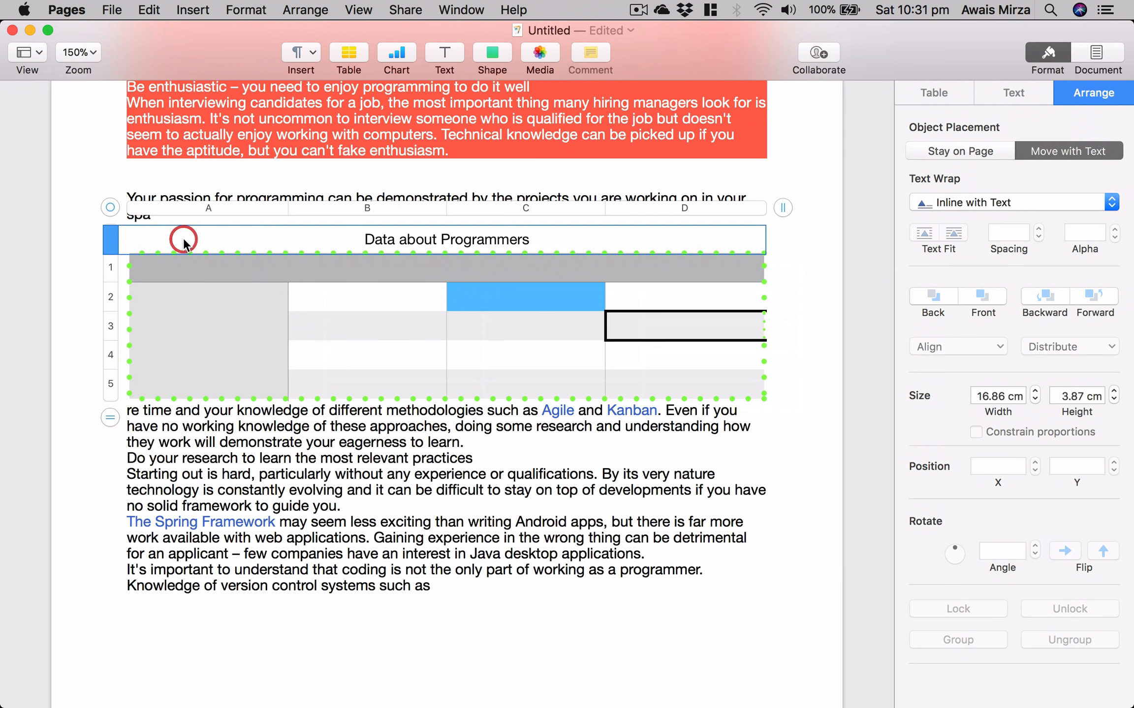
left_click(105, 471)
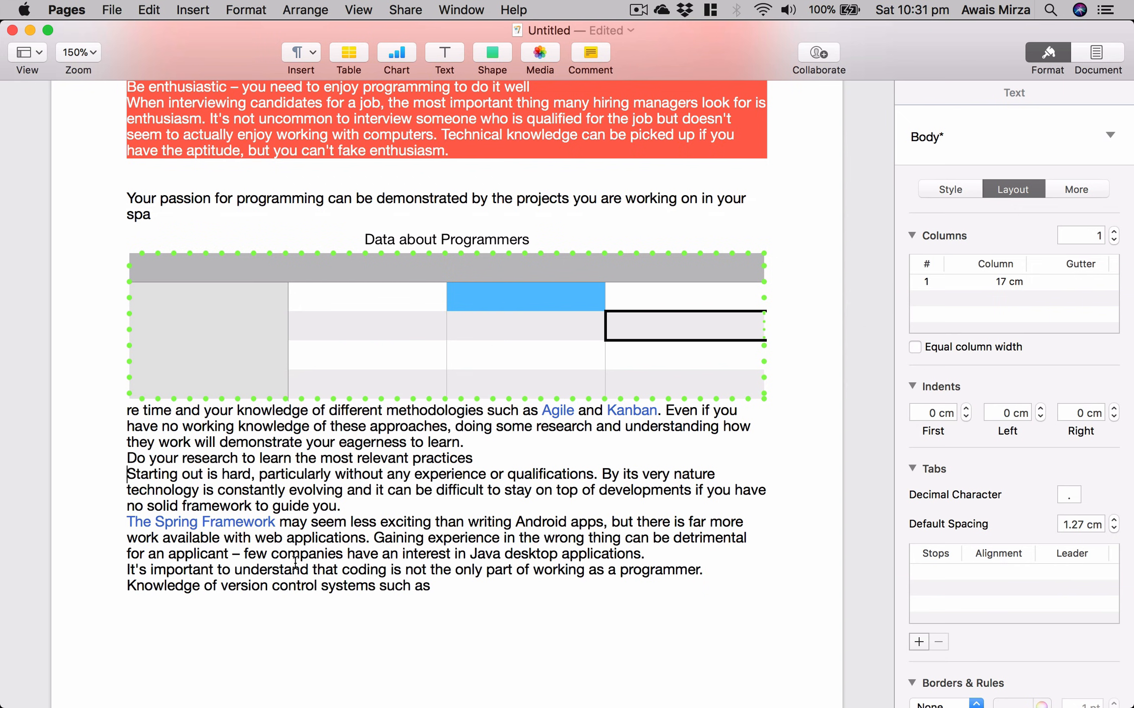
Set the table's placement to Stay on Page and move it down to about Y 17.33 cm
left_click(657, 348)
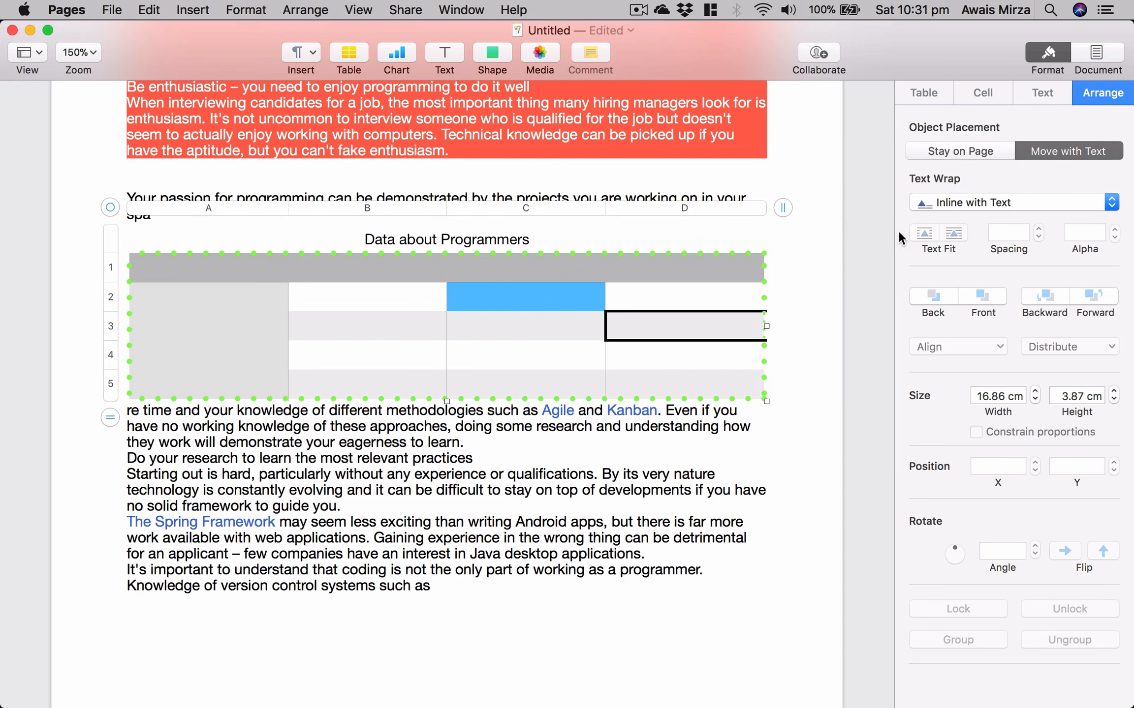
left_click(962, 153)
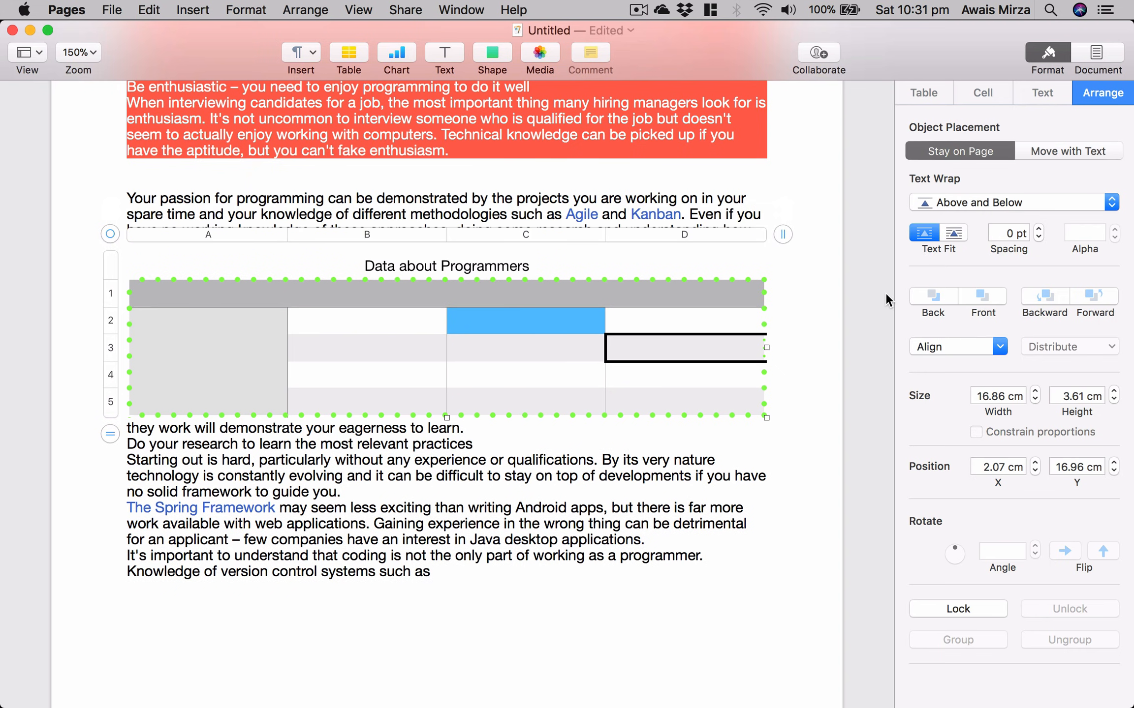
mouse_move(699, 310)
left_mouse_down()
mouse_move(701, 488)
mouse_move(704, 268)
mouse_move(708, 324)
mouse_move(701, 420)
mouse_move(703, 315)
mouse_move(694, 476)
mouse_move(689, 263)
mouse_move(694, 451)
mouse_move(700, 299)
mouse_move(698, 324)
left_mouse_up()
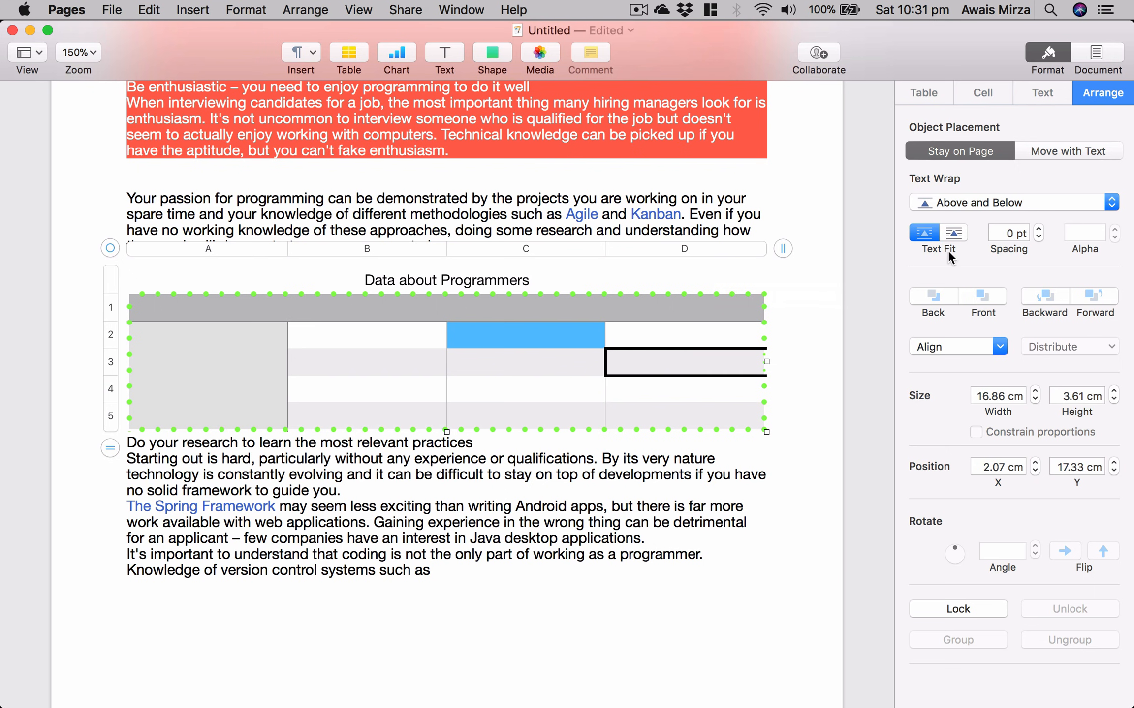
Try the table's stacking order options: send to back, bring to front, one level backward and one level forward
left_click(937, 298)
left_click(981, 300)
left_click(1044, 297)
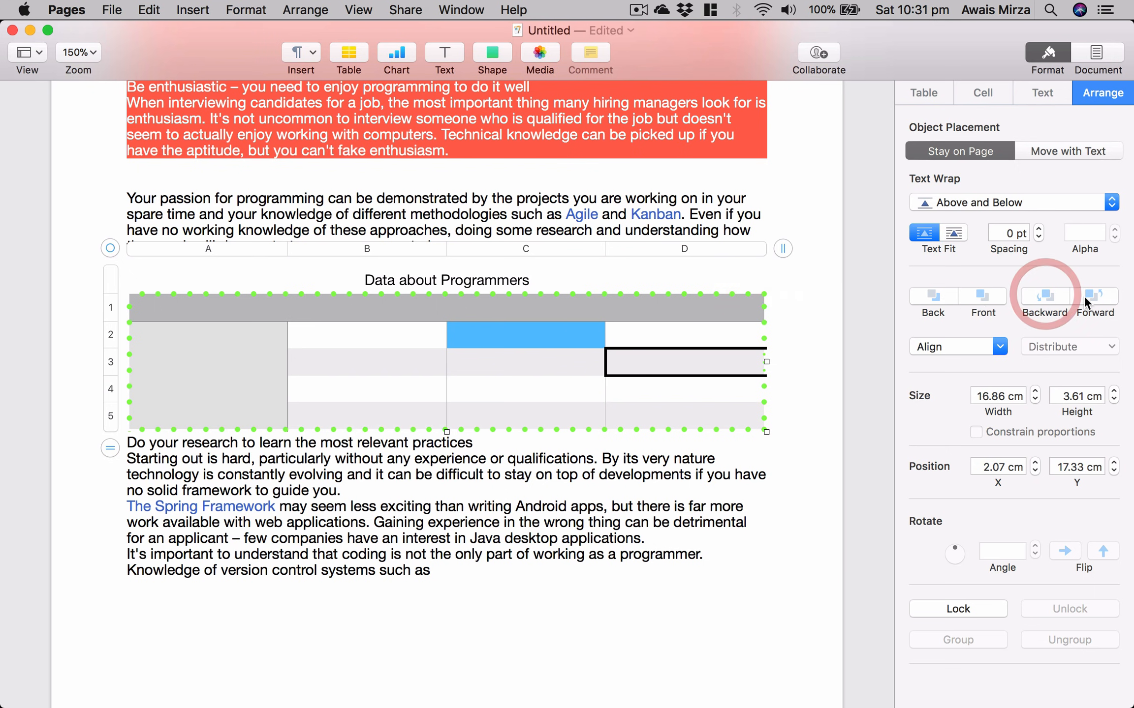
left_click(1087, 296)
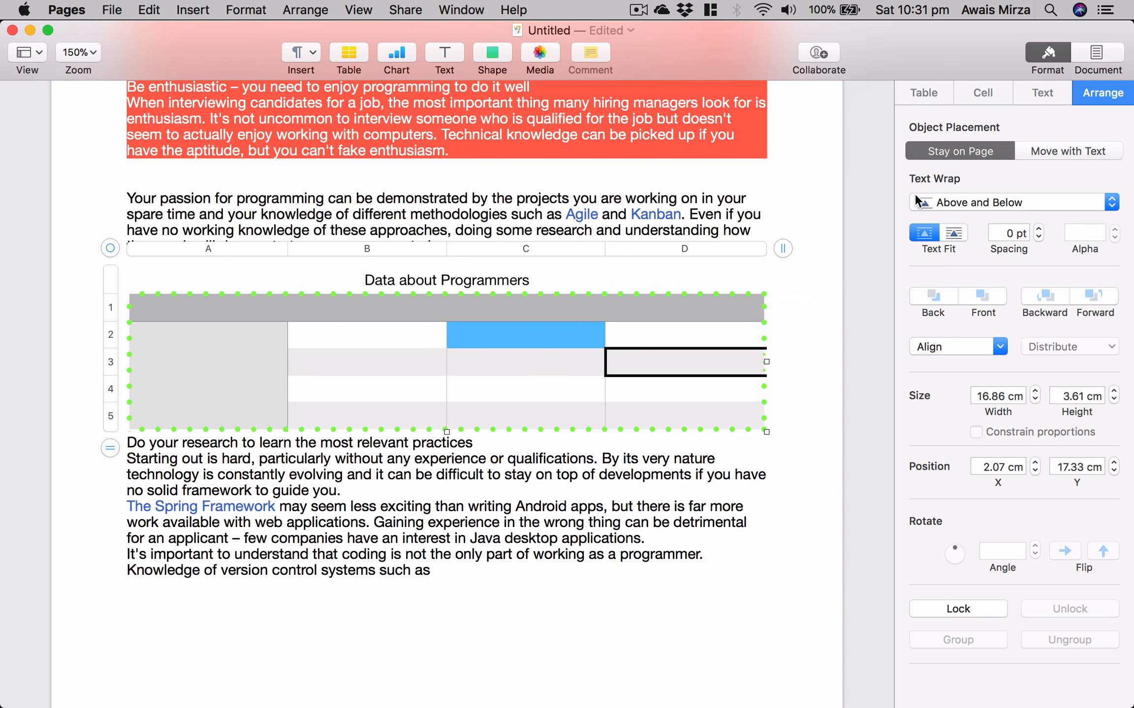
Set the table's text wrap to None and move it over the text to about X 2.61 cm, Y 15.95 cm
left_click(990, 209)
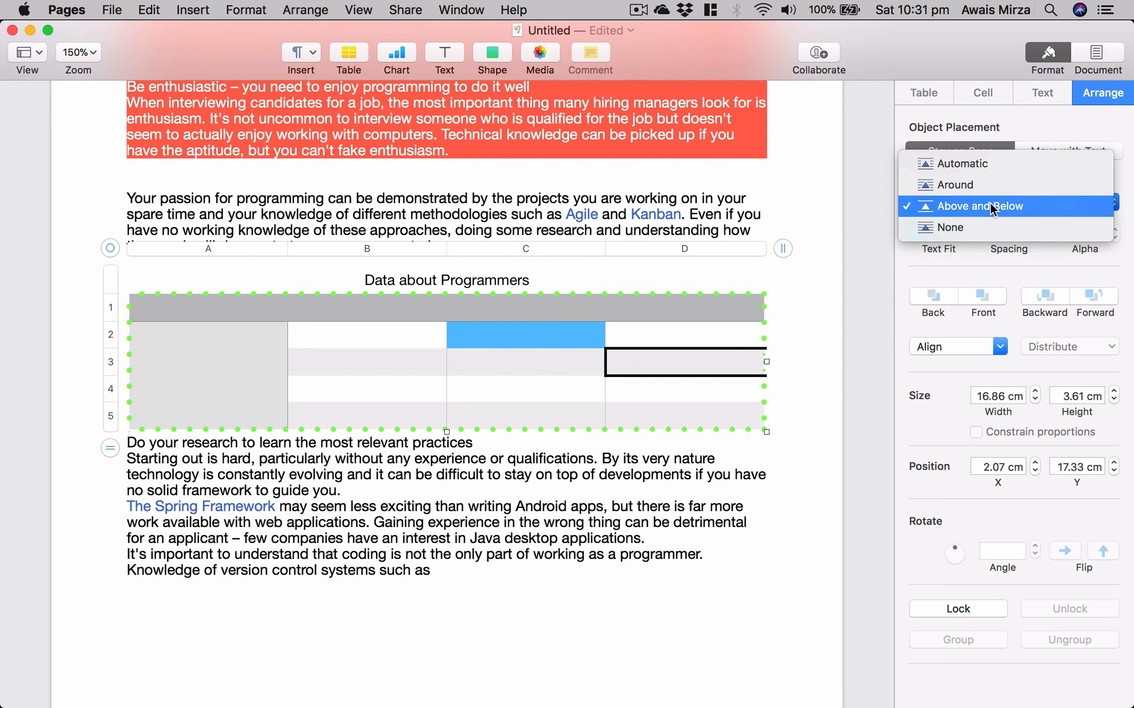
left_click(977, 225)
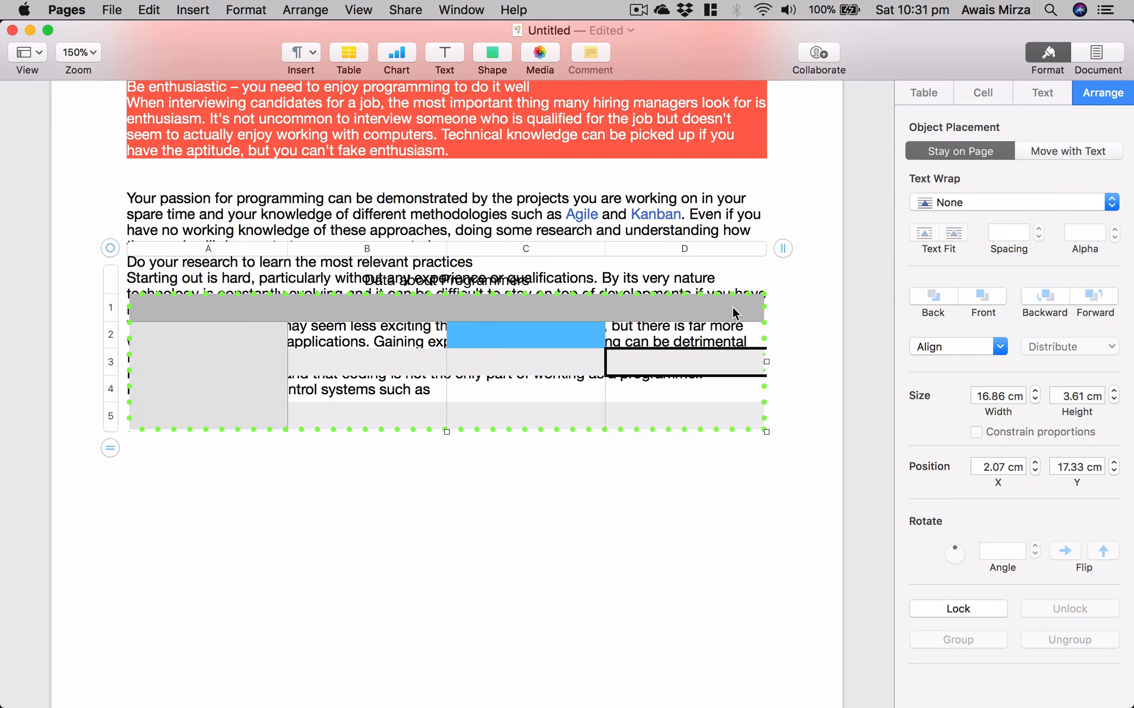
left_click_drag(573, 387, 597, 336)
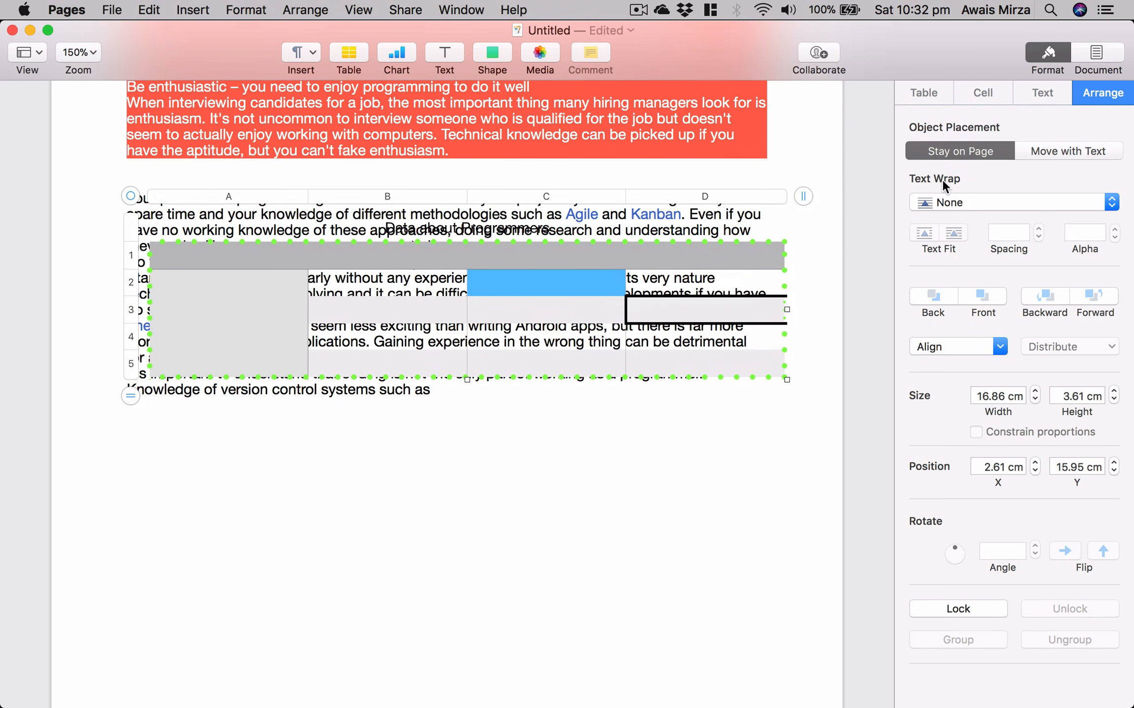
Set the table's text wrap to Around and reposition it at about X 2 cm, Y 16.49 cm
left_click(980, 209)
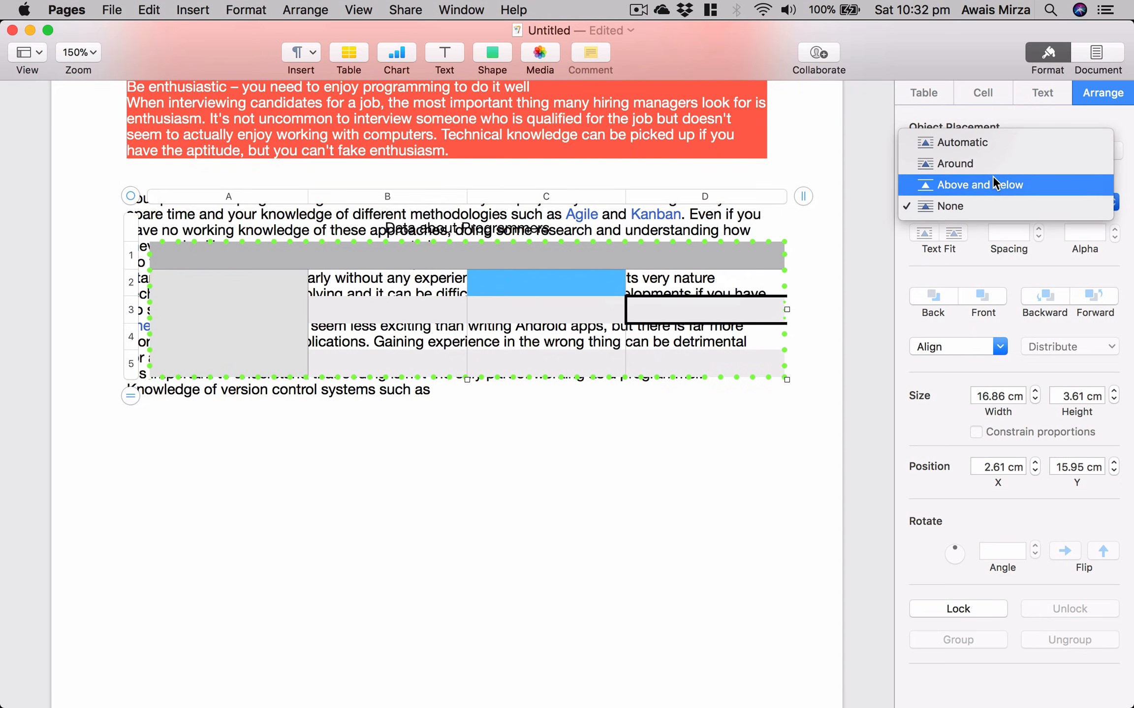
left_click(996, 162)
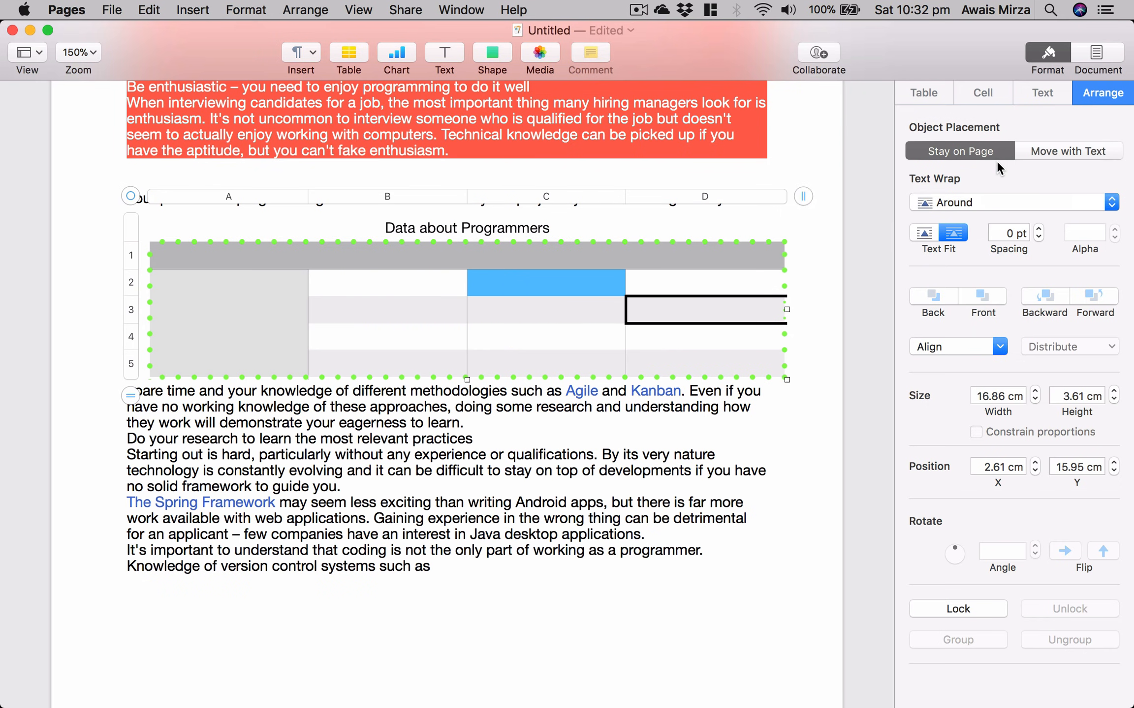
left_click_drag(570, 309, 544, 396)
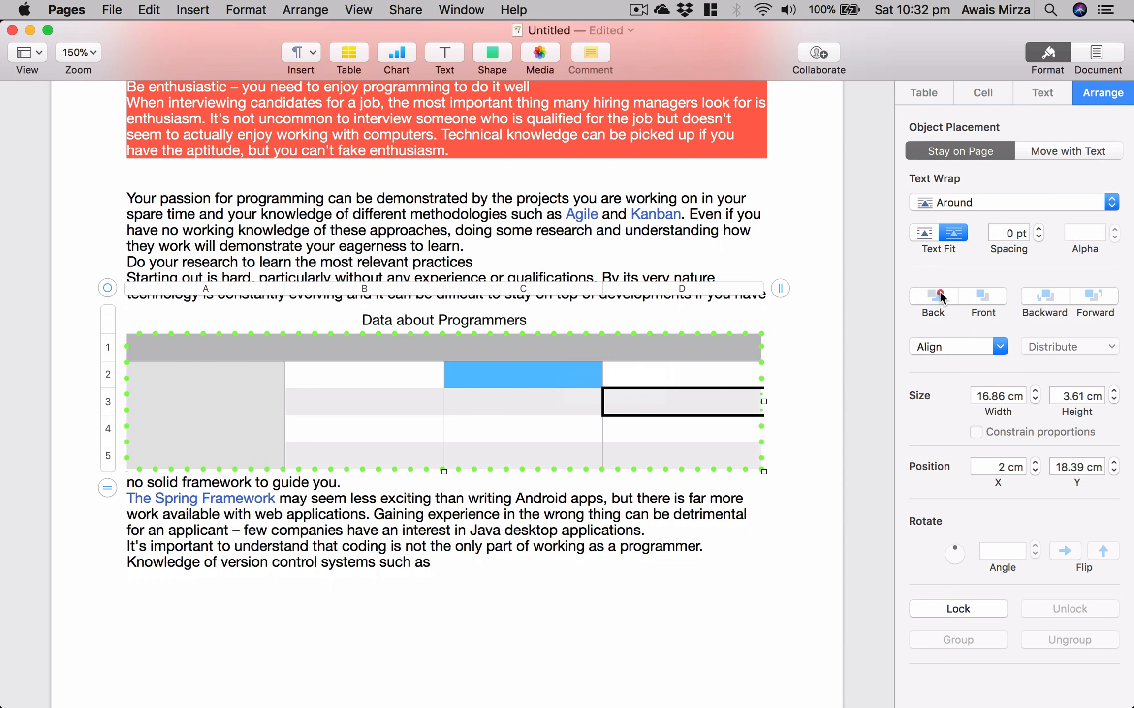
left_click(1088, 297)
left_click_drag(703, 420, 703, 348)
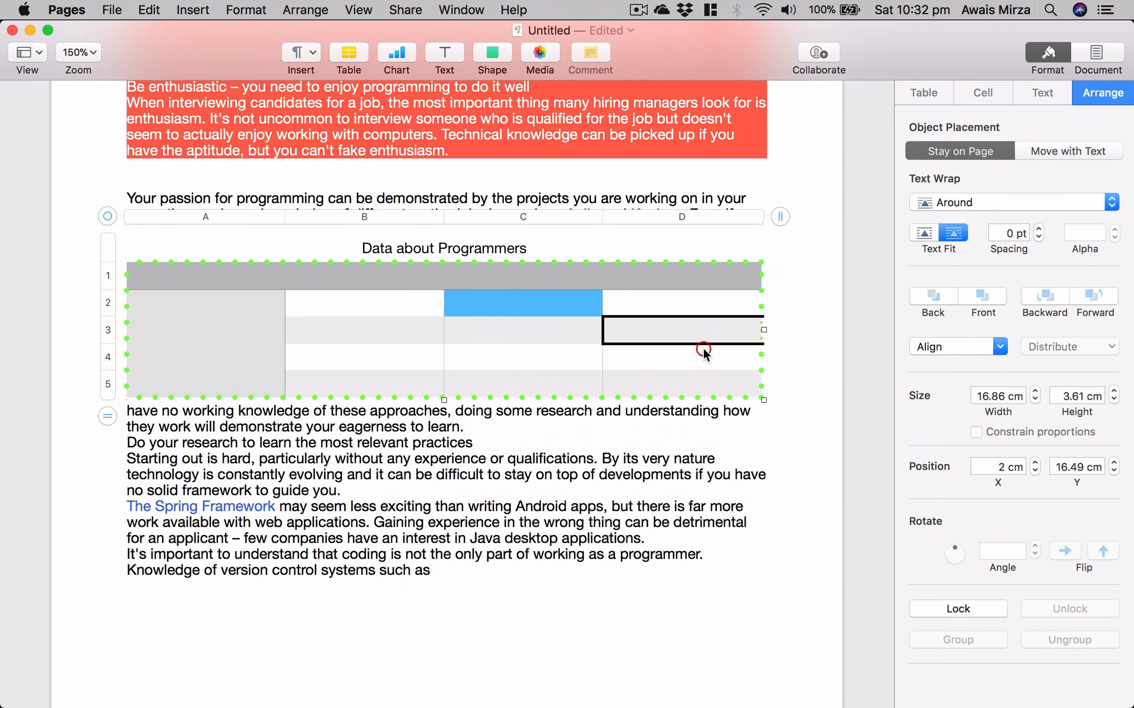
left_click(741, 453)
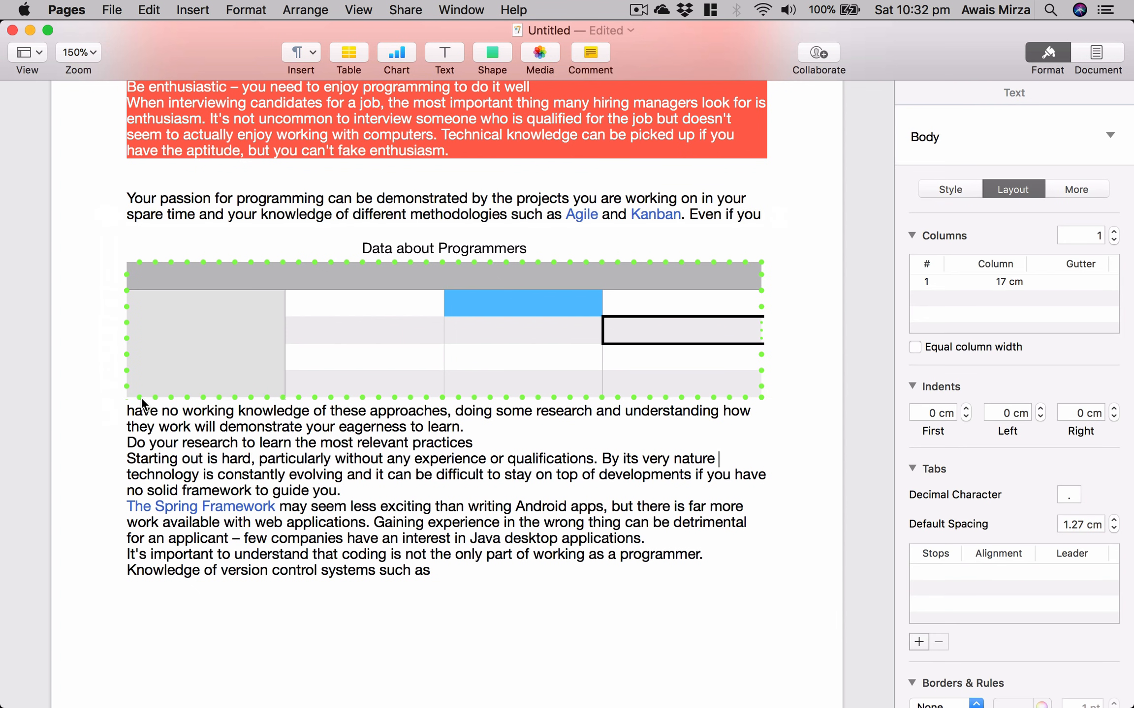
Resize the table to about 9.87 cm wide and 3.68 cm high so the text flows beside it
left_click(755, 351)
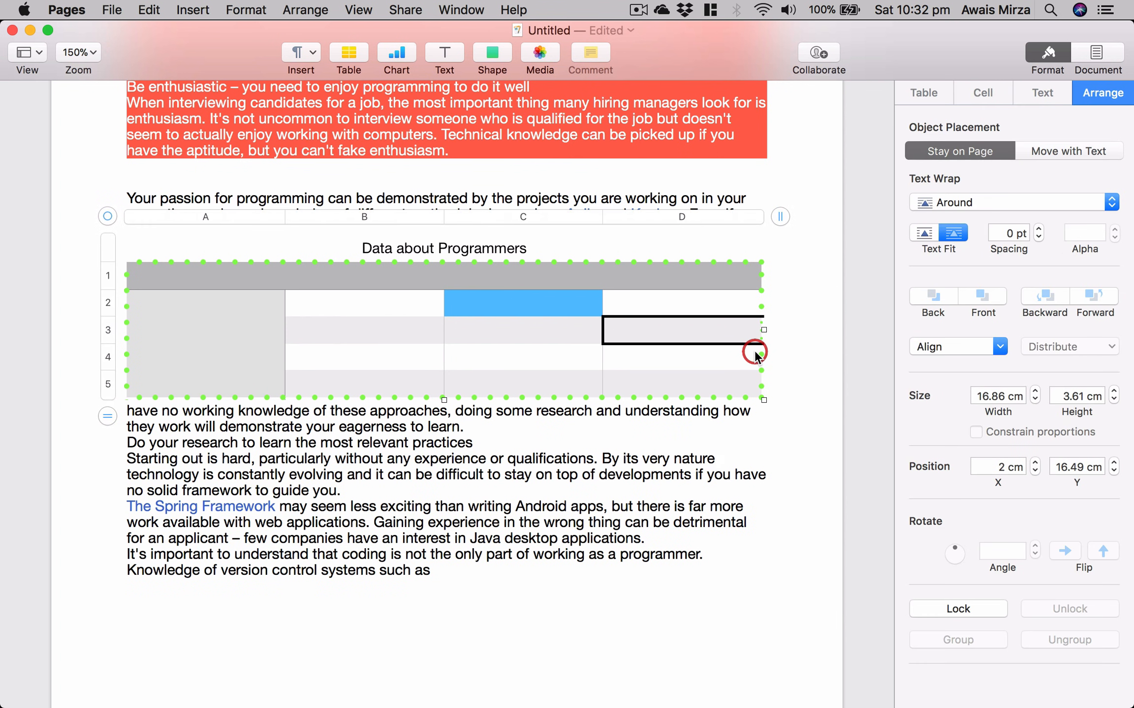
left_click(1113, 392)
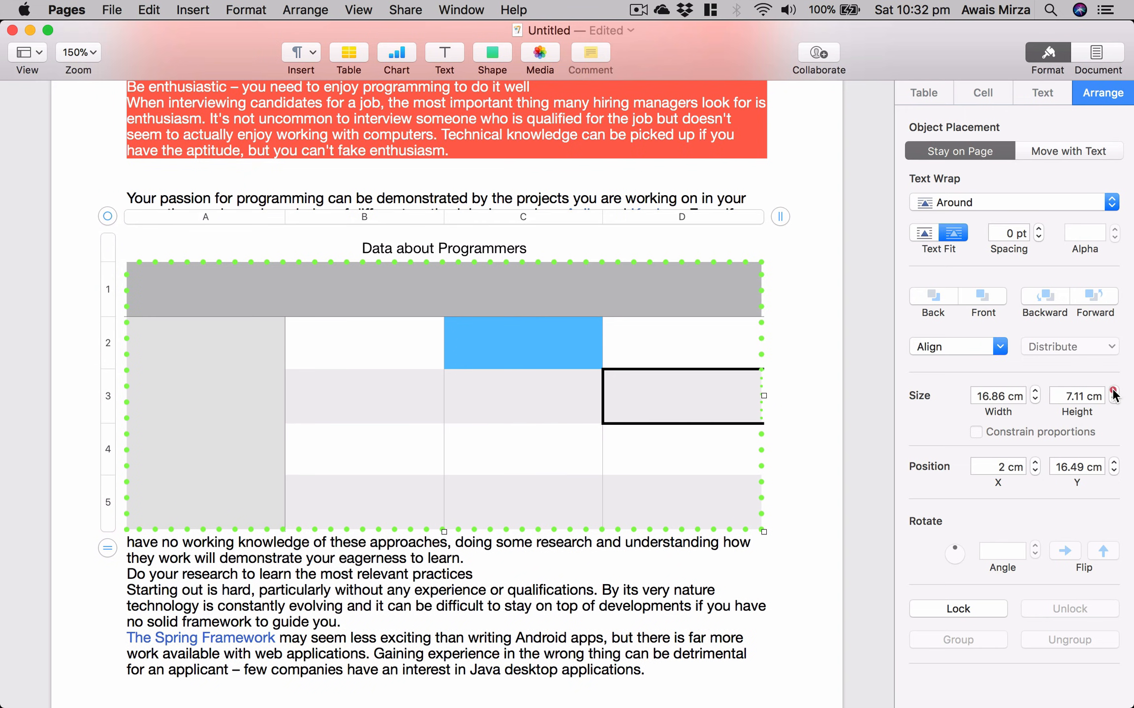
left_click(1113, 400)
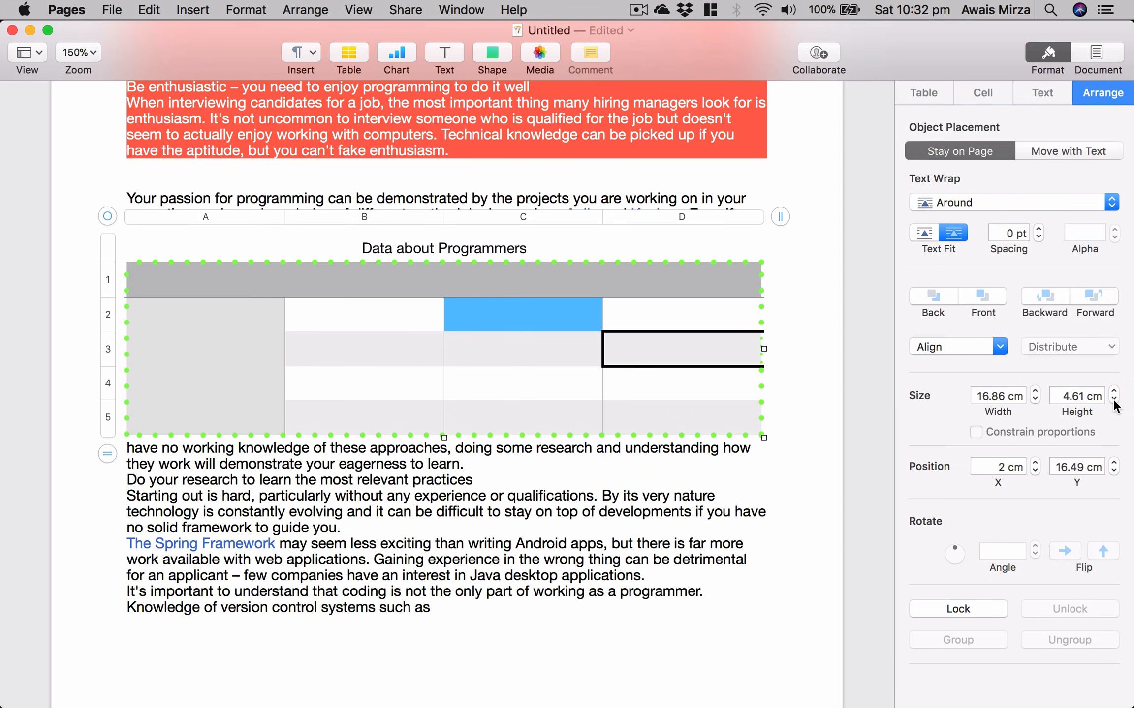
left_click(1035, 400)
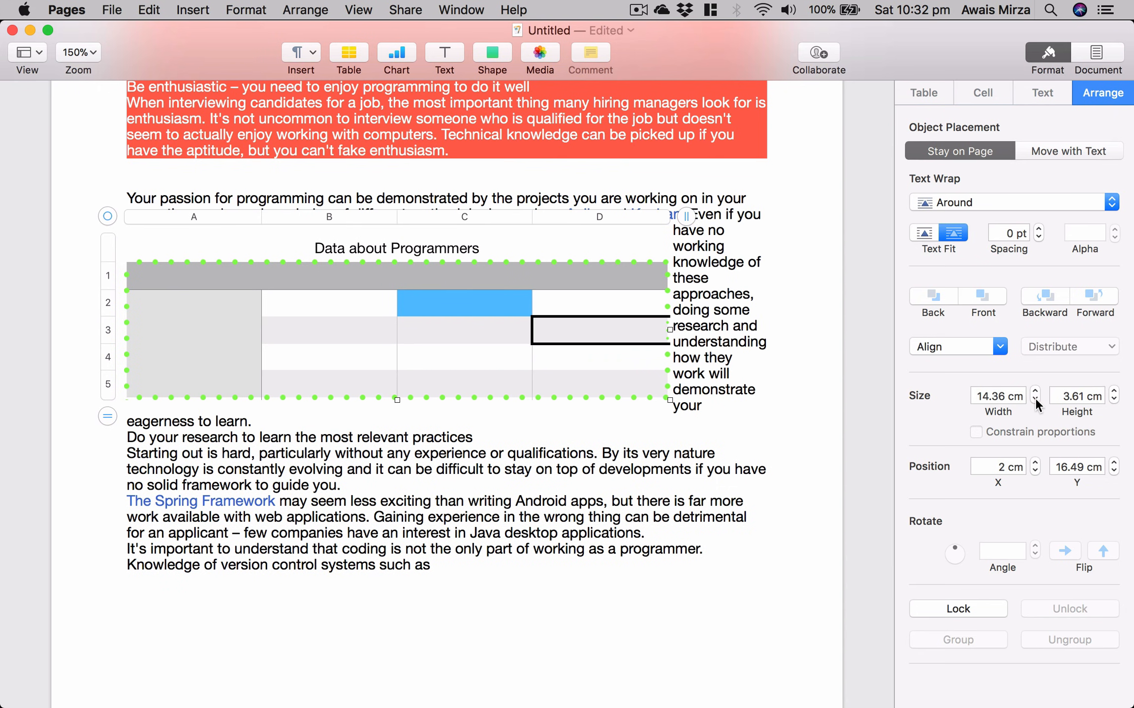
left_click(1034, 400)
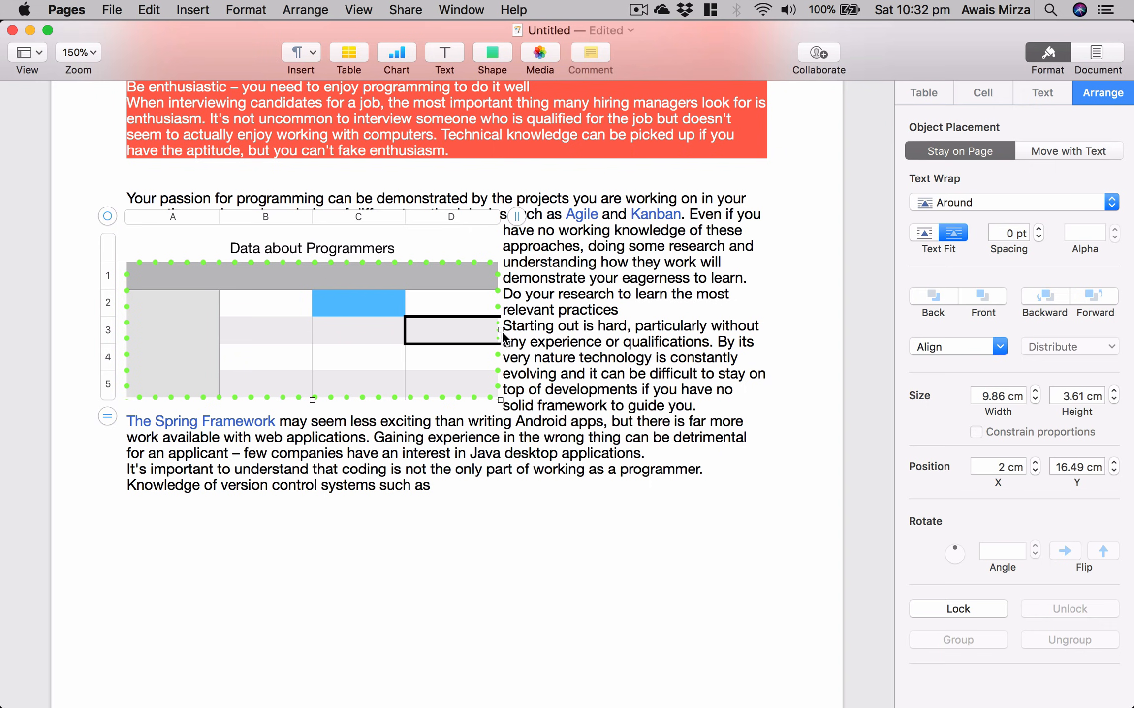
mouse_move(503, 337)
left_mouse_down()
mouse_move(423, 339)
mouse_move(551, 341)
mouse_move(501, 339)
left_mouse_up()
scroll(948, 480, "down", 2)
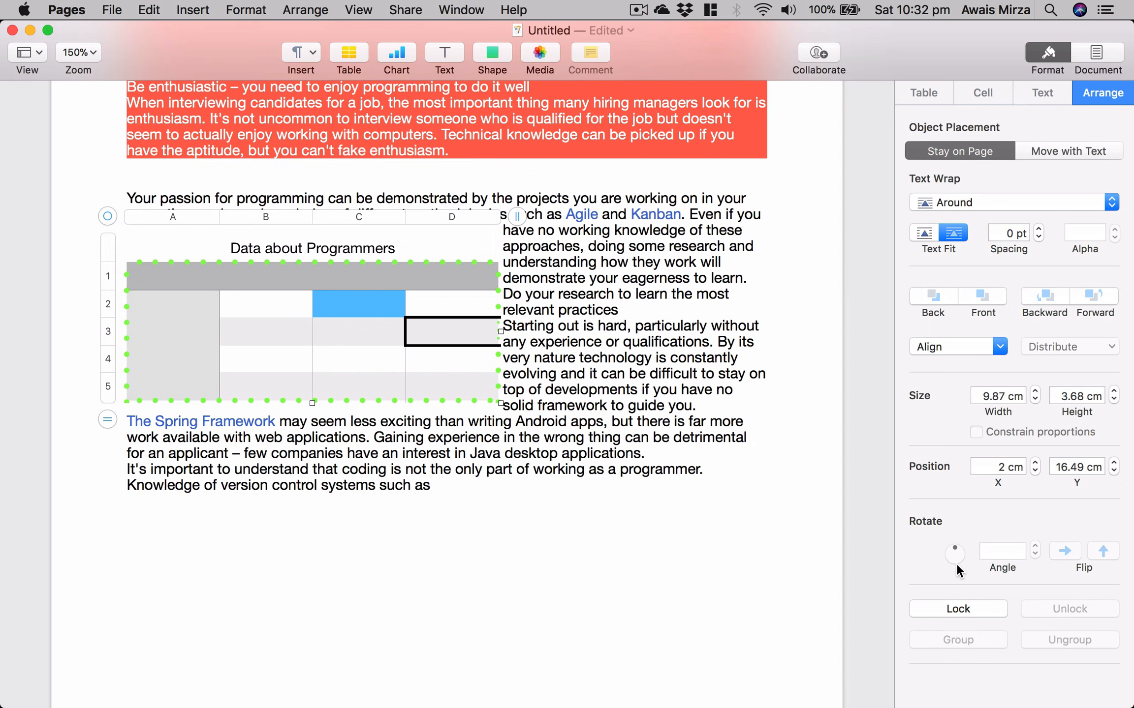
Lock the table in place on the page and unlock it again
left_click(965, 609)
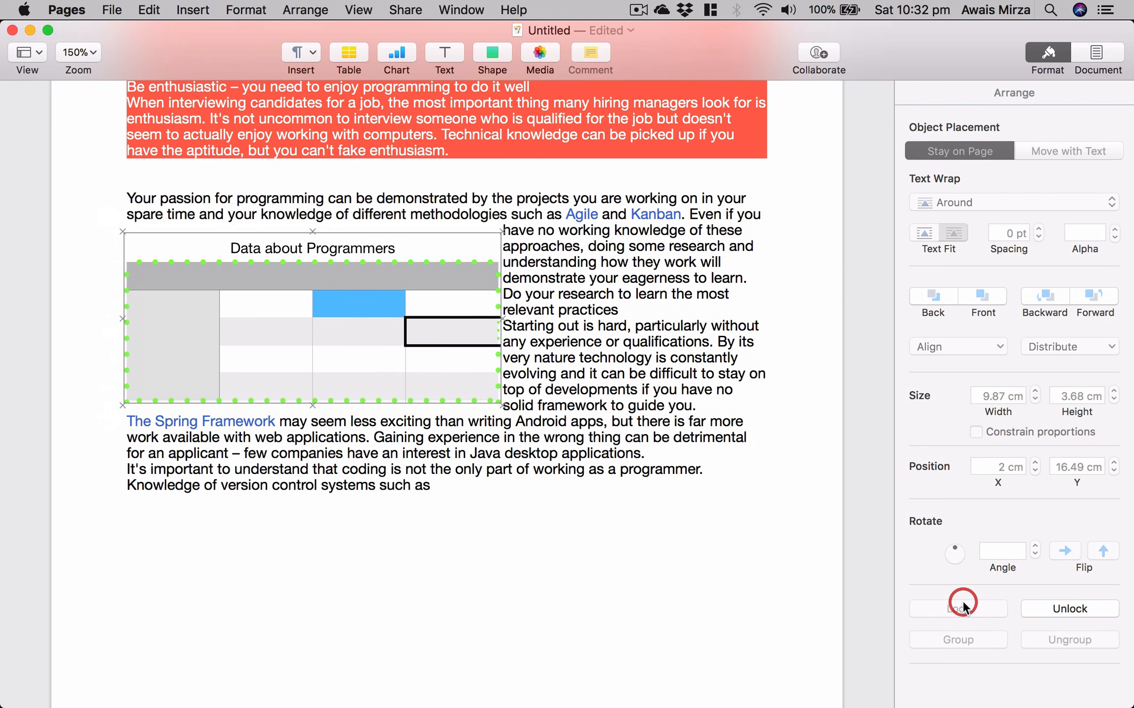
left_click(440, 457)
left_click_drag(361, 225, 430, 284)
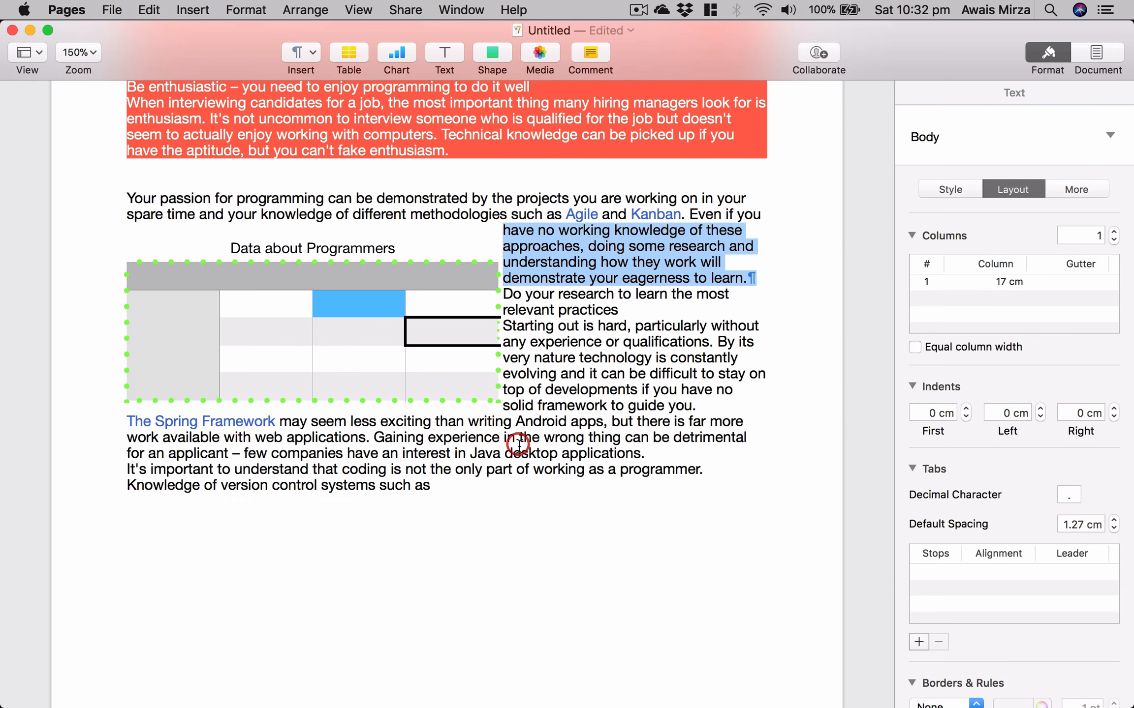
left_click(420, 375)
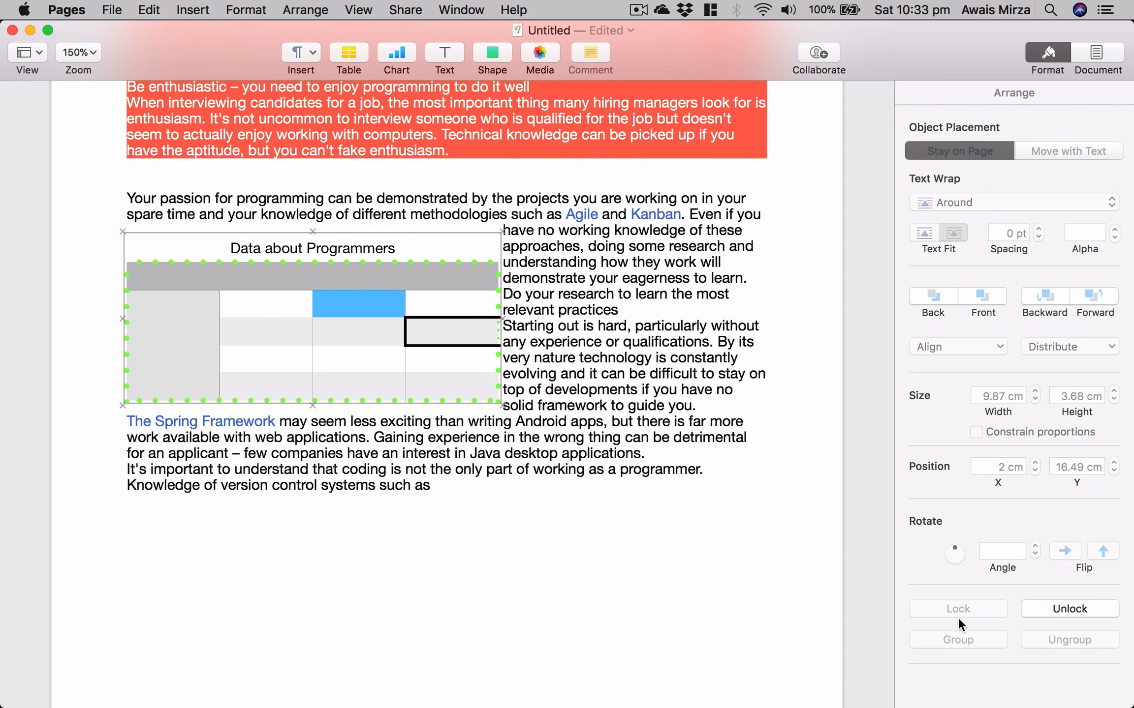
left_click(1061, 609)
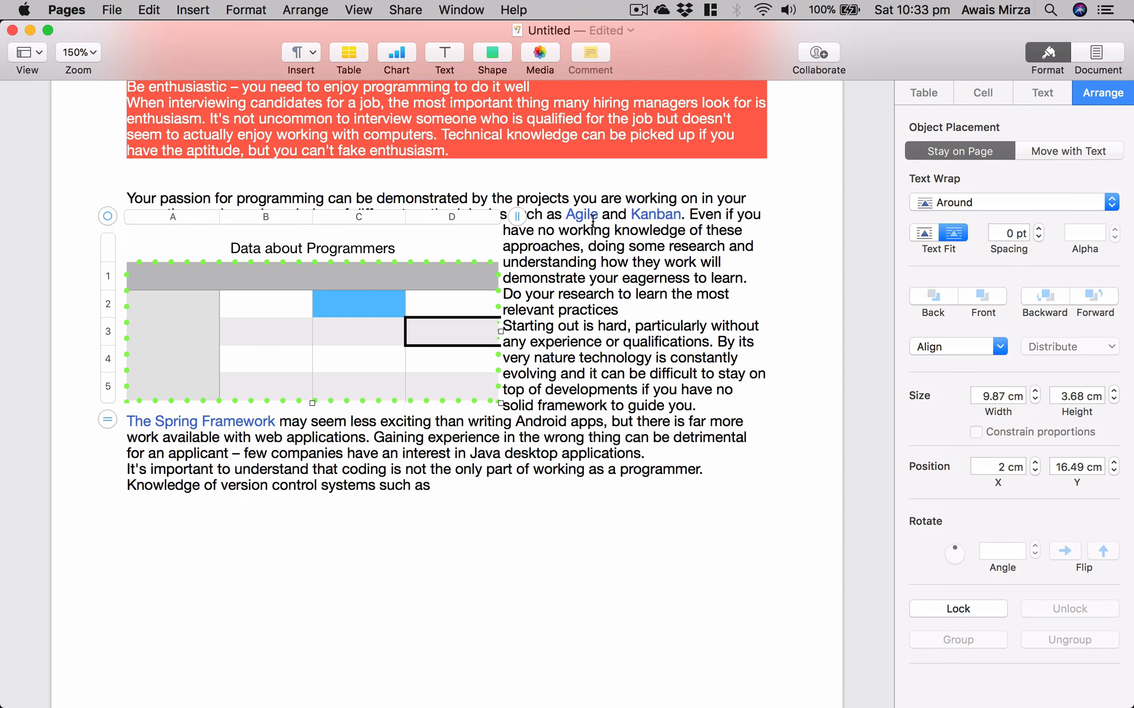
Insert a 2D column chart at the end of the body text, below "Knowledge of version control systems such as"
left_click(397, 62)
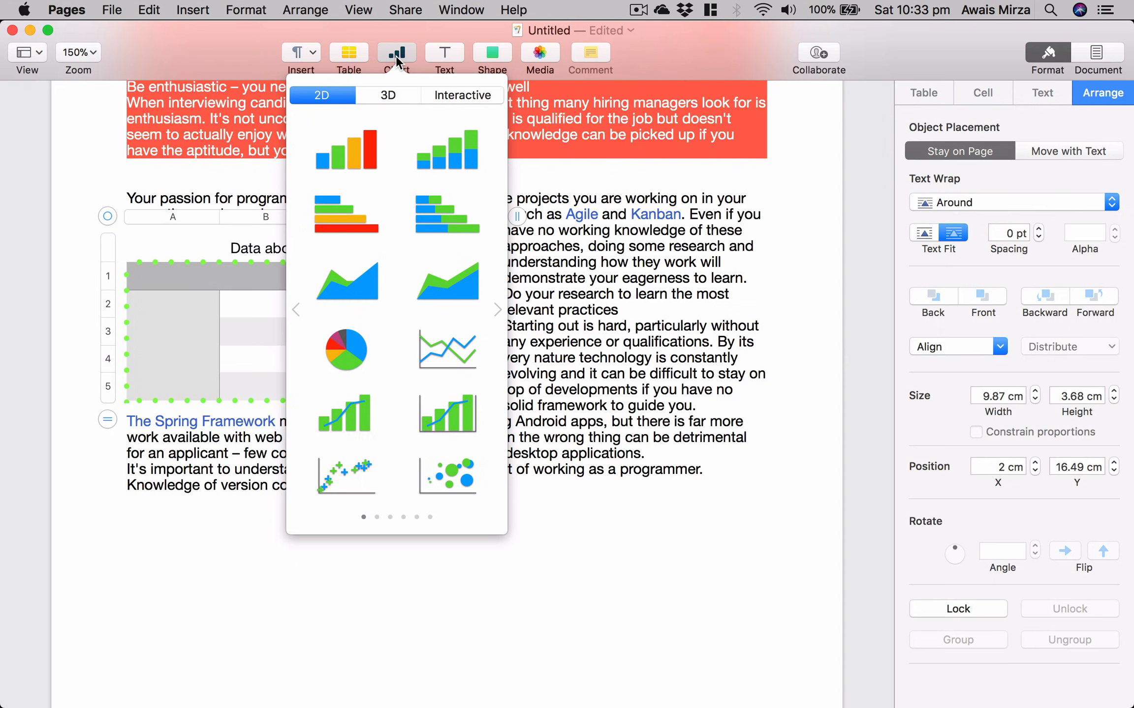
left_click(569, 538)
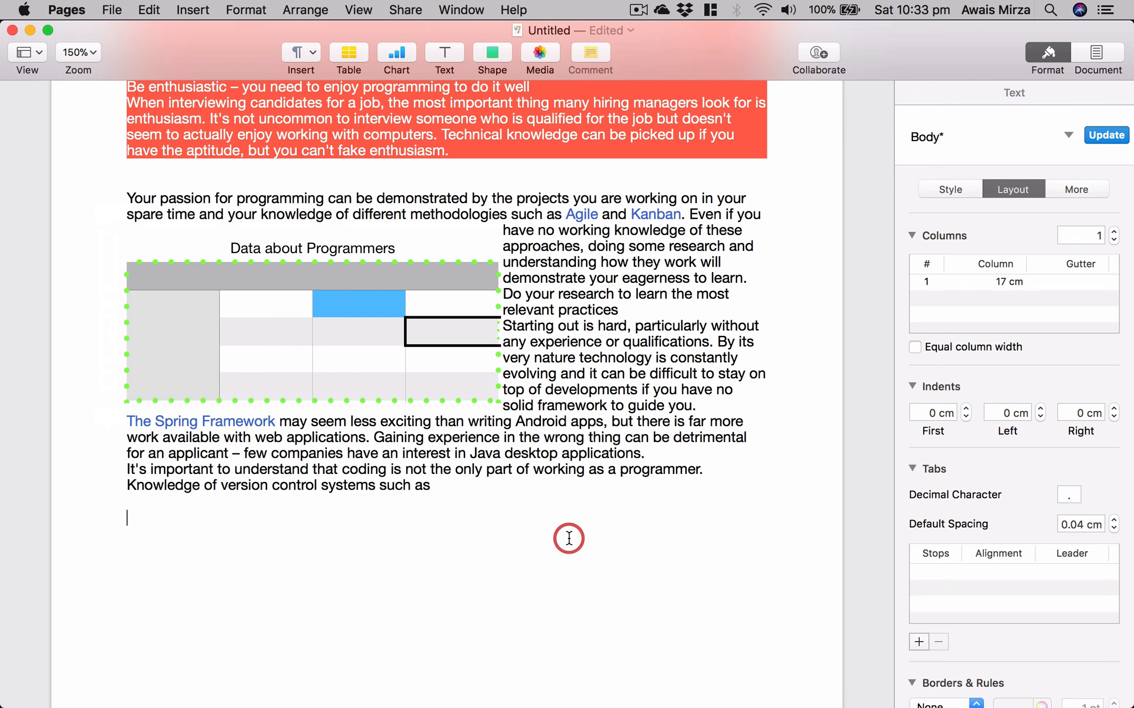
left_click(407, 49)
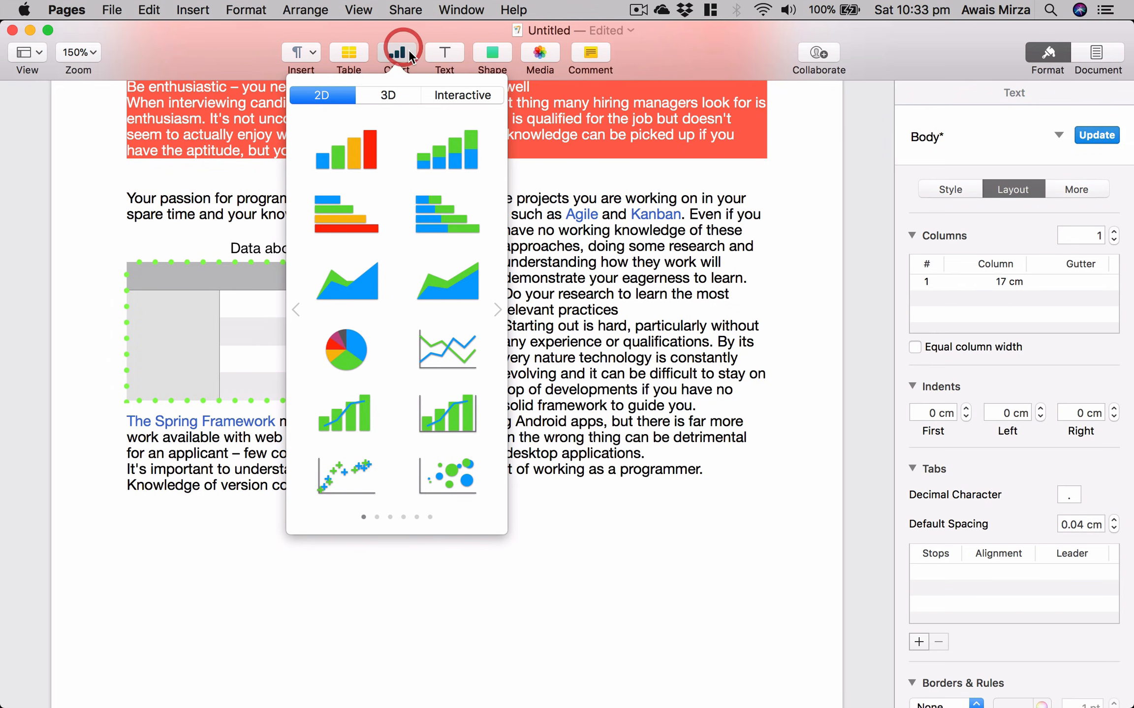
left_click(371, 141)
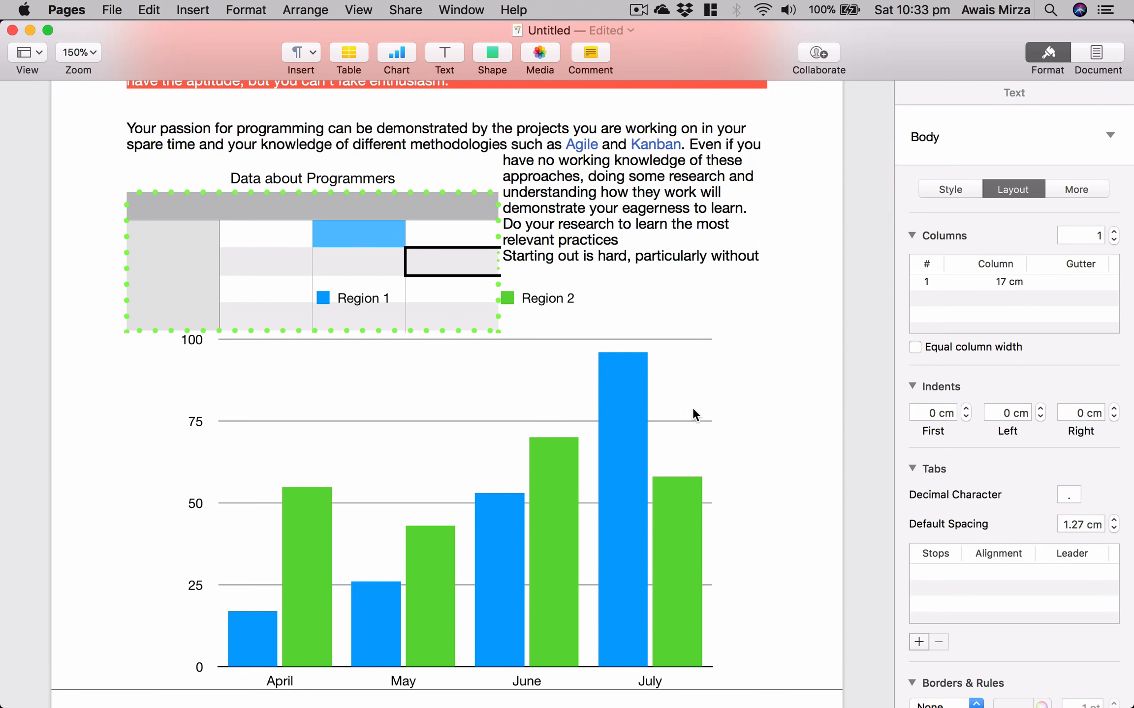
Examine the column chart's gap, background and border, and shadow settings
left_click(641, 419)
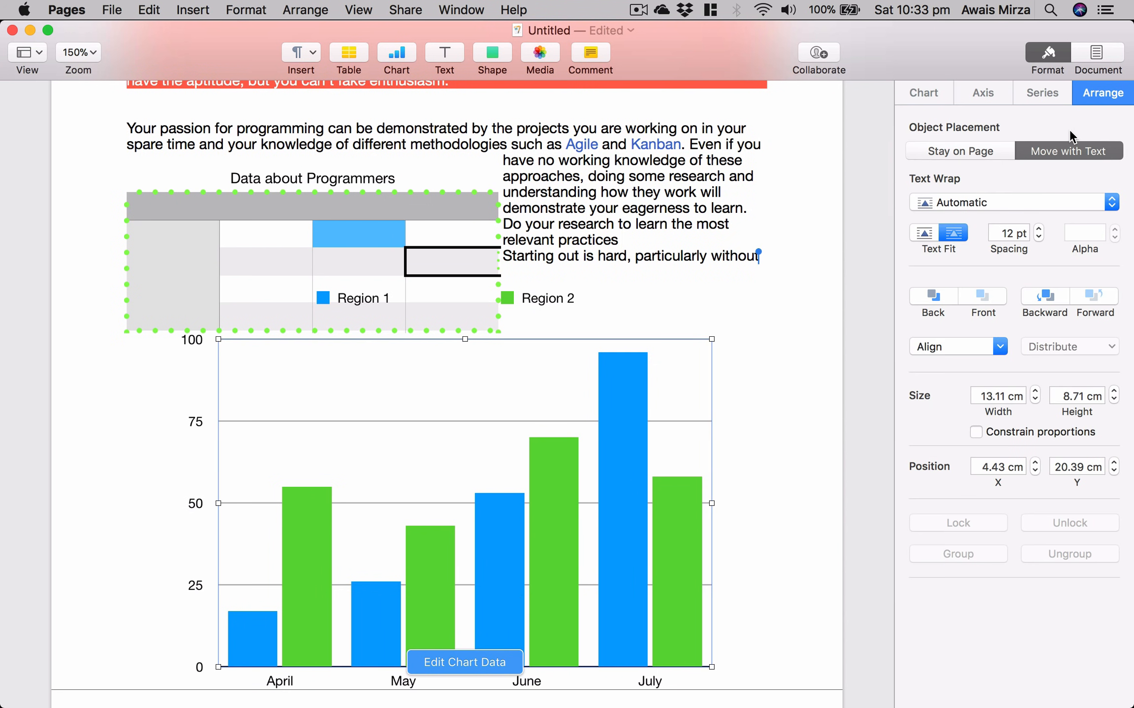
left_click(931, 99)
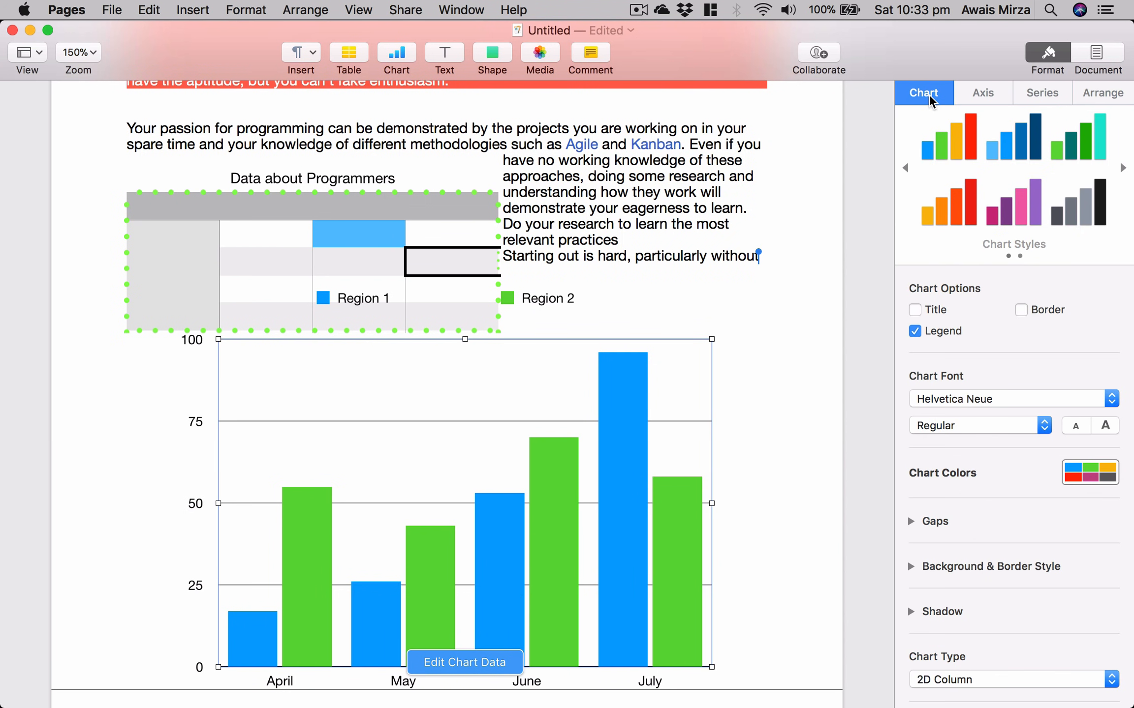
scroll(965, 462, "down", 2)
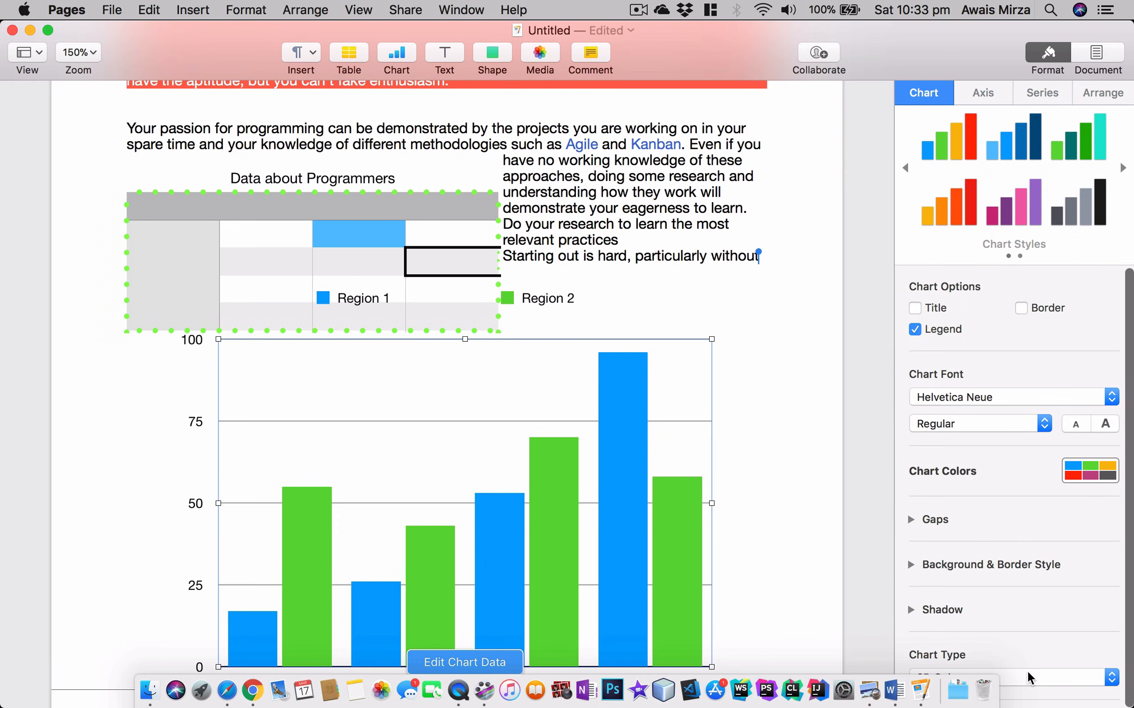
left_click(932, 519)
left_click(933, 614)
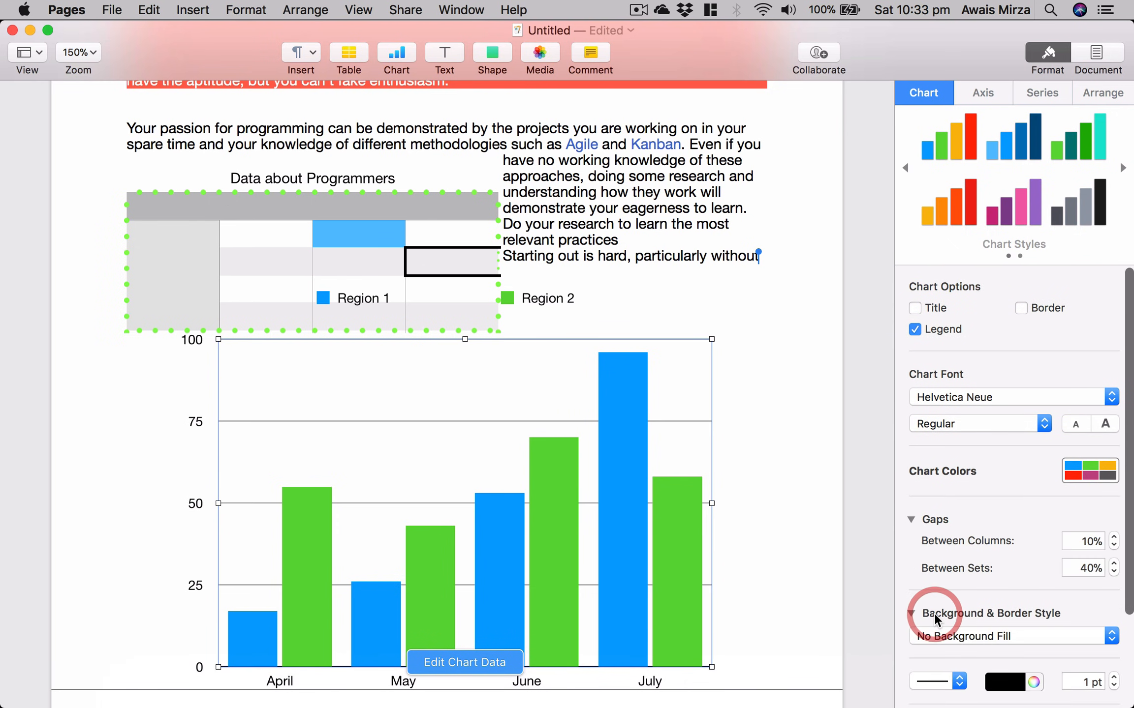
scroll(933, 613, "down", 3)
left_click(931, 608)
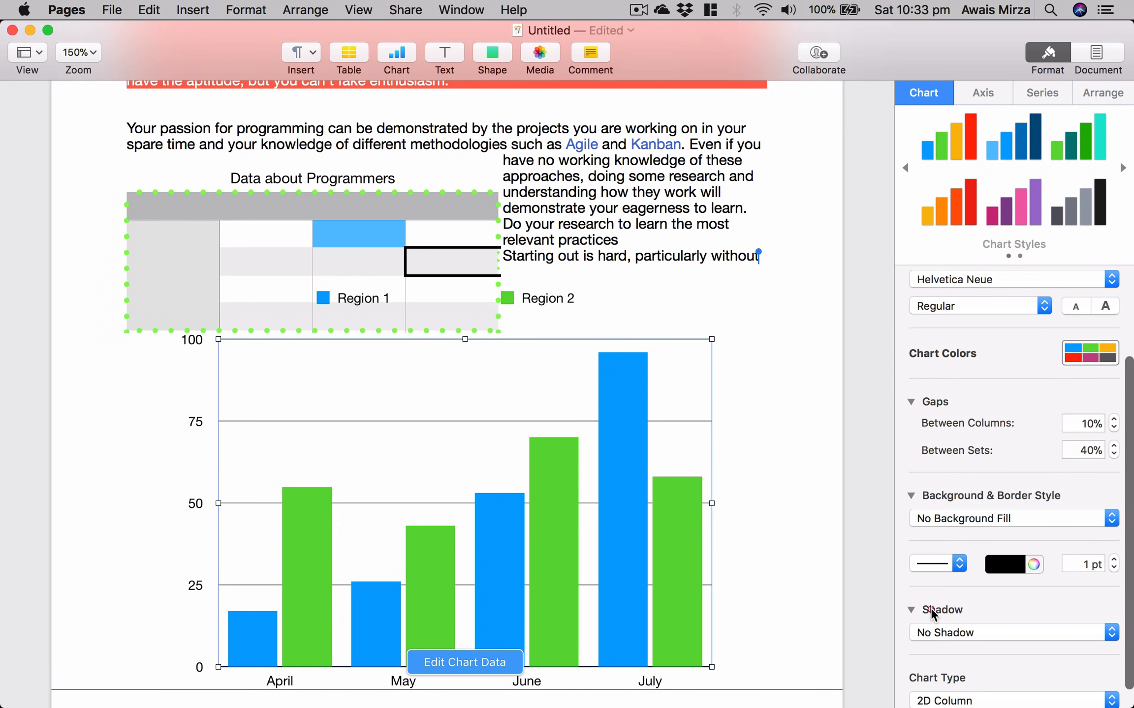
Show value labels in Currency format on the blue Region 1 columns of the chart
left_click(636, 420)
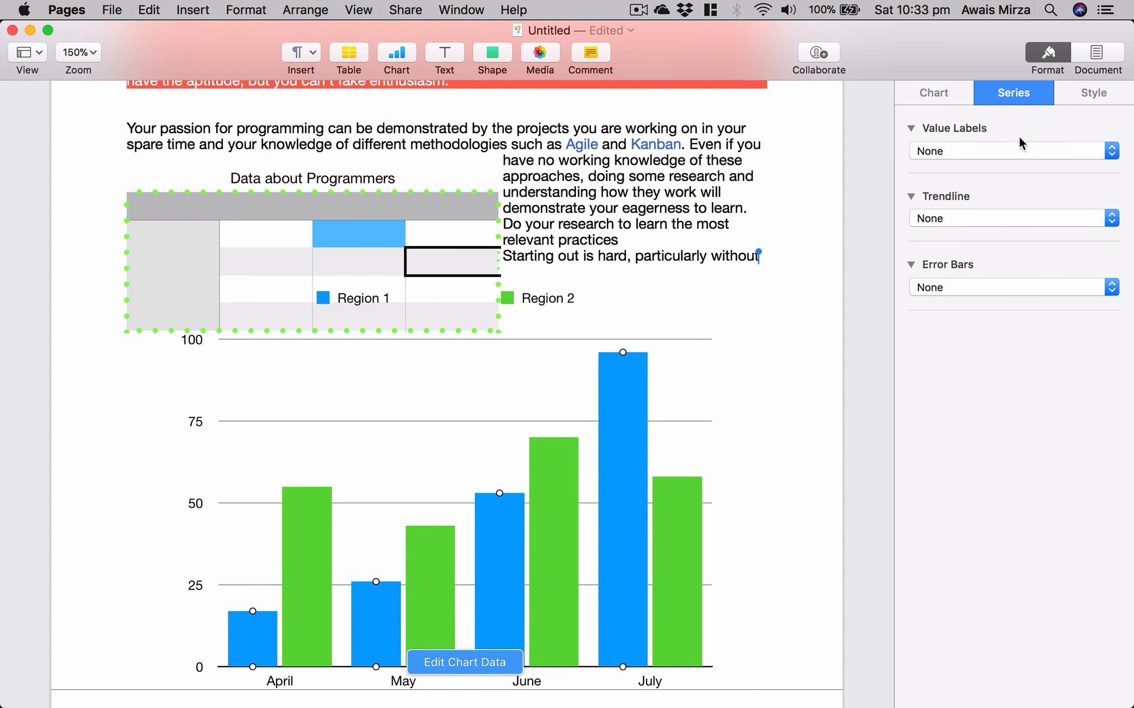
left_click(990, 150)
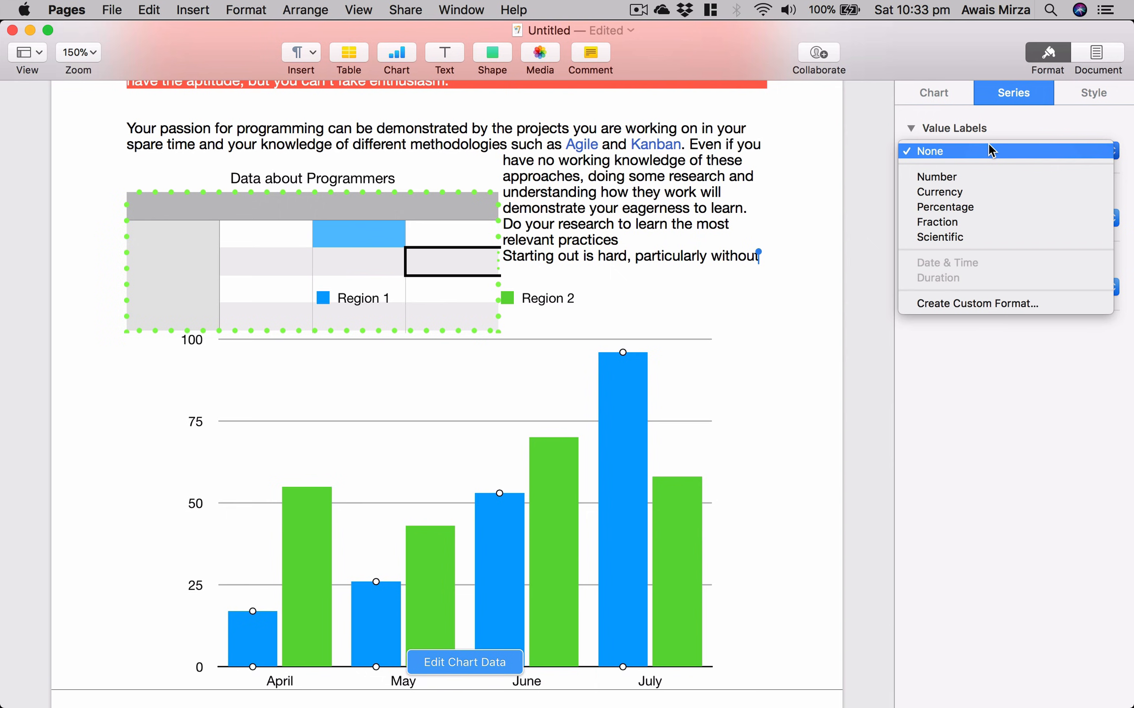
left_click(620, 379)
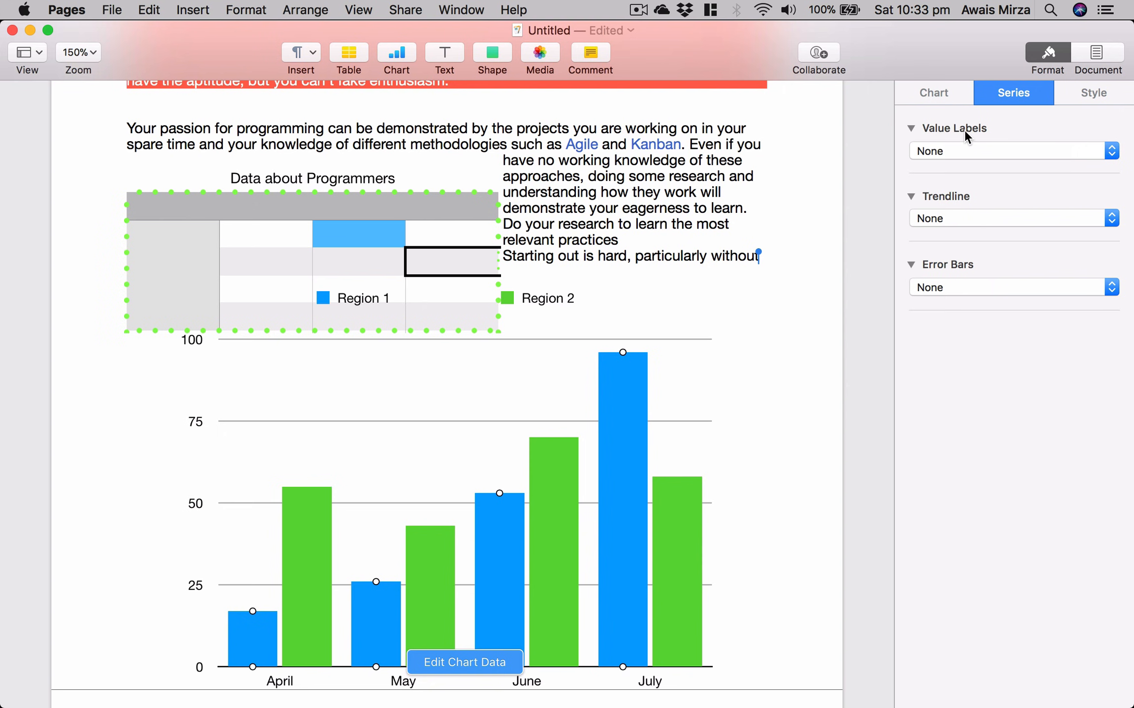
left_click(988, 150)
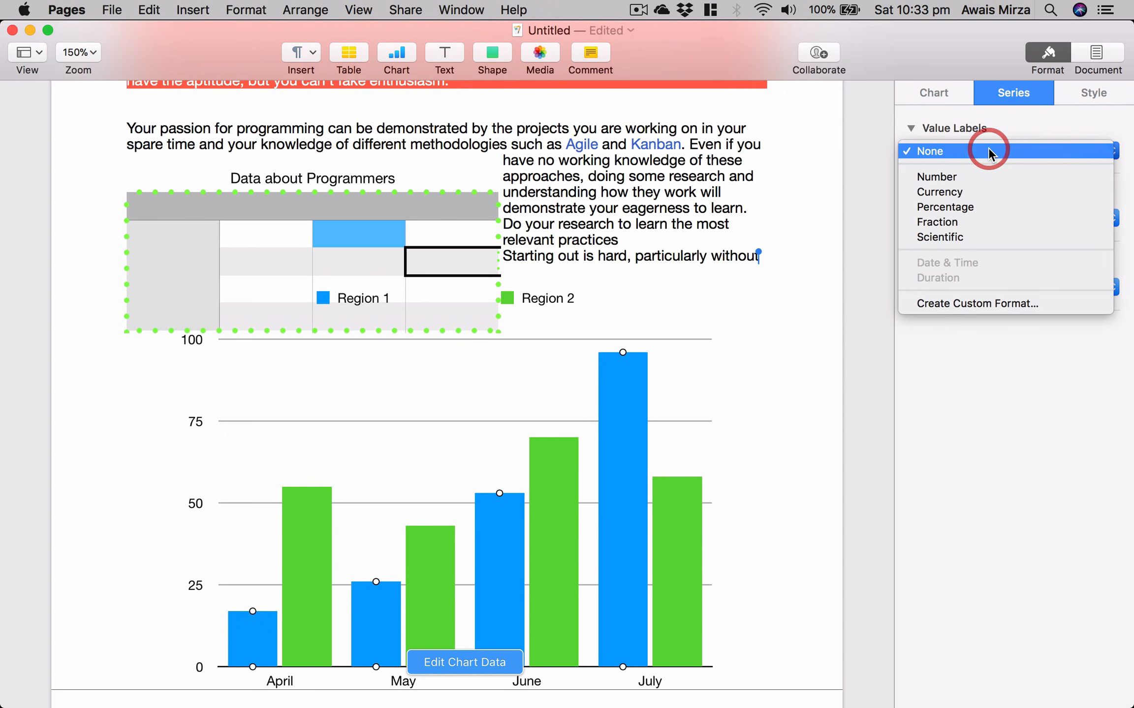
left_click(968, 192)
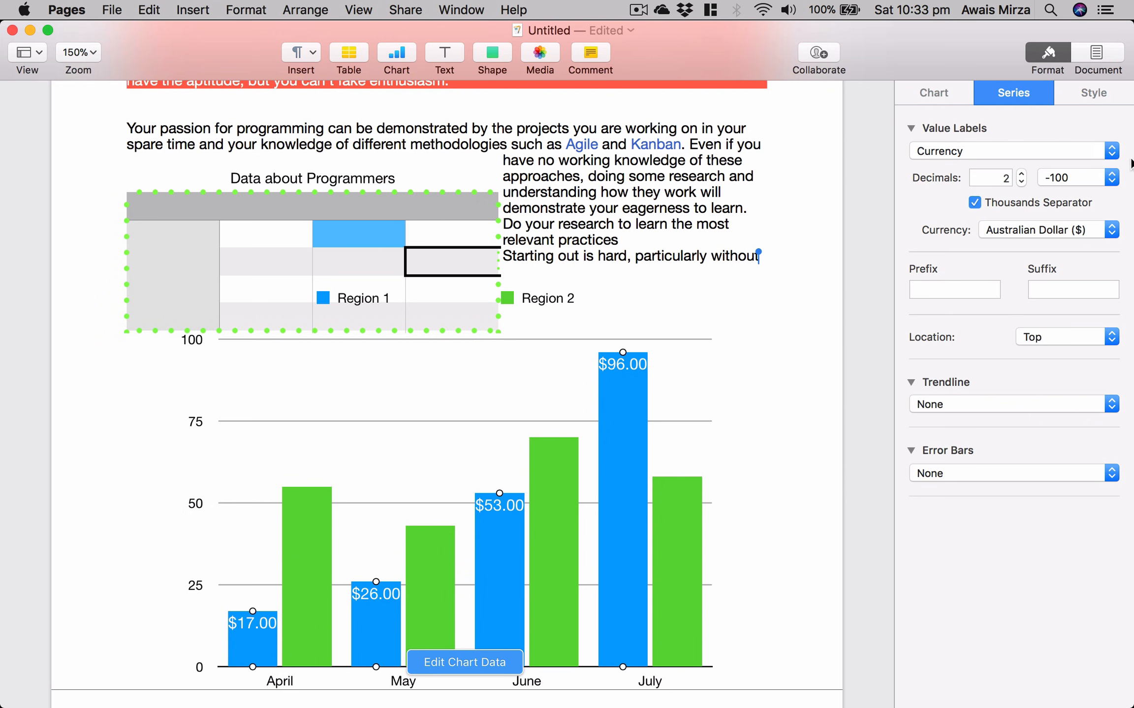
Try Singapore Dollar (SGD) as the value labels' currency and return it to Australian Dollar ($)
left_click(954, 291)
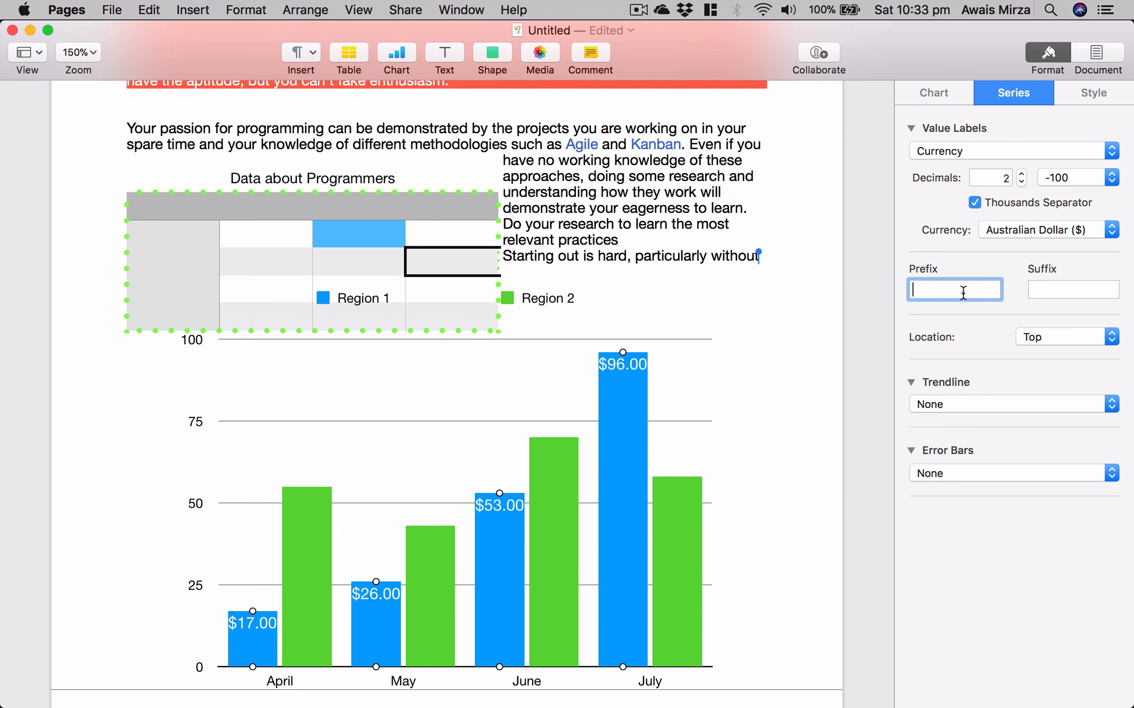
left_click(1043, 290)
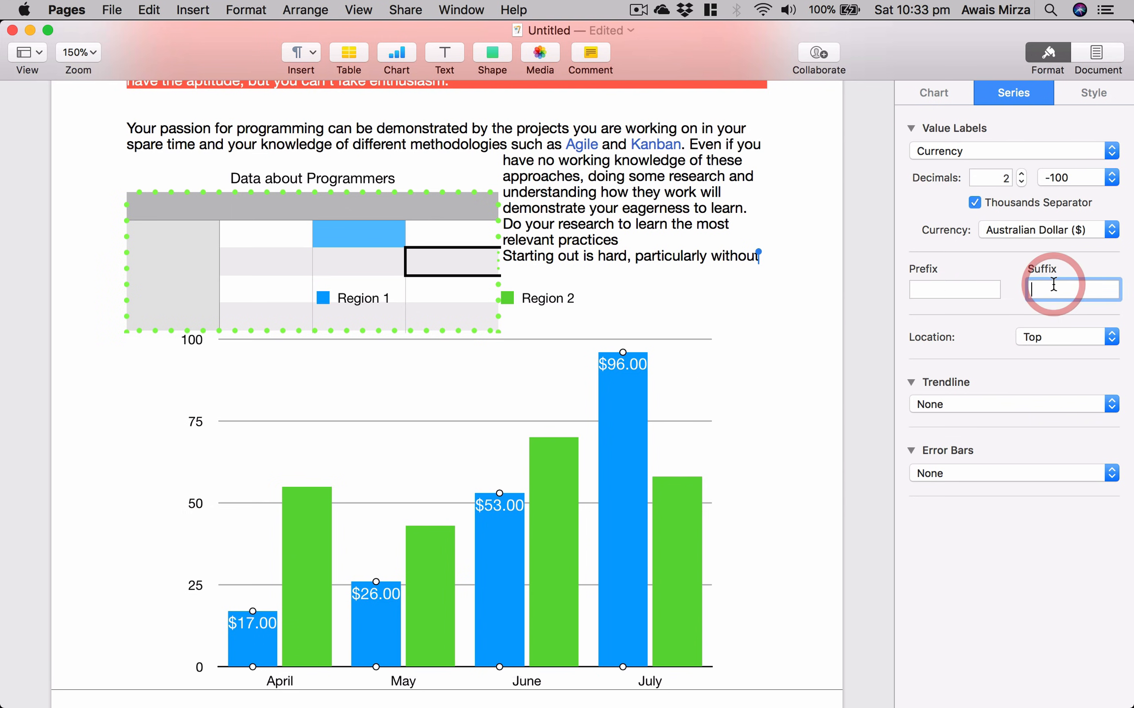
left_click(1110, 229)
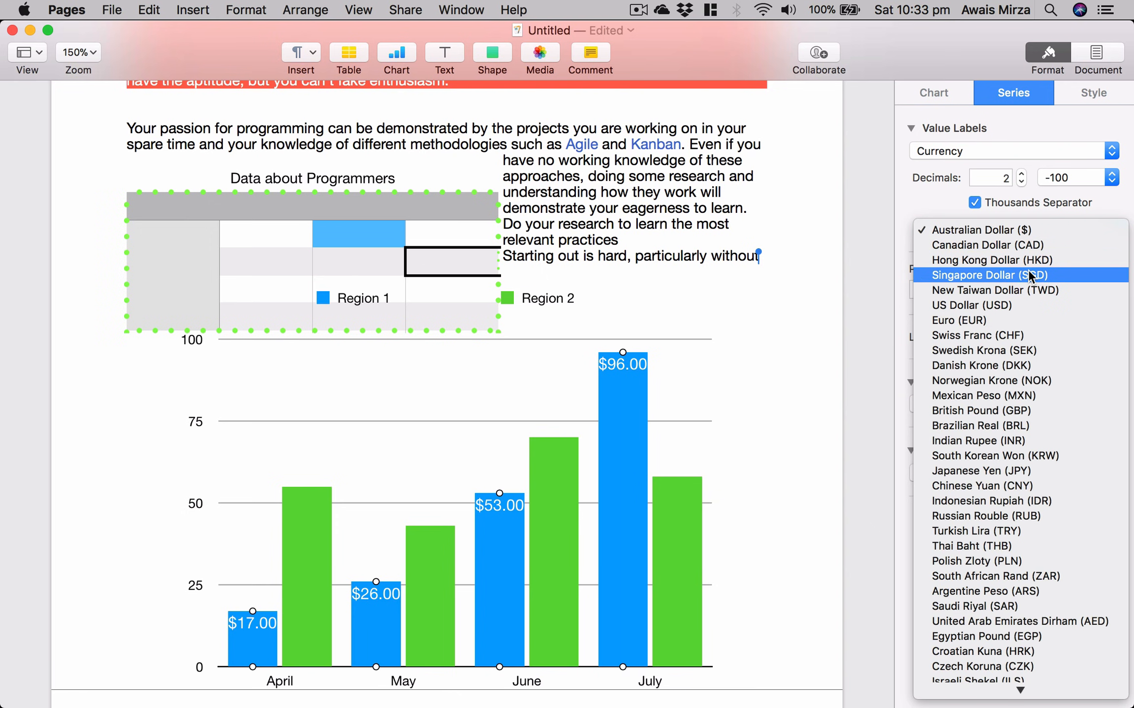
left_click(1012, 277)
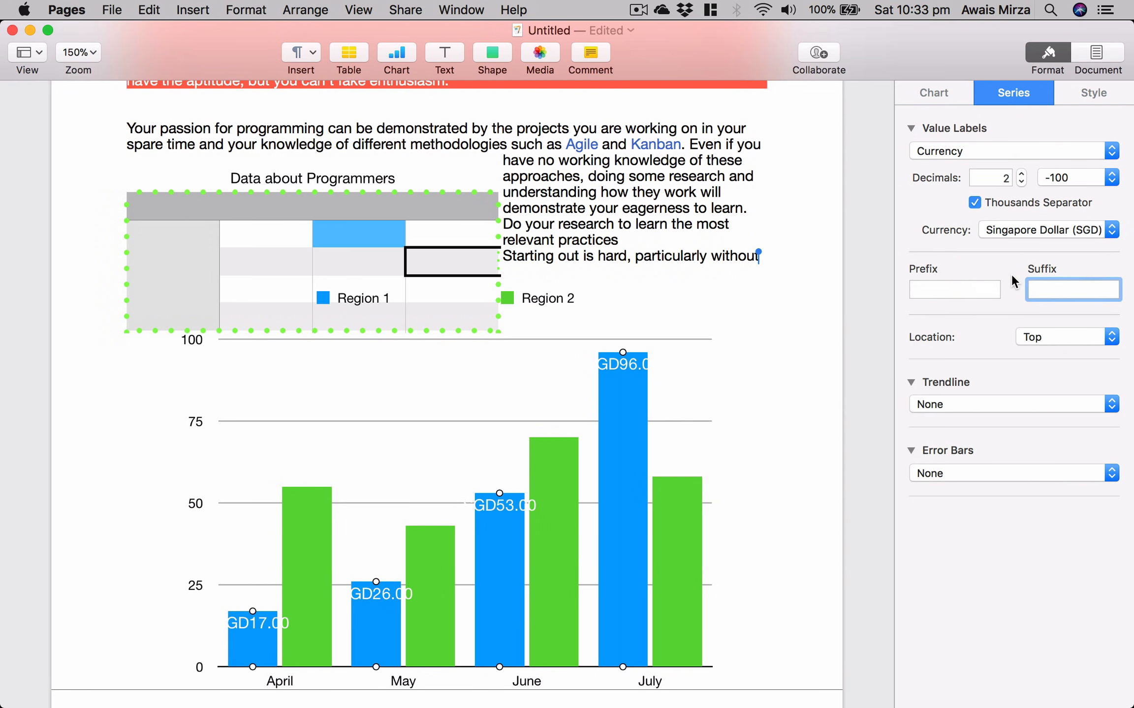
left_click(1110, 231)
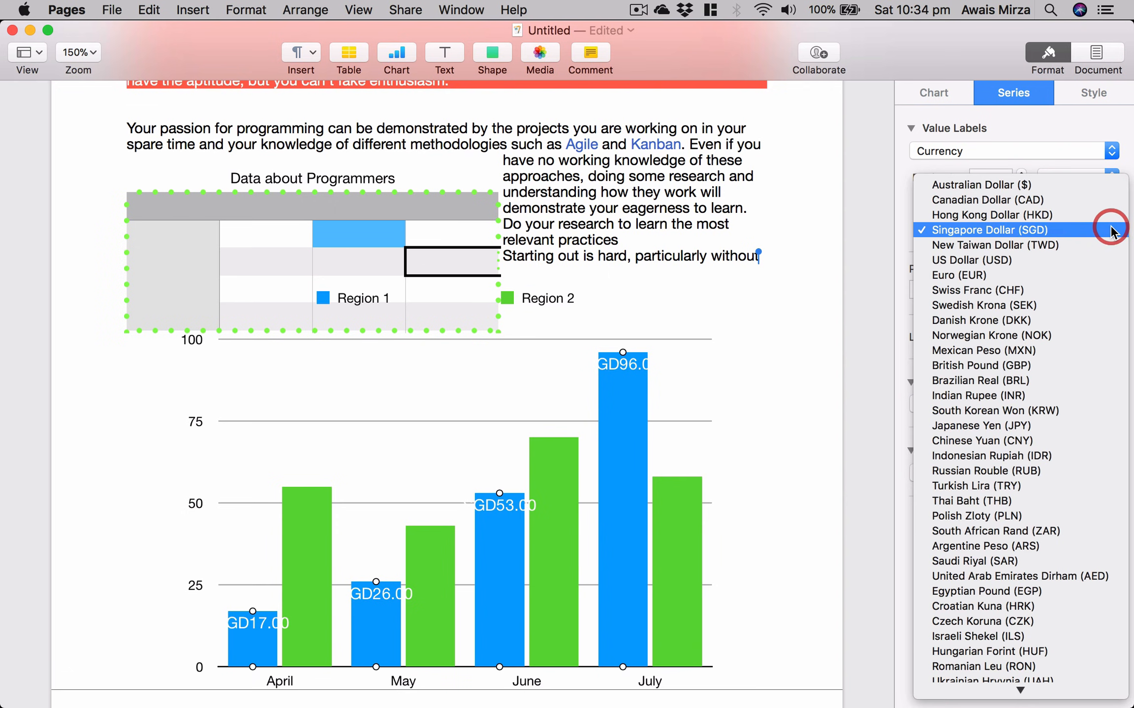
left_click(1020, 186)
Try the prefix "hk" on the Region 1 value labels and remove it again
left_click(972, 288)
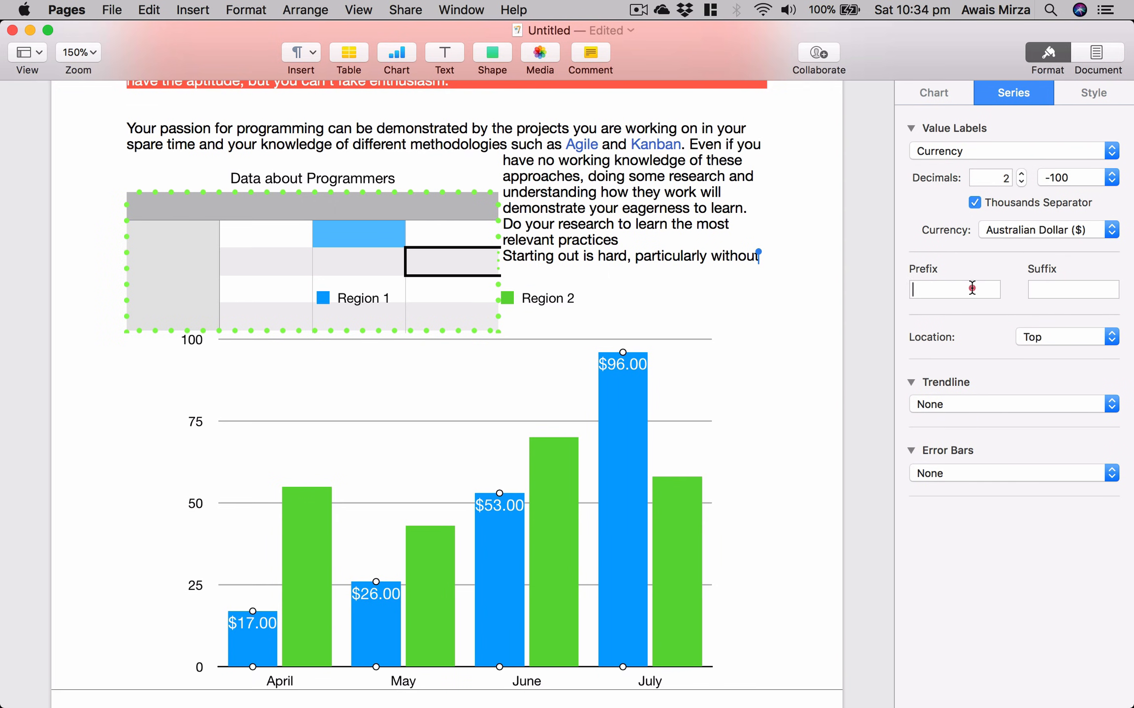
left_click(973, 288)
type("h")
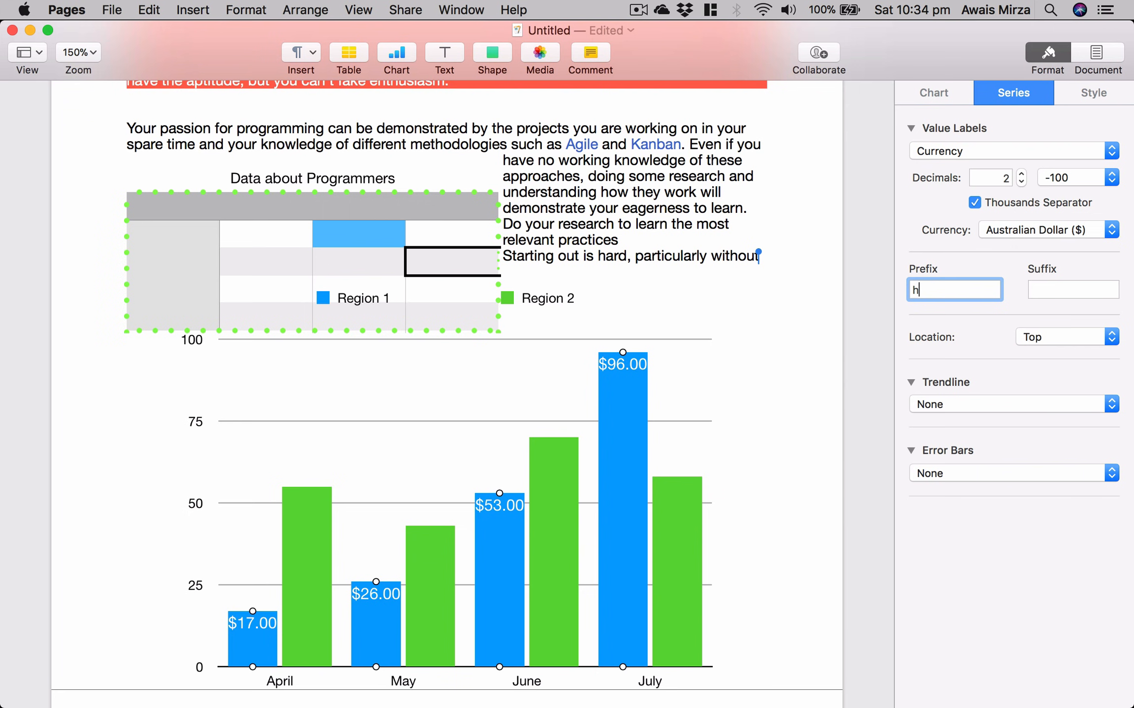
type("k")
key("Return")
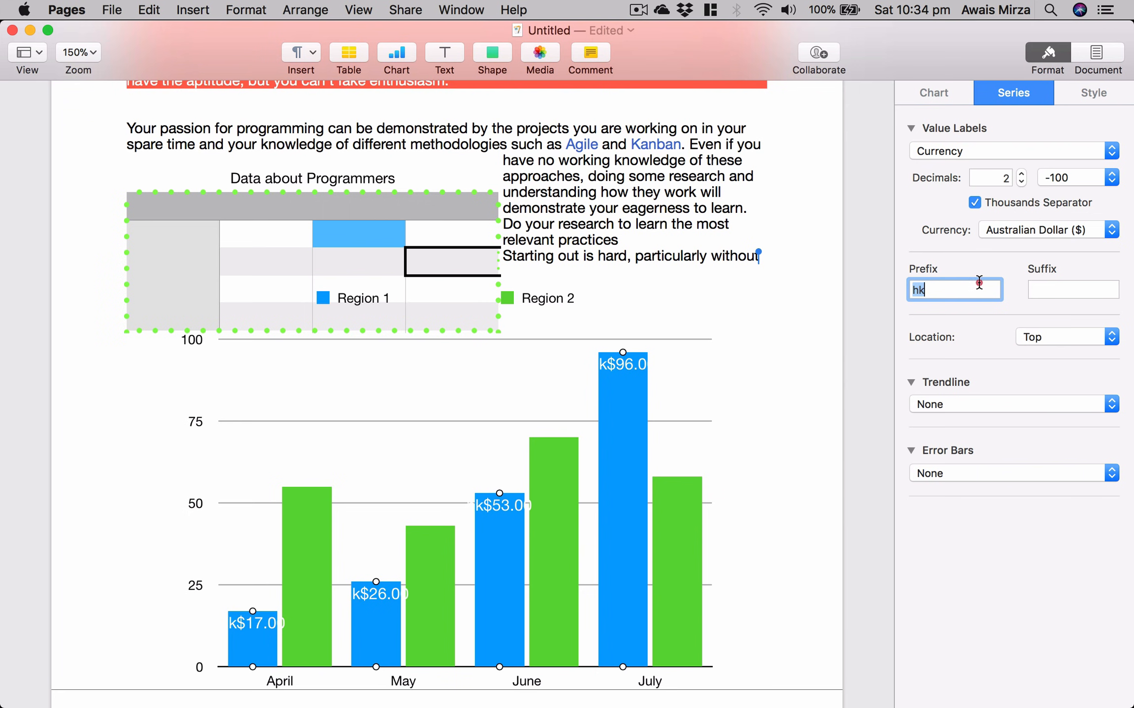
type("h")
Add the suffix ".99" to the Region 1 value labels
left_click(1070, 288)
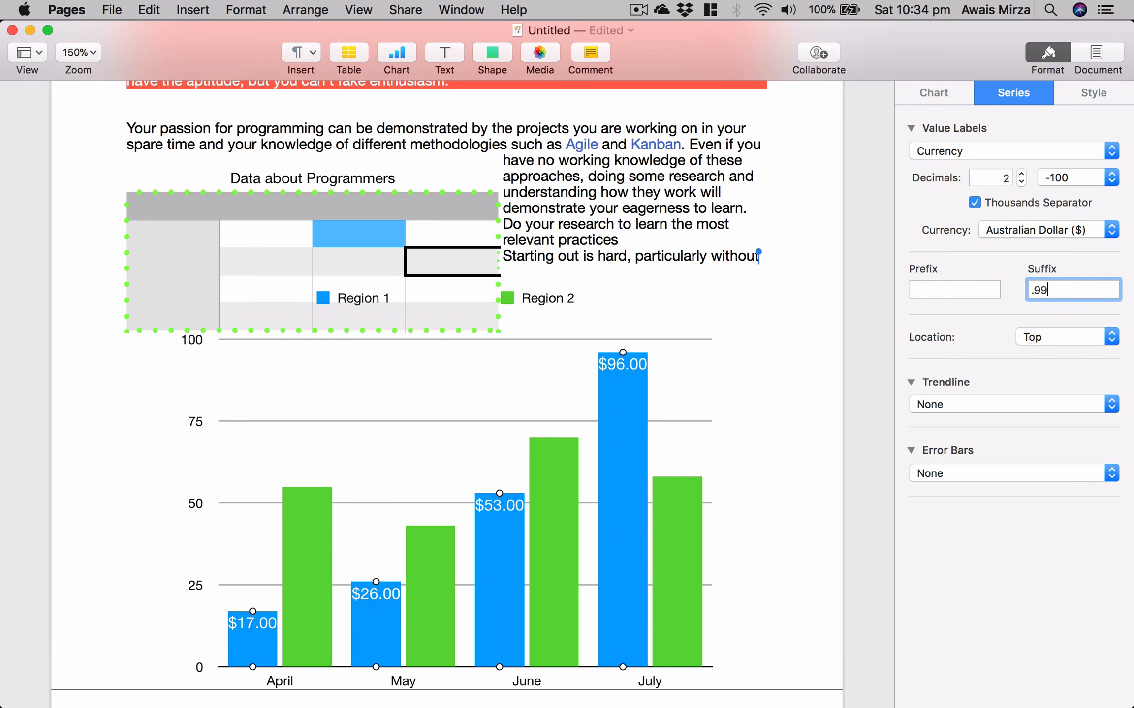
type(".99")
key("Return")
double_click(1078, 291)
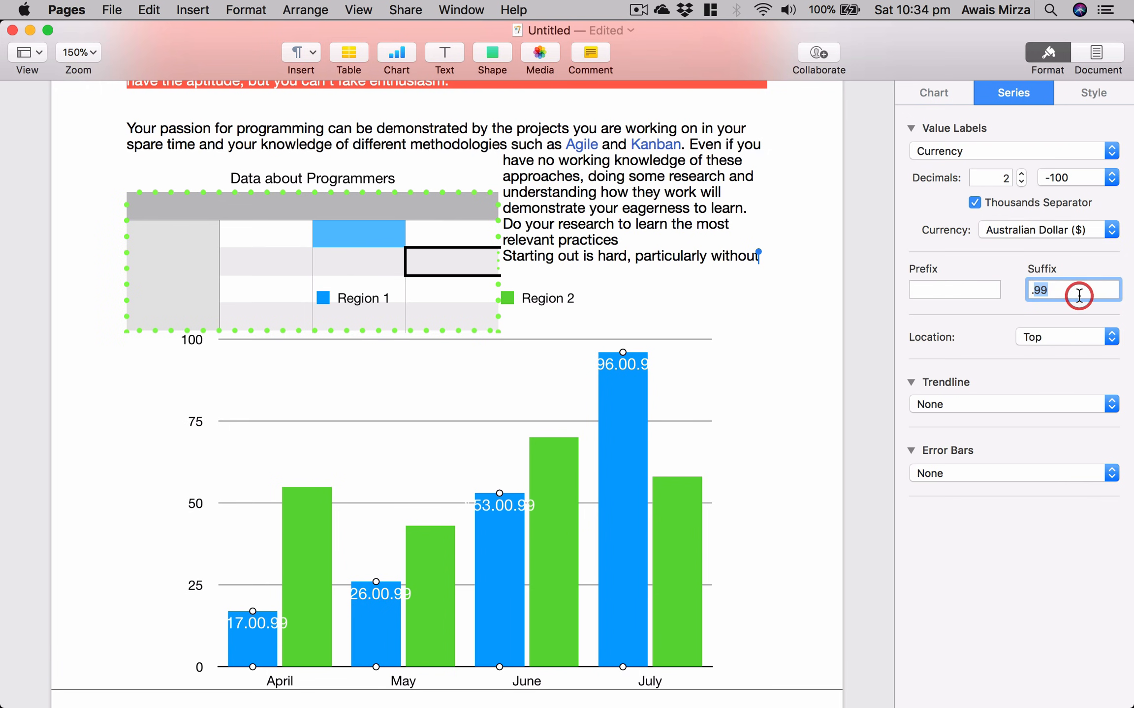
key("BackSpace")
Try the Middle location for the Region 1 value labels and set it to Outside
left_click(1043, 347)
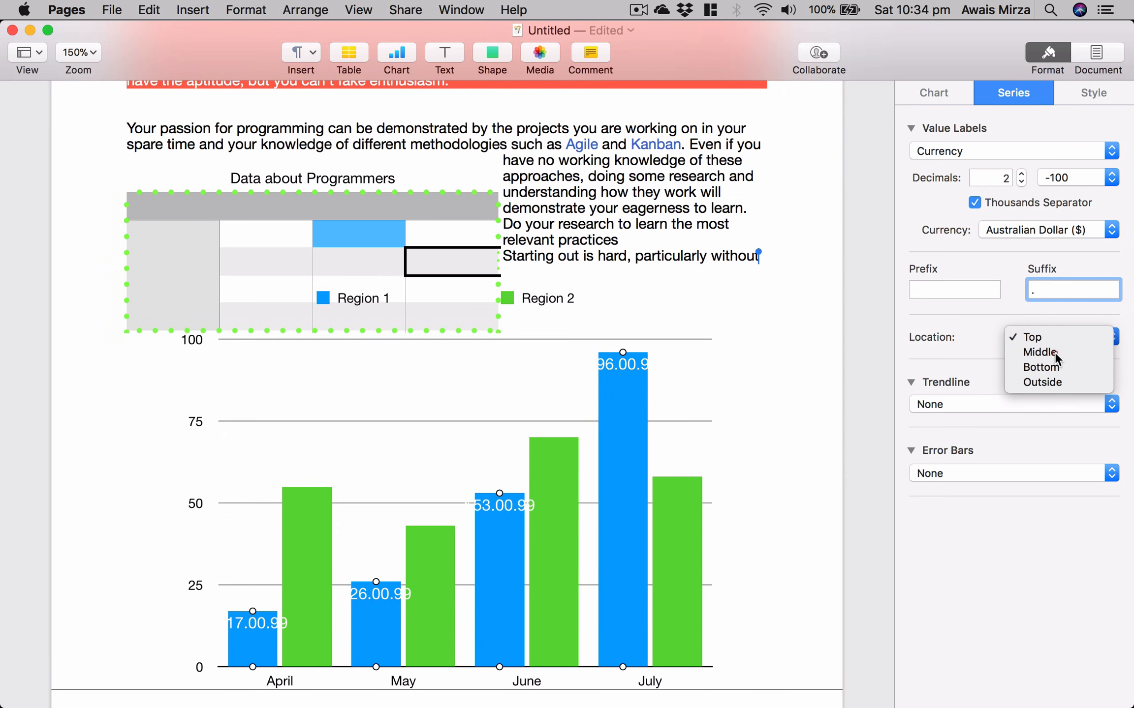
left_click(1053, 350)
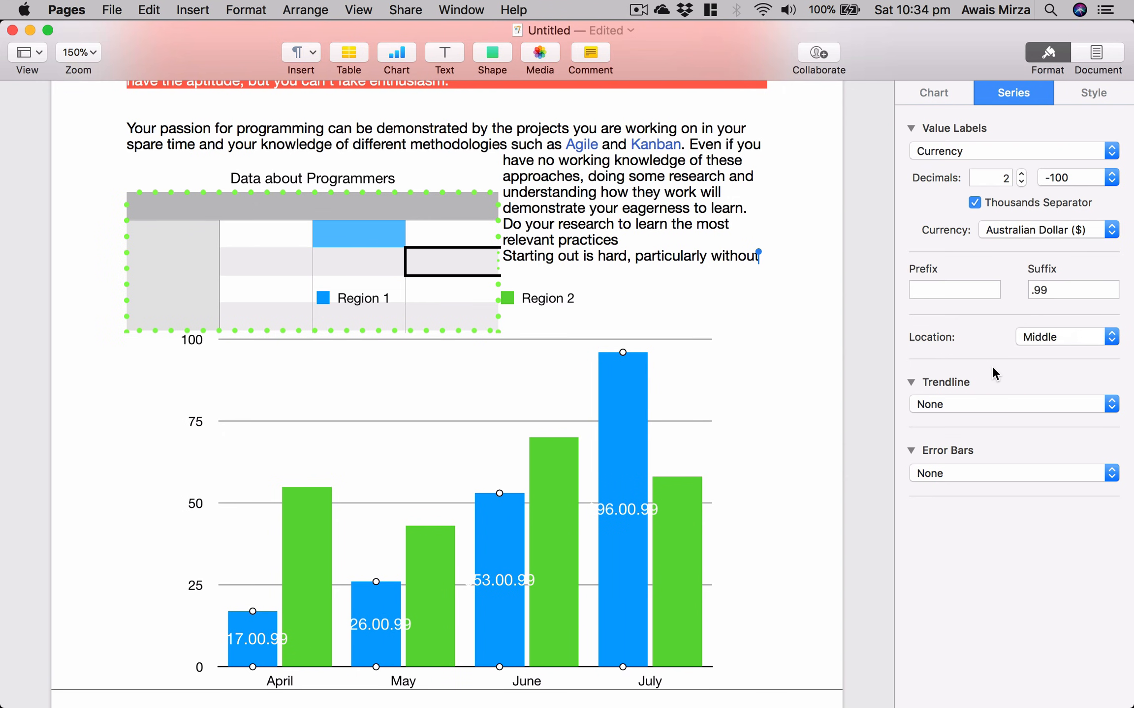
left_click(1038, 336)
left_click(1044, 368)
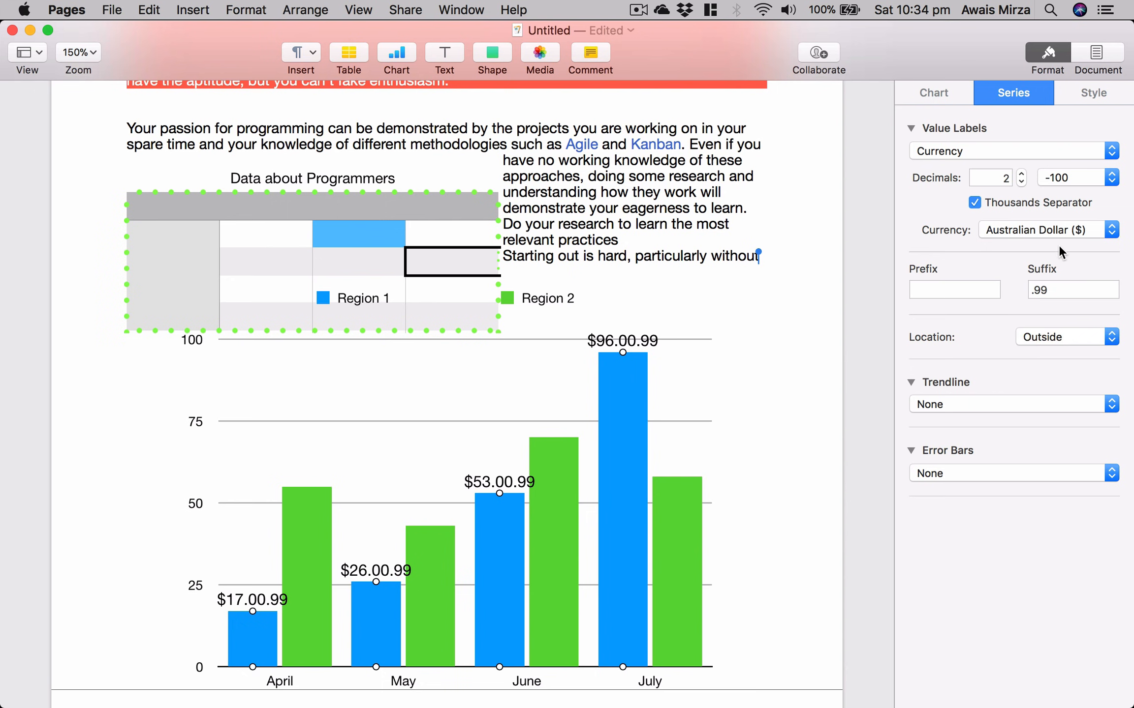
Try to delete the ".99" suffix from the Region 1 value labels
left_click(1053, 289)
left_click(1054, 287)
key("BackSpace")
key("BackSpace")
key("BackSpace")
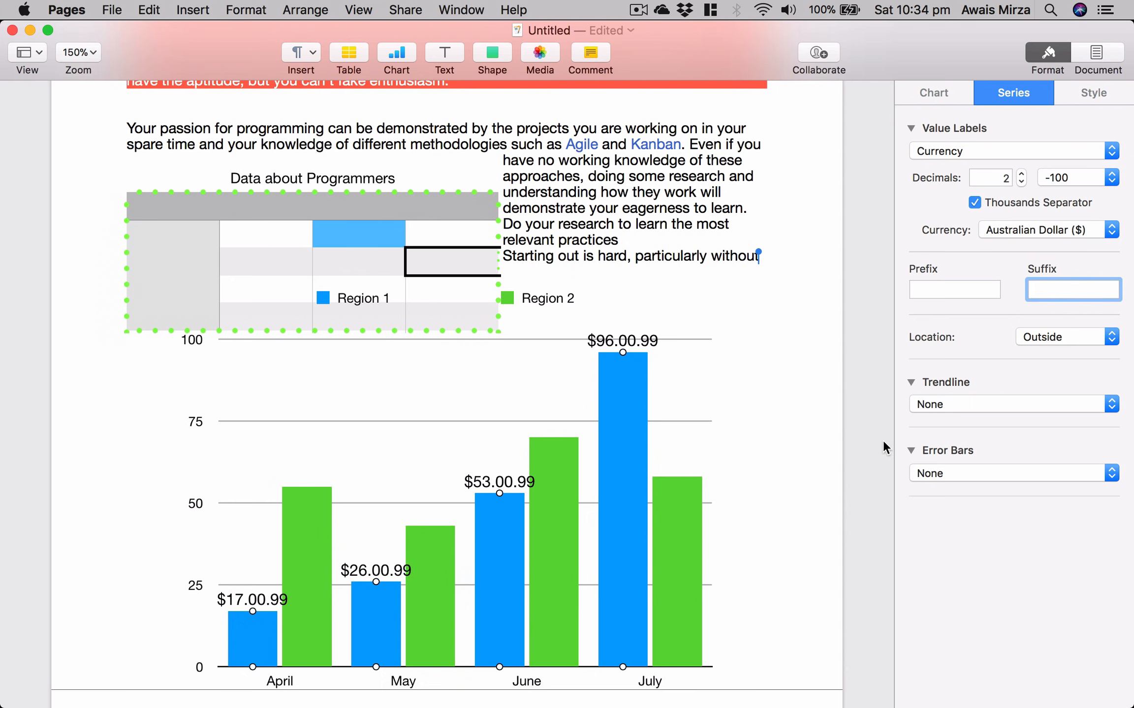
left_click(976, 322)
Set the Region 1 value labels to 0 decimals, keeping the -100 negative number format
left_click(1112, 179)
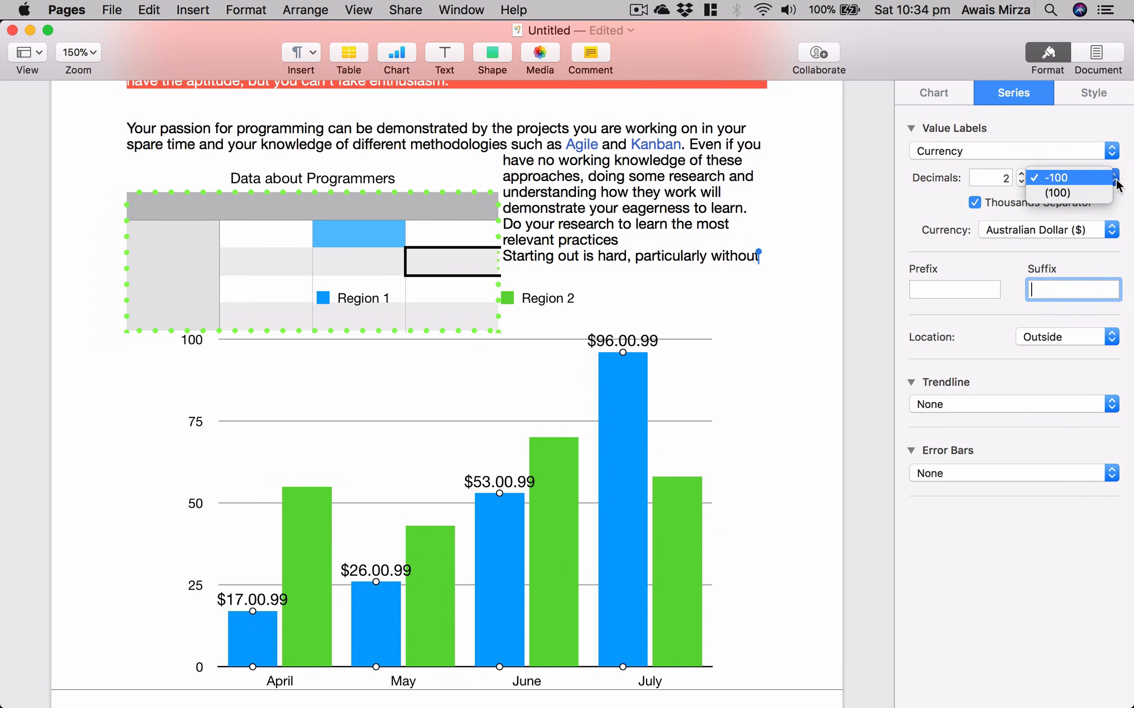
left_click(1115, 181)
left_click(1021, 183)
left_click(1021, 183)
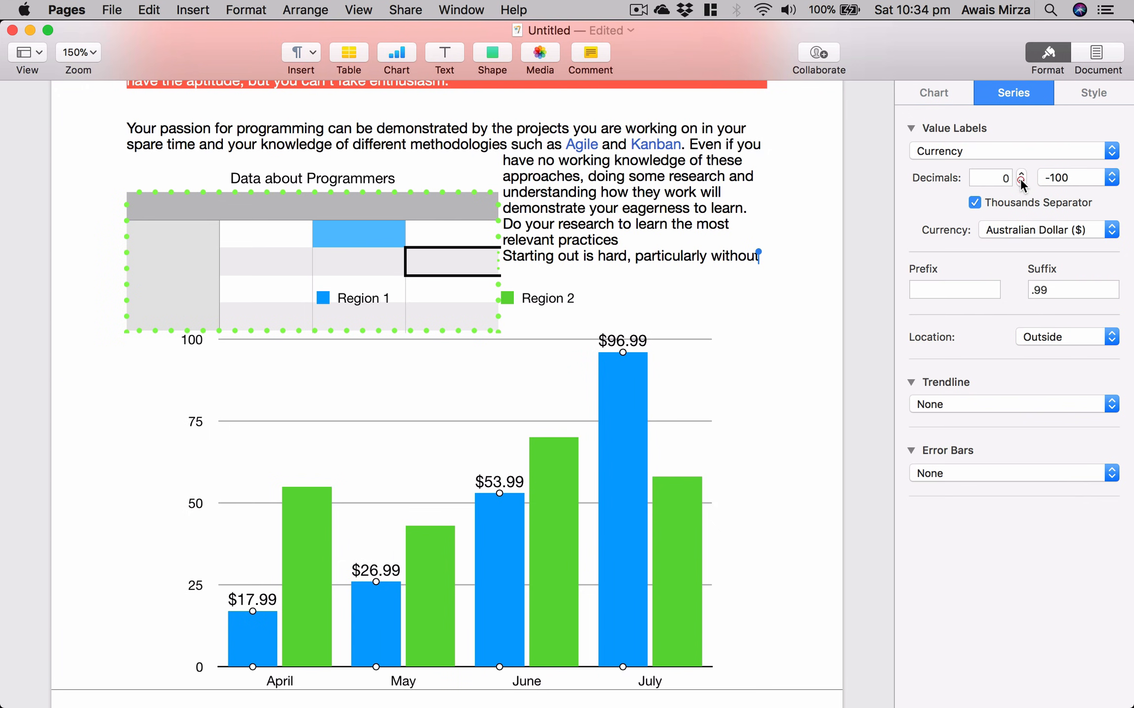
Clear the suffix of the Region 1 value labels
left_click(985, 270)
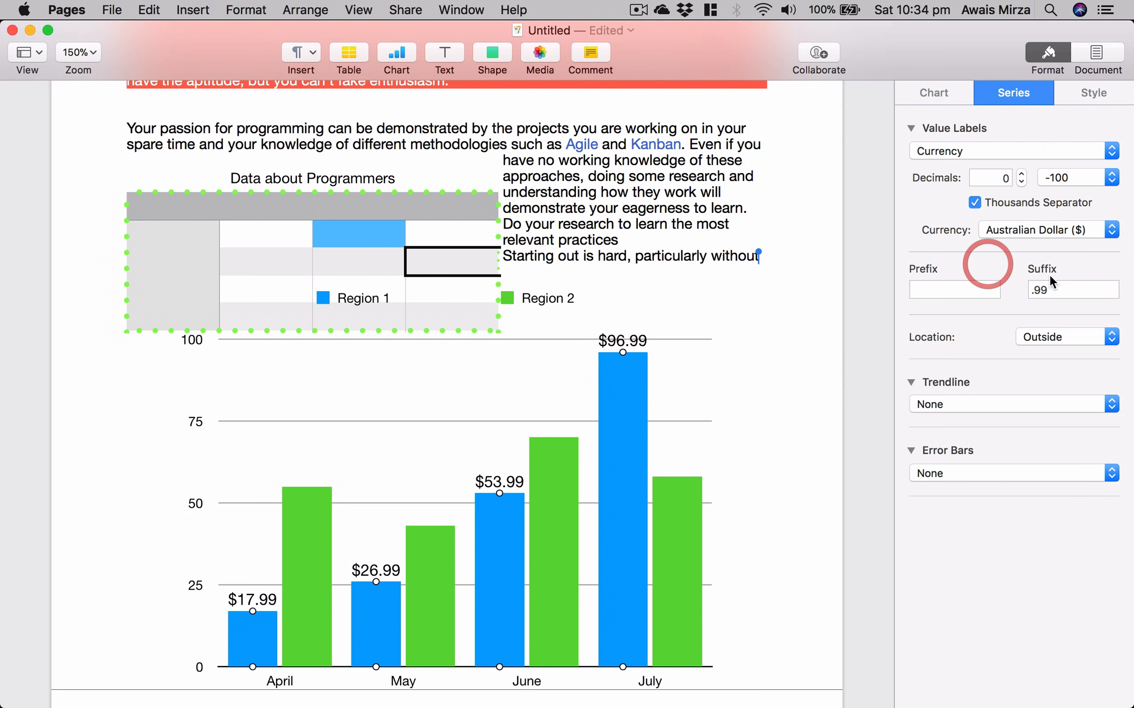
left_click(1066, 290)
type(".")
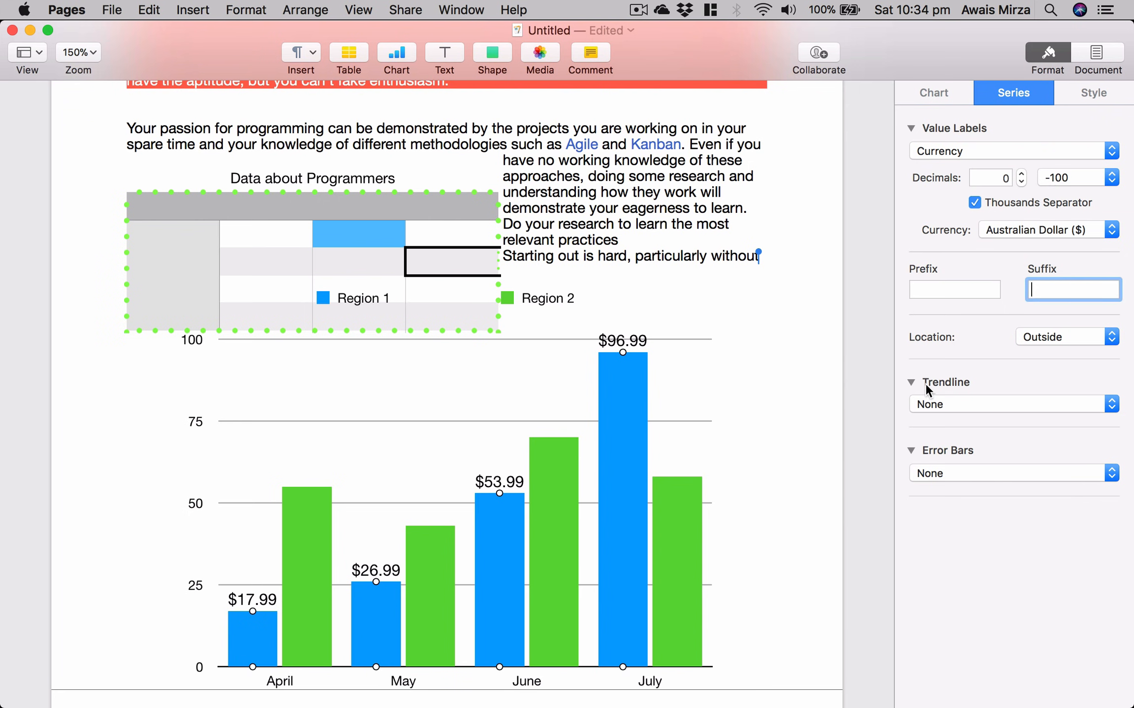
left_click(957, 291)
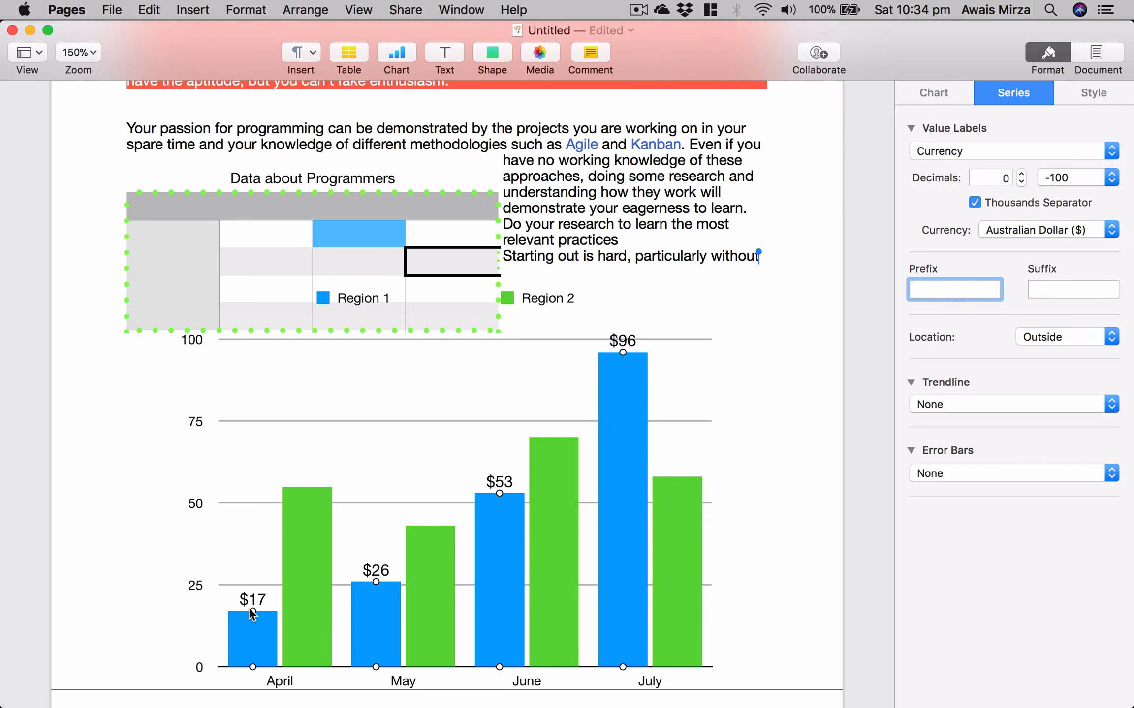
Move the column chart from beneath the table to the upper part of the next page
left_click(298, 422)
left_click(522, 326)
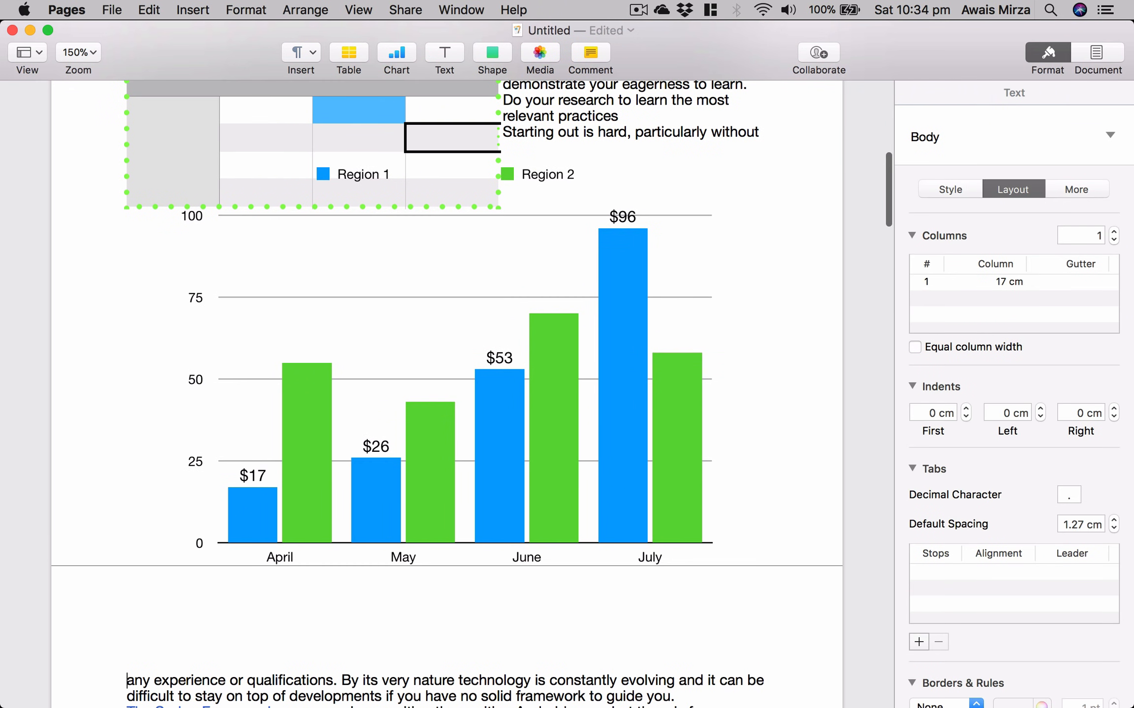
left_click_drag(548, 325, 548, 374)
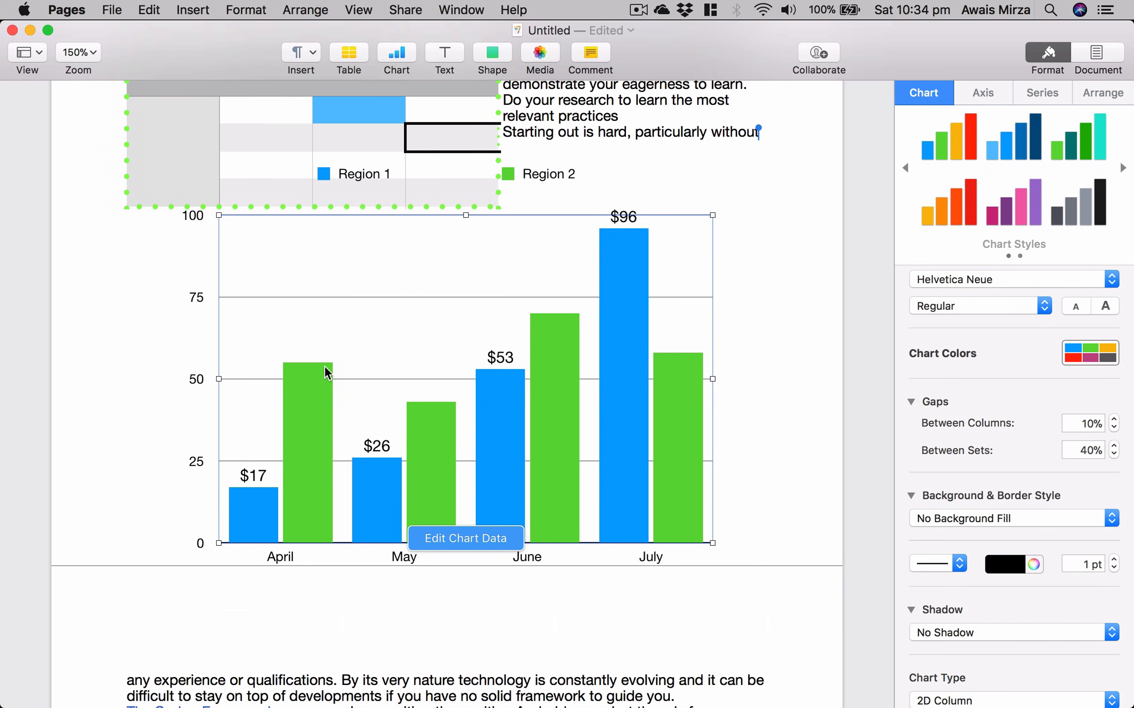
left_click(311, 422)
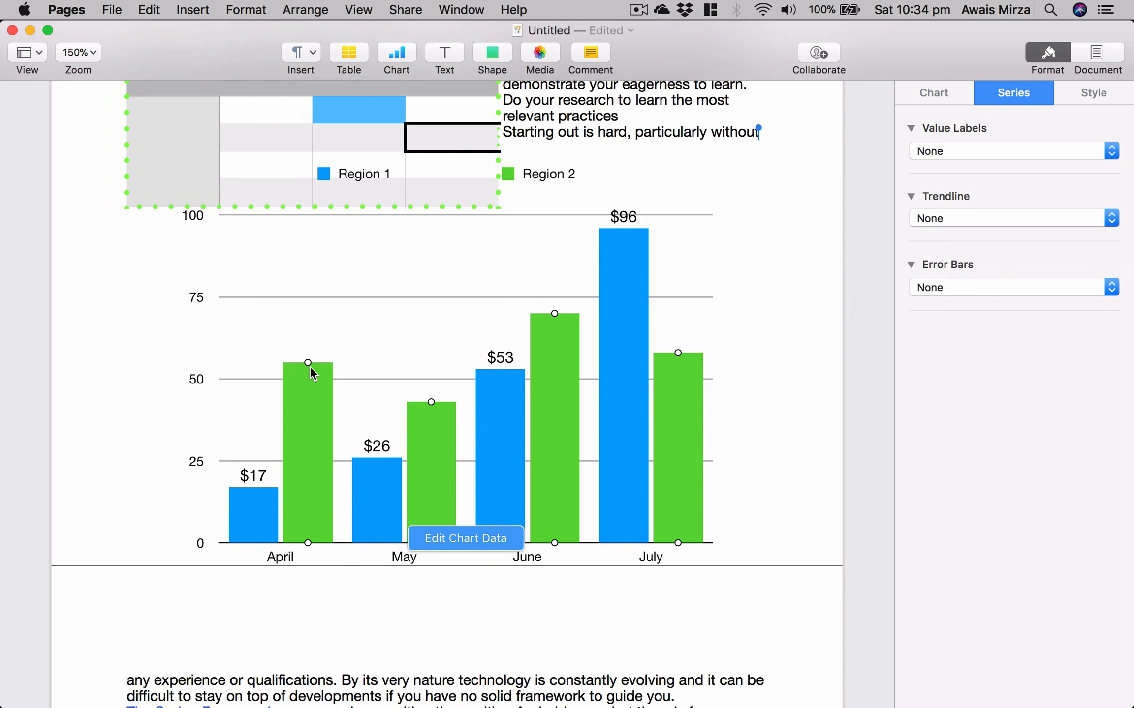
left_click_drag(308, 365, 286, 699)
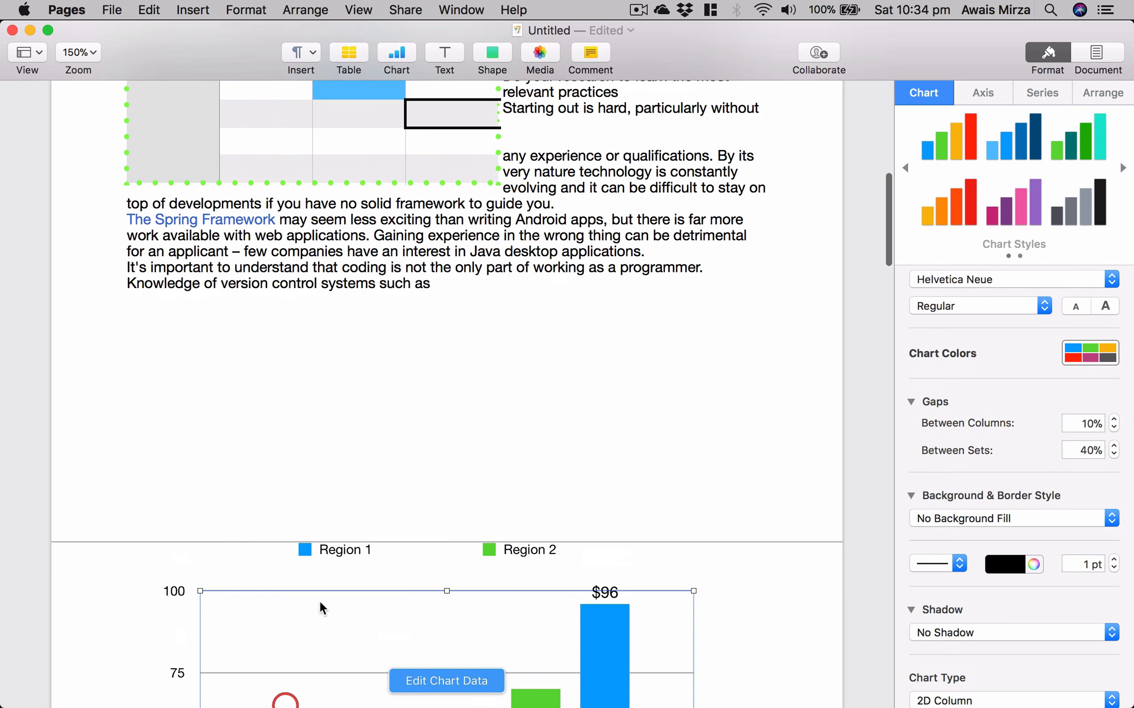
scroll(445, 377, "down", 9)
left_click_drag(445, 417, 468, 480)
Rename the Region 1 legend entry of the 2D column chart as "market"
left_click(545, 227)
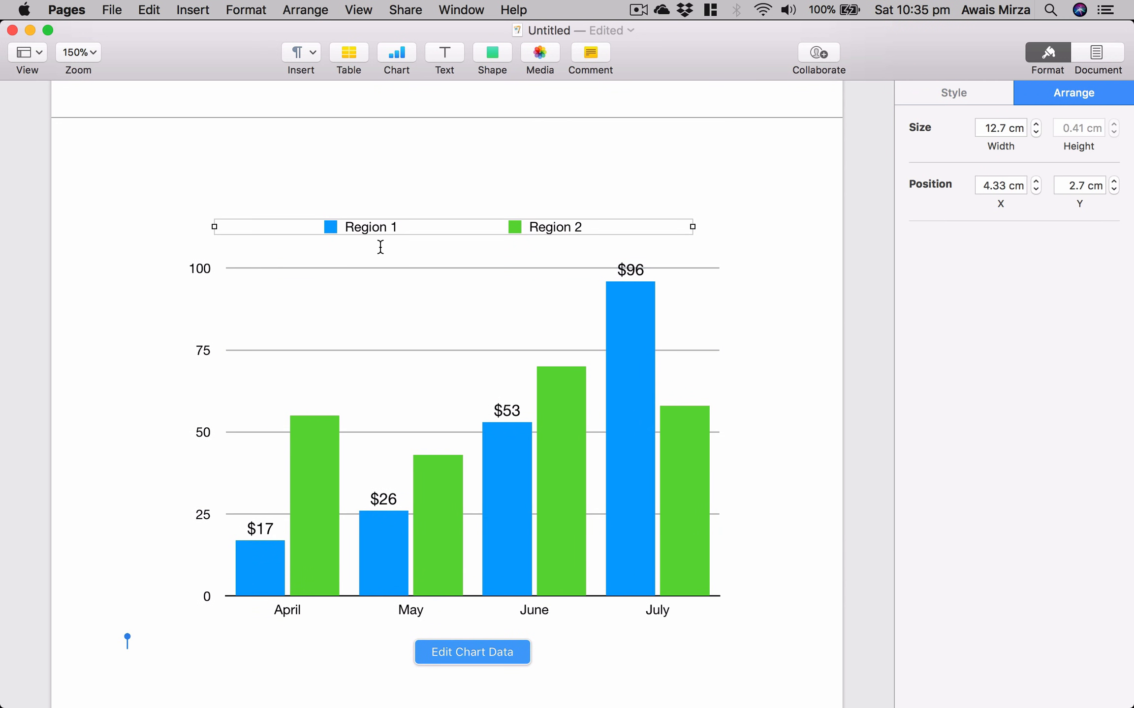
double_click(362, 226)
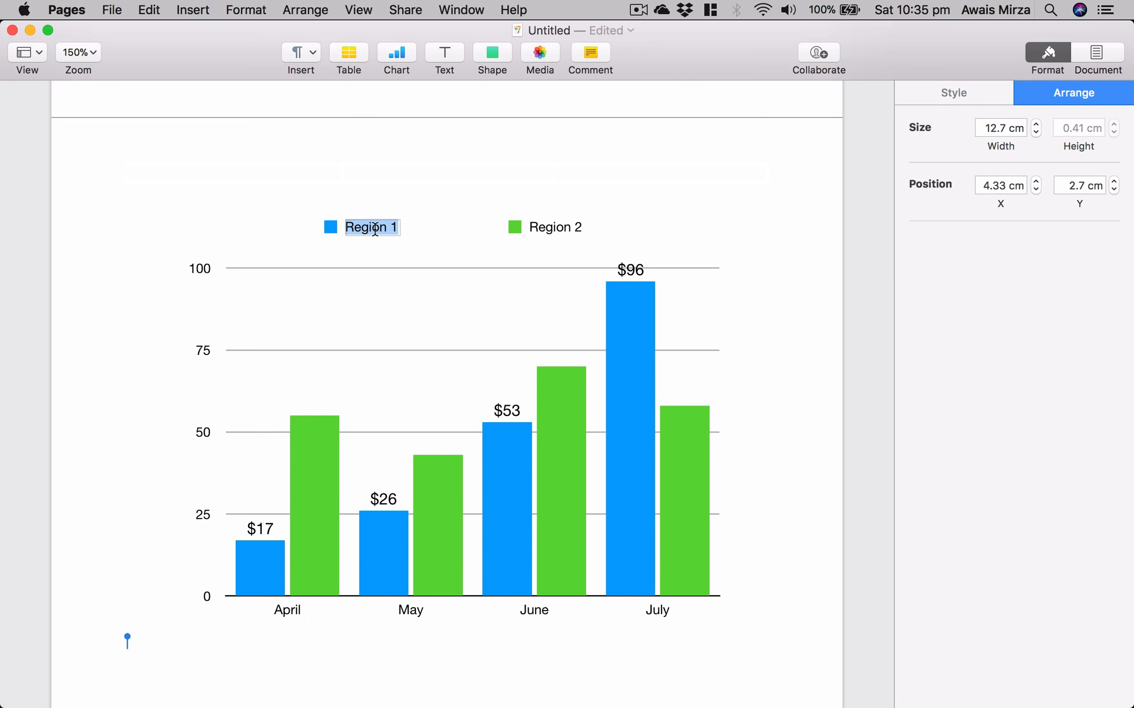
type("ma")
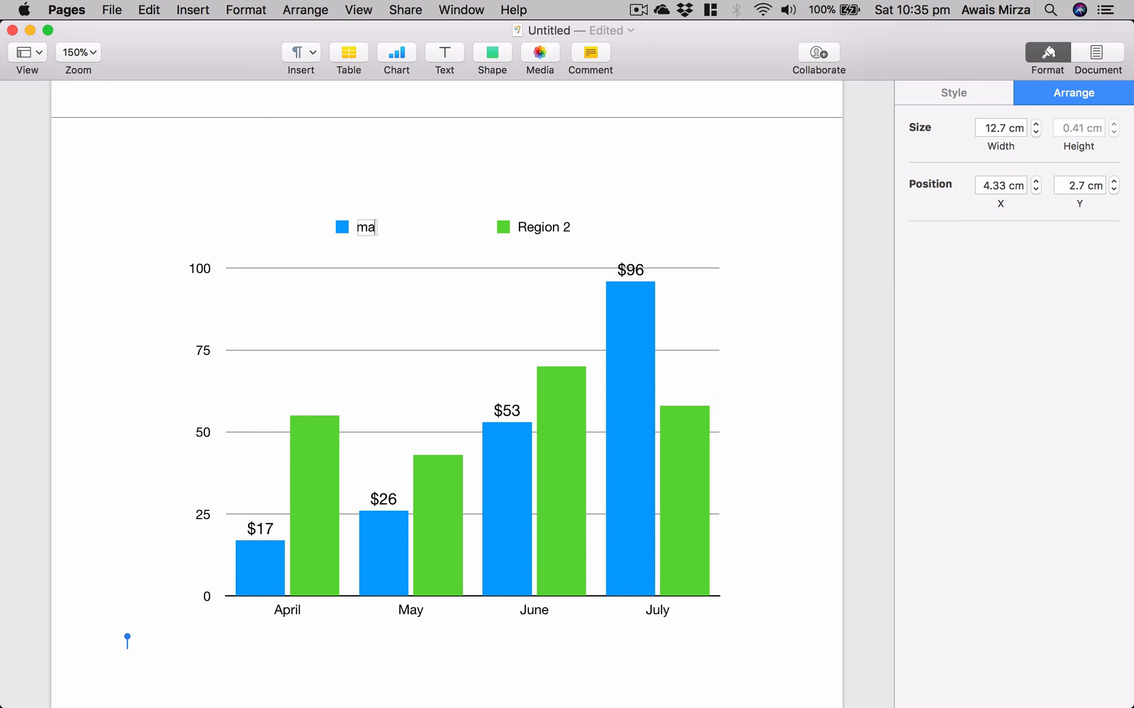
type("rket")
key("Return")
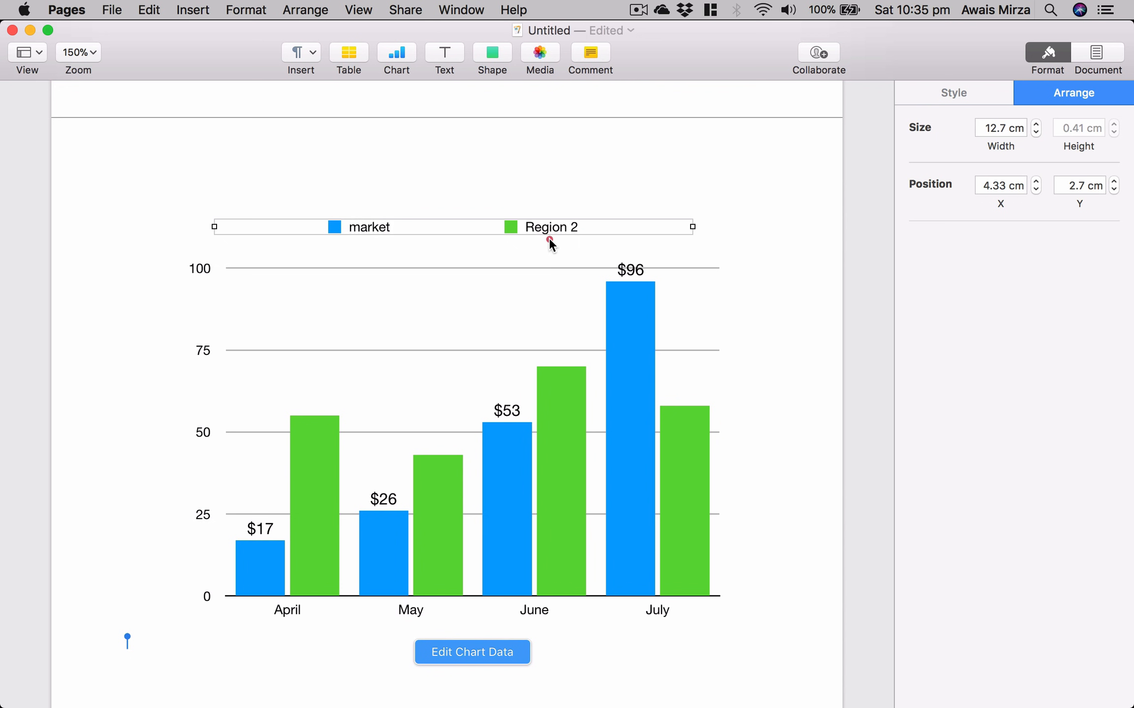
Rename the Region 2 legend entry of the 2D column chart as "value"
left_click(550, 240)
left_click(546, 225)
type("valu")
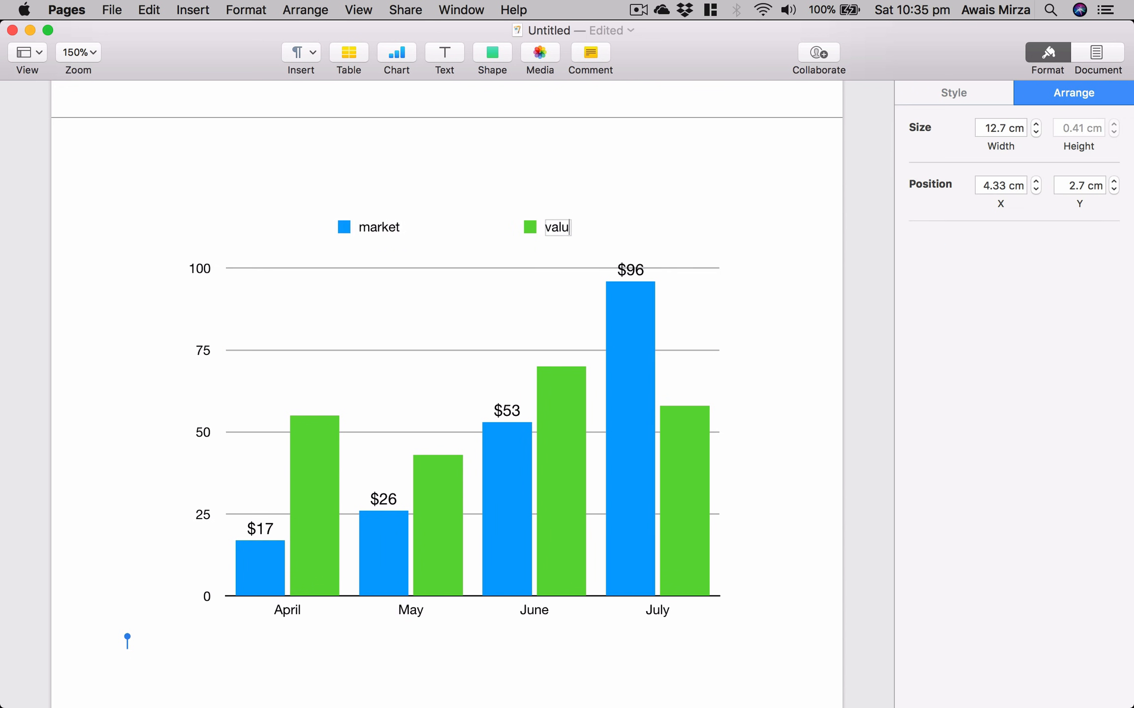
type("e")
key("Return")
Set the value labels of the market series to the Scientific format
left_click(280, 565)
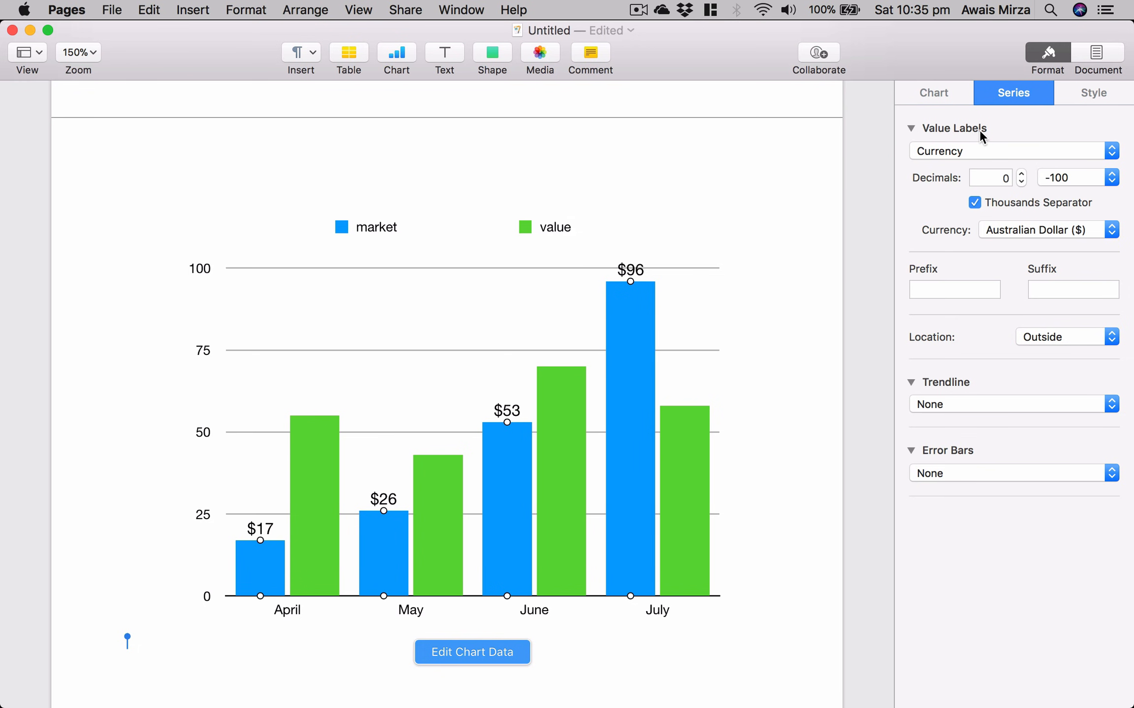
left_click(975, 152)
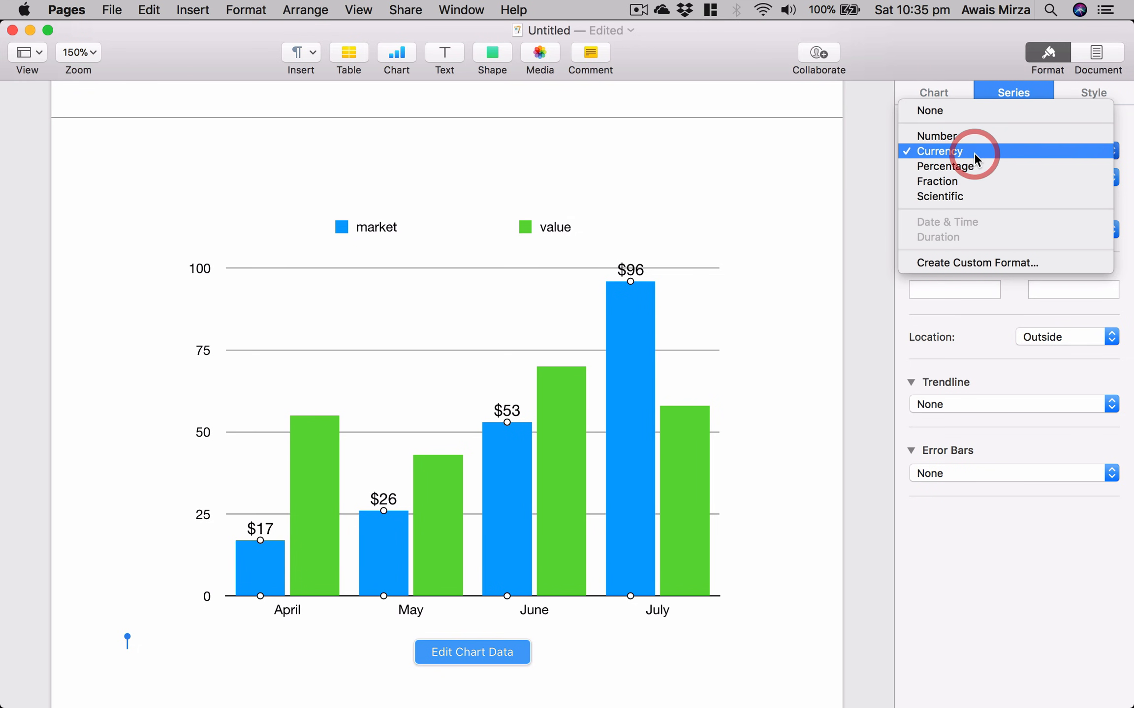
left_click(972, 195)
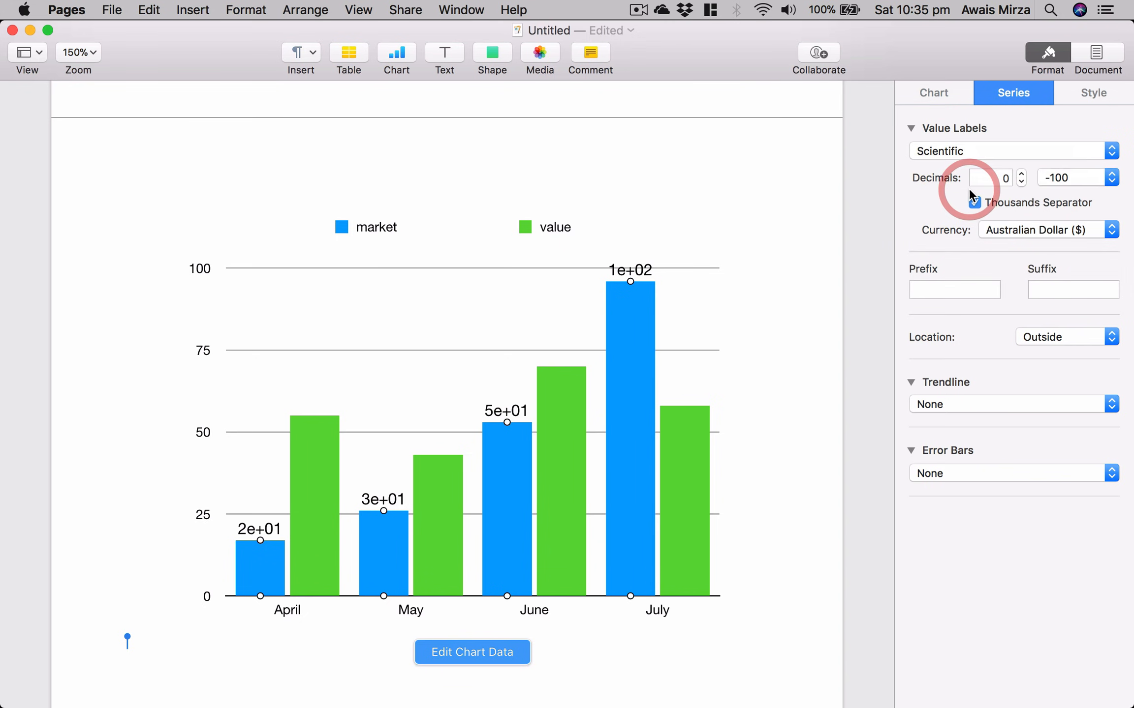
left_click(974, 151)
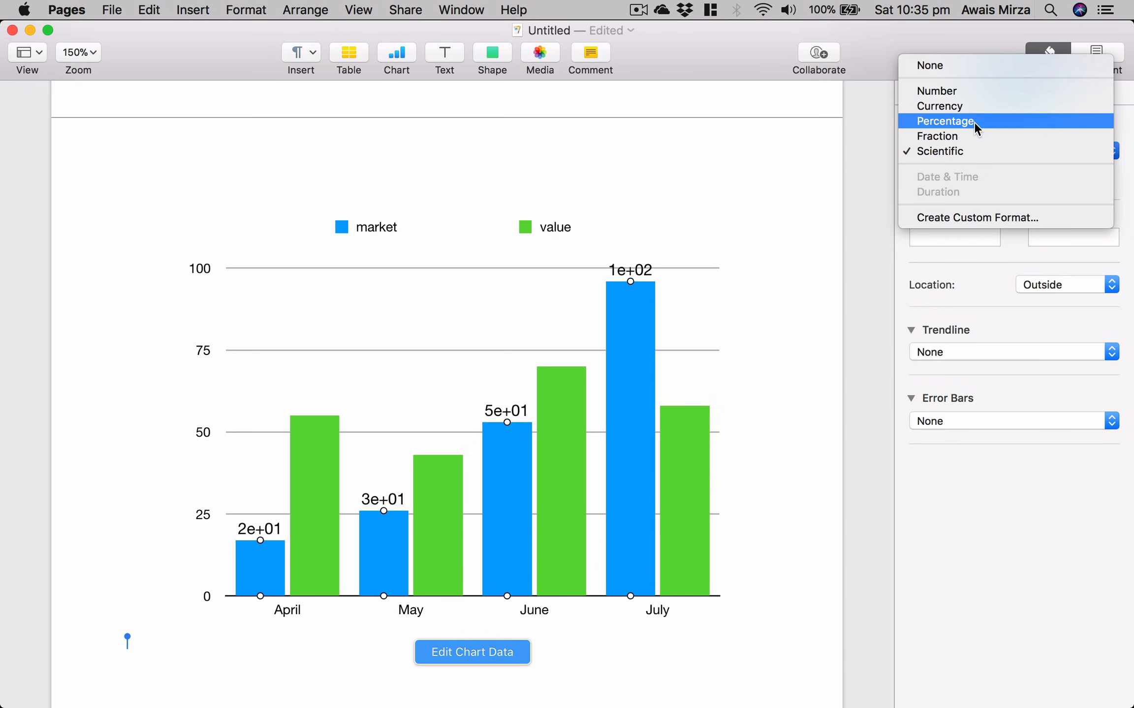
left_click(985, 294)
Try Polynomial and Exponential trendlines on the market series and set its trendline back to None
left_click(985, 358)
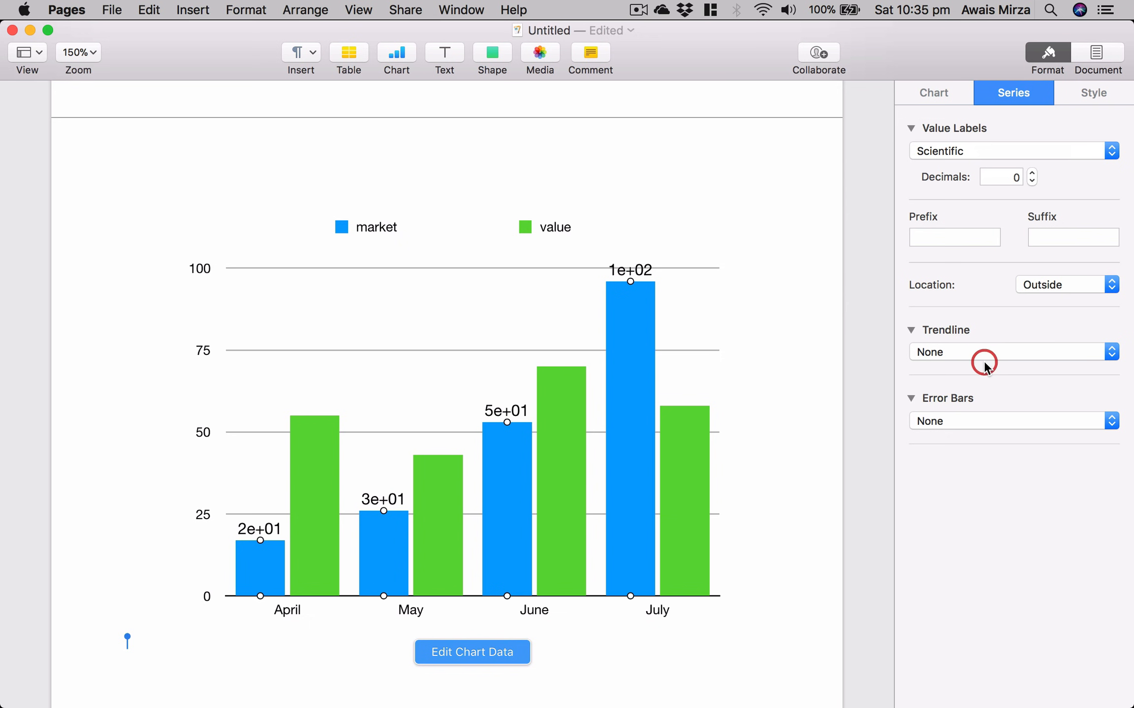
left_click(967, 406)
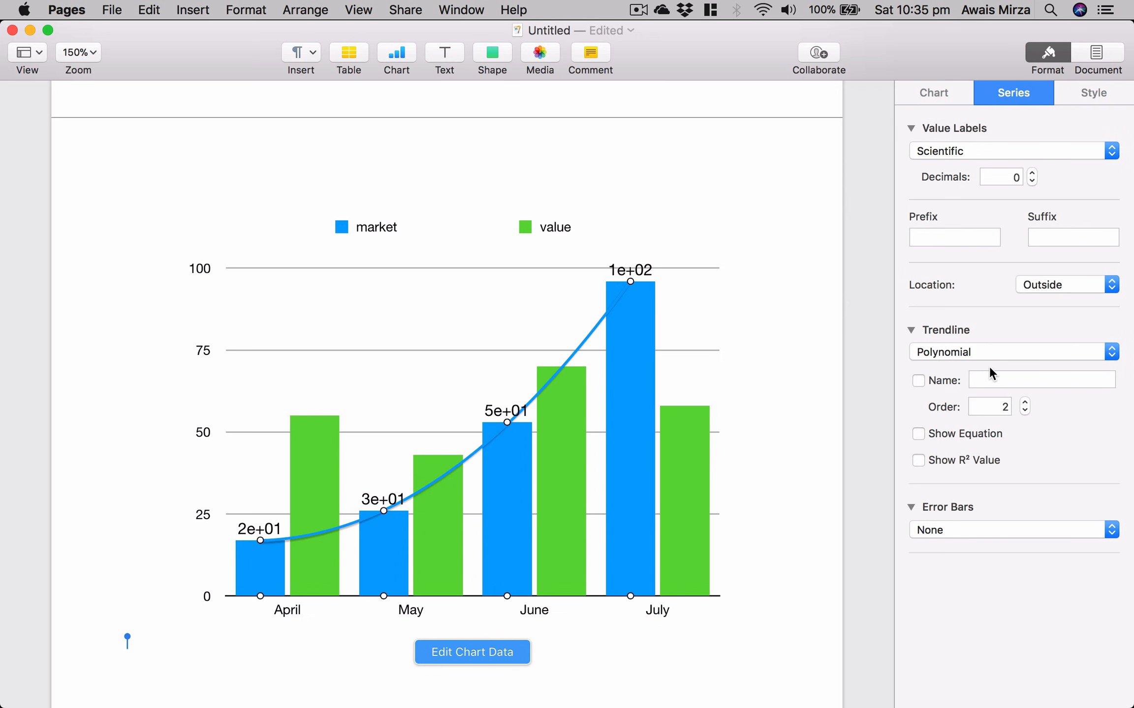
left_click(991, 365)
left_click(984, 382)
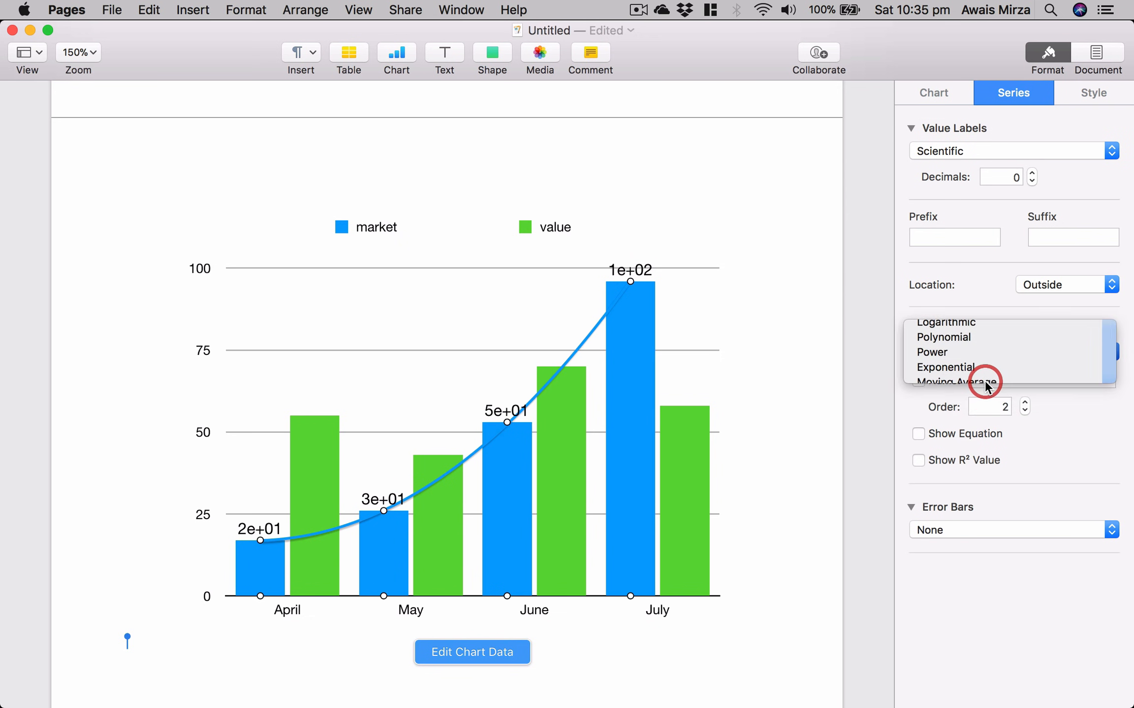
left_click(1025, 351)
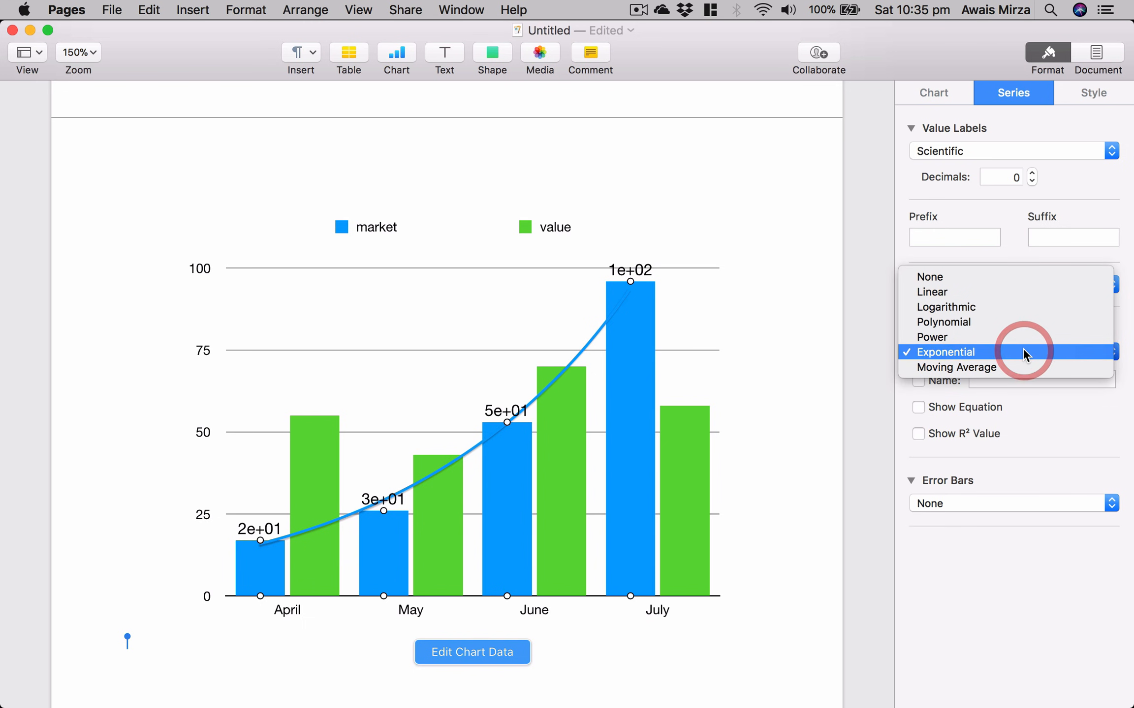
left_click(942, 283)
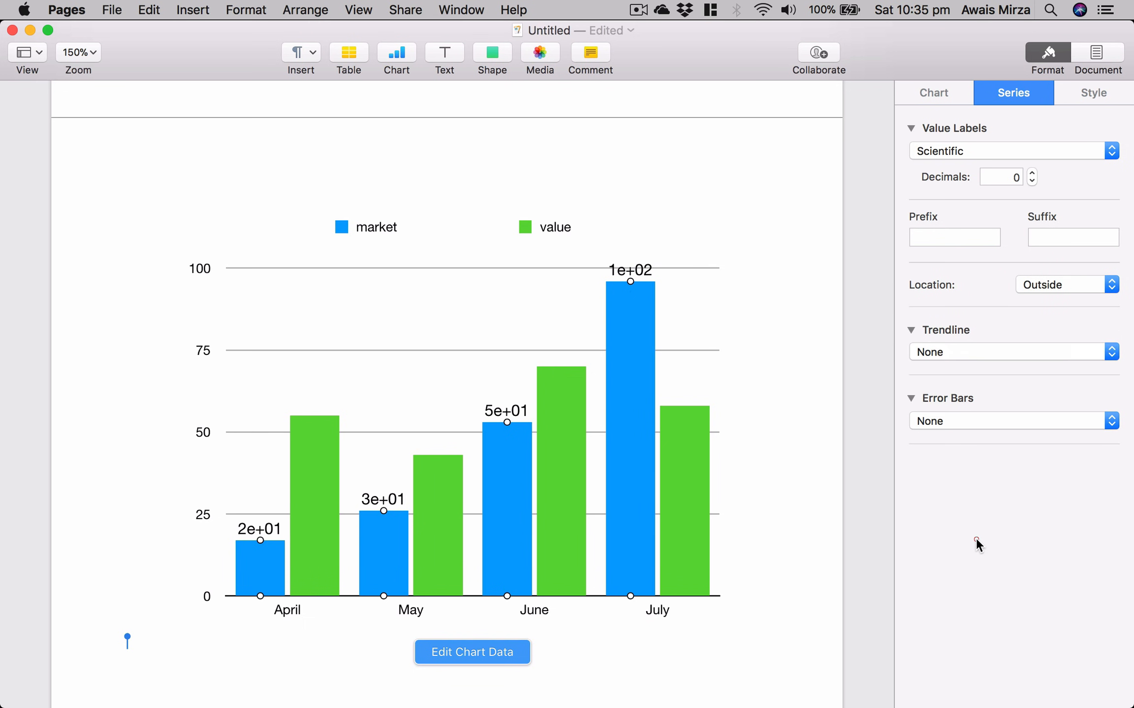
Examine the chart types and colour styles available for 2D and 3D charts
left_click(397, 52)
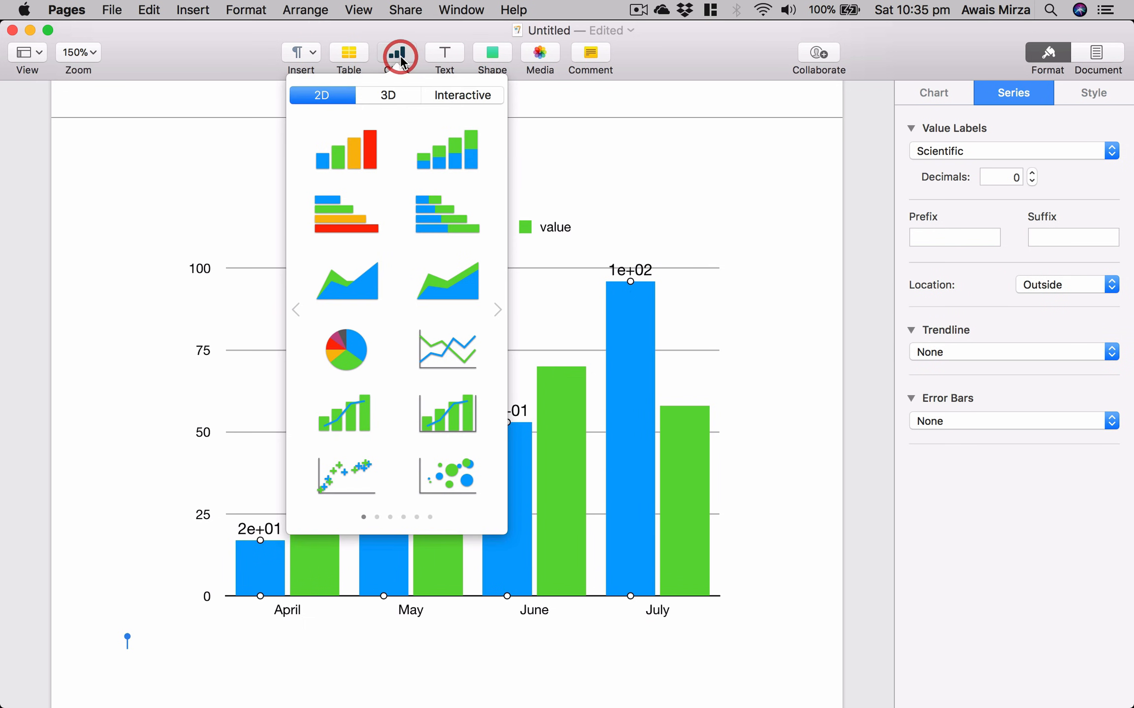
scroll(410, 310, "right", 4)
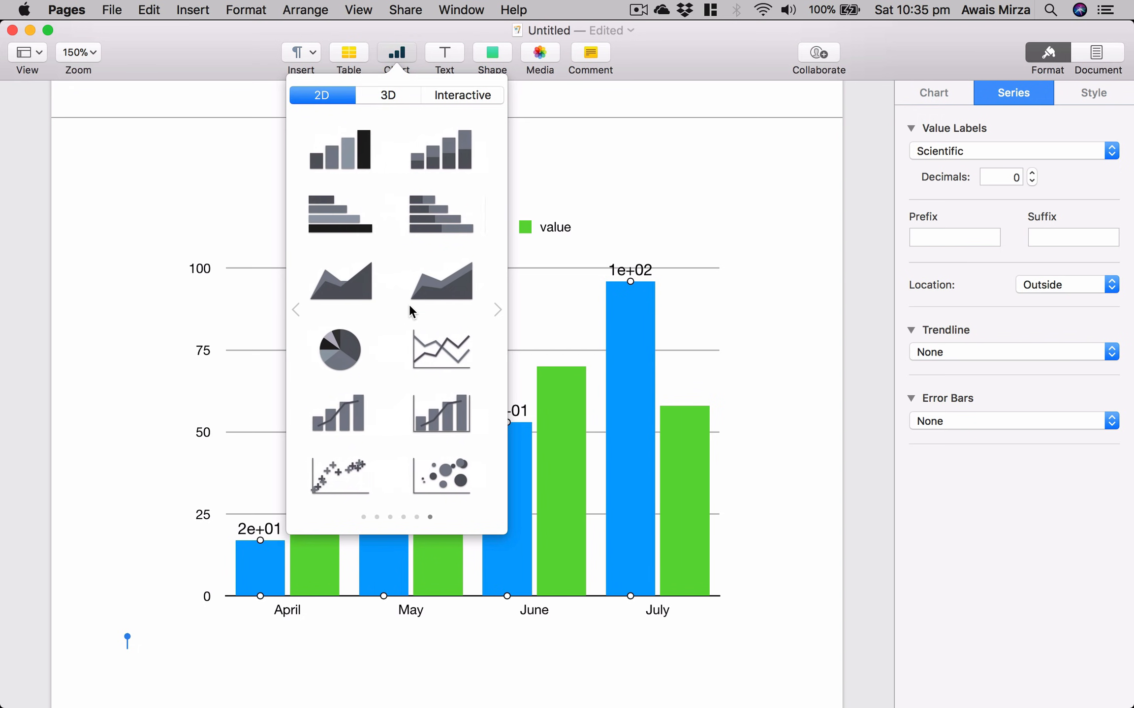
scroll(410, 311, "left", 2)
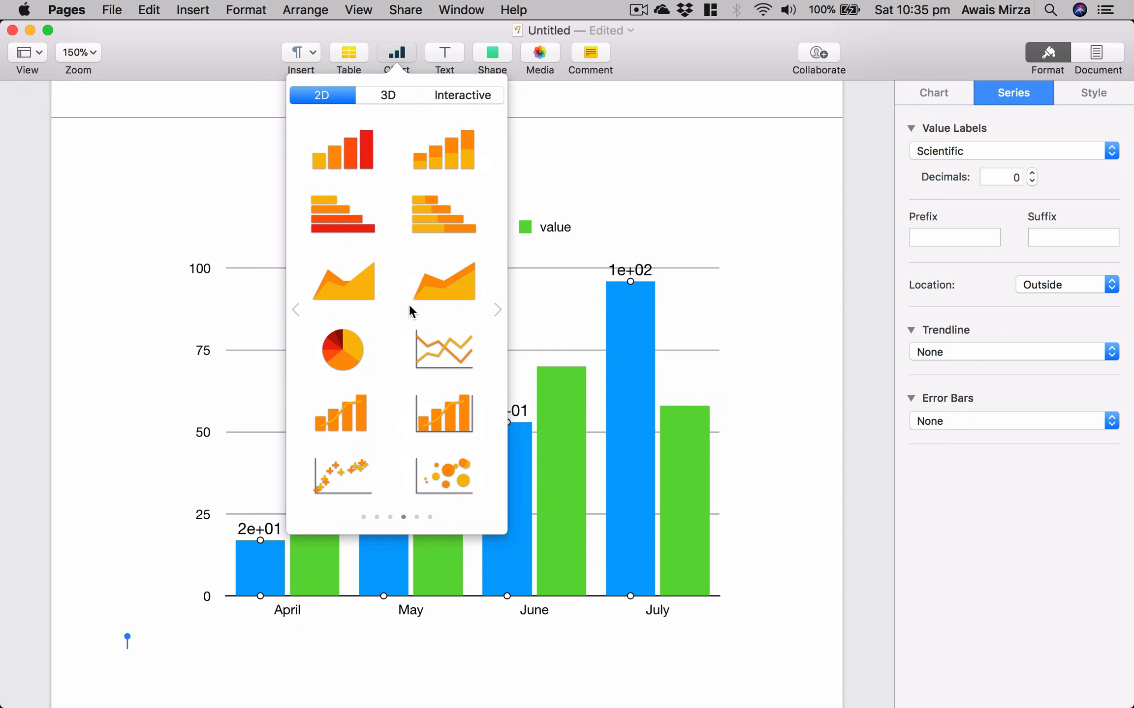
left_click(380, 94)
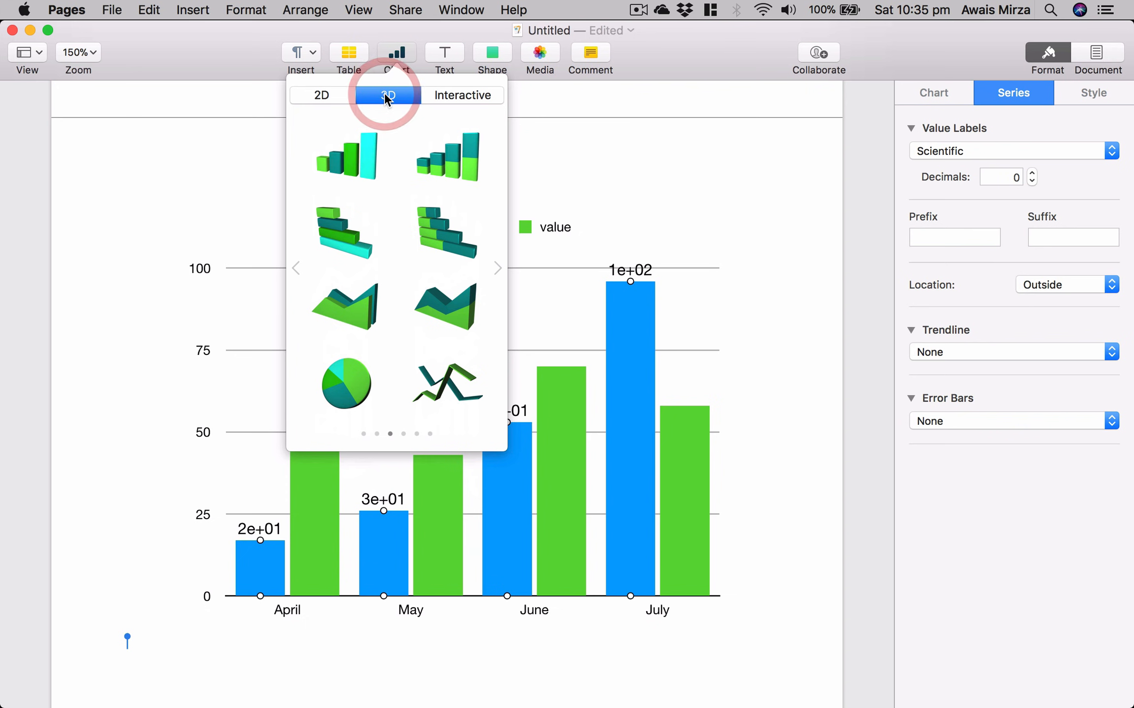
Delete the 2D column chart with both of its data series
left_click(610, 457)
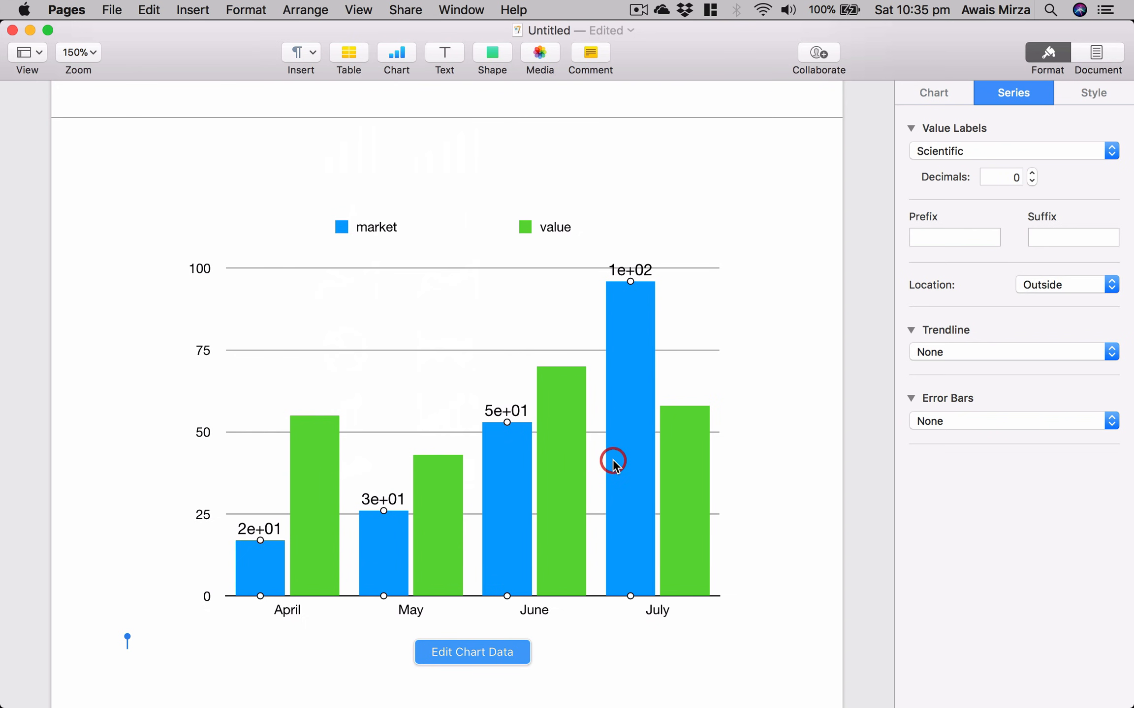
key("Delete")
key("Delete")
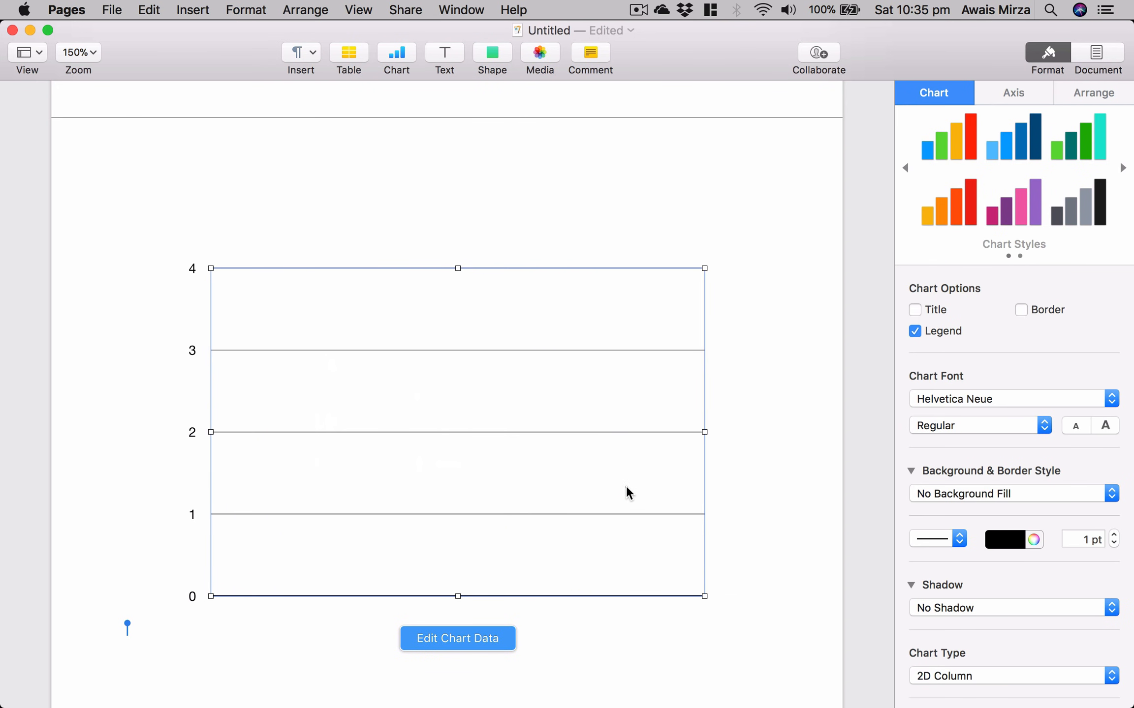
key("Delete")
Insert a 3D column chart in the green and teal style on the empty page
left_click(480, 325)
left_click(411, 55)
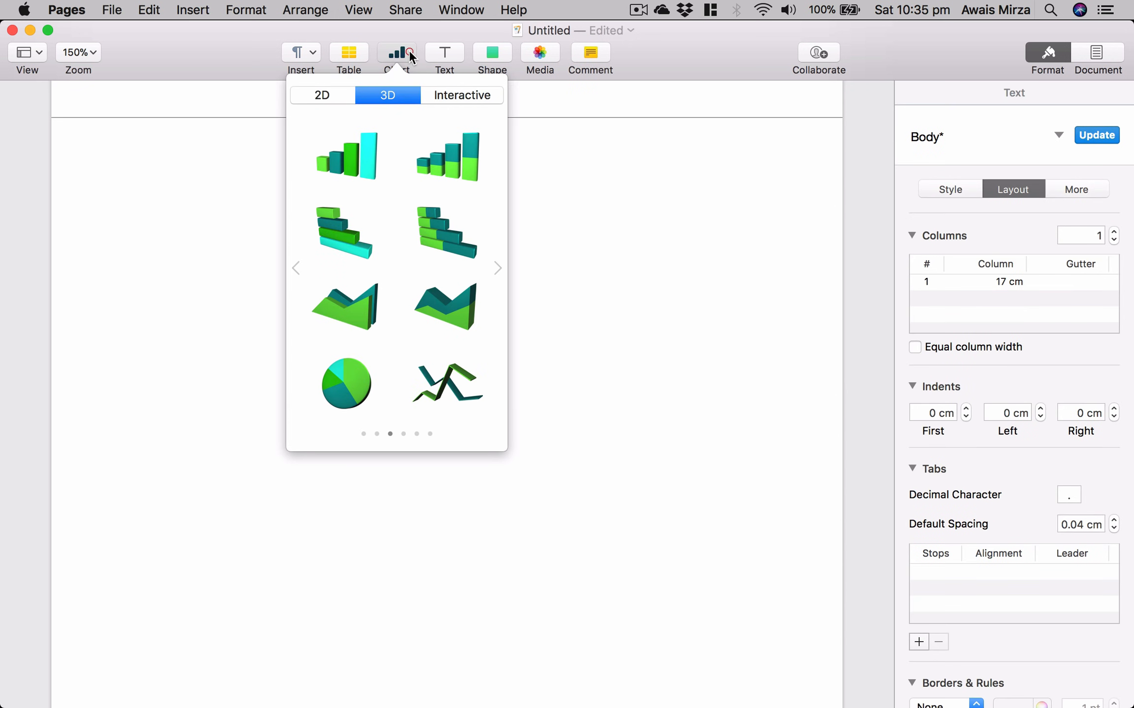
left_click(369, 168)
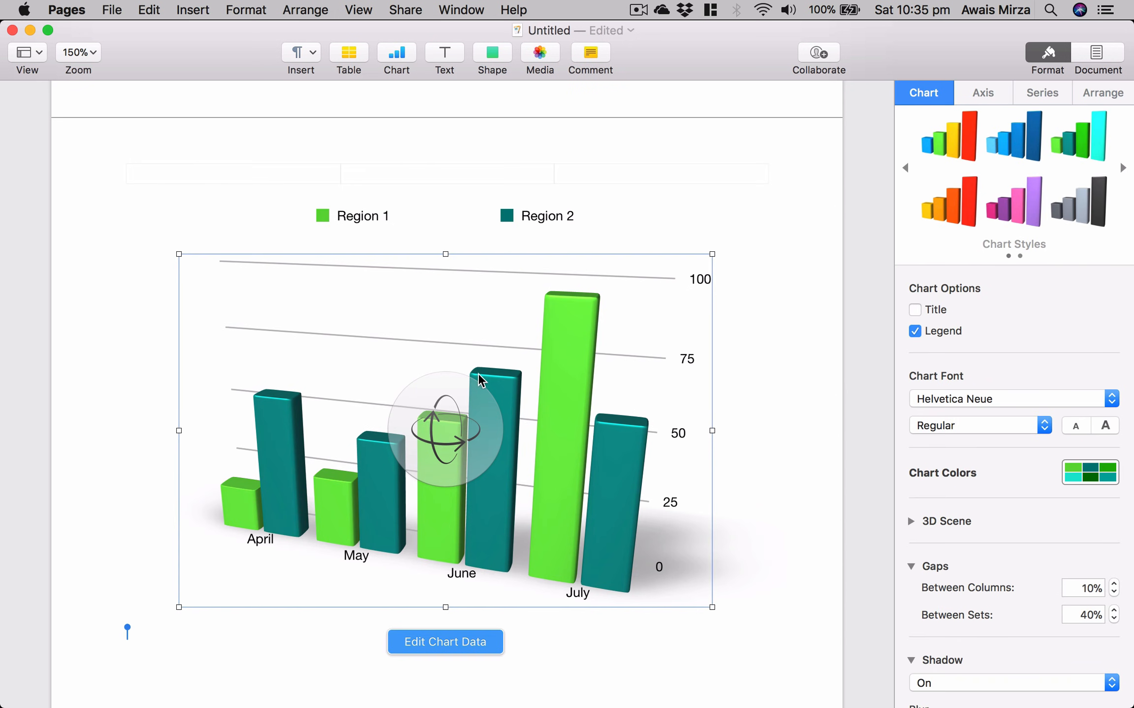
left_click(591, 383)
left_click(800, 395)
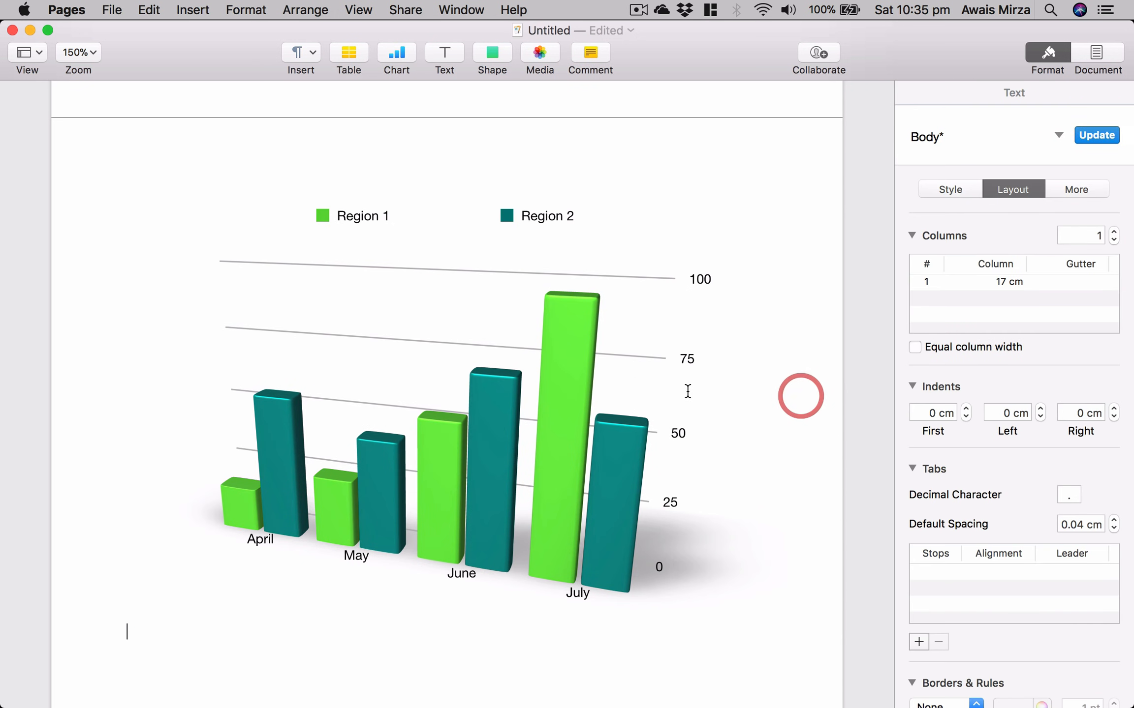
Set the value axis scale steps of the 3D column chart to Auto and check the category axis options
left_click(625, 458)
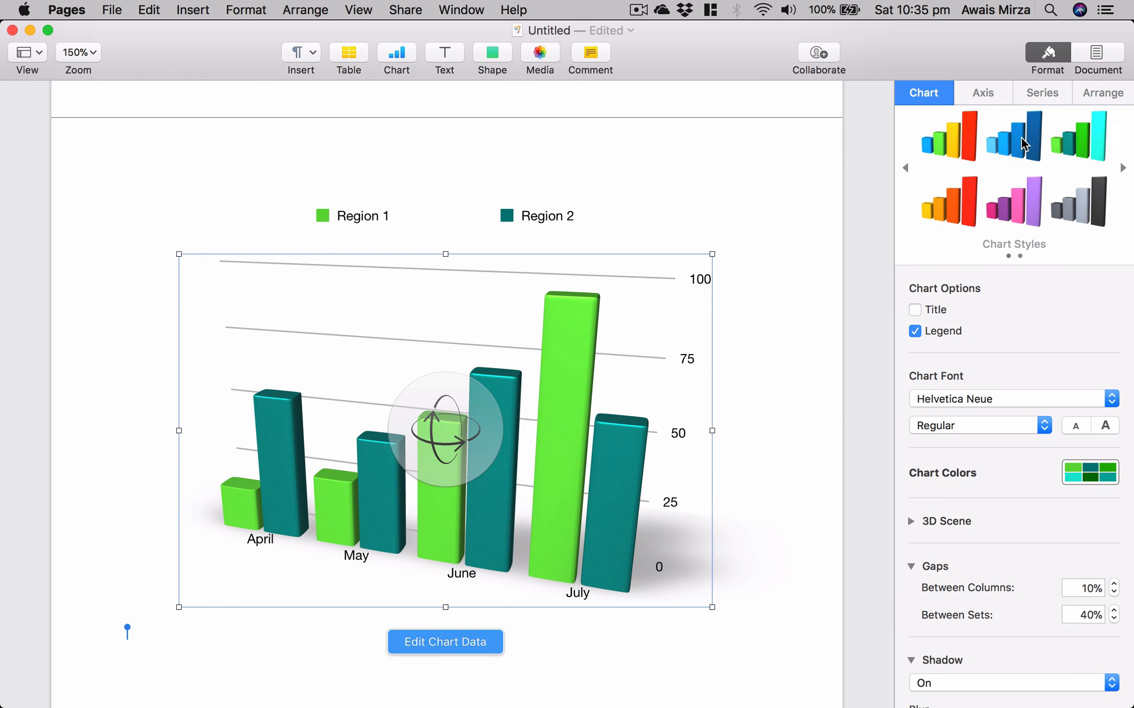
left_click(1000, 95)
left_click(1040, 92)
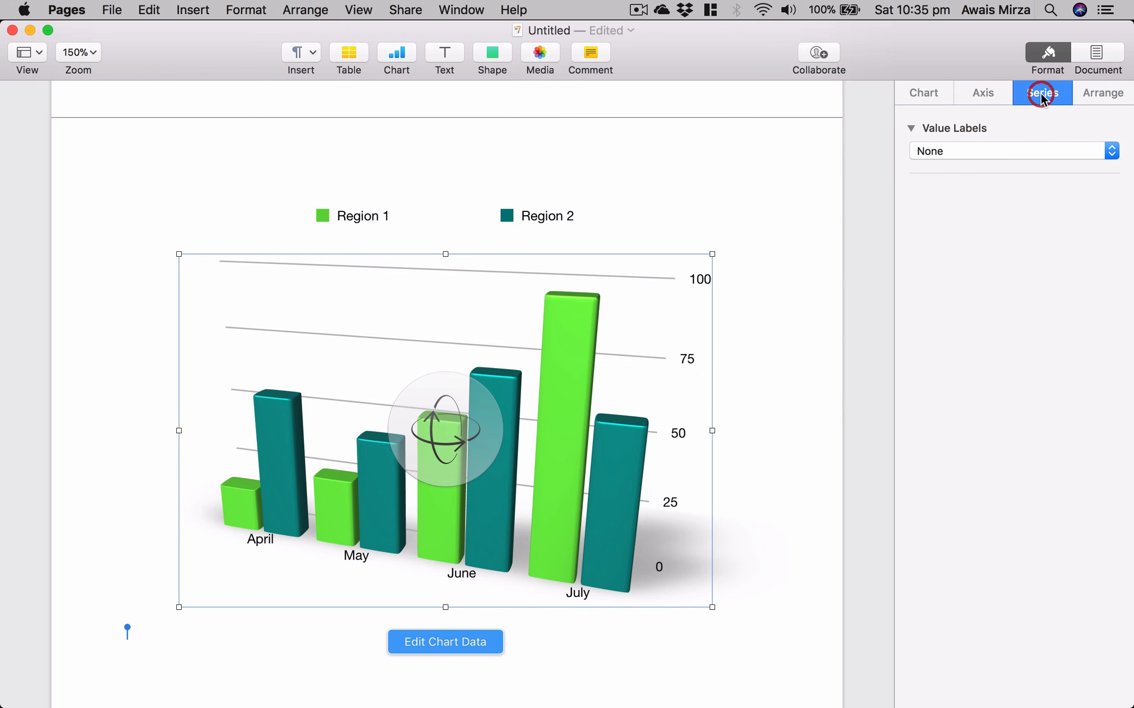
left_click(973, 85)
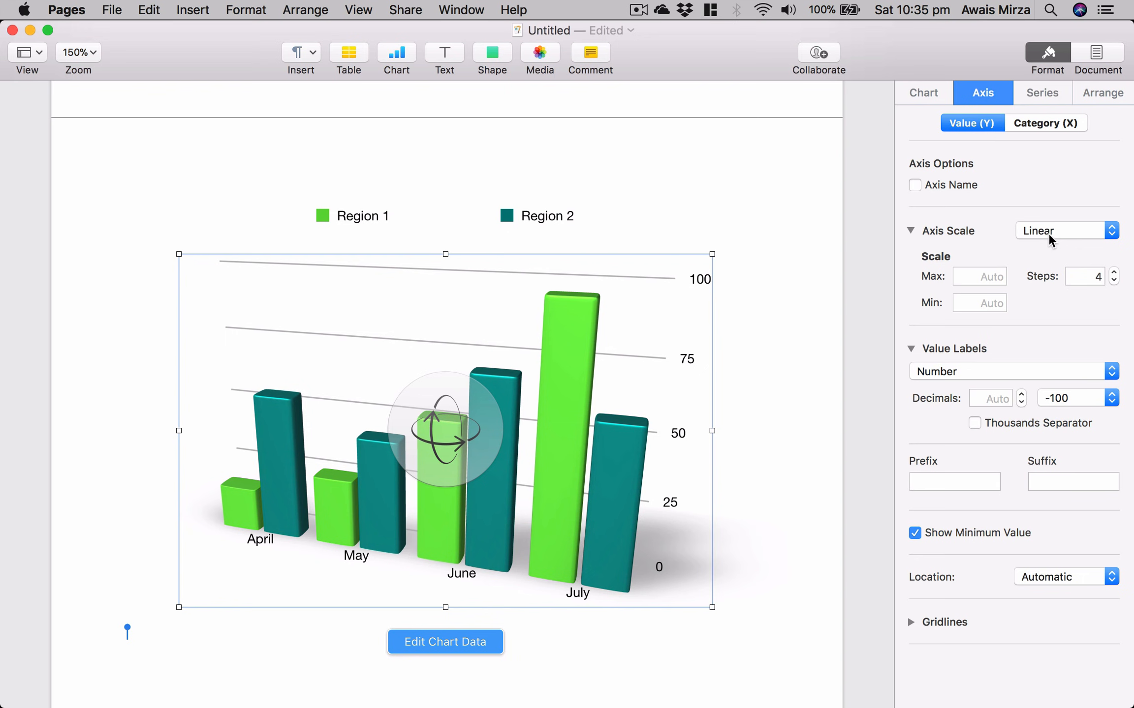
left_click(1114, 281)
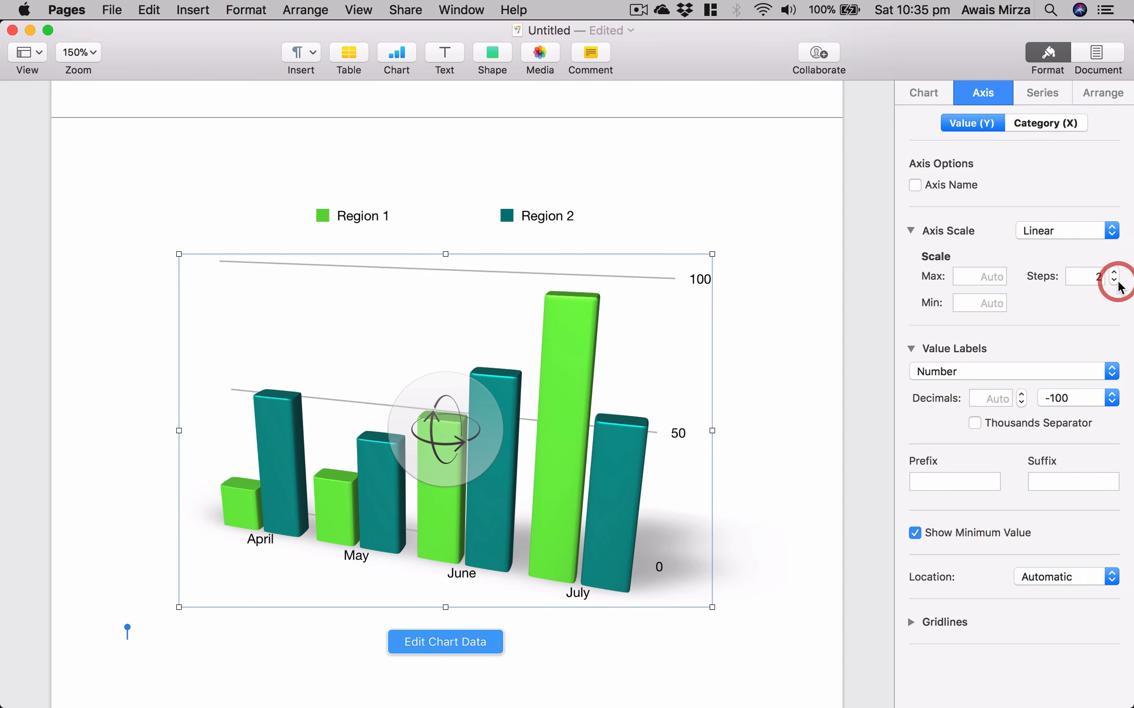
left_click(1114, 281)
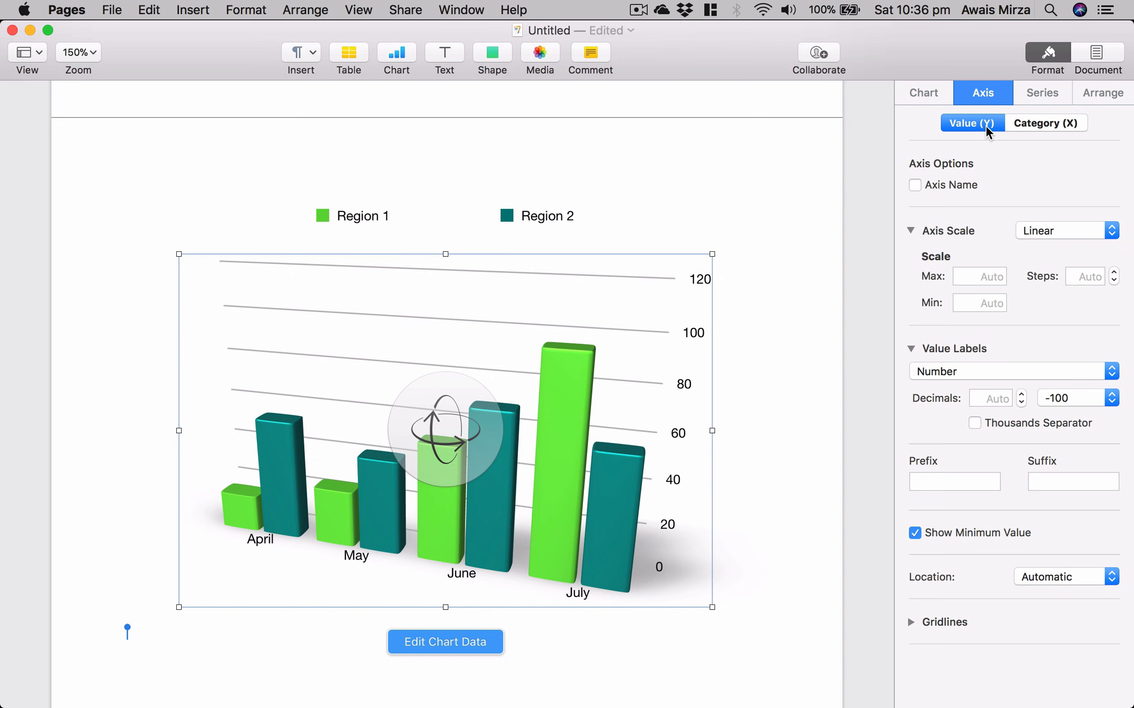
left_click(1048, 124)
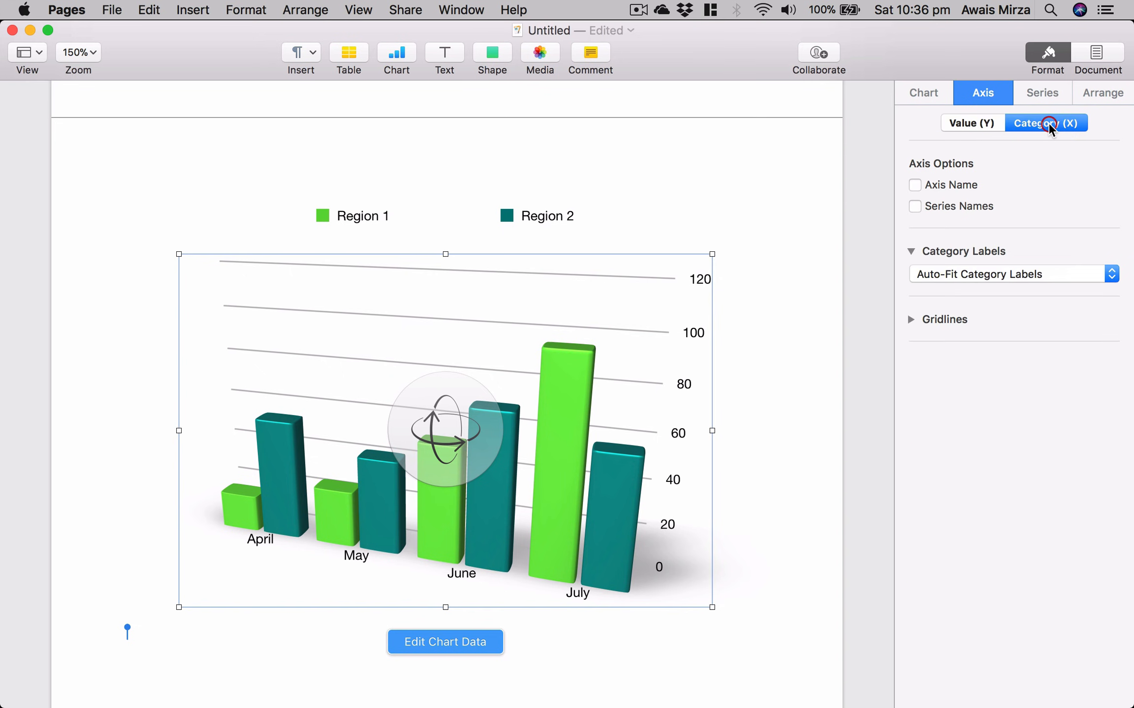
left_click(982, 125)
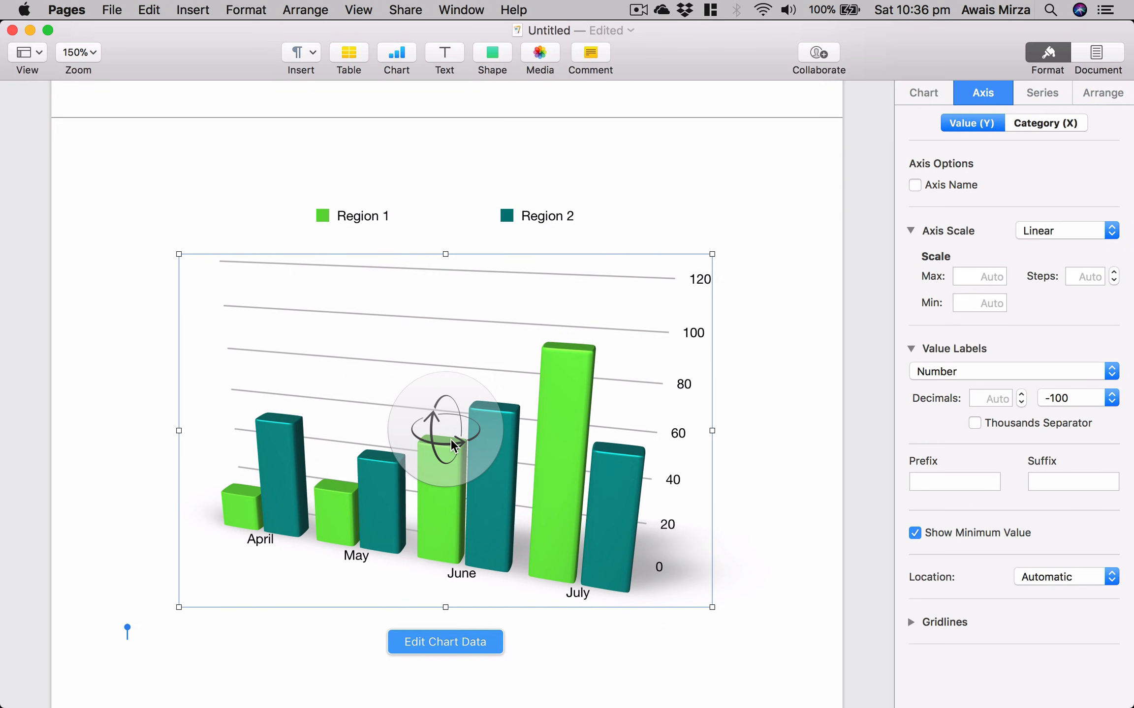
Rotate the 3D column chart so its columns recede from April in front to July at the back
left_click_drag(451, 445, 640, 392)
left_click_drag(453, 444, 637, 539)
left_click(504, 503)
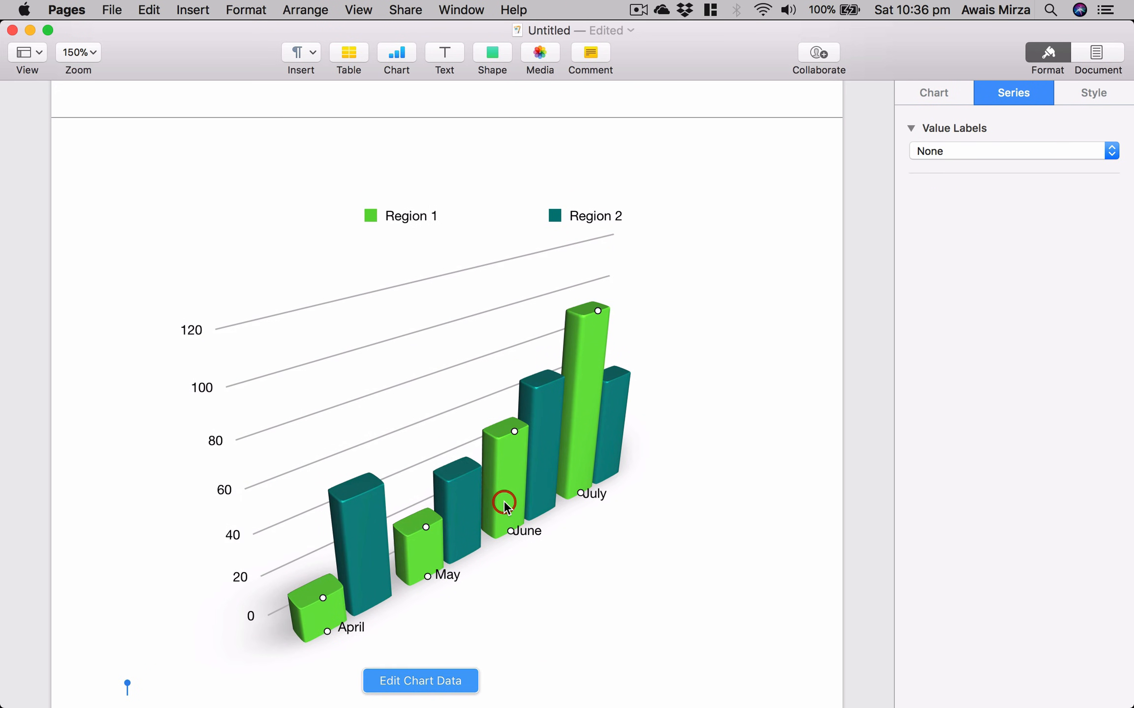
left_click(387, 490)
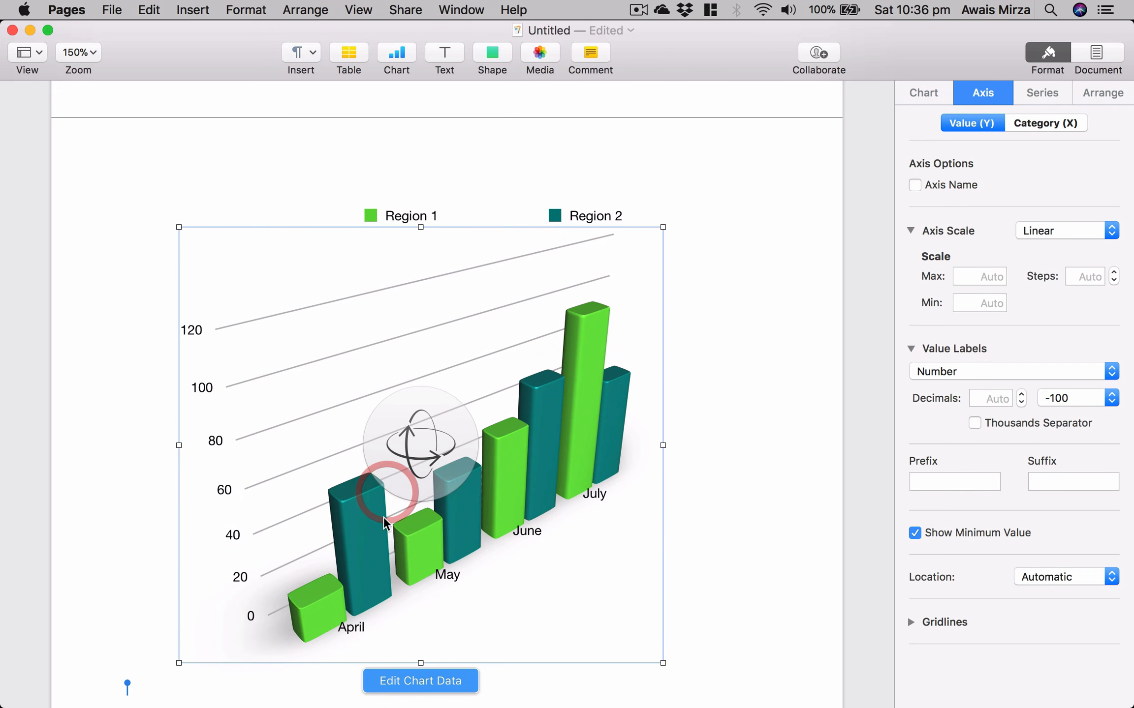
Show value labels on the Region 2 columns in Currency format, located Outside
left_click(551, 485)
left_click(1039, 148)
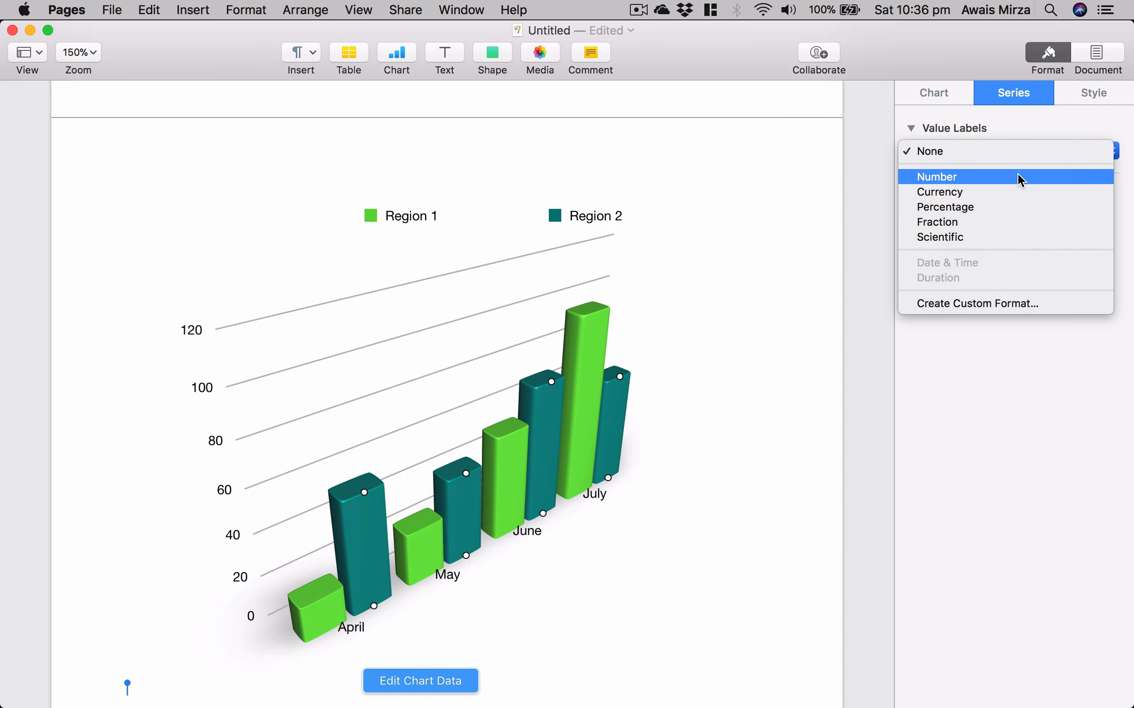
left_click(1007, 191)
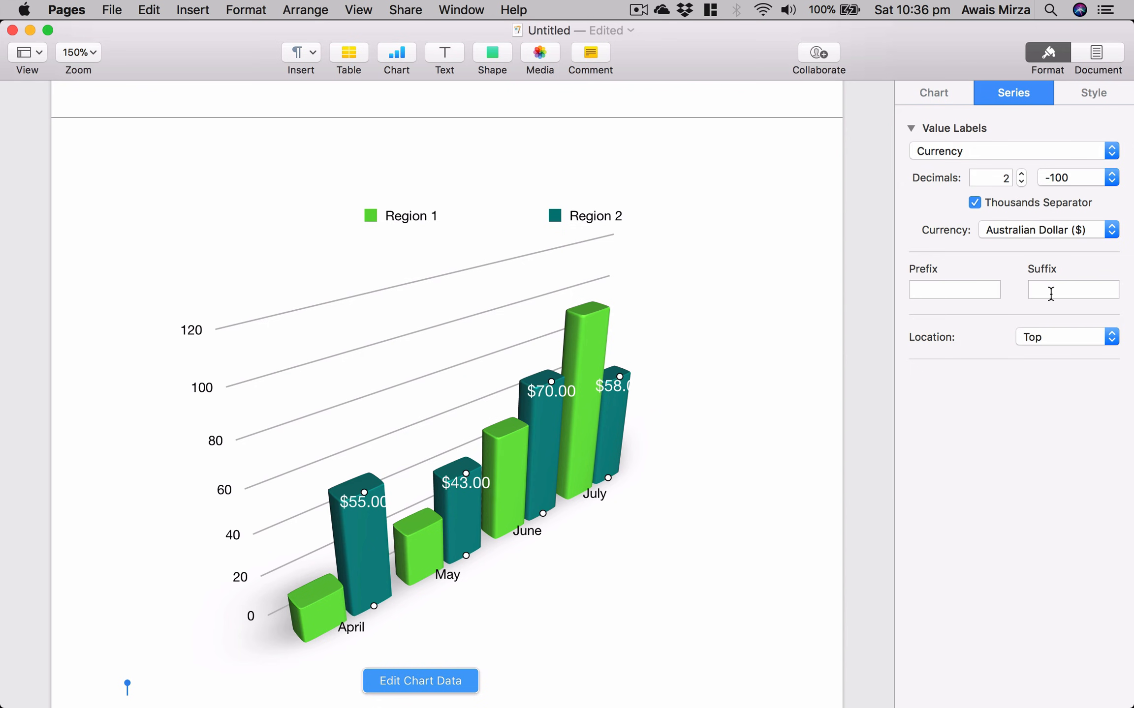
left_click(1048, 344)
left_click(1045, 384)
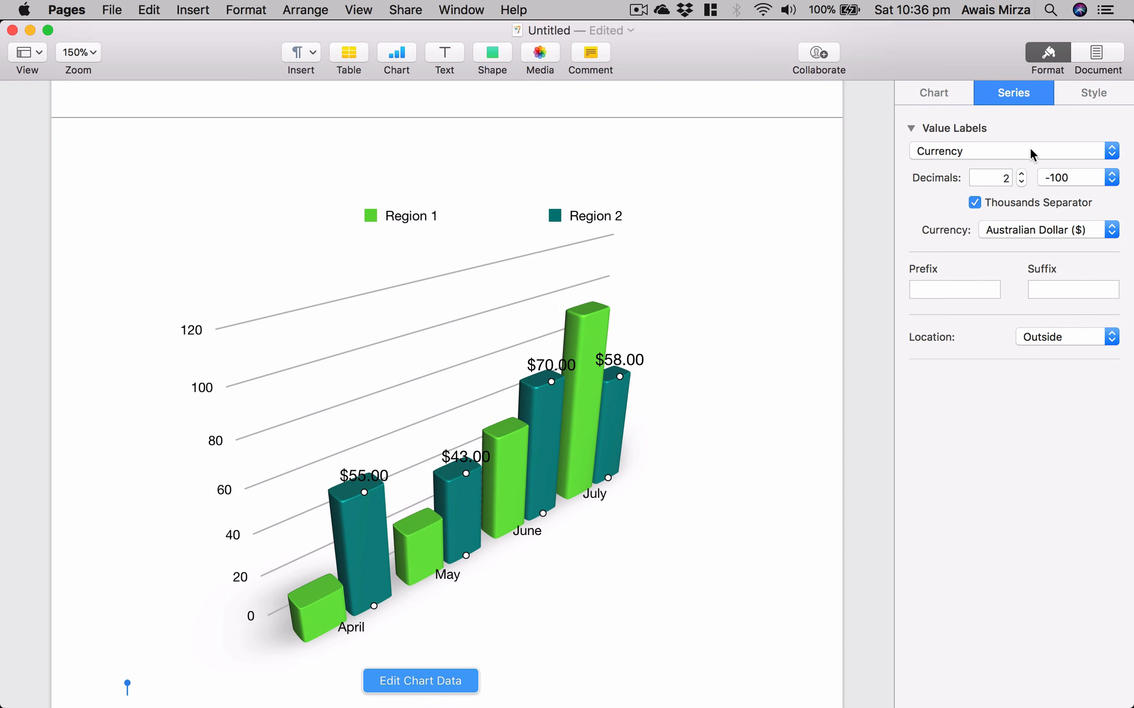
Increase the 3D column chart's depth slightly and set its lighting style to Glossy, trying Medium Center first
left_click(955, 93)
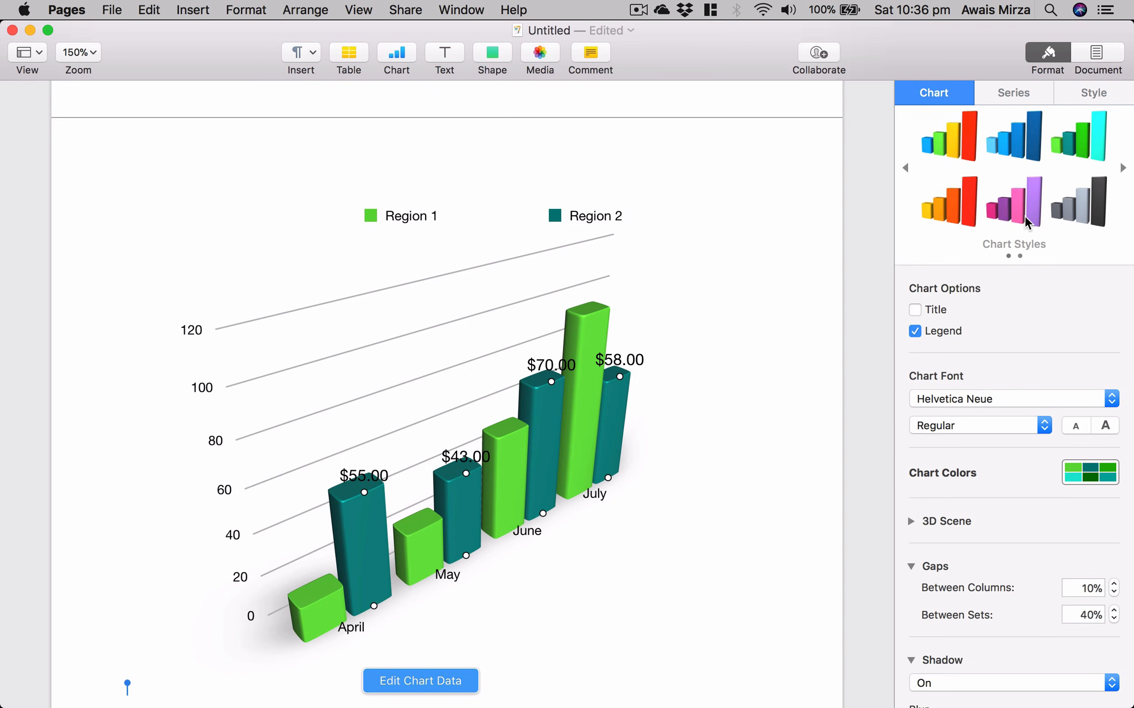
scroll(976, 480, "down", 5)
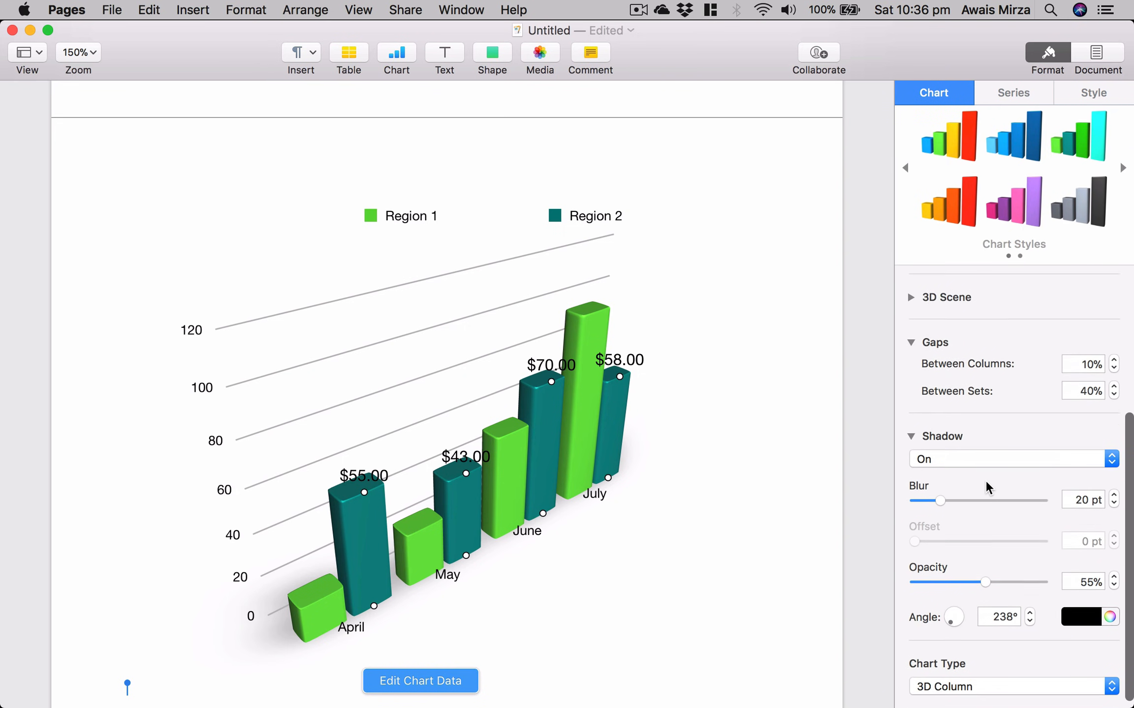
left_click(911, 388)
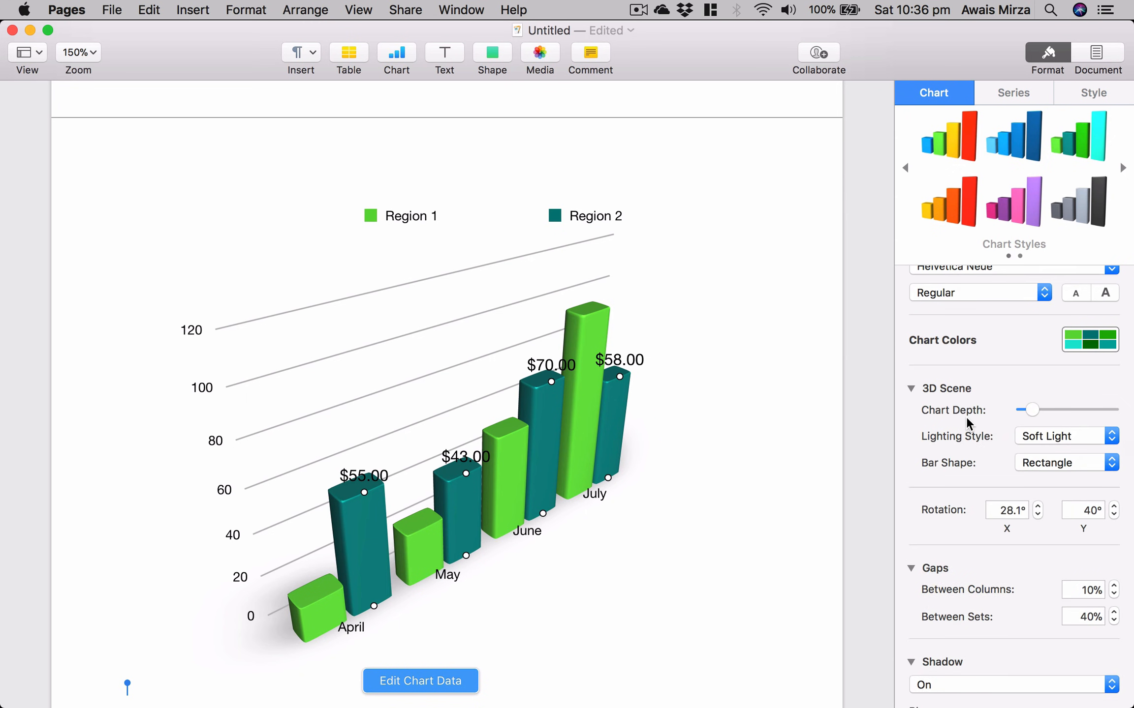
mouse_move(1033, 409)
left_mouse_down()
mouse_move(1096, 421)
mouse_move(1046, 417)
left_mouse_up()
left_click(1057, 436)
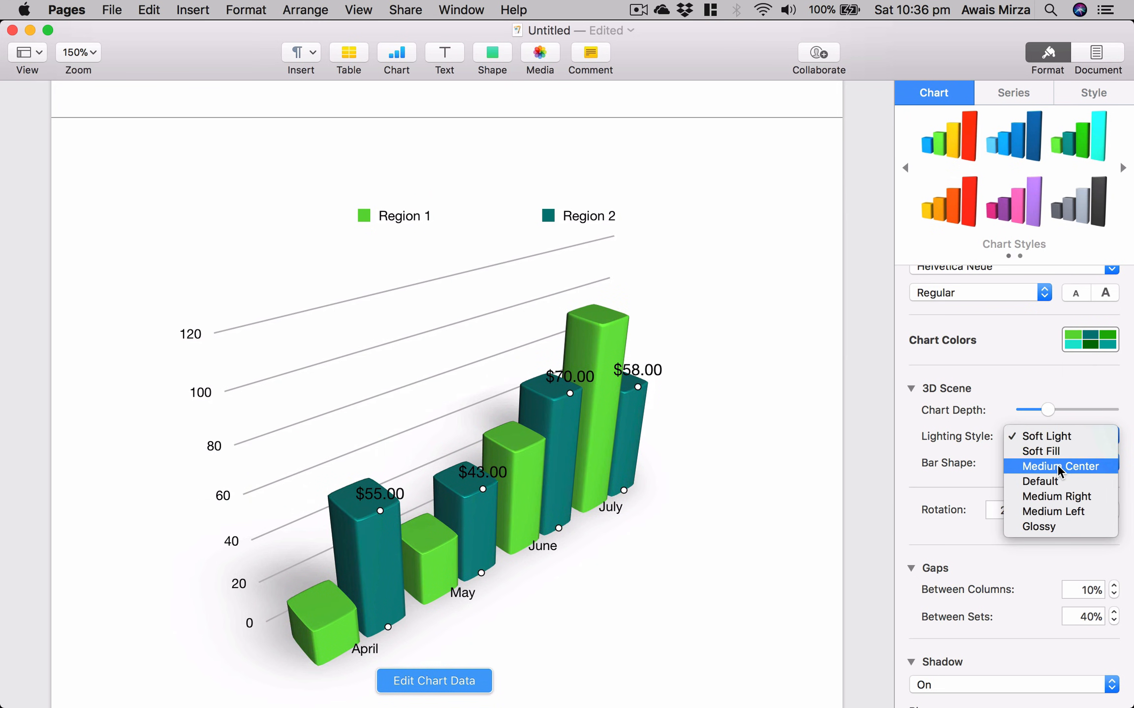
left_click(1056, 465)
left_click(1071, 435)
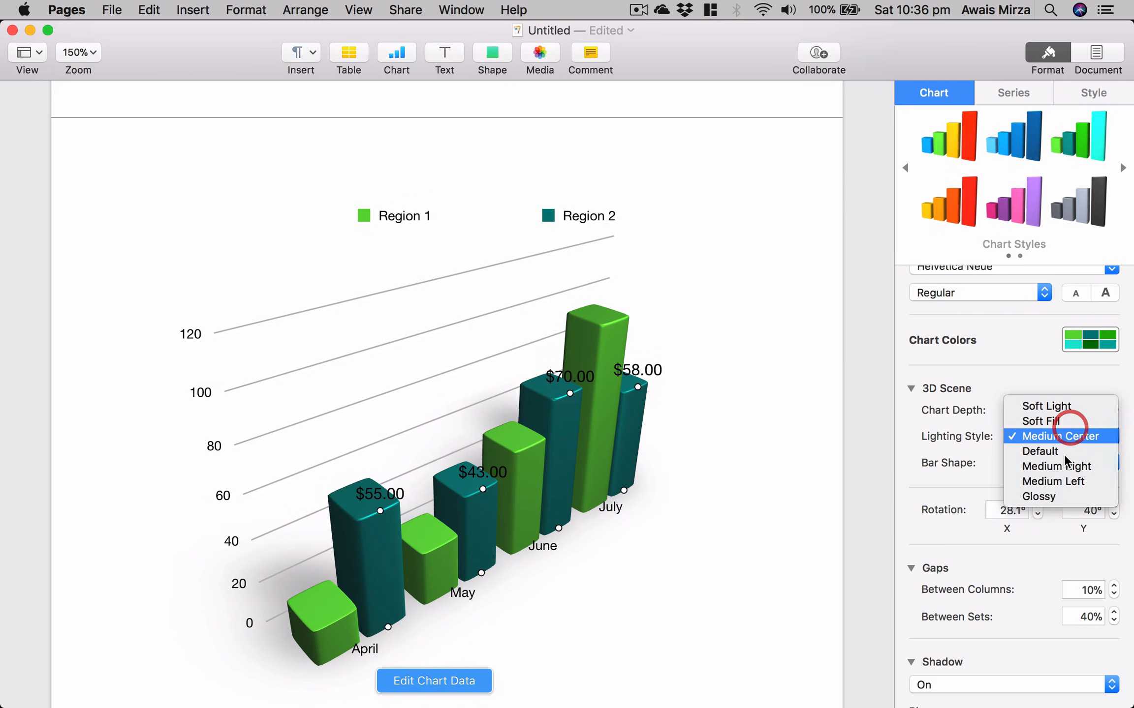
left_click(1061, 493)
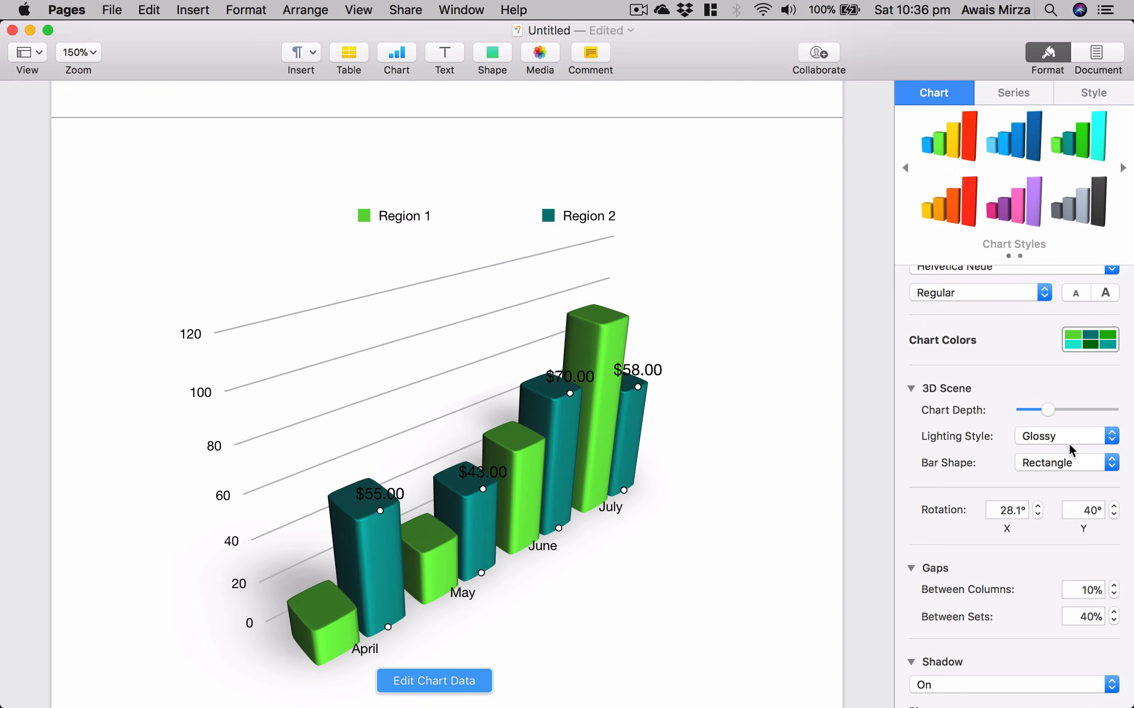
Try the 2D Pie type on the 3D column chart and switch it to 2D Bar
scroll(989, 485, "down", 5)
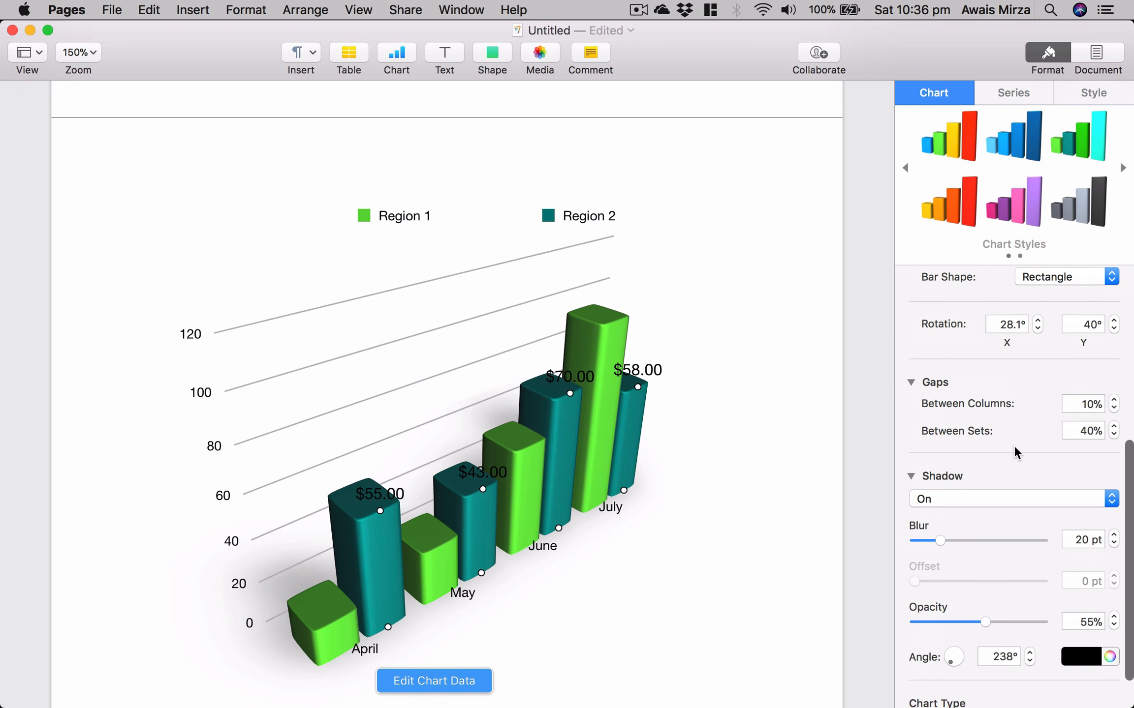
scroll(1063, 437, "down", 2)
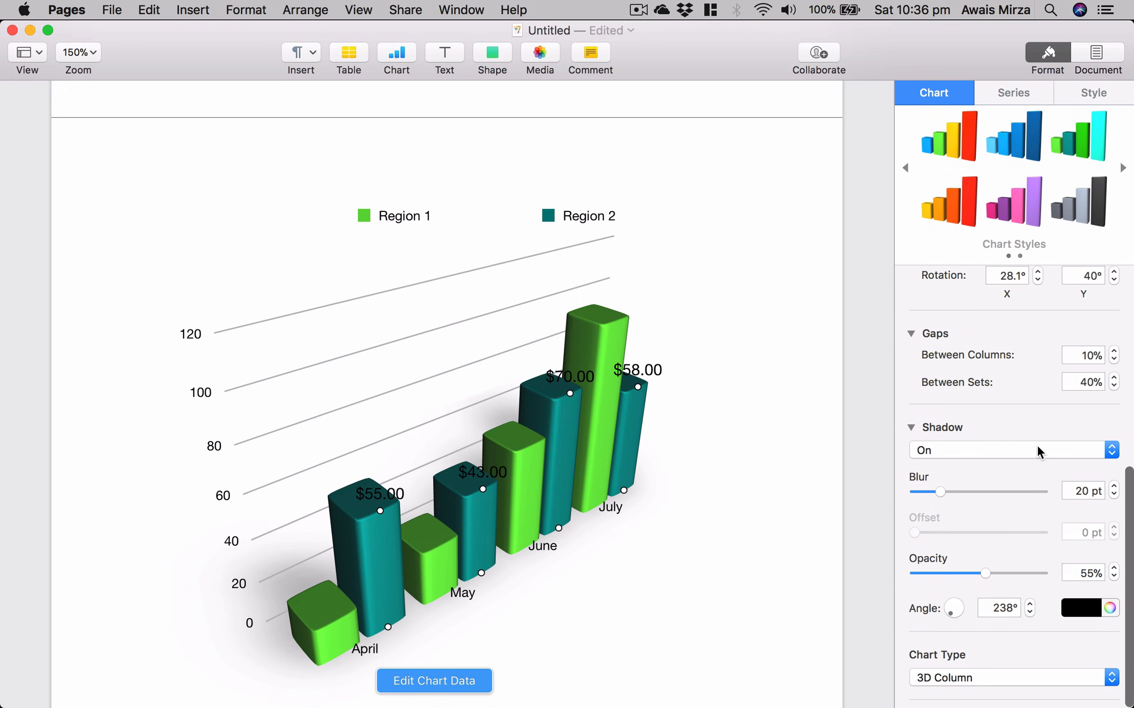
scroll(935, 575, "down", 2)
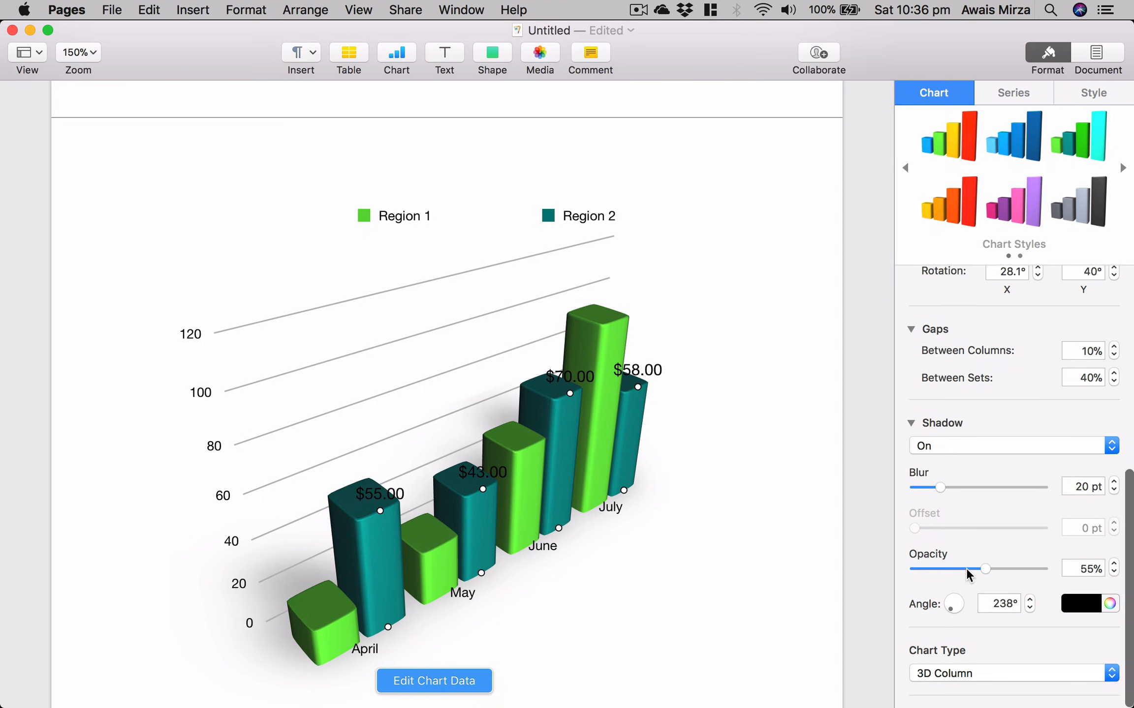
left_click(994, 676)
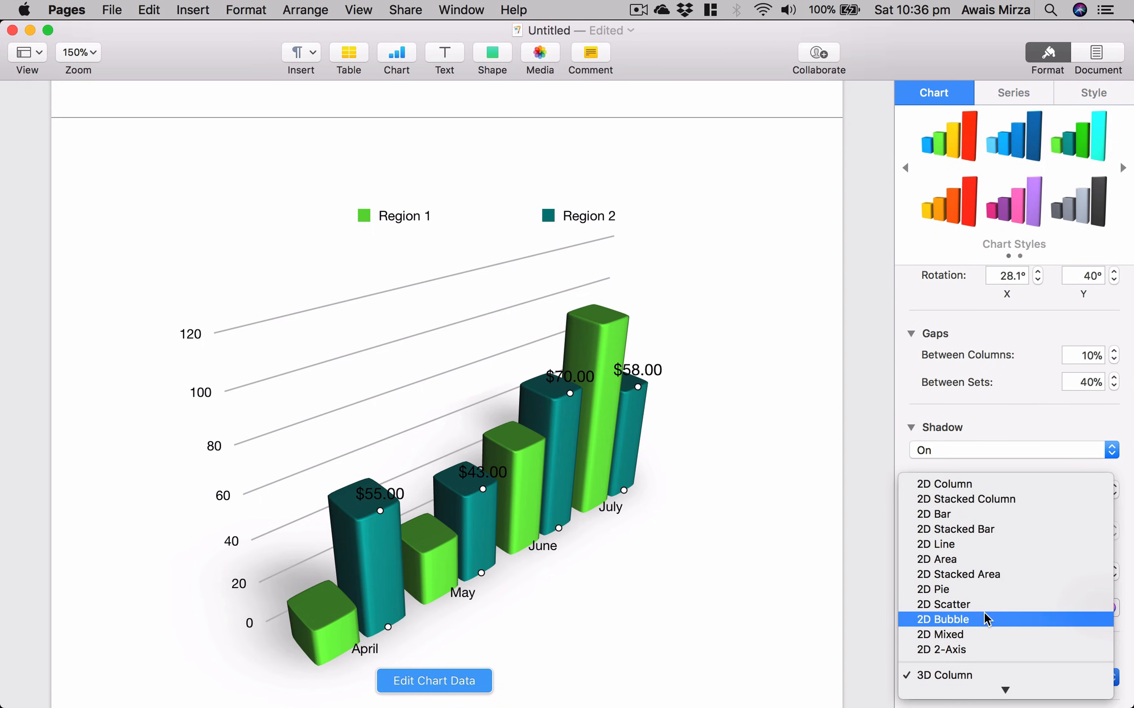
left_click(992, 592)
left_click(995, 675)
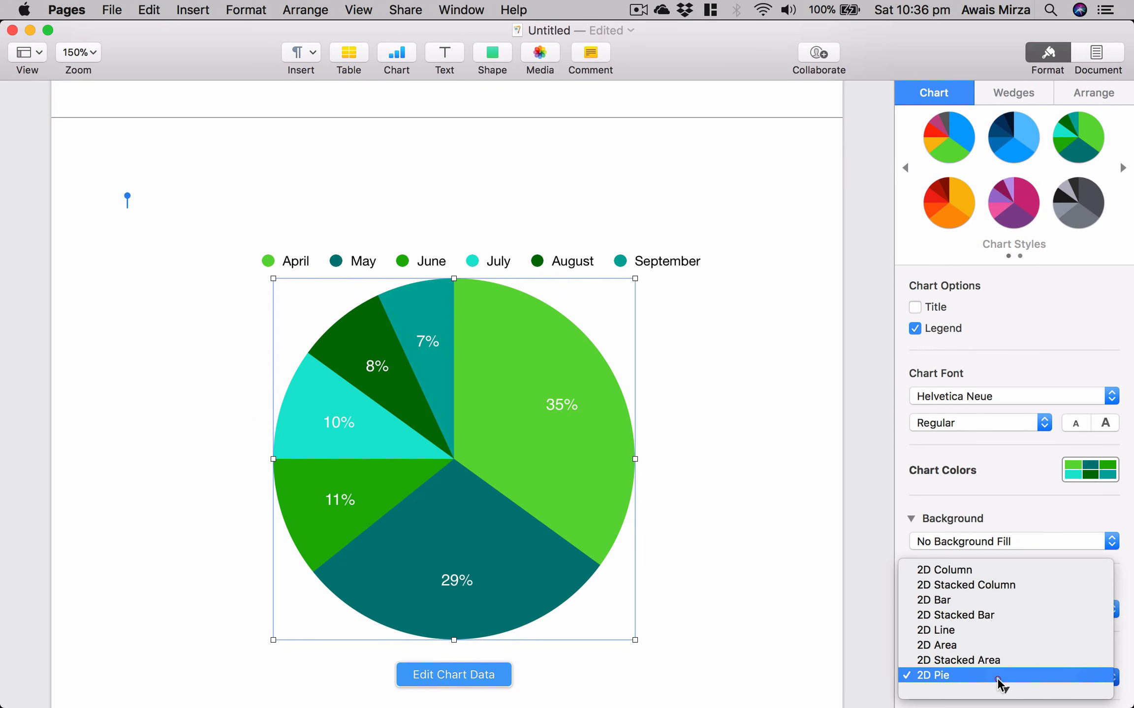
left_click(1002, 602)
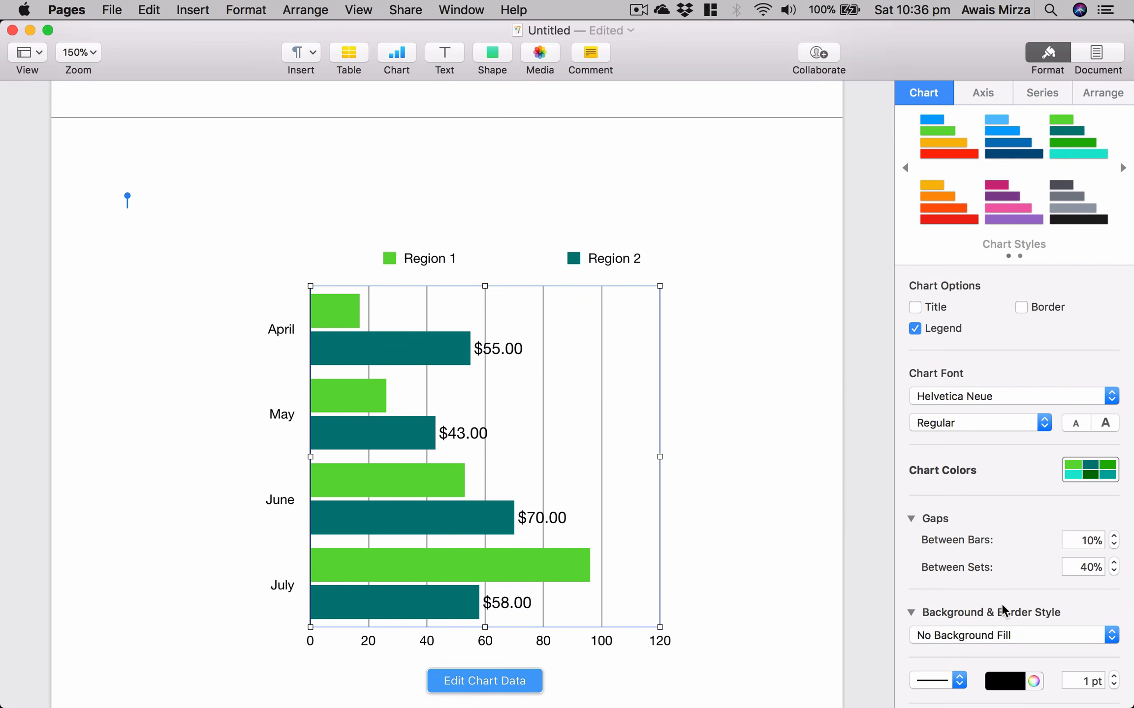
Examine the interactive chart types on offer and the formatting options of the 2D bar chart
left_click(395, 48)
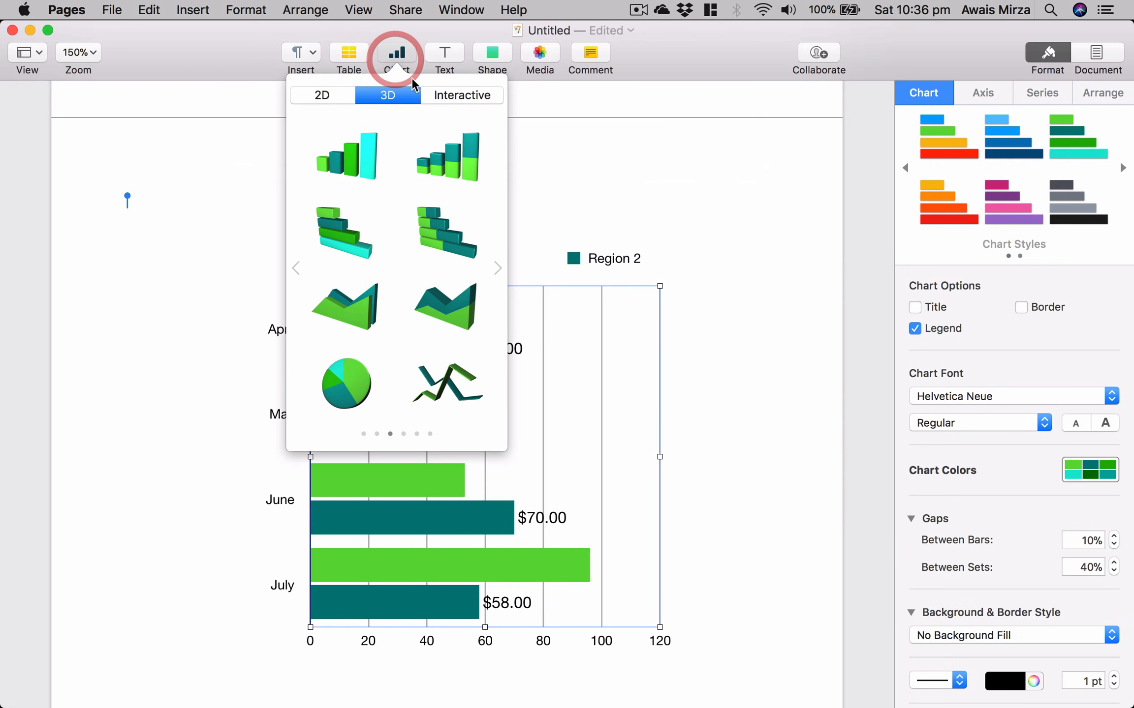
left_click(437, 94)
left_click(401, 97)
left_click(441, 100)
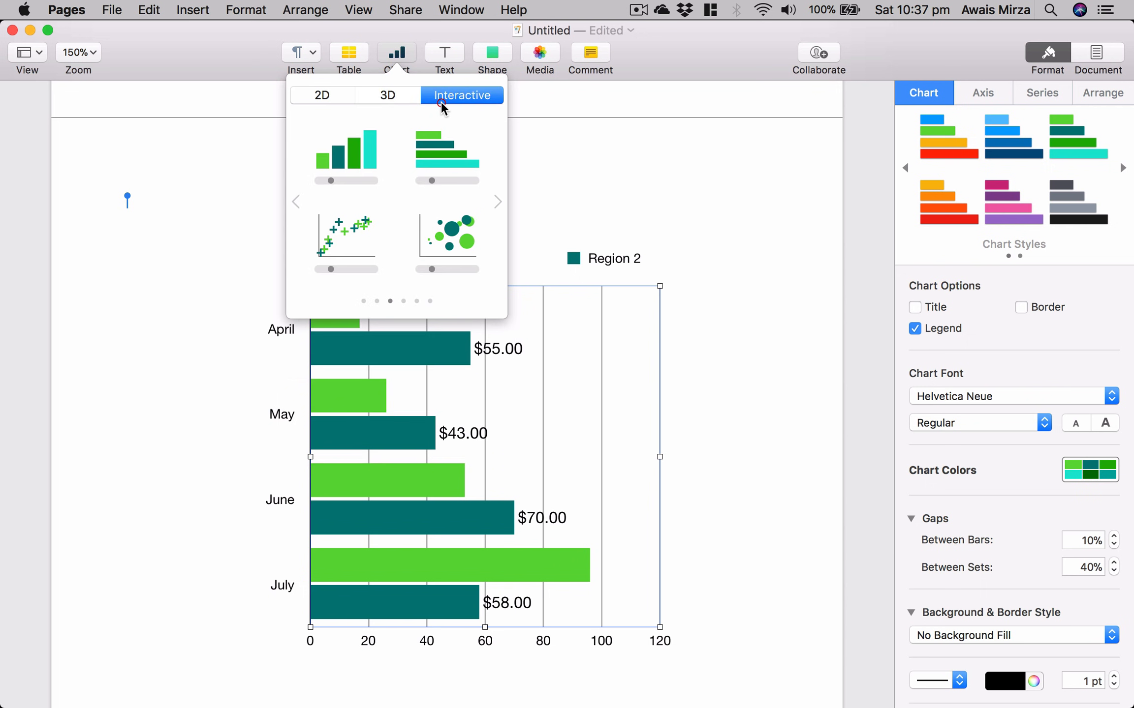
left_click(971, 600)
scroll(970, 599, "down", 5)
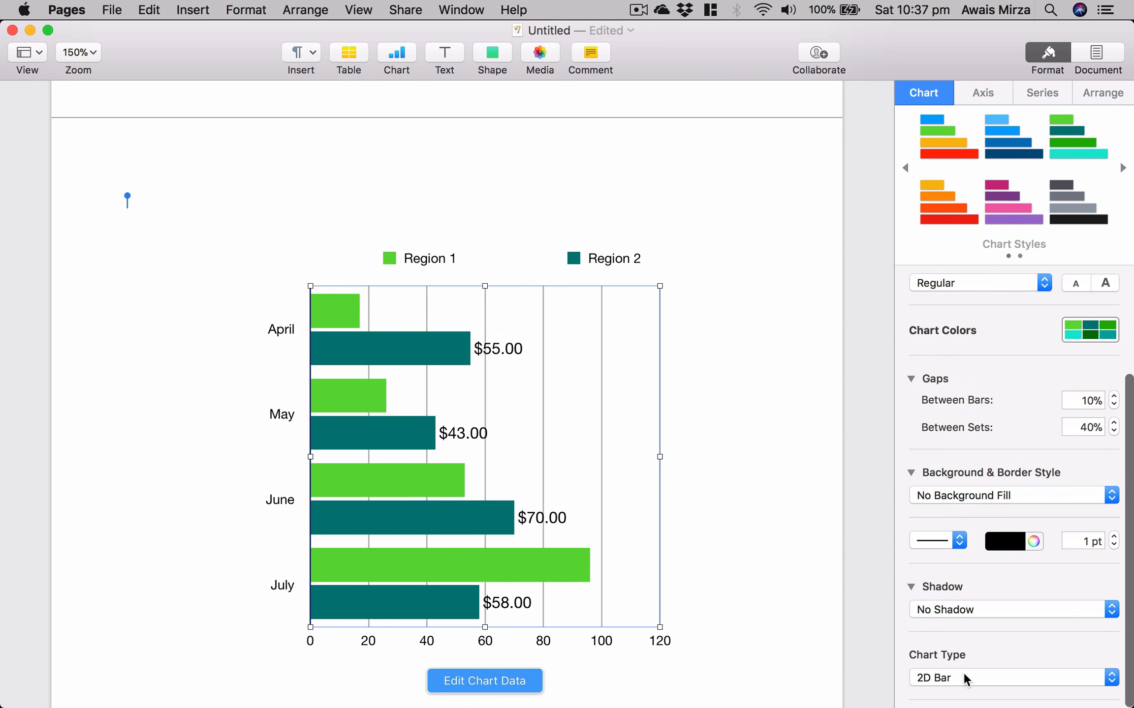
scroll(982, 282, "up", 3)
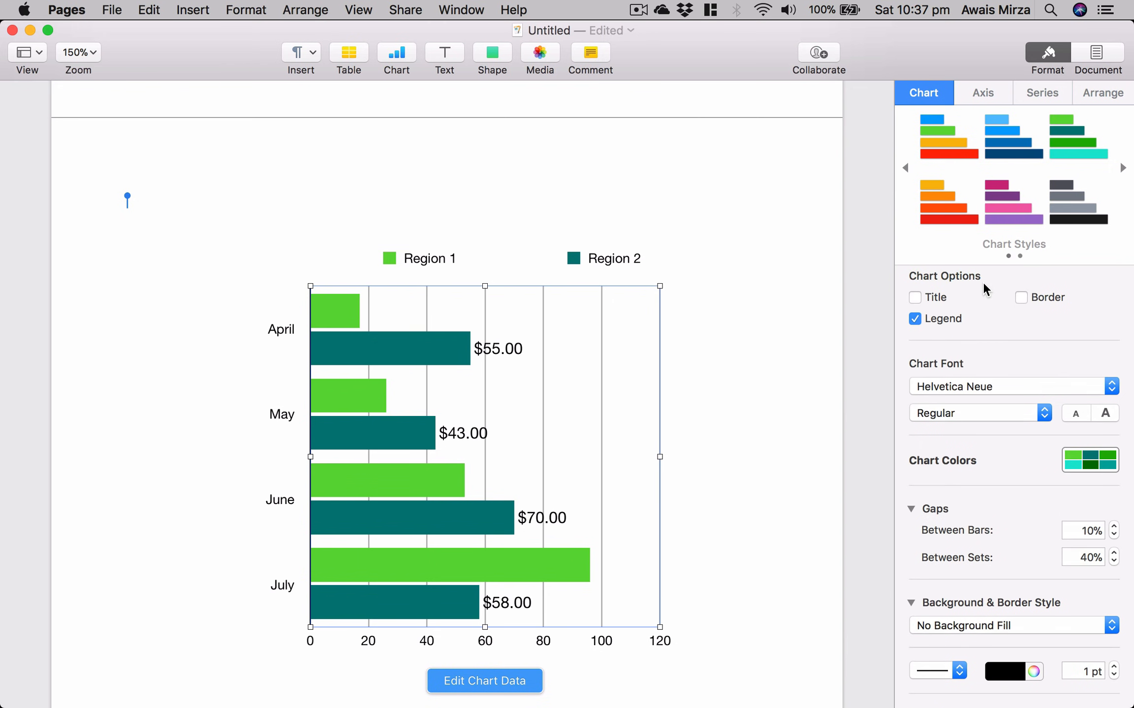
scroll(983, 284, "down", 3)
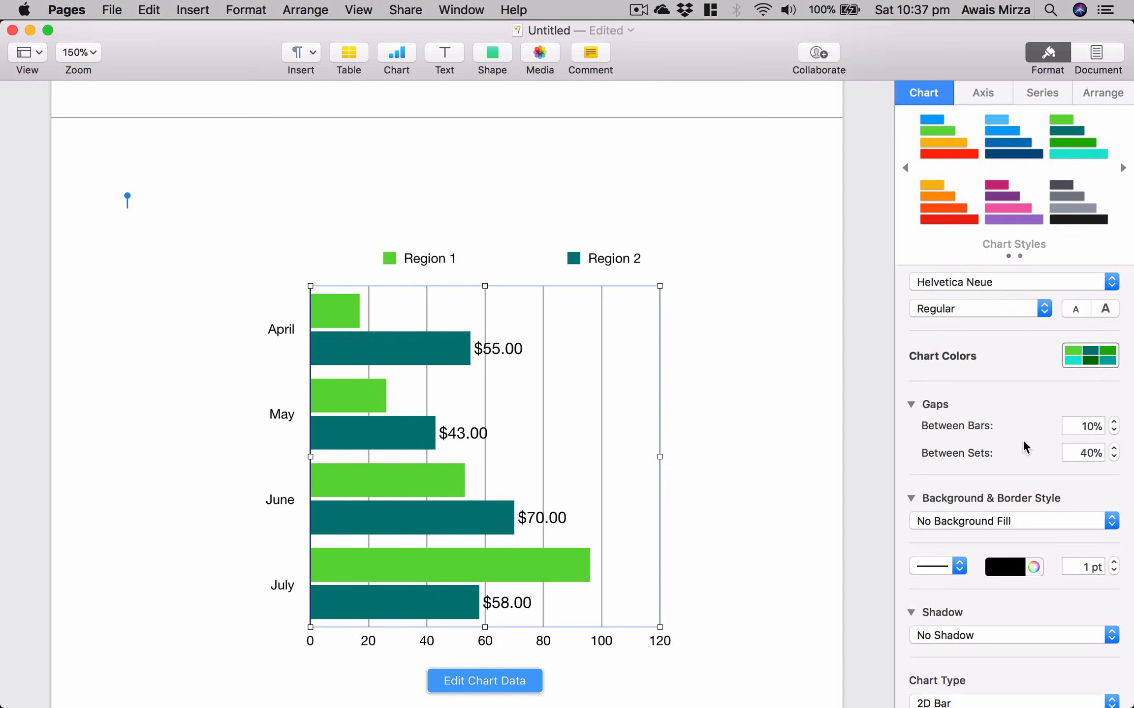
scroll(1022, 439, "down", 2)
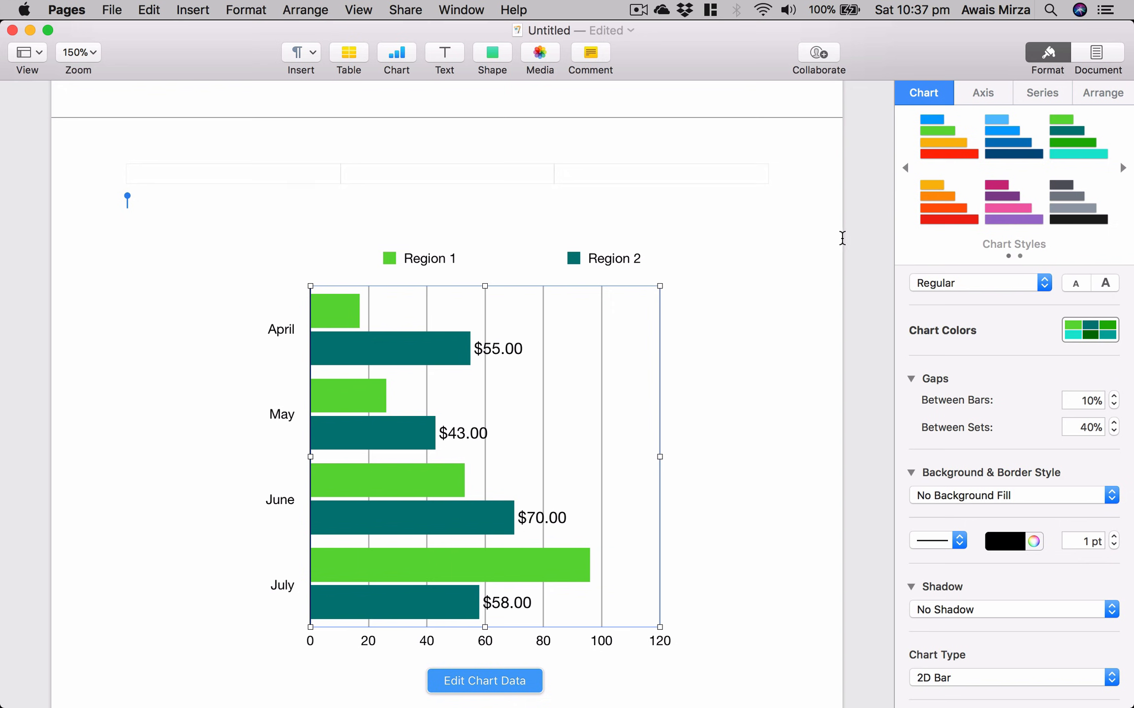
Delete the 2D bar chart from the page, leaving its chart type as it is
left_click(943, 674)
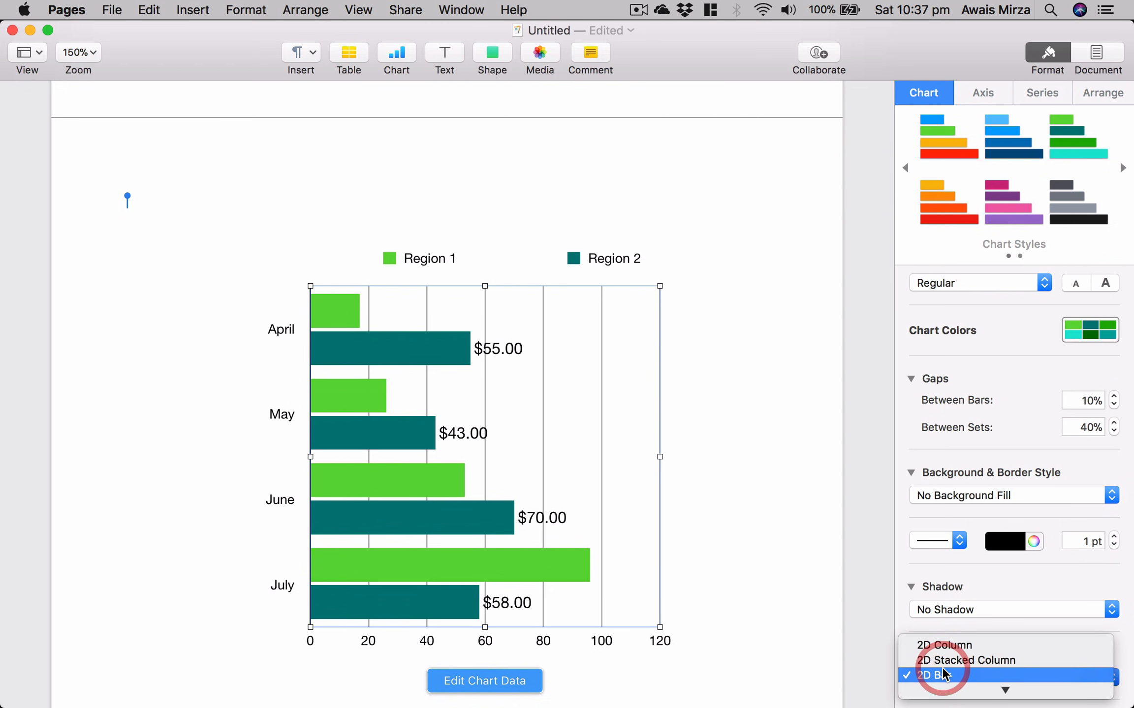
left_click(1007, 586)
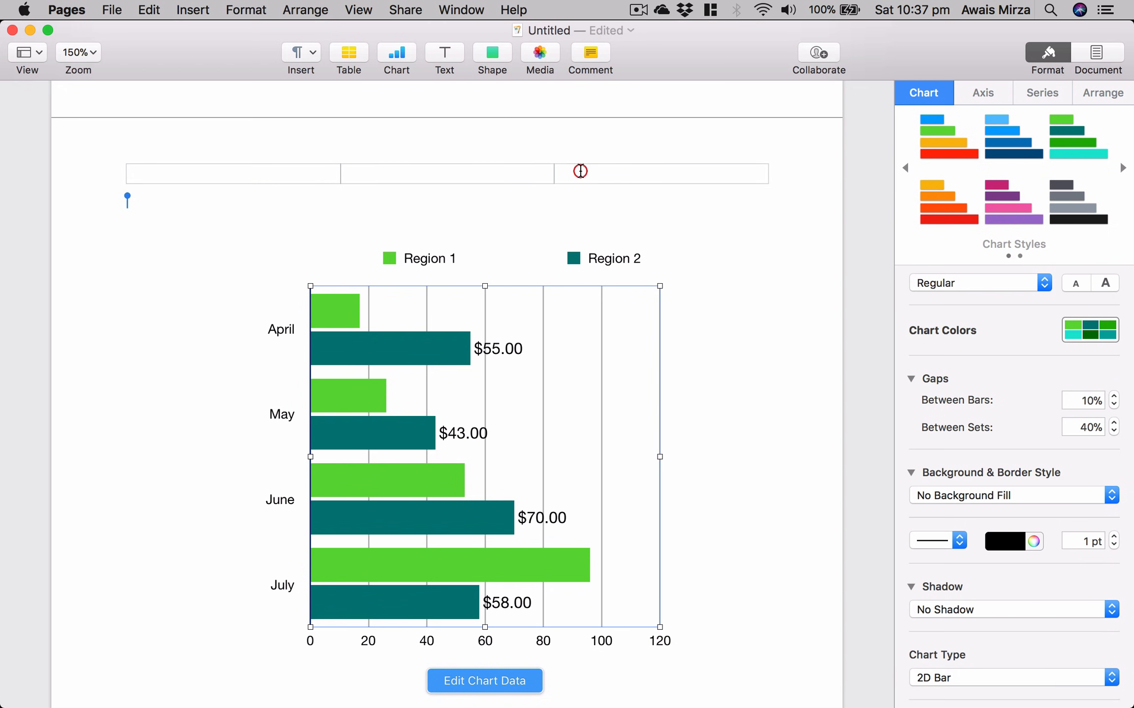
key("Delete")
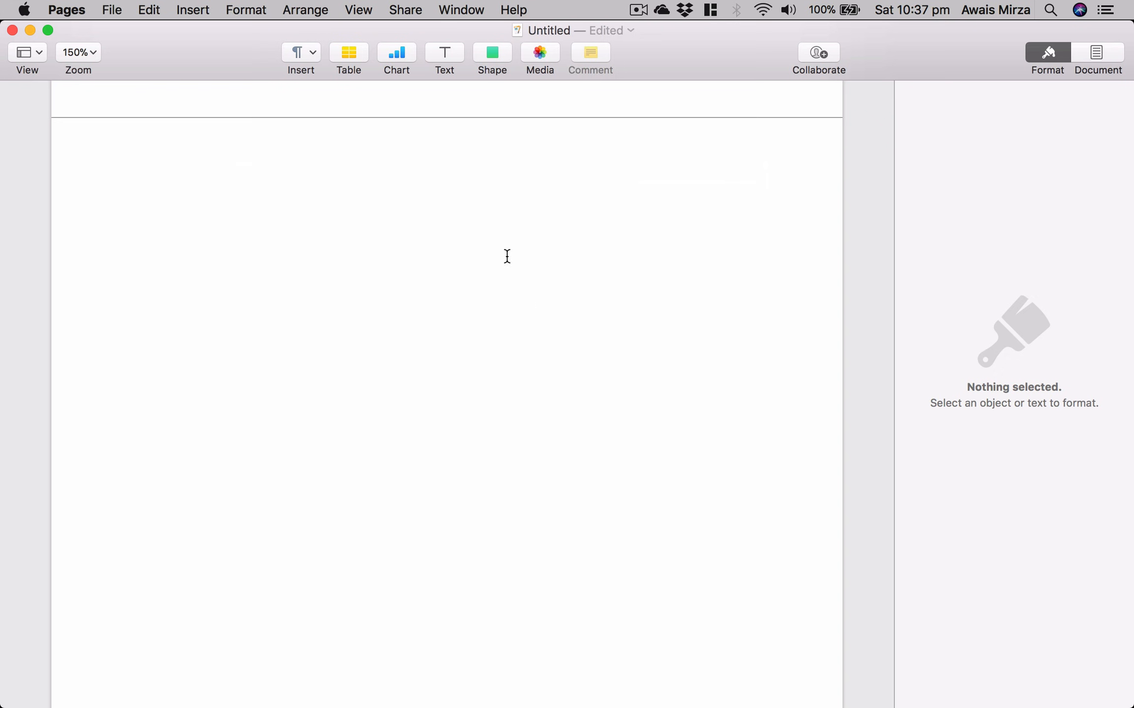
Insert a text box, place it near the upper margin of the page, and review its text layout options
left_click(459, 50)
left_click_drag(563, 389, 423, 236)
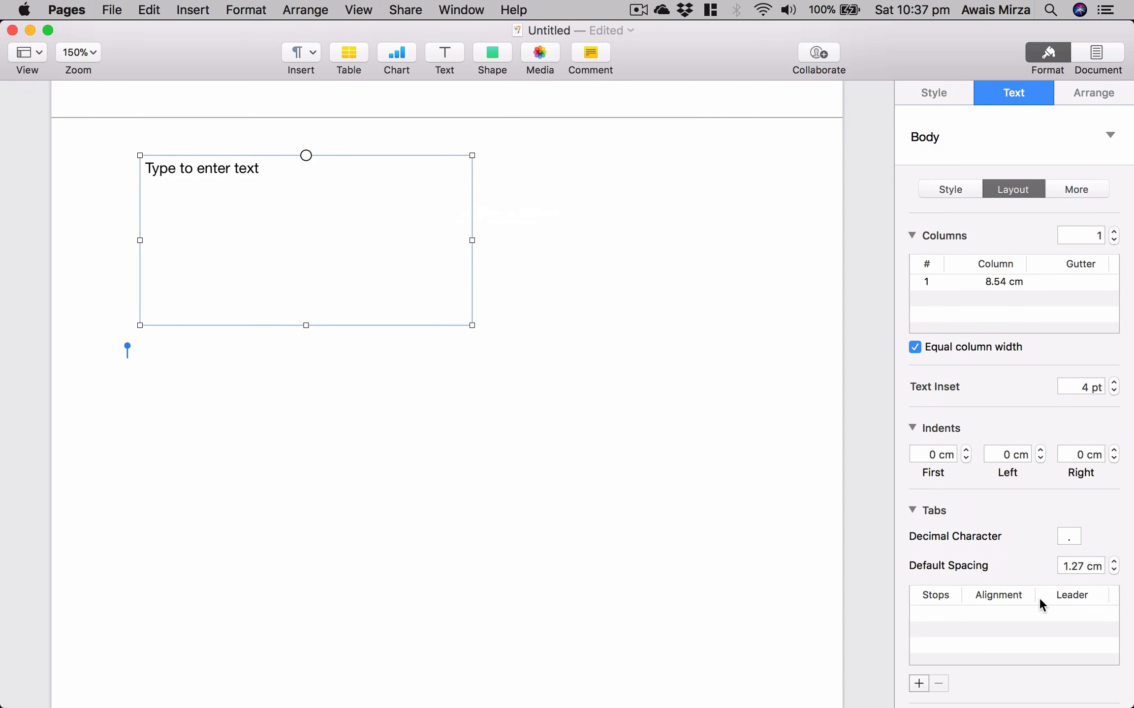
scroll(1025, 506, "down", 5)
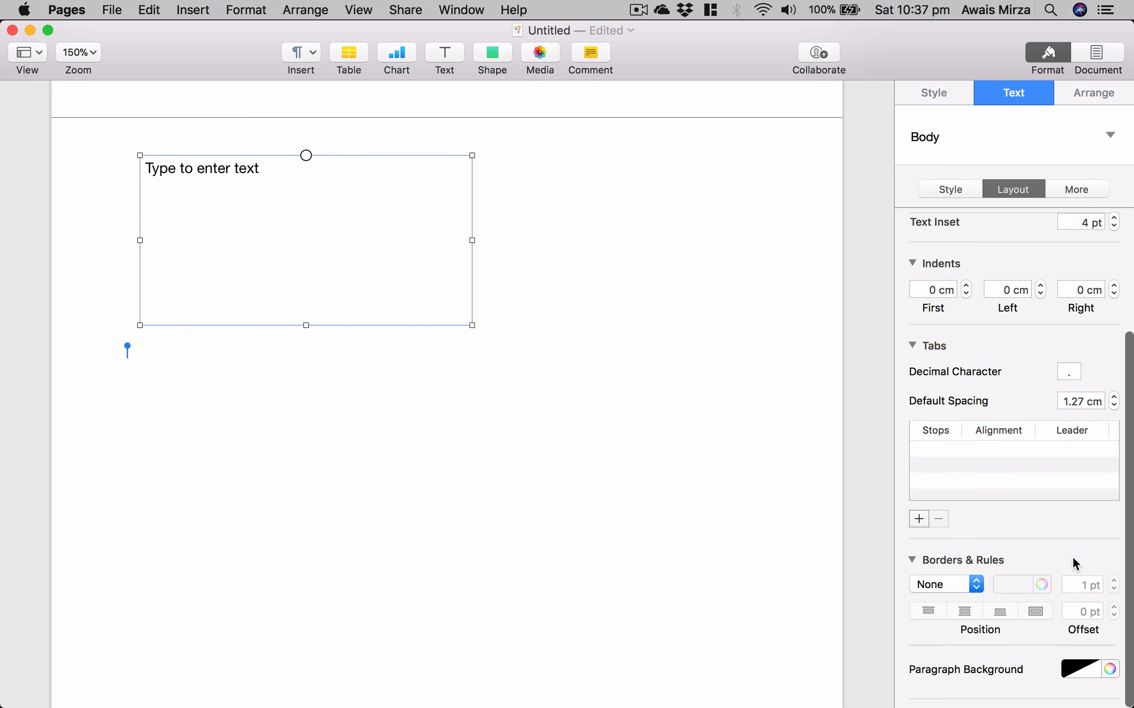
scroll(999, 295, "up", 5)
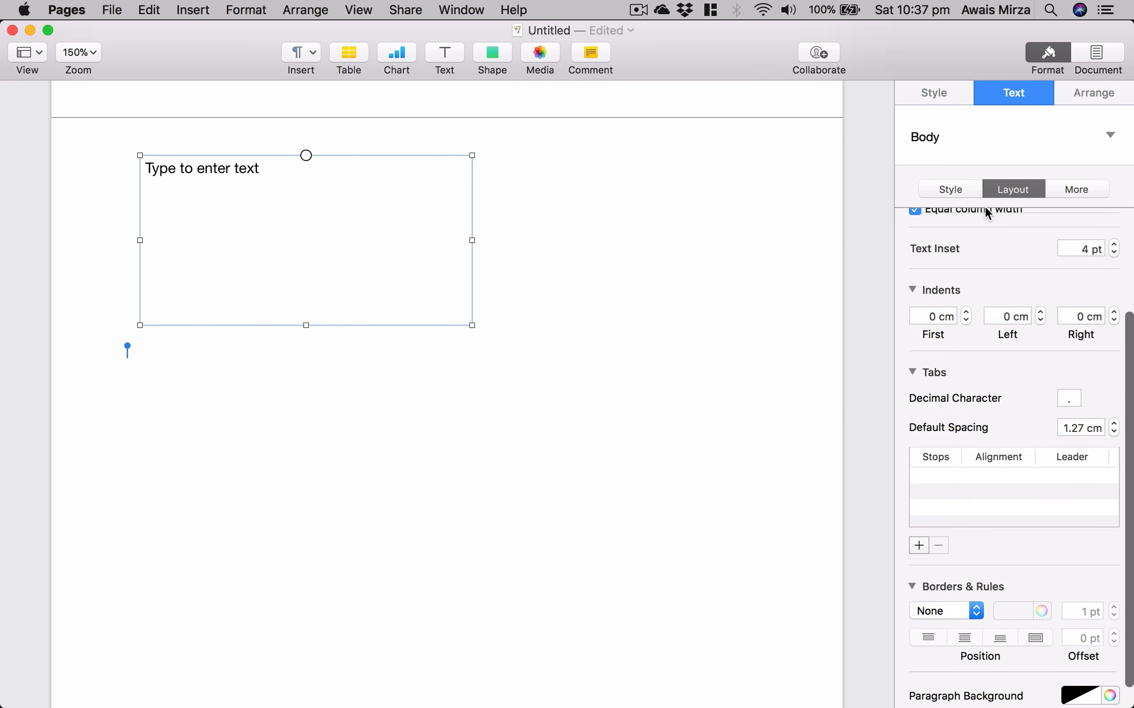
Delete the empty text box from the page
left_click(635, 231)
left_click(370, 215)
key("Delete")
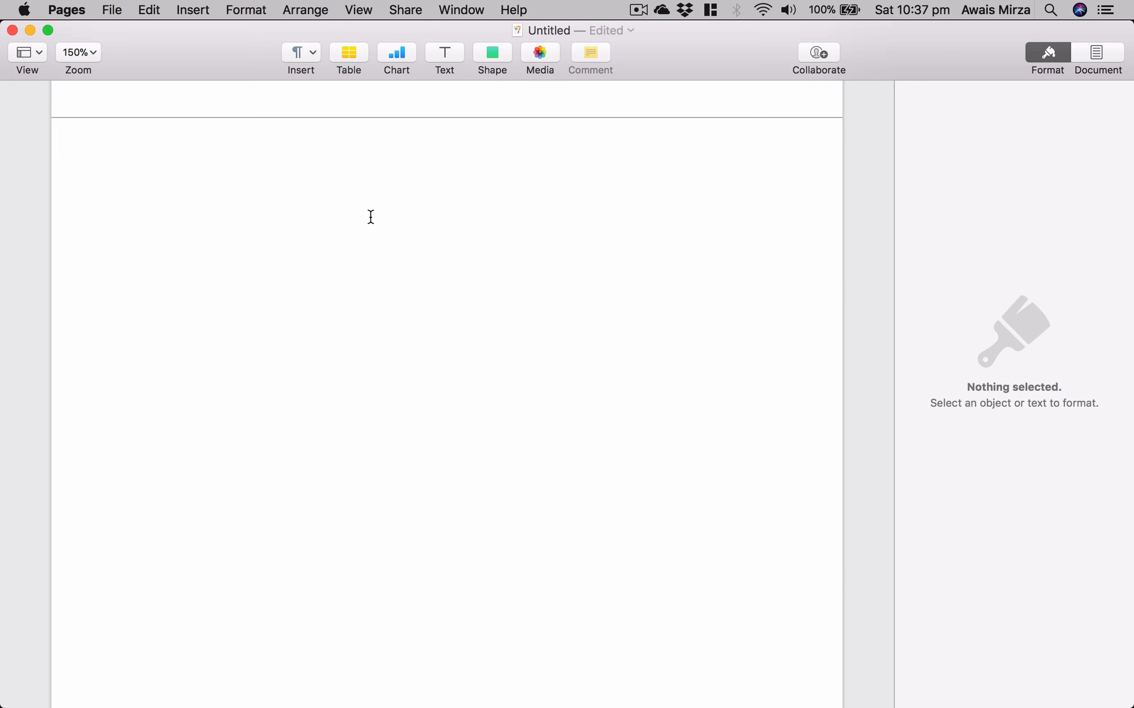
Browse the shape categories and insert the open book with visible spine from the Education shapes
left_click(502, 52)
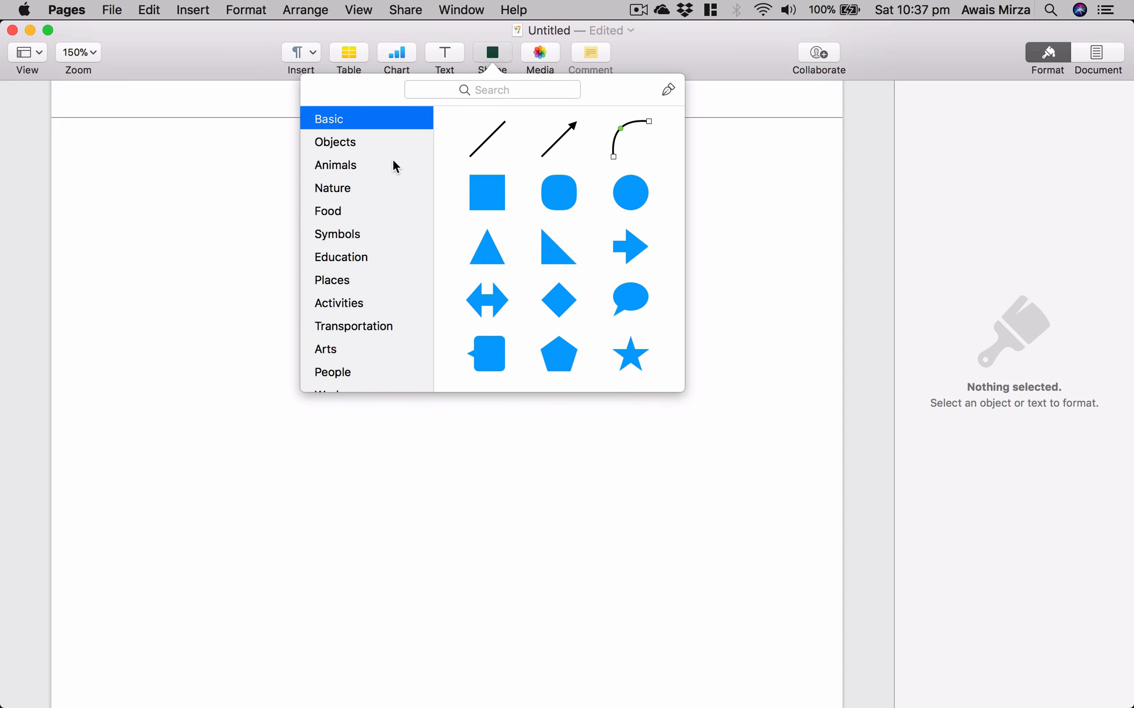
left_click(388, 171)
left_click(379, 188)
key("Down")
key("Down")
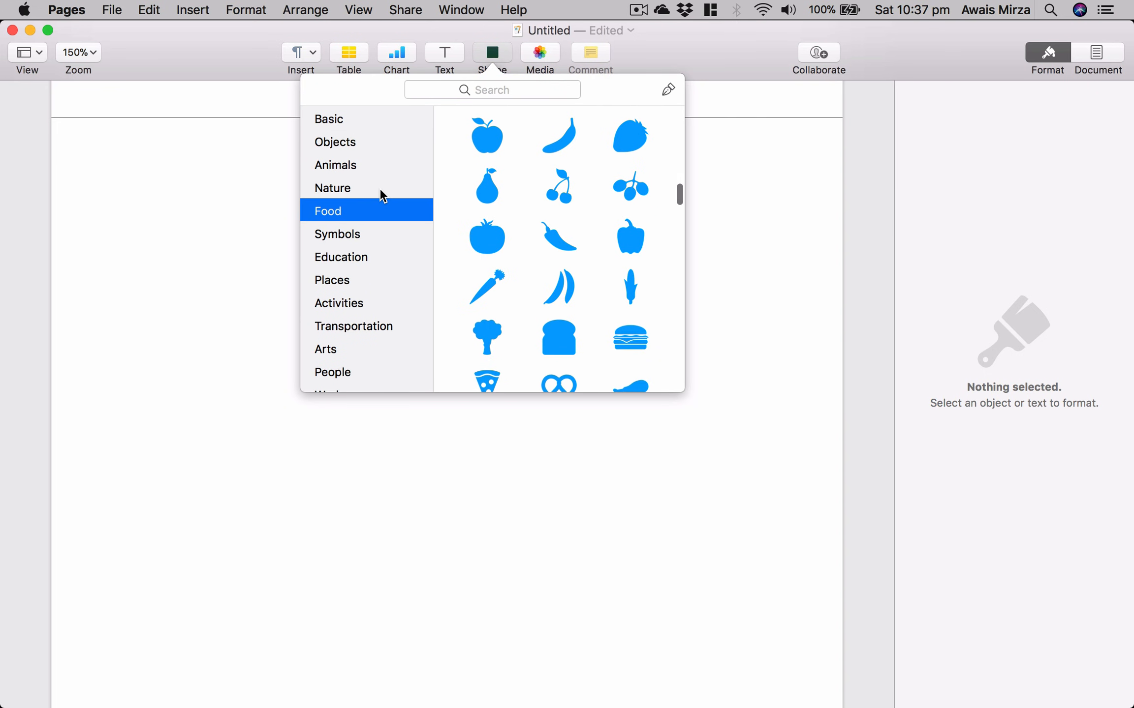
key("Up")
key("Down")
key("Up")
key("shift+Down")
key("shift+Down")
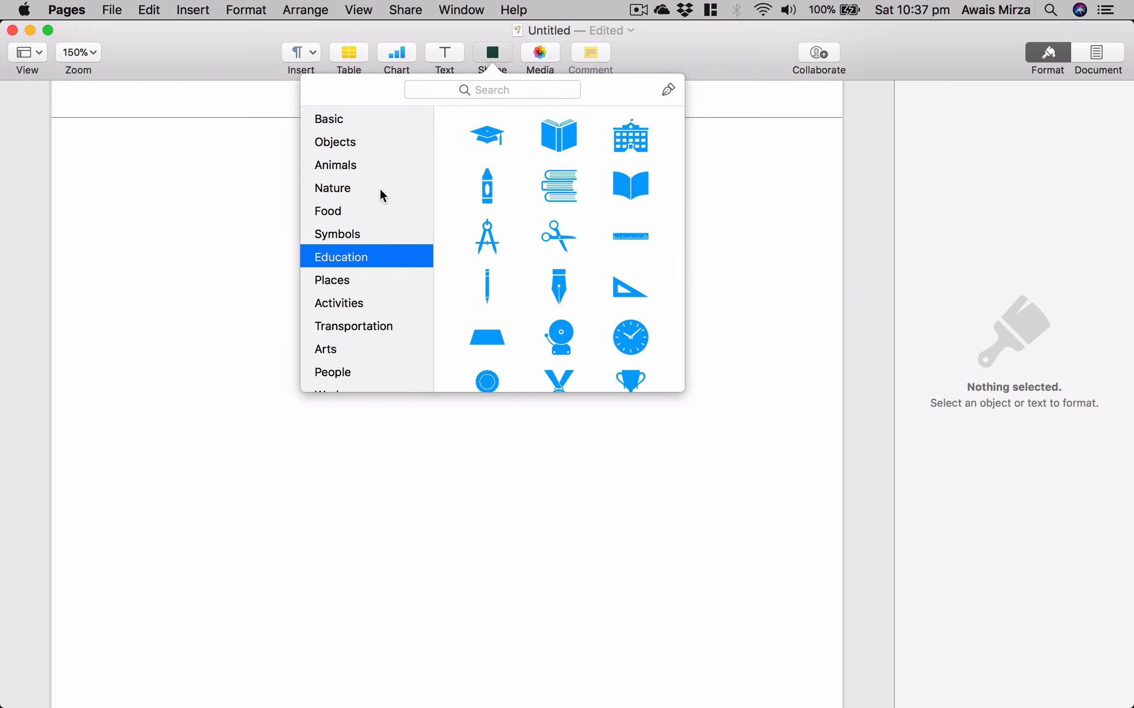
left_click(573, 150)
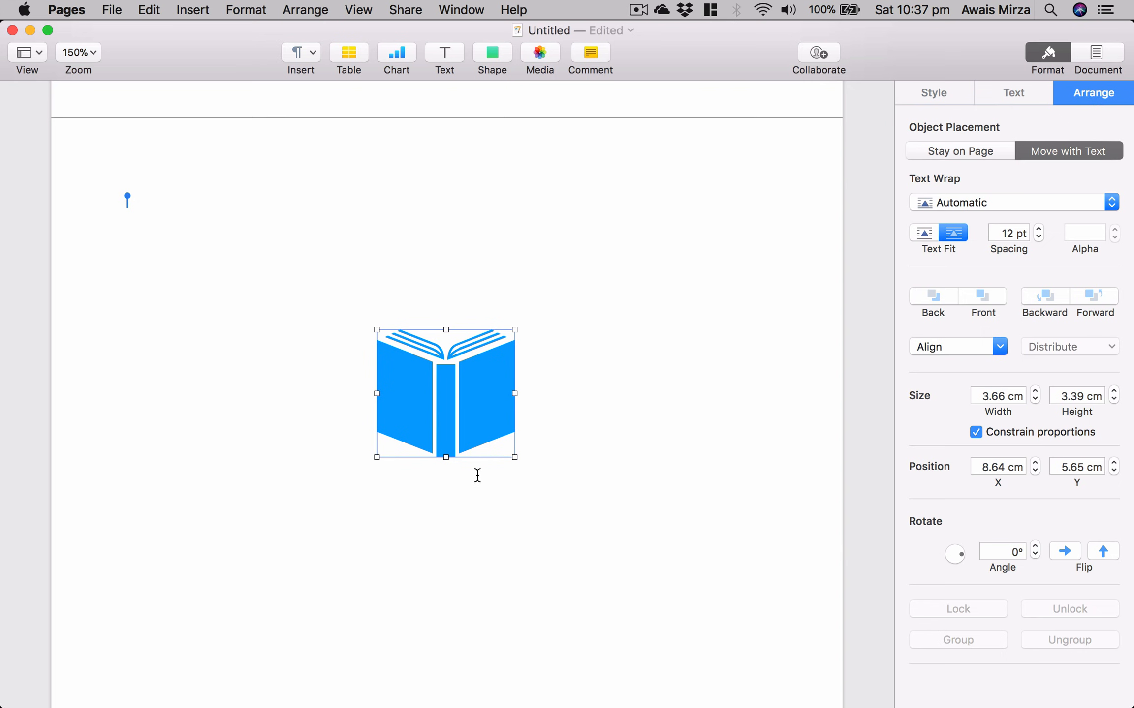
Move the book shape up the page to about X 8.15 cm, Y 3.11 cm
double_click(476, 405)
left_click(685, 183)
left_click(466, 379)
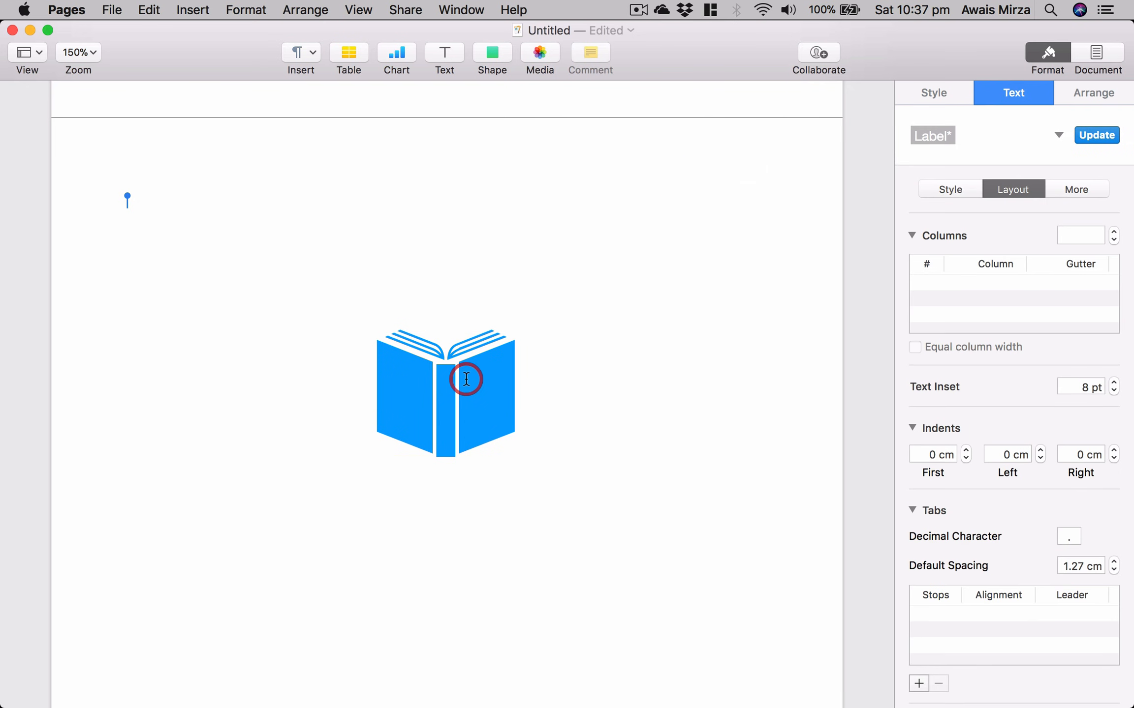
left_click(537, 306)
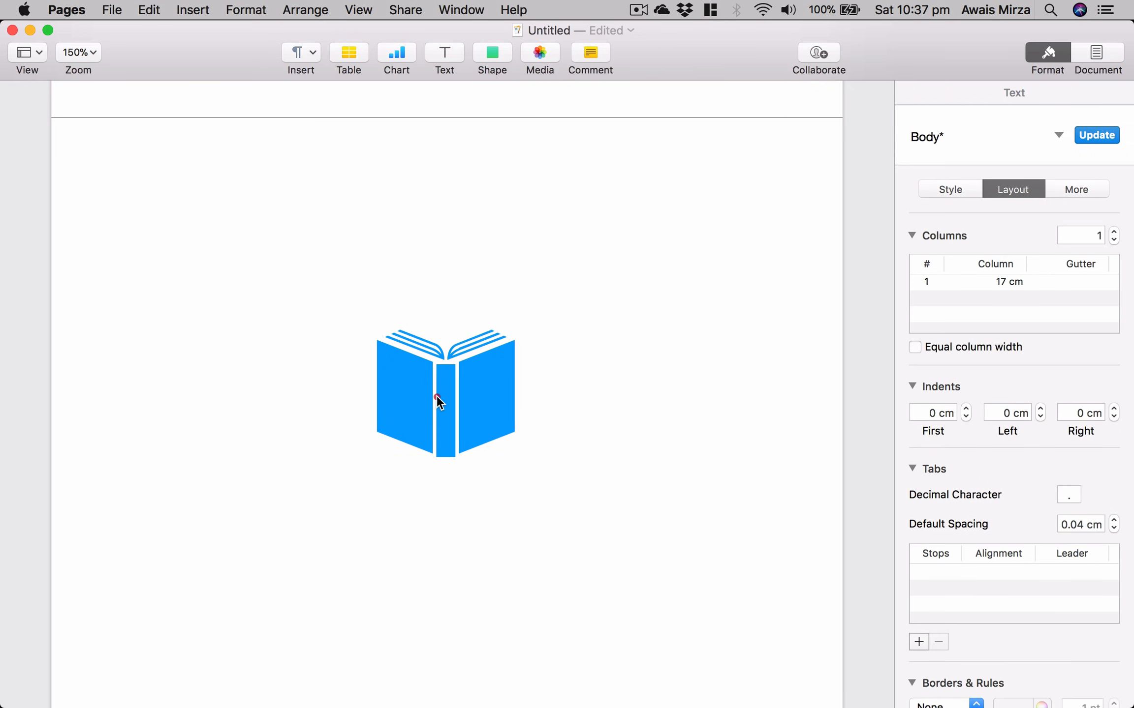
left_click(436, 396)
left_click_drag(436, 396, 477, 282)
left_click(639, 307)
left_click(495, 310)
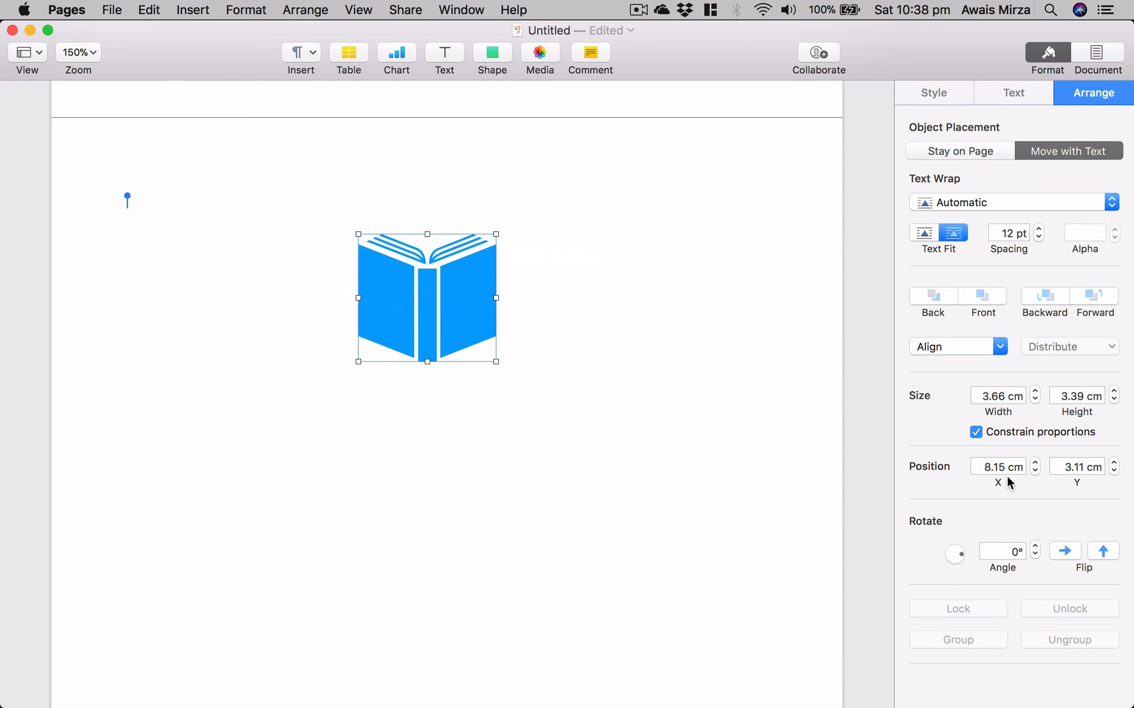
Shift the book shape's X position to 6.65 cm and back to 8.15 cm, and deselect it
left_click(1035, 471)
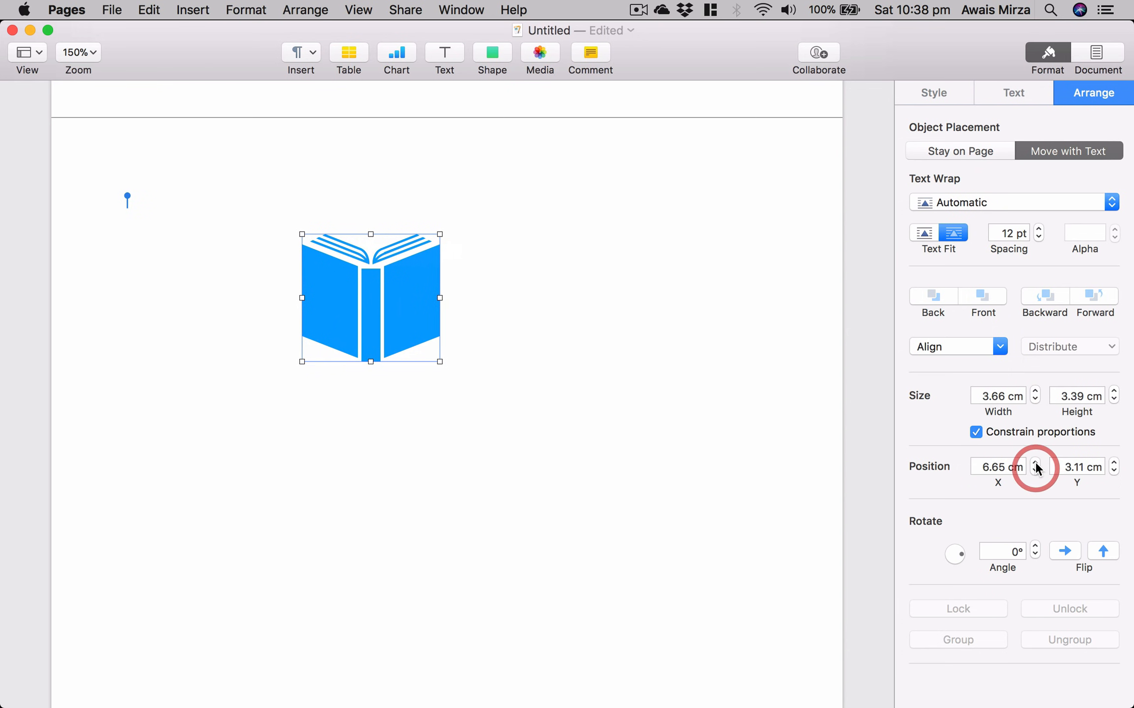
left_click(1036, 463)
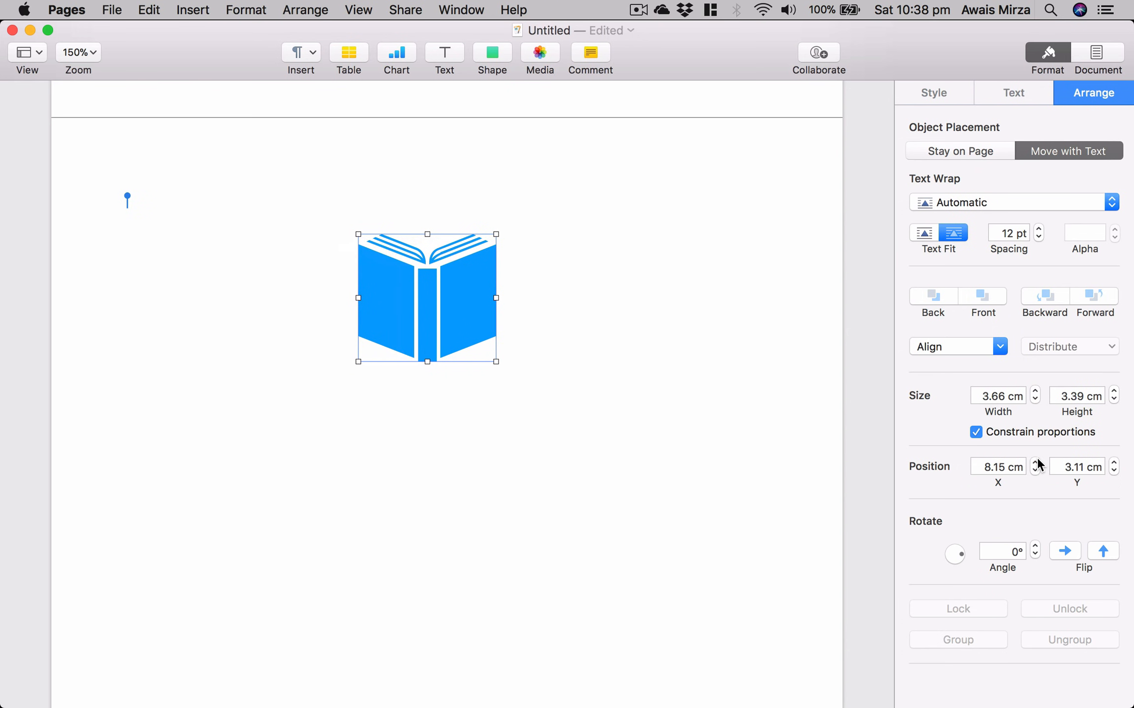
left_click(524, 307)
left_click(494, 52)
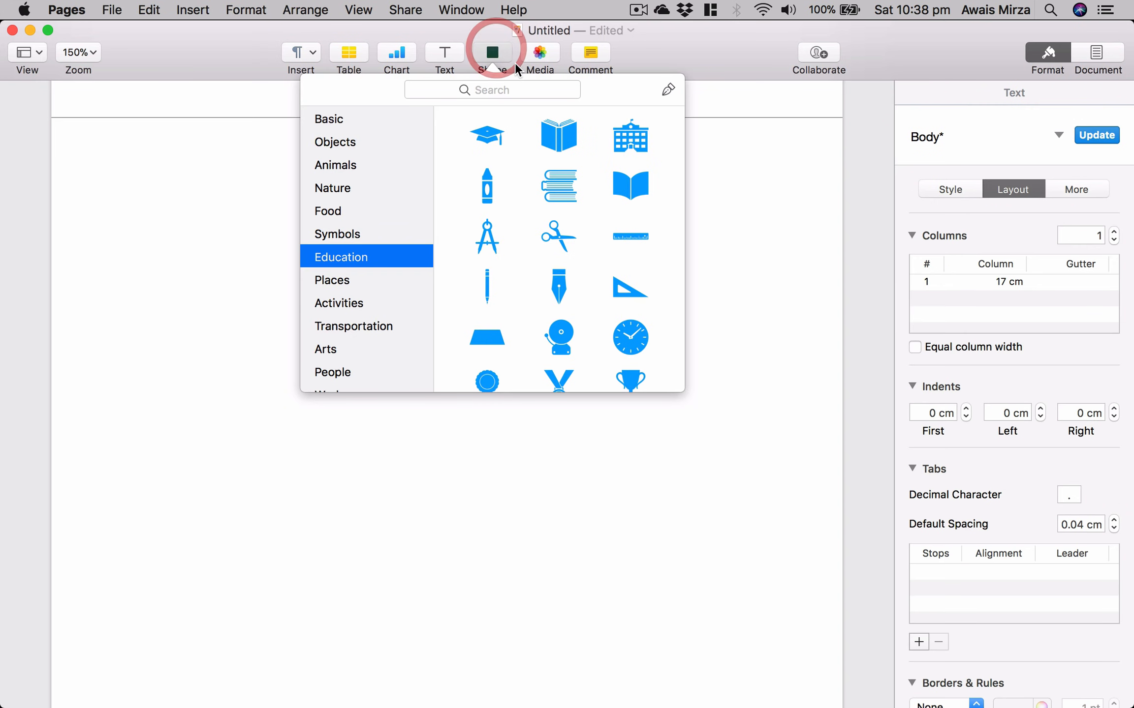
left_click(635, 187)
left_click_drag(462, 256, 607, 230)
key("Delete")
left_click(514, 11)
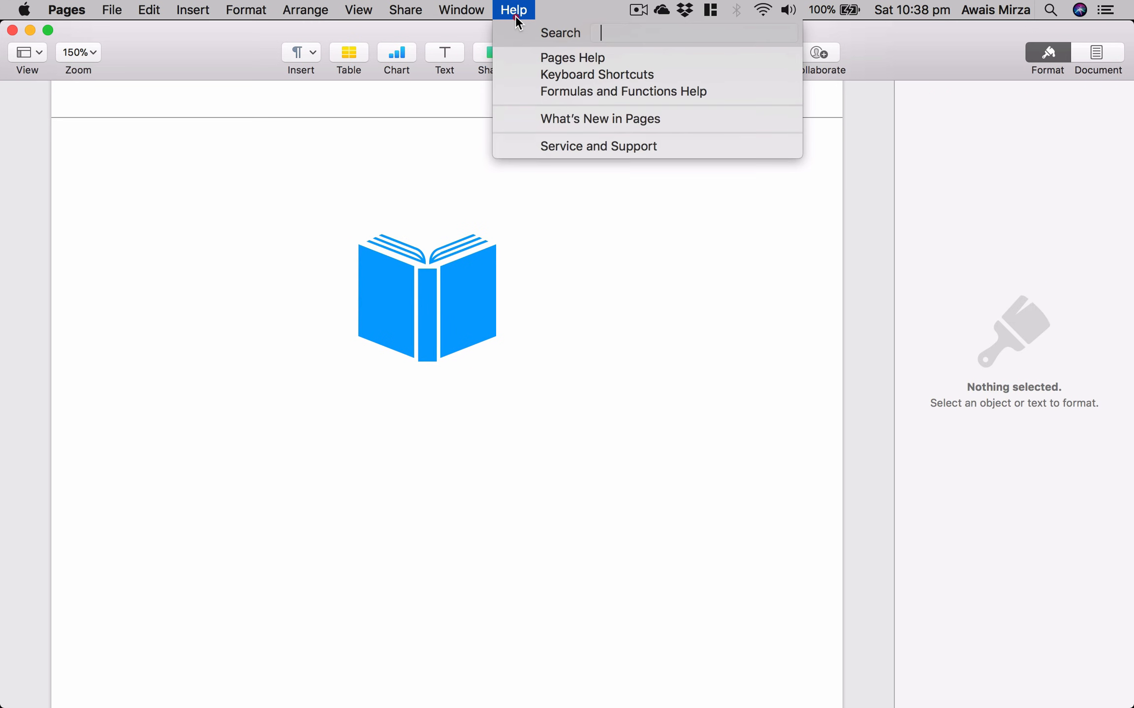
left_click(514, 11)
Insert the banded planet from the Education shapes and move it beside the book, at about X 13.93 cm, Y 3.39 cm
left_click(483, 49)
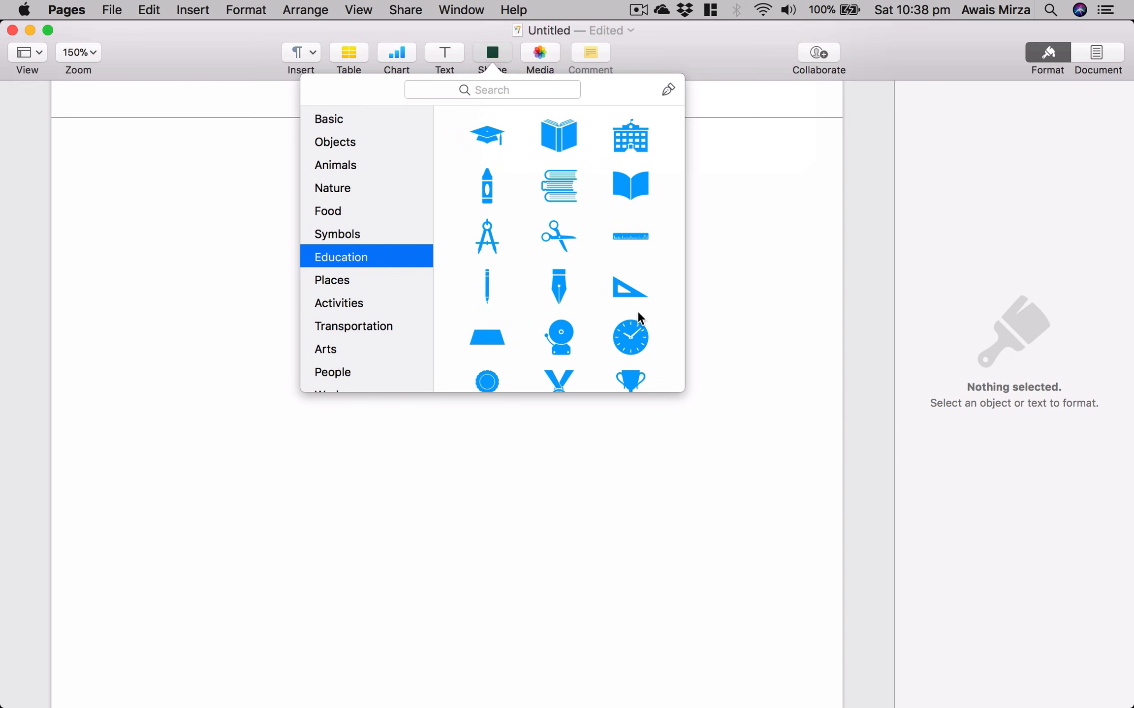
scroll(609, 316, "down", 5)
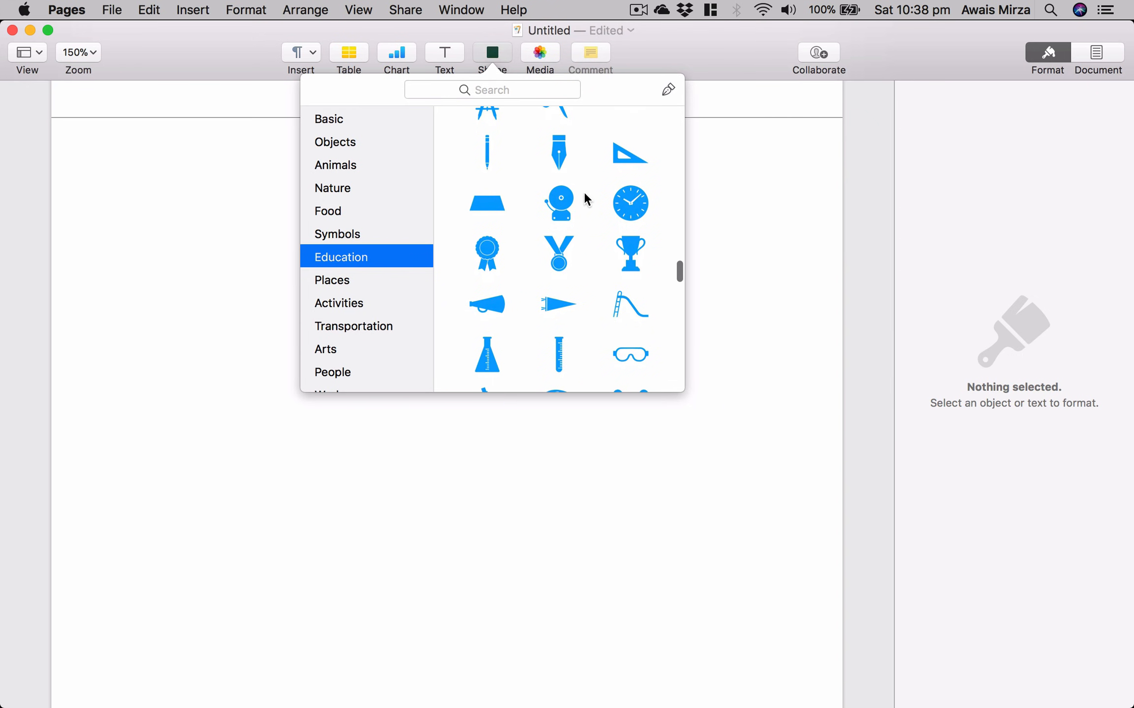
scroll(539, 247, "down", 3)
scroll(538, 241, "down", 2)
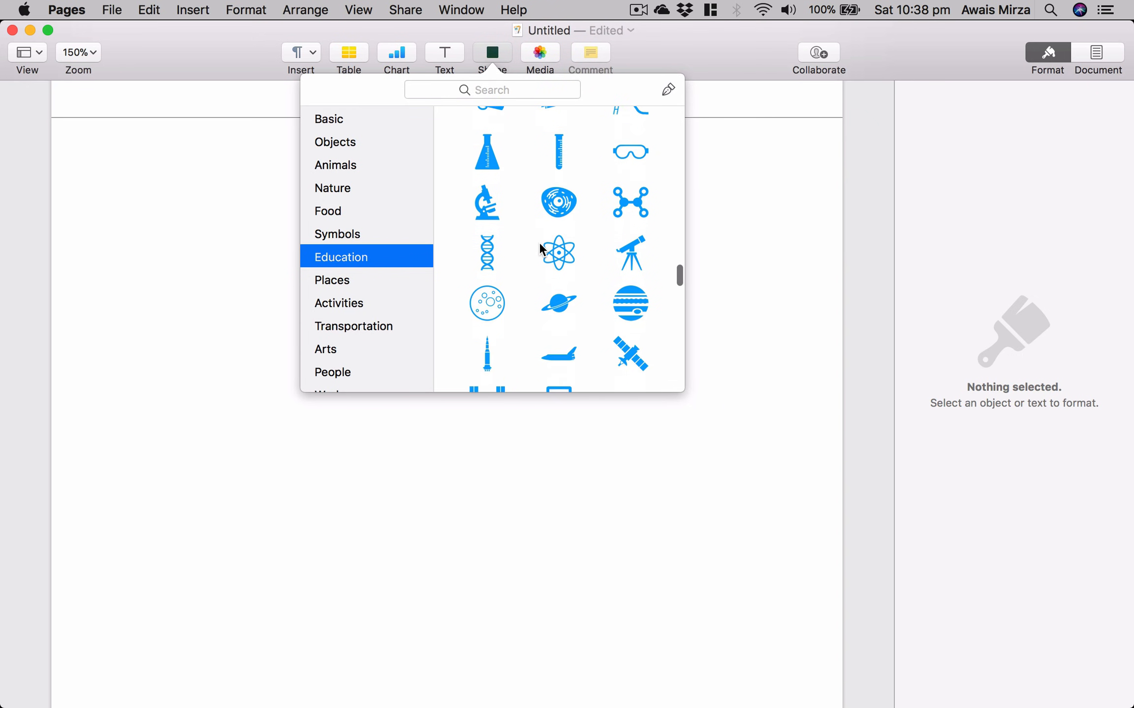
left_click(621, 288)
key("super+a")
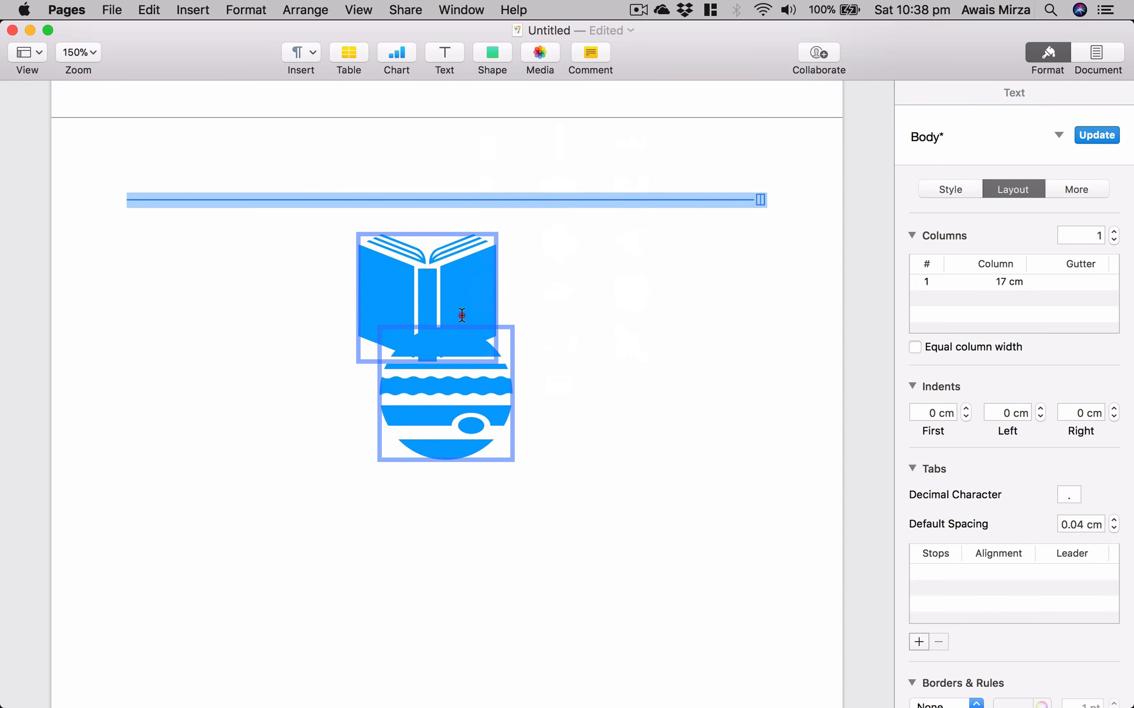
left_click(587, 372)
left_click(442, 401)
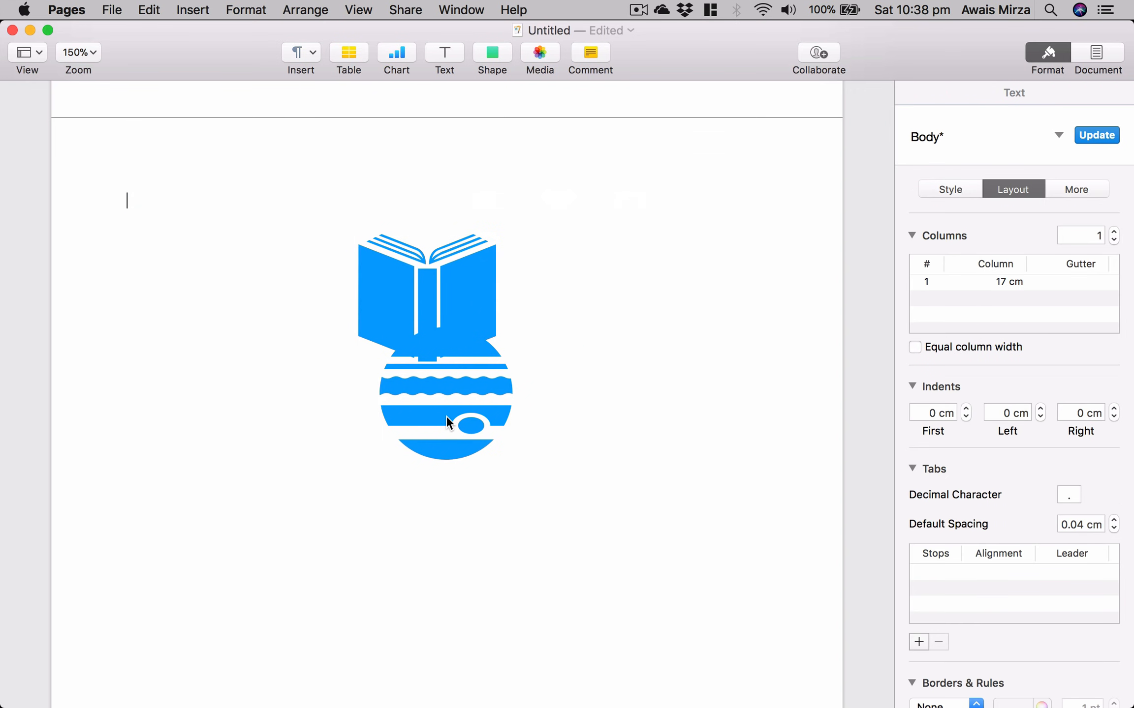
left_click_drag(447, 422, 668, 327)
Apply the red shape style to the planet
left_click(1038, 152)
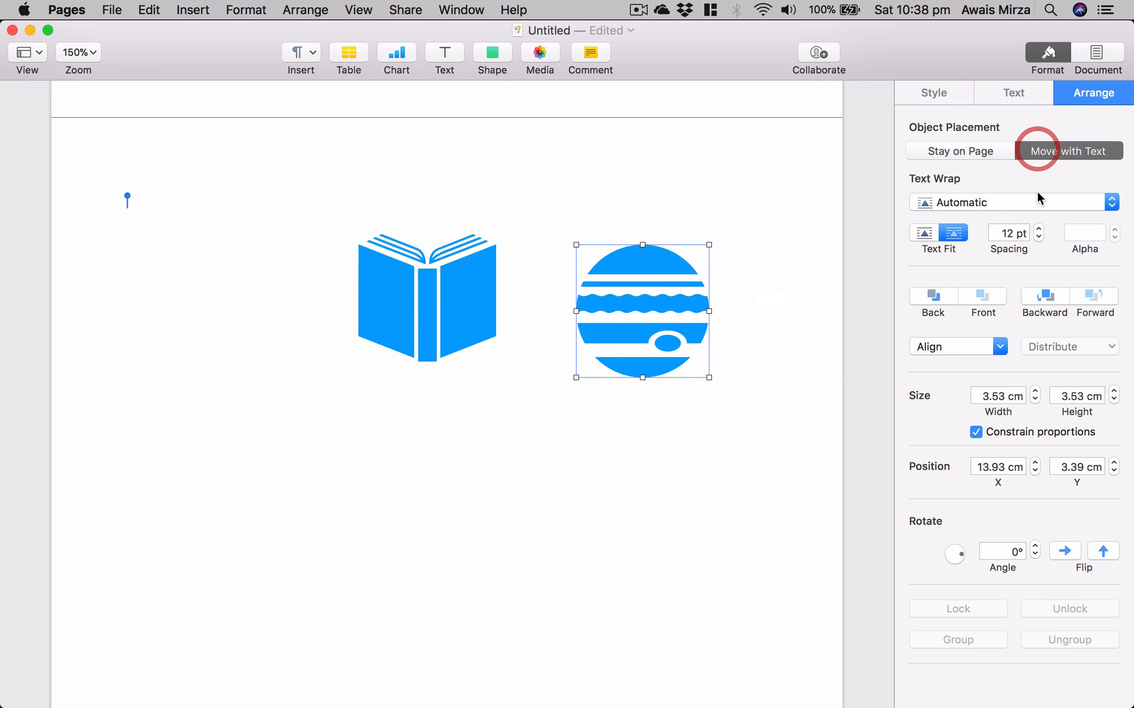
scroll(985, 329, "down", 1)
left_click(947, 96)
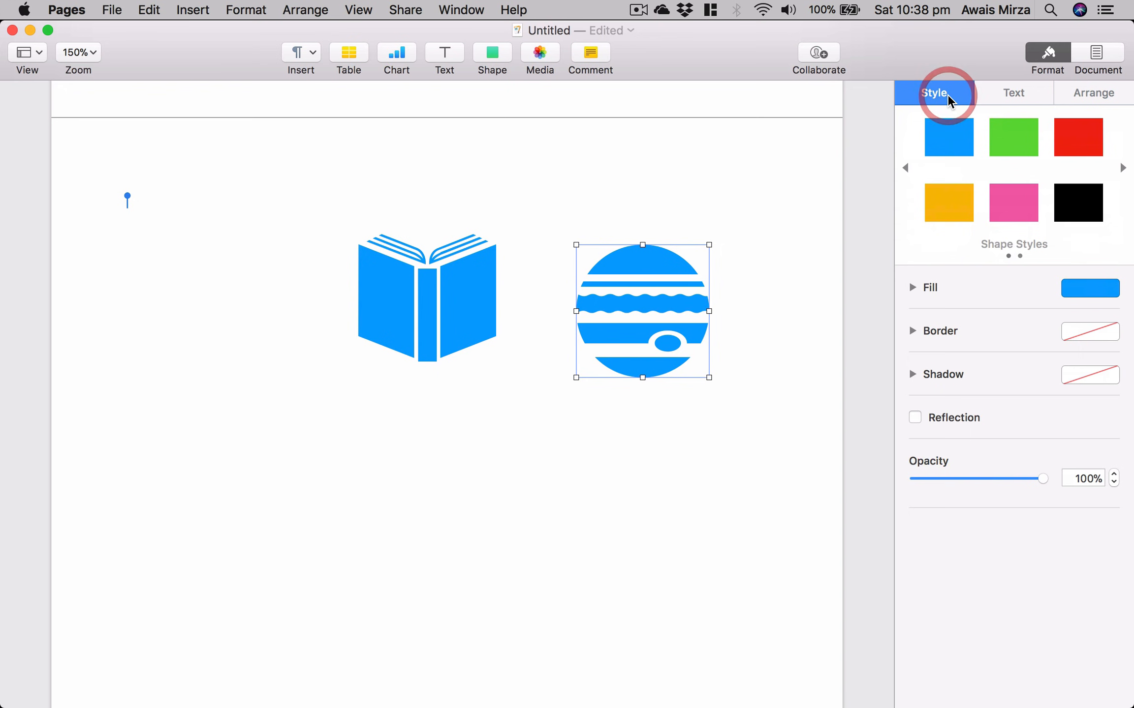
left_click(1012, 145)
left_click(1098, 148)
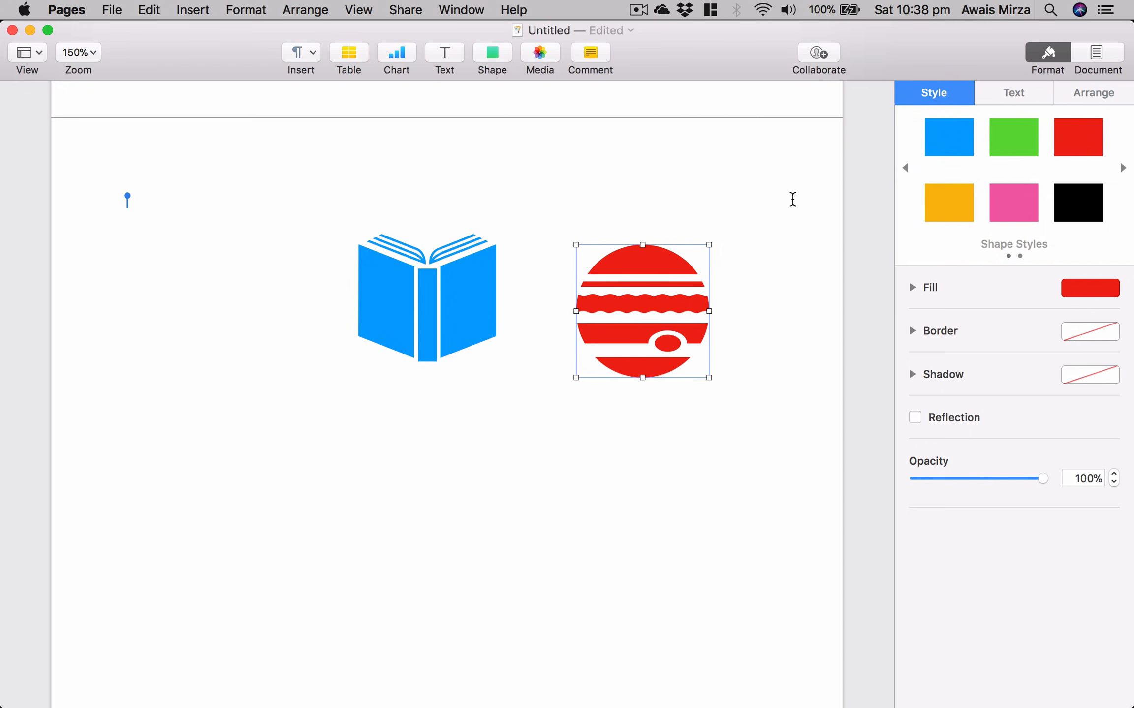
Move the red planet over the book to about X 8.74 cm, Y 3.11 cm, and send it to the back
left_click(792, 198)
left_click(644, 305)
left_click_drag(673, 309, 487, 300)
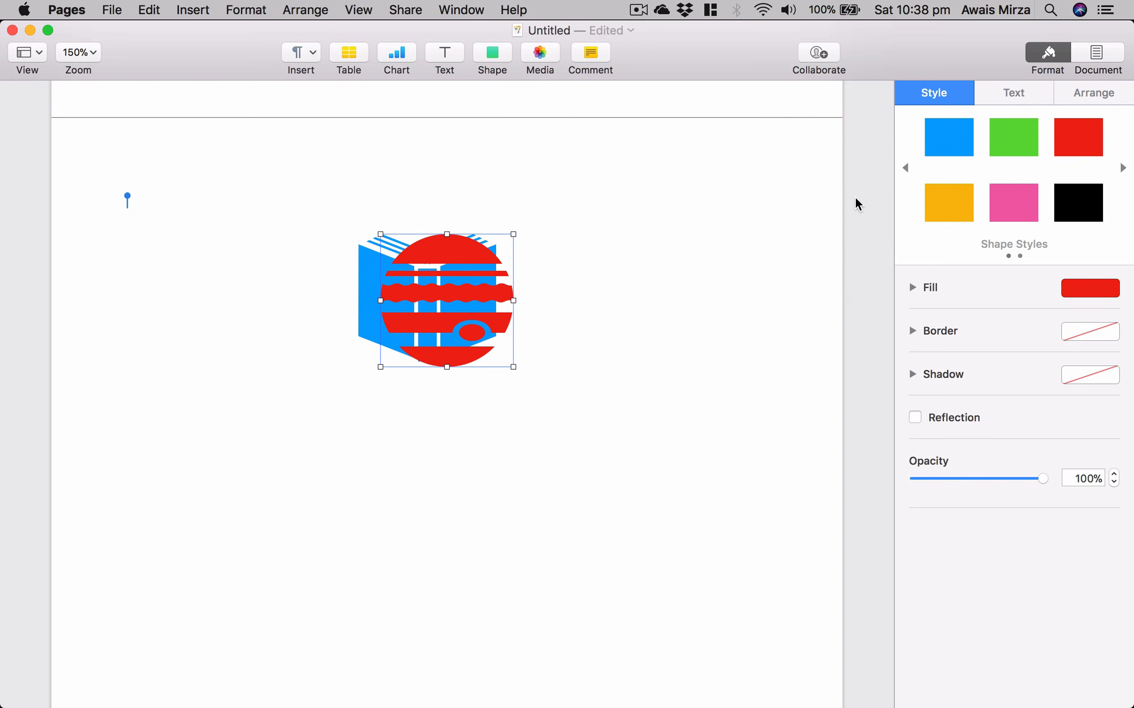
left_click(1091, 99)
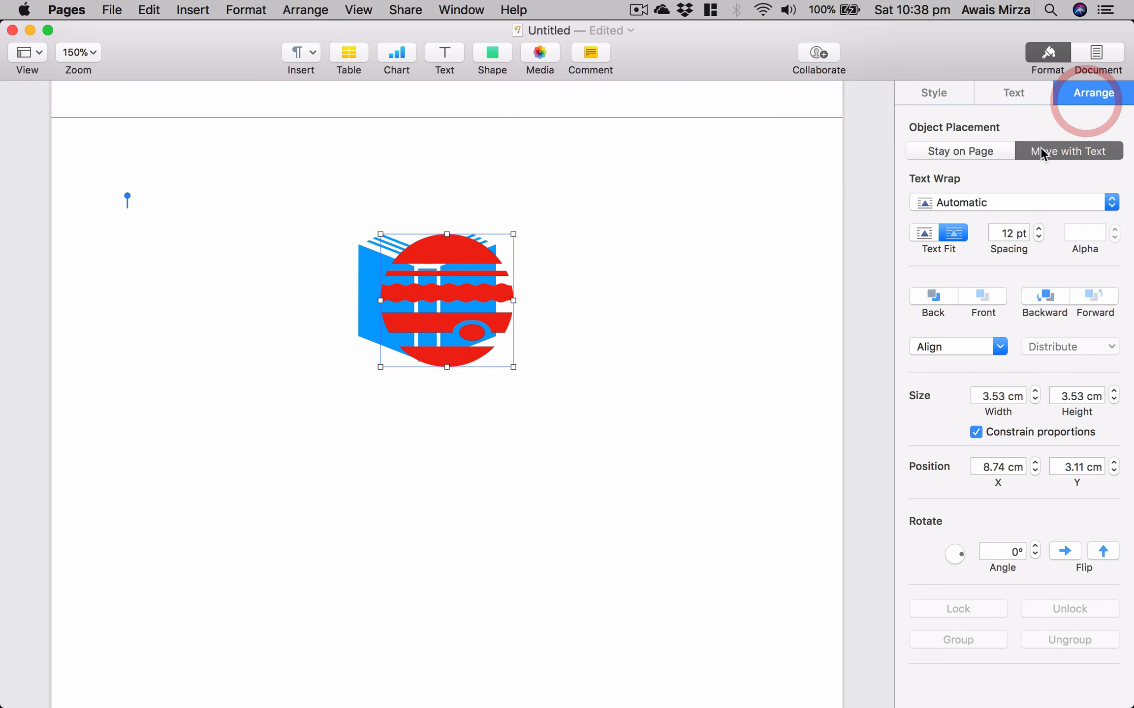
left_click(941, 302)
Reposition the book to about X 8.67 cm, Y 3.48 cm and the planet behind it to X 8.24 cm, Y 2 cm
left_click(421, 319)
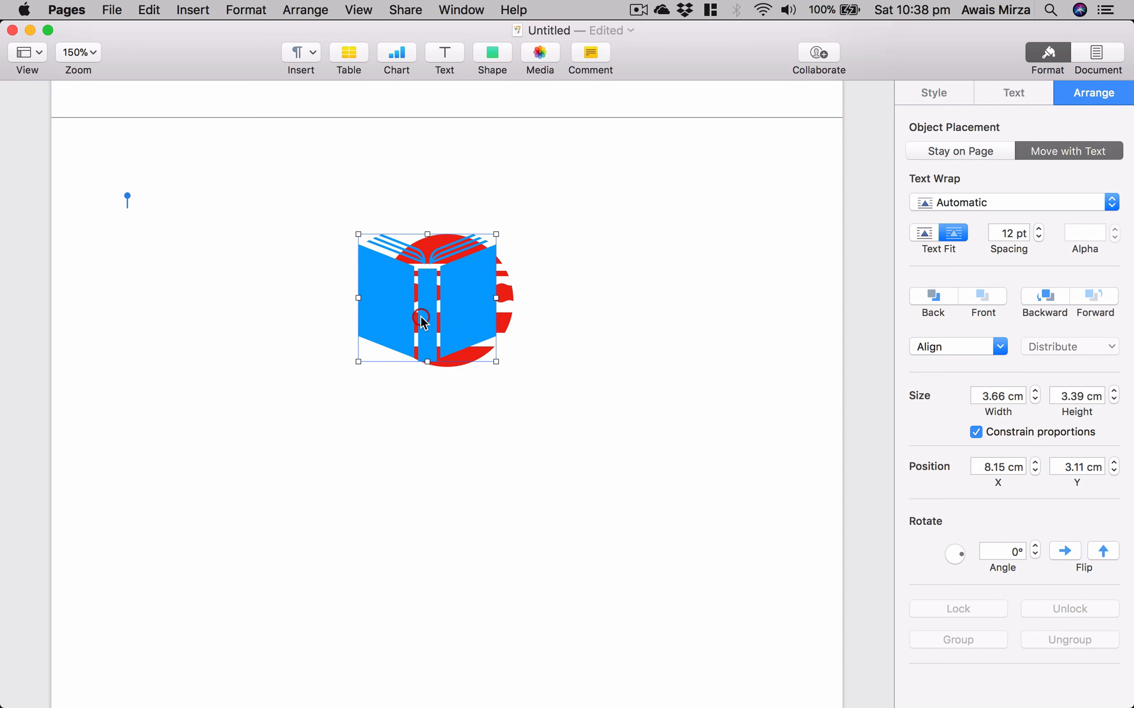
left_click_drag(421, 319, 441, 334)
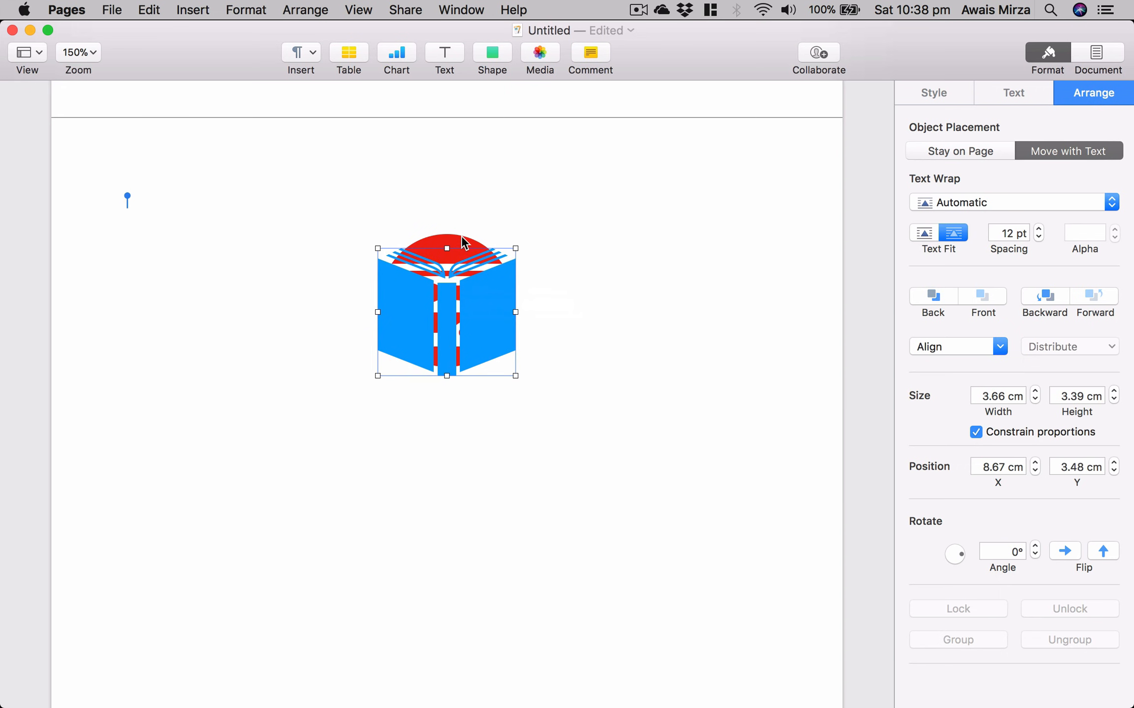
left_click_drag(462, 237, 445, 195)
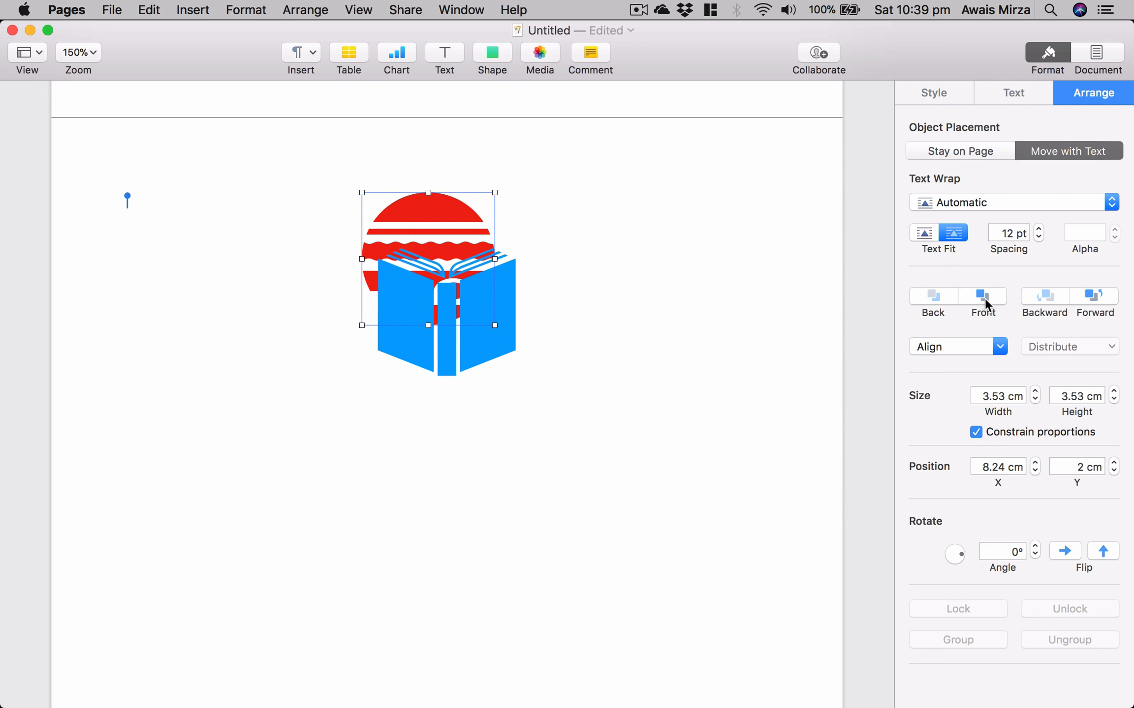
left_click(536, 155)
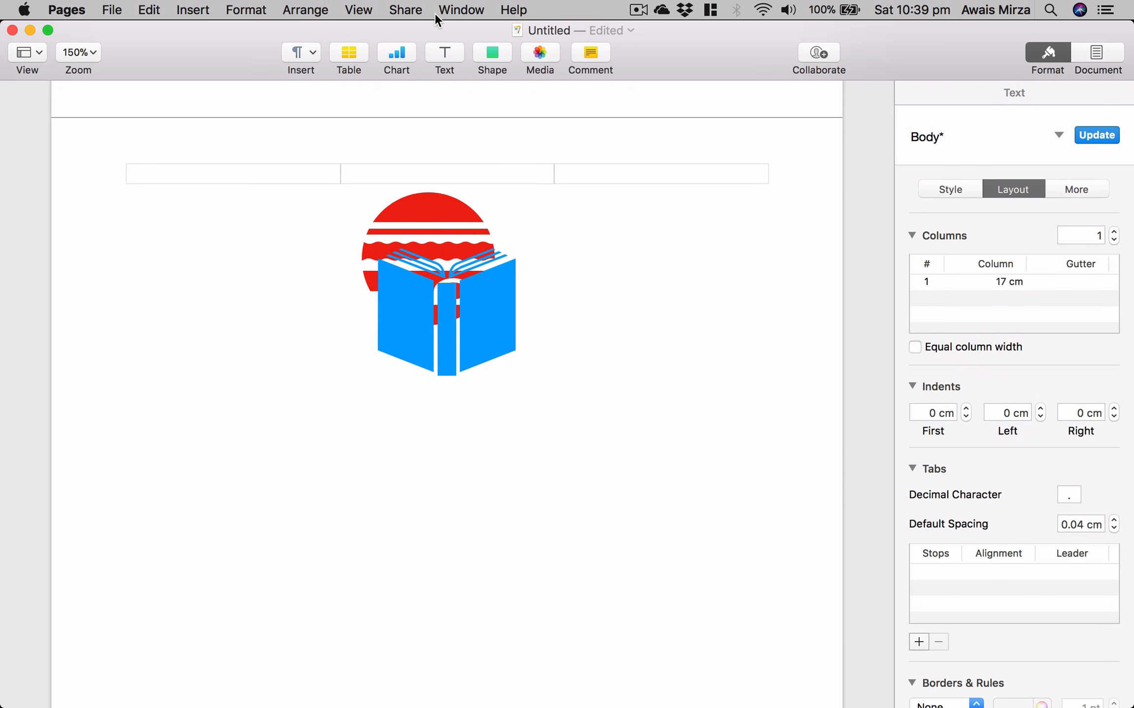
Look through the remaining Education shapes and the photo and music sections of the media browser
left_click(498, 58)
scroll(541, 291, "down", 5)
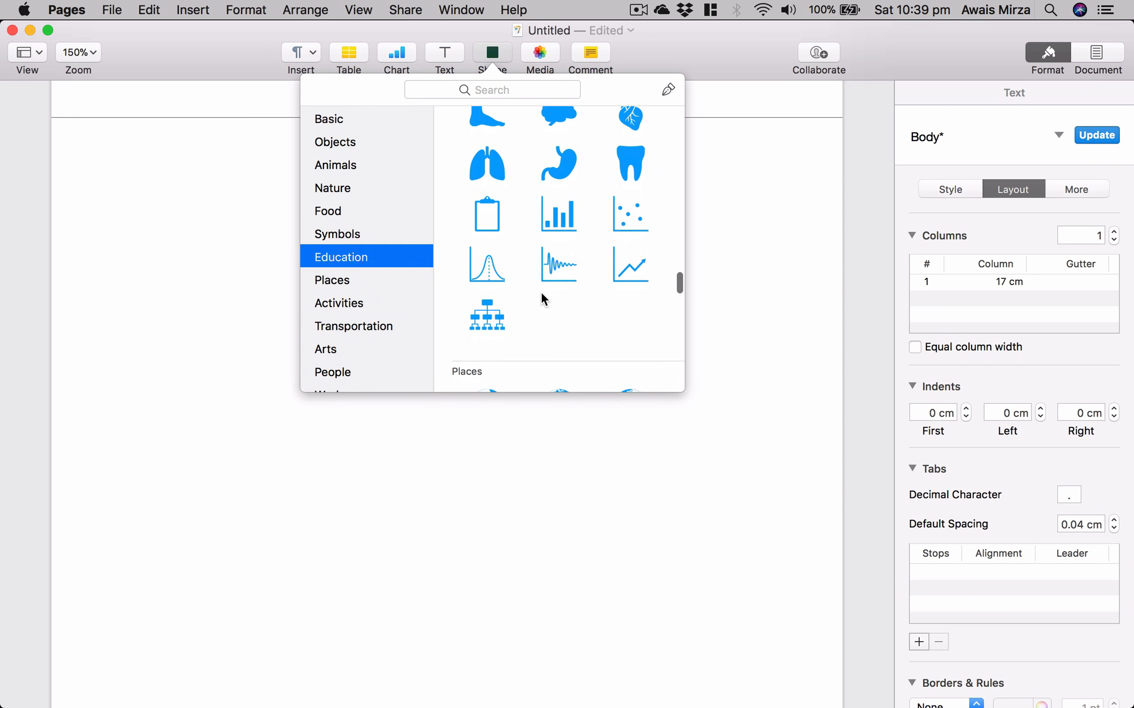
left_click(756, 222)
left_click(553, 124)
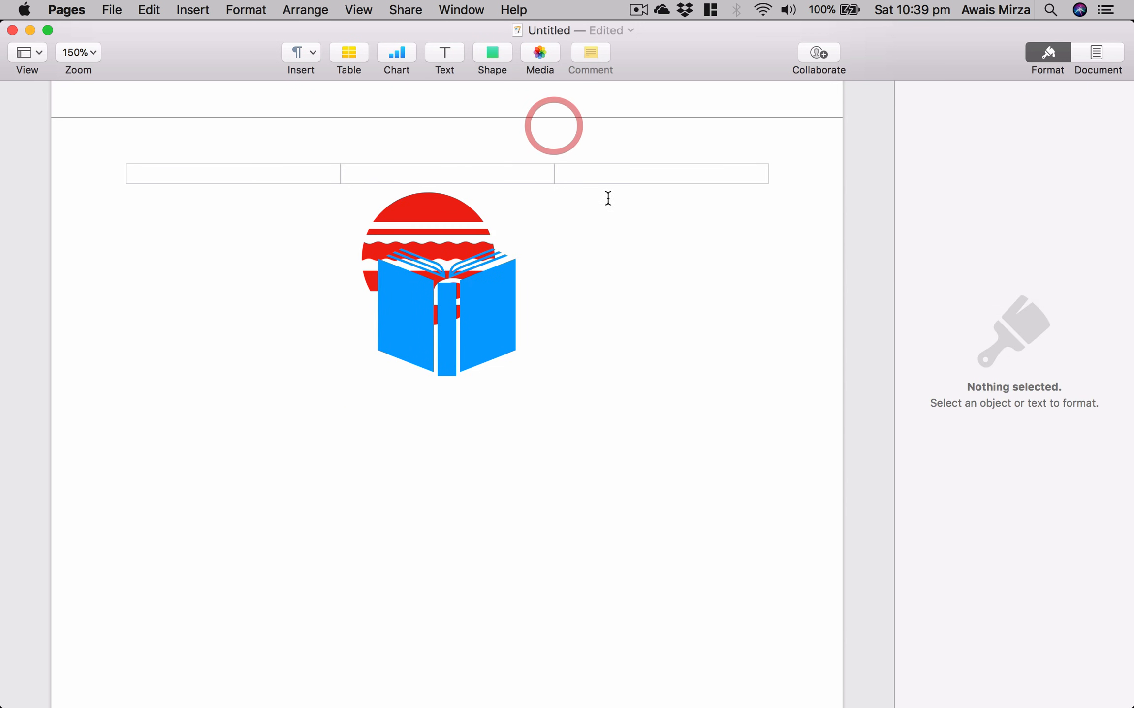
left_click(608, 222)
left_click(542, 45)
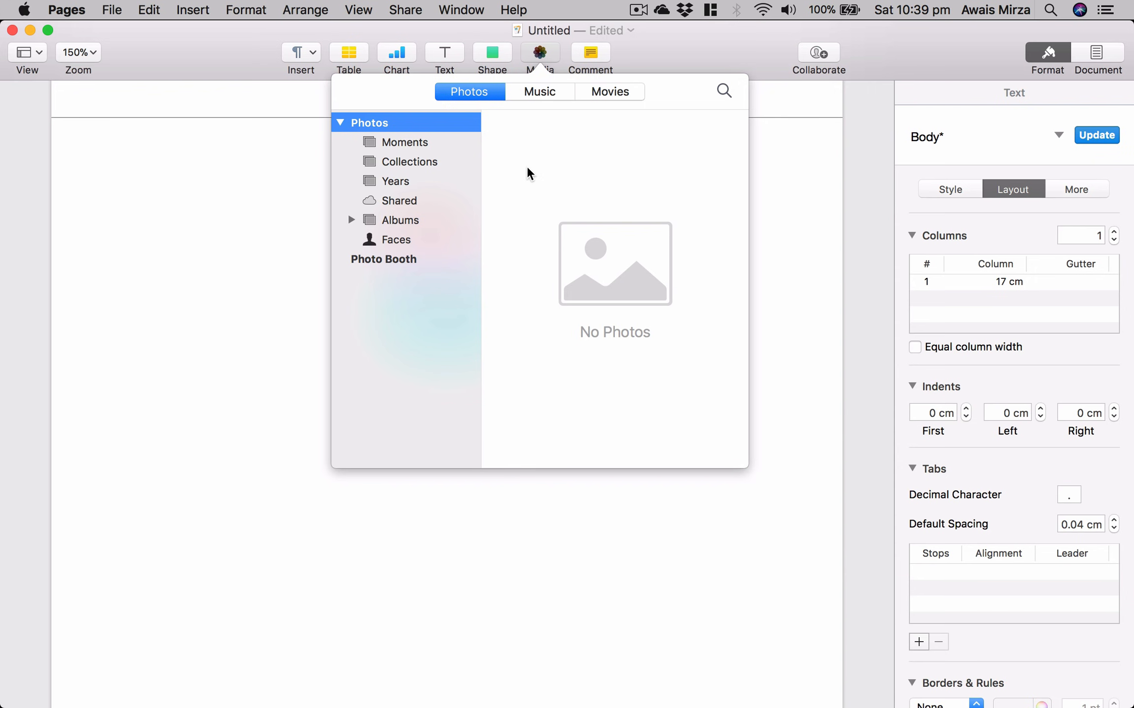
left_click(555, 96)
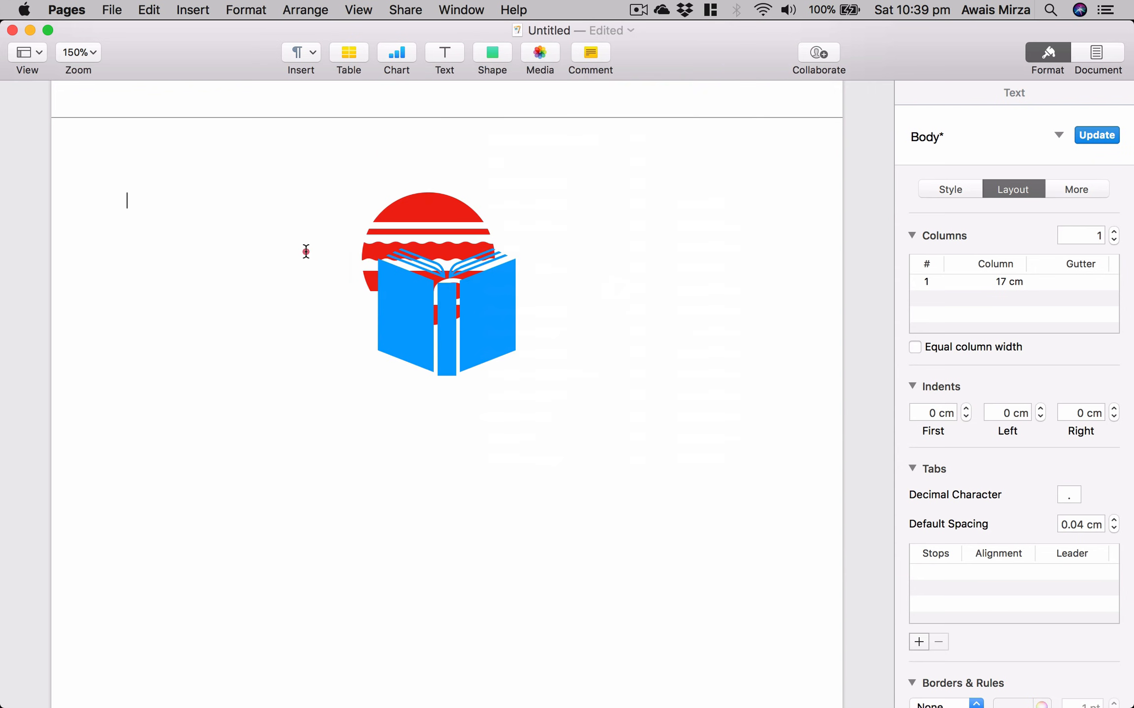
Add a comment reading "I am Teaching Pages" to the document and finish it
left_click(590, 53)
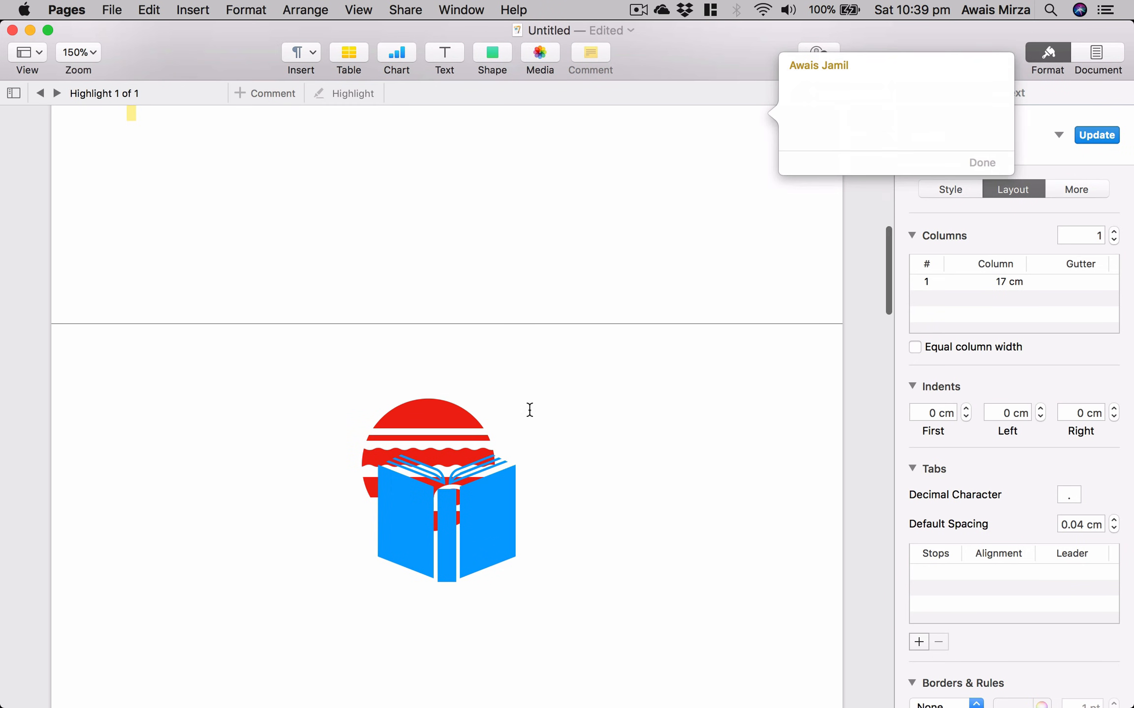
type("s")
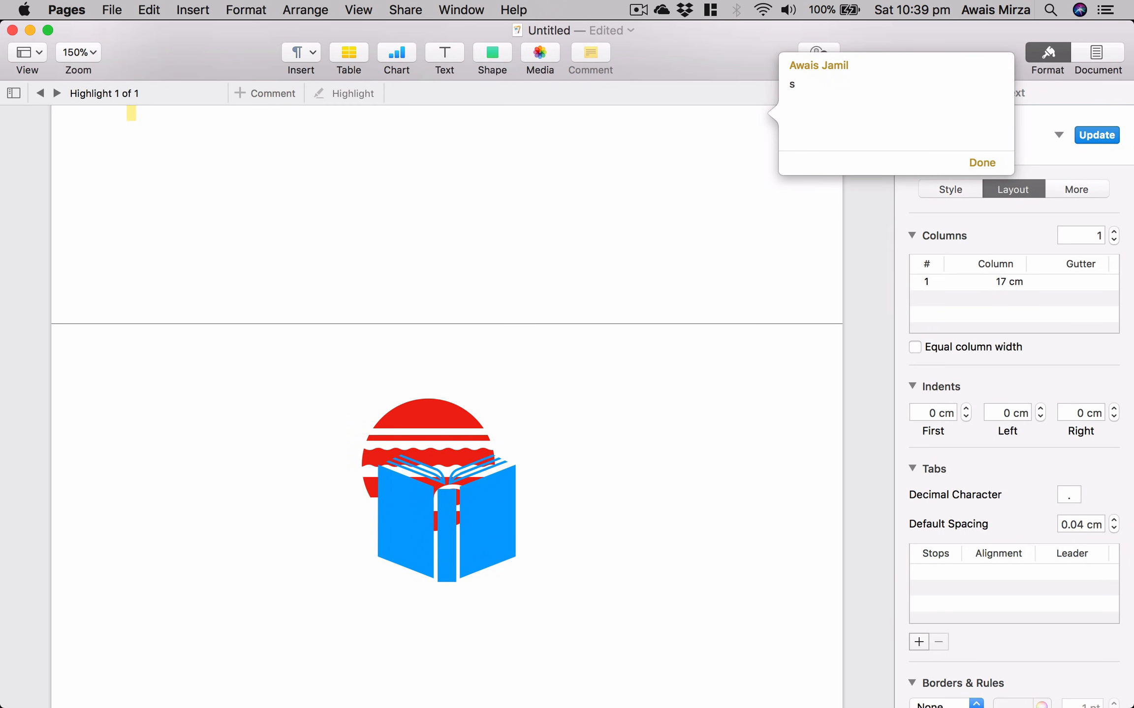
key("BackSpace")
type("I am Teaching Pages")
left_click(989, 162)
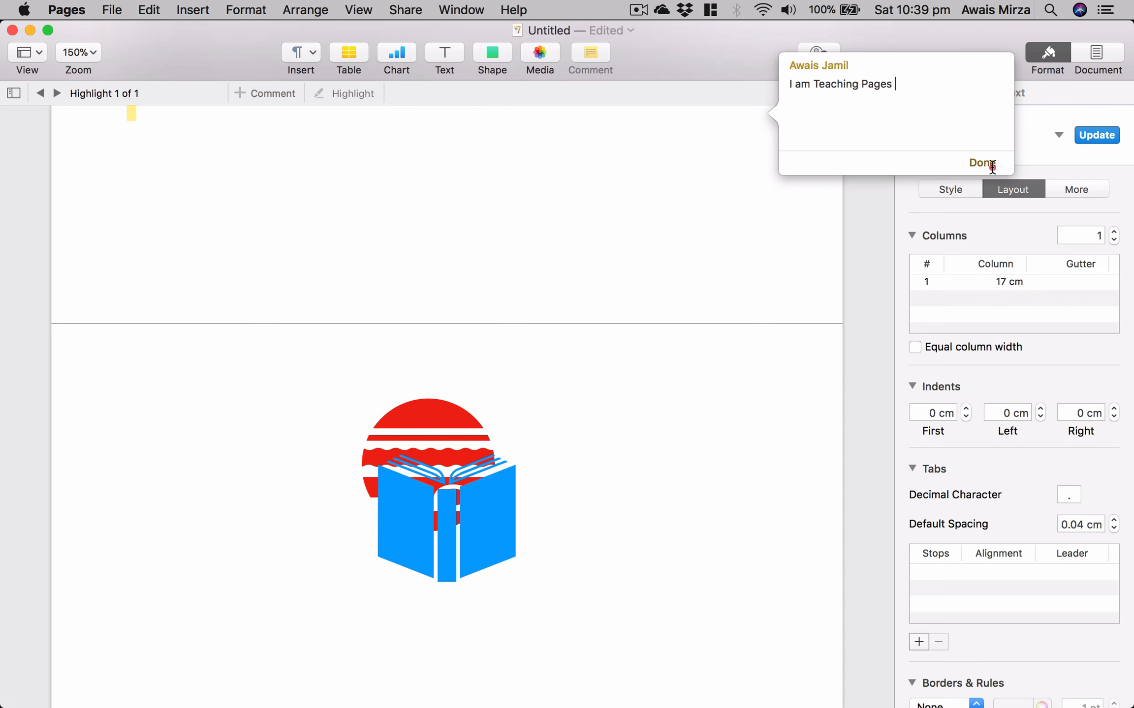
left_click(664, 245)
Open the saved comment from its marker below the last paragraph to read it, and close it
scroll(273, 290, "up", 5)
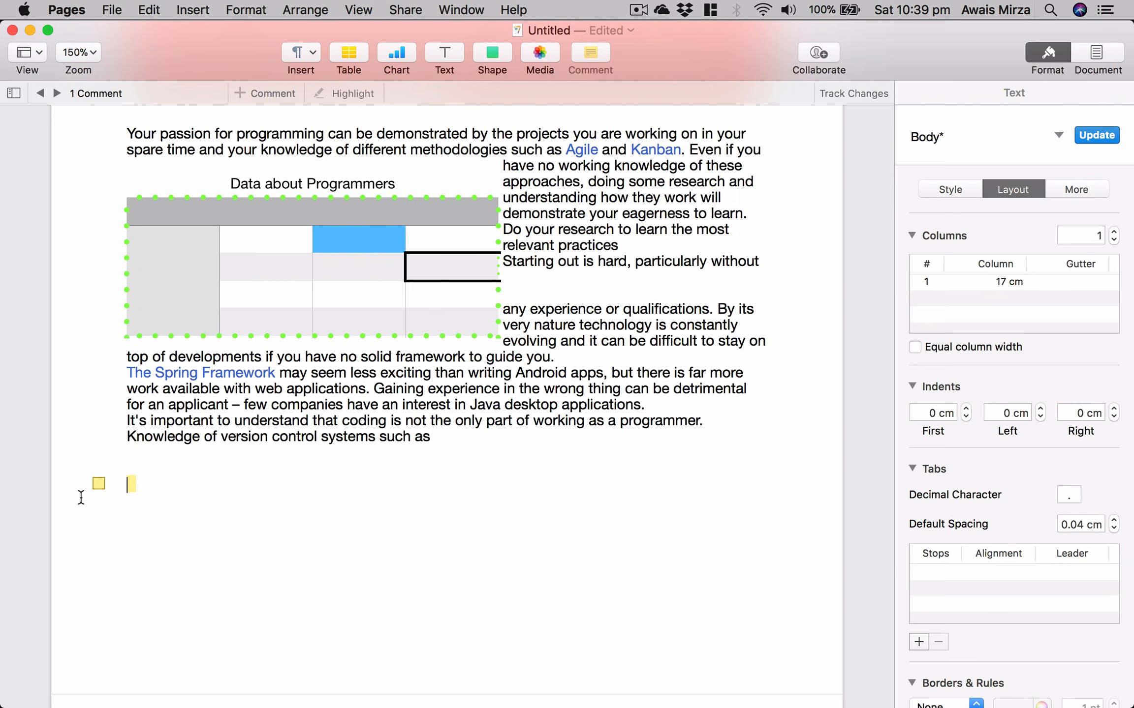
left_click(99, 486)
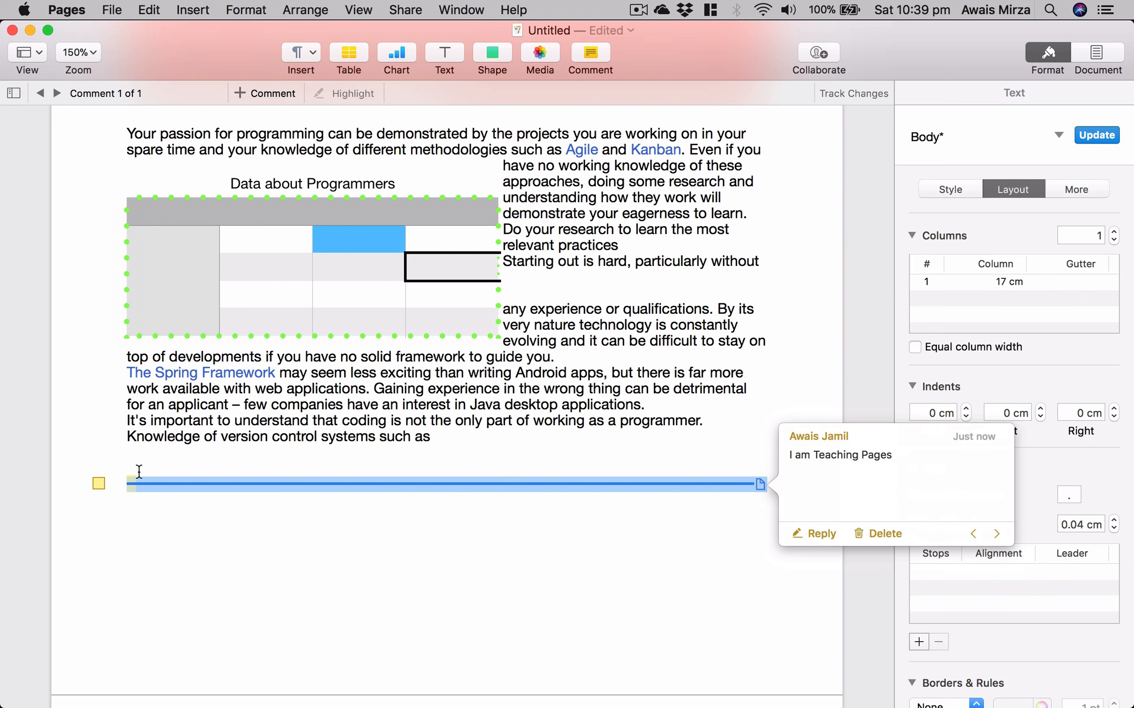
left_click(632, 512)
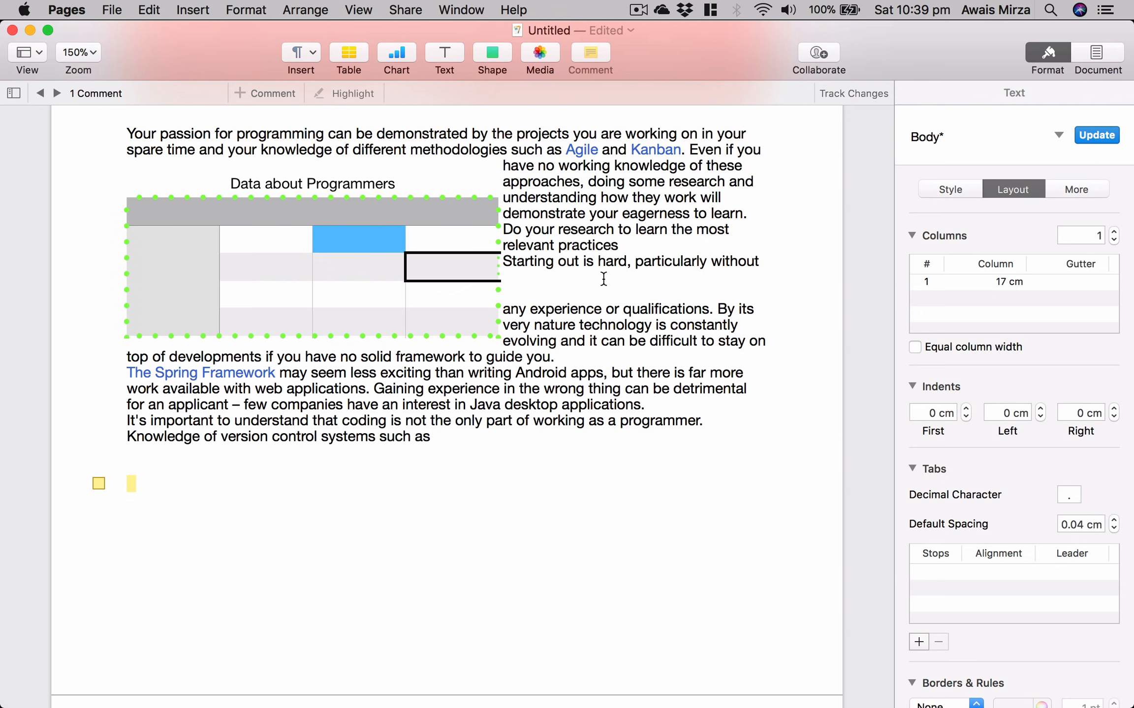
left_click(618, 290)
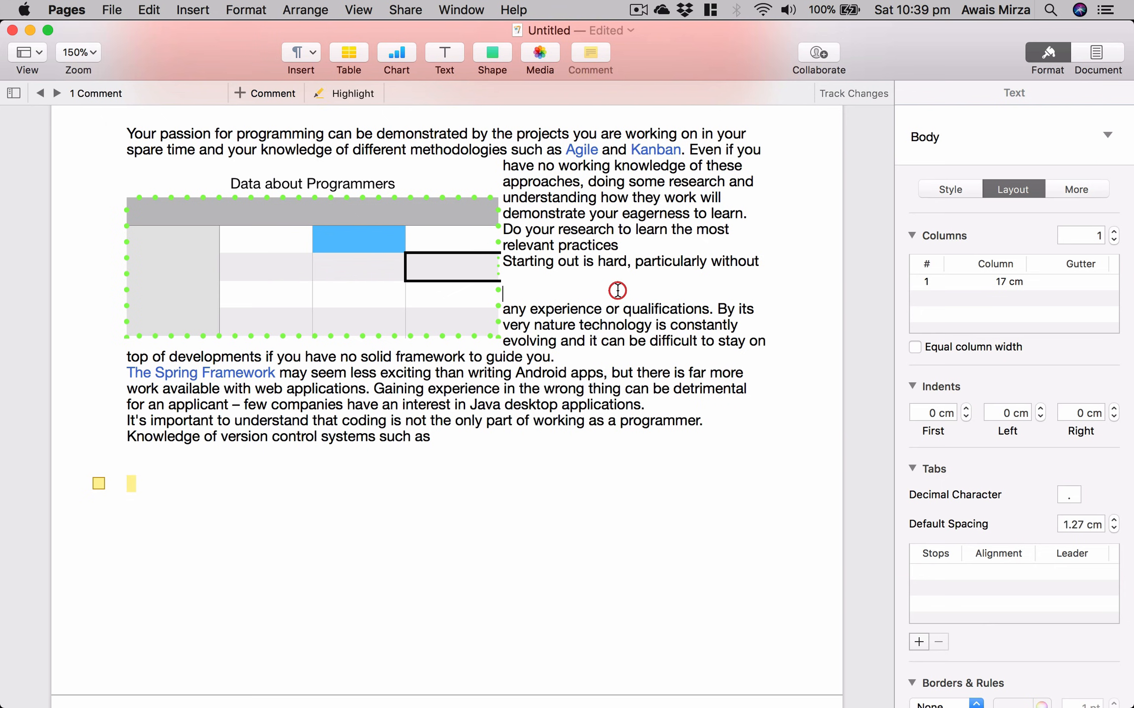
left_click(669, 213)
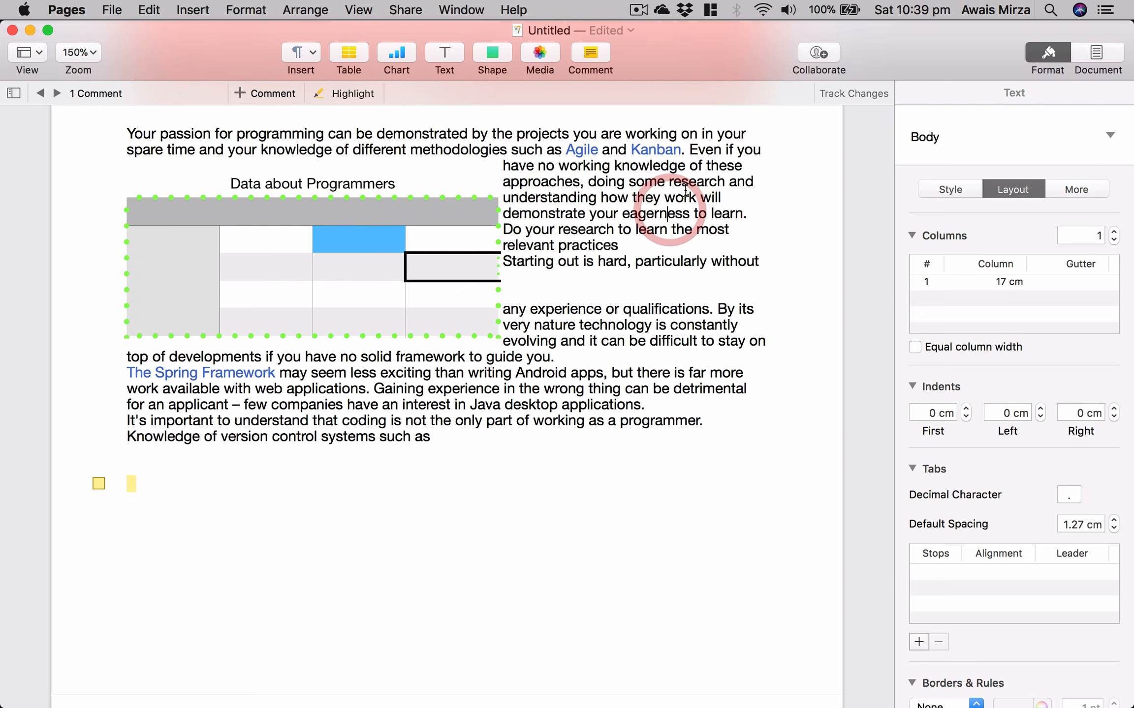
Start a collaboration invitation through Messages with the share options expanded, and cancel the message
left_click(822, 56)
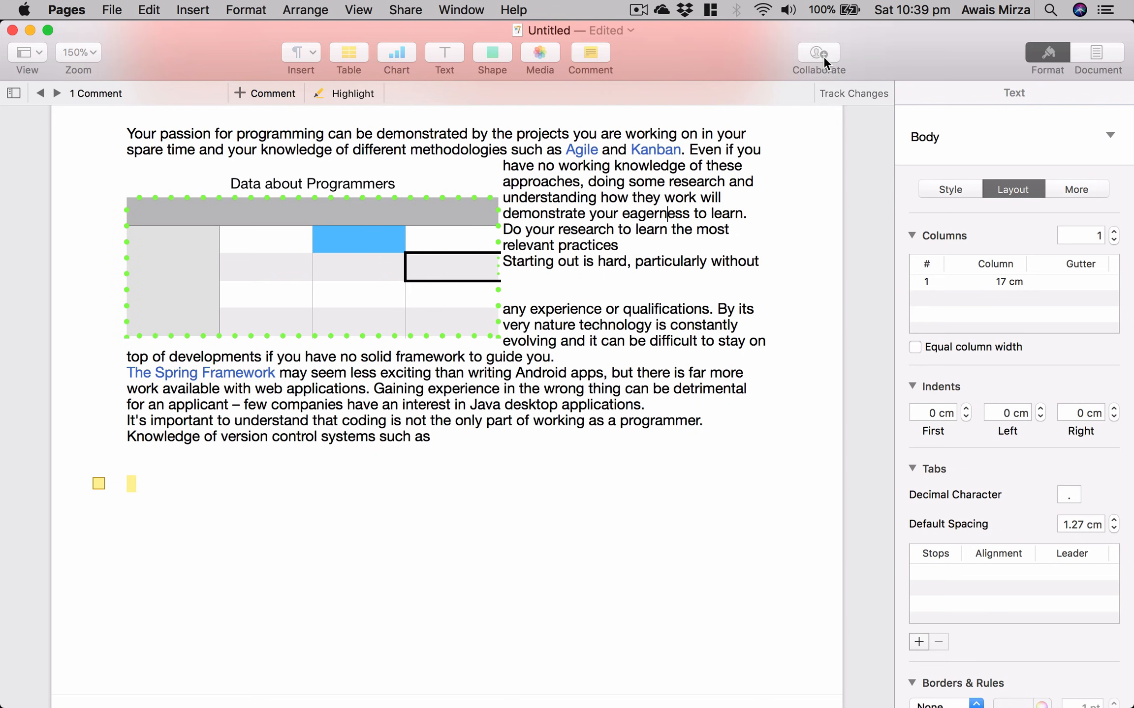
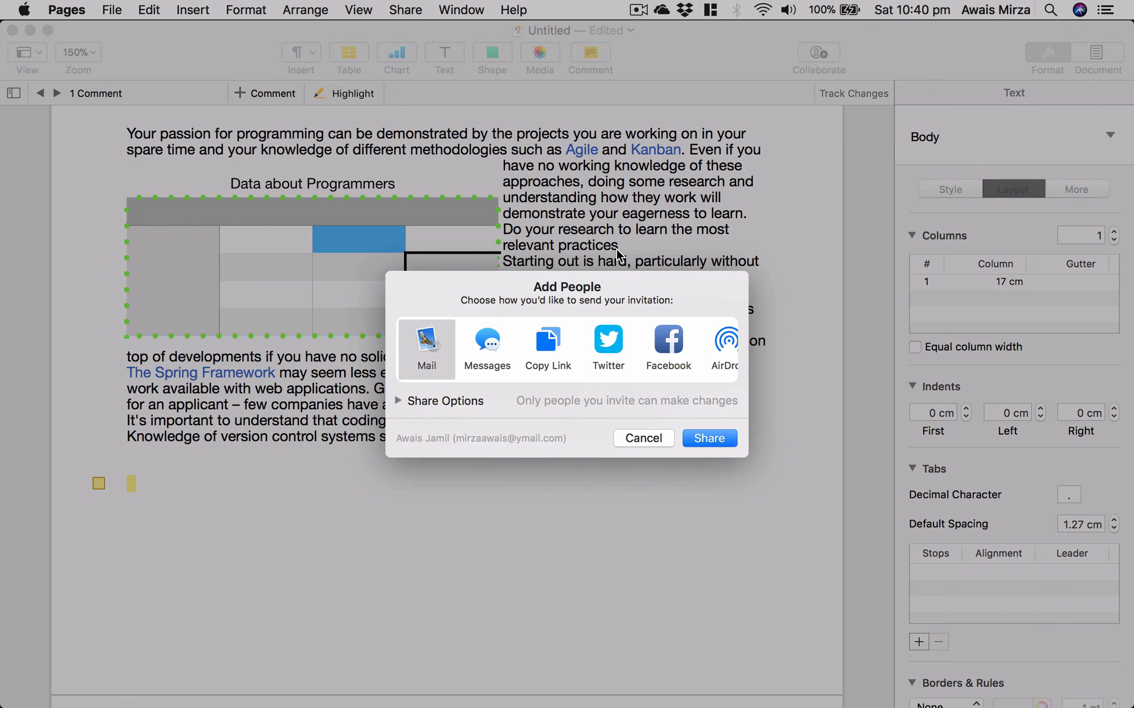
left_click(468, 402)
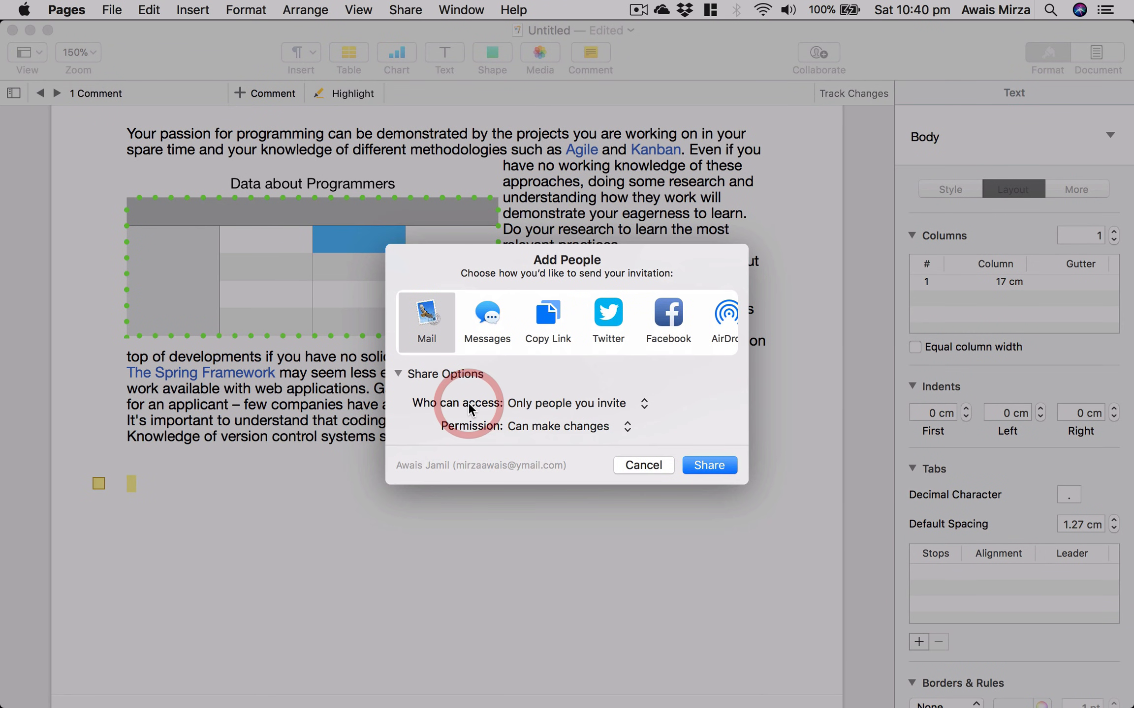
left_click(491, 322)
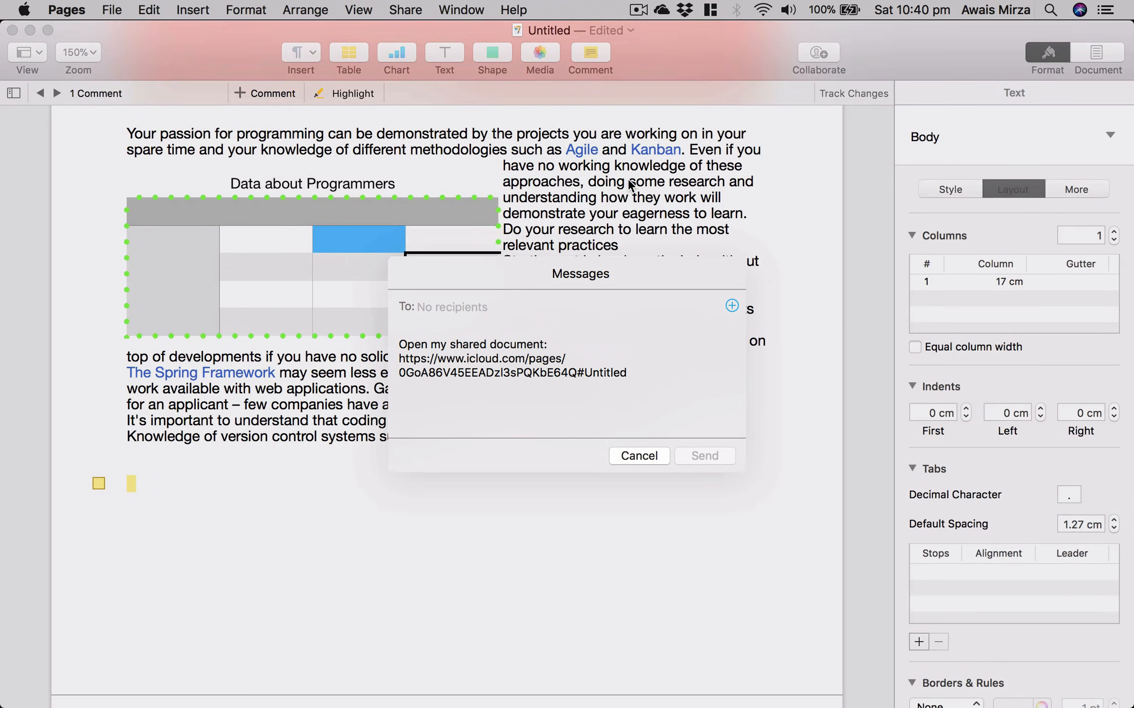
left_click(628, 180)
type("`")
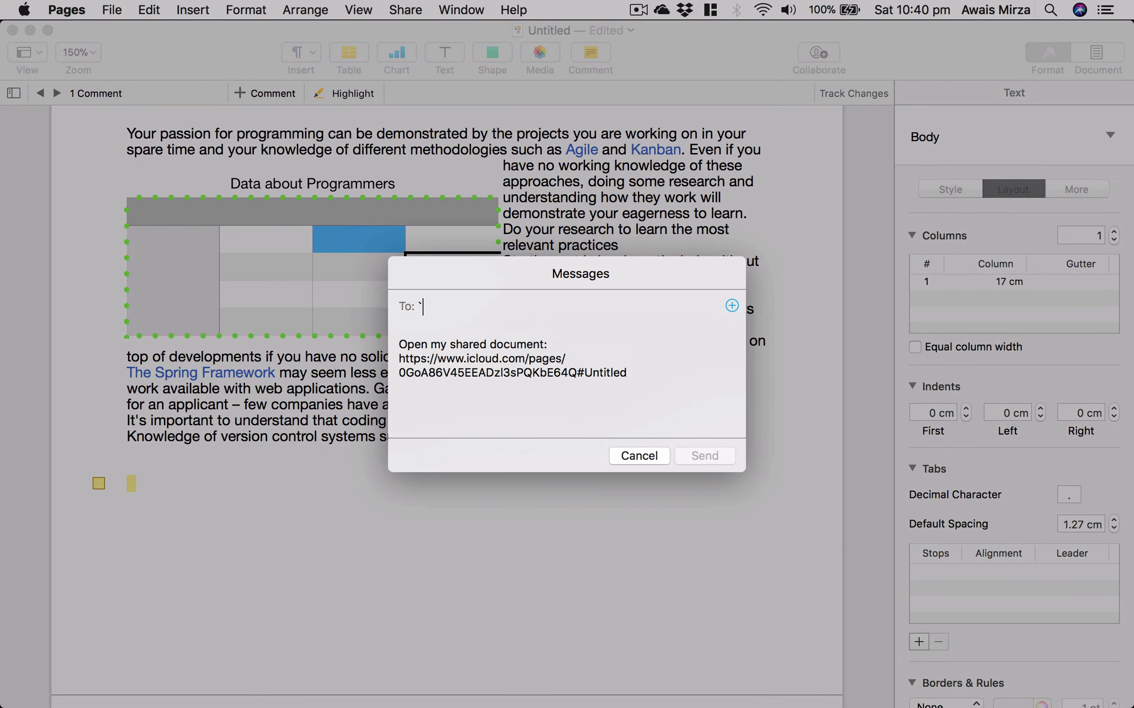
key("Escape")
Look through the available ways to send a collaboration invitation, cancel it, and check the document's sharing commands
left_click(816, 52)
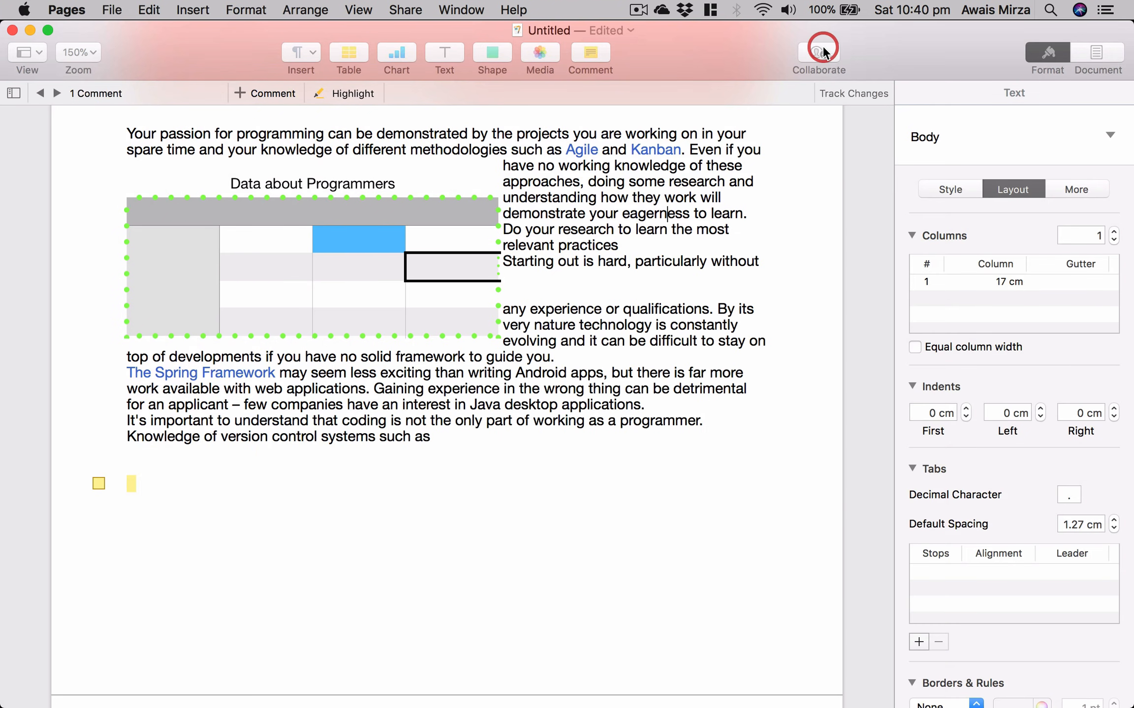
scroll(566, 356, "right", 5)
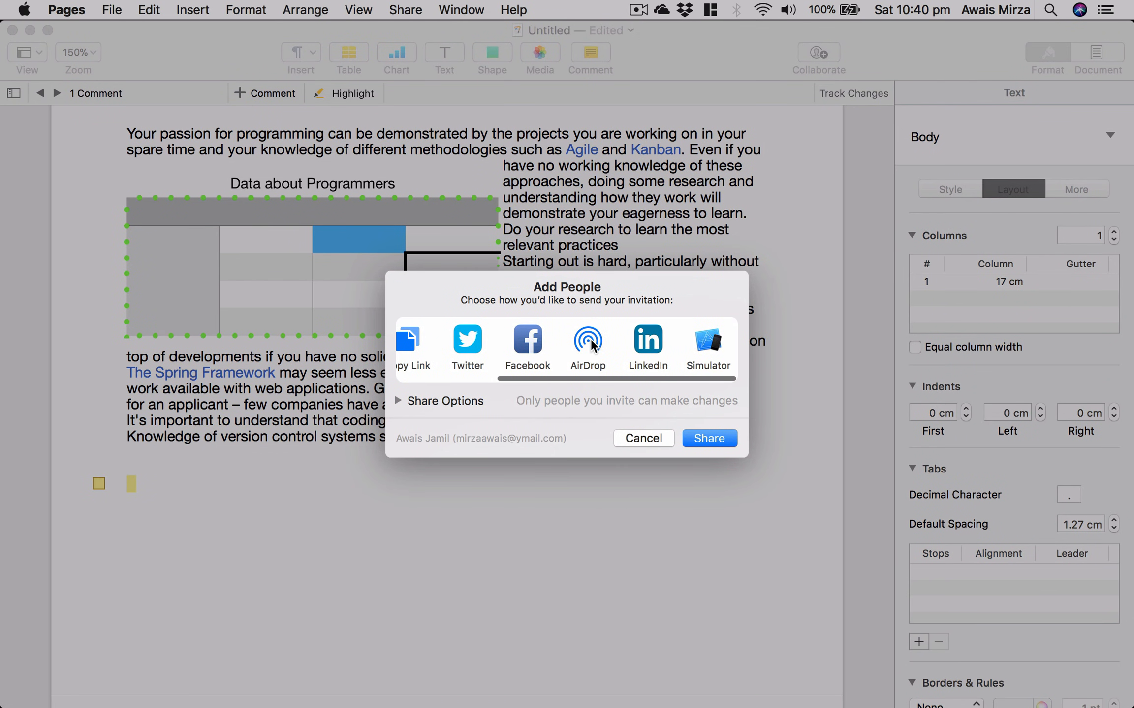
scroll(529, 342, "left", 5)
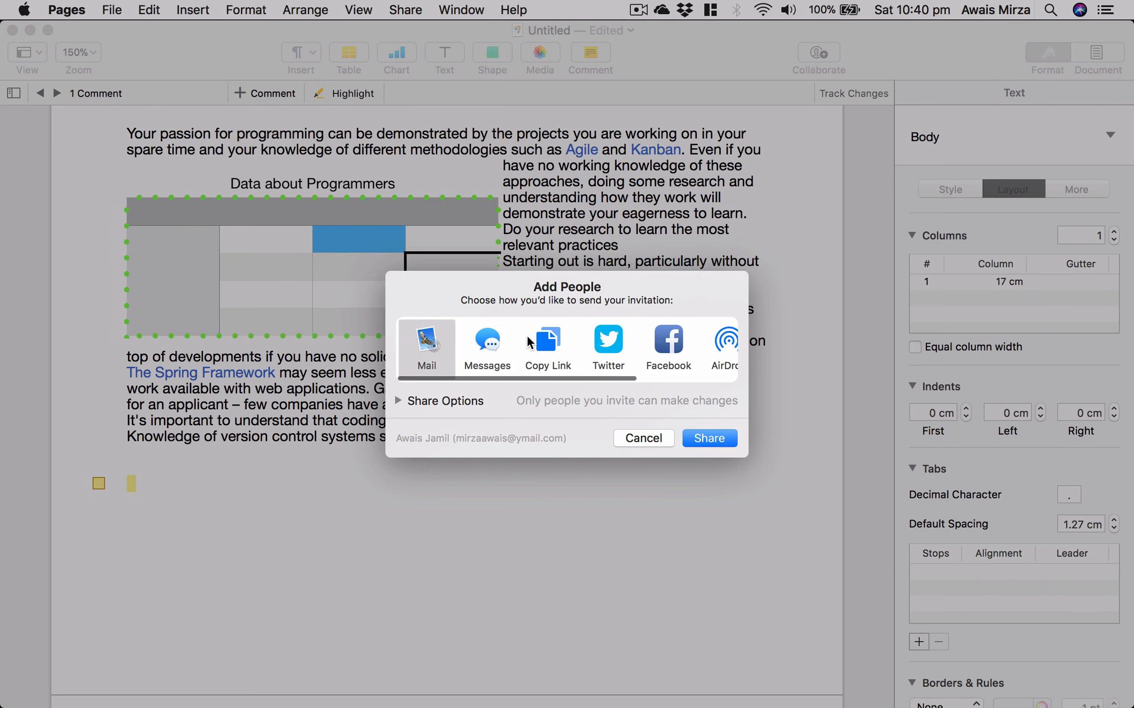
left_click(628, 438)
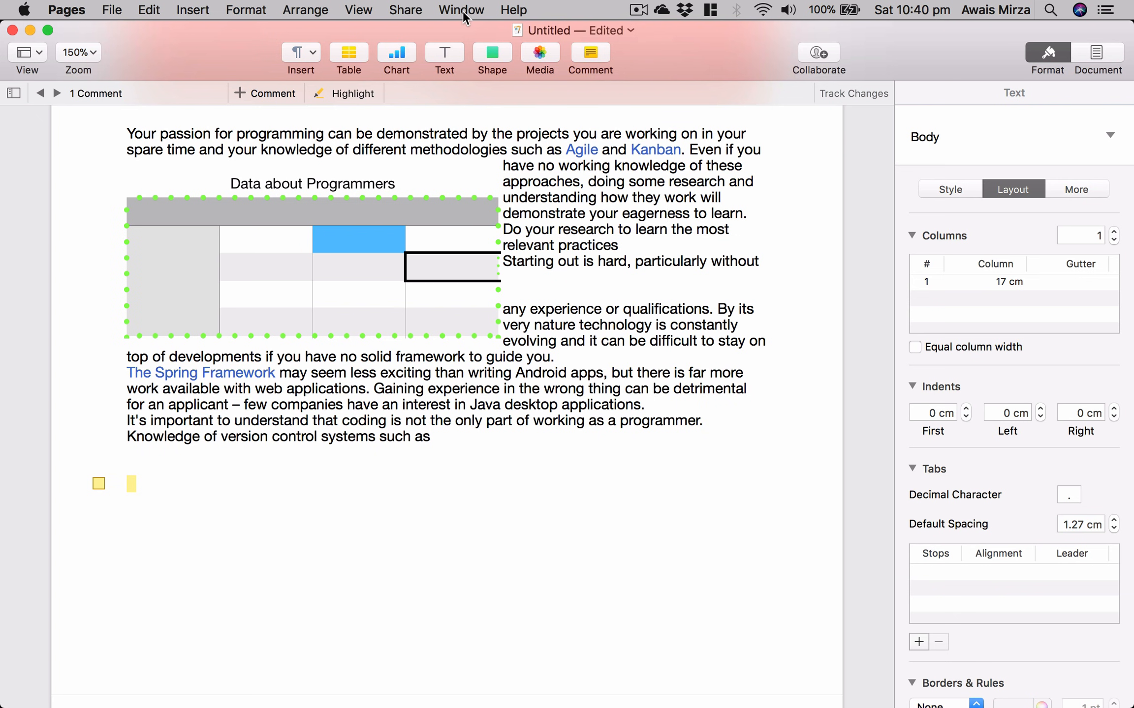
left_click(408, 14)
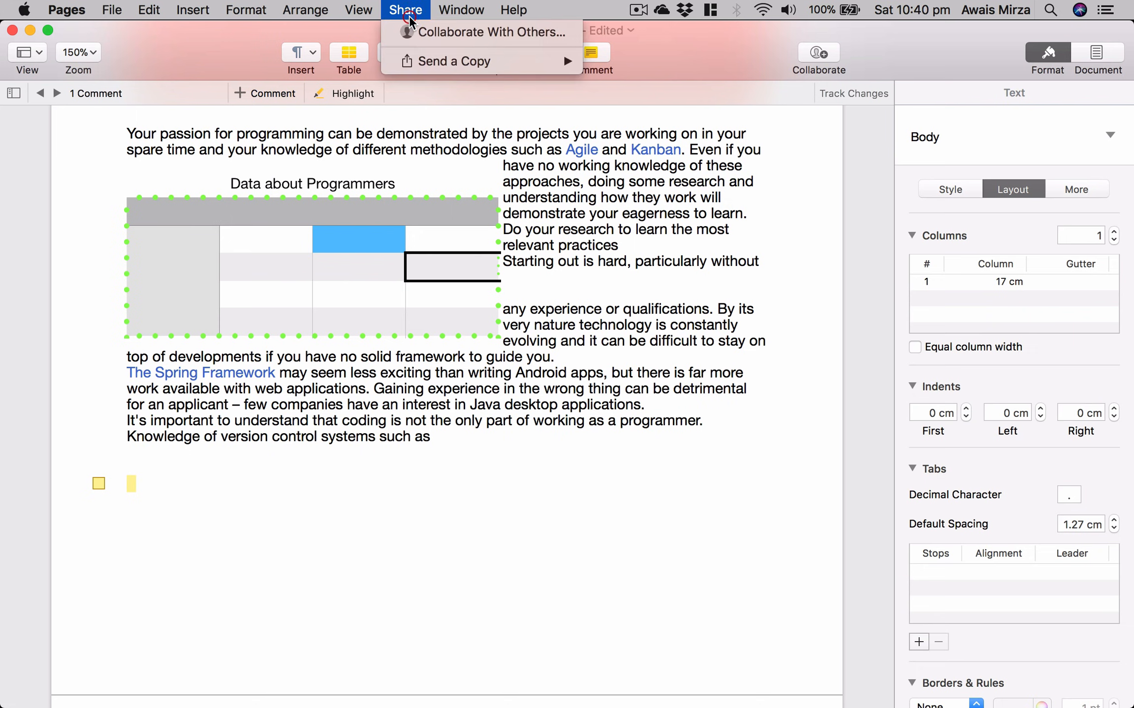
left_click(228, 503)
Return to the start of the document and open its PDF export settings
scroll(426, 289, "up", 10)
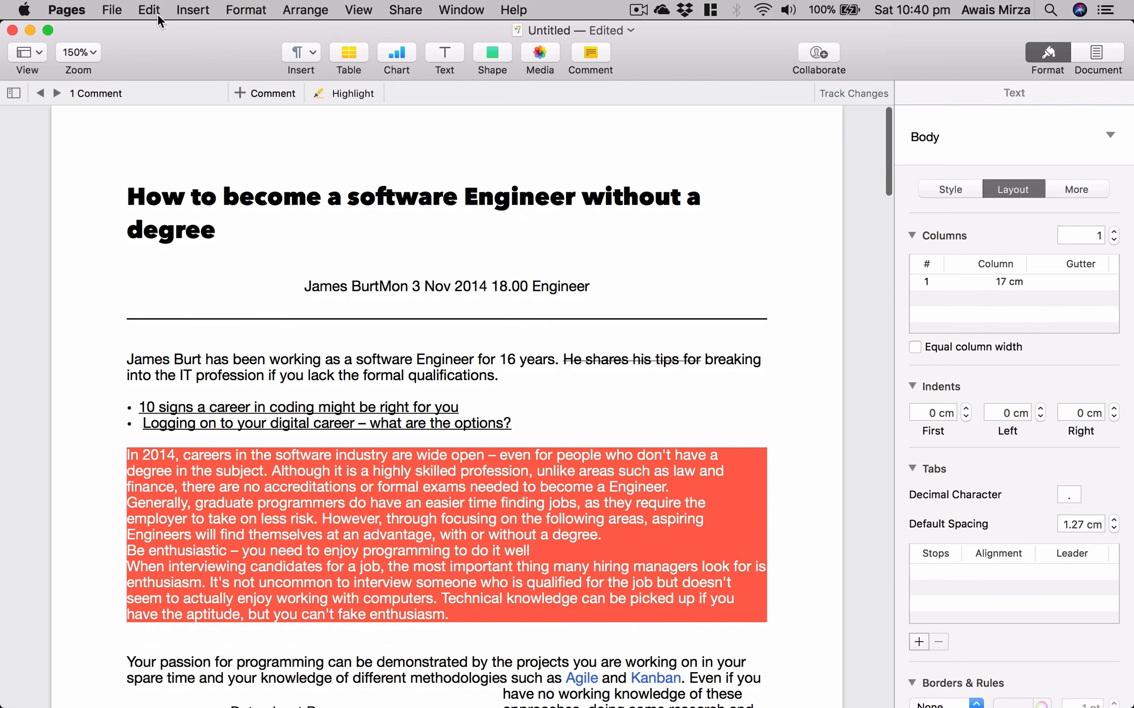
left_click(112, 10)
left_click(240, 197)
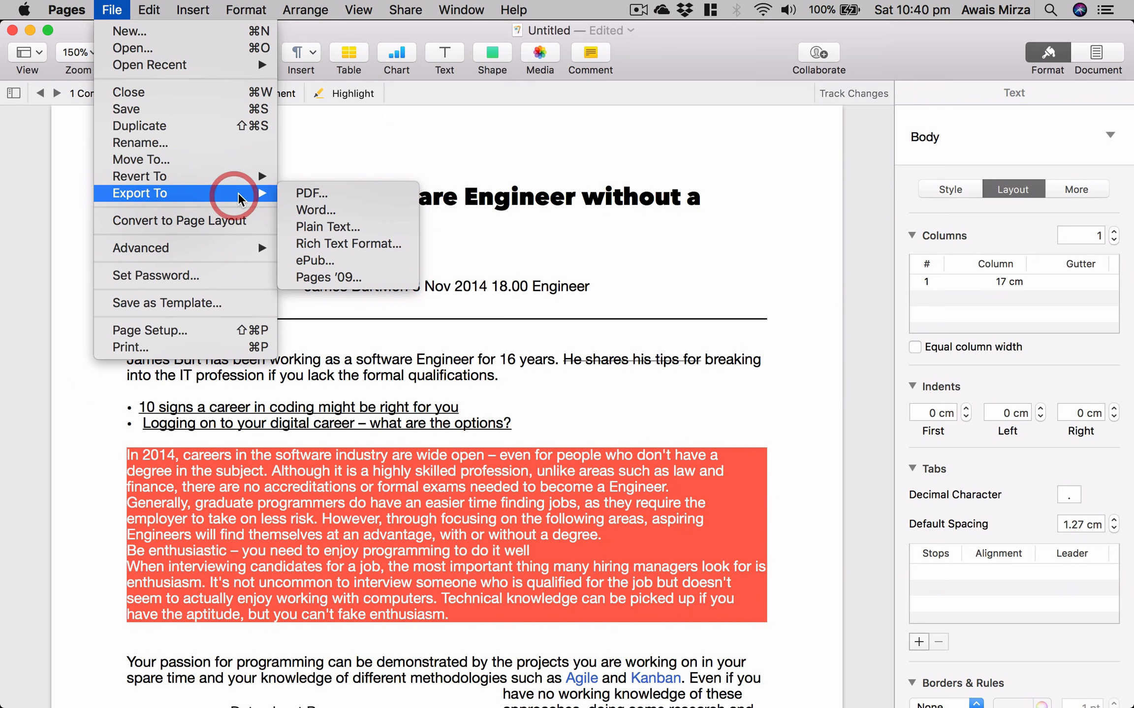
left_click(334, 193)
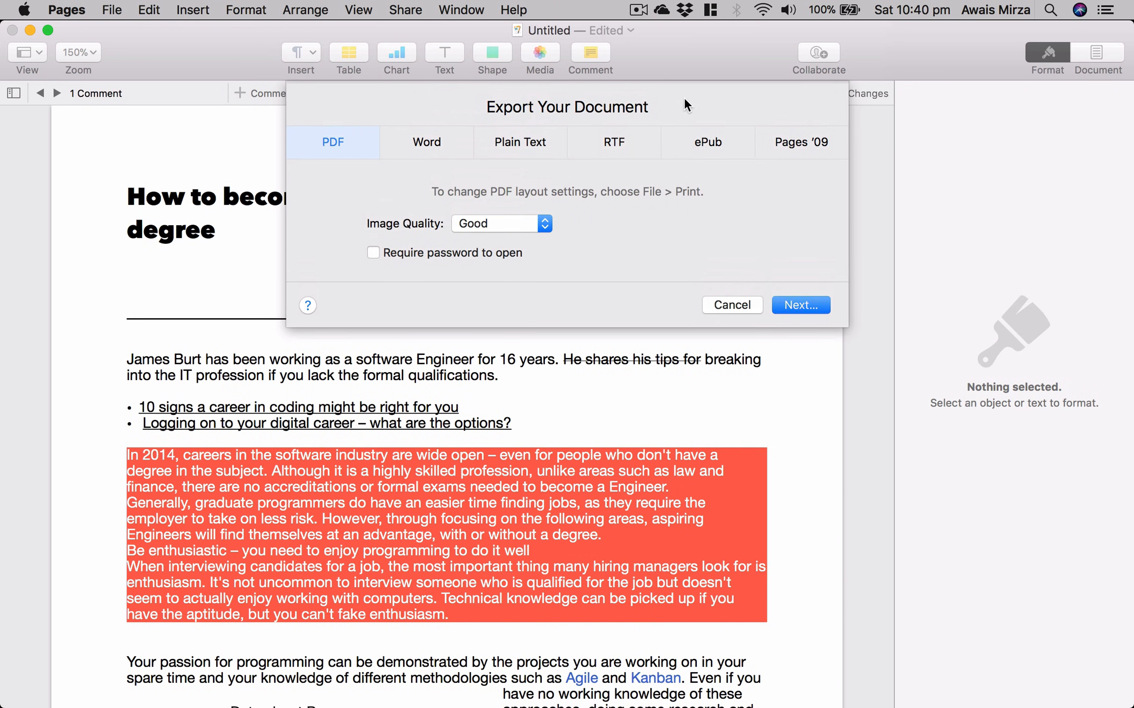
Try the Better and Best image qualities, return to Good, and check the RTF export format before going back to PDF
left_click(513, 225)
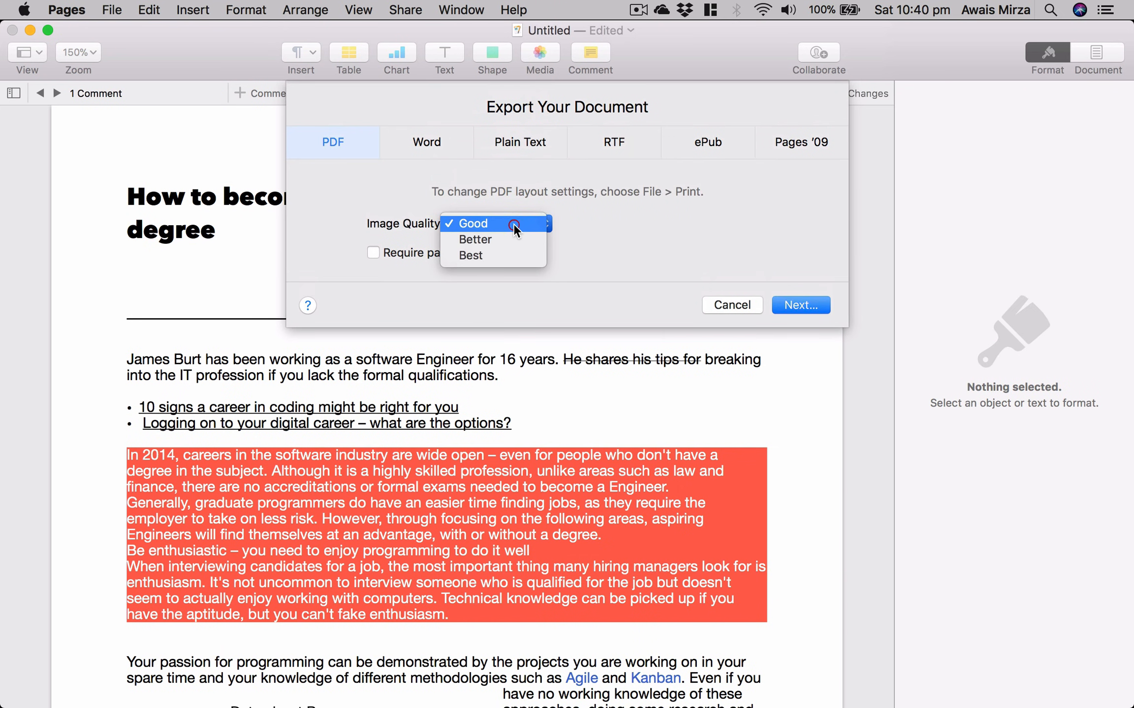
left_click(508, 241)
left_click(519, 226)
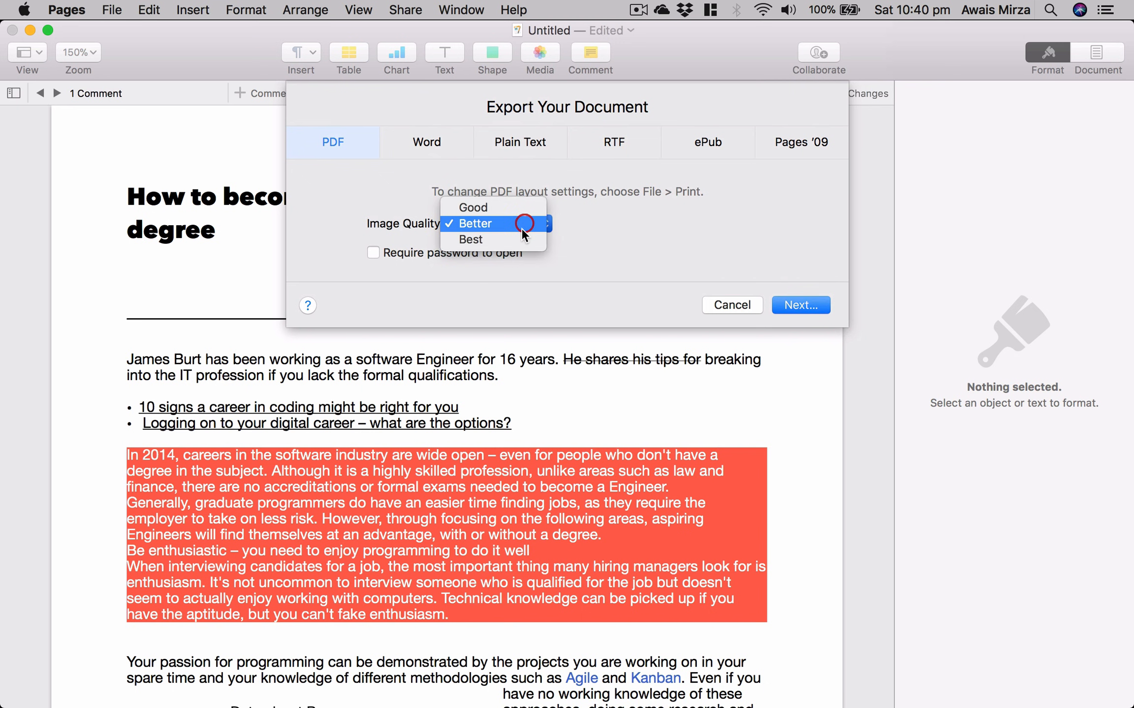
left_click(515, 239)
left_click(523, 218)
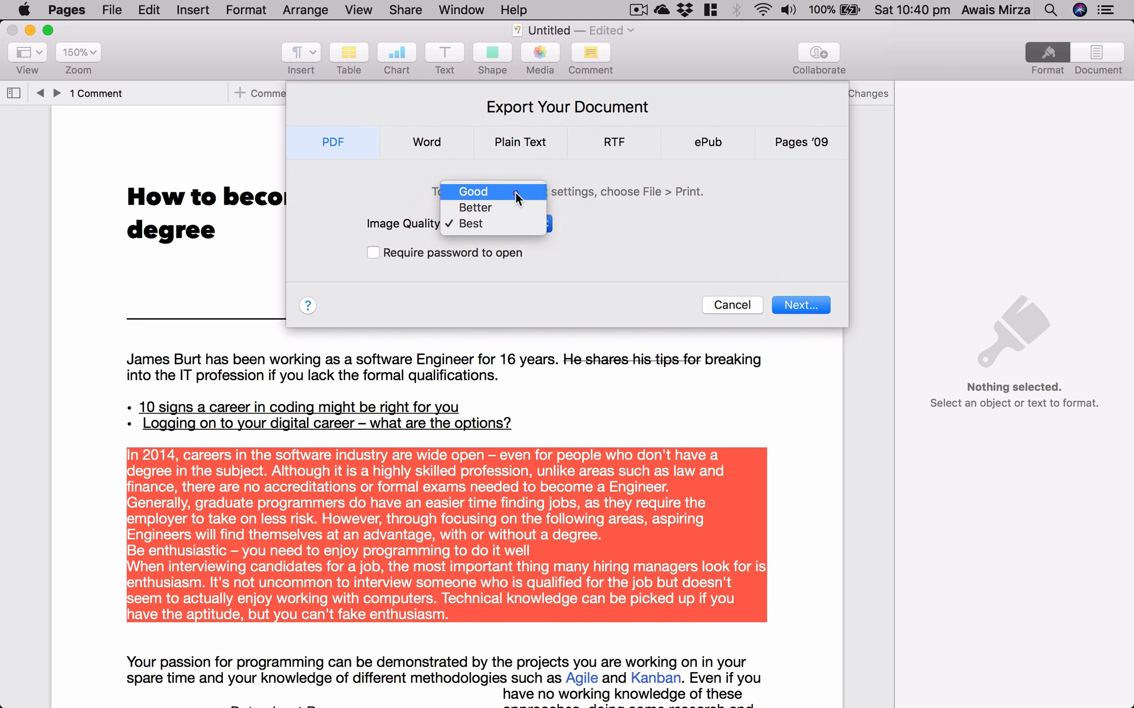
left_click(516, 193)
left_click(618, 148)
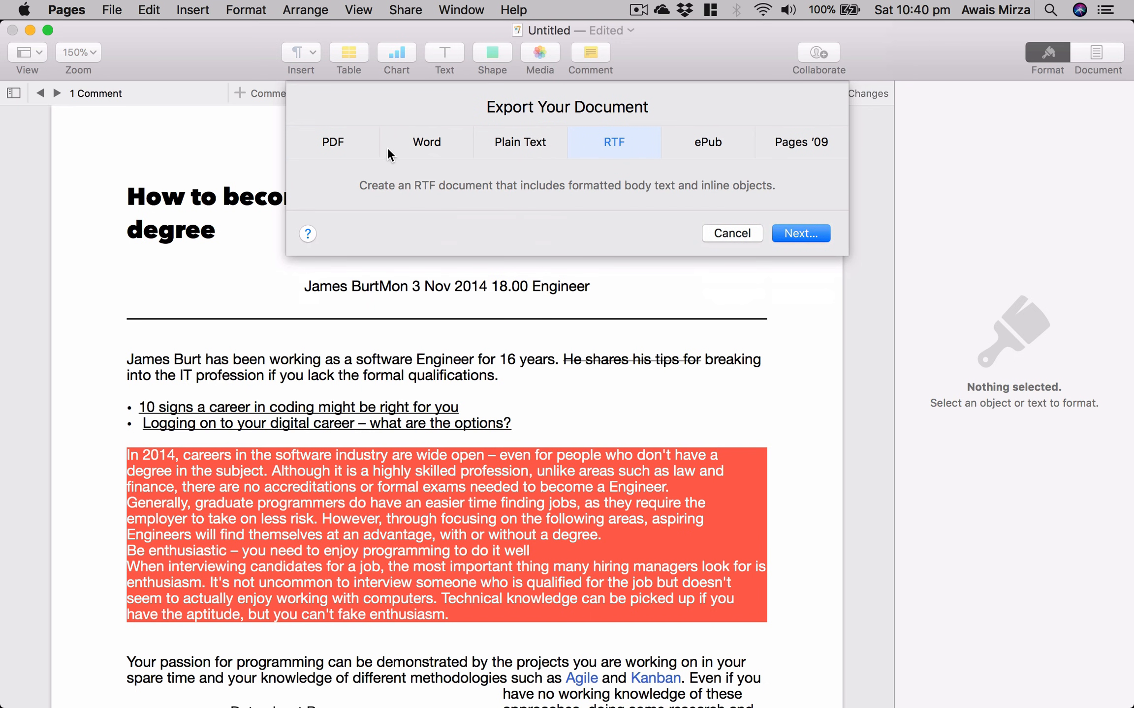
left_click(333, 146)
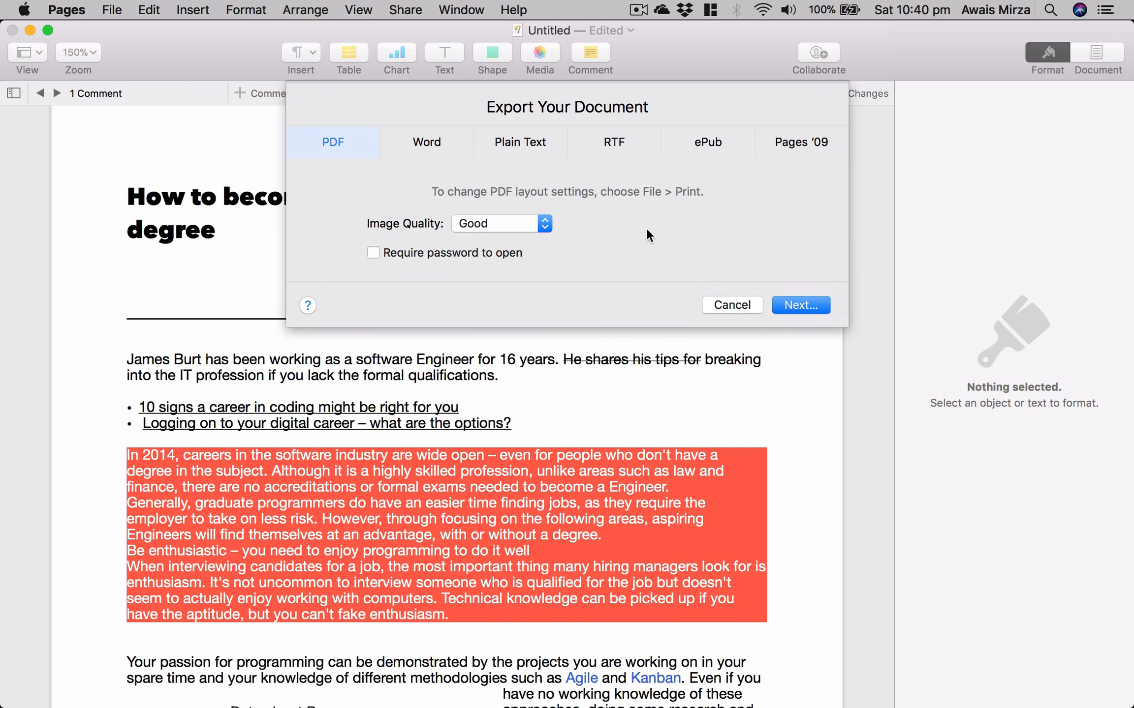
Export the document as a PDF named pagesTutorial to the Desktop folder
left_click(792, 305)
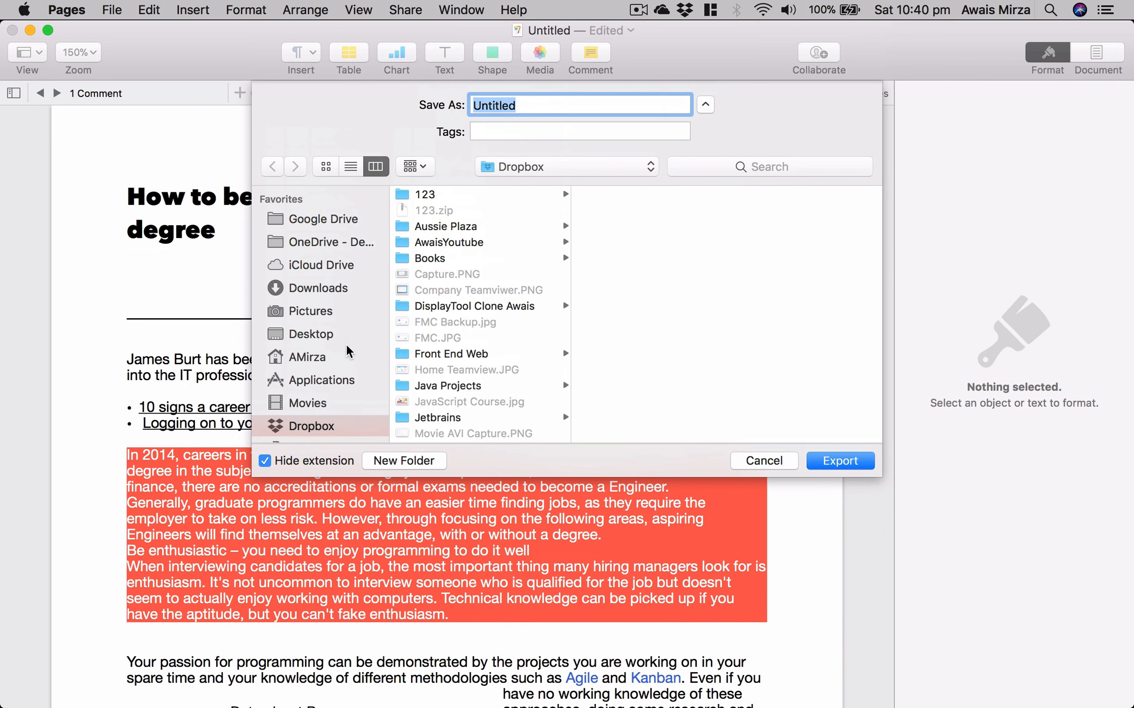
left_click(315, 339)
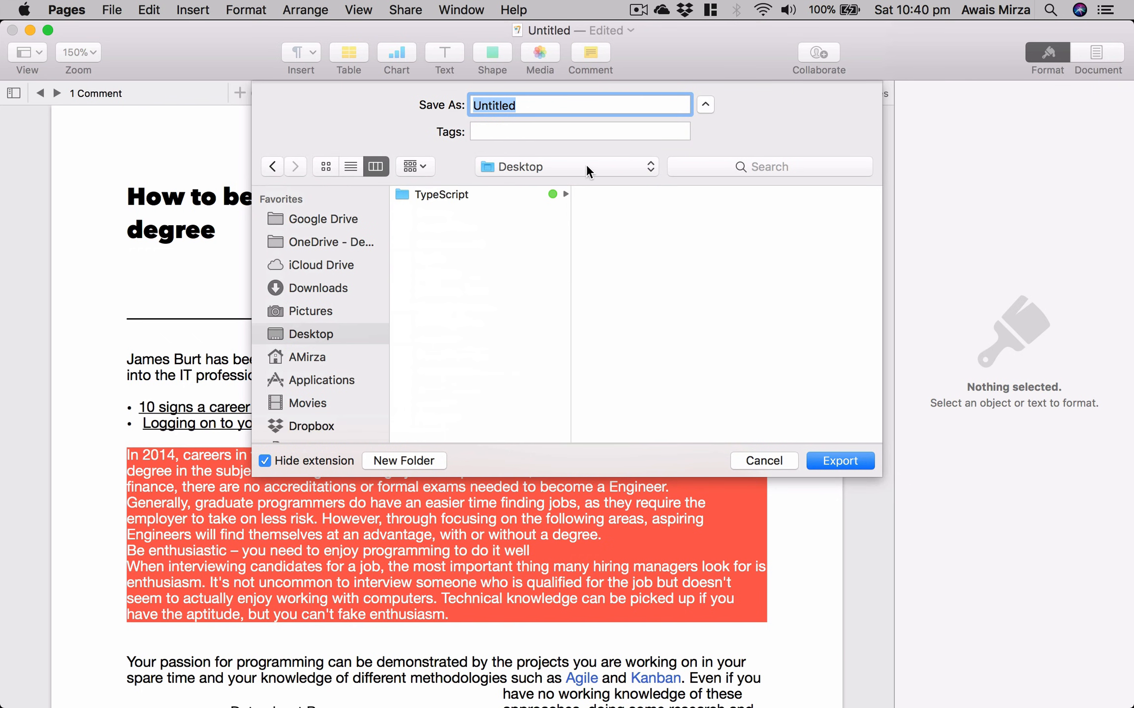
type("pagesTu")
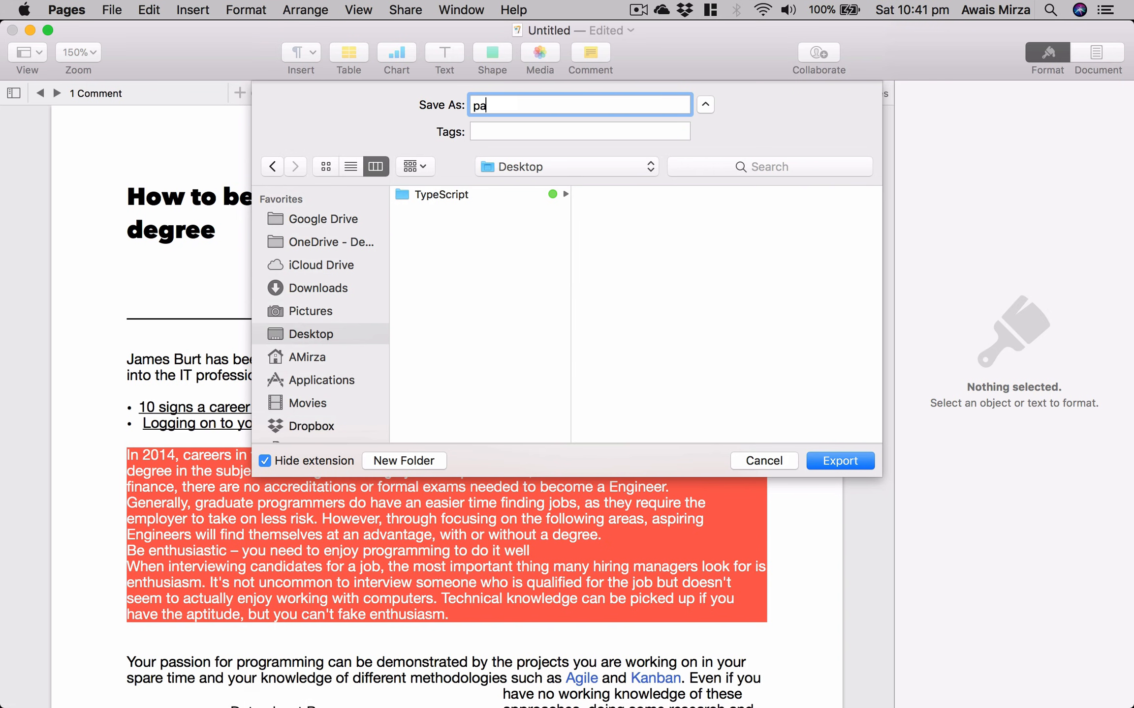
type("l")
left_click(839, 461)
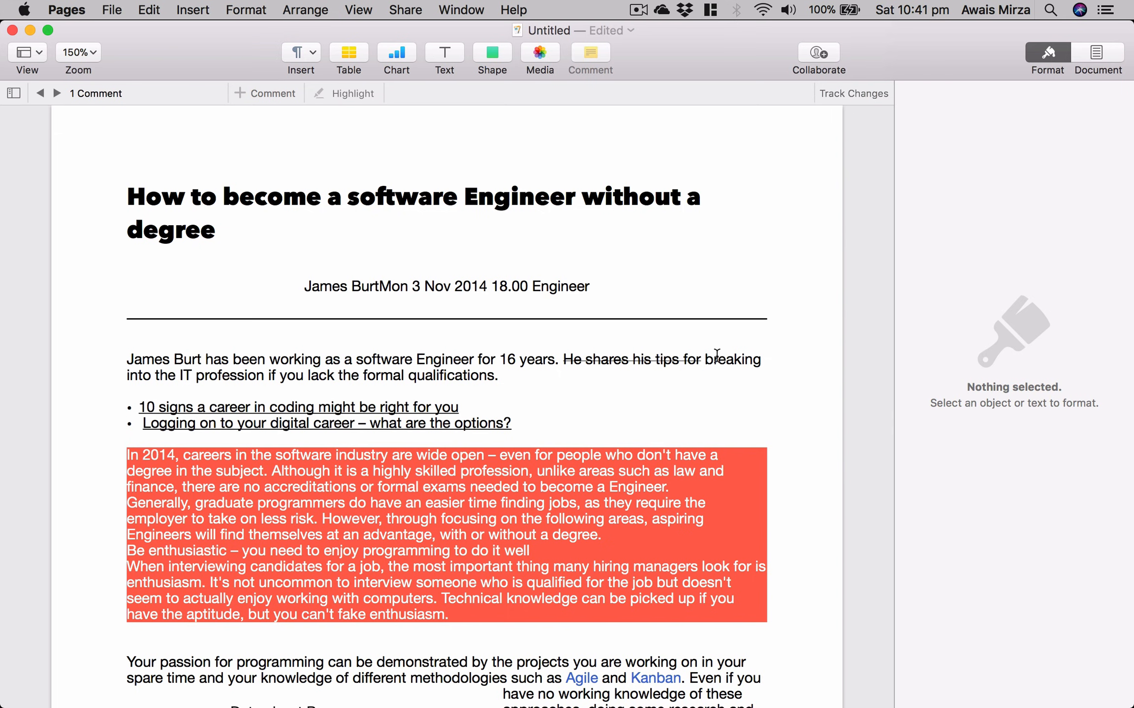
Open the exported pagesTutorial PDF from the desktop in Preview to review its pages, and close it
key("F11")
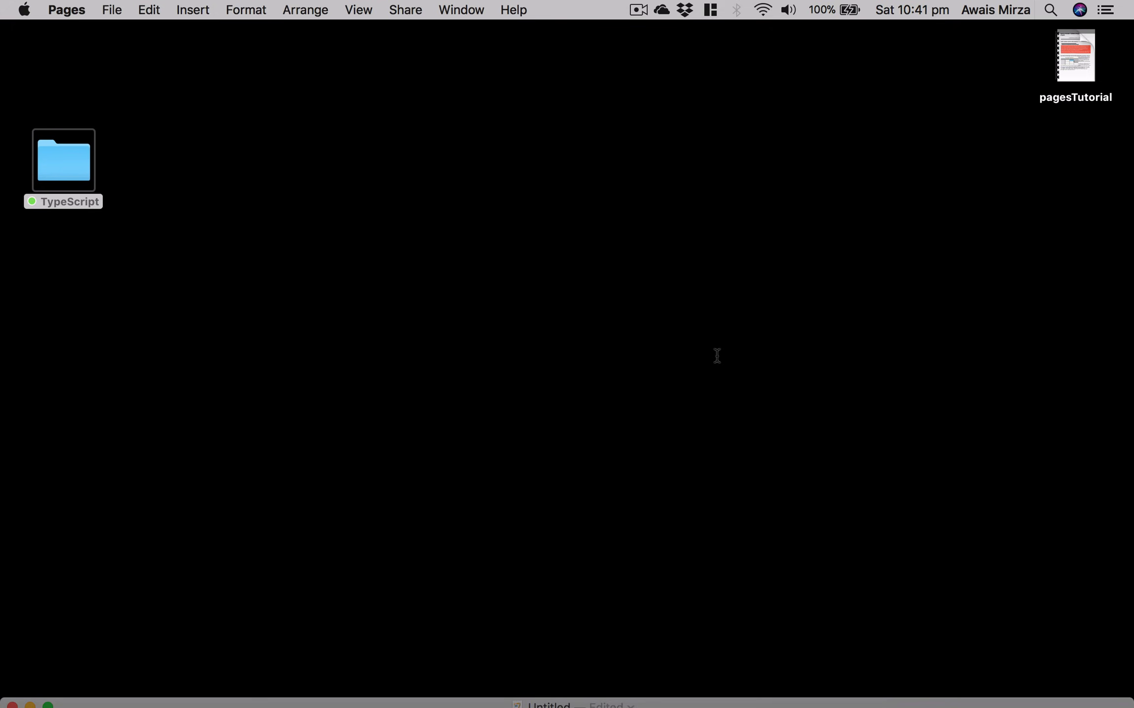
double_click(1088, 53)
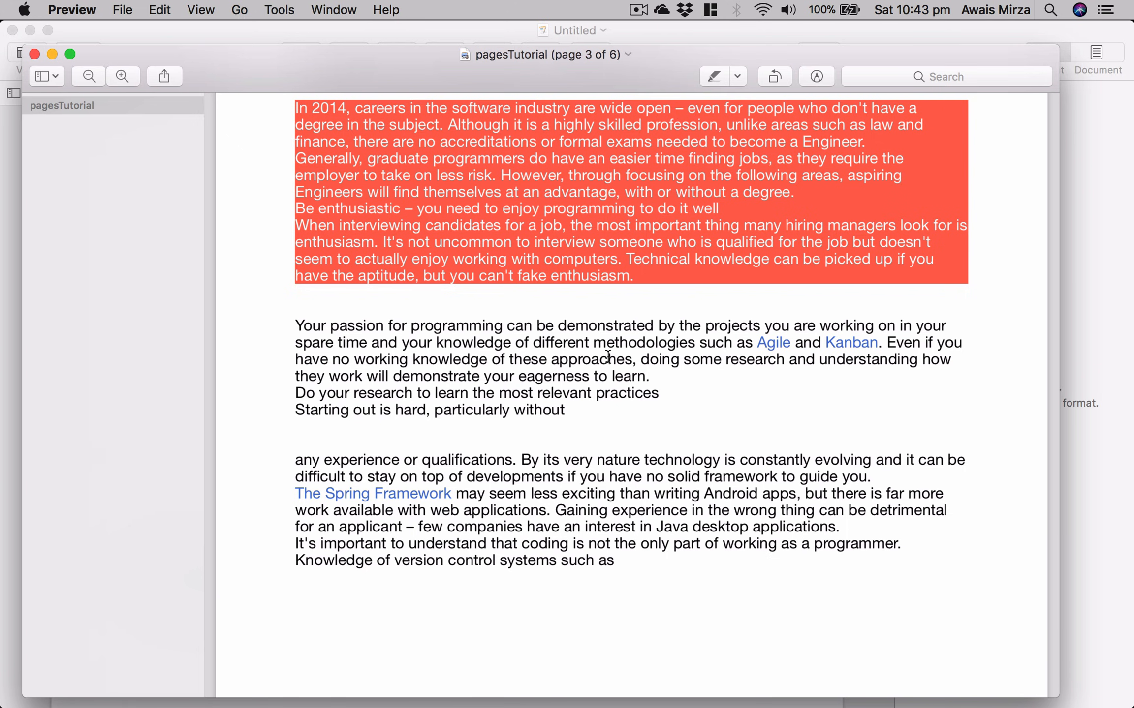
key("super+w")
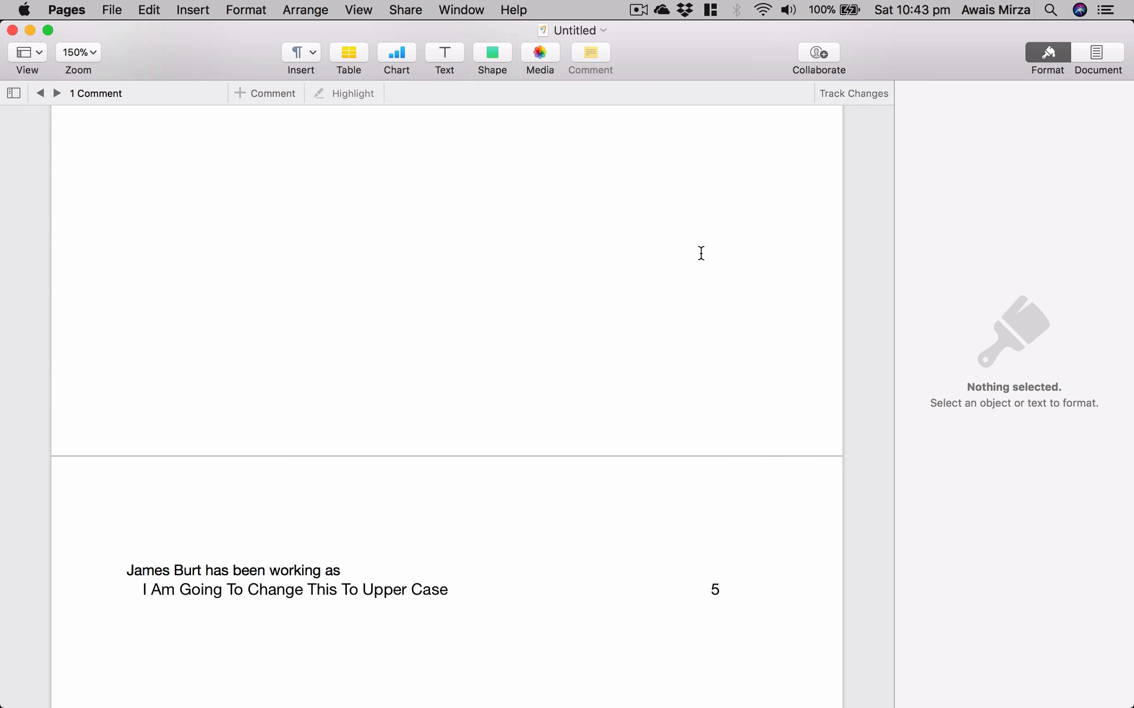
Go to the document's first page, compare the text format settings with the document settings, and show the document settings
left_click(700, 253)
scroll(700, 254, "up", 15)
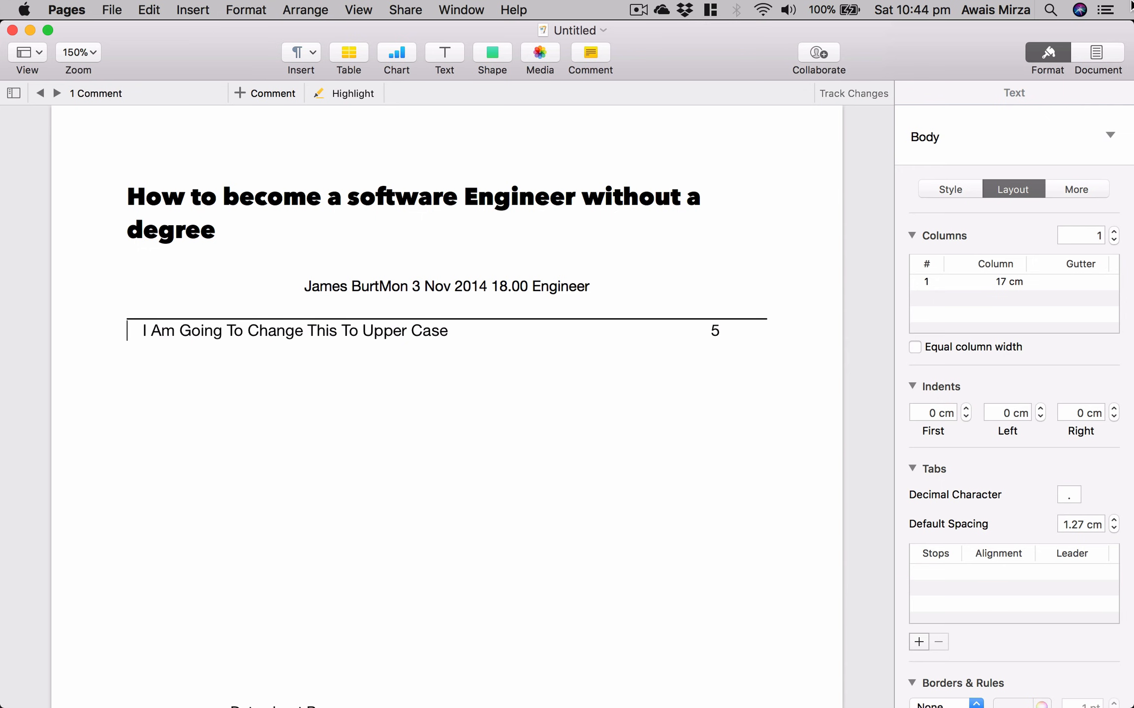
left_click(1077, 63)
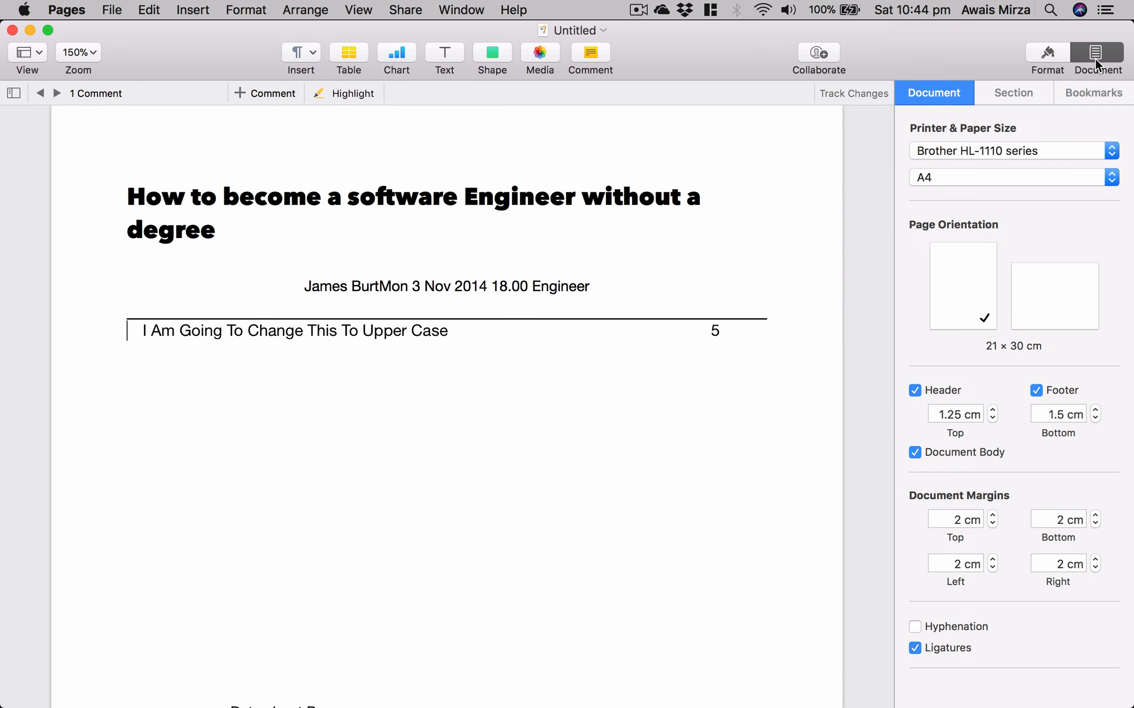
left_click(1057, 56)
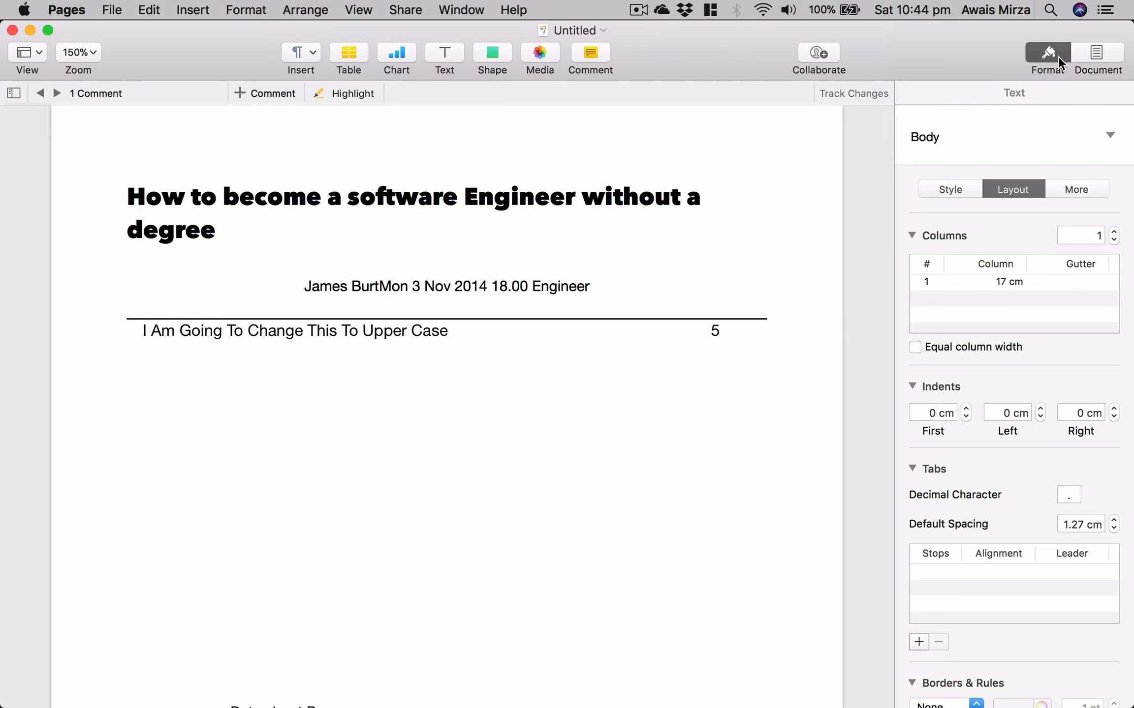
left_click(1090, 60)
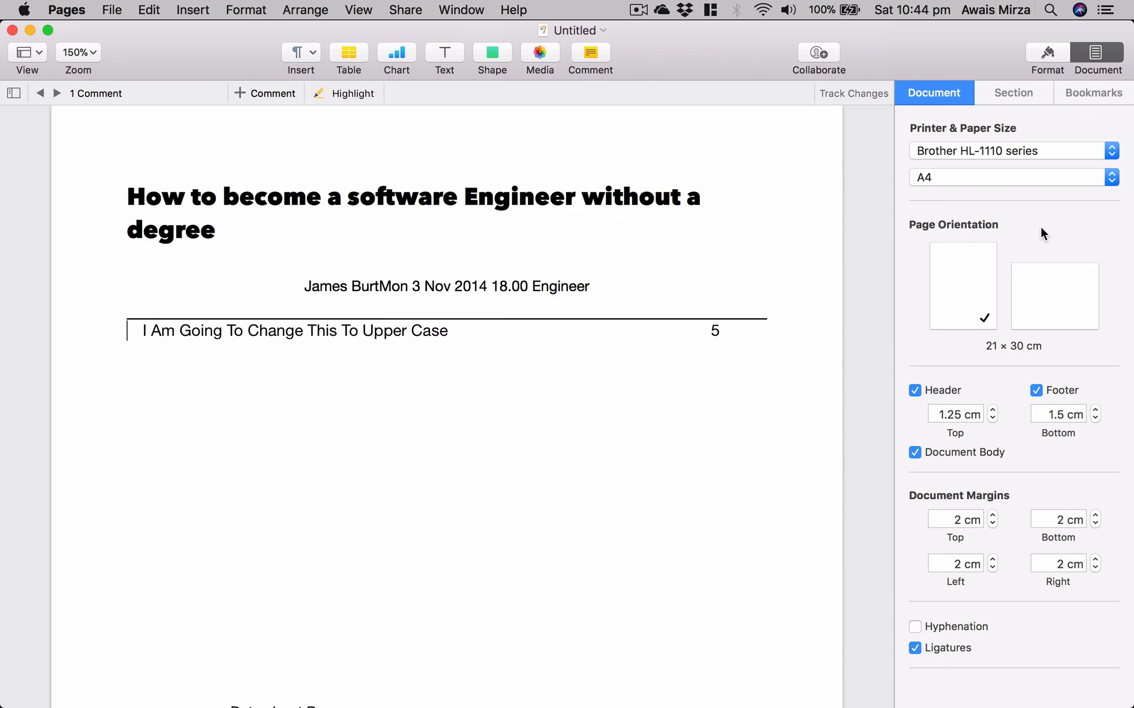
Try the US Legal and US Letter paper sizes, and set the paper size back to A4
left_click(1048, 179)
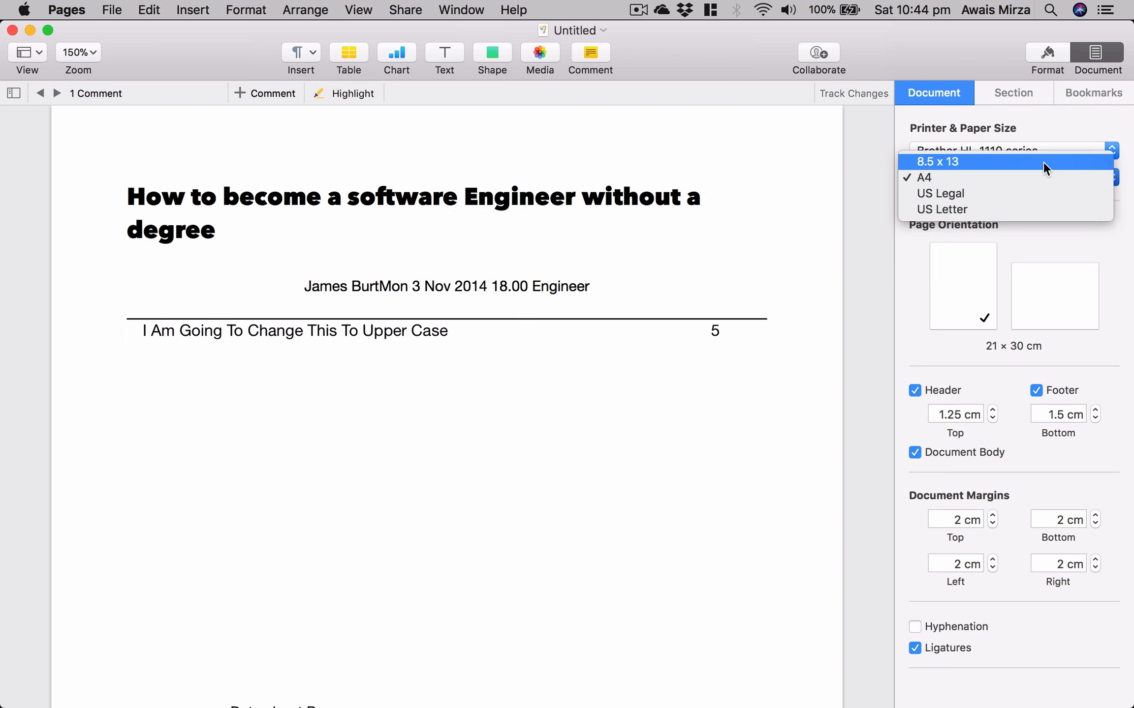
left_click(1030, 192)
left_click(1047, 178)
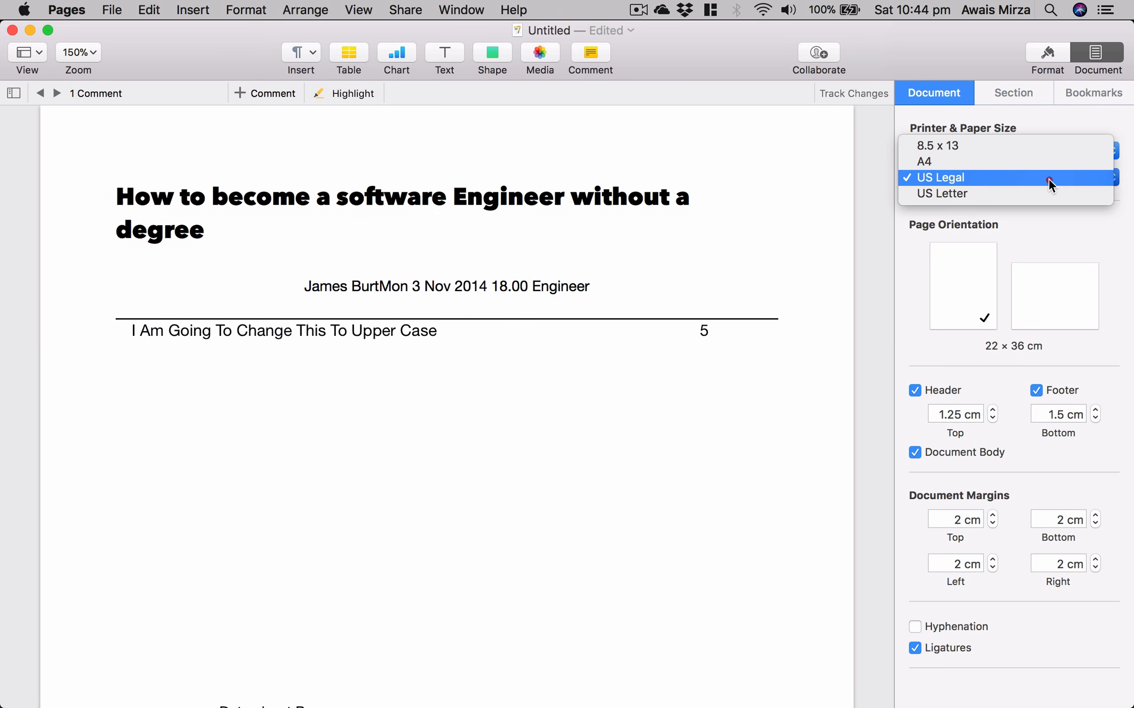
left_click(1043, 188)
left_click(1048, 179)
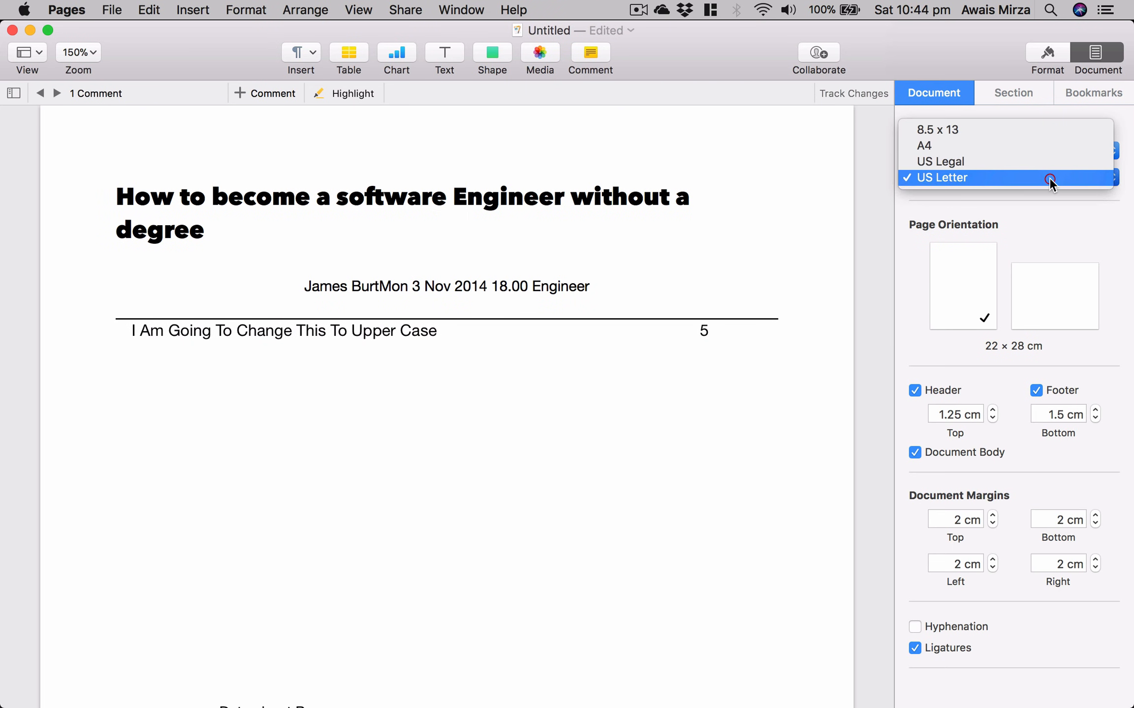
left_click(1030, 150)
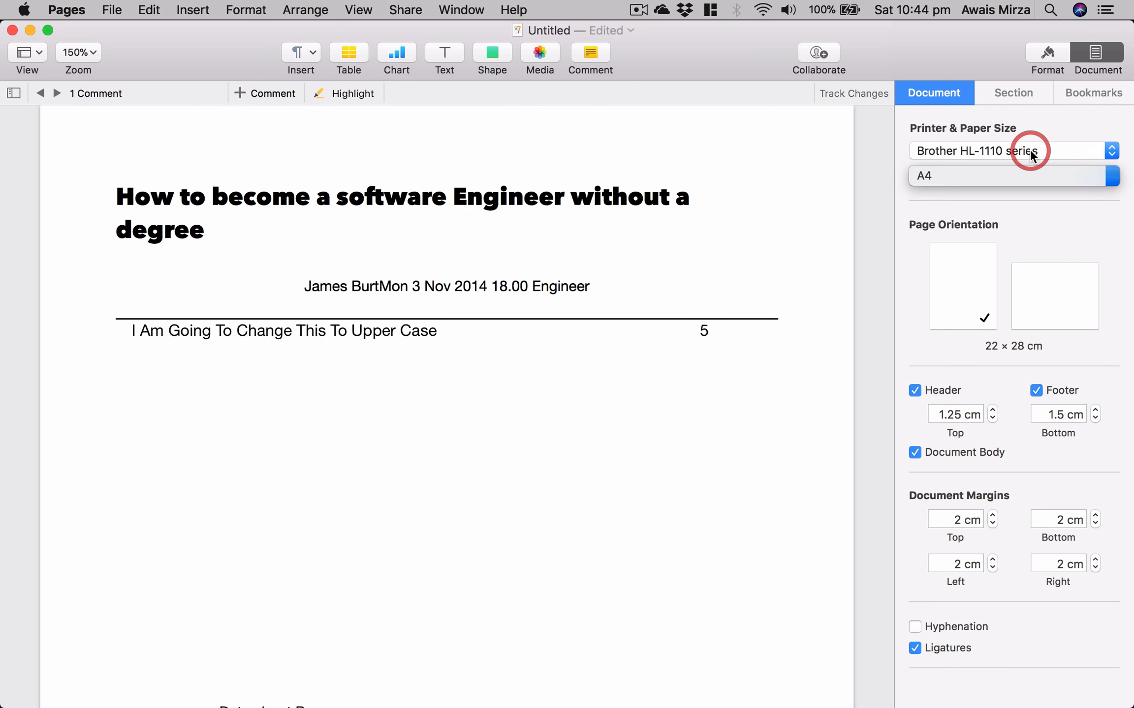
left_click(1069, 196)
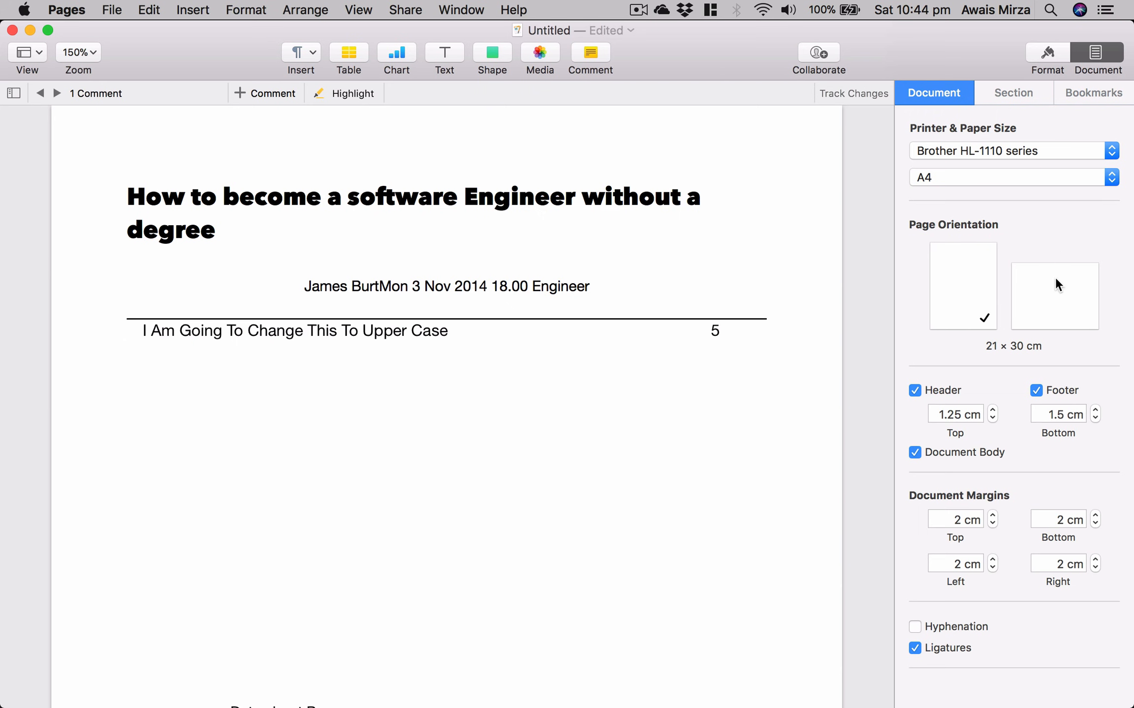
Reduce the header's top distance to 0.63 cm and turn the document's header off
left_click(991, 418)
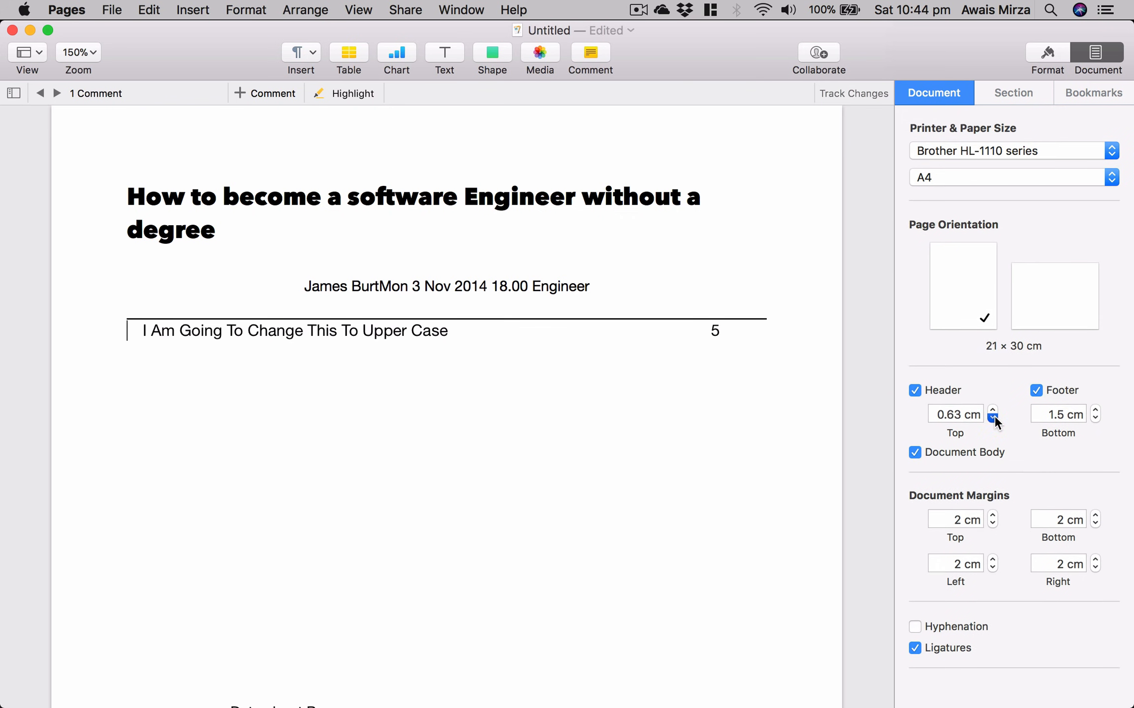
left_click(787, 172)
left_click(914, 390)
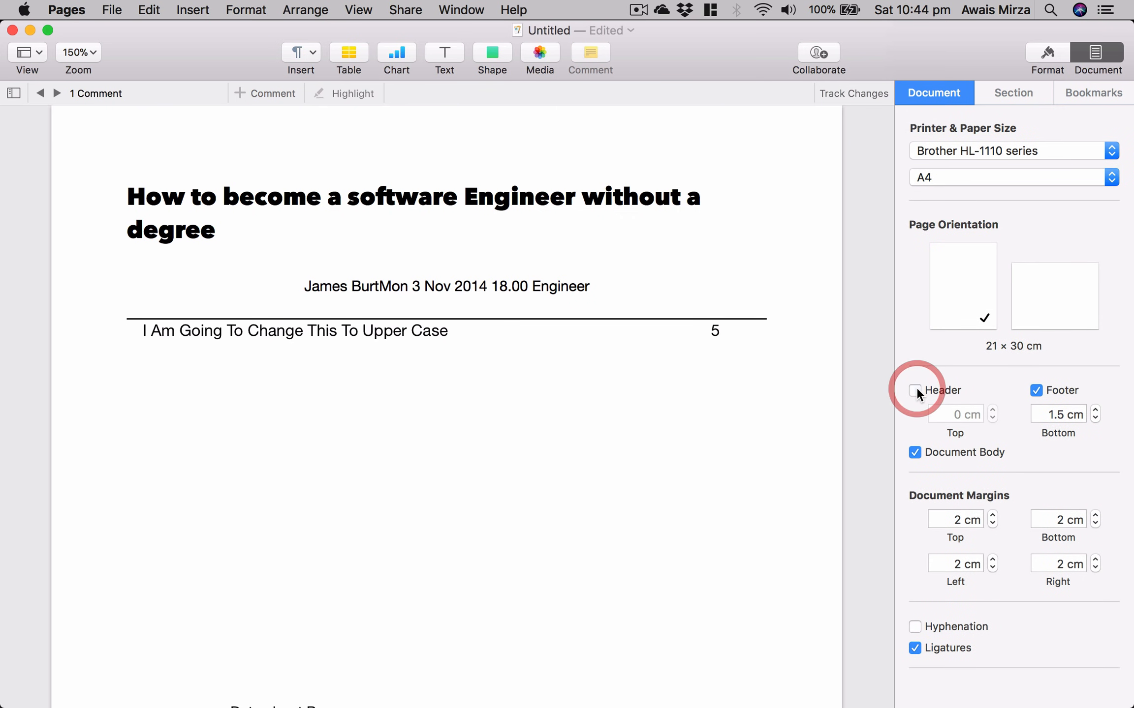
left_click(782, 253)
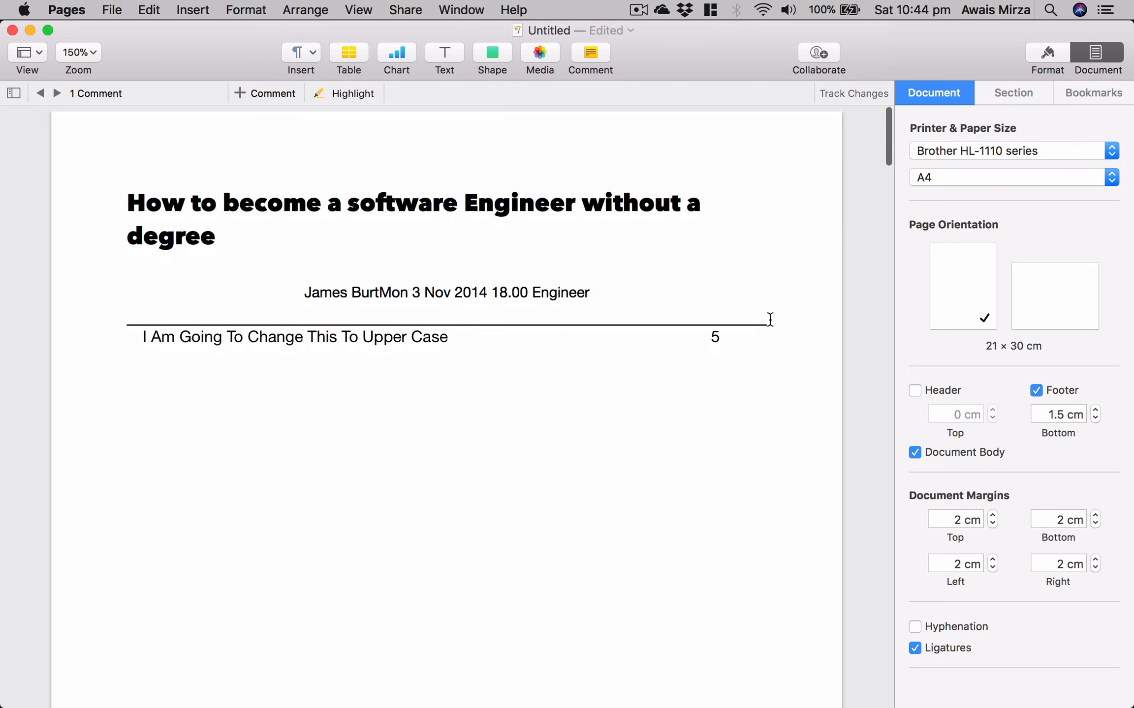
Reduce the footer's bottom distance to 0 cm and switch the page orientation to landscape
left_click(1095, 419)
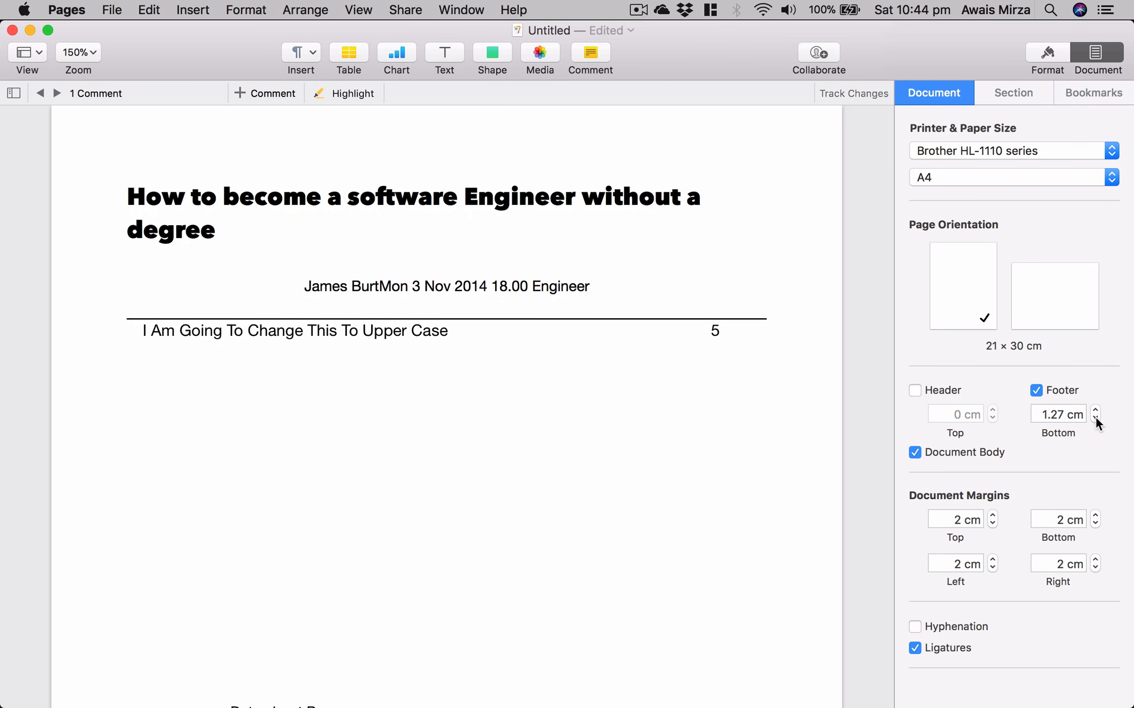
left_click(1096, 418)
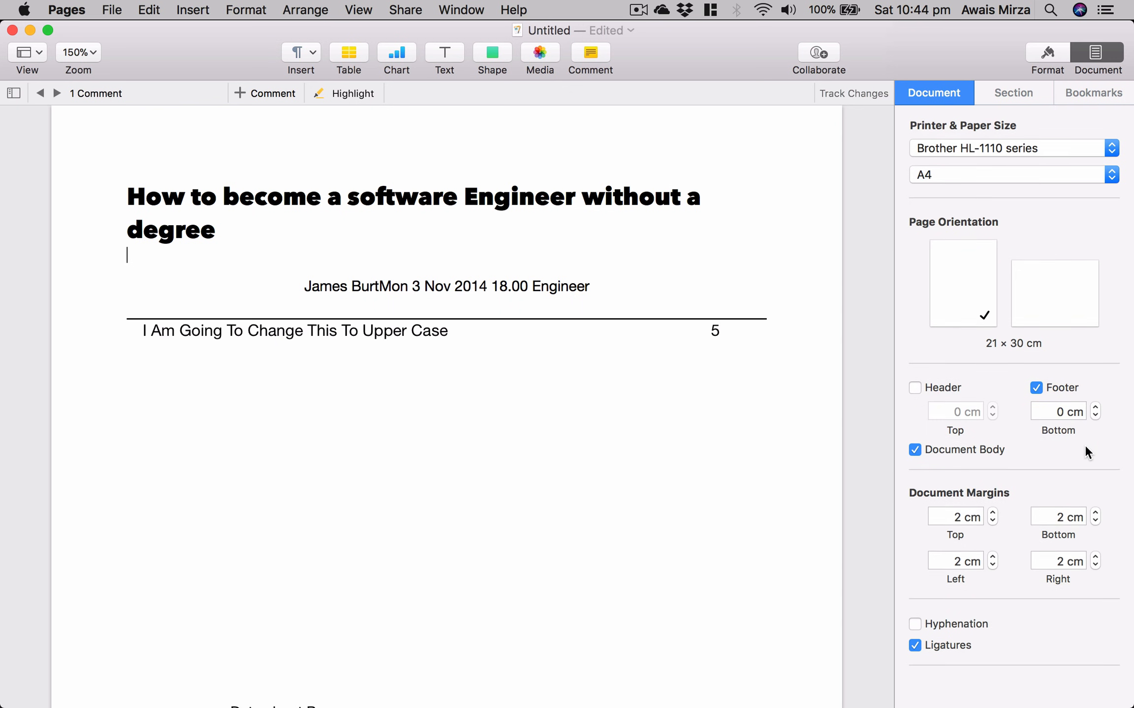
left_click(1071, 291)
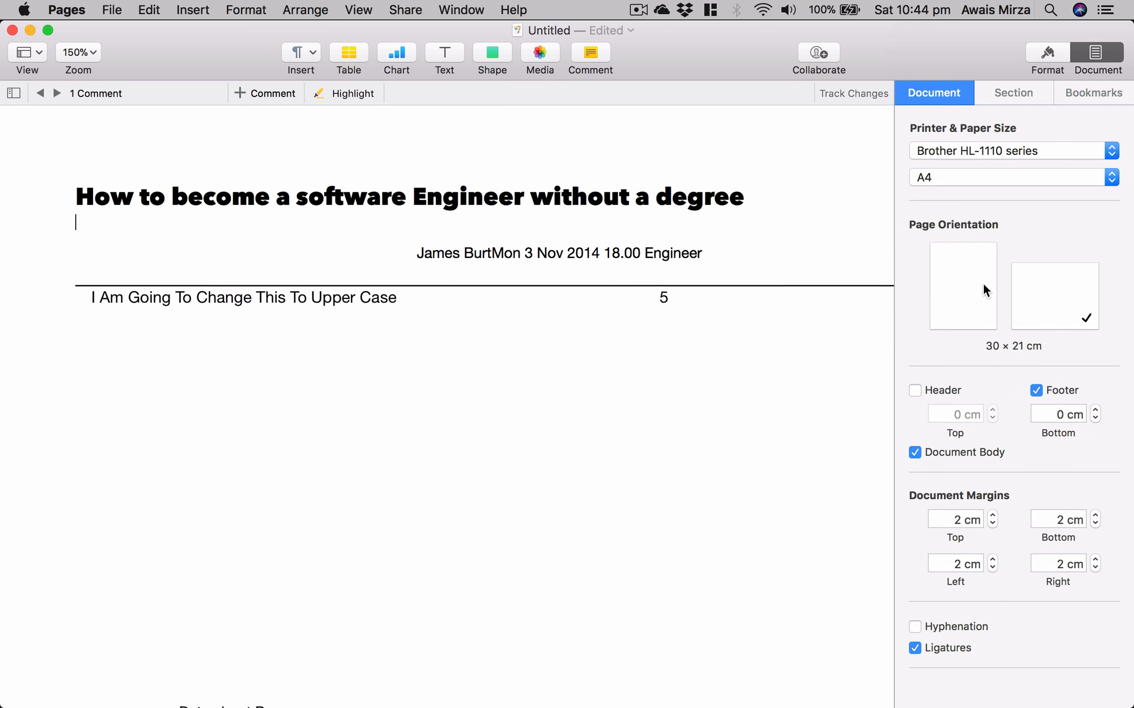
Set the page orientation back to portrait and look at the section and bookmark settings before returning to the document settings
left_click(972, 282)
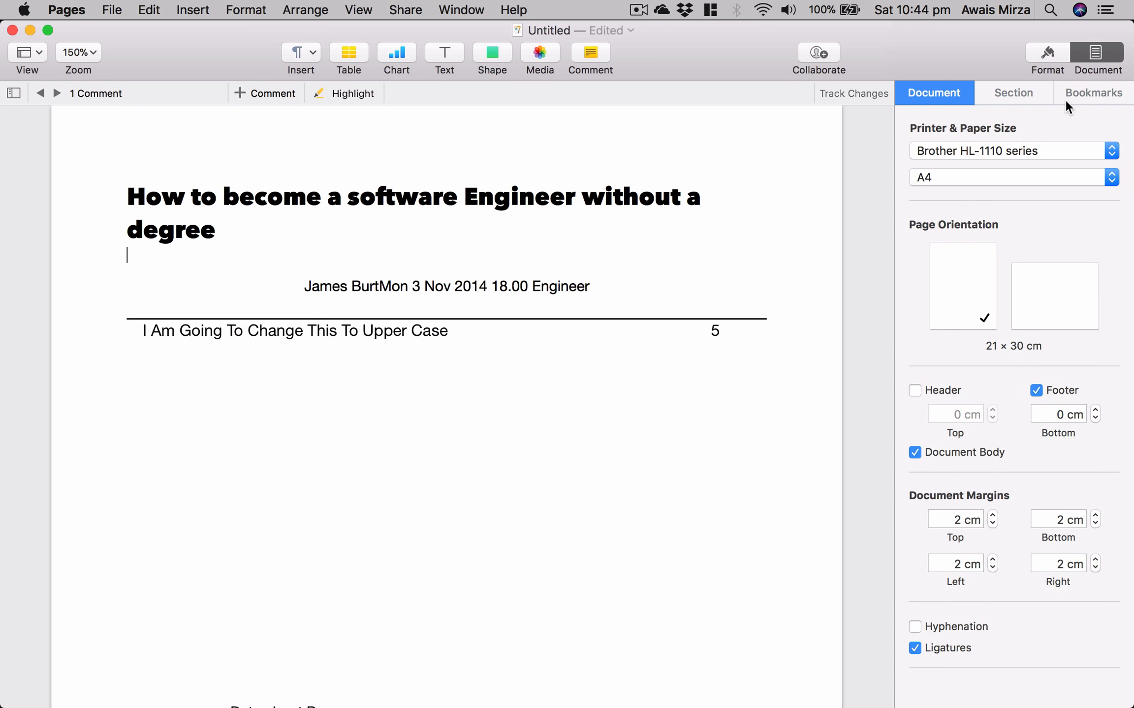
left_click(1024, 96)
left_click(1080, 91)
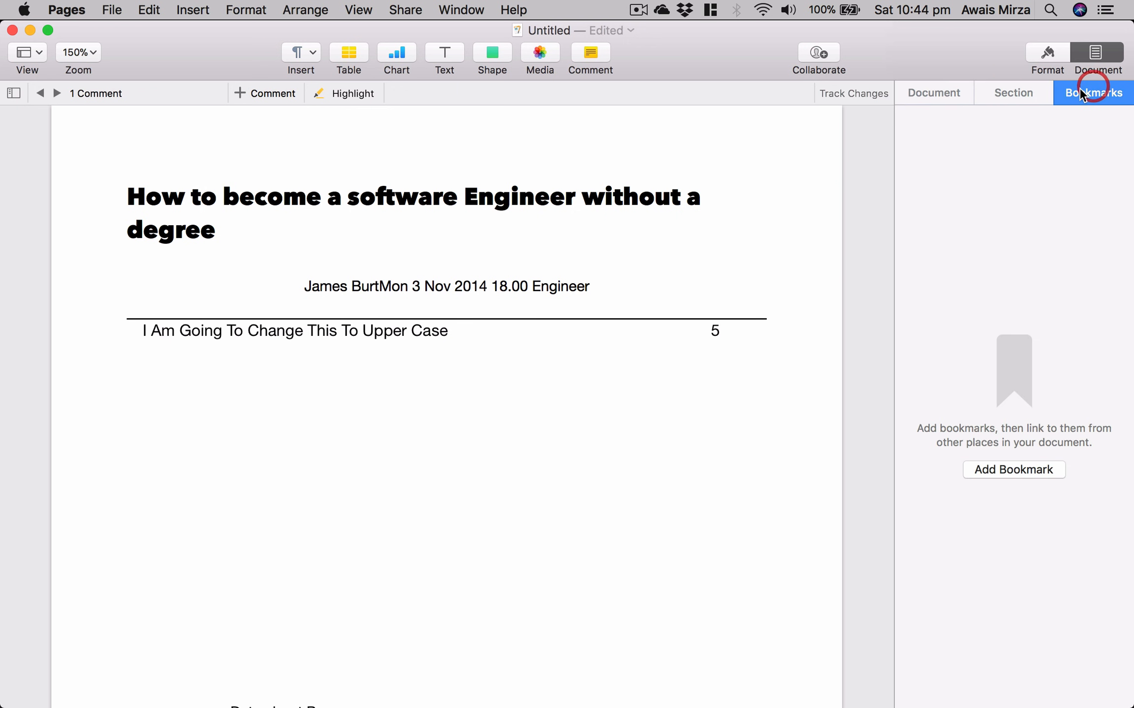
left_click(927, 94)
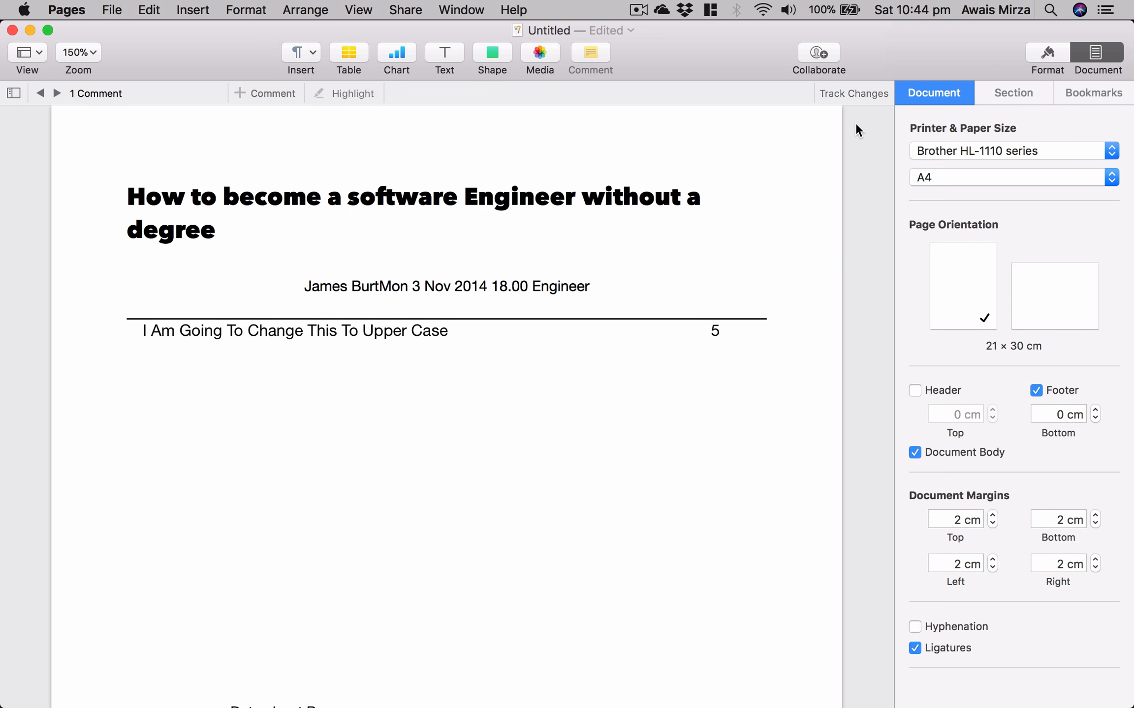
Save the document and place the cursor at the end of the title "How to become a software Engineer without a degree"
scroll(374, 127, "up", 2)
key("super+s")
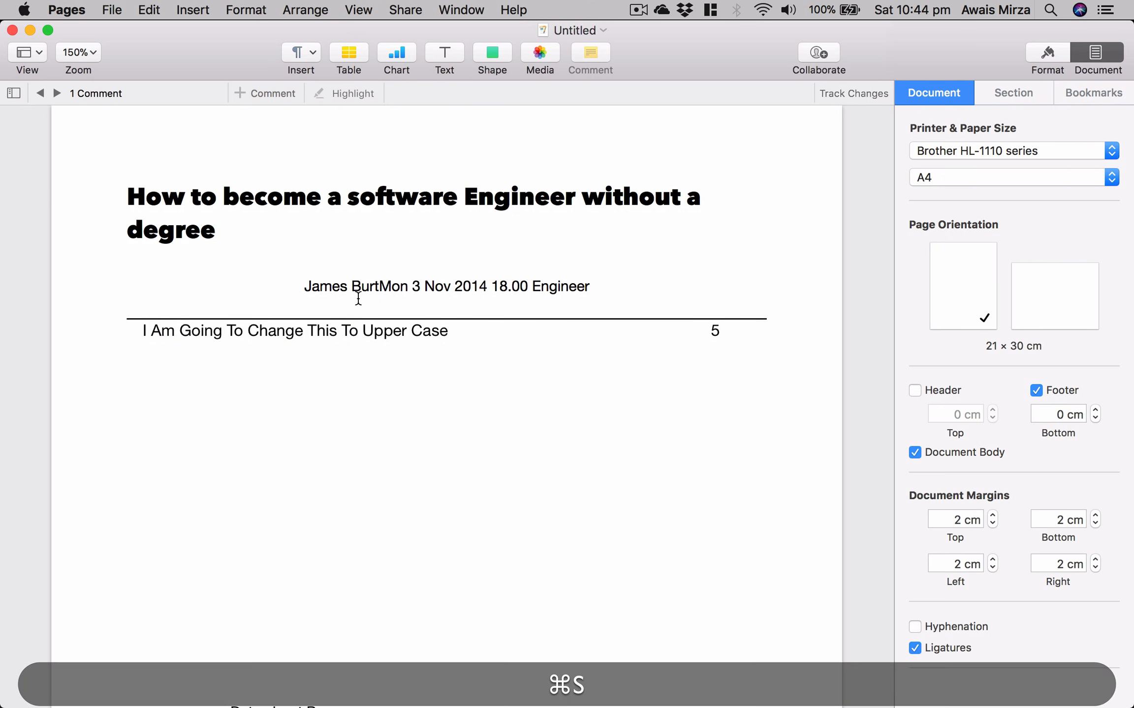
left_click(122, 10)
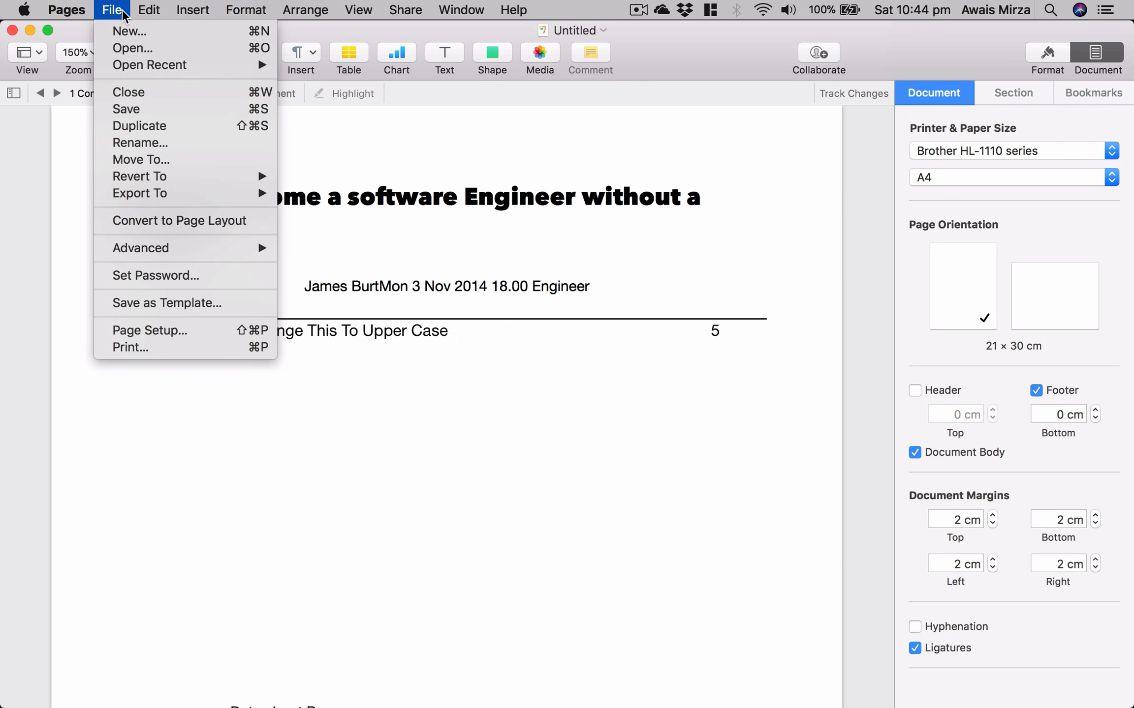
left_click(166, 129)
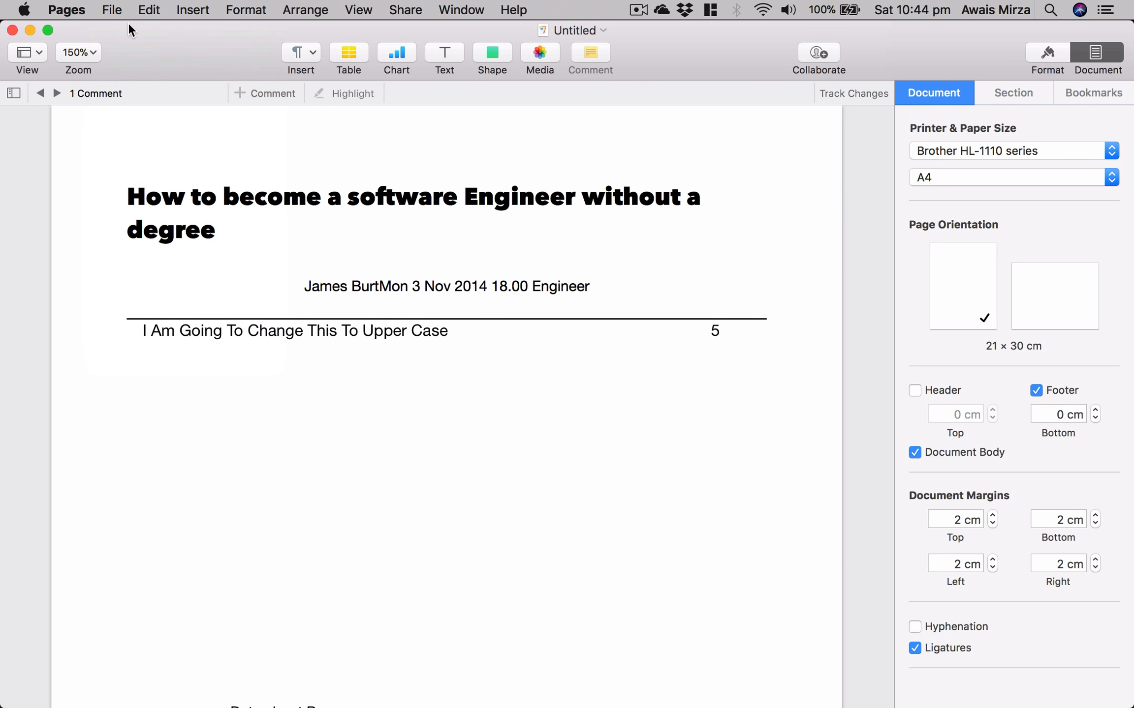
left_click(334, 237)
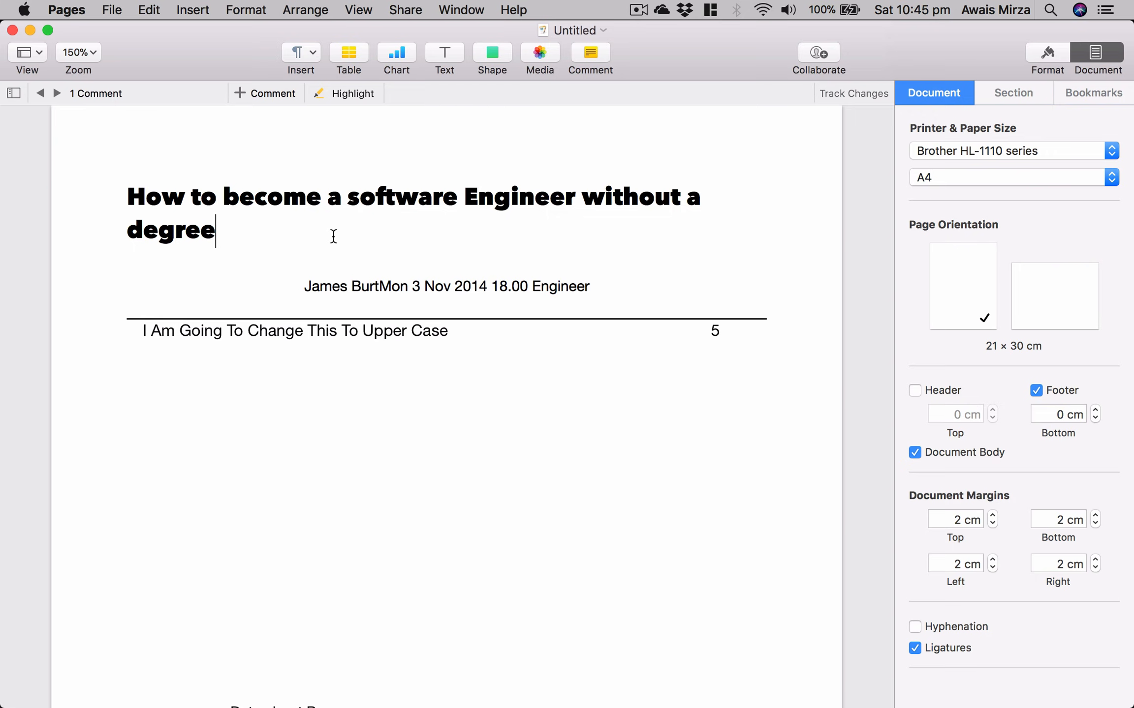
Switch to the browsers, closing the Safari article window and the wikiHow page in Chrome
key("ctrl+Right")
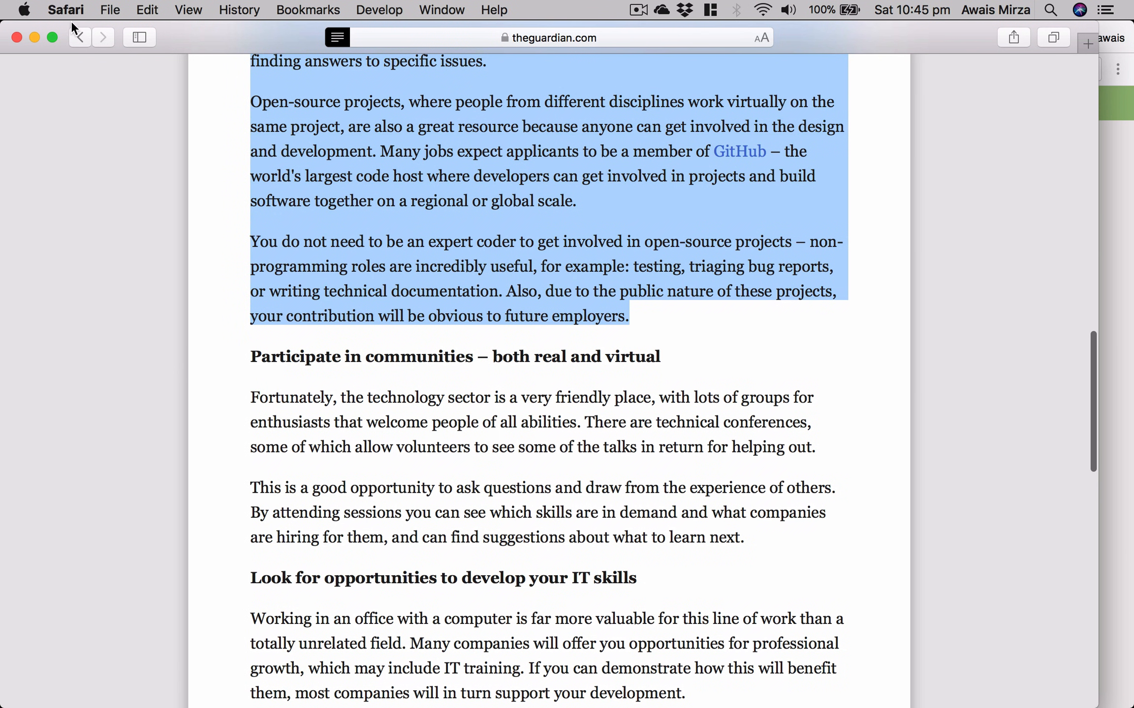
left_click(16, 38)
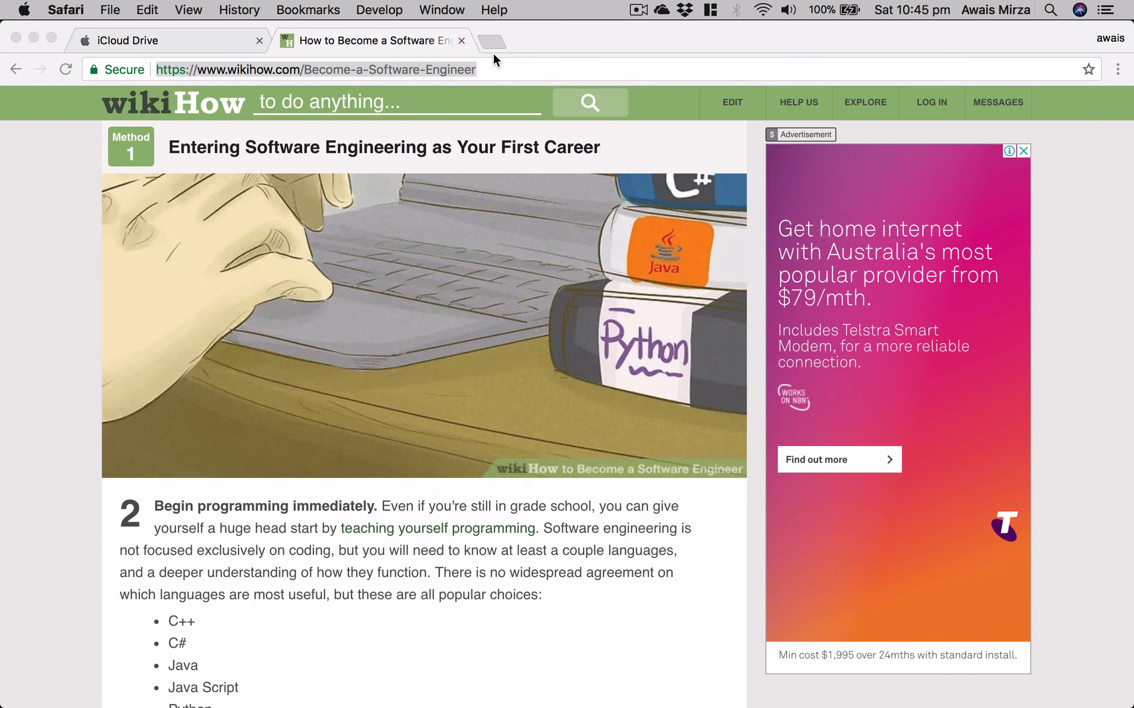
left_click(463, 41)
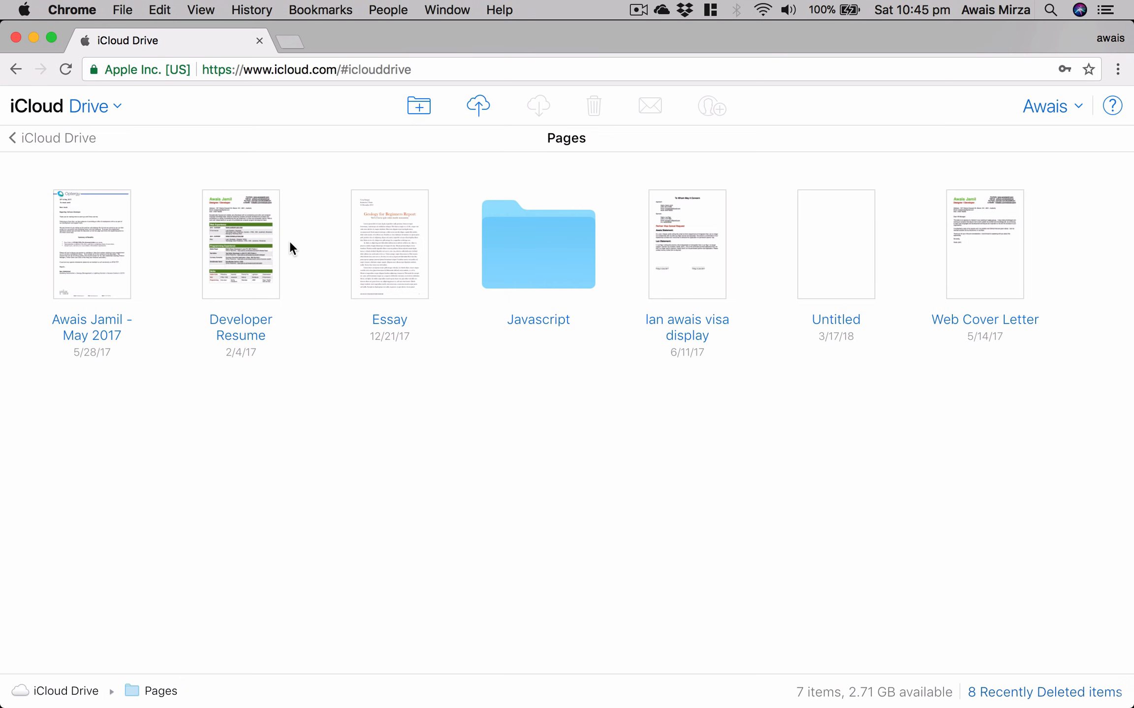
Go to icloud.com, open Pages from the iCloud home page, and dismiss the What's New notice
left_click(64, 104)
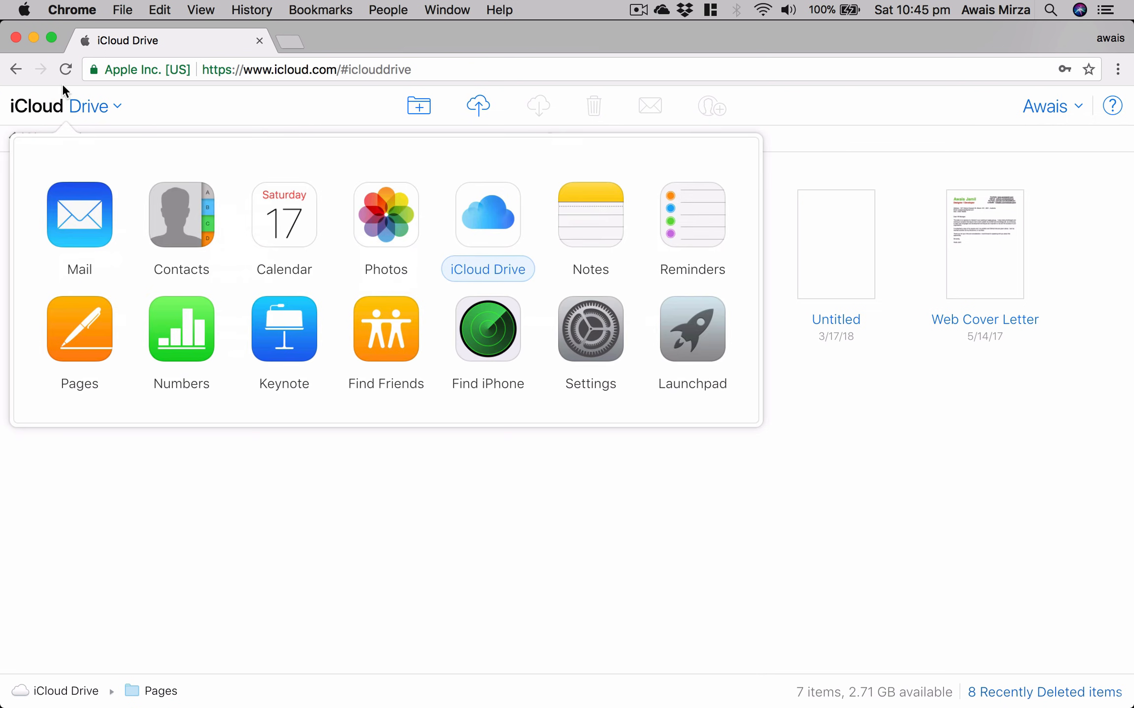
left_click(325, 489)
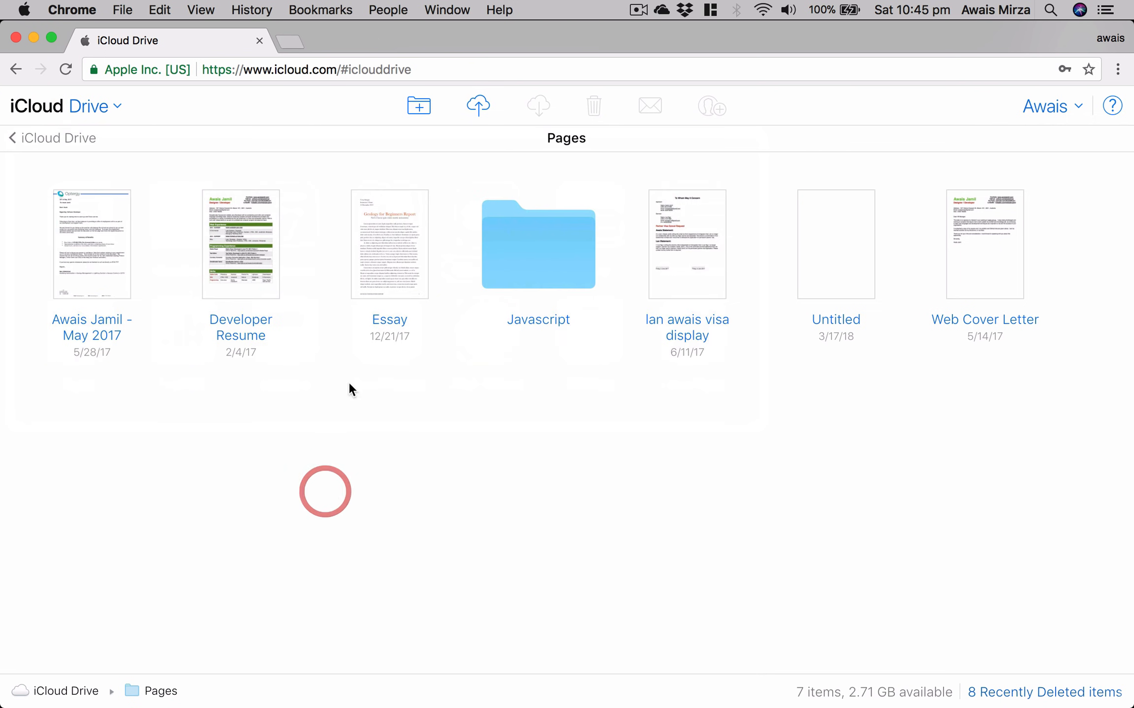
left_click(453, 68)
type("icloud.com")
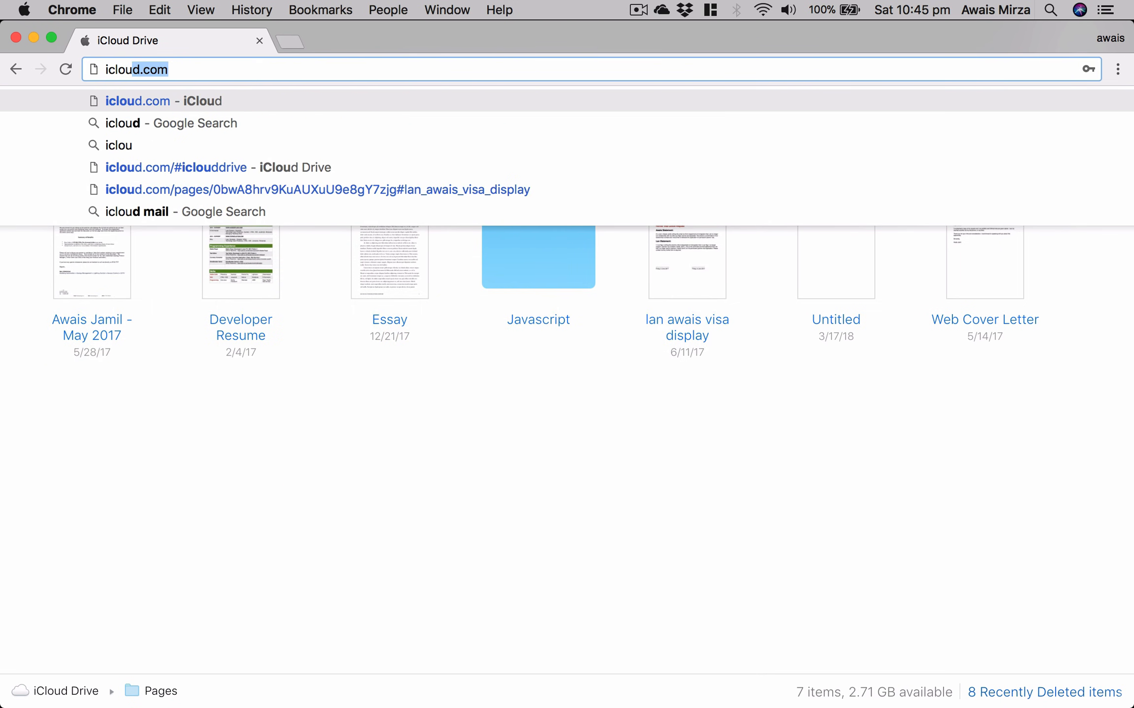
key("Return")
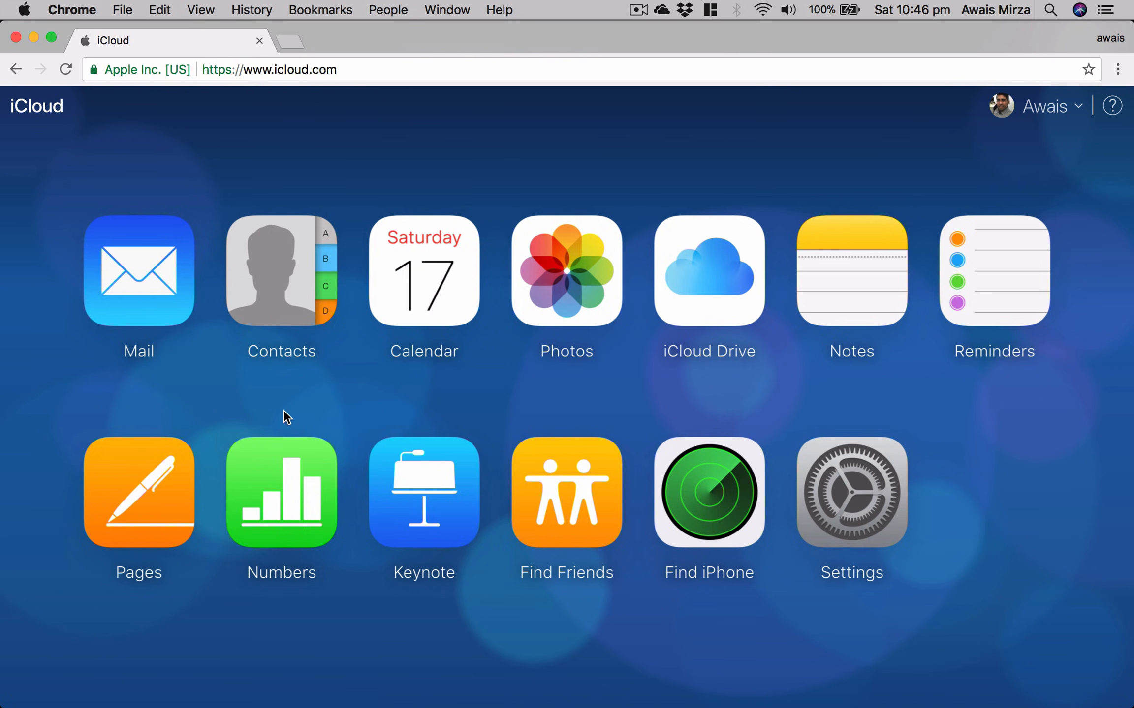
left_click(112, 526)
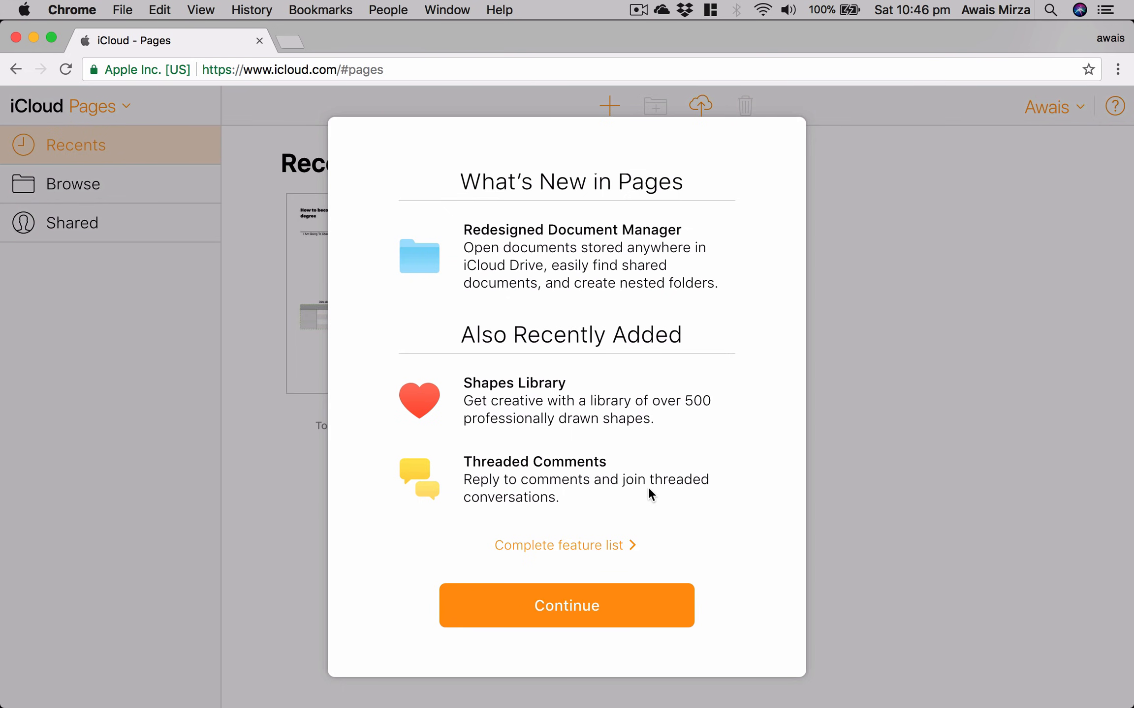
left_click(610, 599)
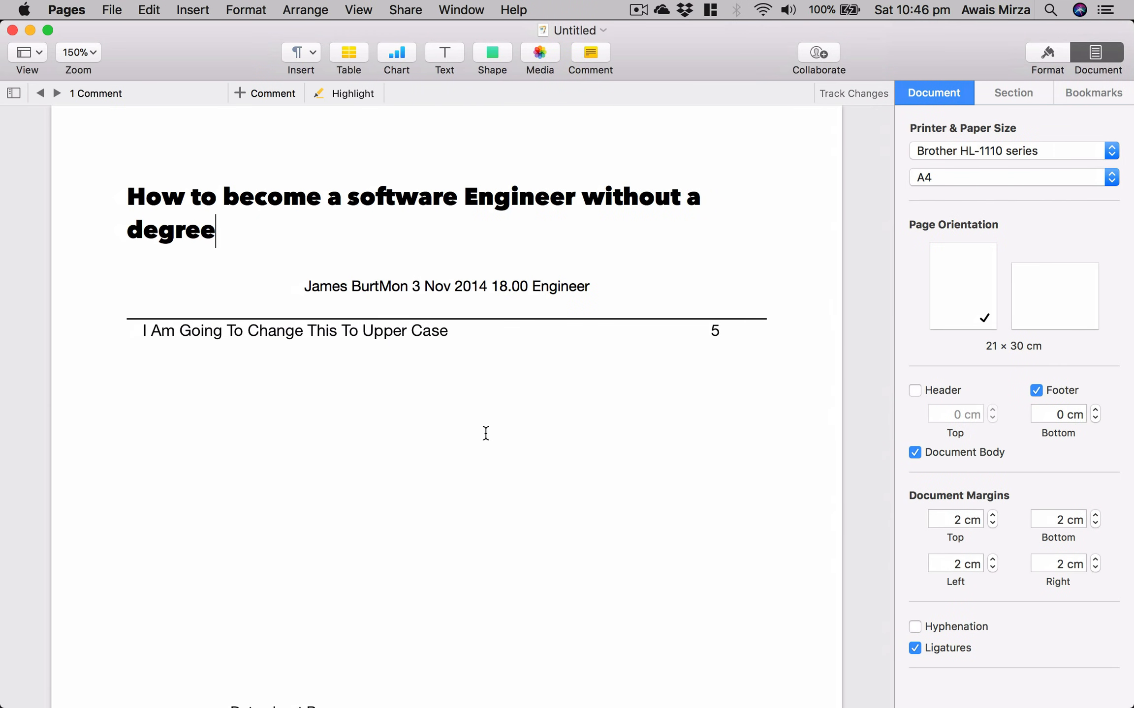
Check the document in desktop Pages, switch back to Chrome, and browse from the online Pages folder up to iCloud Drive
left_click(485, 433)
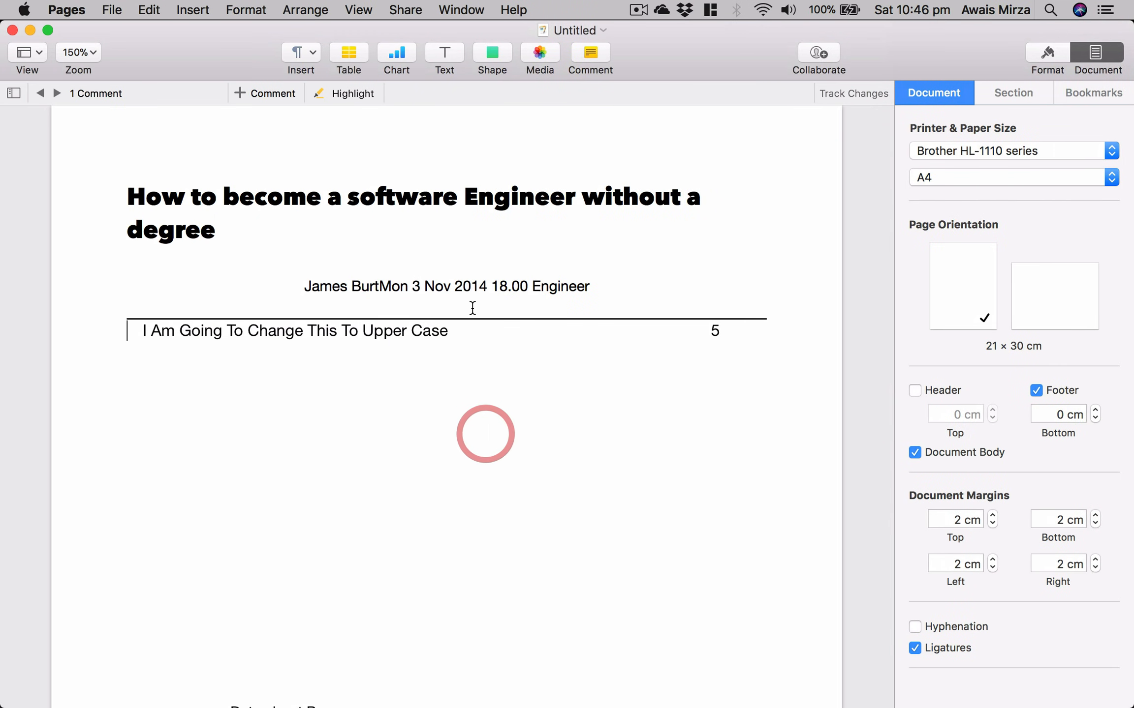
scroll(472, 308, "down", 15)
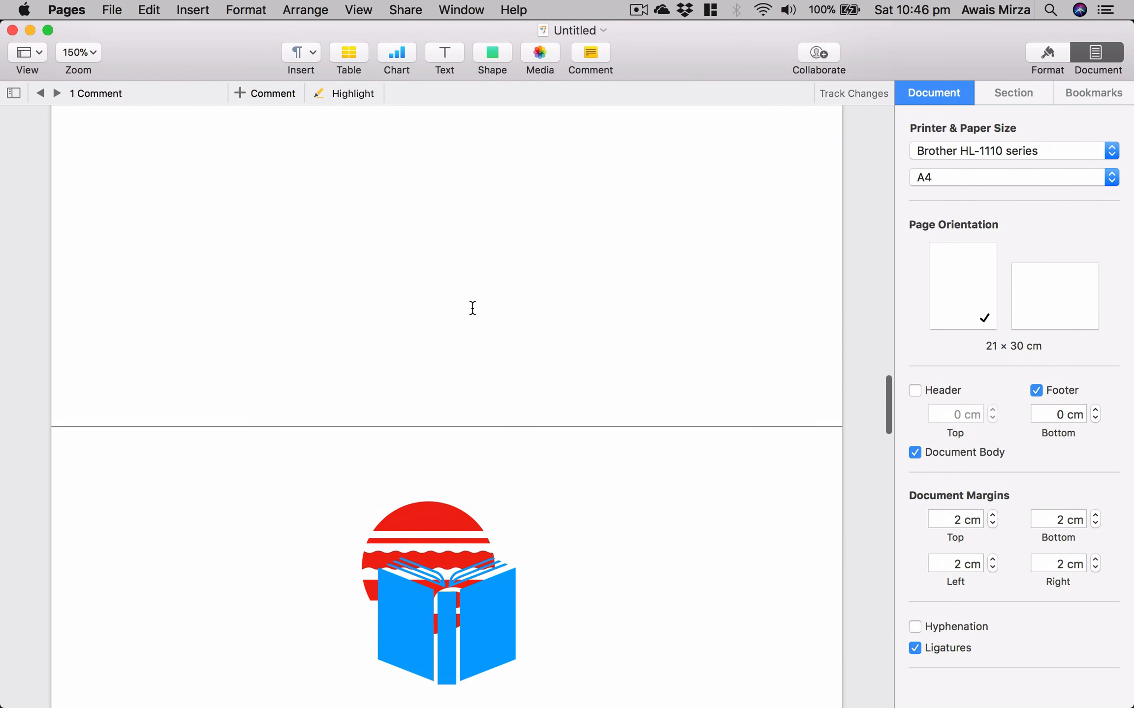
scroll(473, 308, "up", 1)
key("ctrl+Right")
left_click(512, 332)
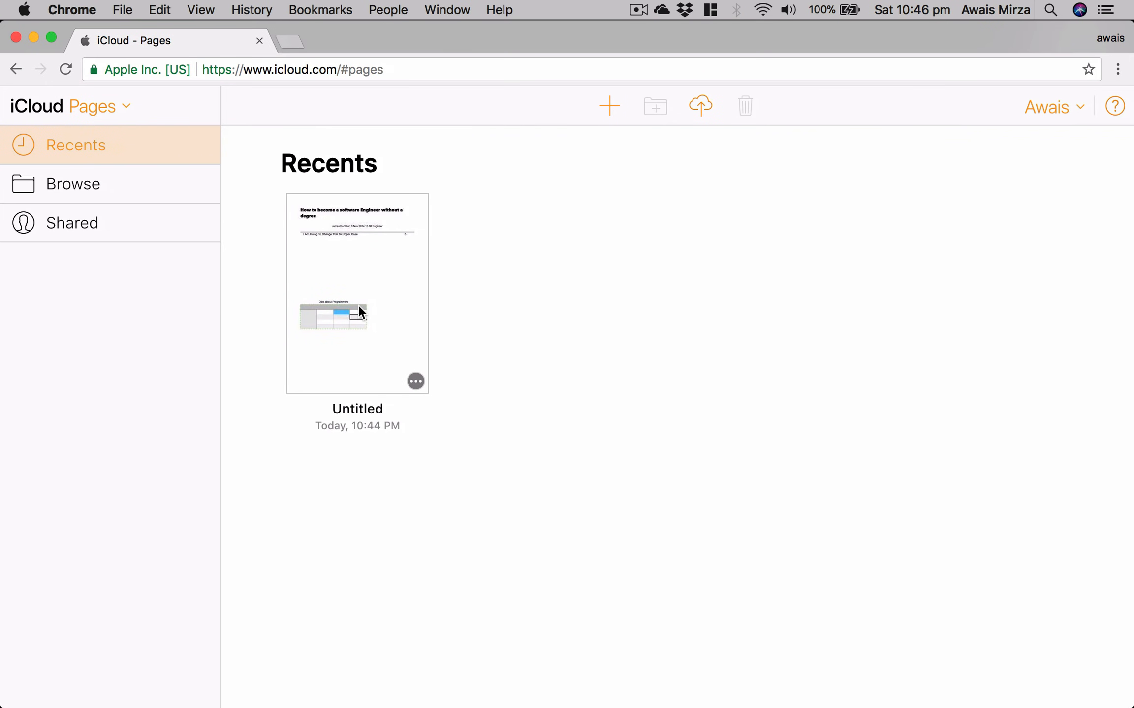
left_click(61, 200)
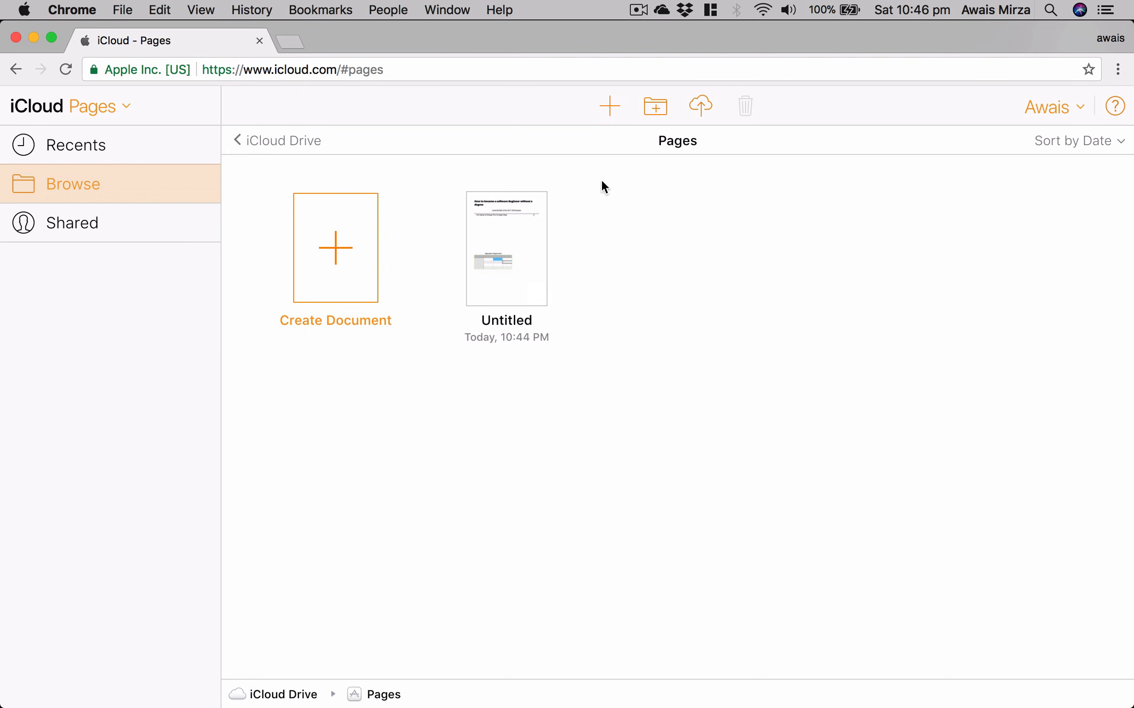
left_click(289, 141)
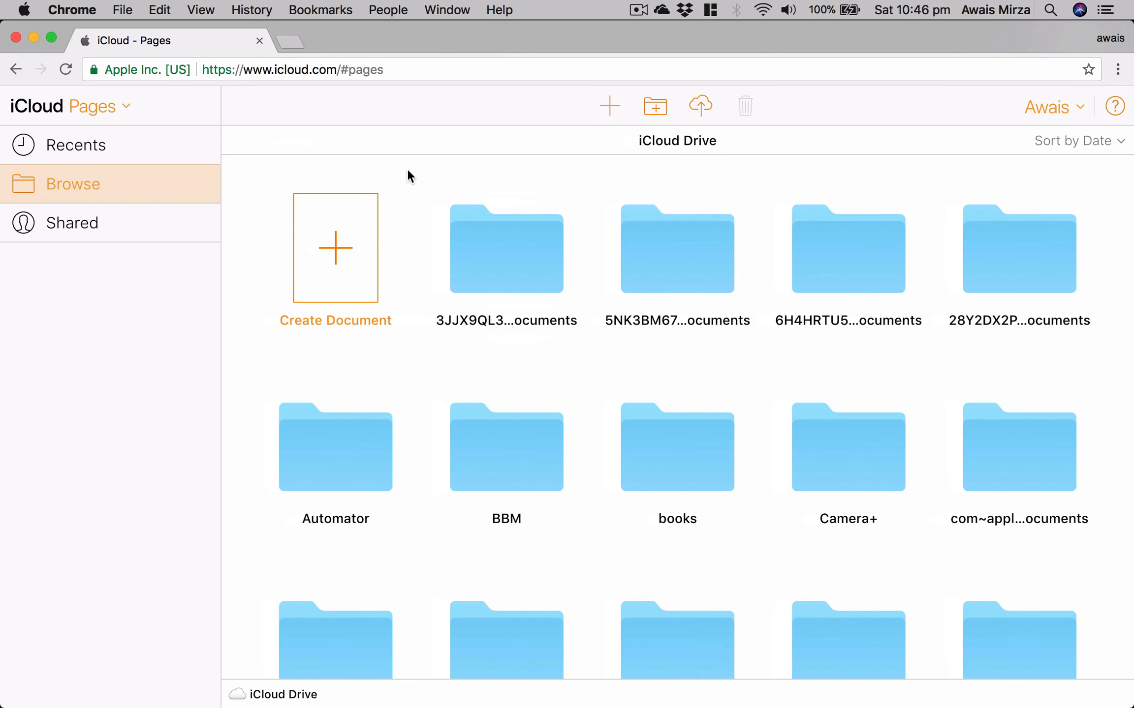
Return to the iCloud home page by loading icloud.com again
left_click(35, 110)
left_click(543, 74)
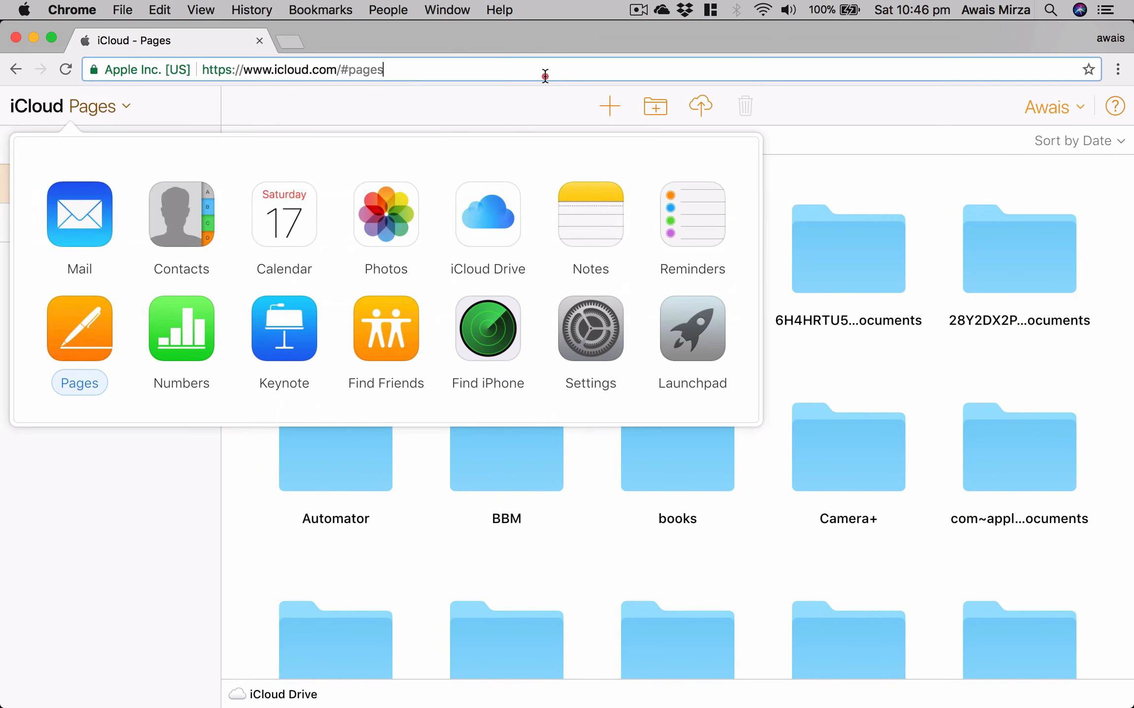
left_click(544, 74)
left_click(321, 421)
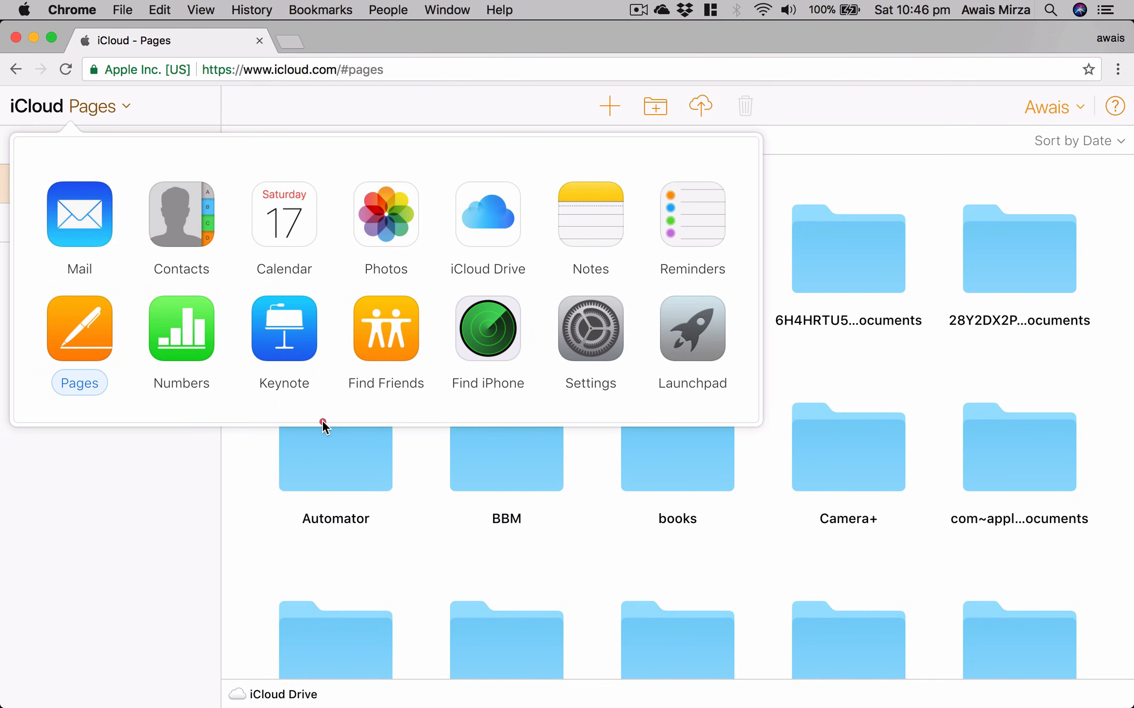
left_click(422, 73)
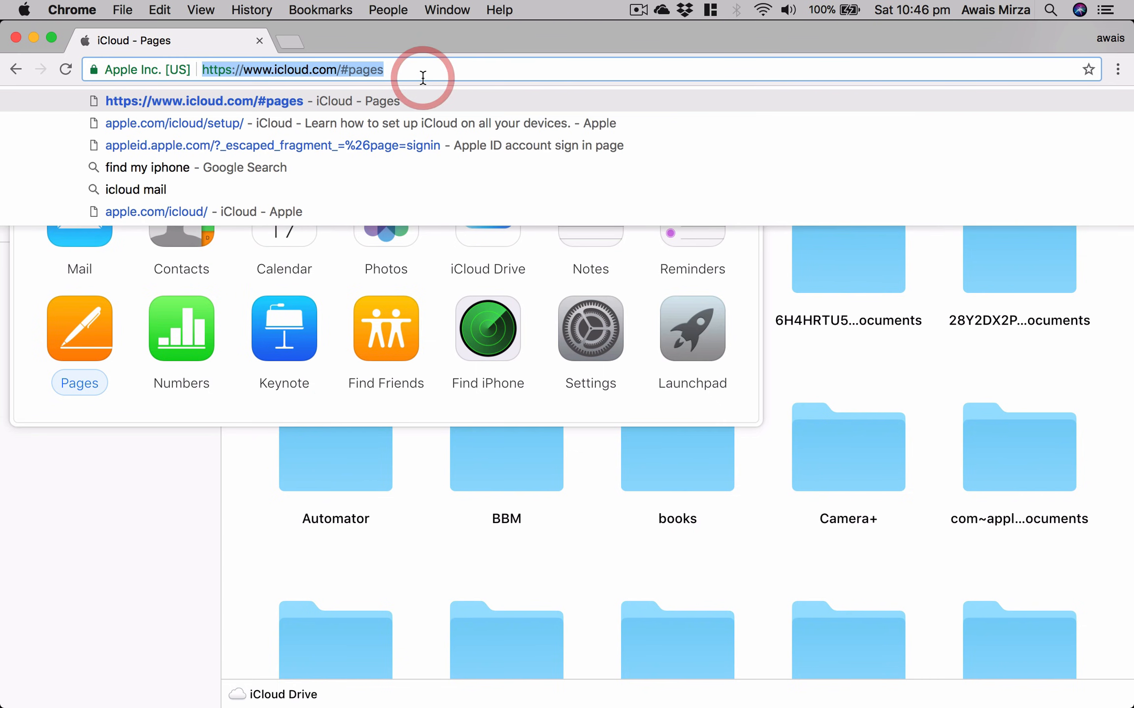
key("BackSpace")
type("ic")
key("Return")
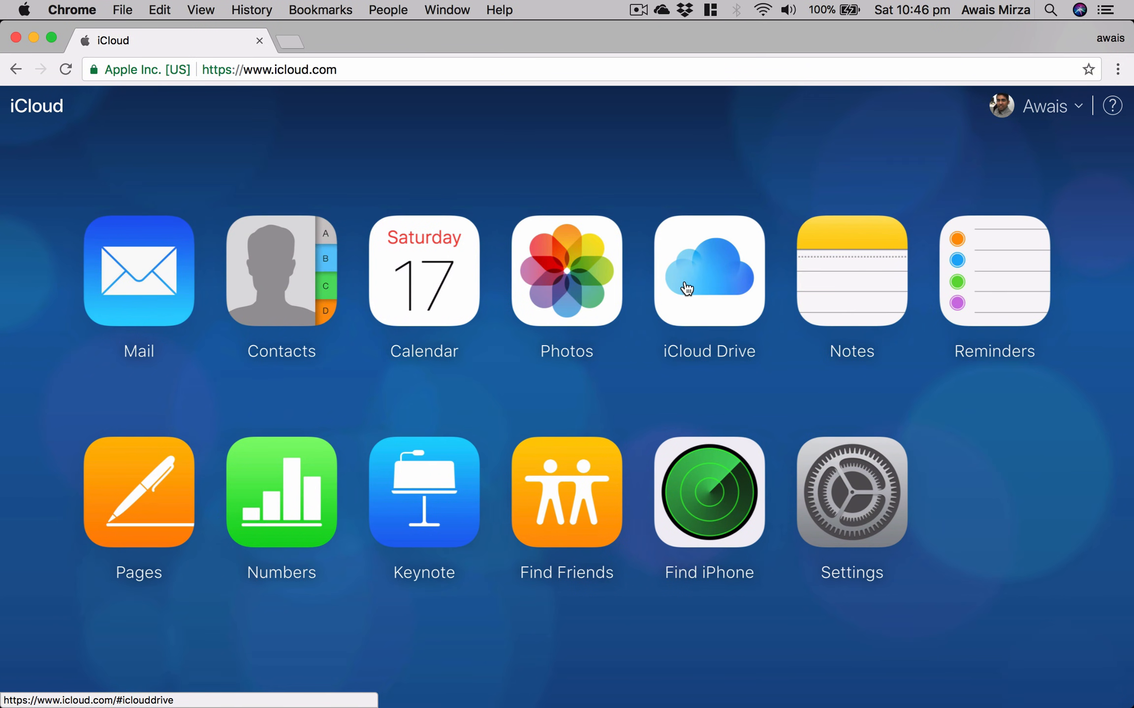
Open iCloud Drive and go into its Pages folder
left_click(687, 288)
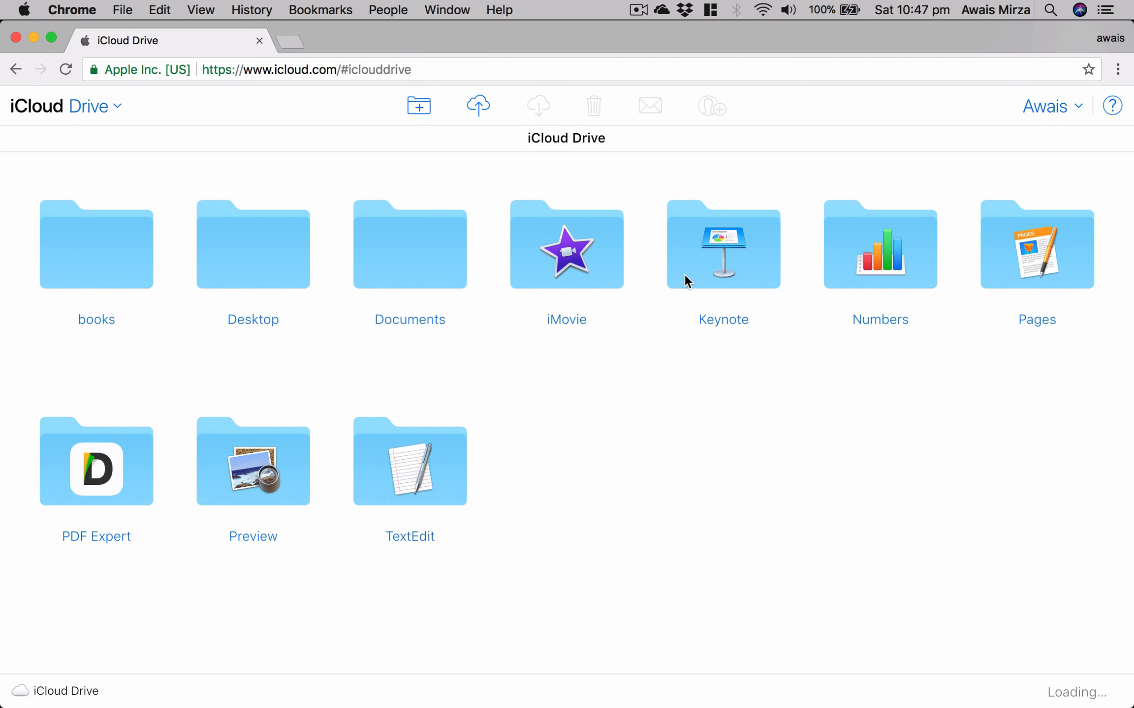
left_click(673, 384)
left_click(1040, 282)
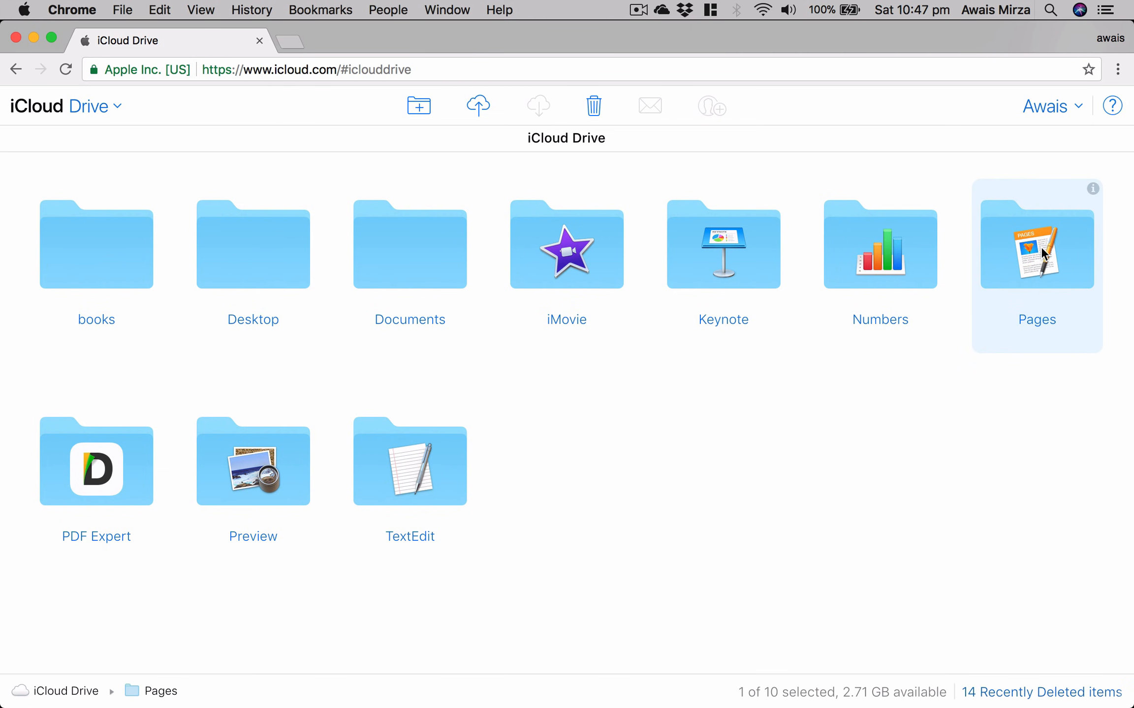
left_click(932, 462)
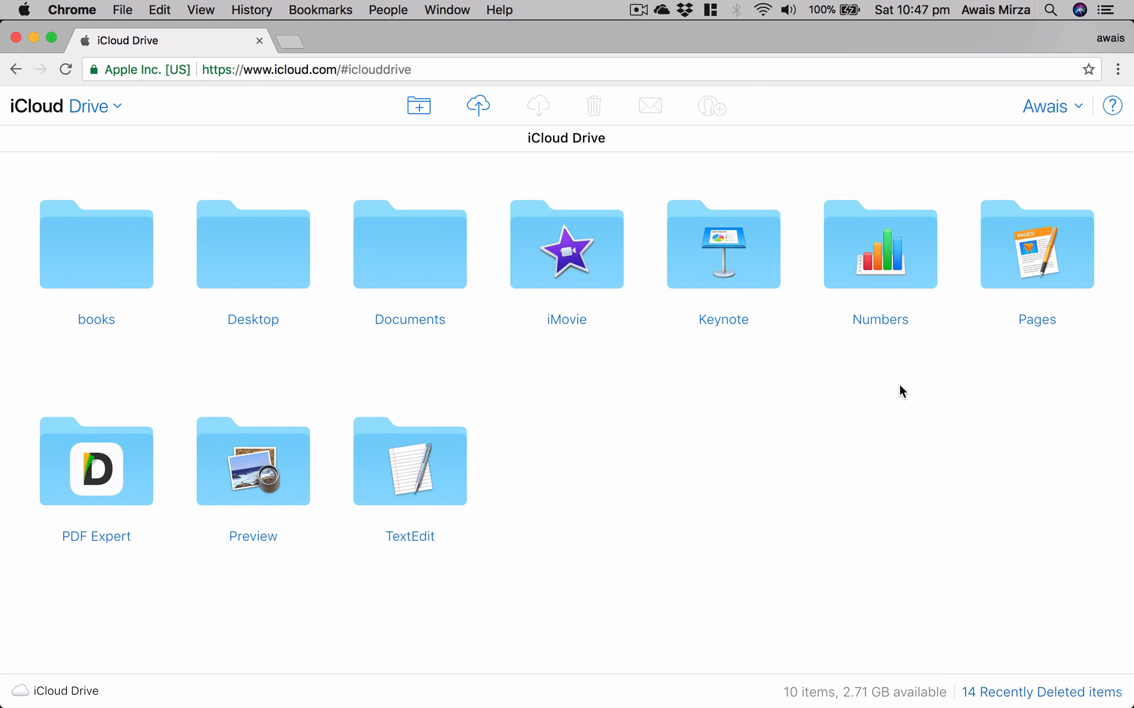
left_click(759, 379)
left_click(1042, 250)
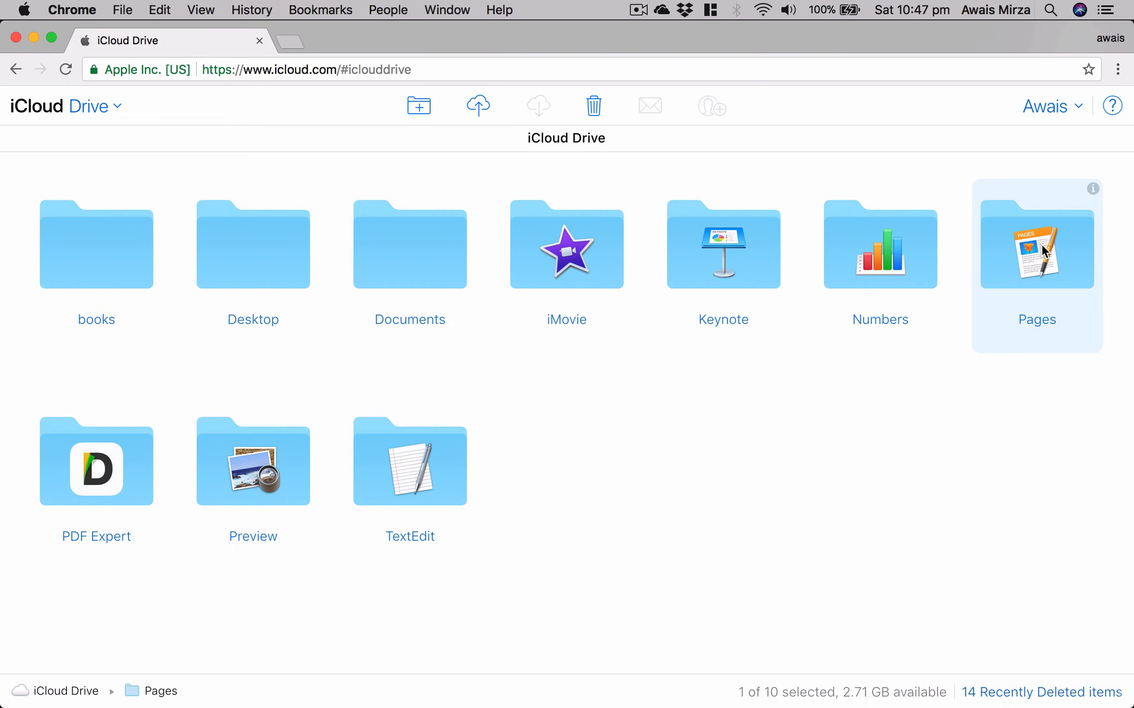
double_click(1042, 250)
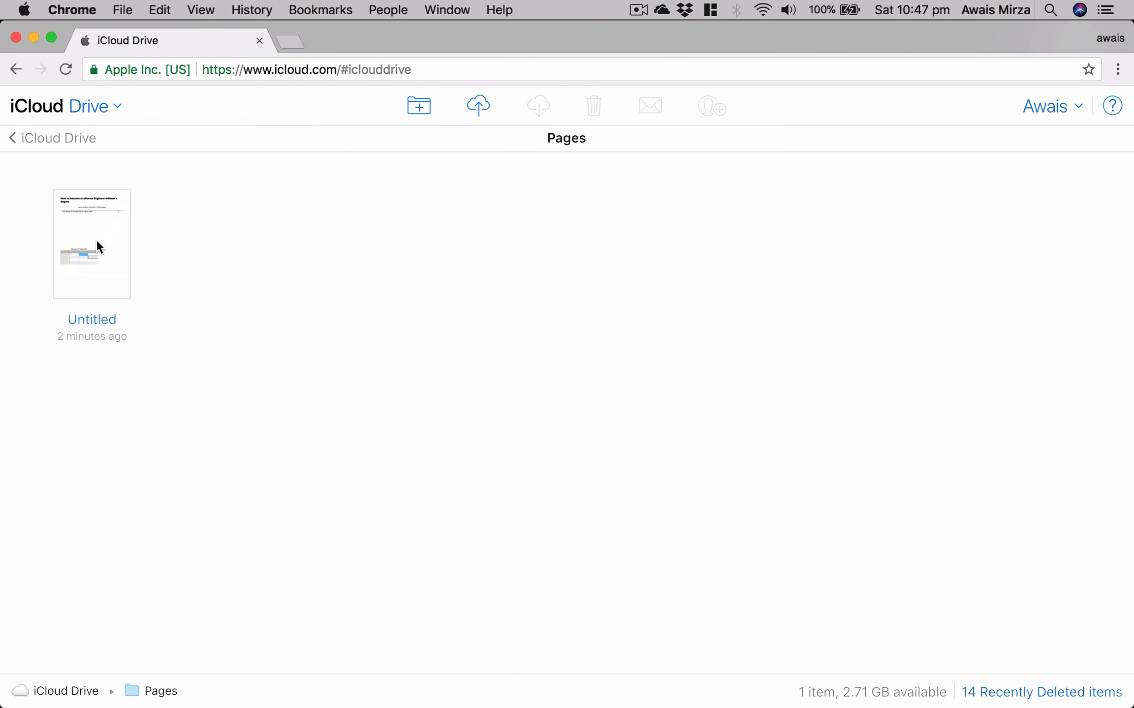
Open the Untitled document in Pages for iCloud and compare it with the version in desktop Pages
left_click(255, 277)
double_click(76, 218)
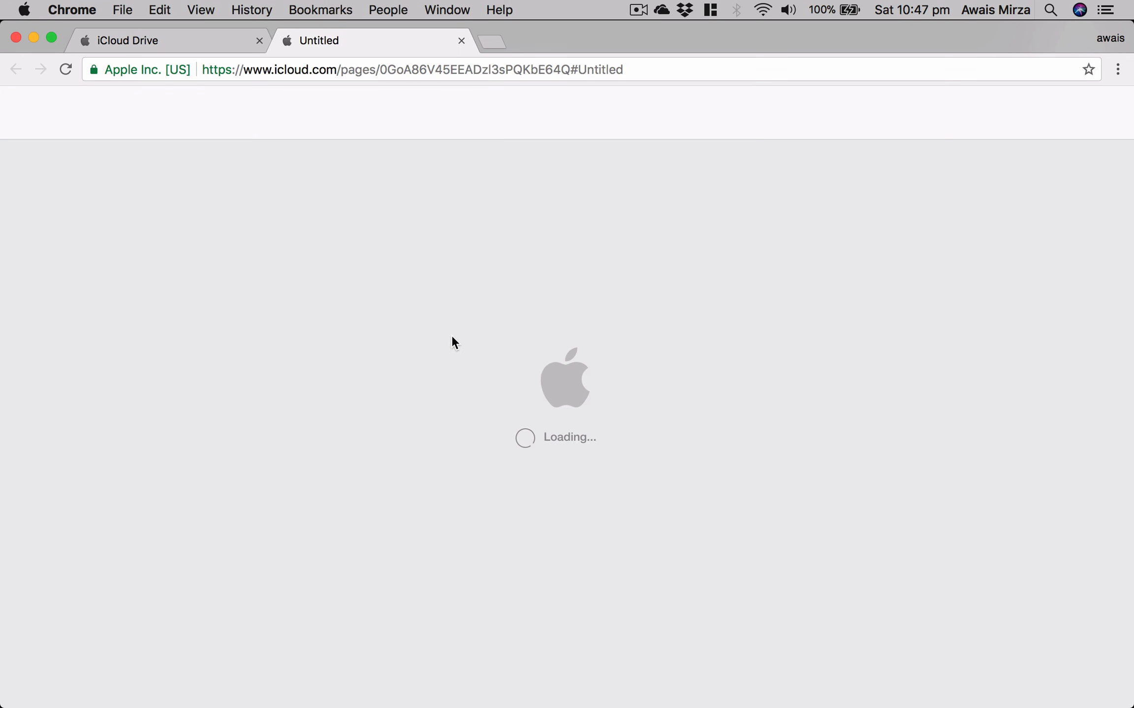
key("ctrl+Left")
left_click(448, 337)
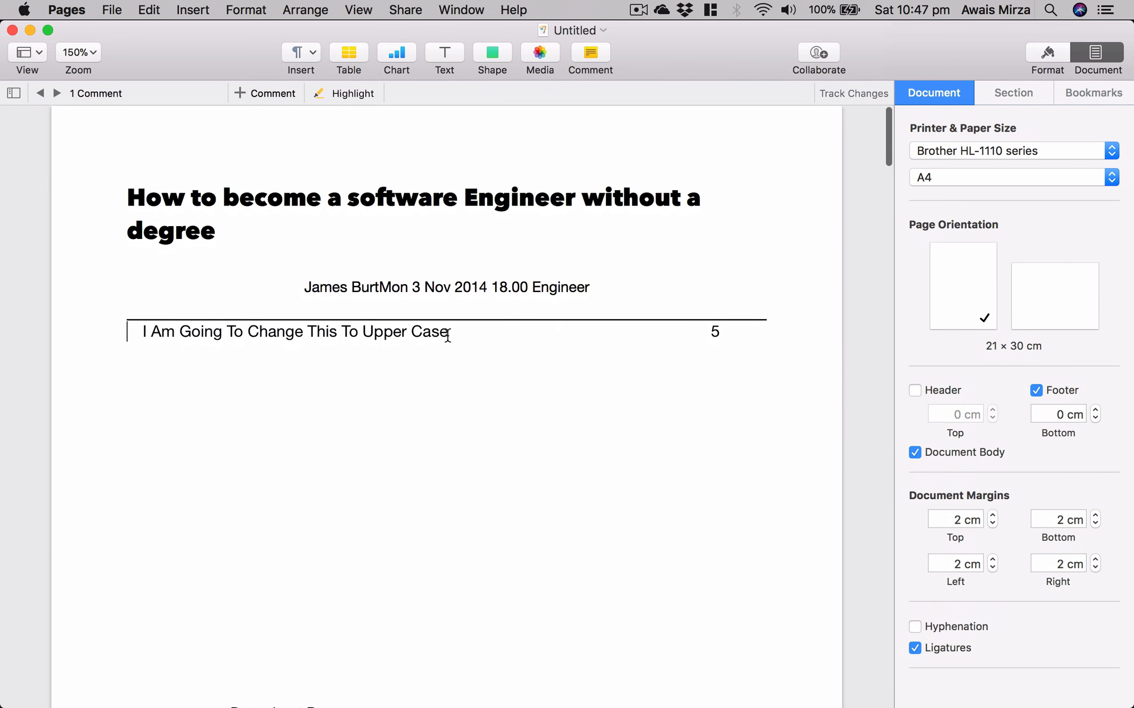
key("ctrl+Right")
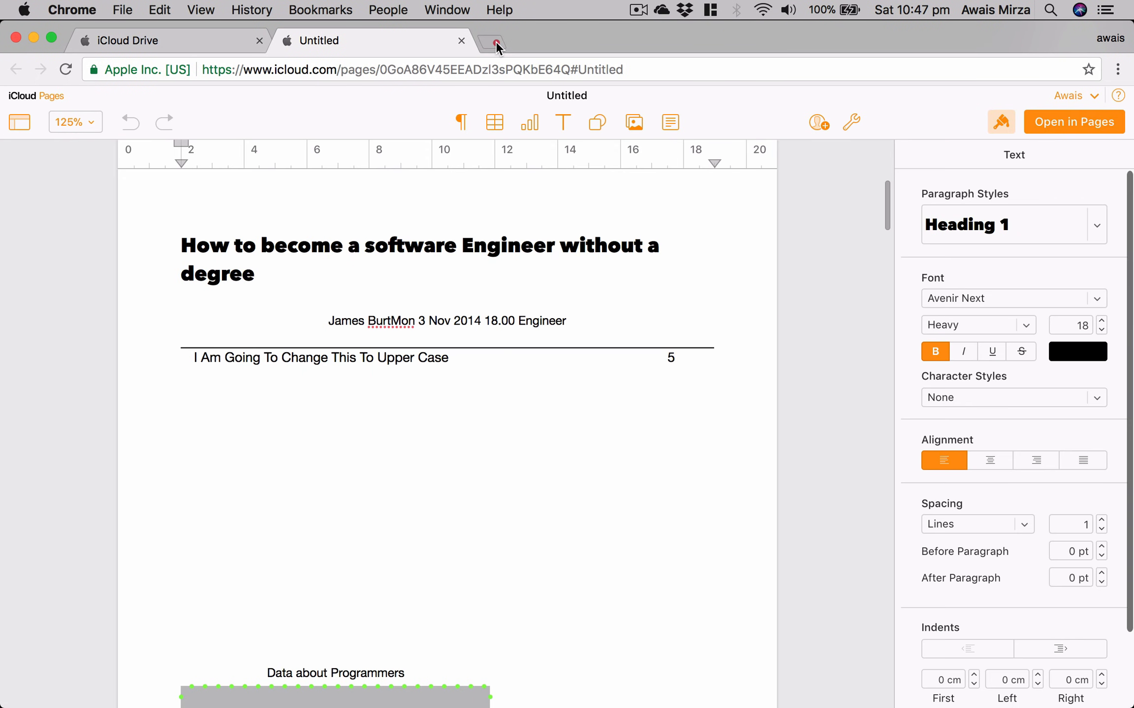
Search the web for "office for mac" in a new browser tab and open Microsoft's "Buy Office for PC & Mac" store page
left_click(494, 41)
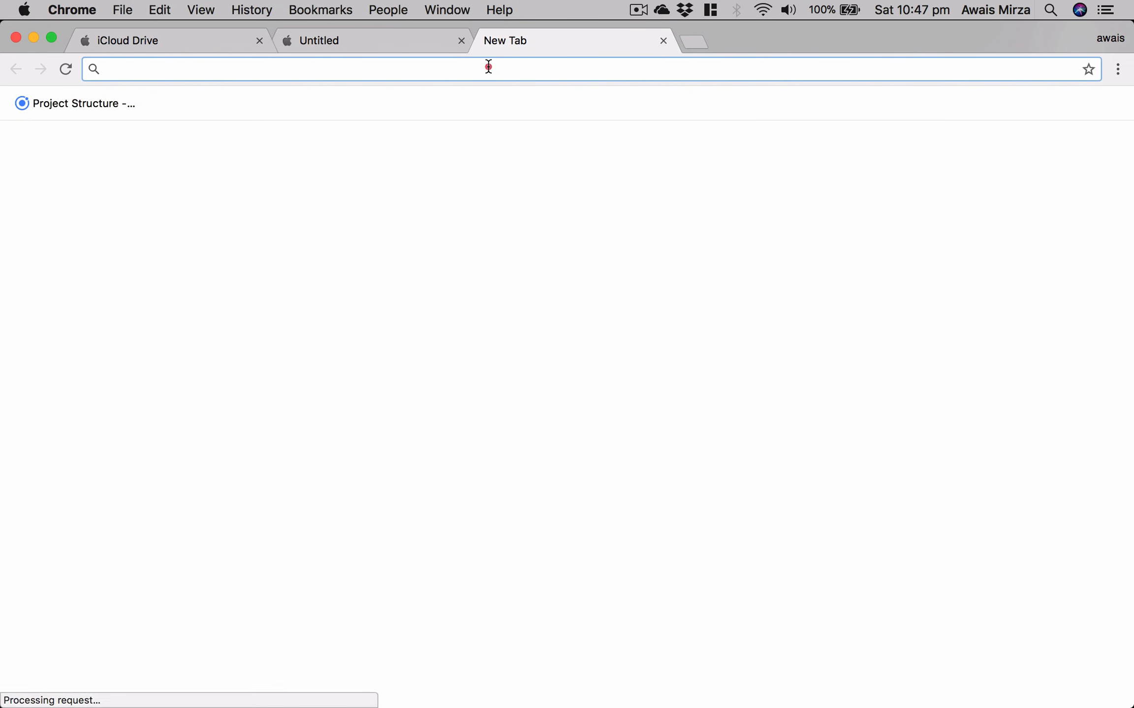
type("office")
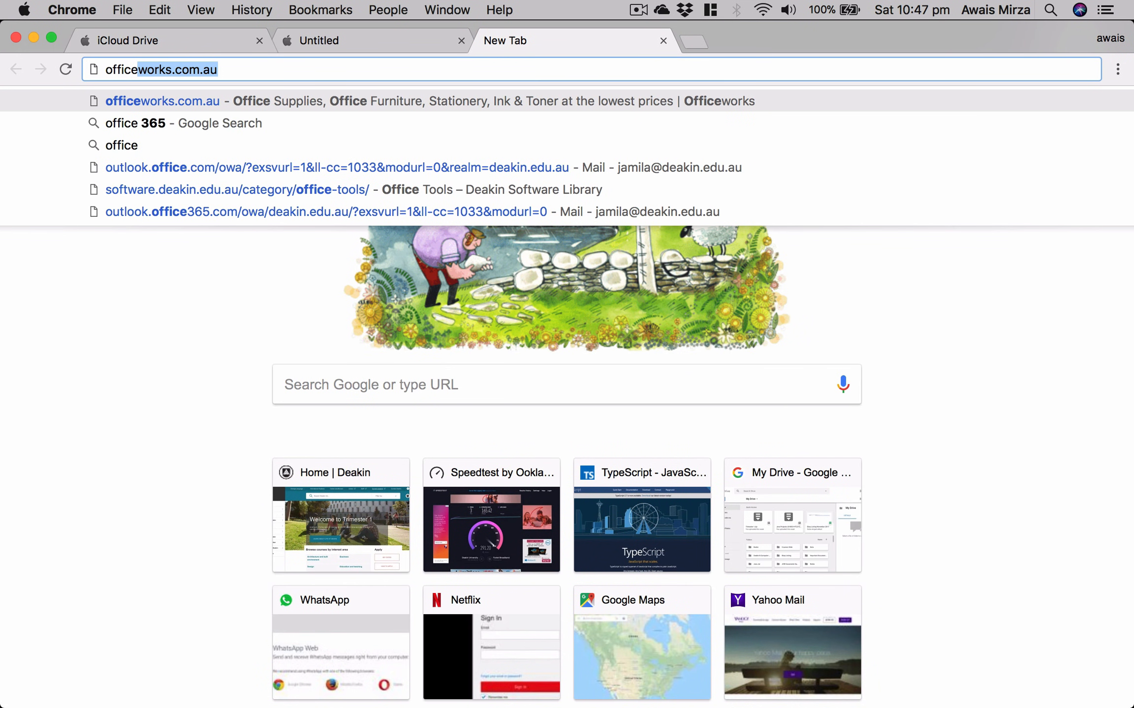
type(" for mac")
key("Return")
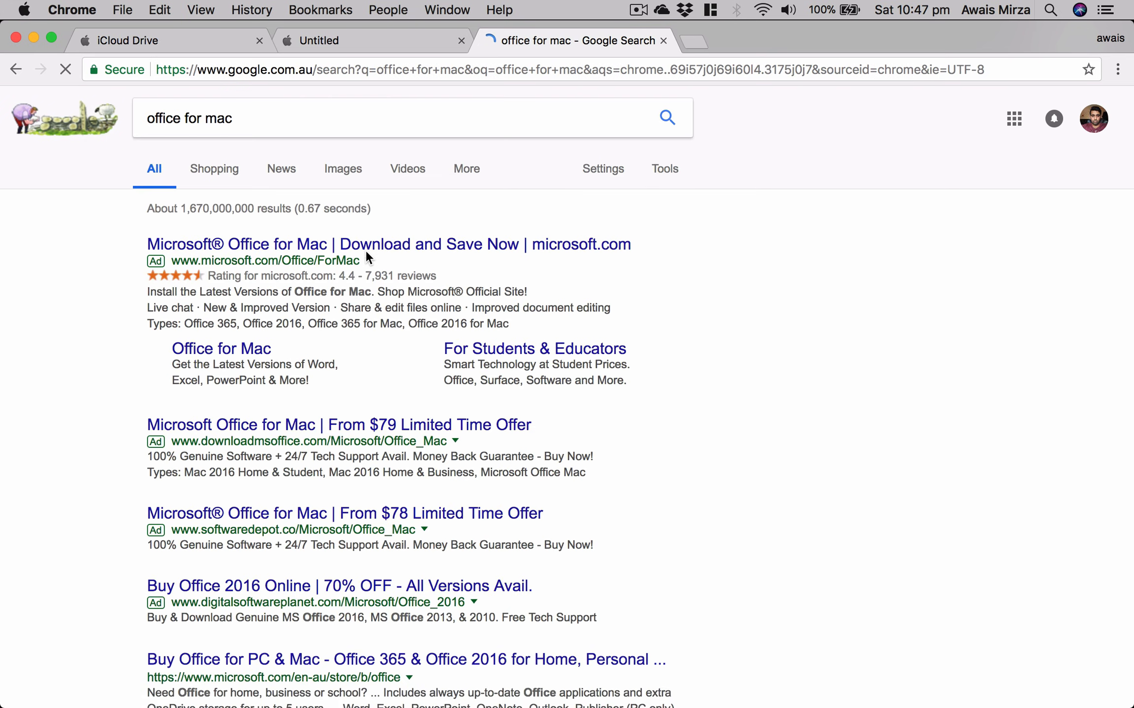
scroll(366, 256, "down", 4)
scroll(305, 315, "down", 5)
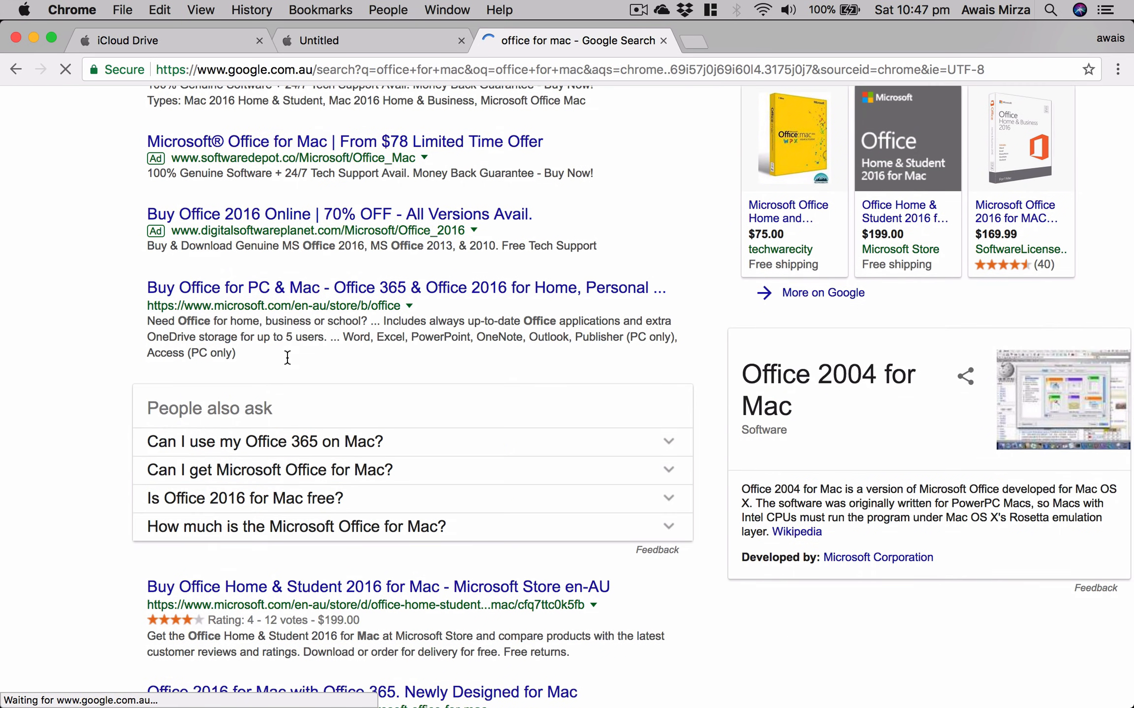
left_click(318, 290)
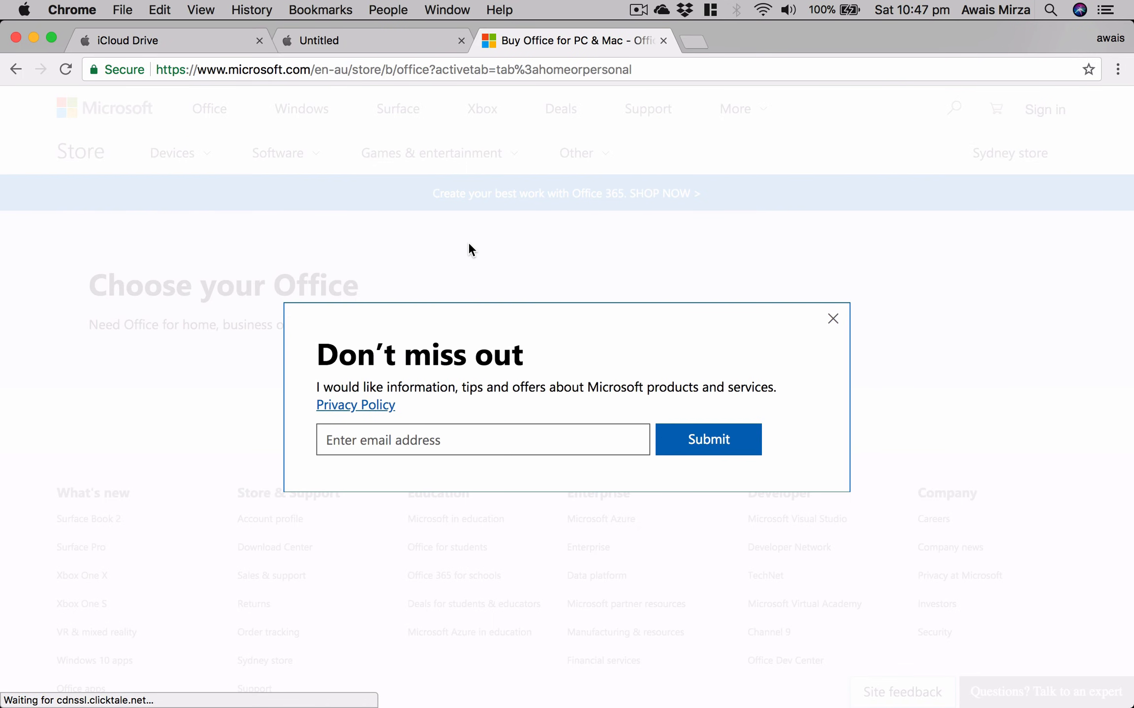
Dismiss the "Don't miss out" email offer and highlight the yearly price of Office 365 Home
left_click(777, 289)
scroll(439, 400, "down", 6)
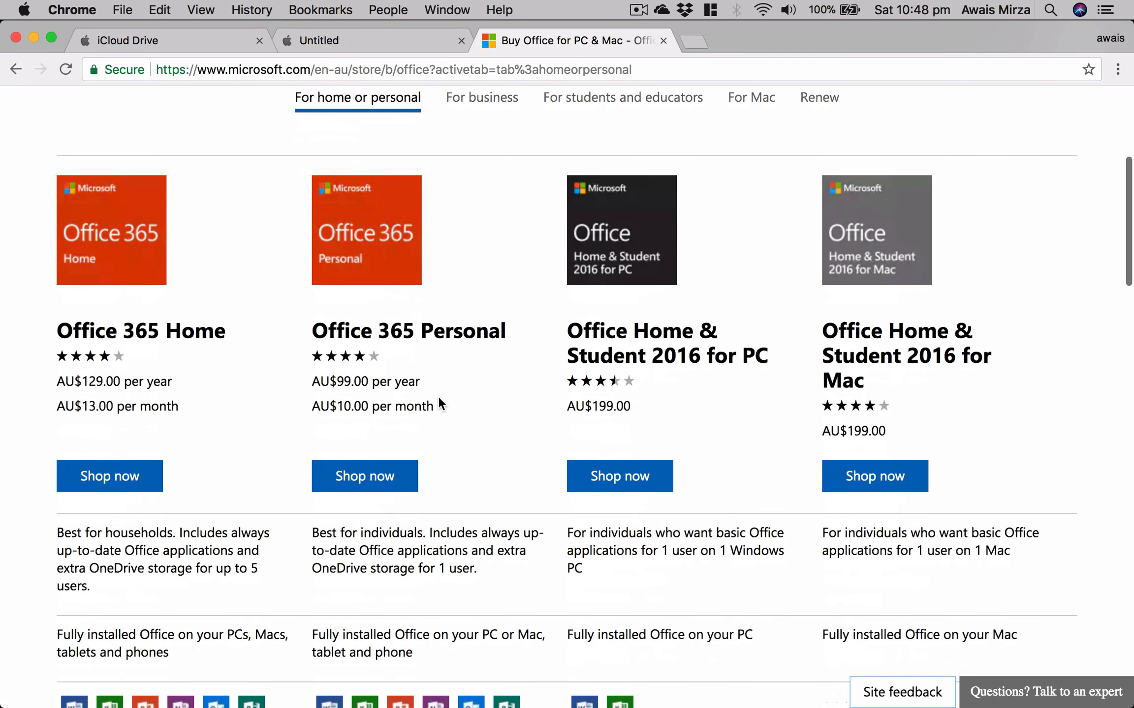
left_click_drag(82, 381, 117, 378)
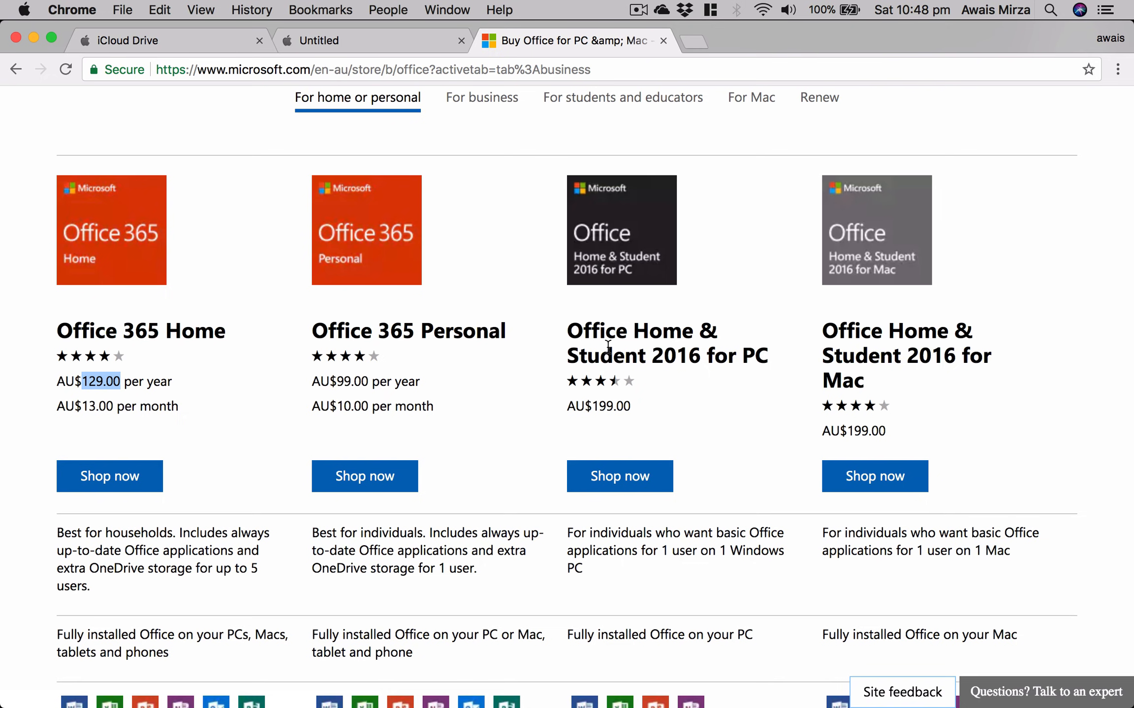
Switch between the document in desktop Pages and the Office store page in Chrome to compare the two products
key("ctrl+Left")
left_click(460, 375)
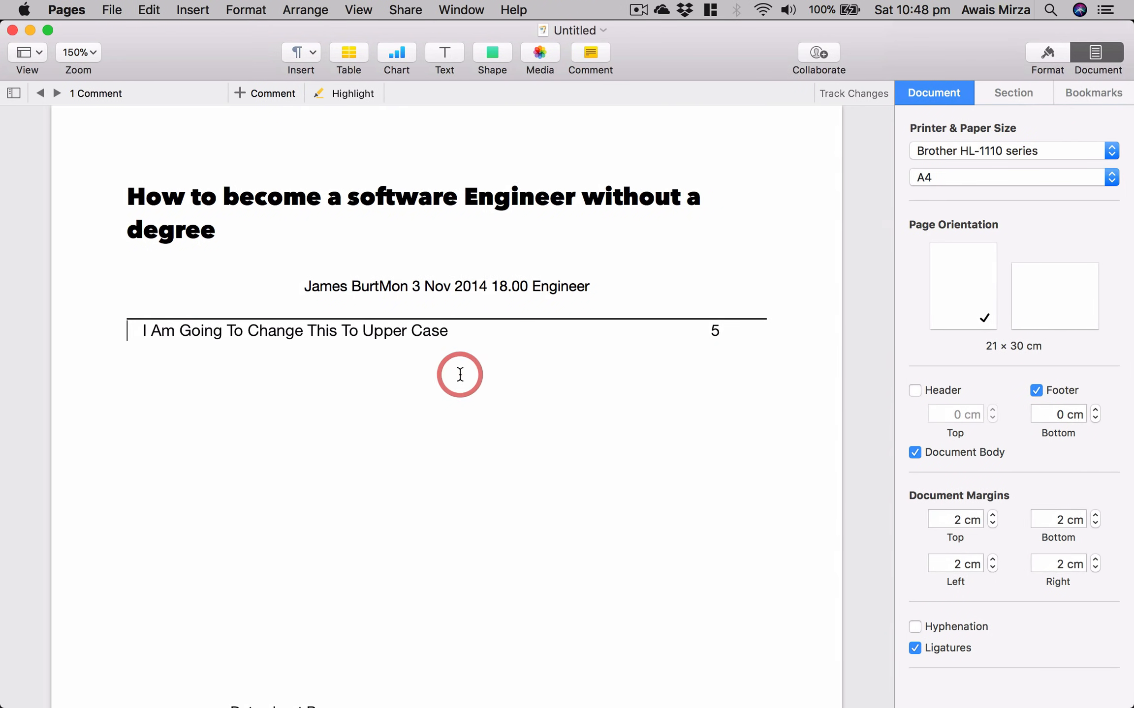
key("ctrl+Right")
key("ctrl+Left")
left_click(251, 409)
key("ctrl+Right")
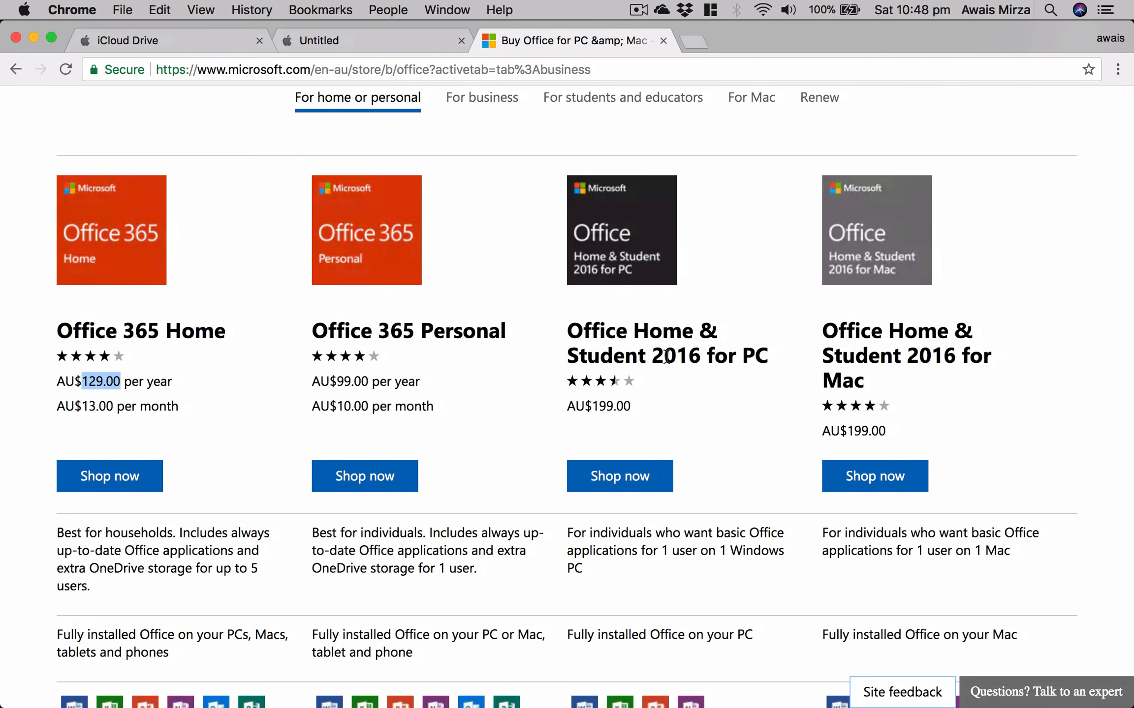
Decline the "Need help?" chat offer, review what each Office edition includes, and switch back to desktop Pages
left_click(595, 376)
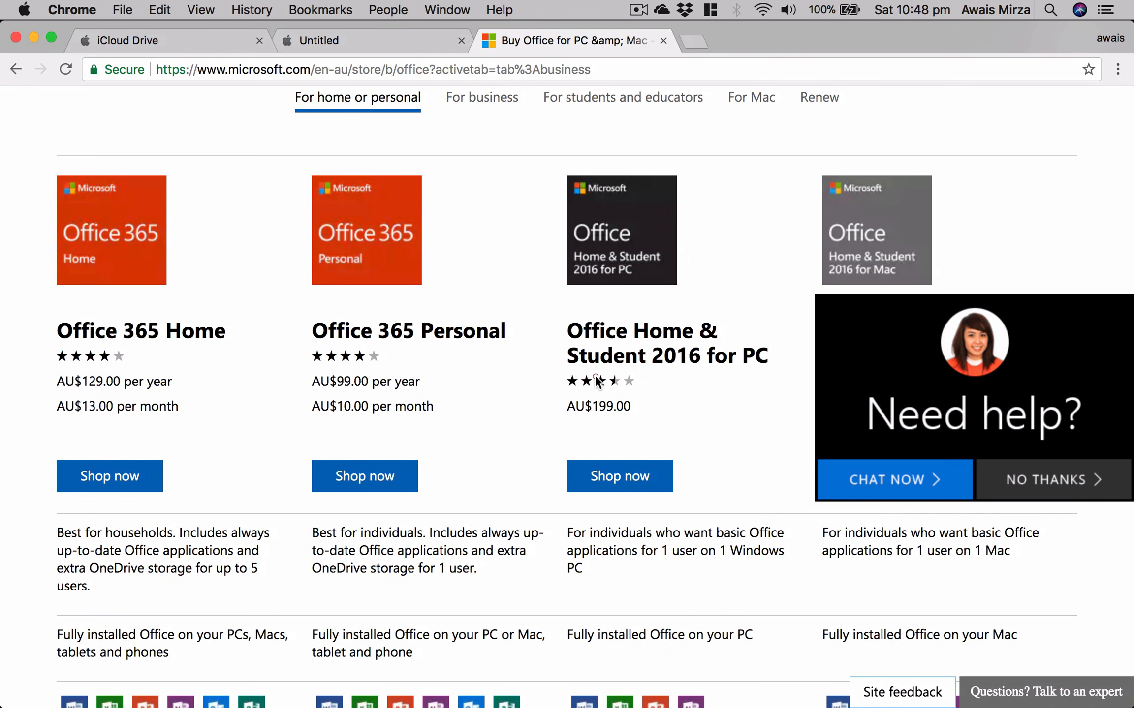
left_click(1096, 481)
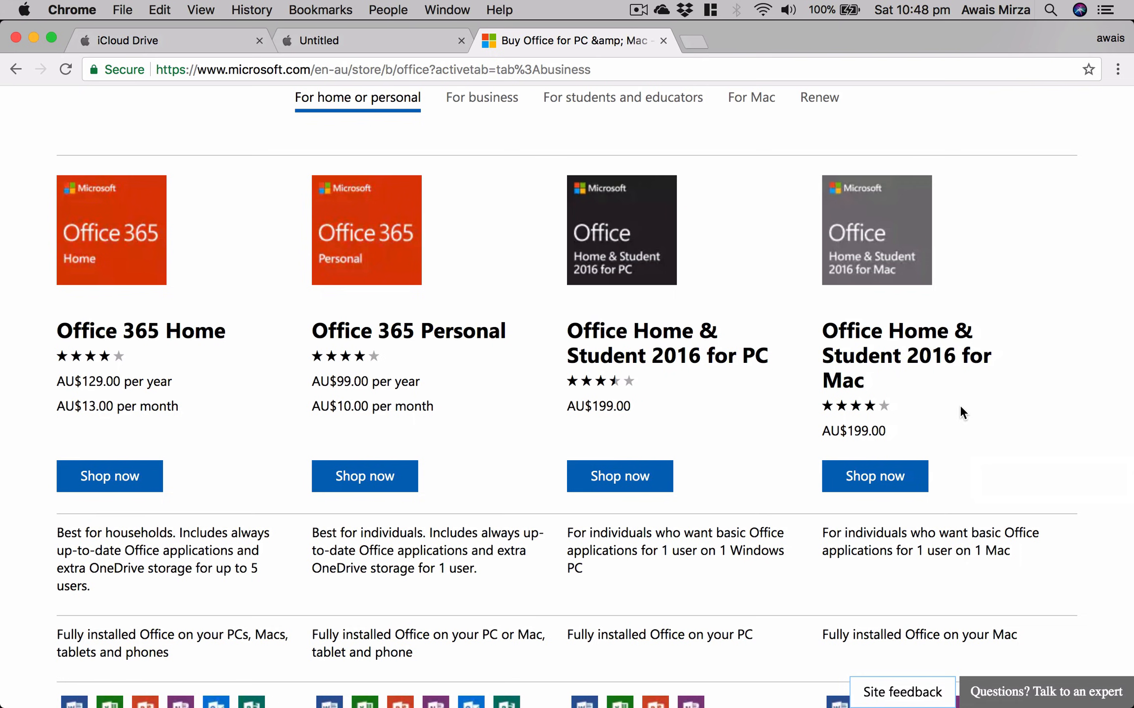
scroll(961, 409, "down", 5)
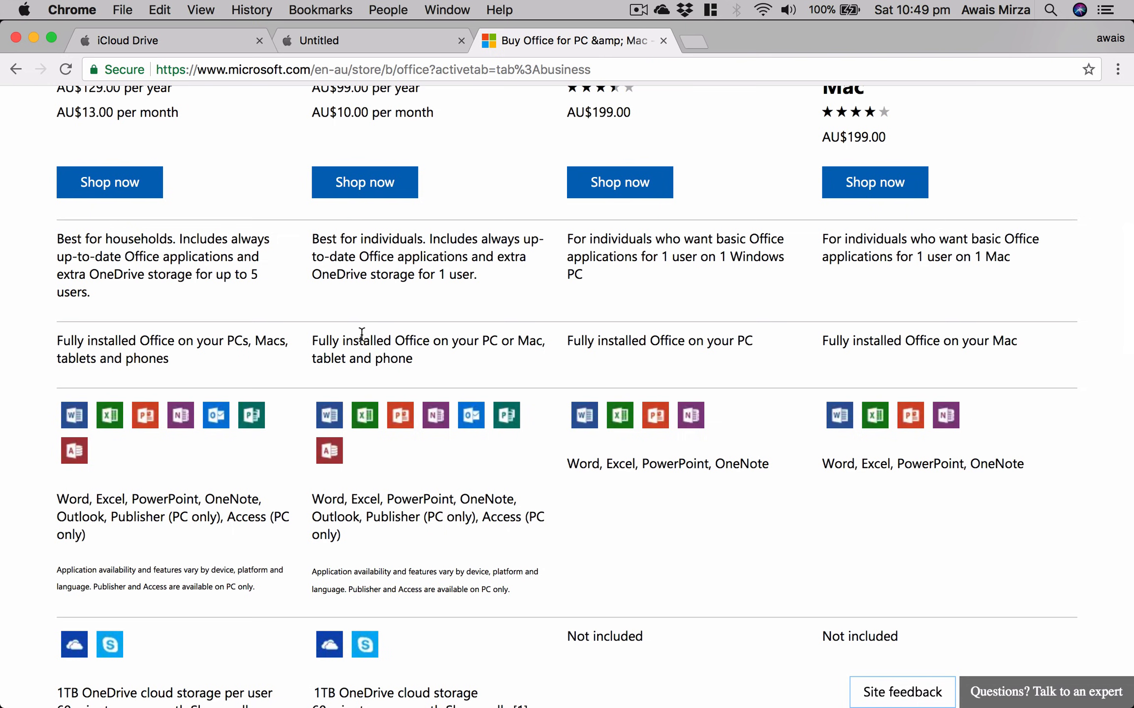
scroll(362, 333, "up", 15)
key("ctrl+Left")
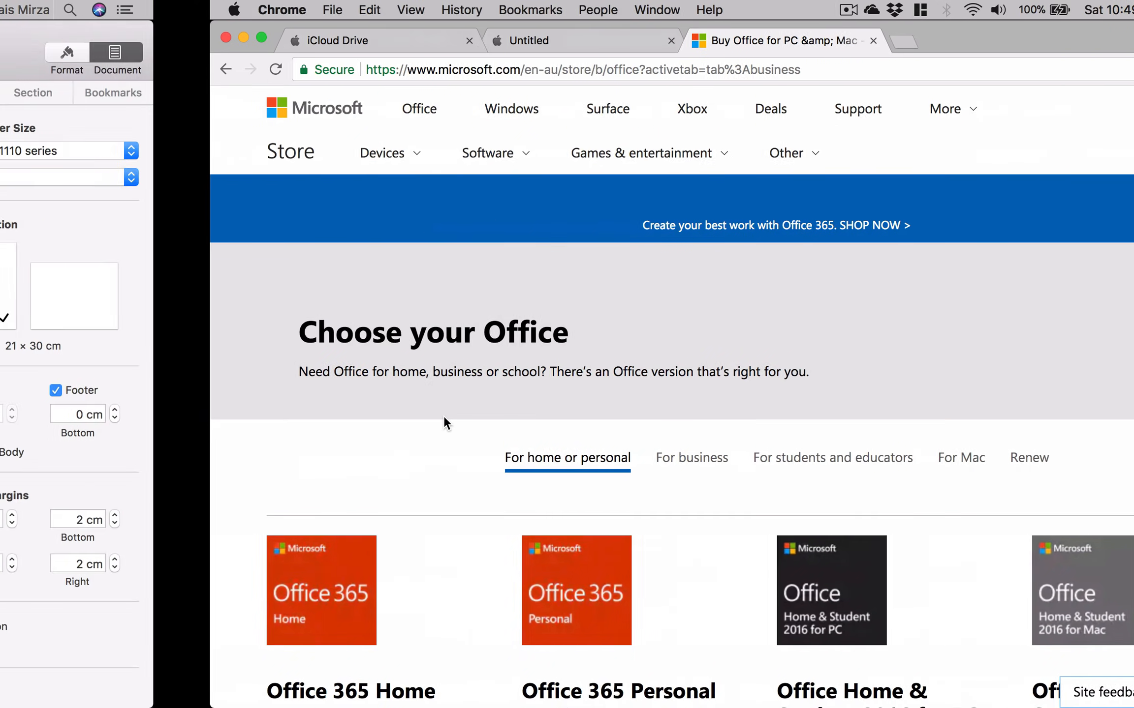